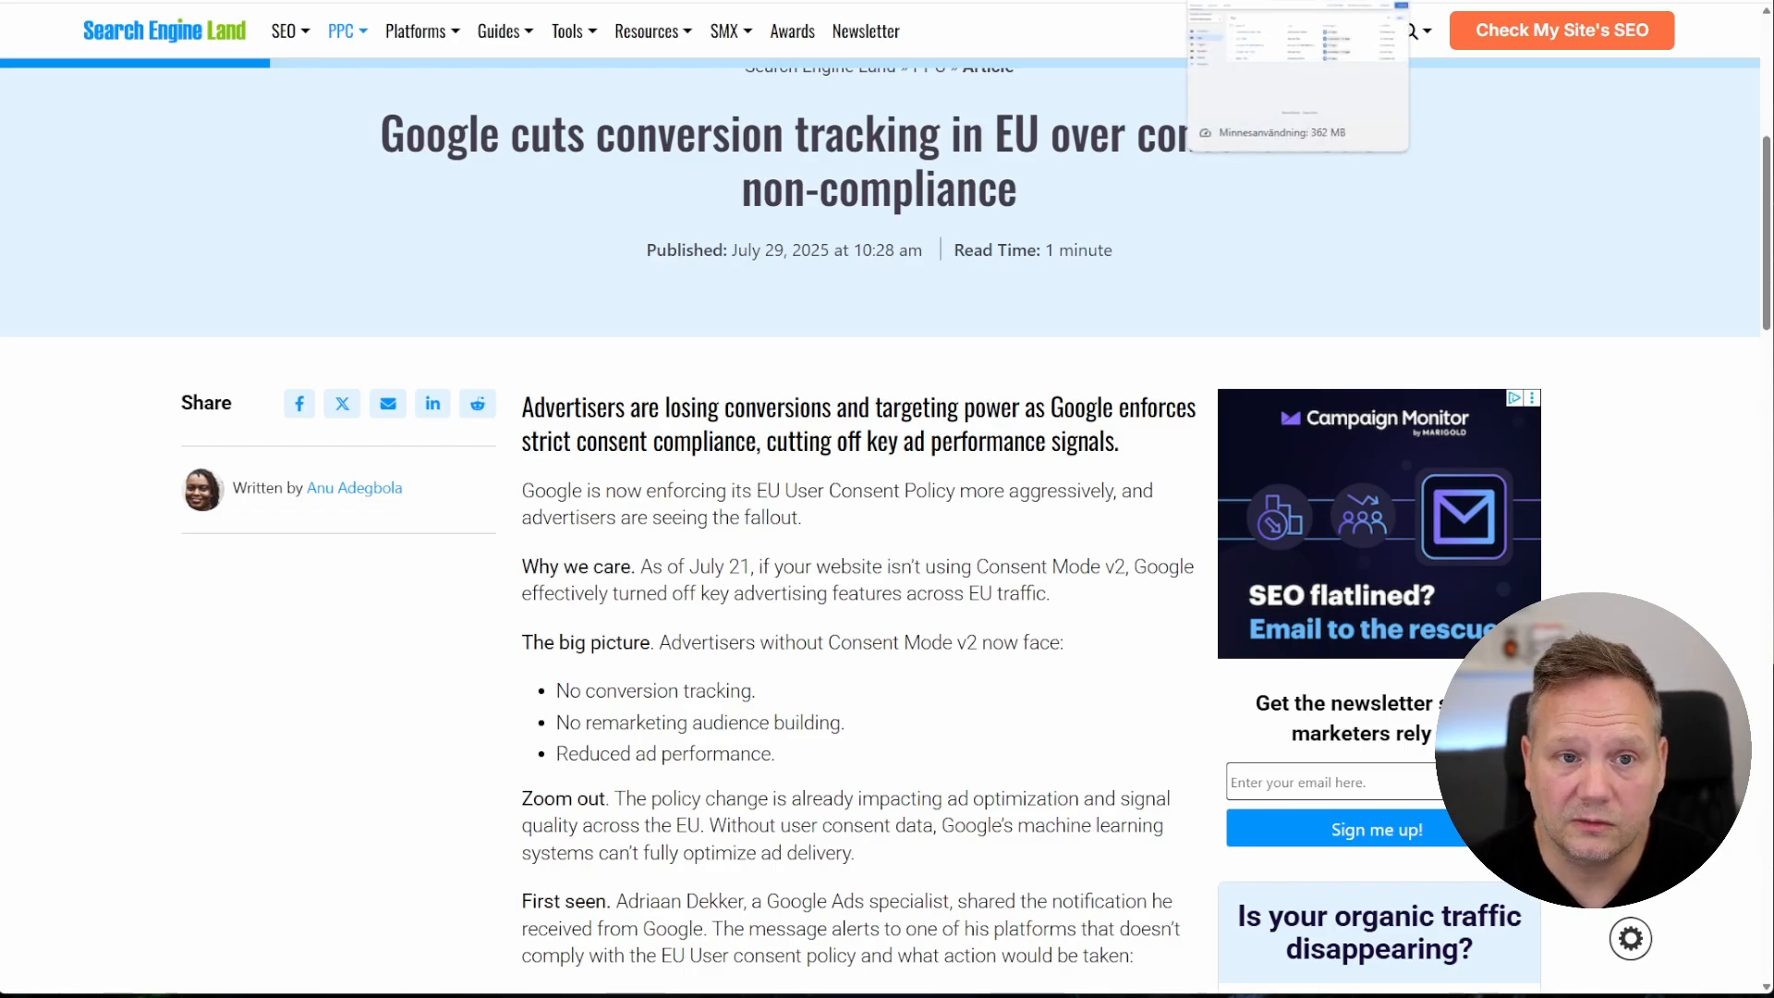
Read and highlight the article headline about Google cutting EU conversion tracking over consent mode non-compliance
{"action": "left_click", "coordinate": [1294, 1]}
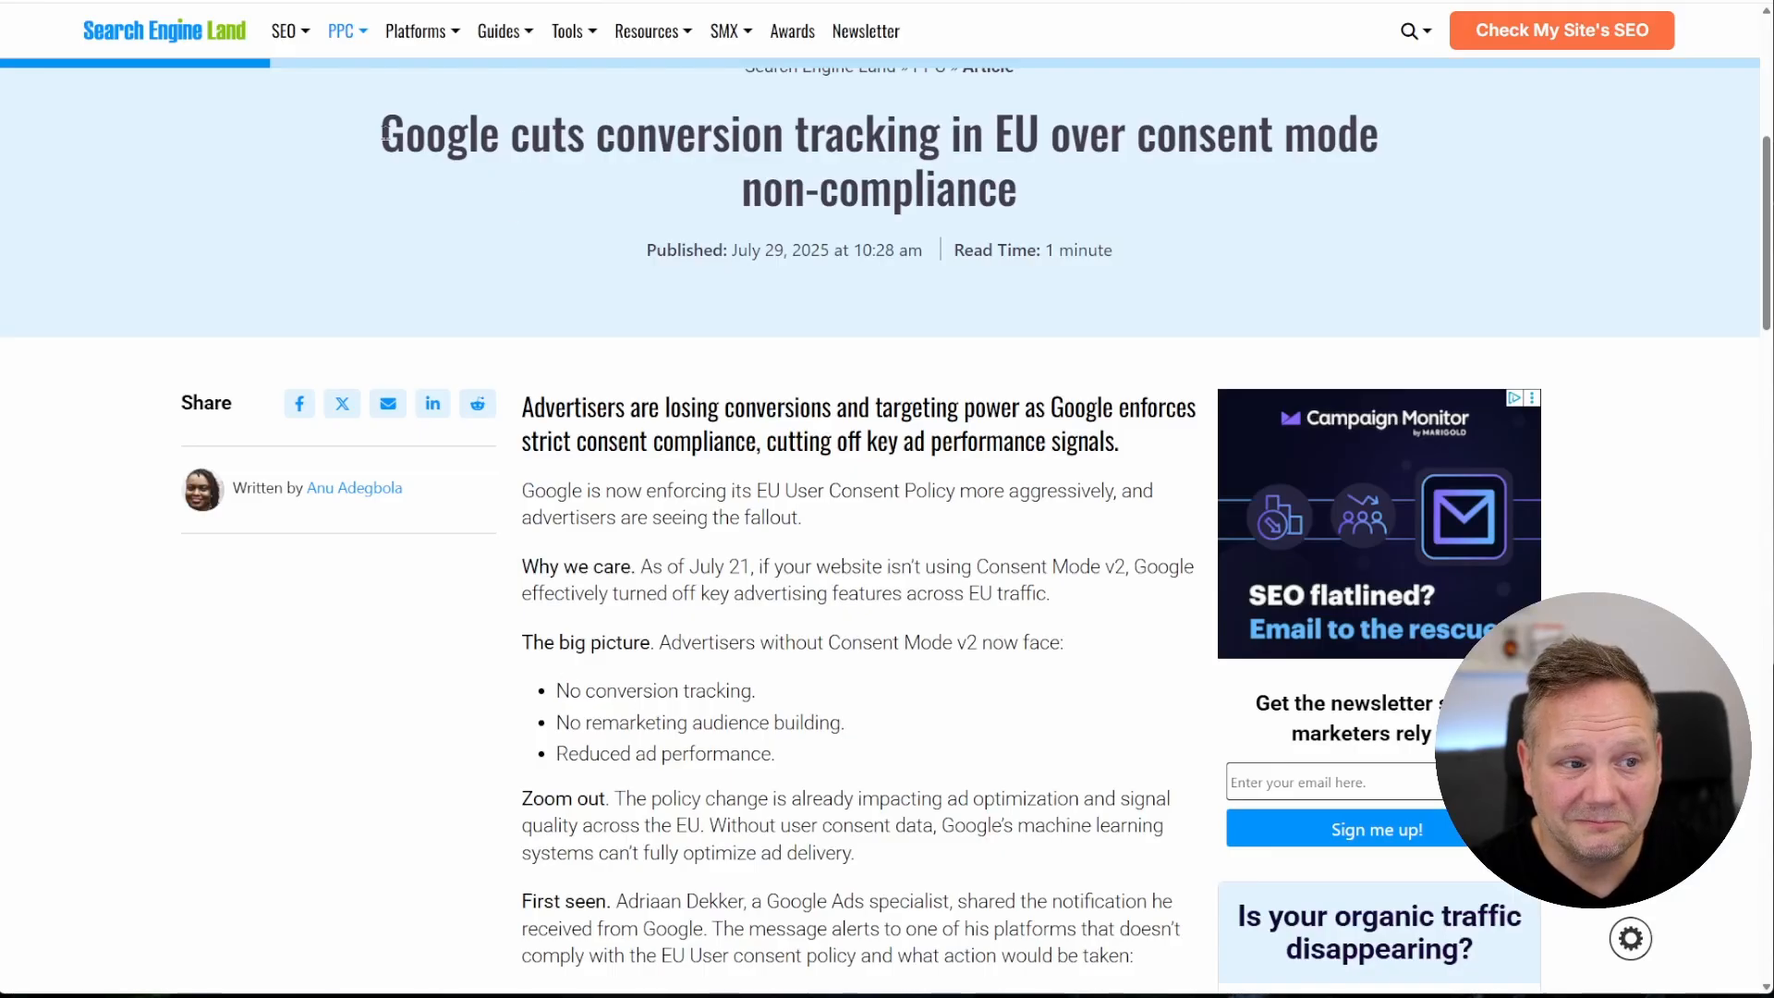
{"action": "left_click_drag", "start_coordinate": [382, 134], "coordinate": [929, 180]}
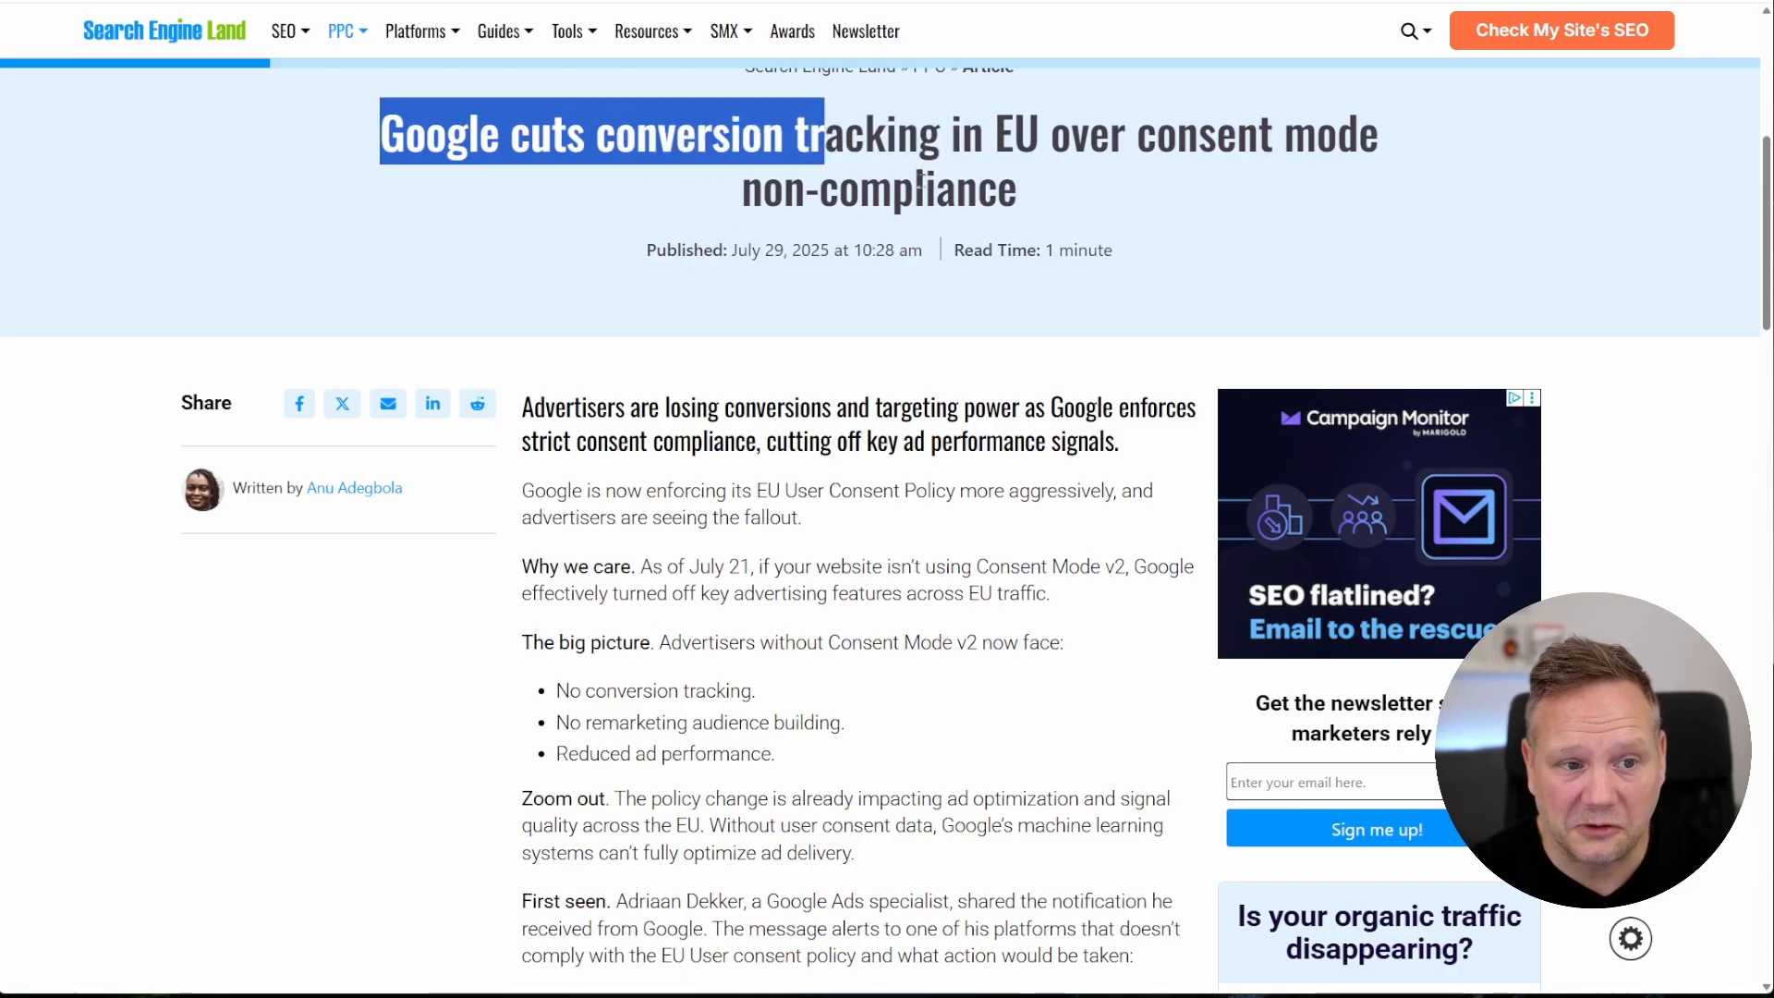
{"action": "left_click", "coordinate": [1278, 140]}
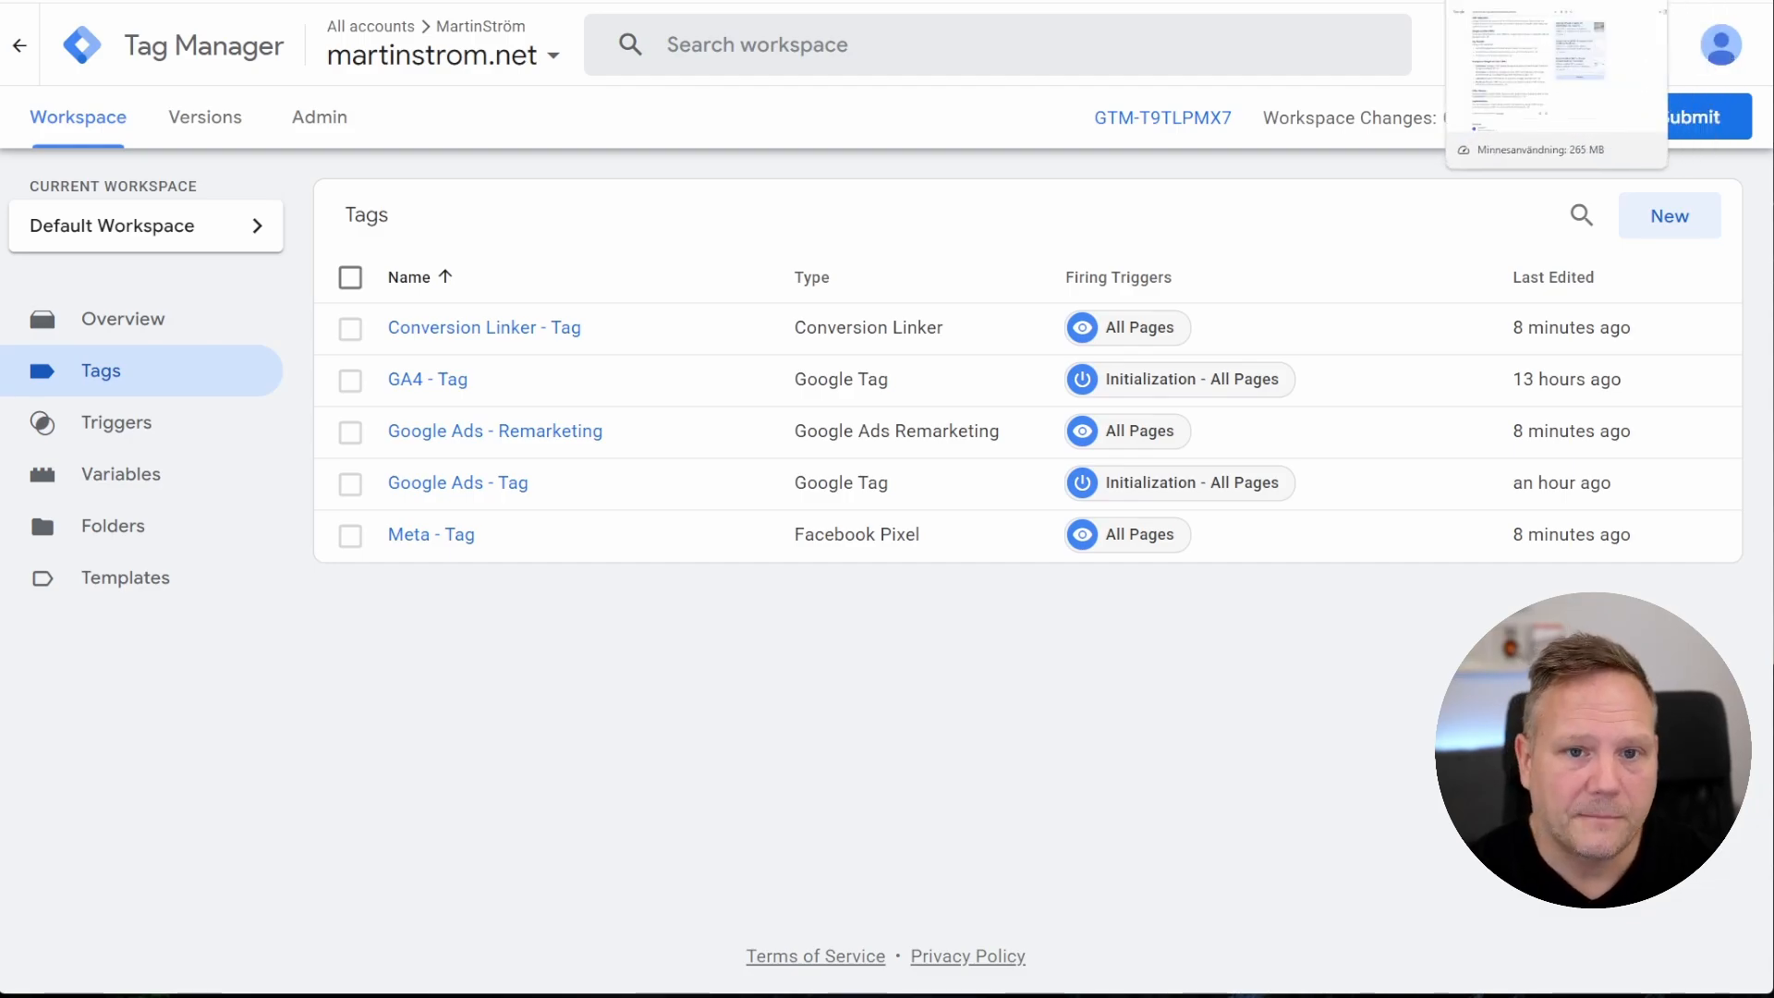
Switch to the Google results for "consent mode v2 google recommended platforms" and review the certified CMPs and listed links
{"action": "left_click", "coordinate": [1520, 1]}
{"action": "scroll", "coordinate": [375, 503], "scroll_direction": "down", "scroll_amount": 1}
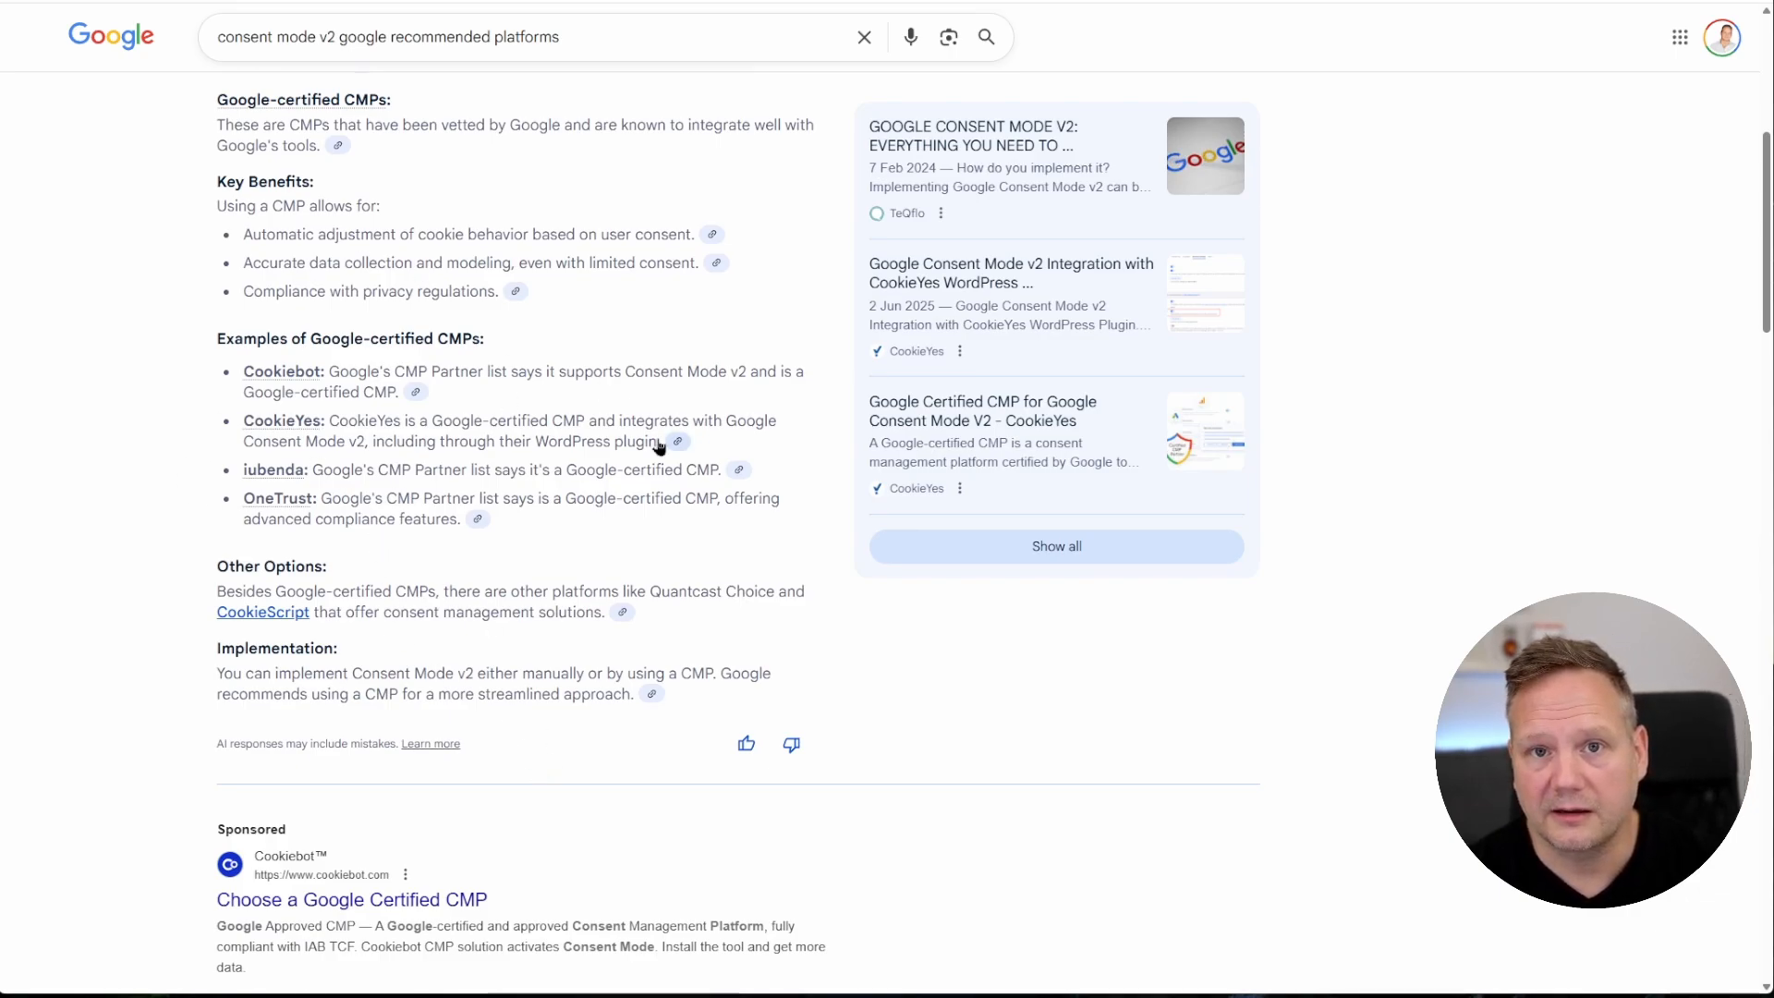
{"action": "scroll", "coordinate": [474, 412], "scroll_direction": "up", "scroll_amount": 1}
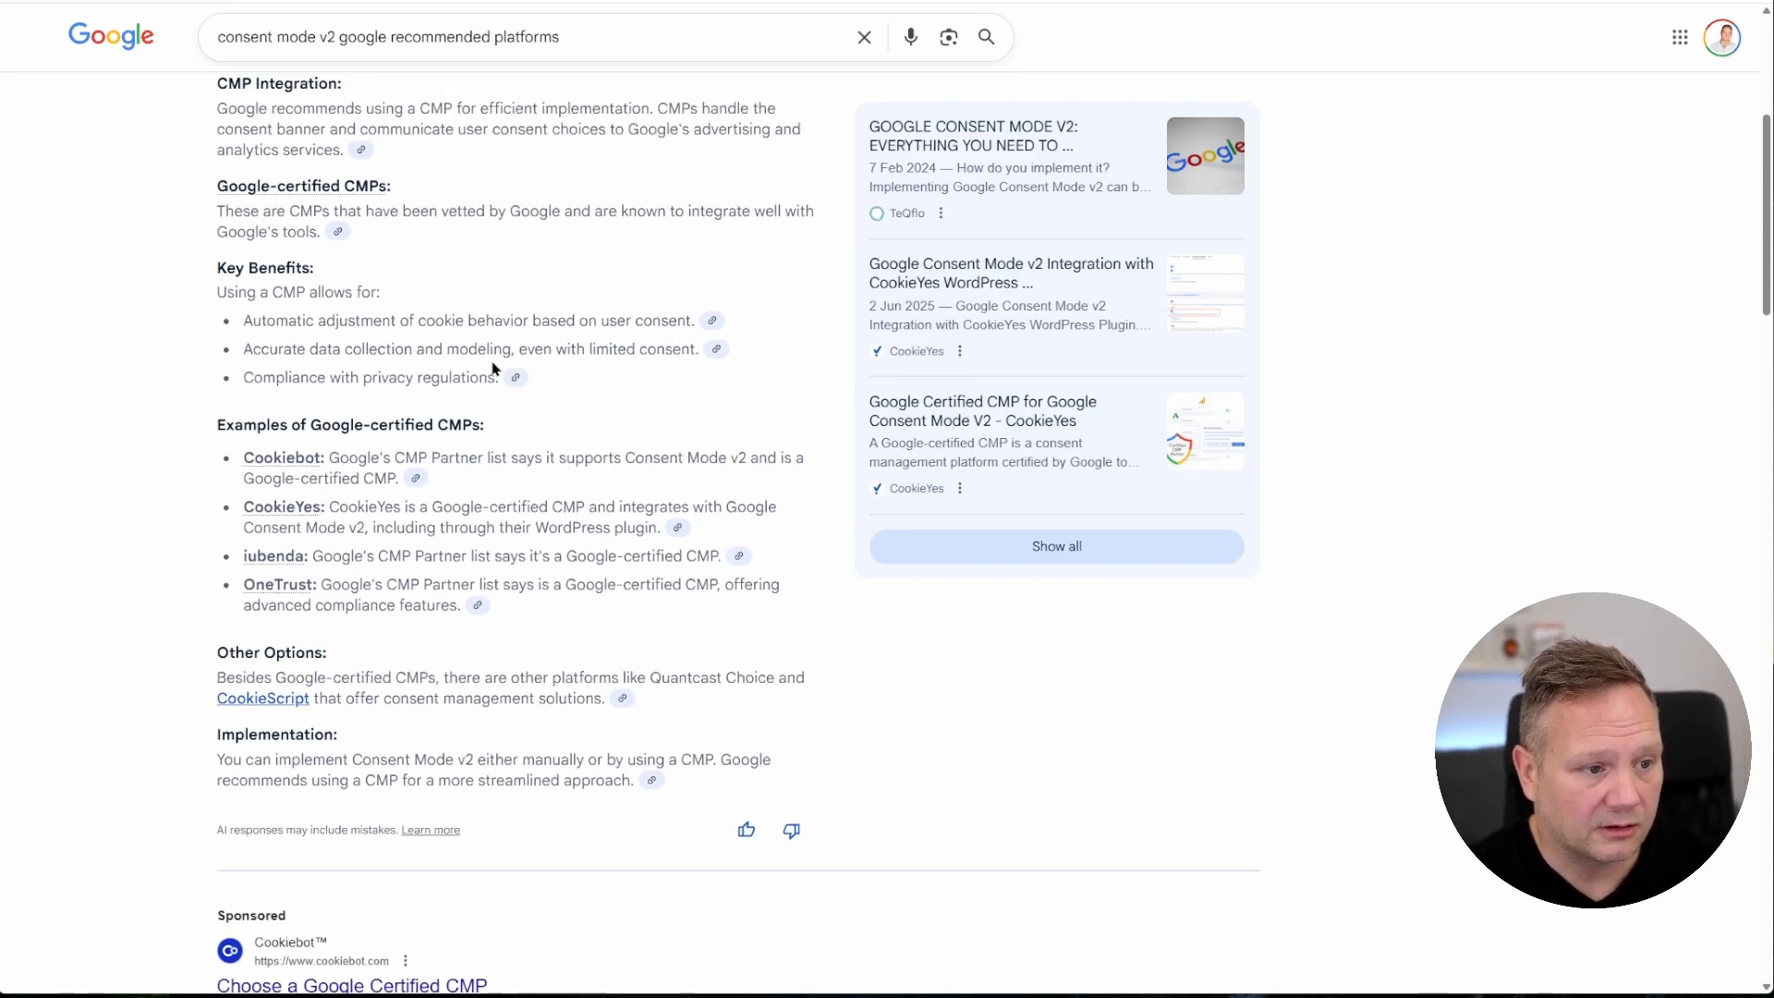
{"action": "scroll", "coordinate": [564, 561], "scroll_direction": "down", "scroll_amount": 5}
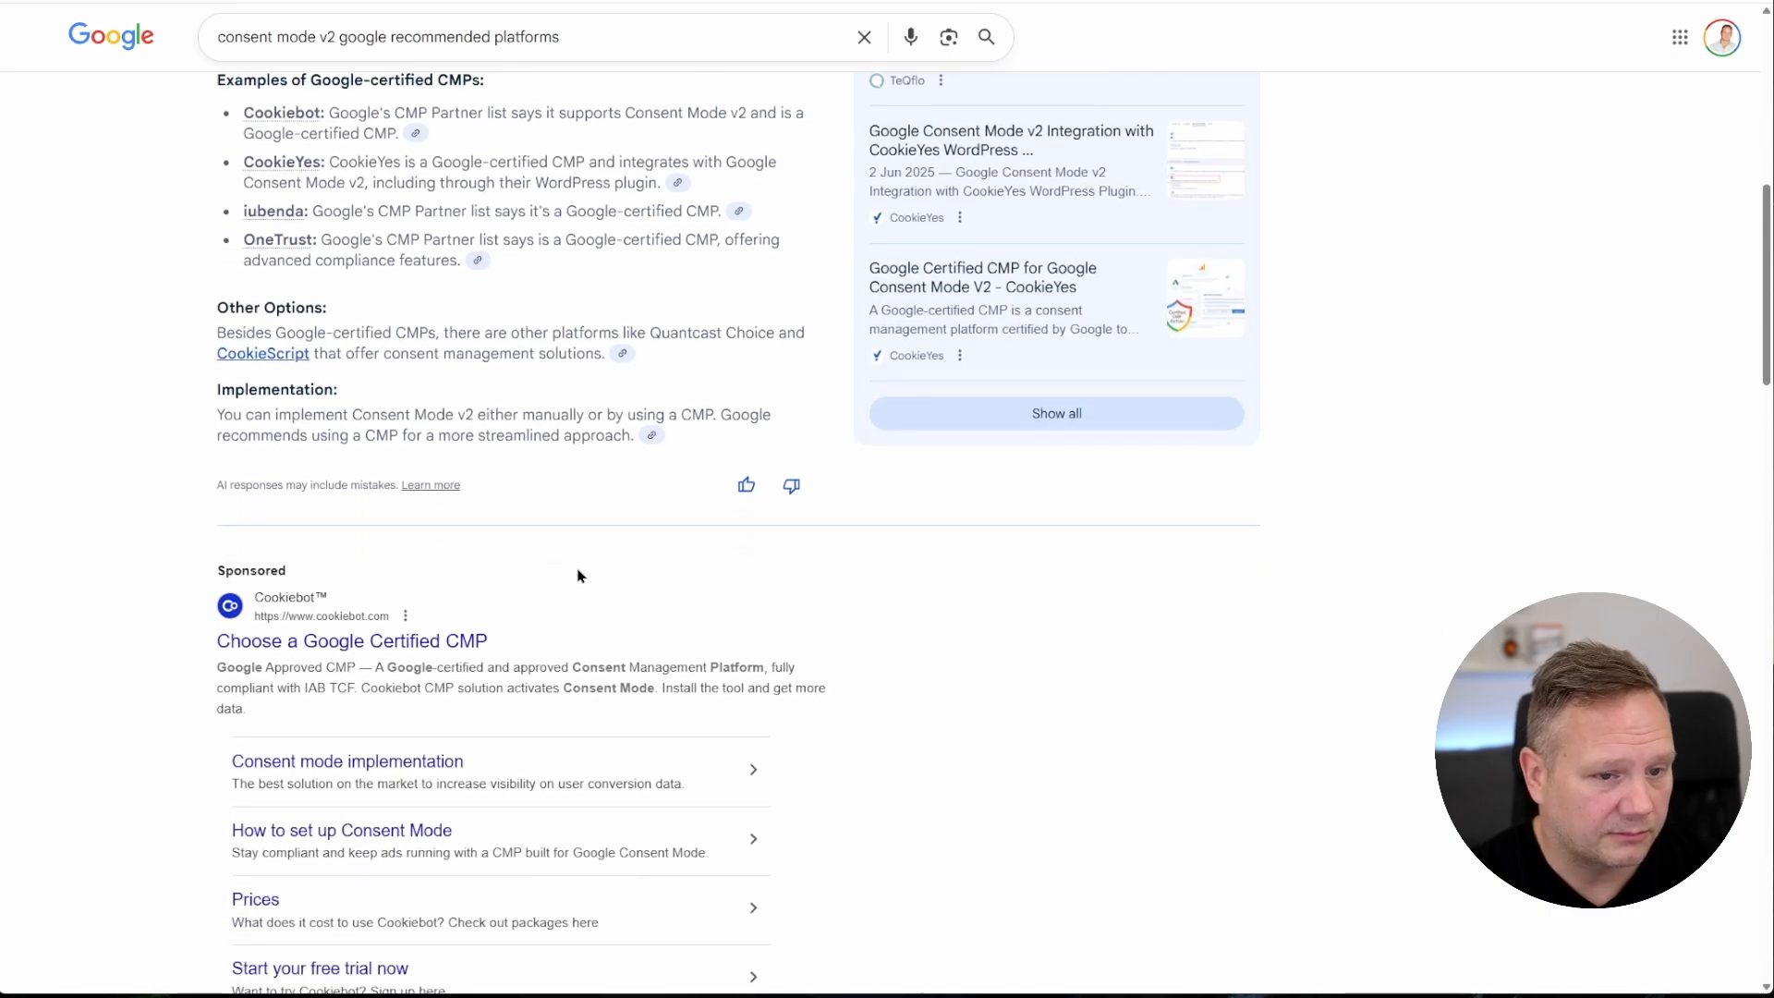
{"action": "scroll", "coordinate": [579, 570], "scroll_direction": "up", "scroll_amount": 4}
{"action": "scroll", "coordinate": [408, 563], "scroll_direction": "down", "scroll_amount": 5}
{"action": "scroll", "coordinate": [518, 674], "scroll_direction": "down", "scroll_amount": 4}
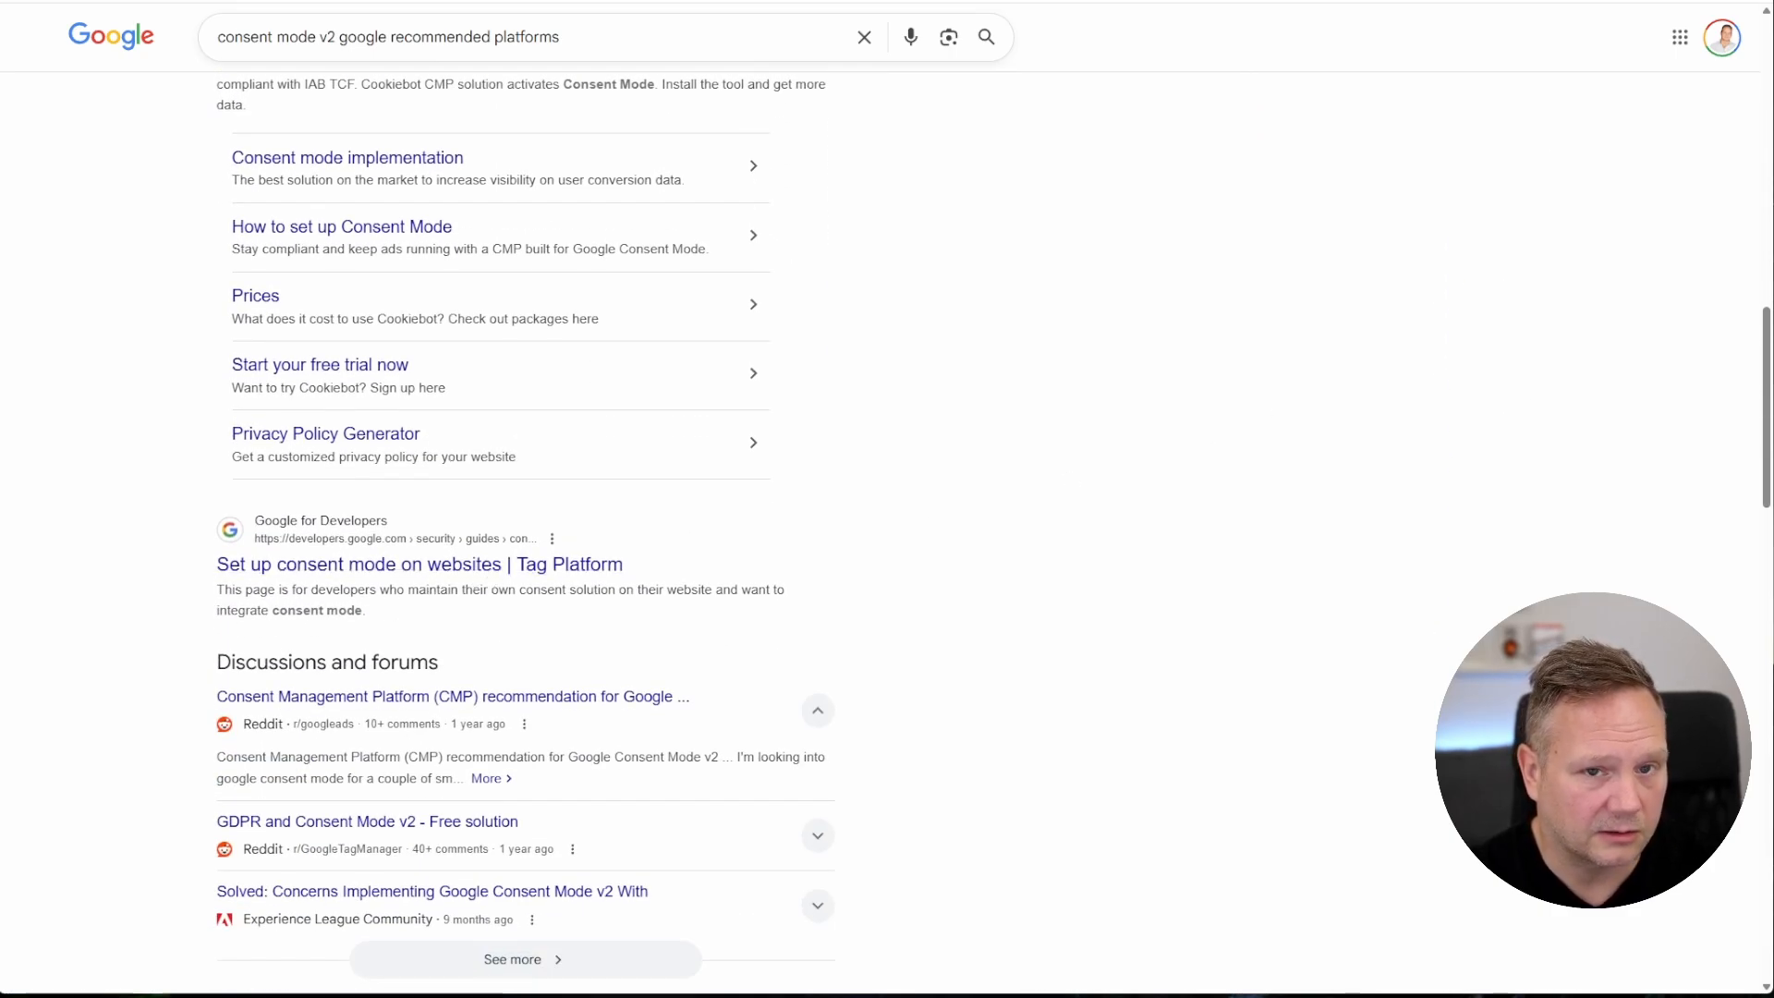
Switch to Google's developer guide "Set up consent mode on websites" and skim its opening sections
{"action": "left_click", "coordinate": [1525, 1]}
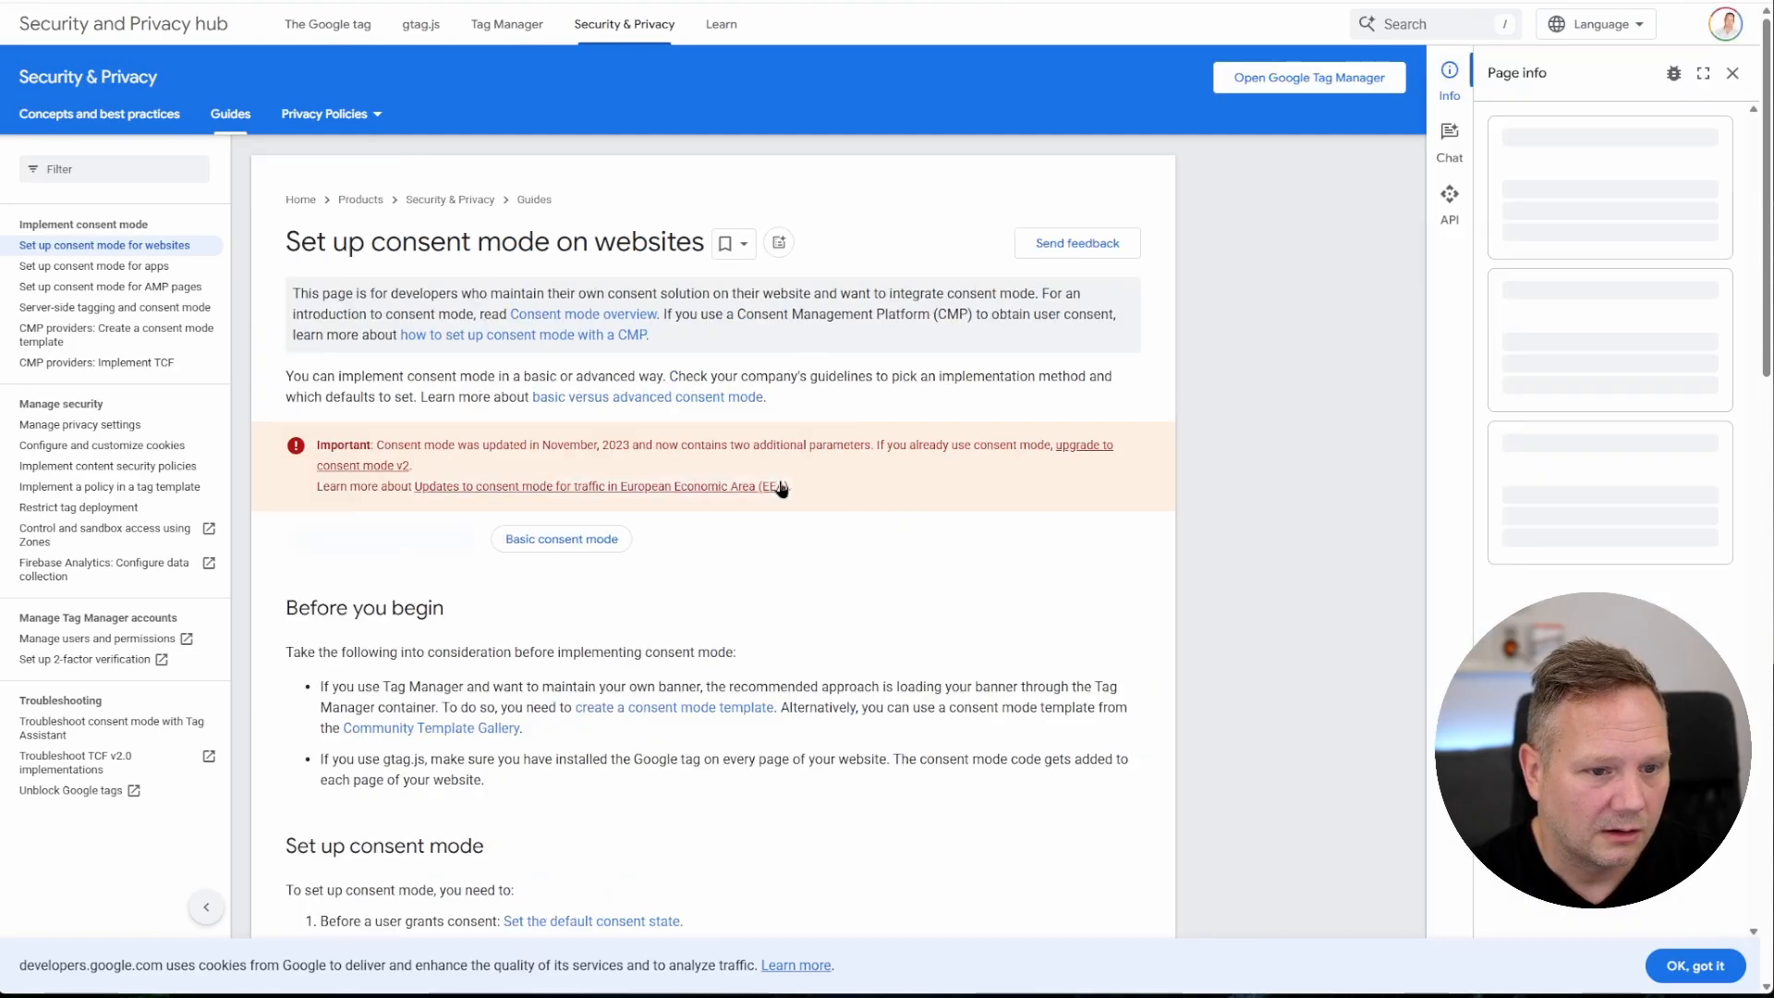
{"action": "scroll", "coordinate": [781, 492], "scroll_direction": "down", "scroll_amount": 4}
{"action": "scroll", "coordinate": [782, 496], "scroll_direction": "up", "scroll_amount": 4}
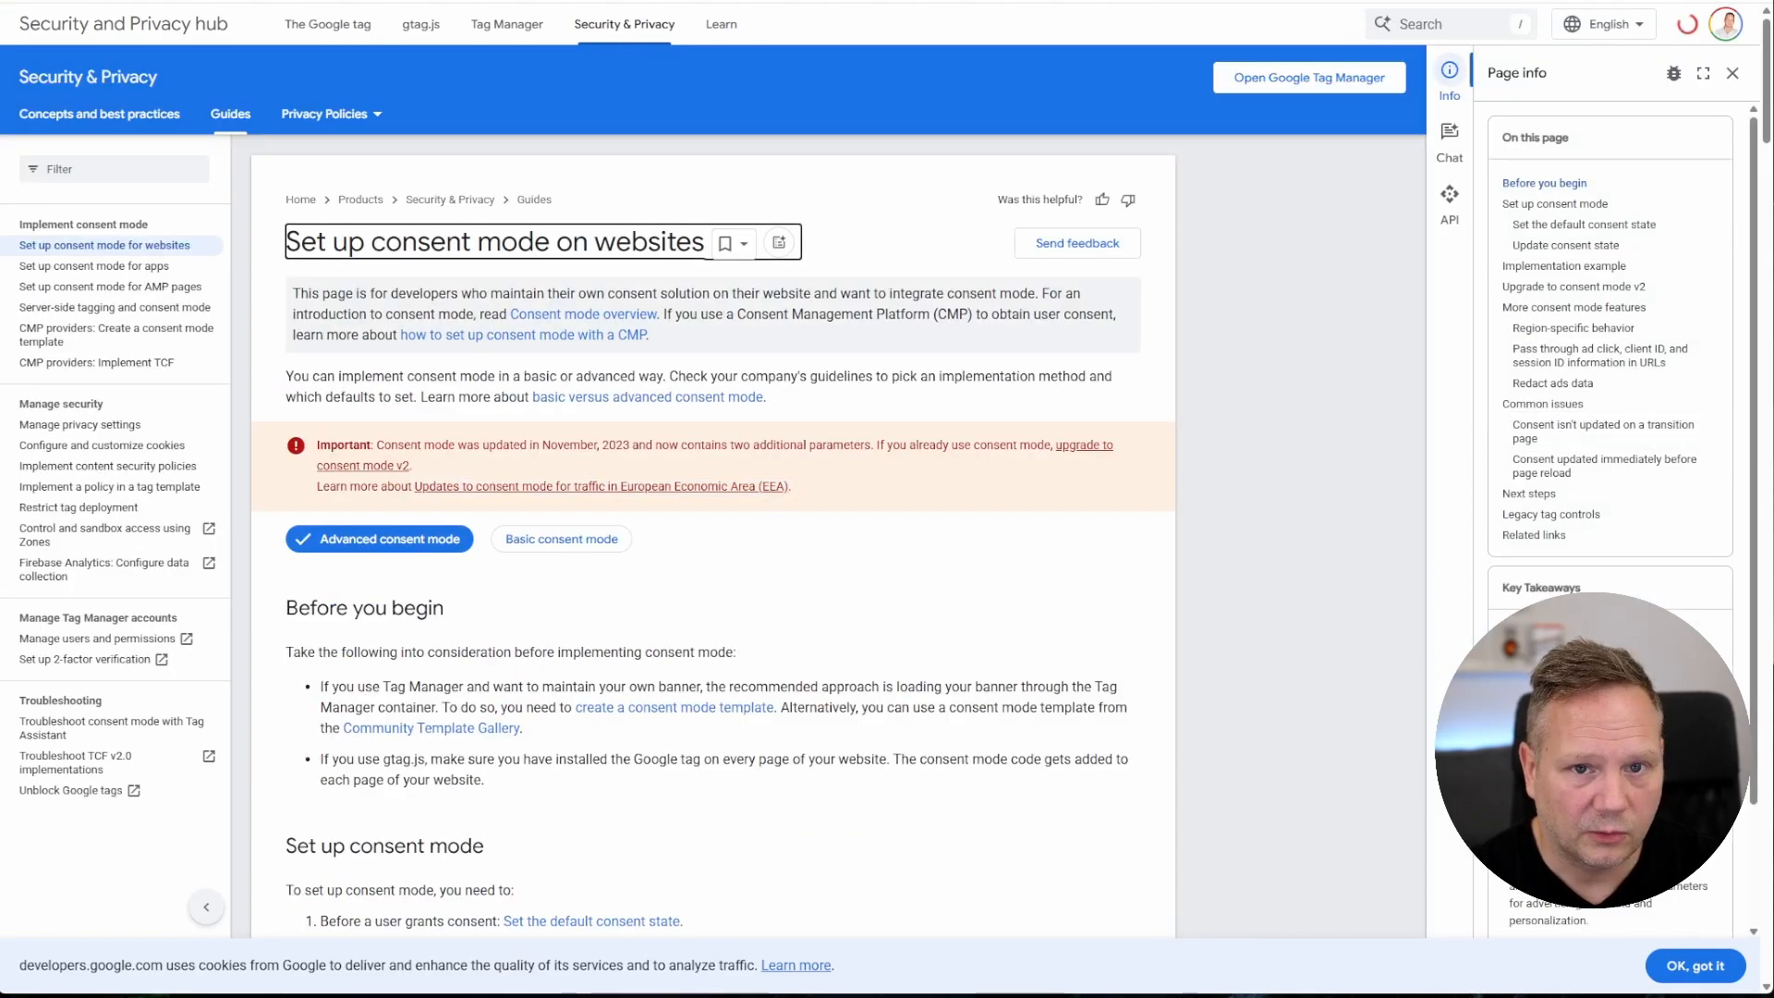
Return to the Google search results and highlight the CookieYes entry among the examples of Google-certified CMPs
{"action": "left_click", "coordinate": [1424, 1]}
{"action": "scroll", "coordinate": [1097, 495], "scroll_direction": "up", "scroll_amount": 7}
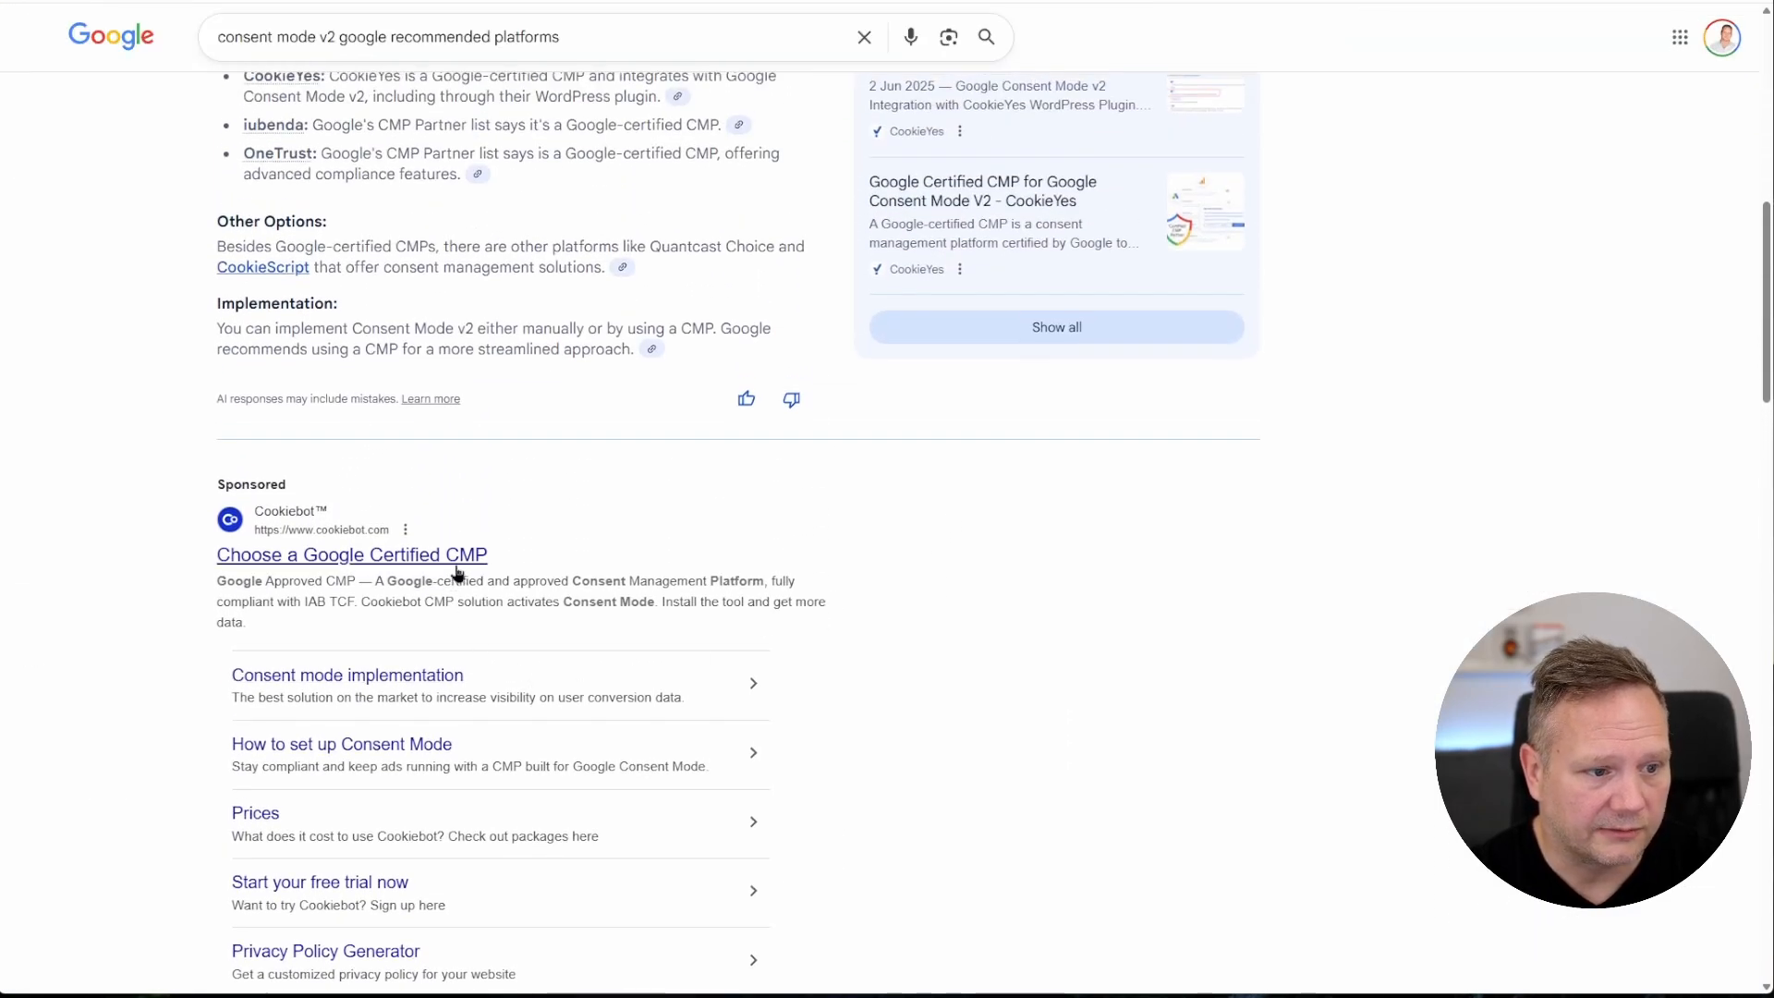
{"action": "scroll", "coordinate": [598, 630], "scroll_direction": "up", "scroll_amount": 2}
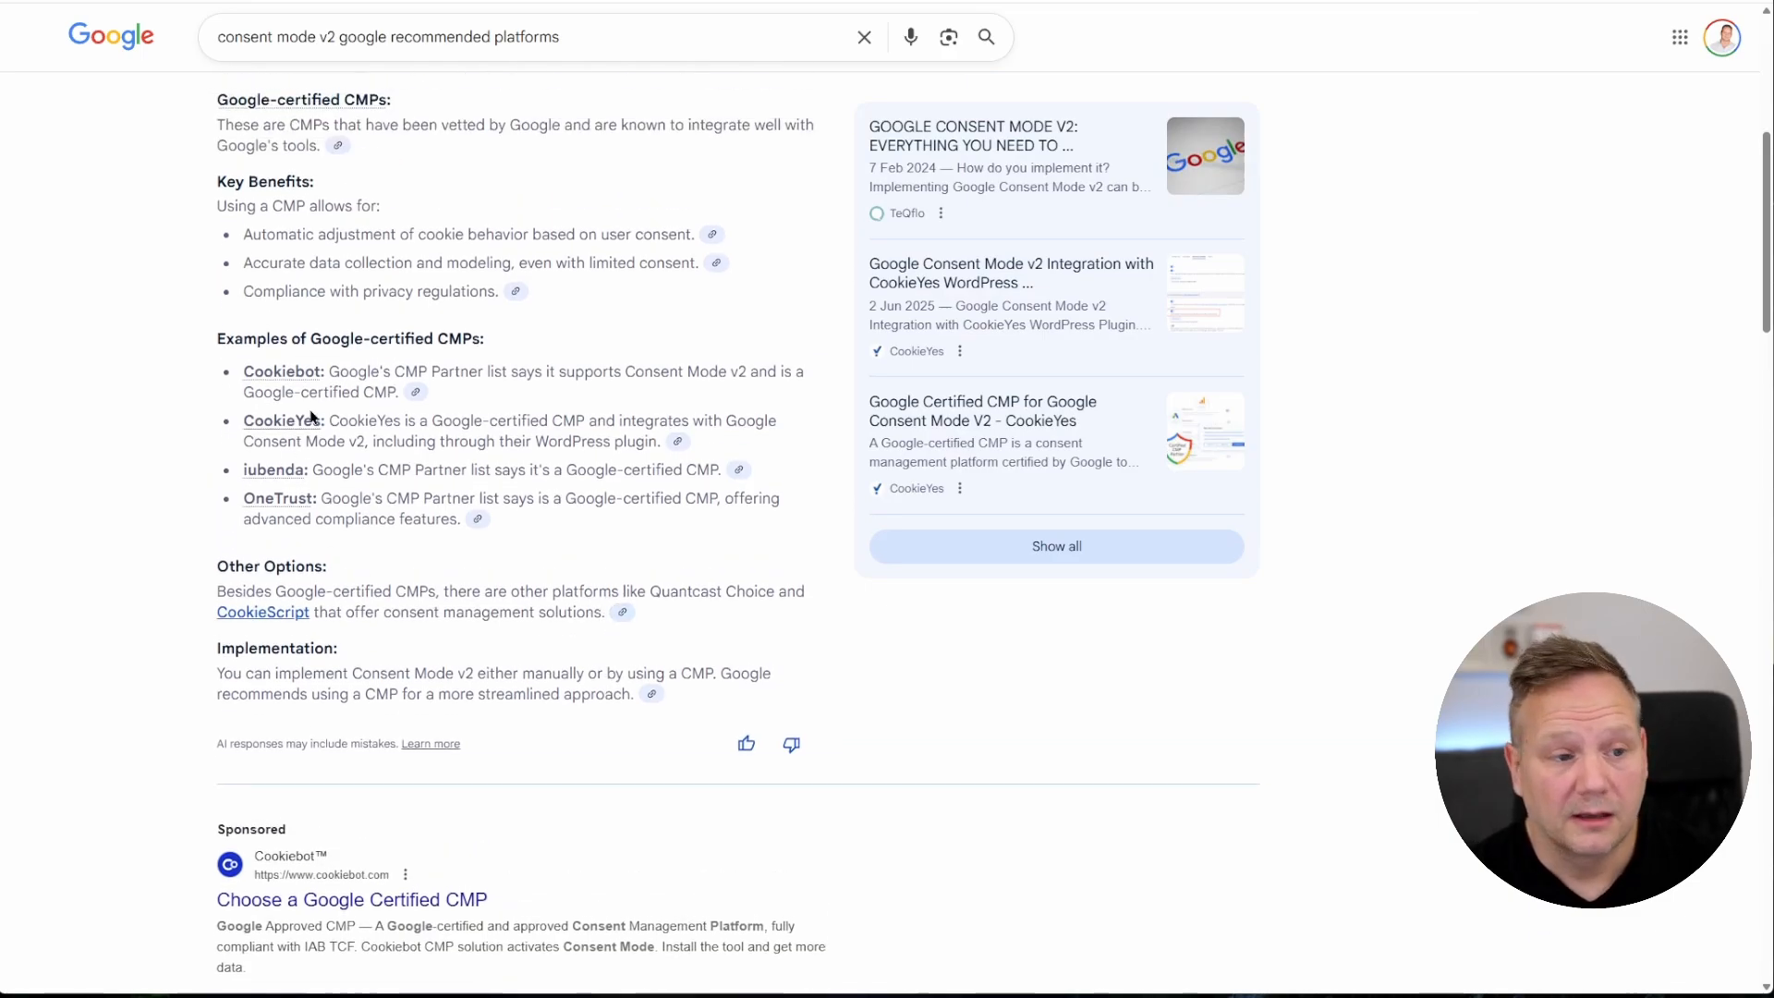
{"action": "scroll", "coordinate": [617, 580], "scroll_direction": "up", "scroll_amount": 1}
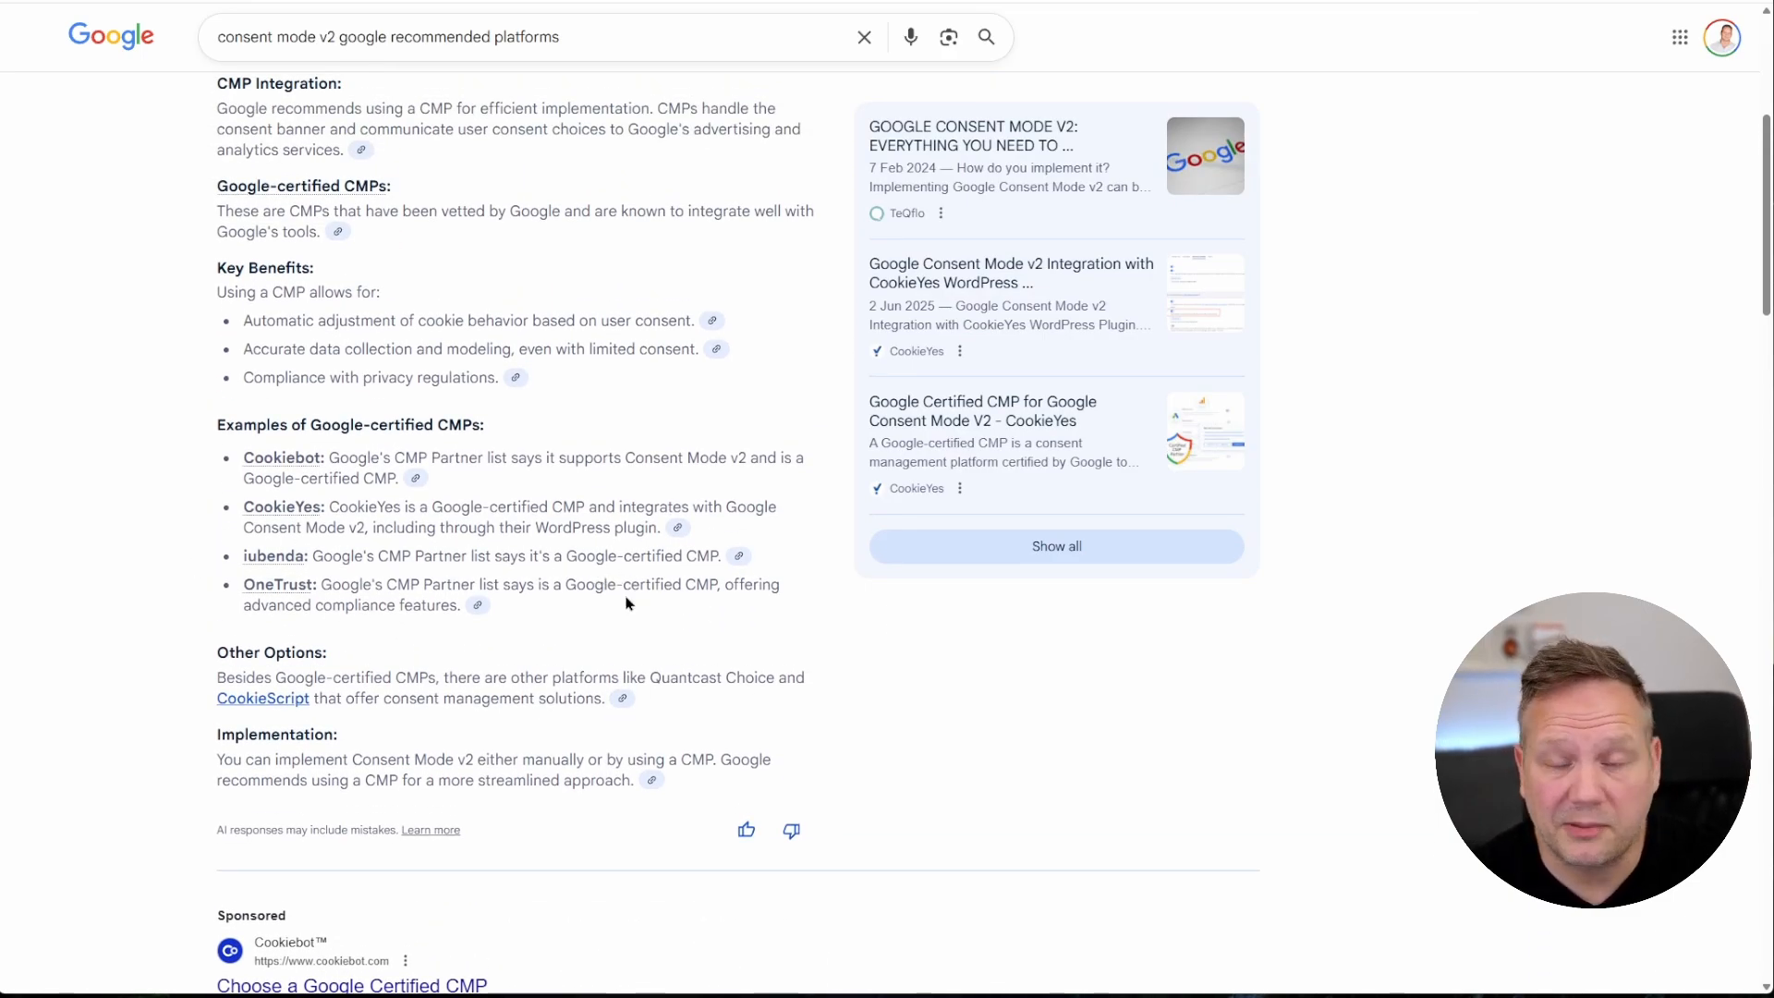
{"action": "scroll", "coordinate": [565, 406], "scroll_direction": "up", "scroll_amount": 1}
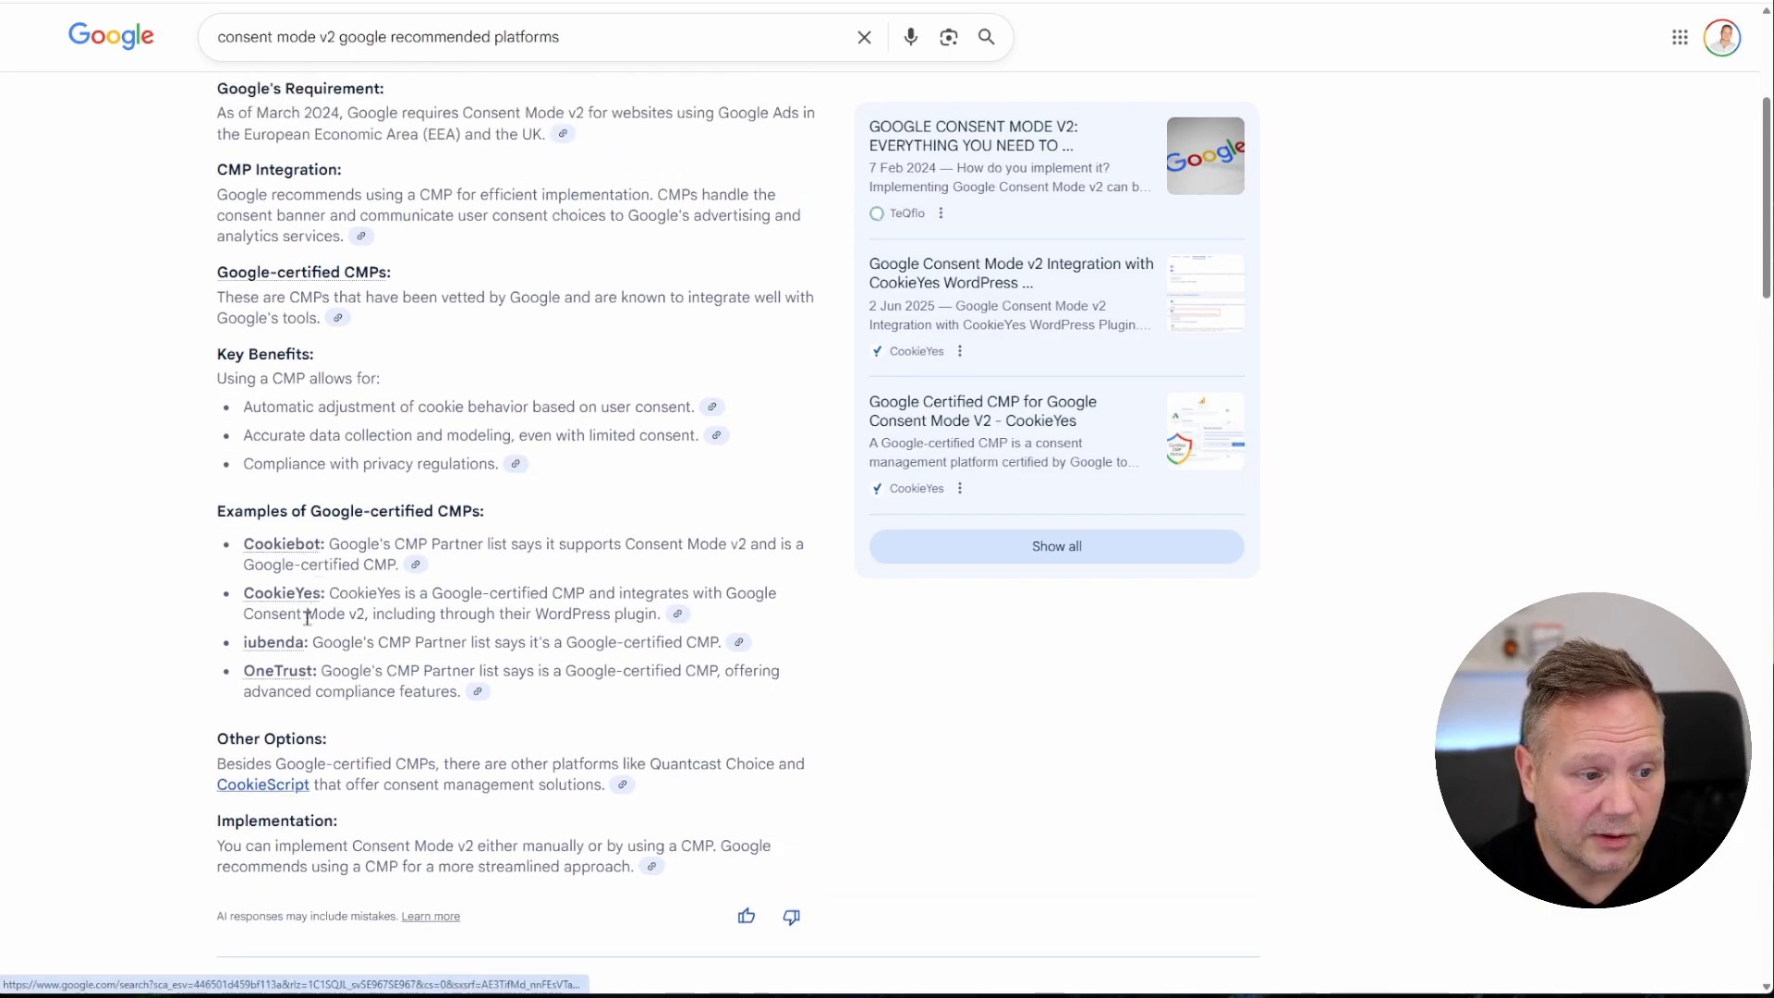
{"action": "left_click_drag", "start_coordinate": [243, 593], "coordinate": [584, 596]}
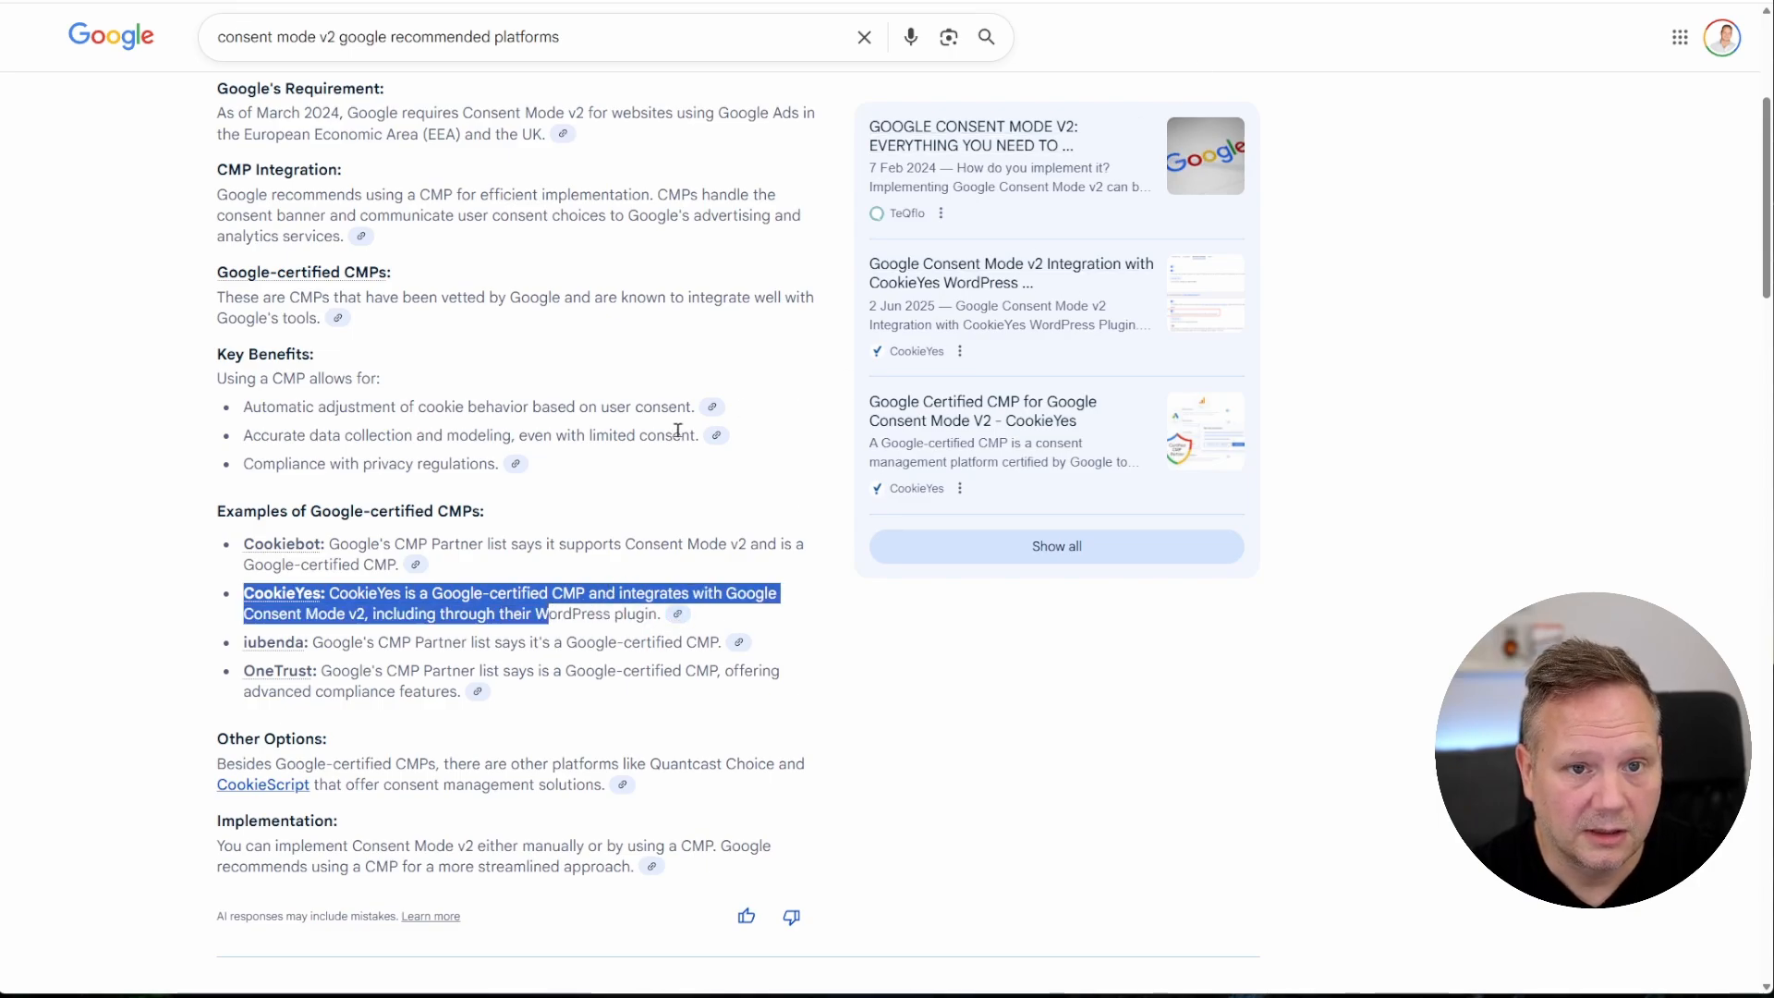
{"action": "left_click", "coordinate": [647, 564]}
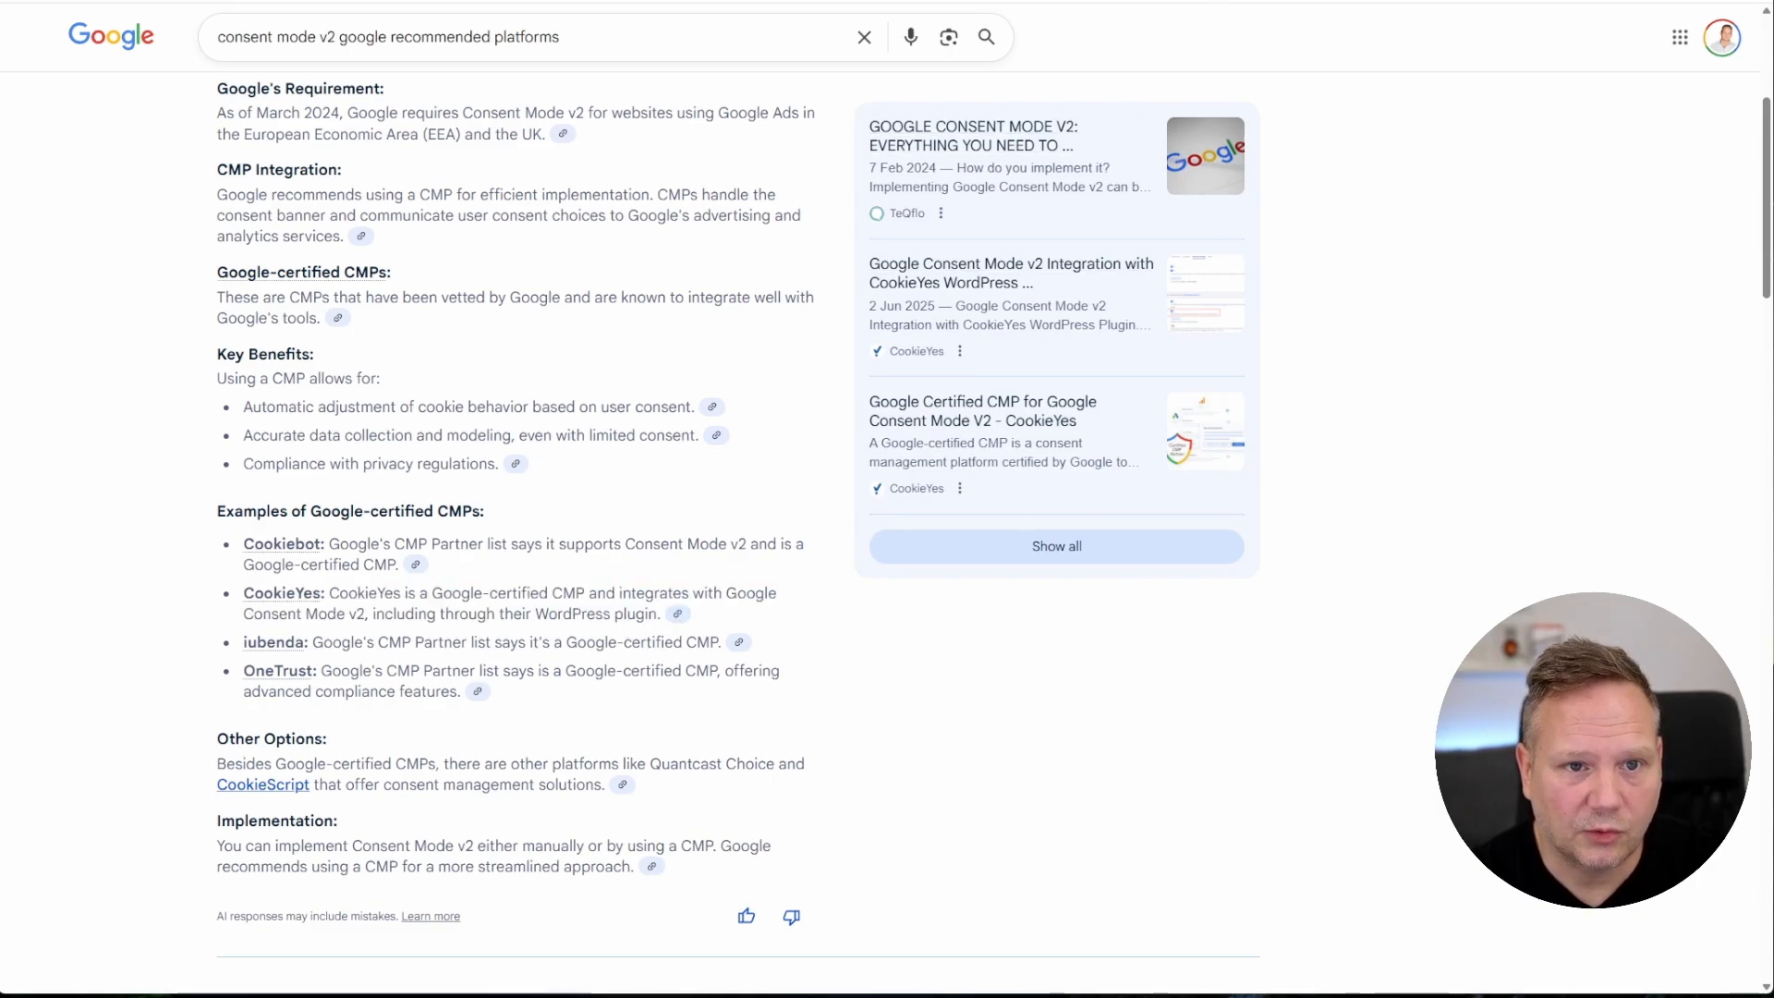
Switch to the CookieYes website and point out the 10% discount in its limited-time offer banner
{"action": "left_click", "coordinate": [1276, 1]}
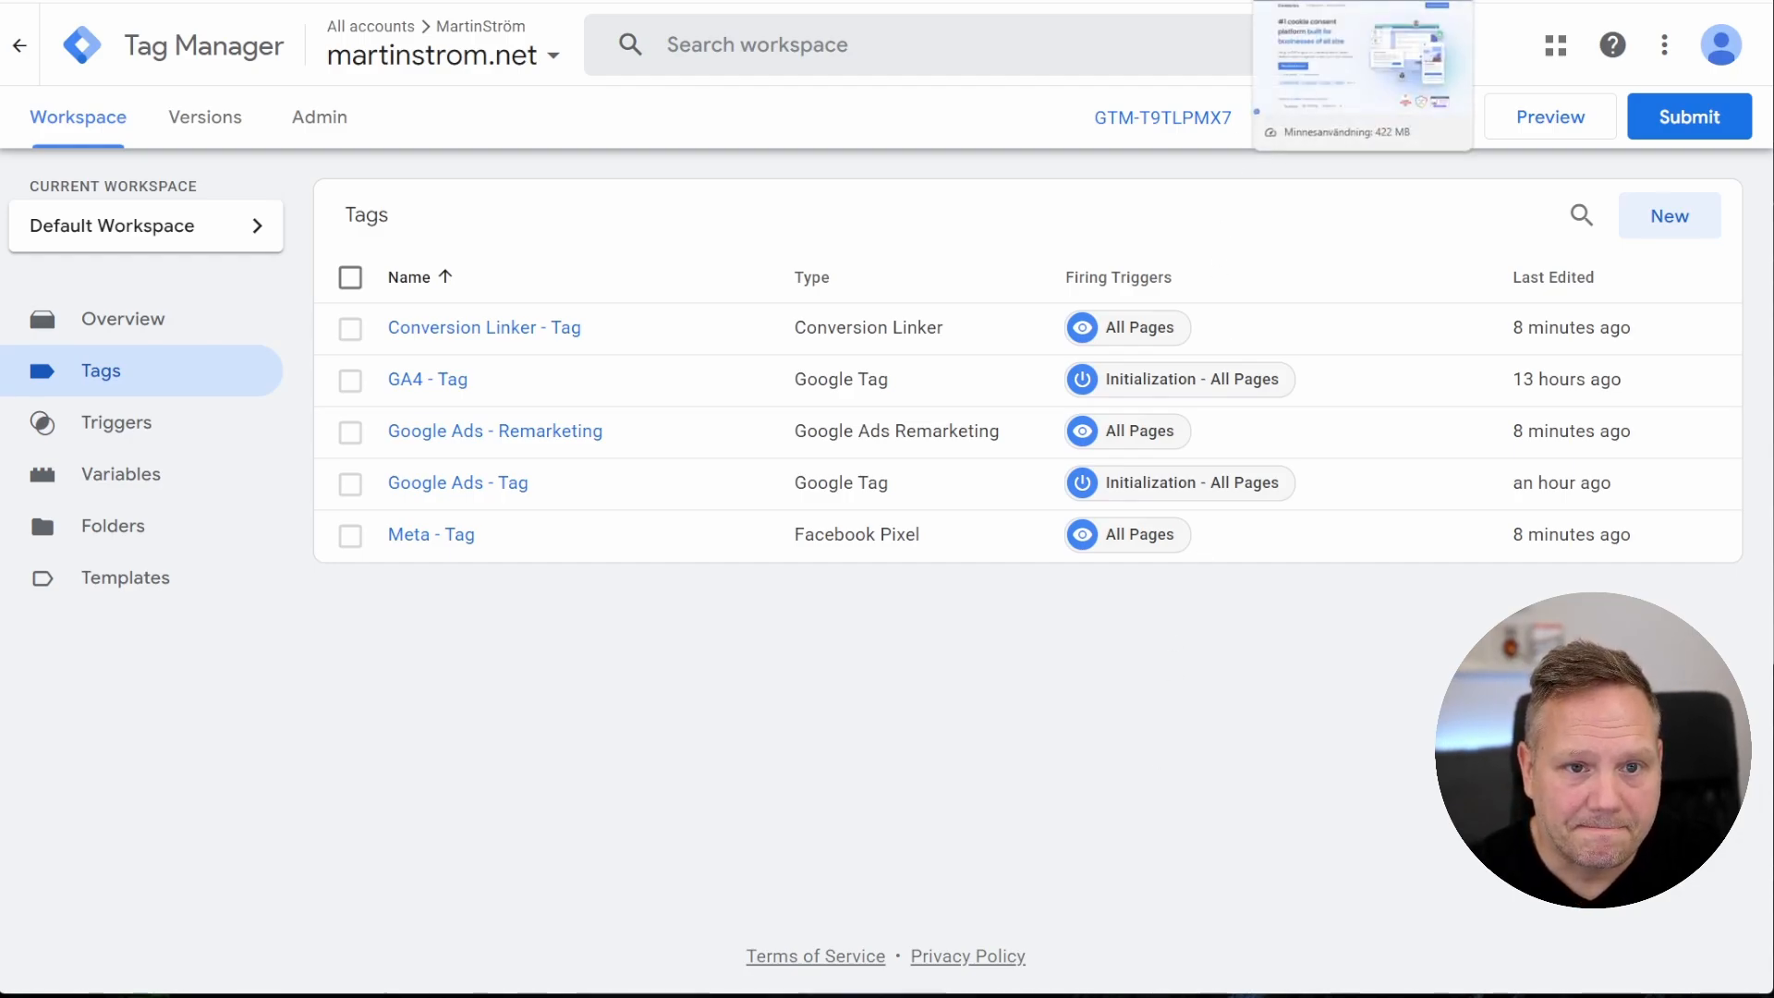
{"action": "left_click", "coordinate": [1321, 0]}
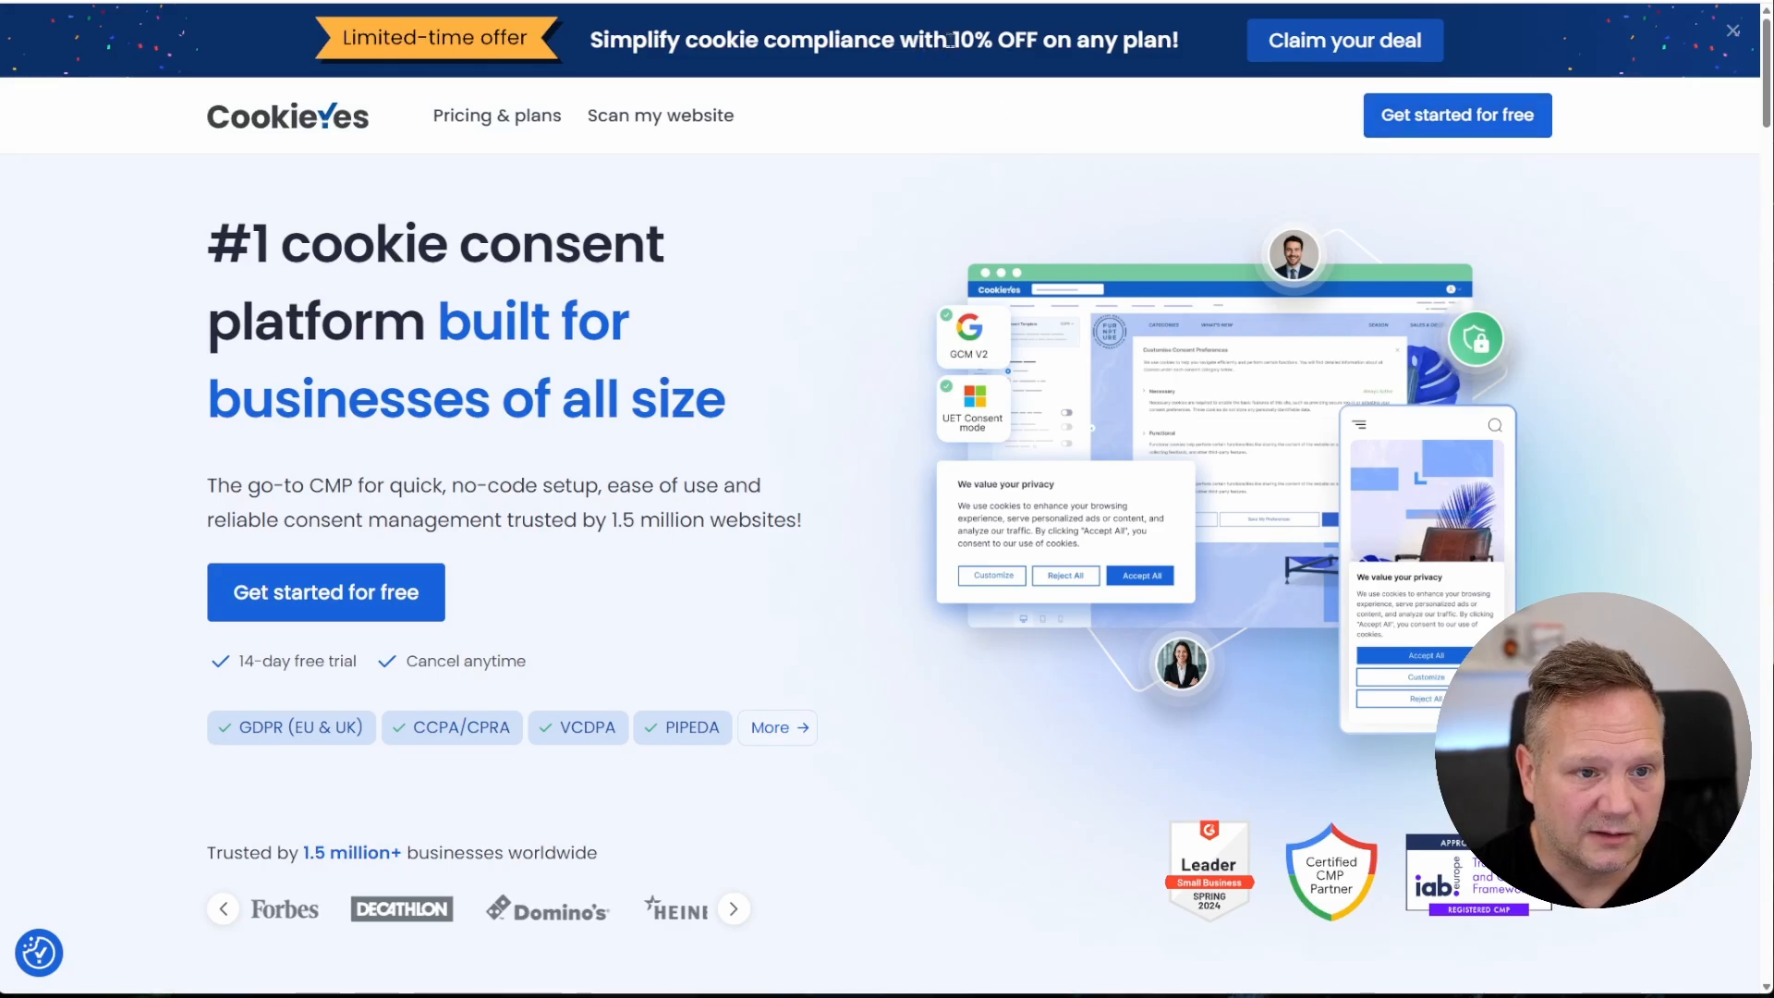
{"action": "left_click_drag", "start_coordinate": [937, 41], "coordinate": [1069, 41]}
{"action": "left_click", "coordinate": [1069, 41]}
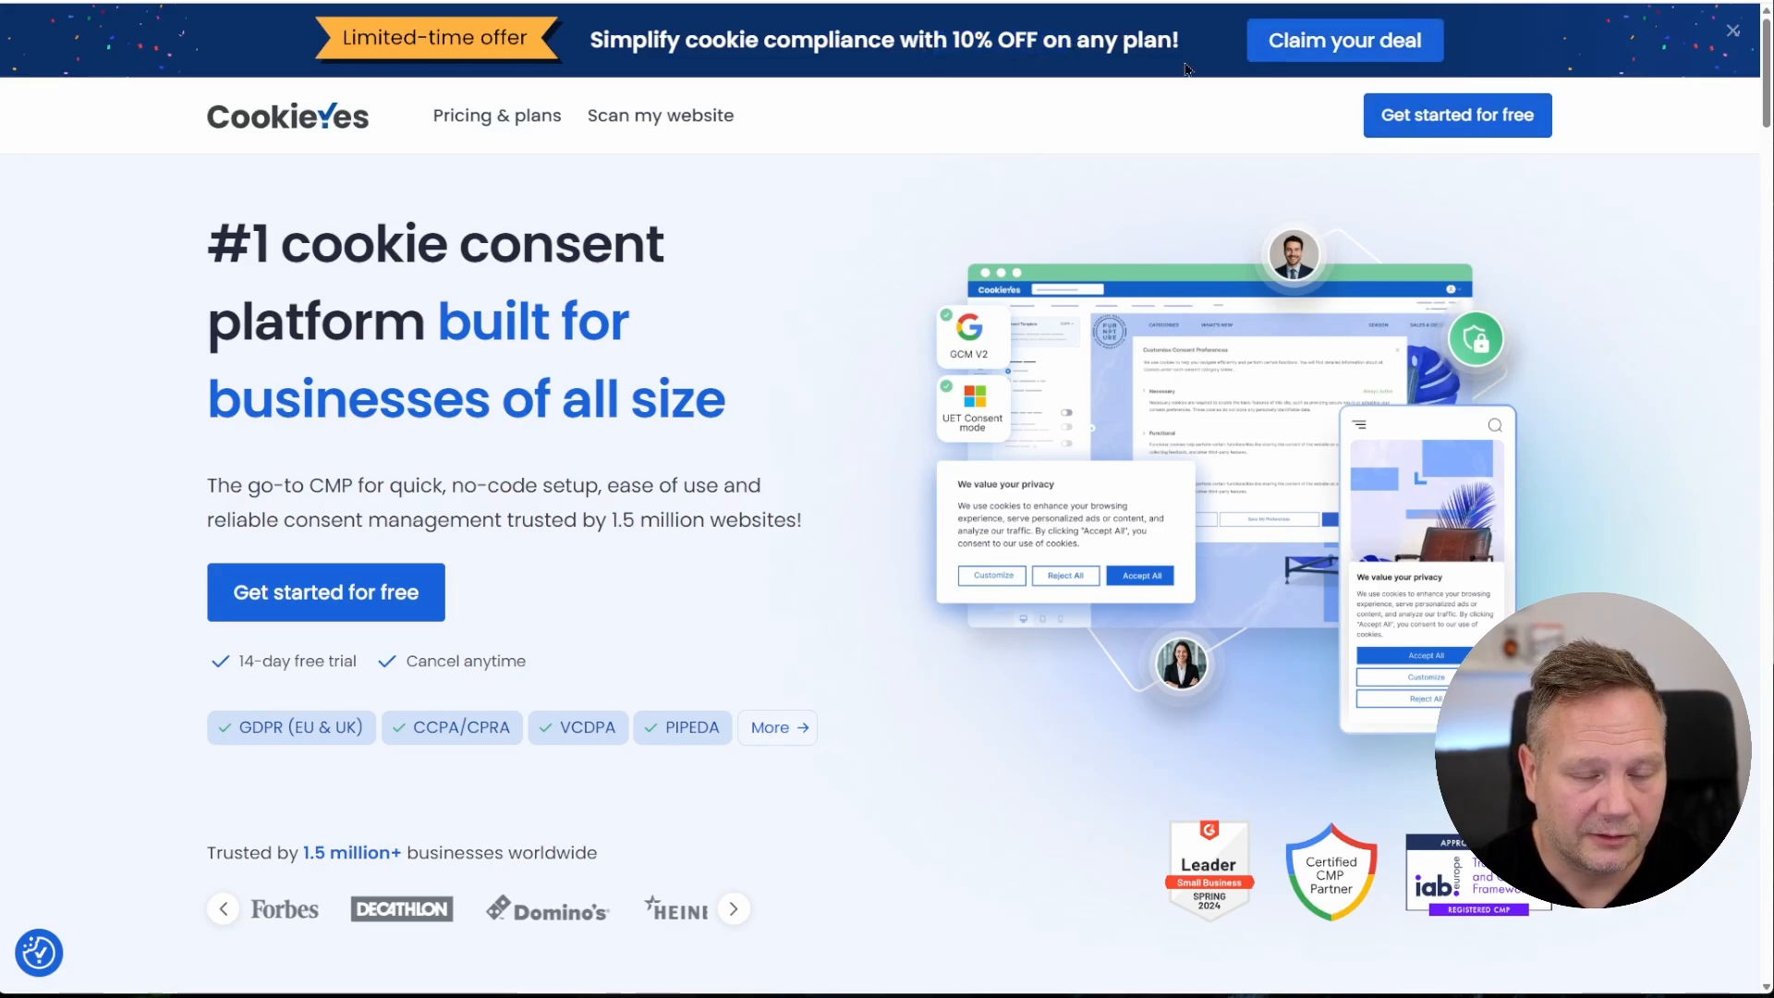
Open the CookieYes discount deal, highlight the Basic plan's monthly price, and close the offer
{"action": "left_click", "coordinate": [1285, 54]}
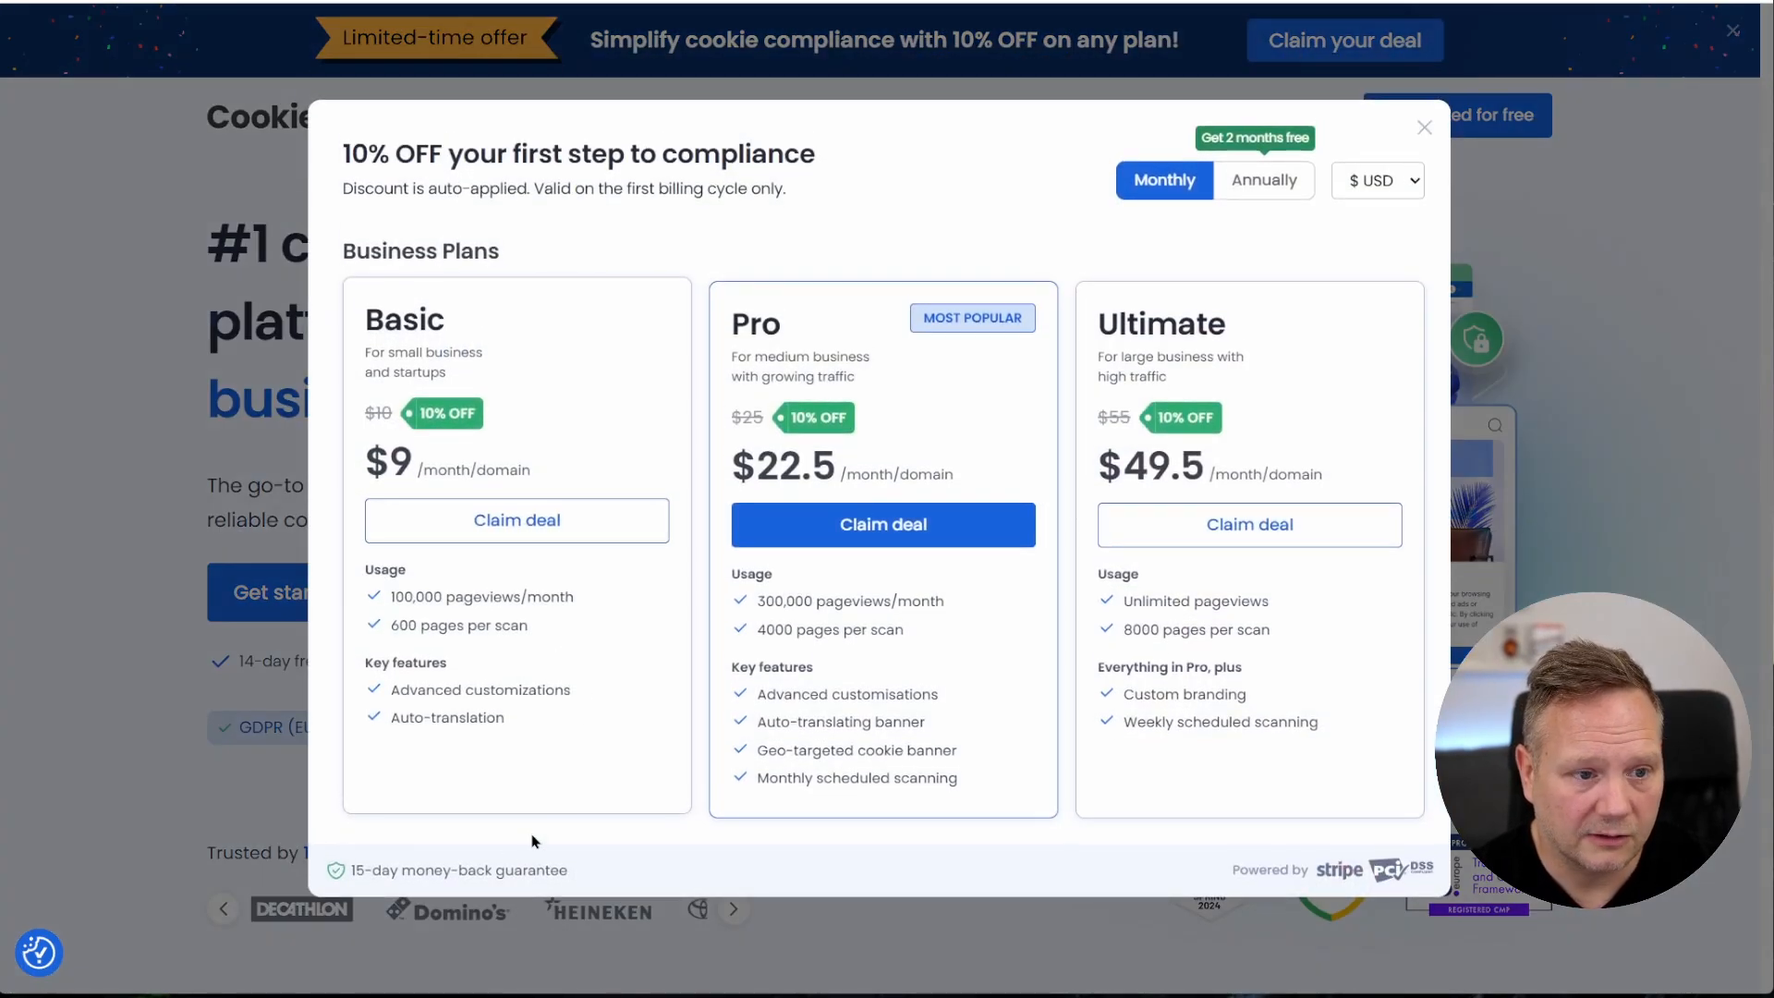
{"action": "triple_click", "coordinate": [528, 471]}
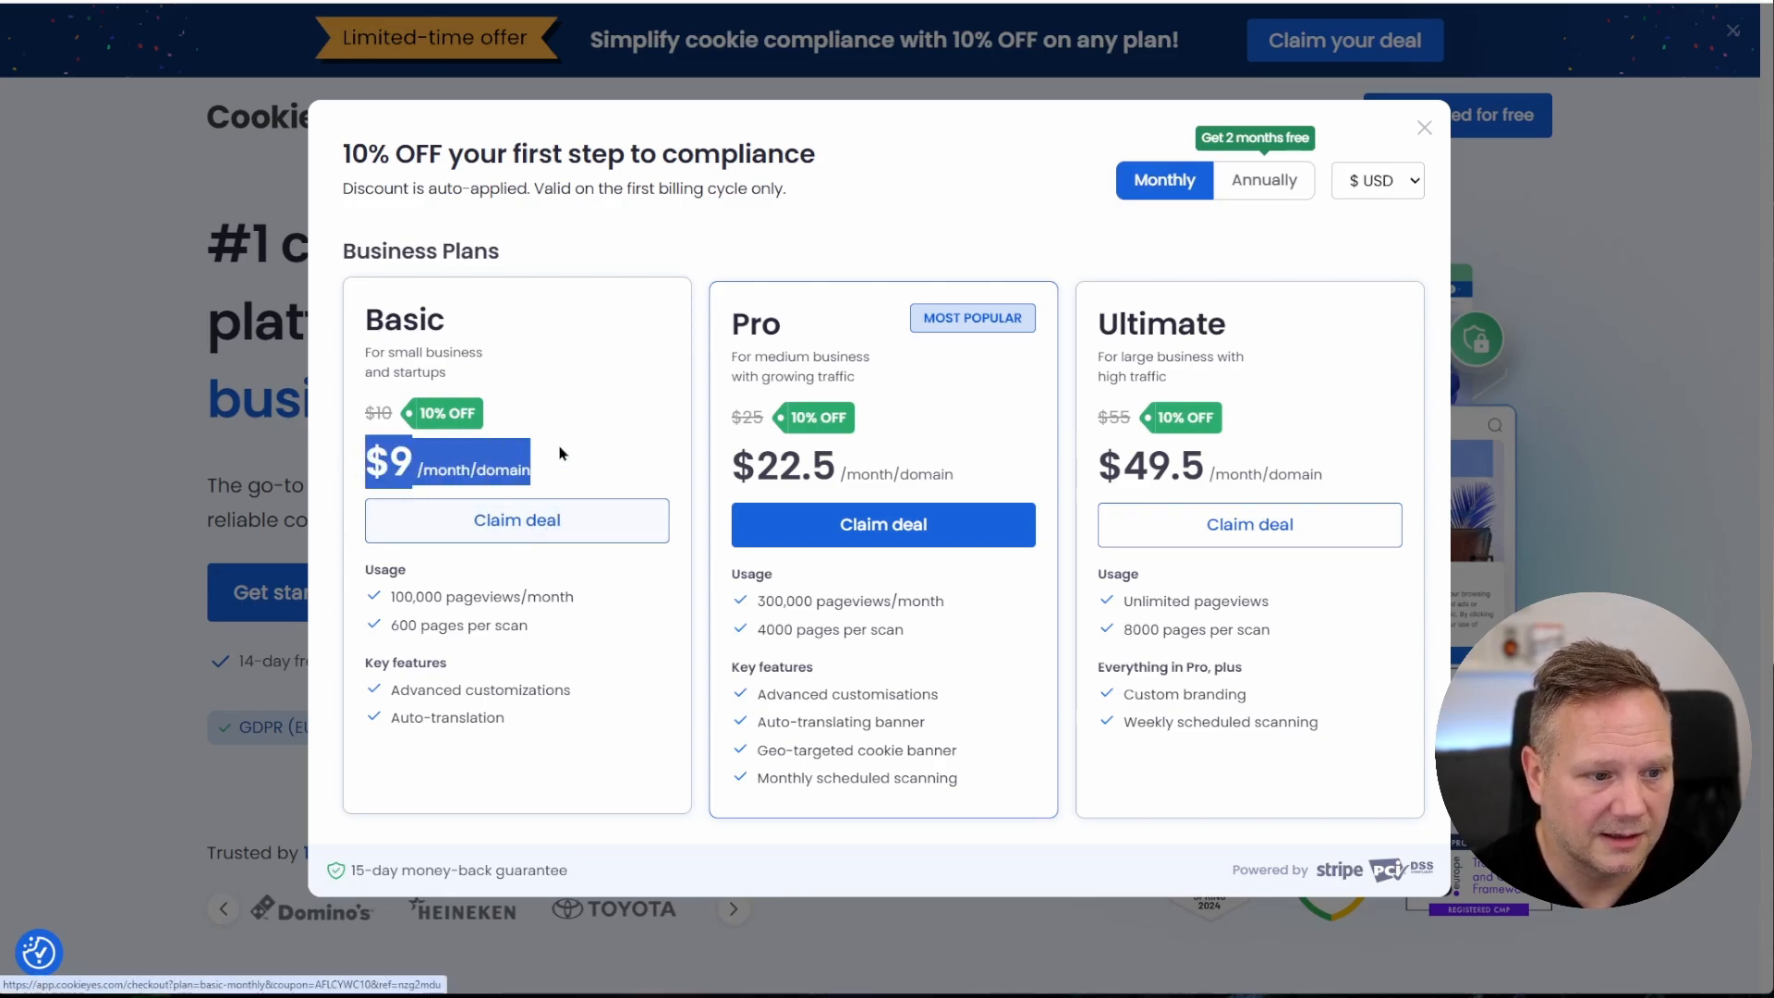
{"action": "left_click", "coordinate": [552, 471]}
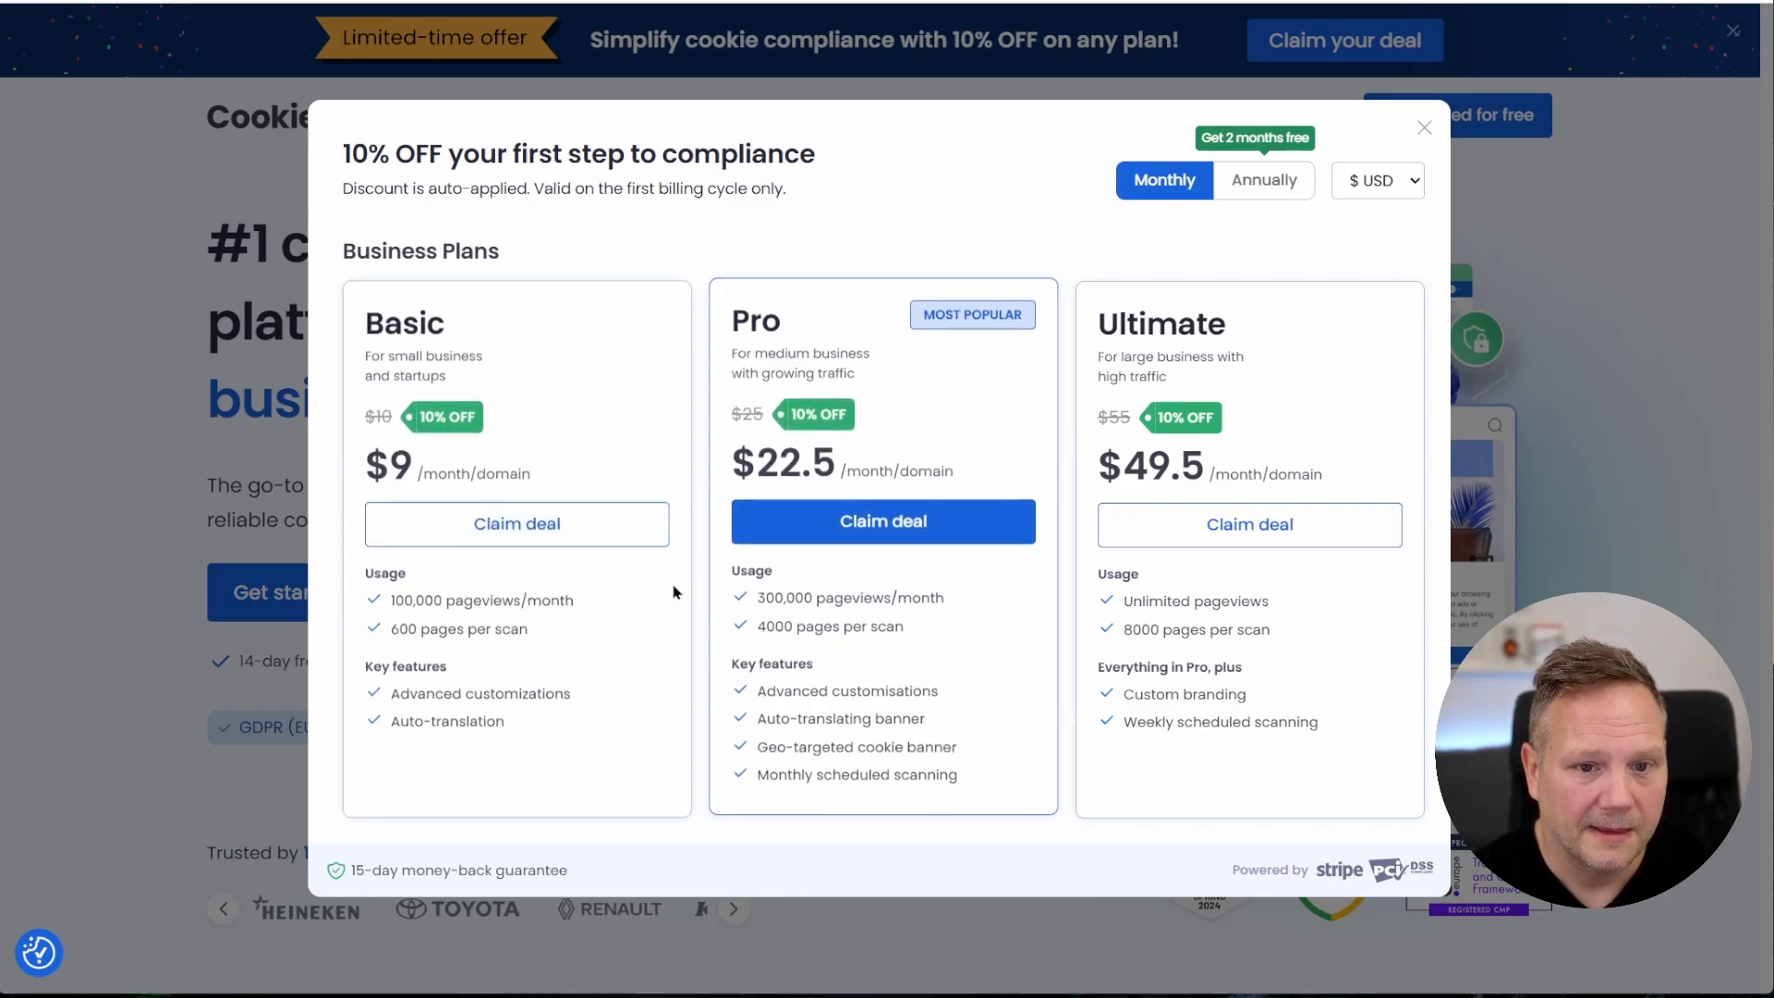
{"action": "left_click", "coordinate": [1424, 127]}
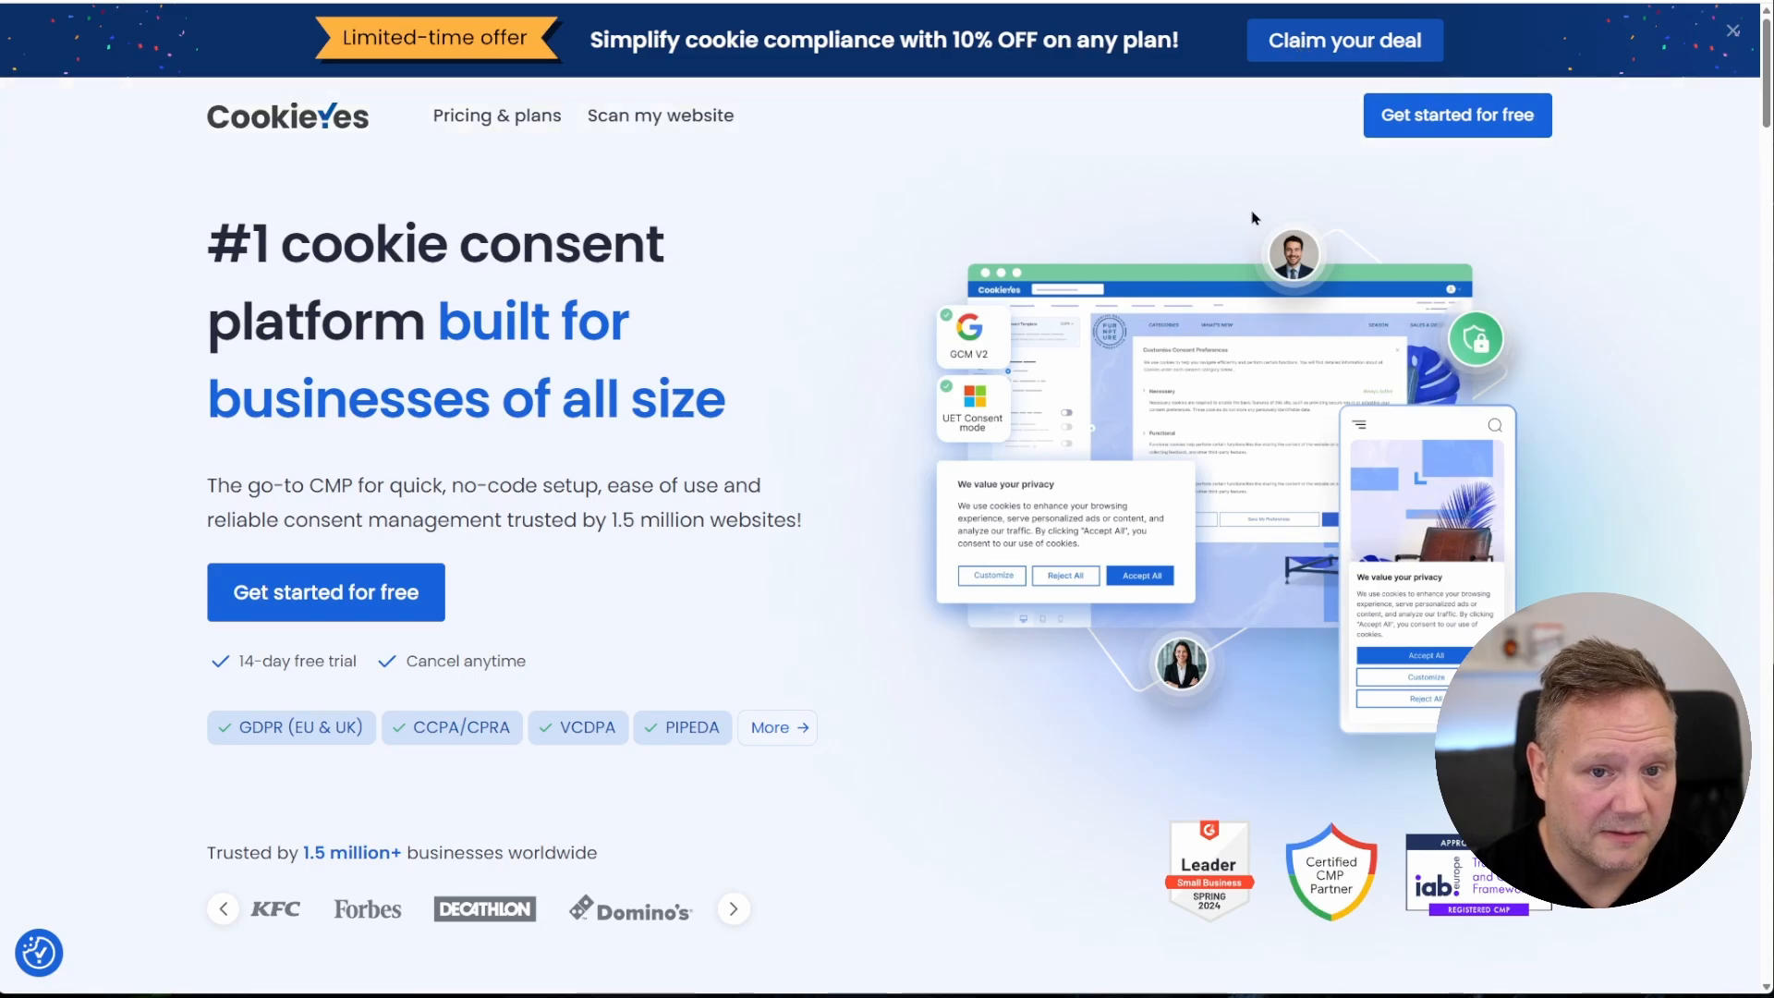
View the CookieYes account sign-up page, return to the homepage, and open the discount deal again
{"action": "left_click", "coordinate": [372, 596]}
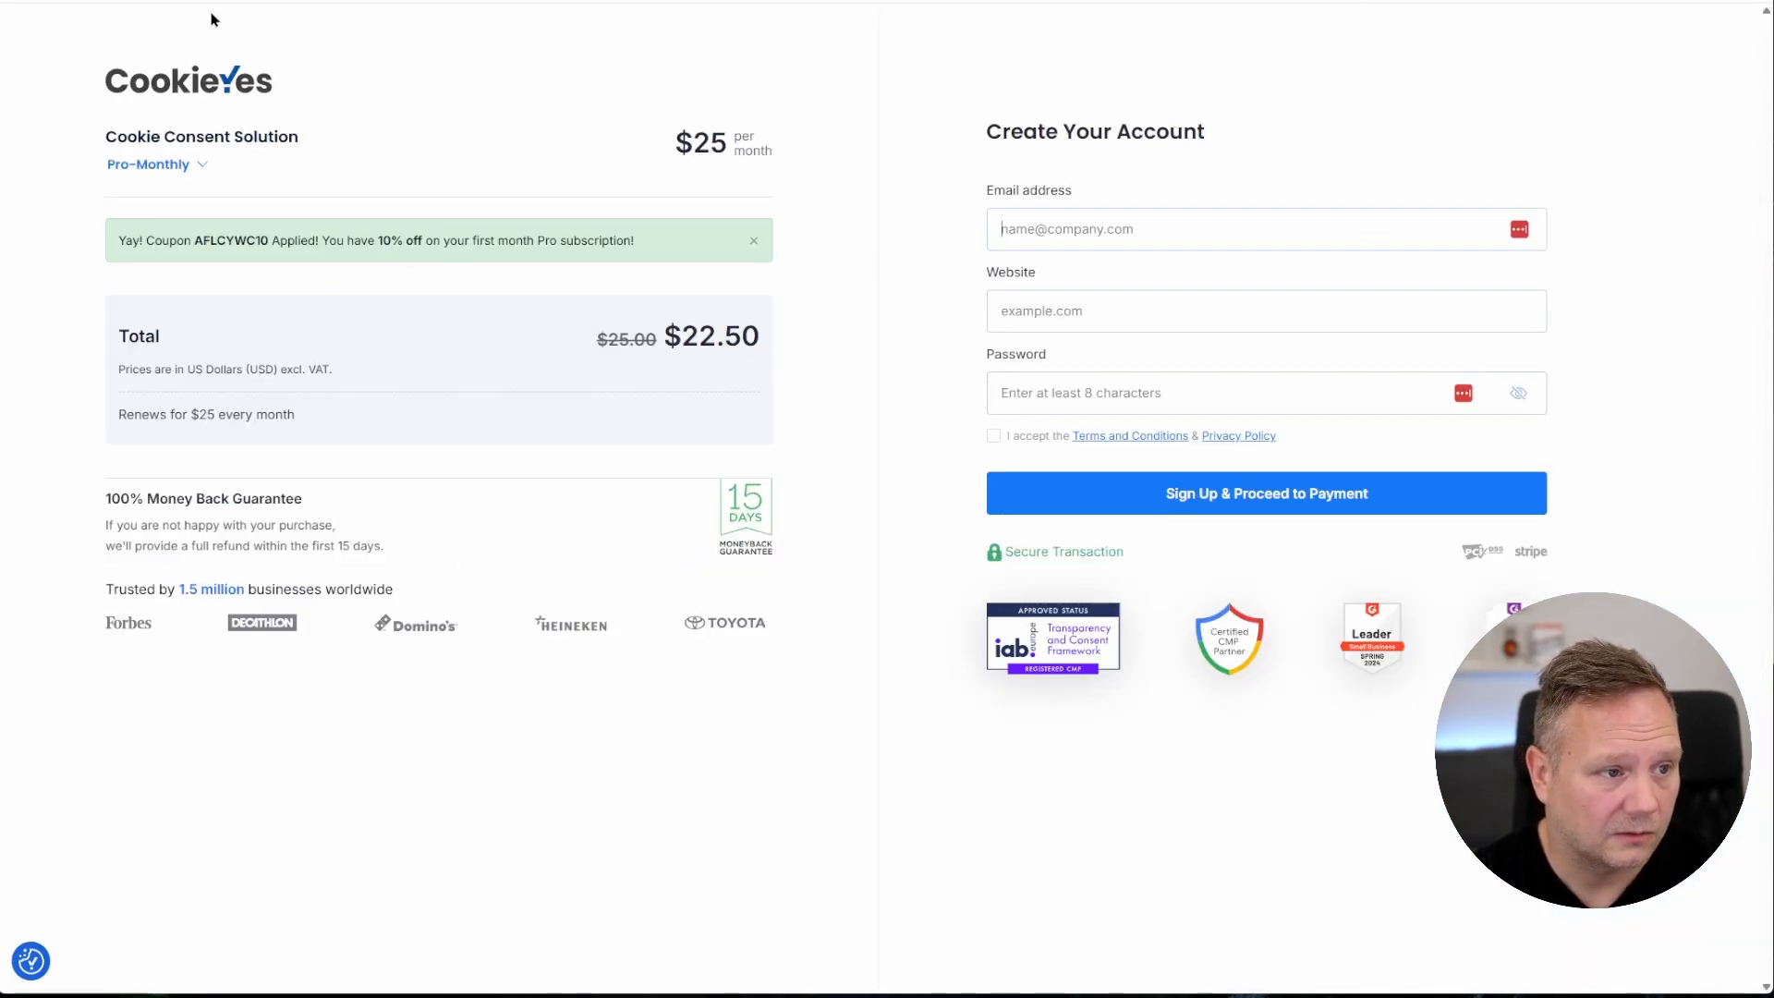
{"action": "key", "text": "alt+Left"}
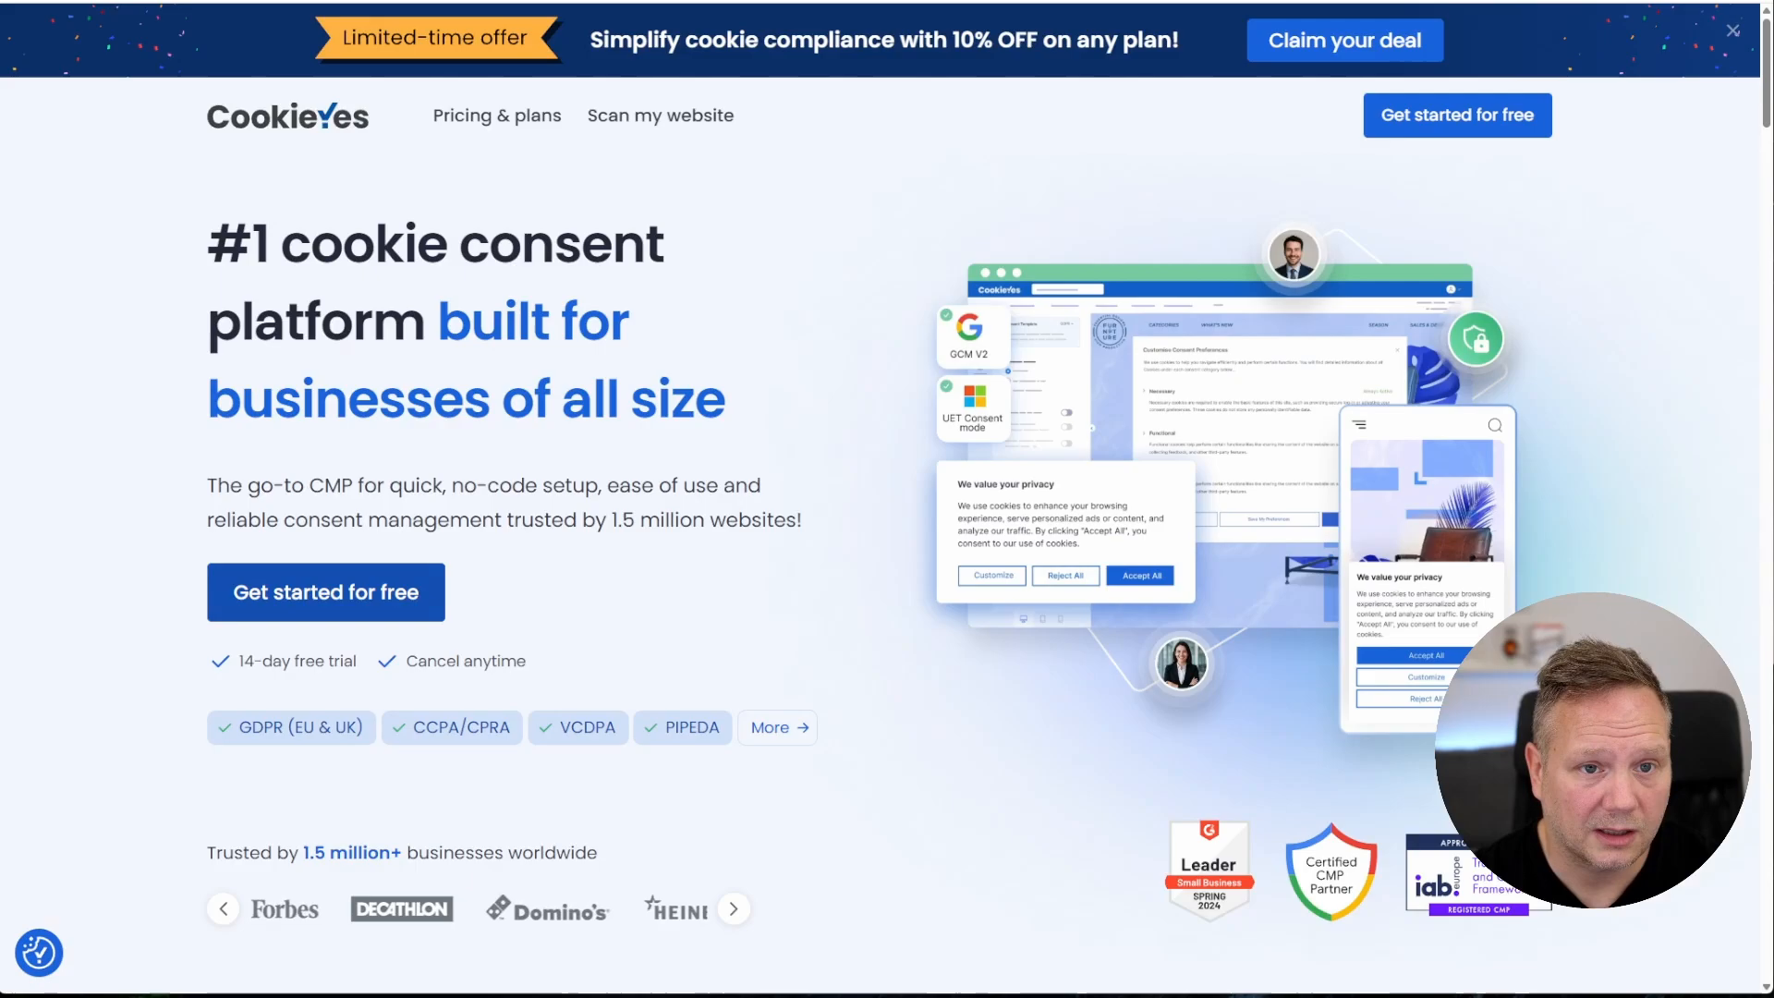
{"action": "left_click", "coordinate": [1342, 39]}
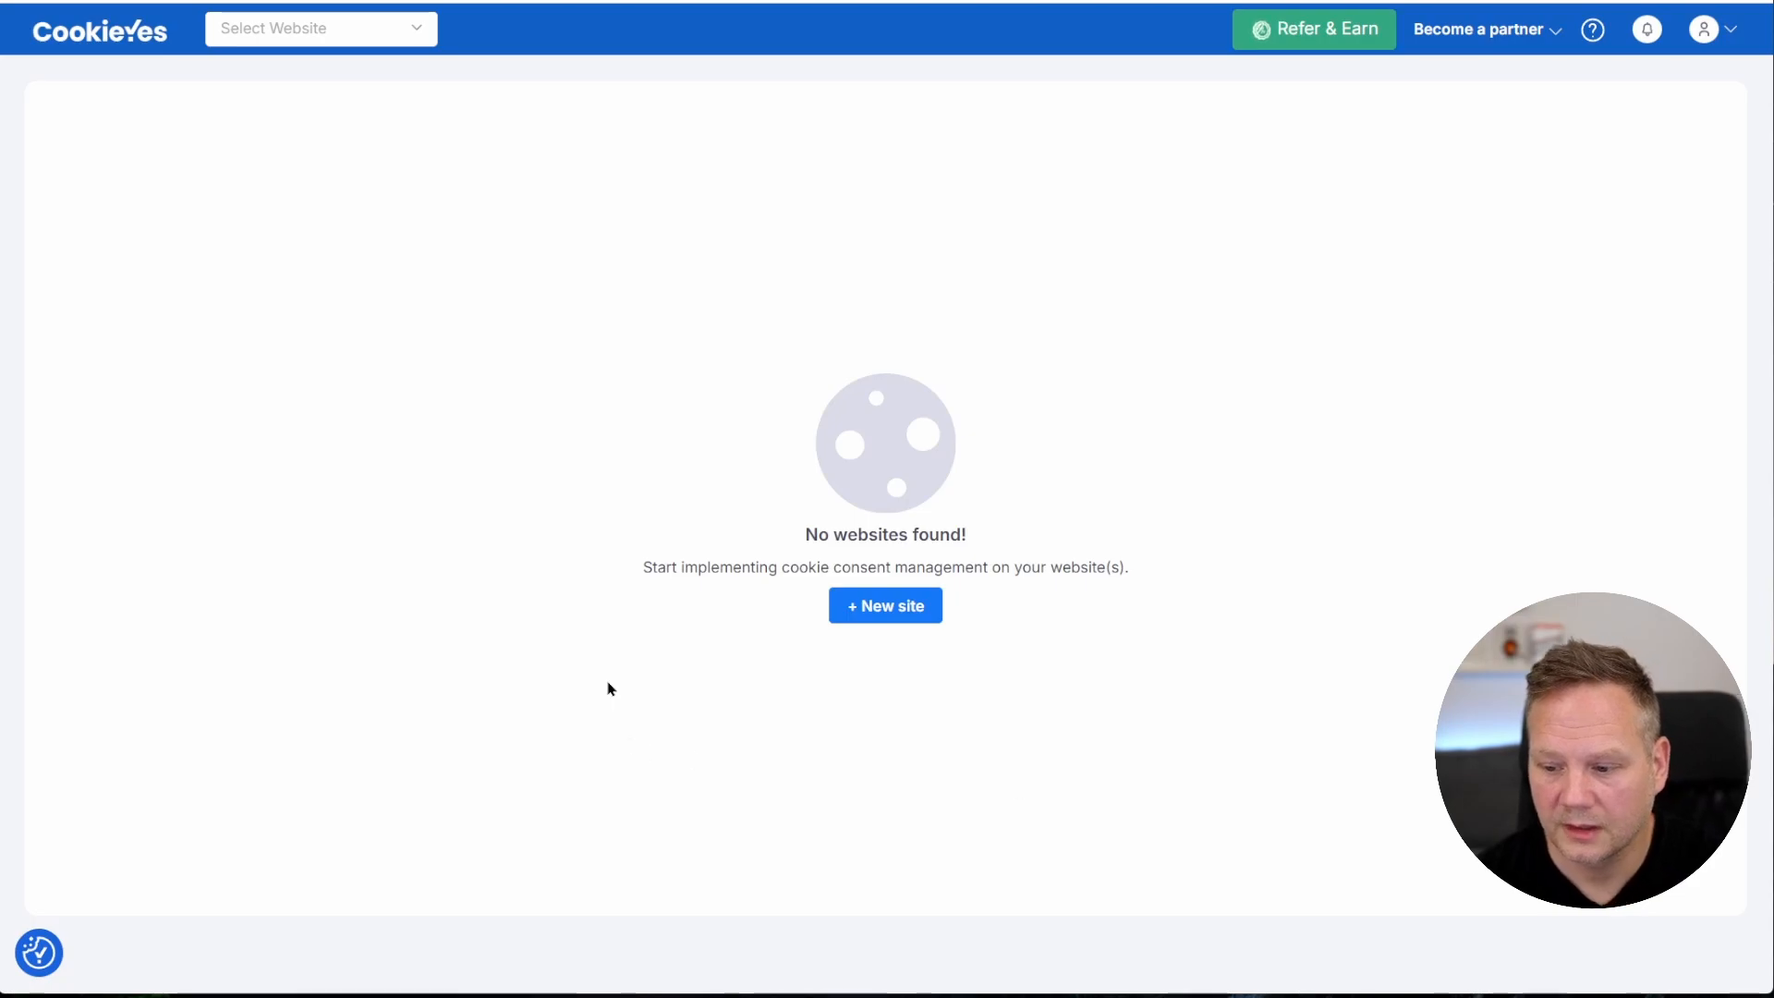
Start adding a new site in CookieYes with martinstrom.net as both the site URL and the site name
{"action": "left_click", "coordinate": [882, 610]}
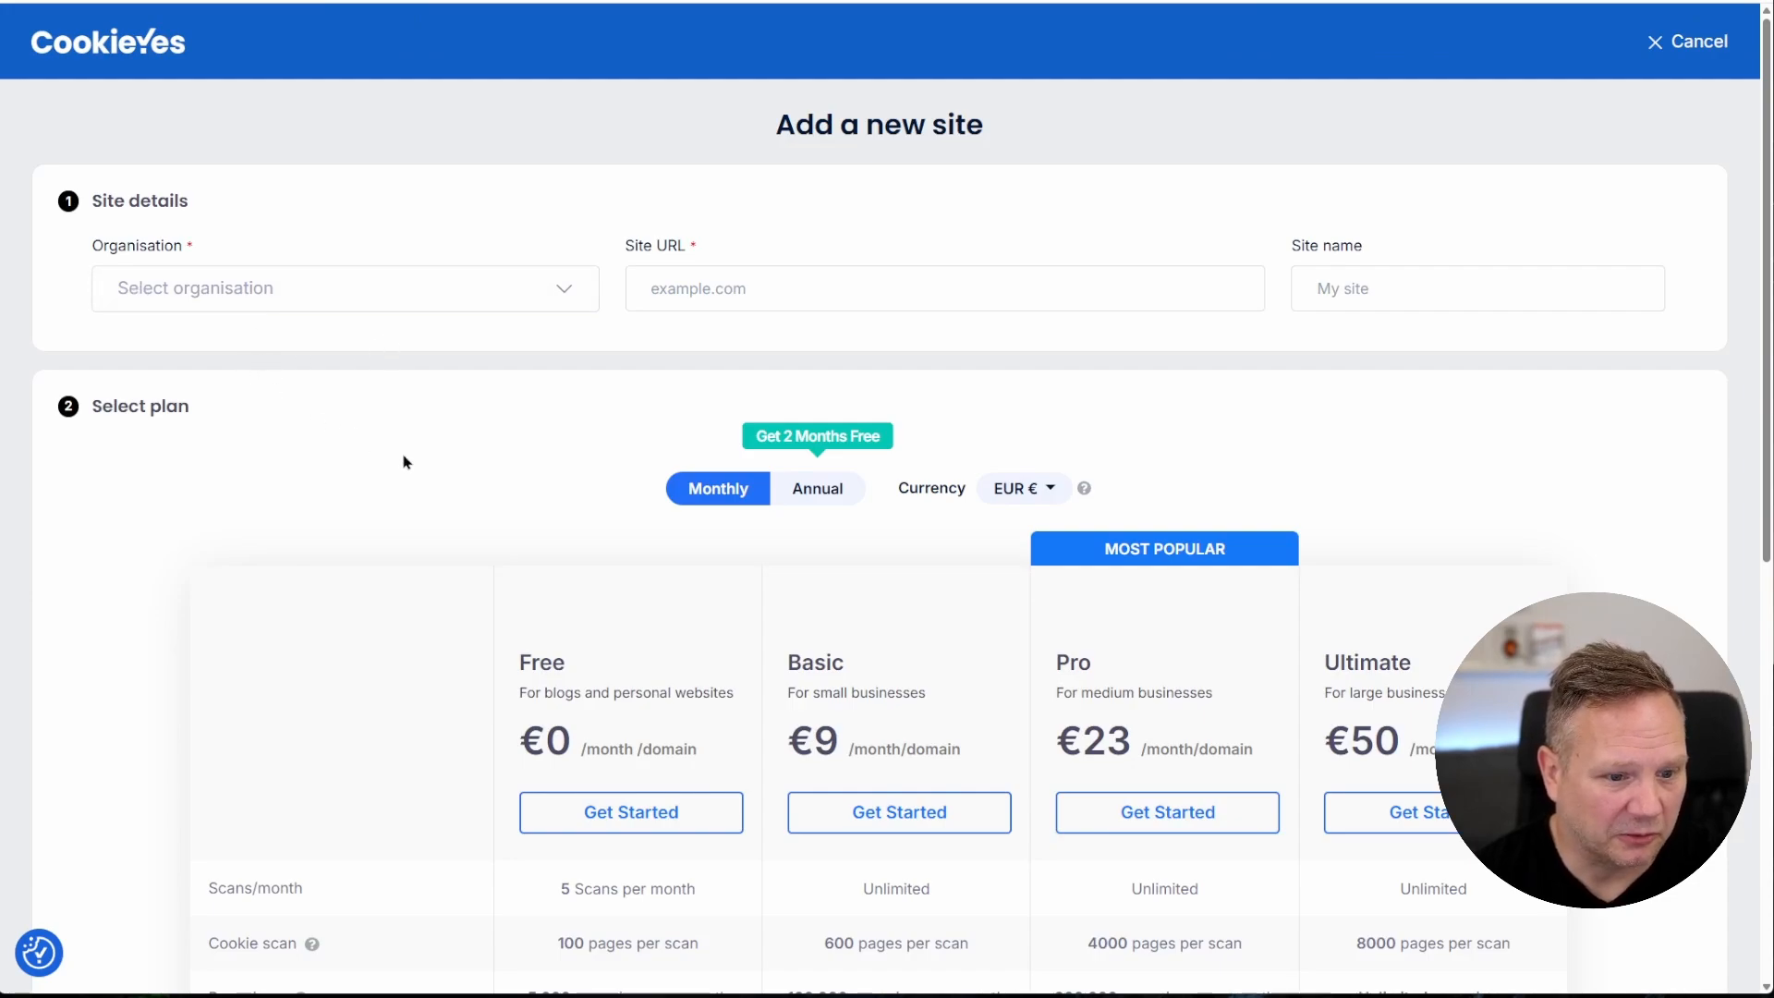
{"action": "left_click", "coordinate": [461, 295]}
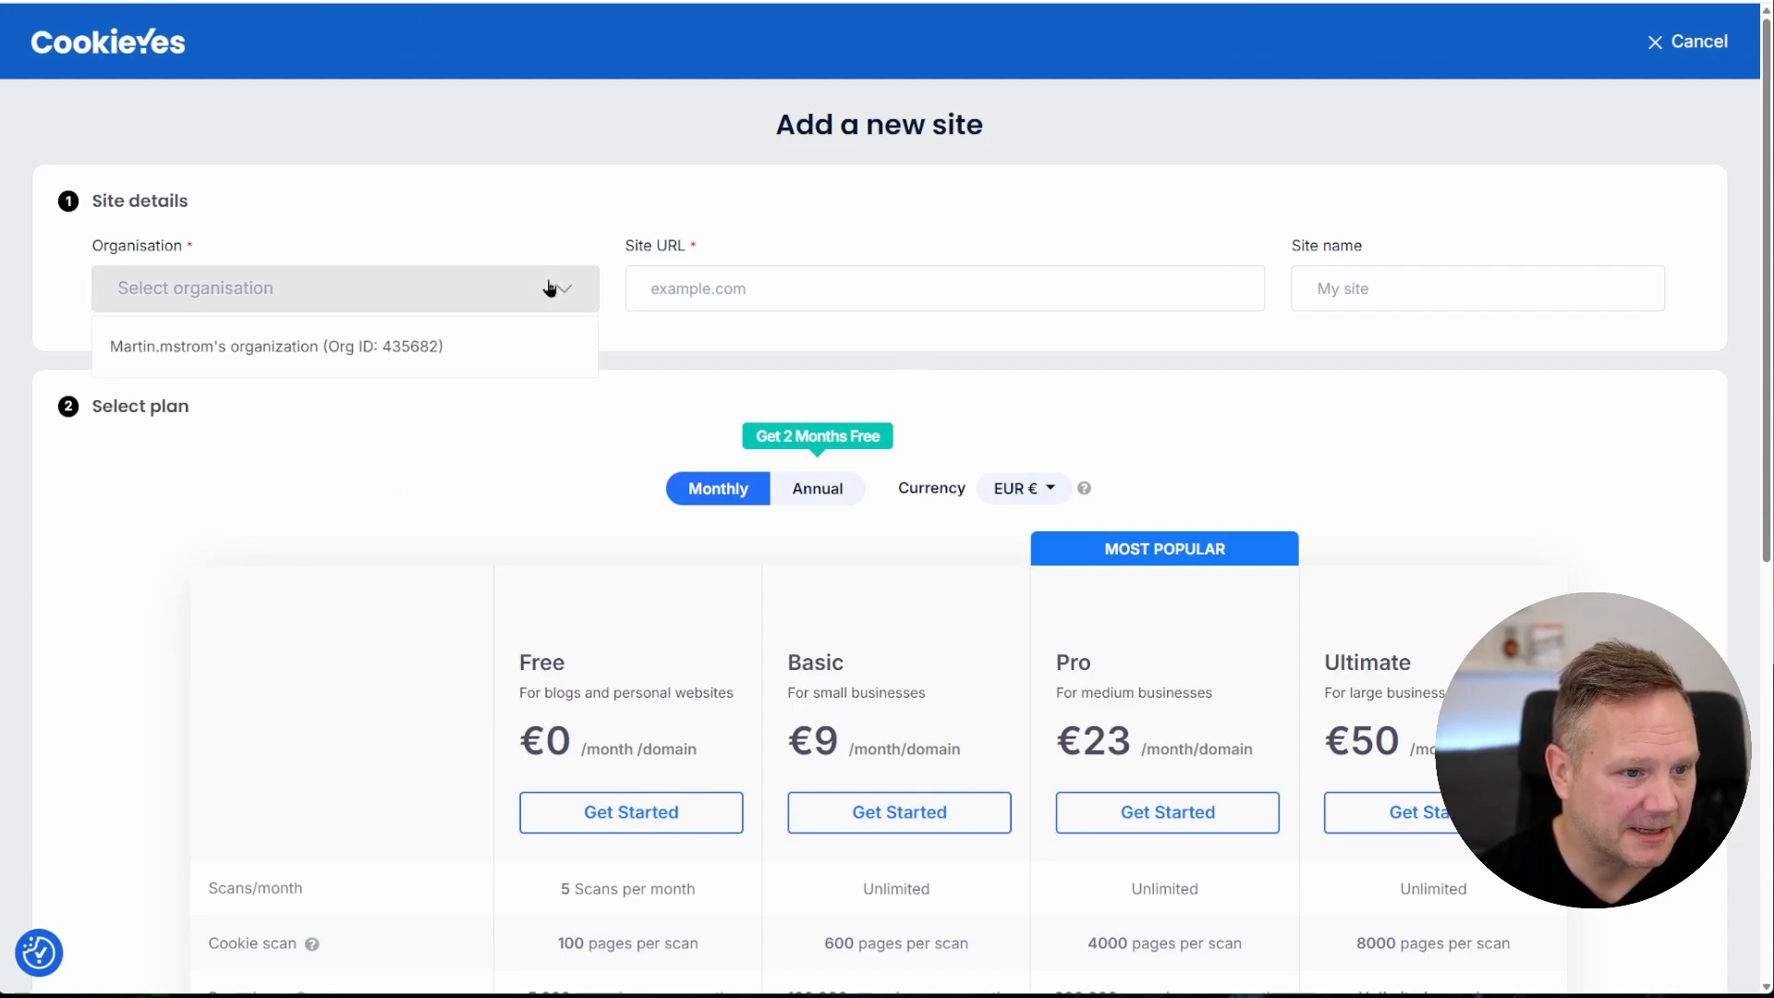
{"action": "left_click", "coordinate": [1116, 212]}
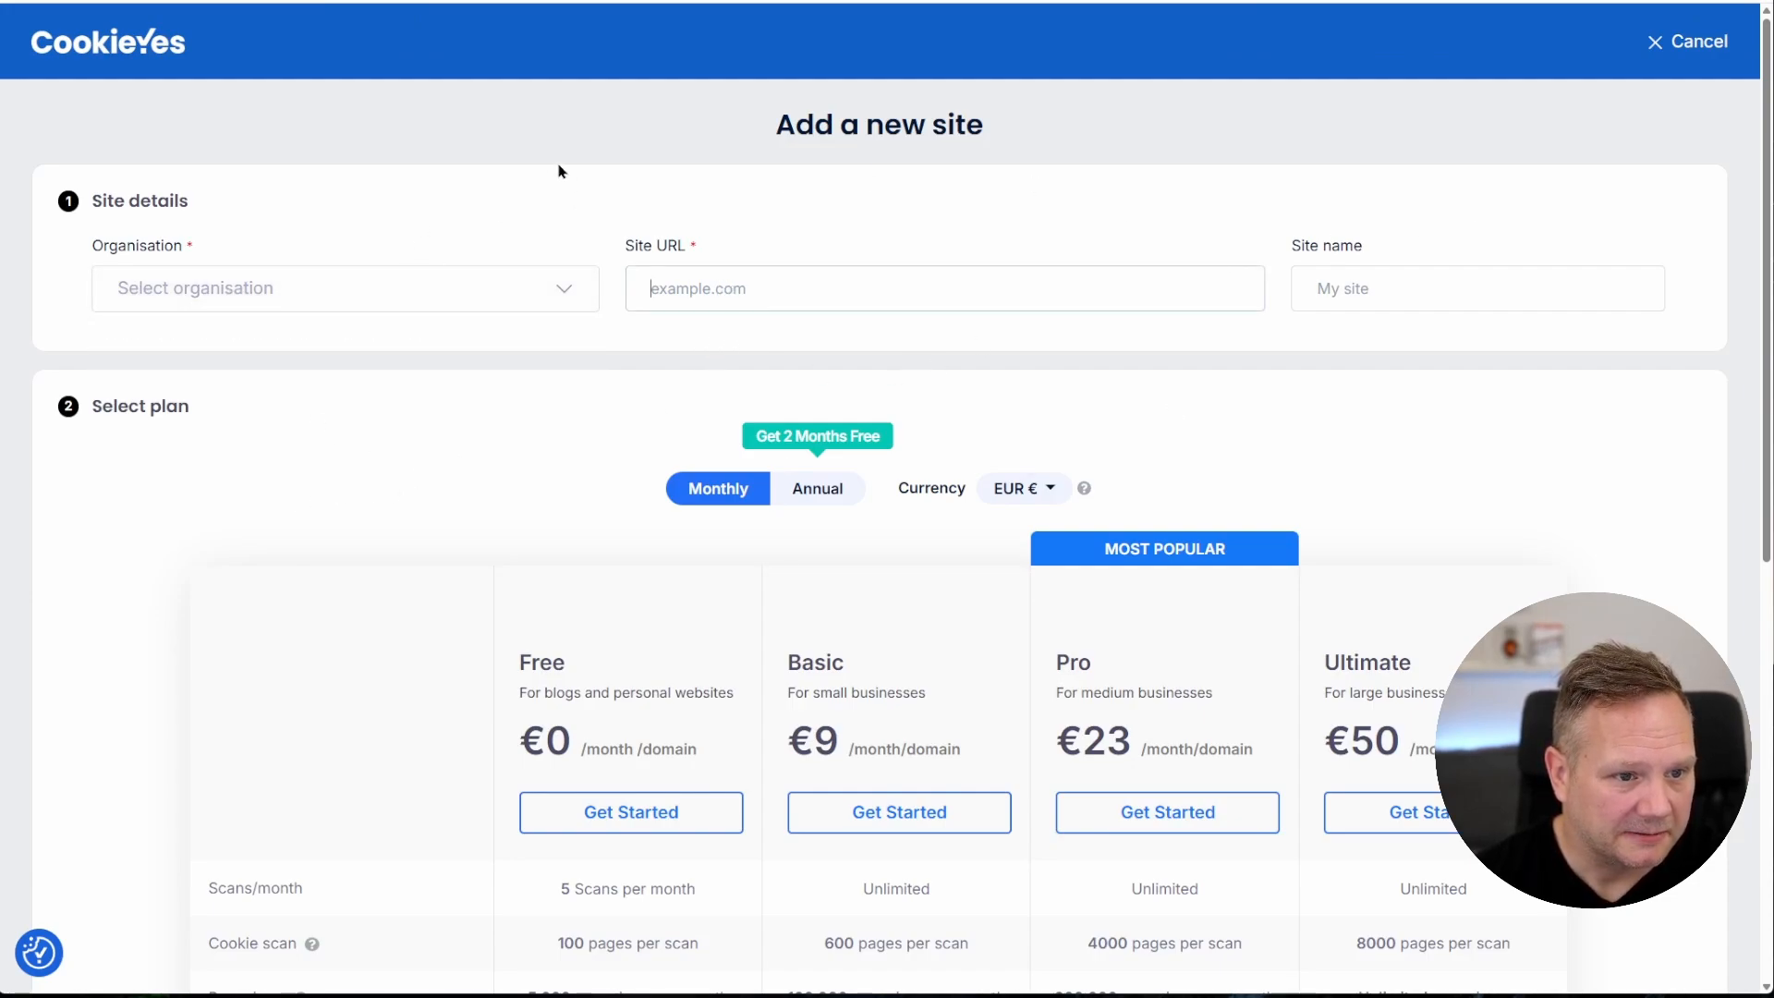
{"action": "type", "text": "martinstrom.net"}
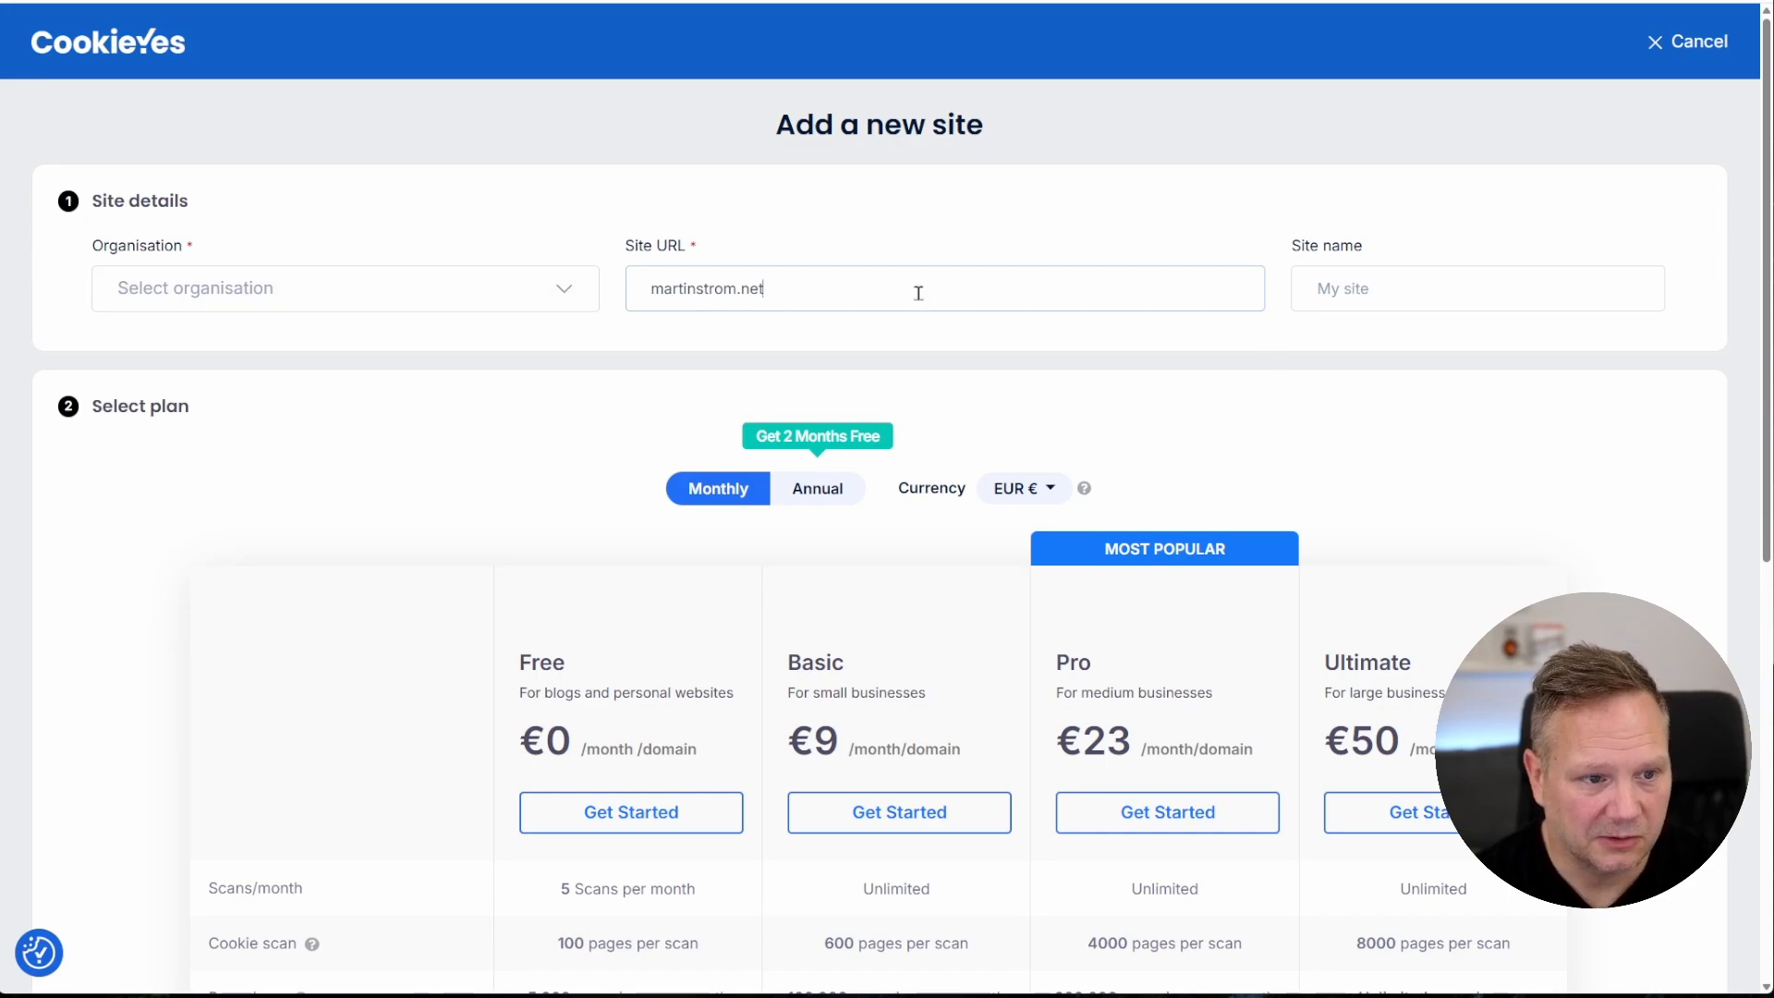
{"action": "left_click", "coordinate": [1392, 298]}
{"action": "type", "text": "martinstrom.net"}
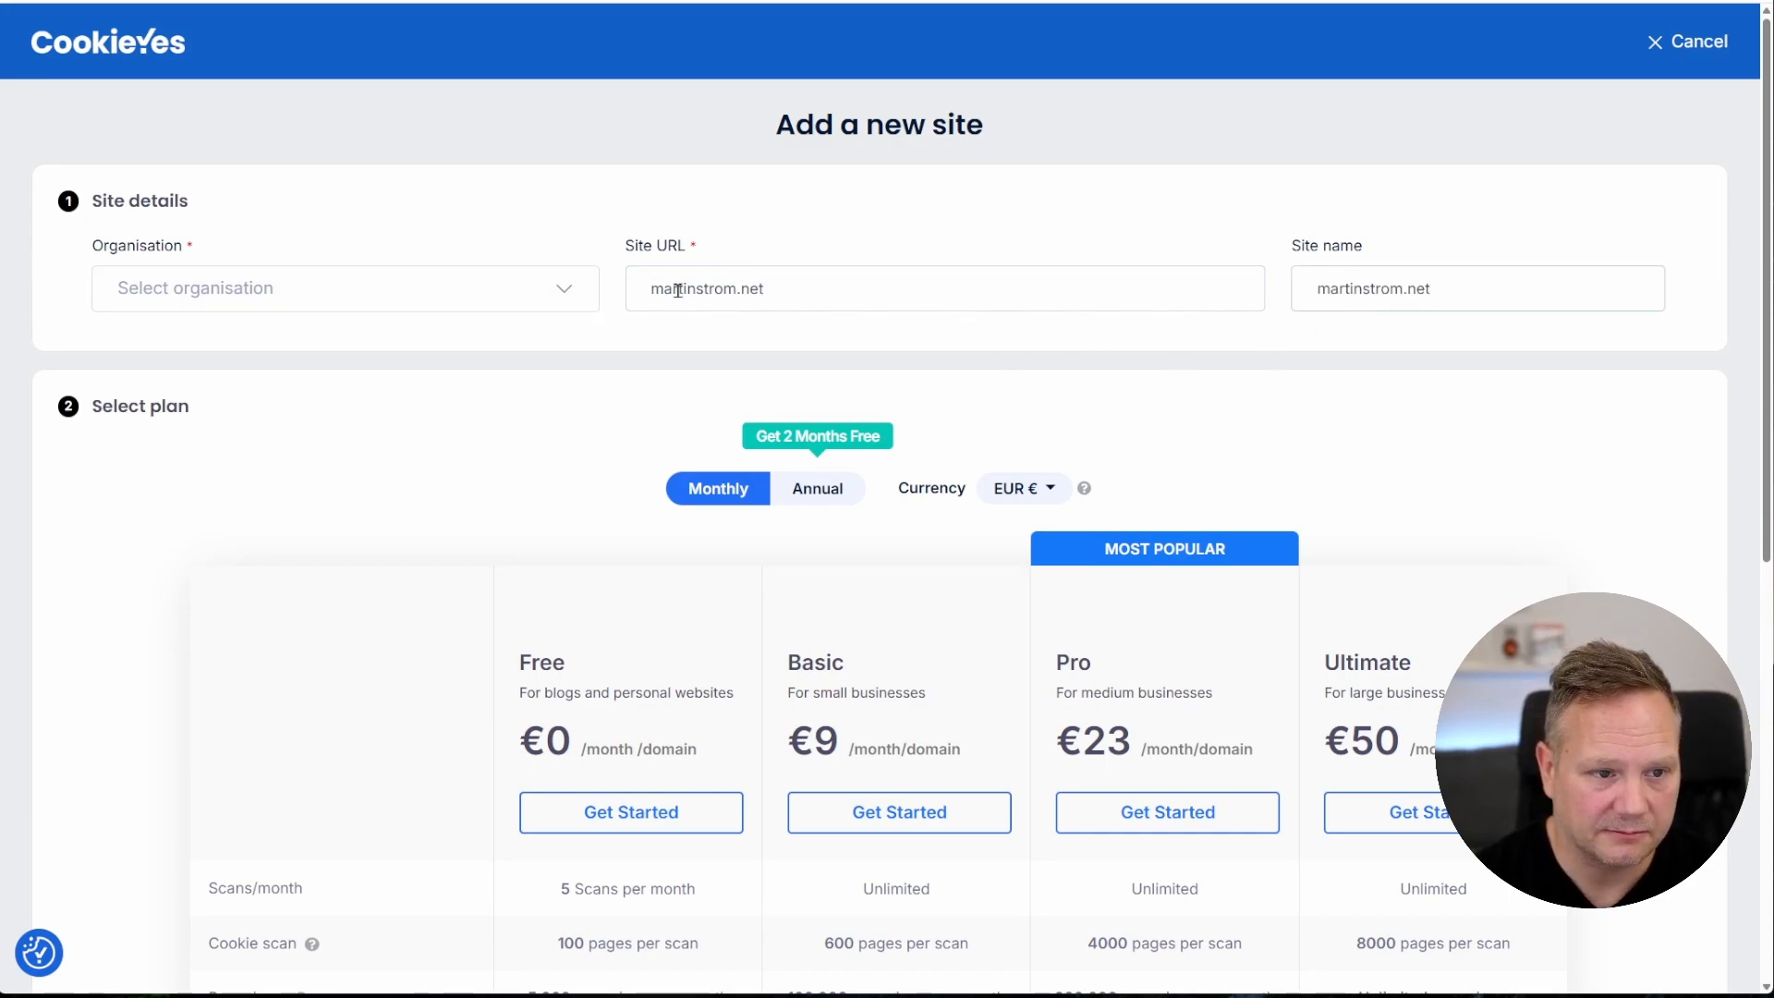
{"action": "left_click", "coordinate": [1316, 290]}
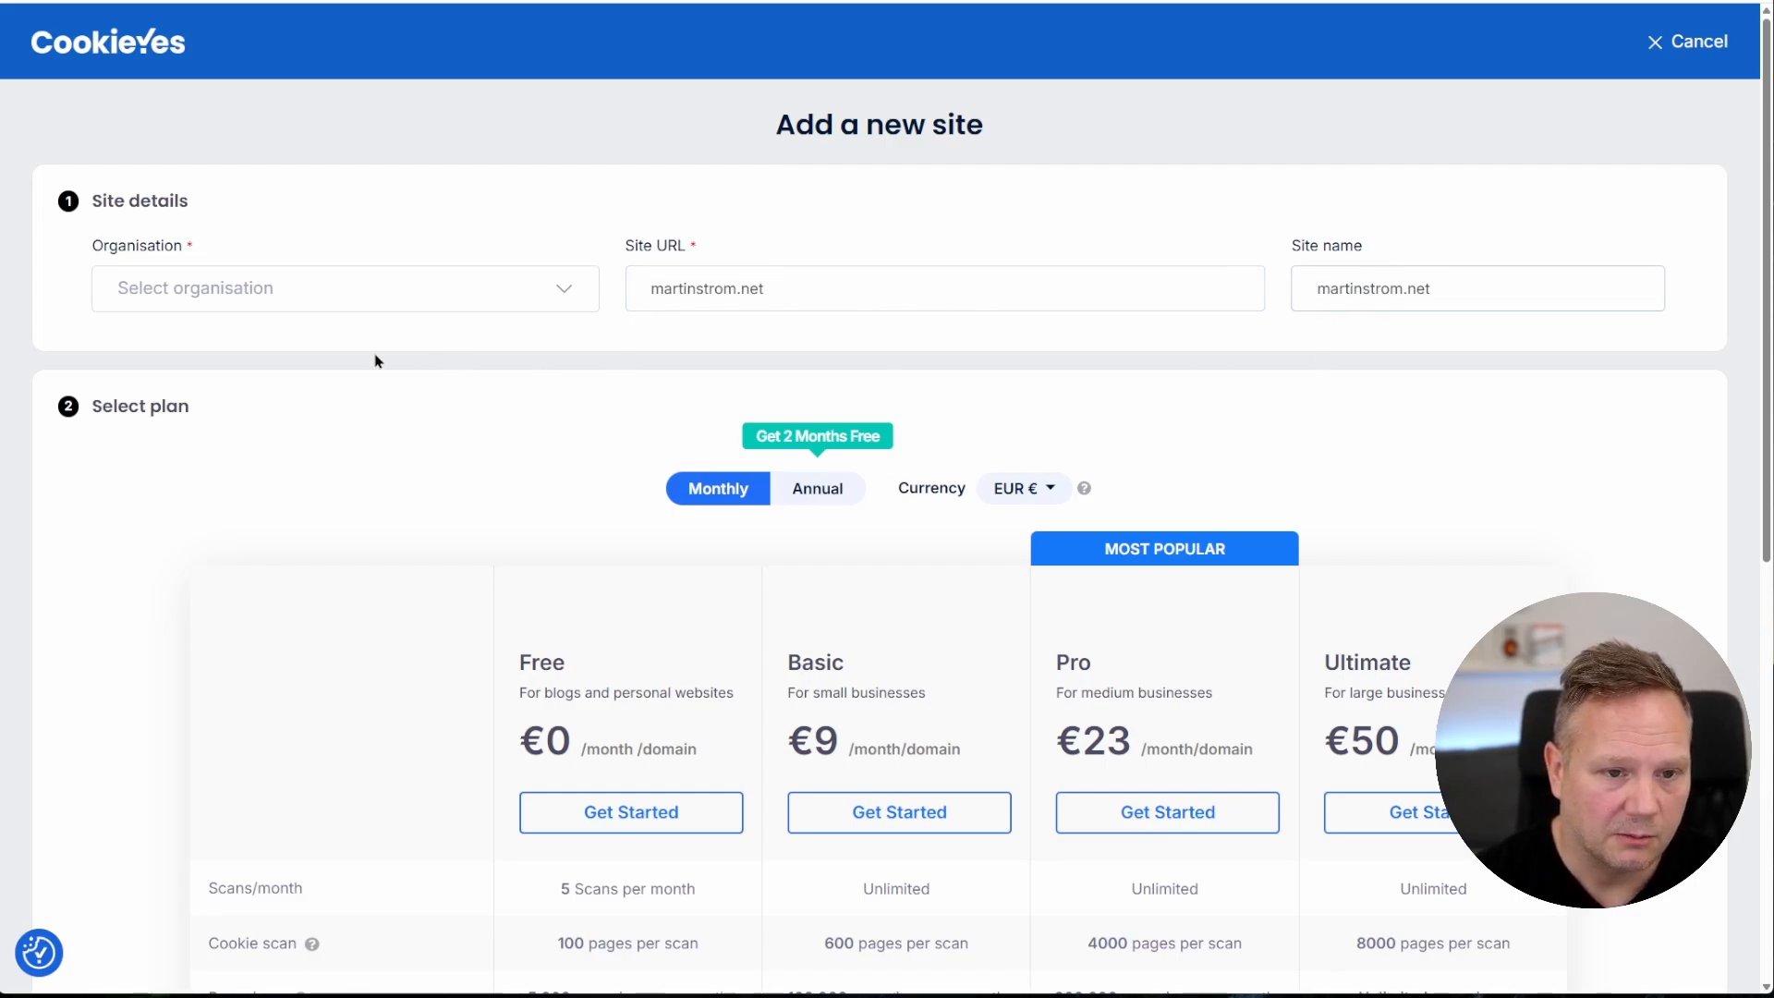
Compare the features and limits of the Free, Basic, Pro and Ultimate plans for the new site
{"action": "scroll", "coordinate": [342, 369], "scroll_direction": "down", "scroll_amount": 4}
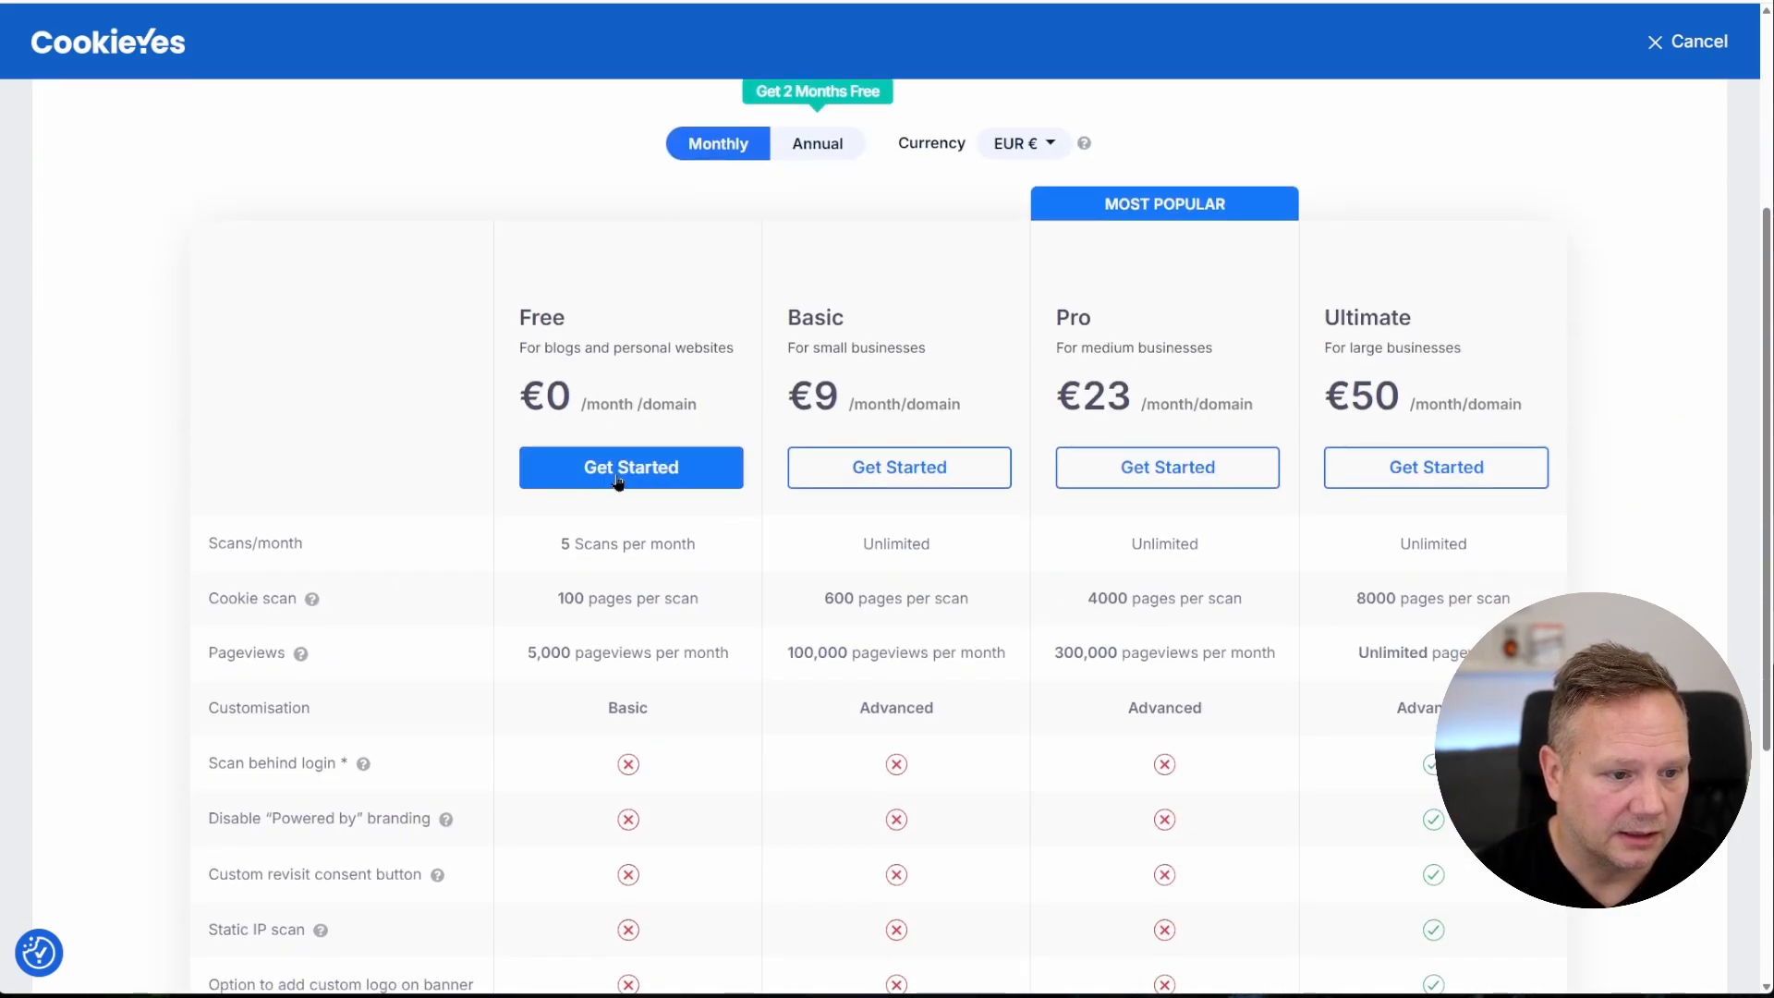
{"action": "scroll", "coordinate": [237, 492], "scroll_direction": "up", "scroll_amount": 1}
{"action": "scroll", "coordinate": [673, 508], "scroll_direction": "down", "scroll_amount": 2}
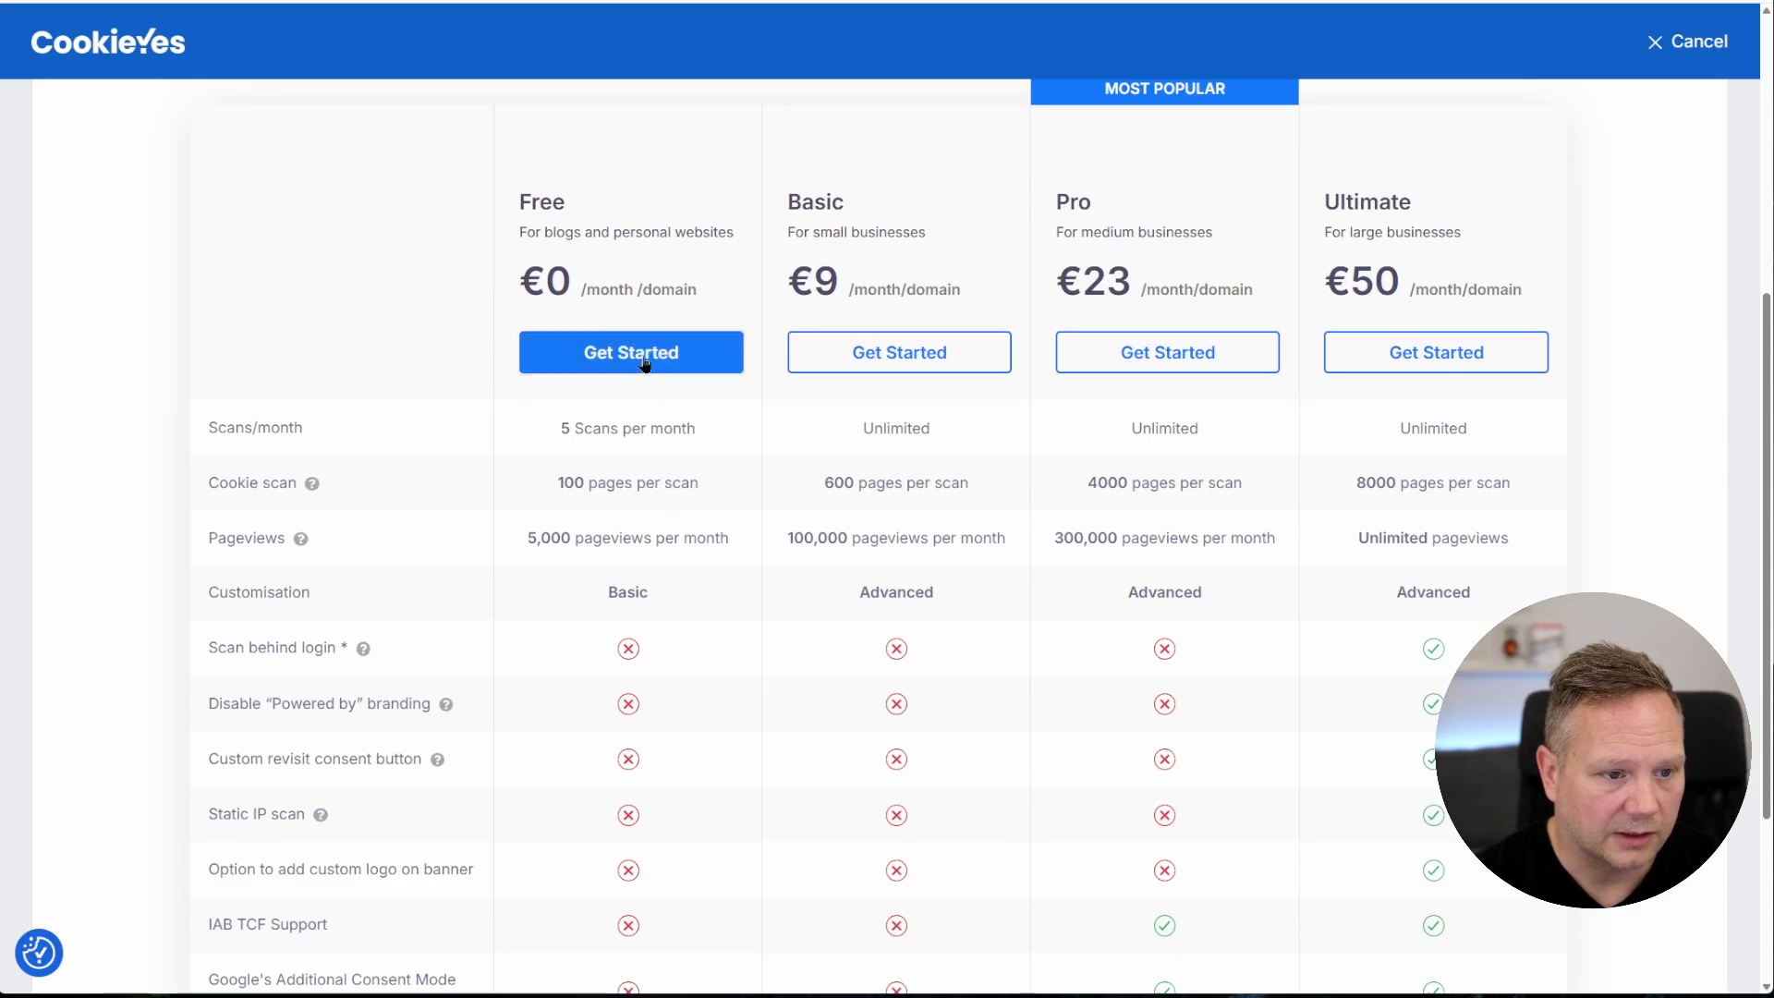
{"action": "scroll", "coordinate": [547, 548], "scroll_direction": "down", "scroll_amount": 3}
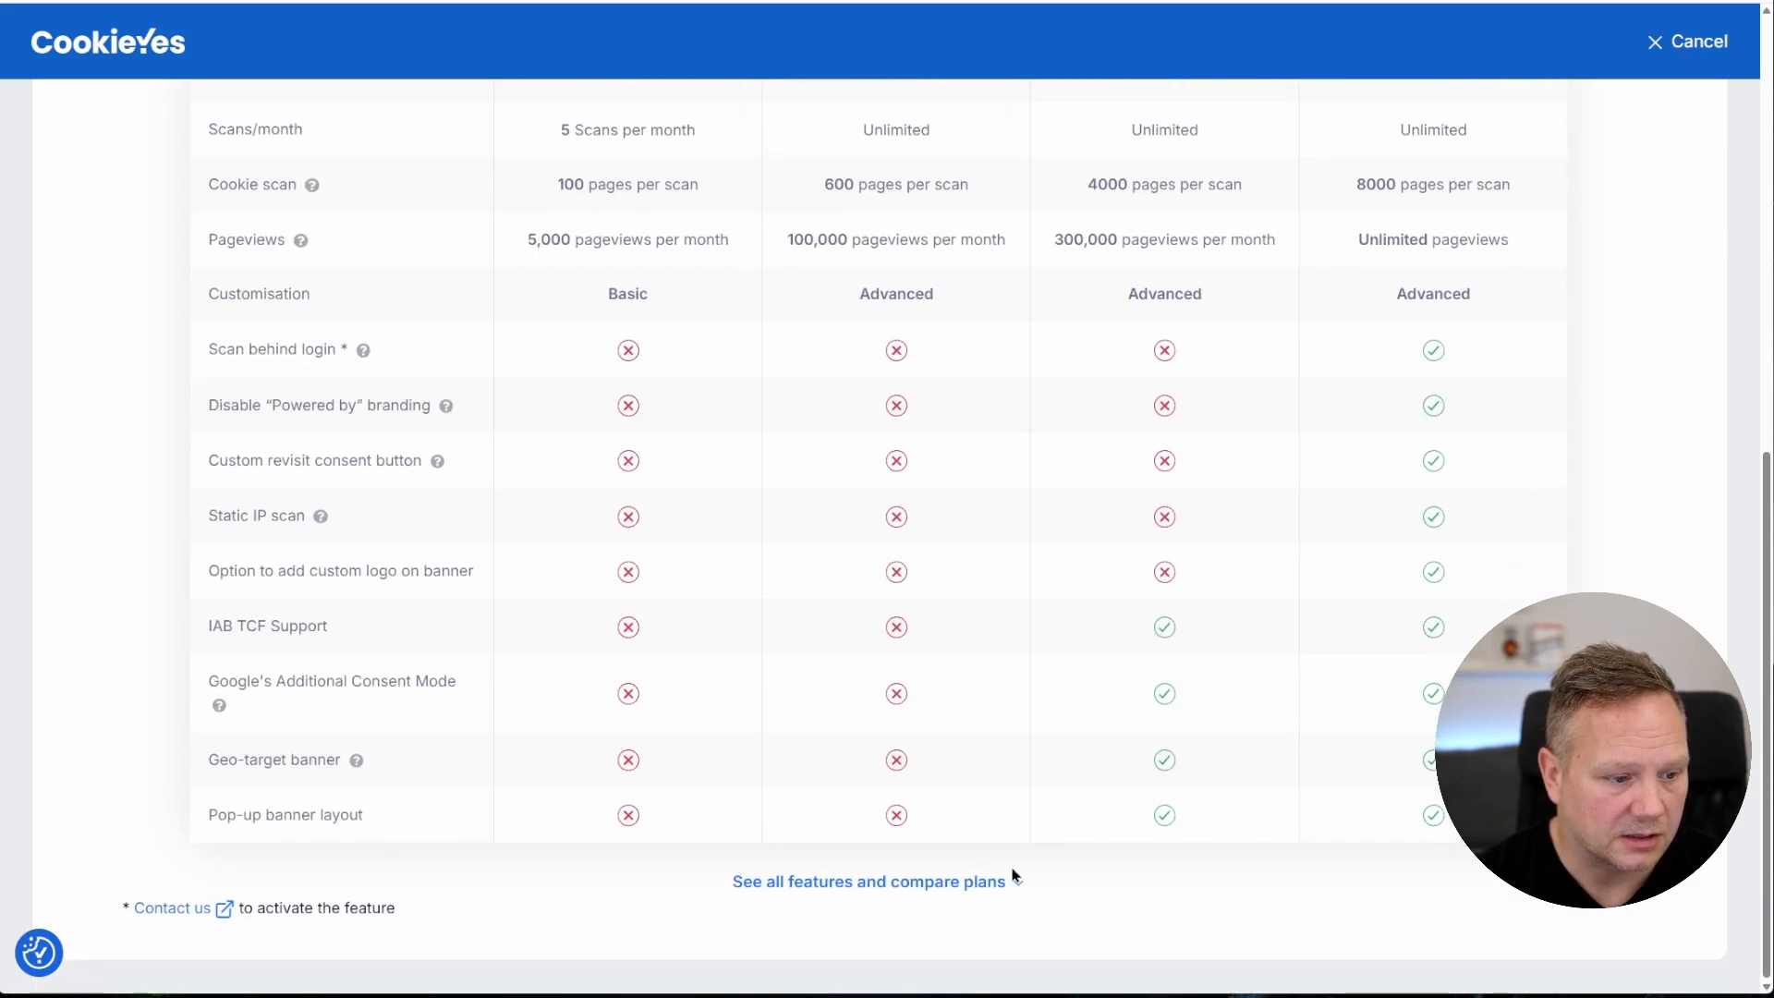
{"action": "scroll", "coordinate": [819, 679], "scroll_direction": "up", "scroll_amount": 8}
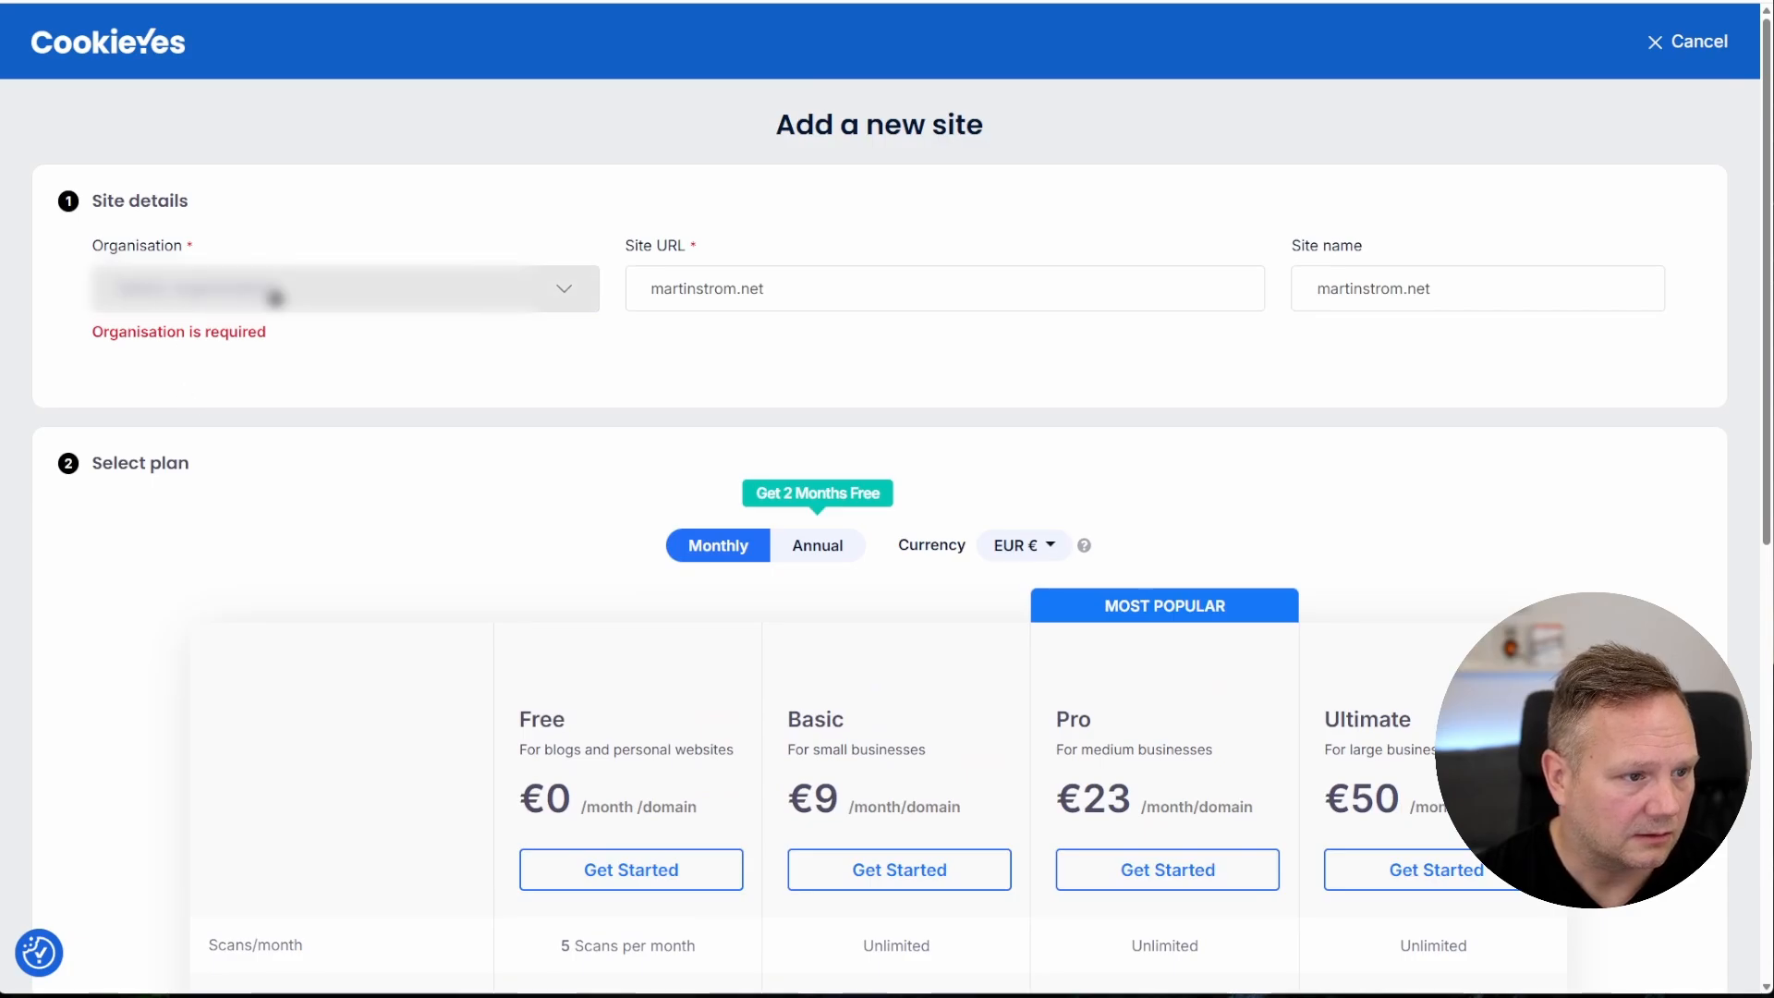
Select the organisation for martinstrom.net and choose the Free plan to add the site
{"action": "left_click", "coordinate": [275, 298]}
{"action": "left_click", "coordinate": [278, 344]}
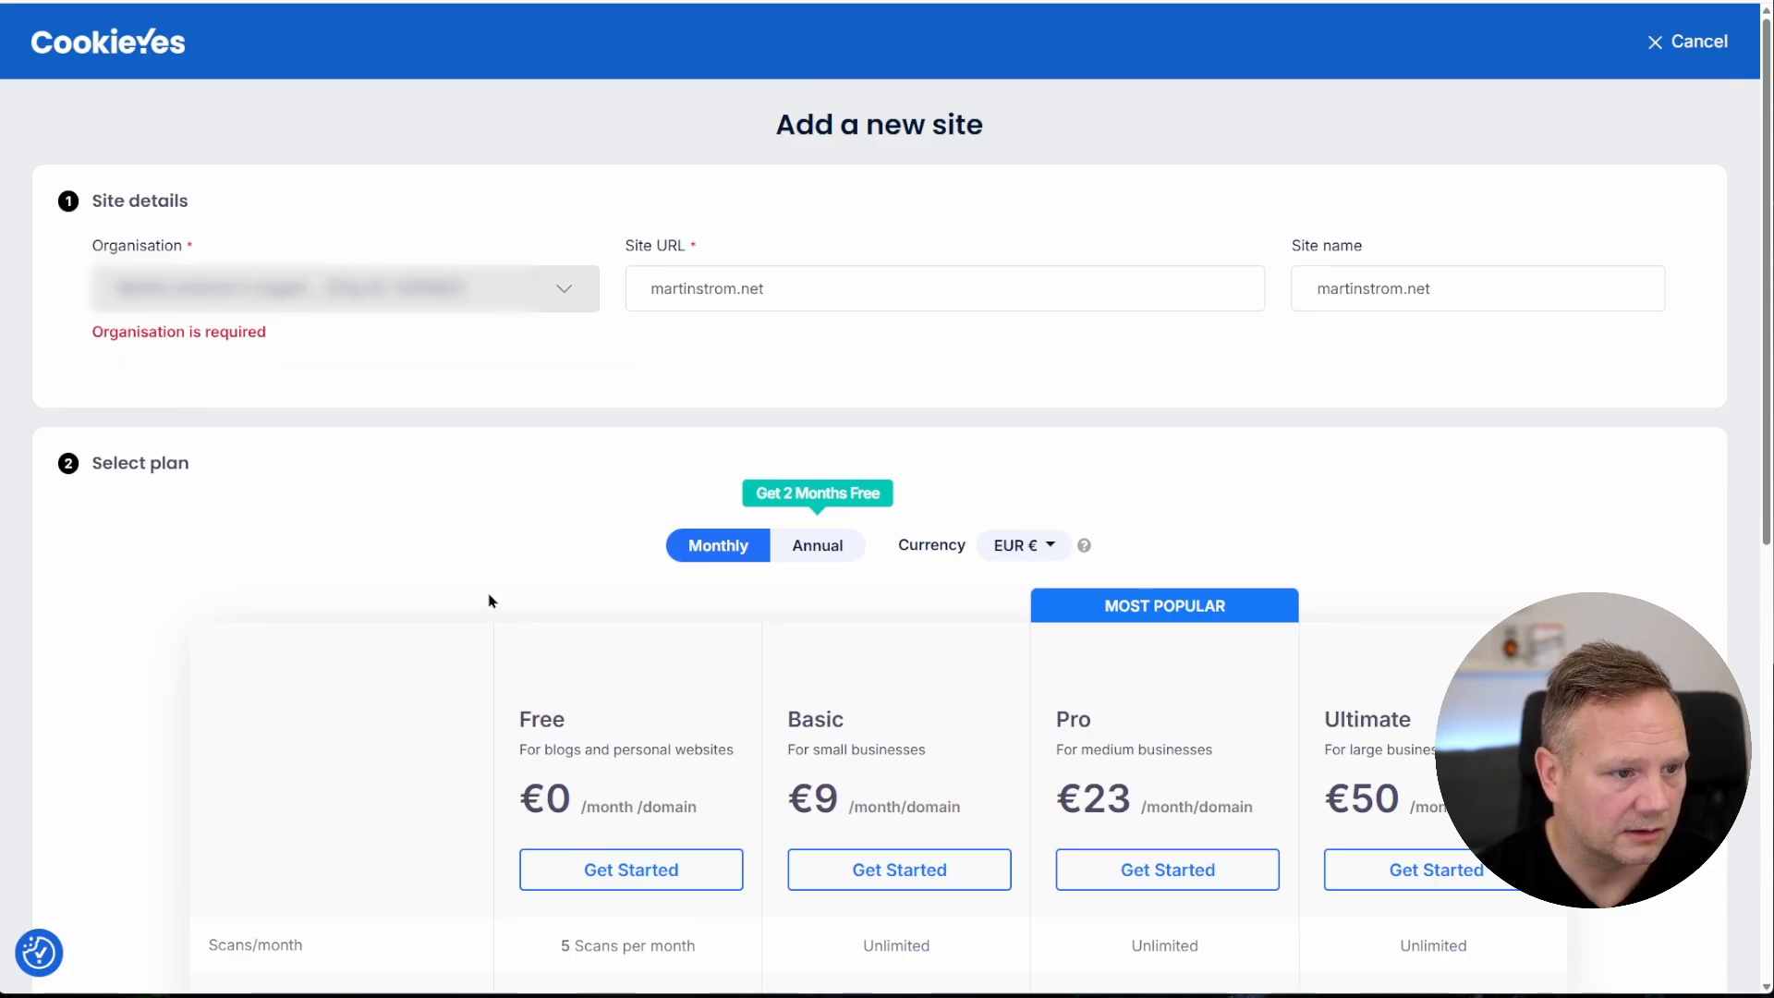
{"action": "left_click", "coordinate": [645, 878]}
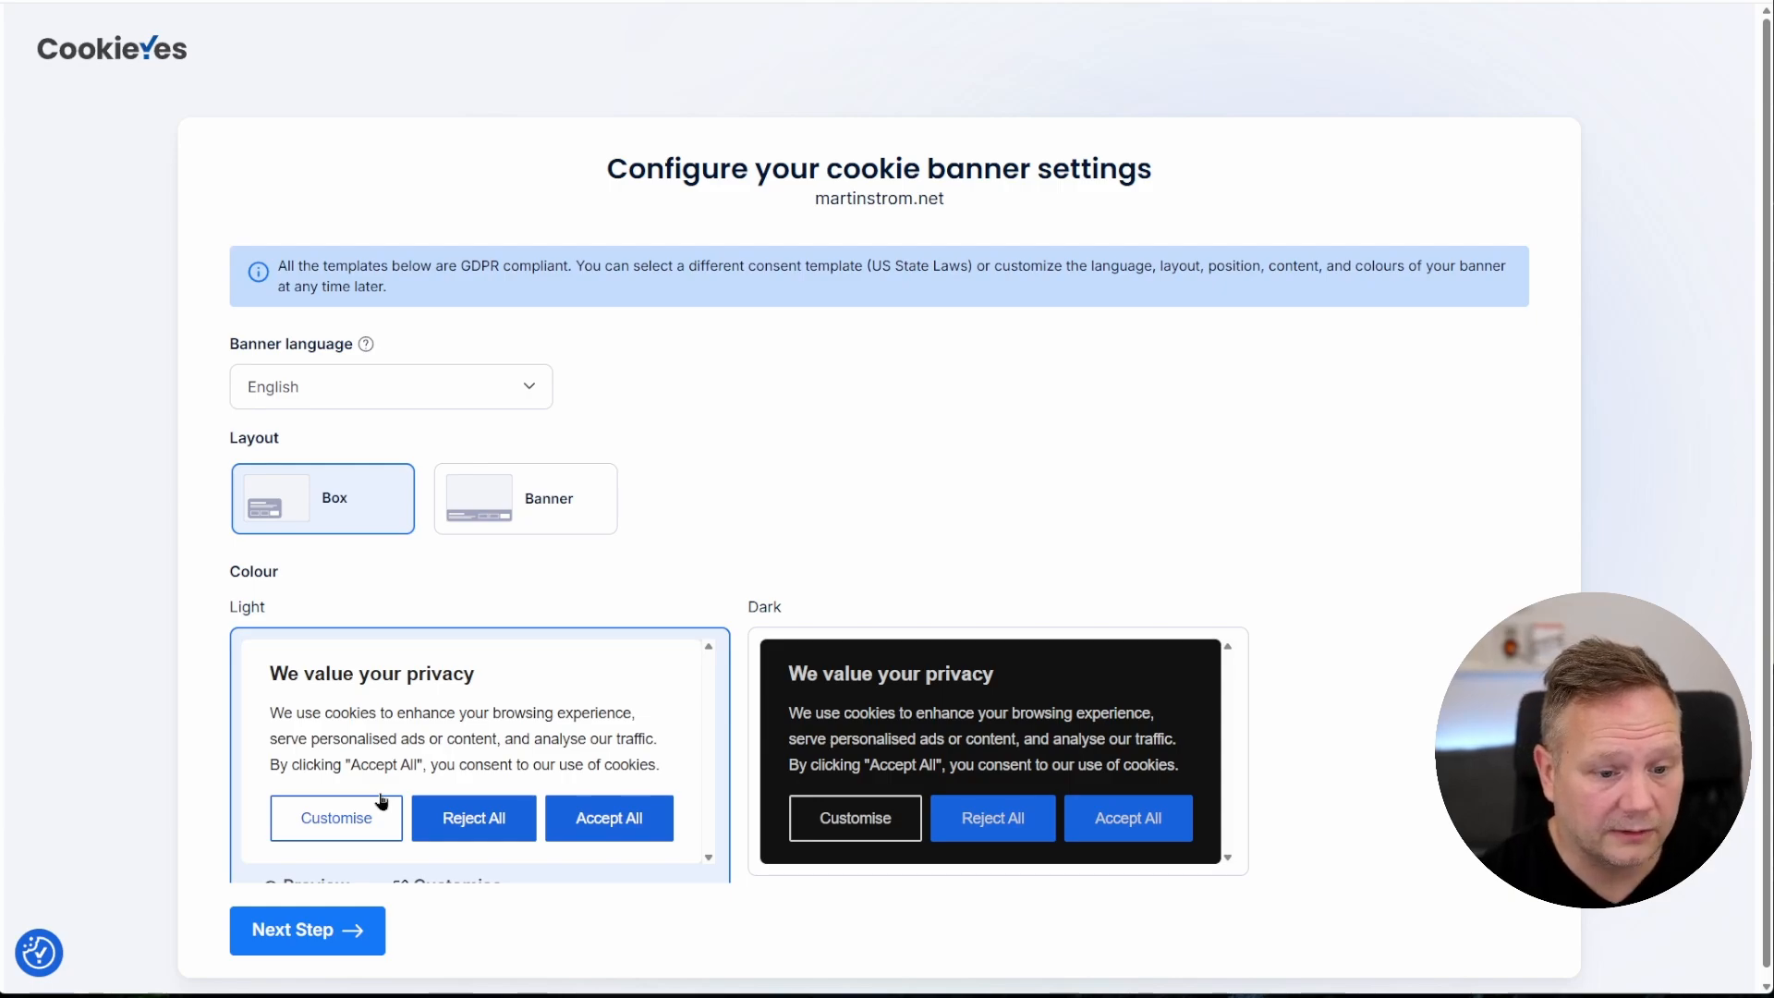
Review the cookie banner settings and continue with the English language, Box layout and Light colour
{"action": "scroll", "coordinate": [903, 440], "scroll_direction": "down", "scroll_amount": 2}
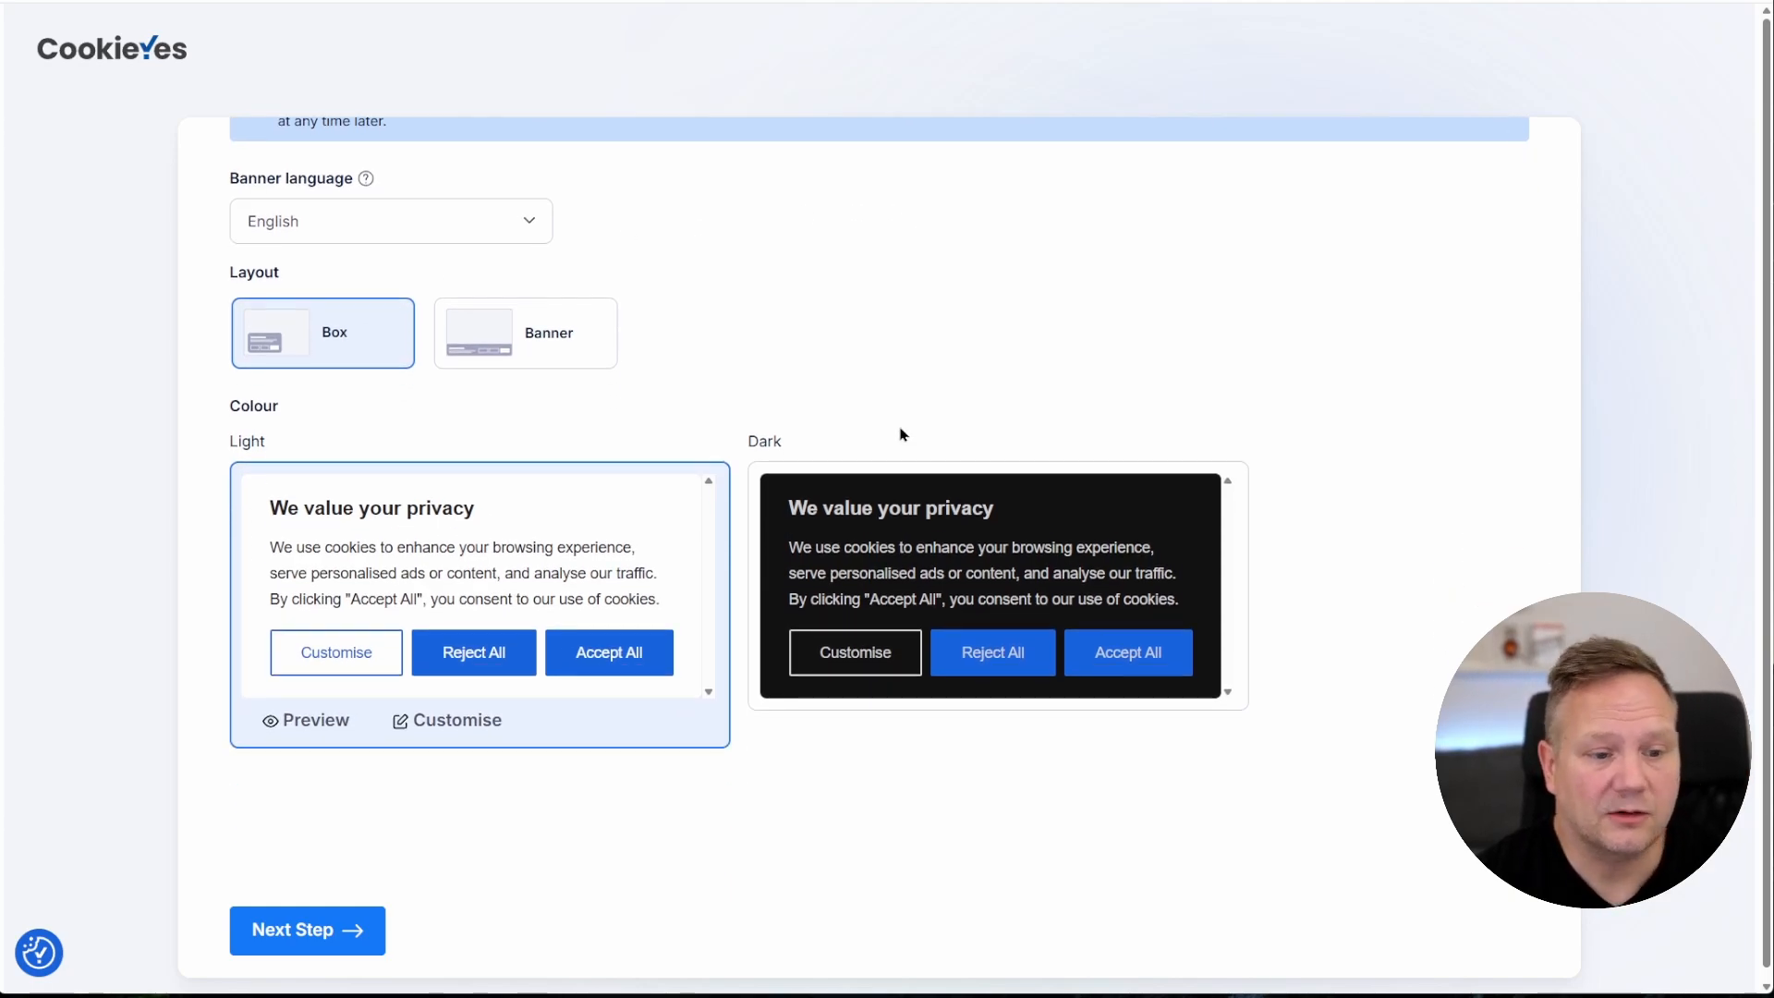
{"action": "scroll", "coordinate": [851, 428], "scroll_direction": "up", "scroll_amount": 2}
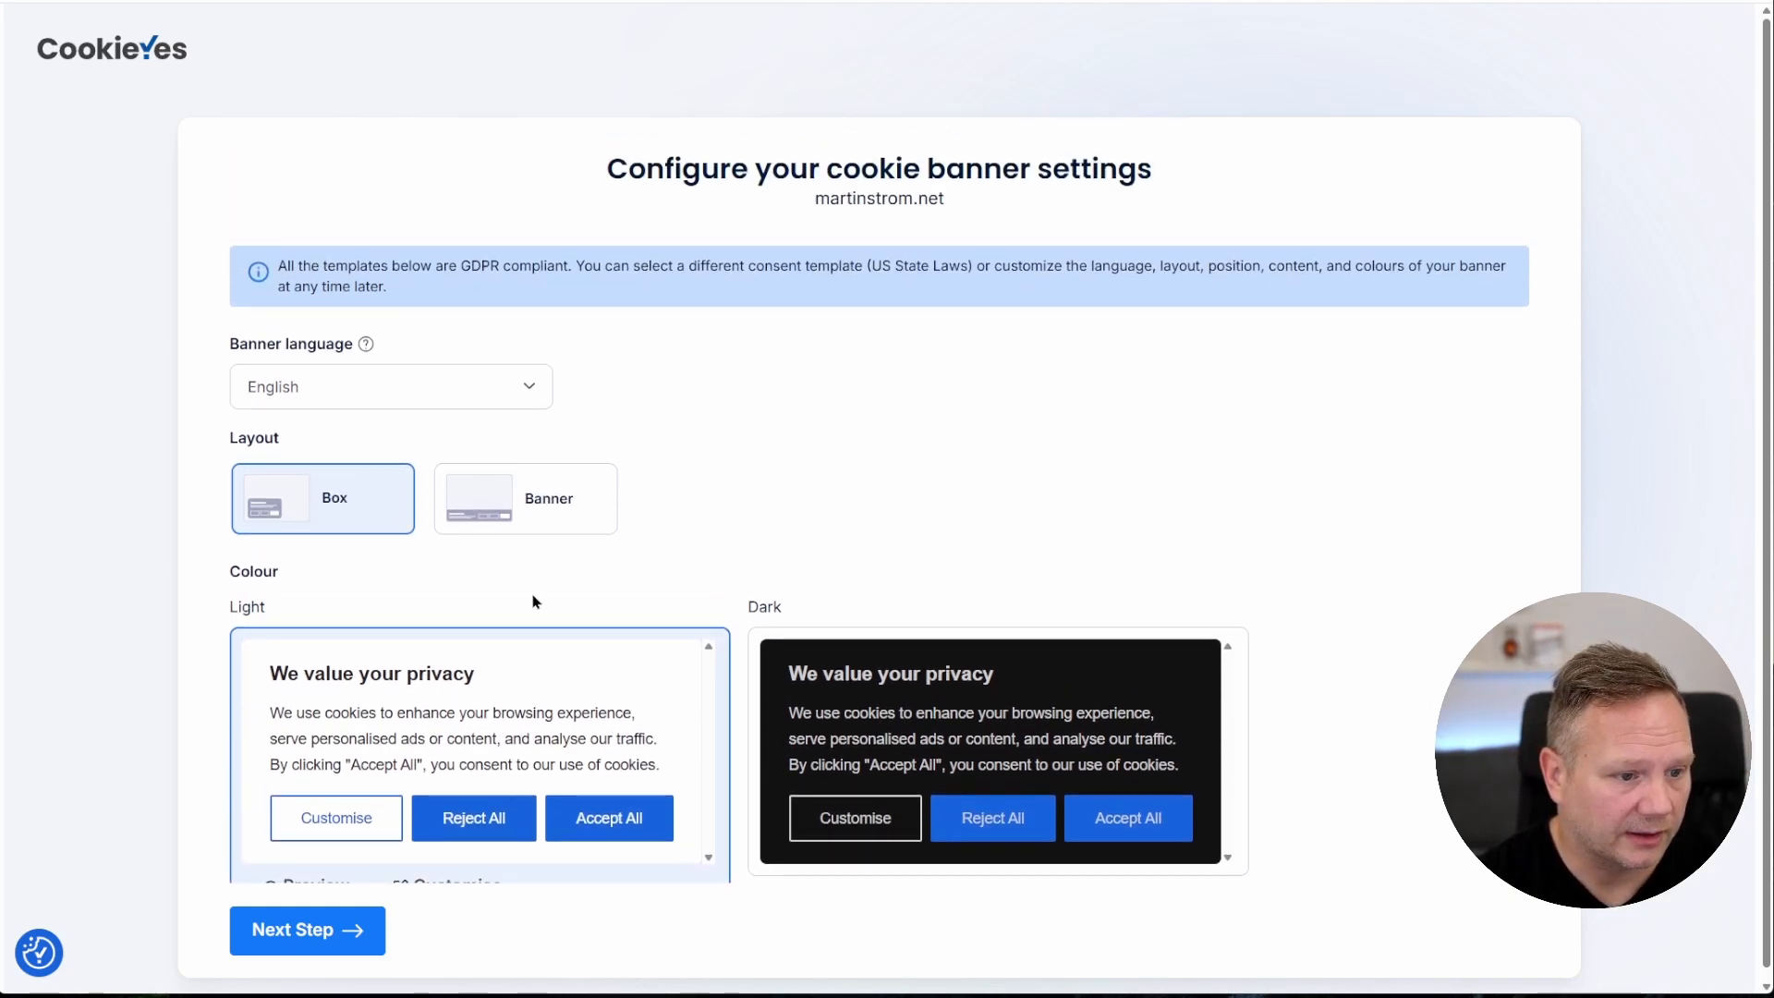
{"action": "left_click", "coordinate": [372, 397]}
{"action": "left_click", "coordinate": [372, 397]}
{"action": "scroll", "coordinate": [716, 416], "scroll_direction": "down", "scroll_amount": 2}
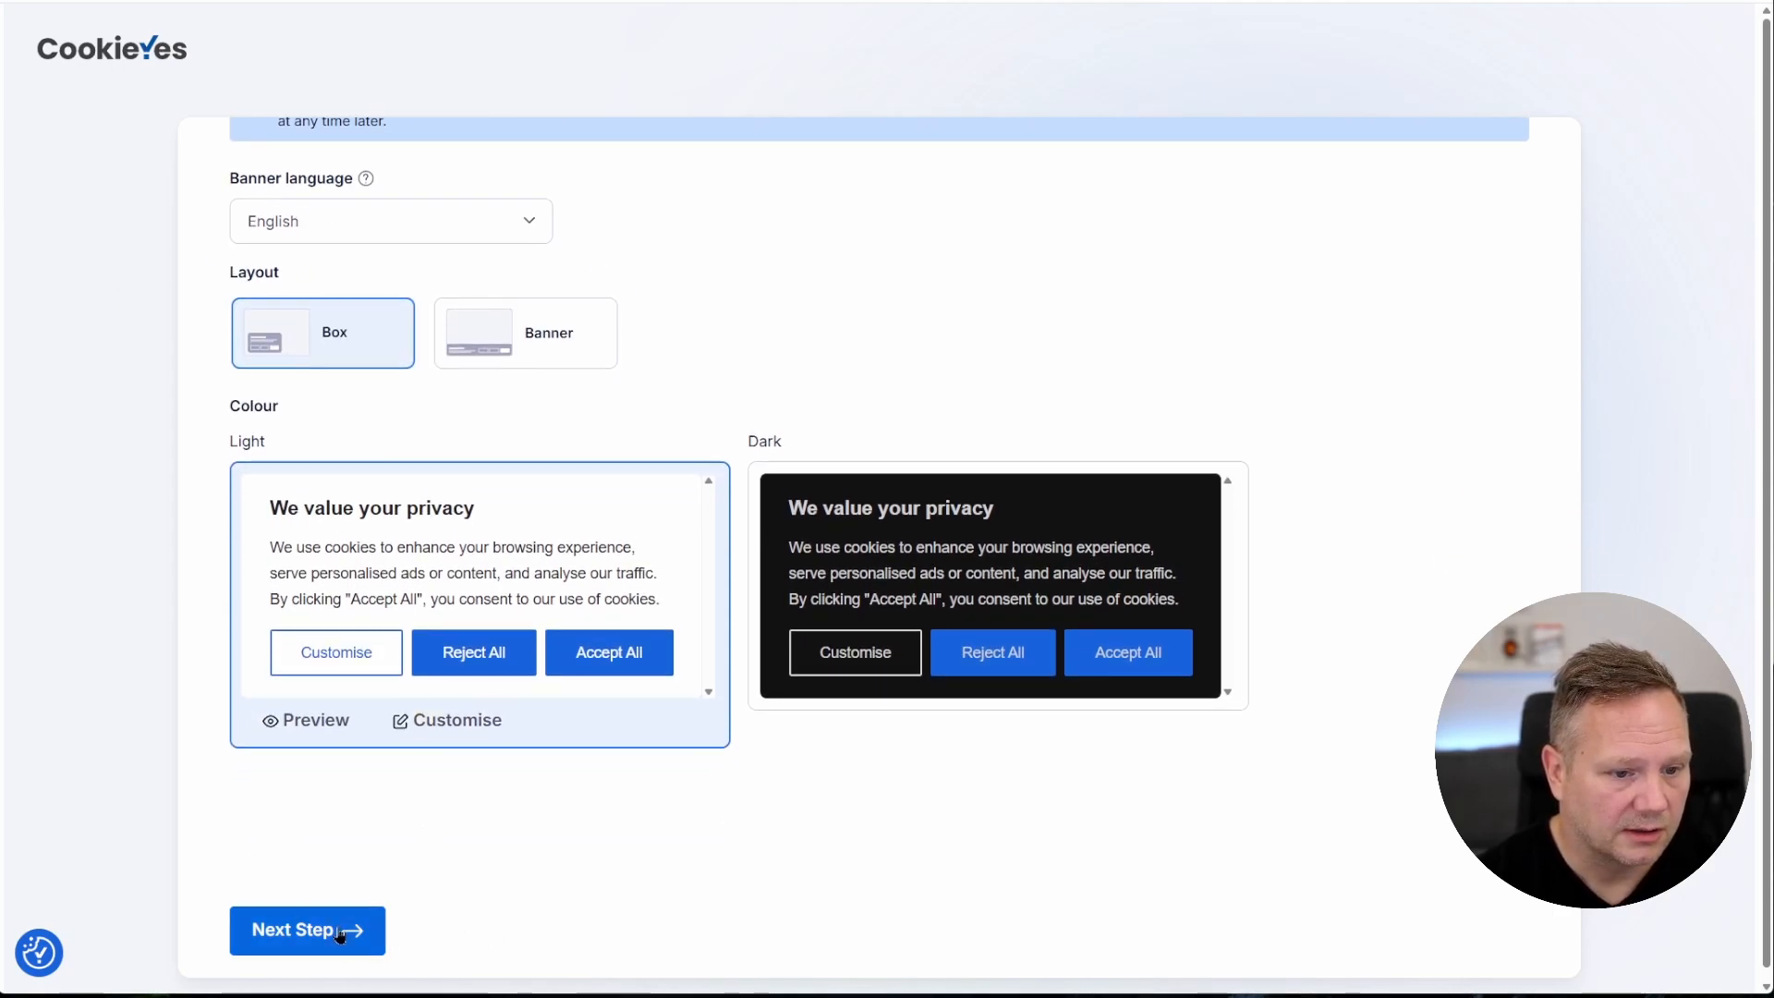
{"action": "left_click", "coordinate": [356, 947]}
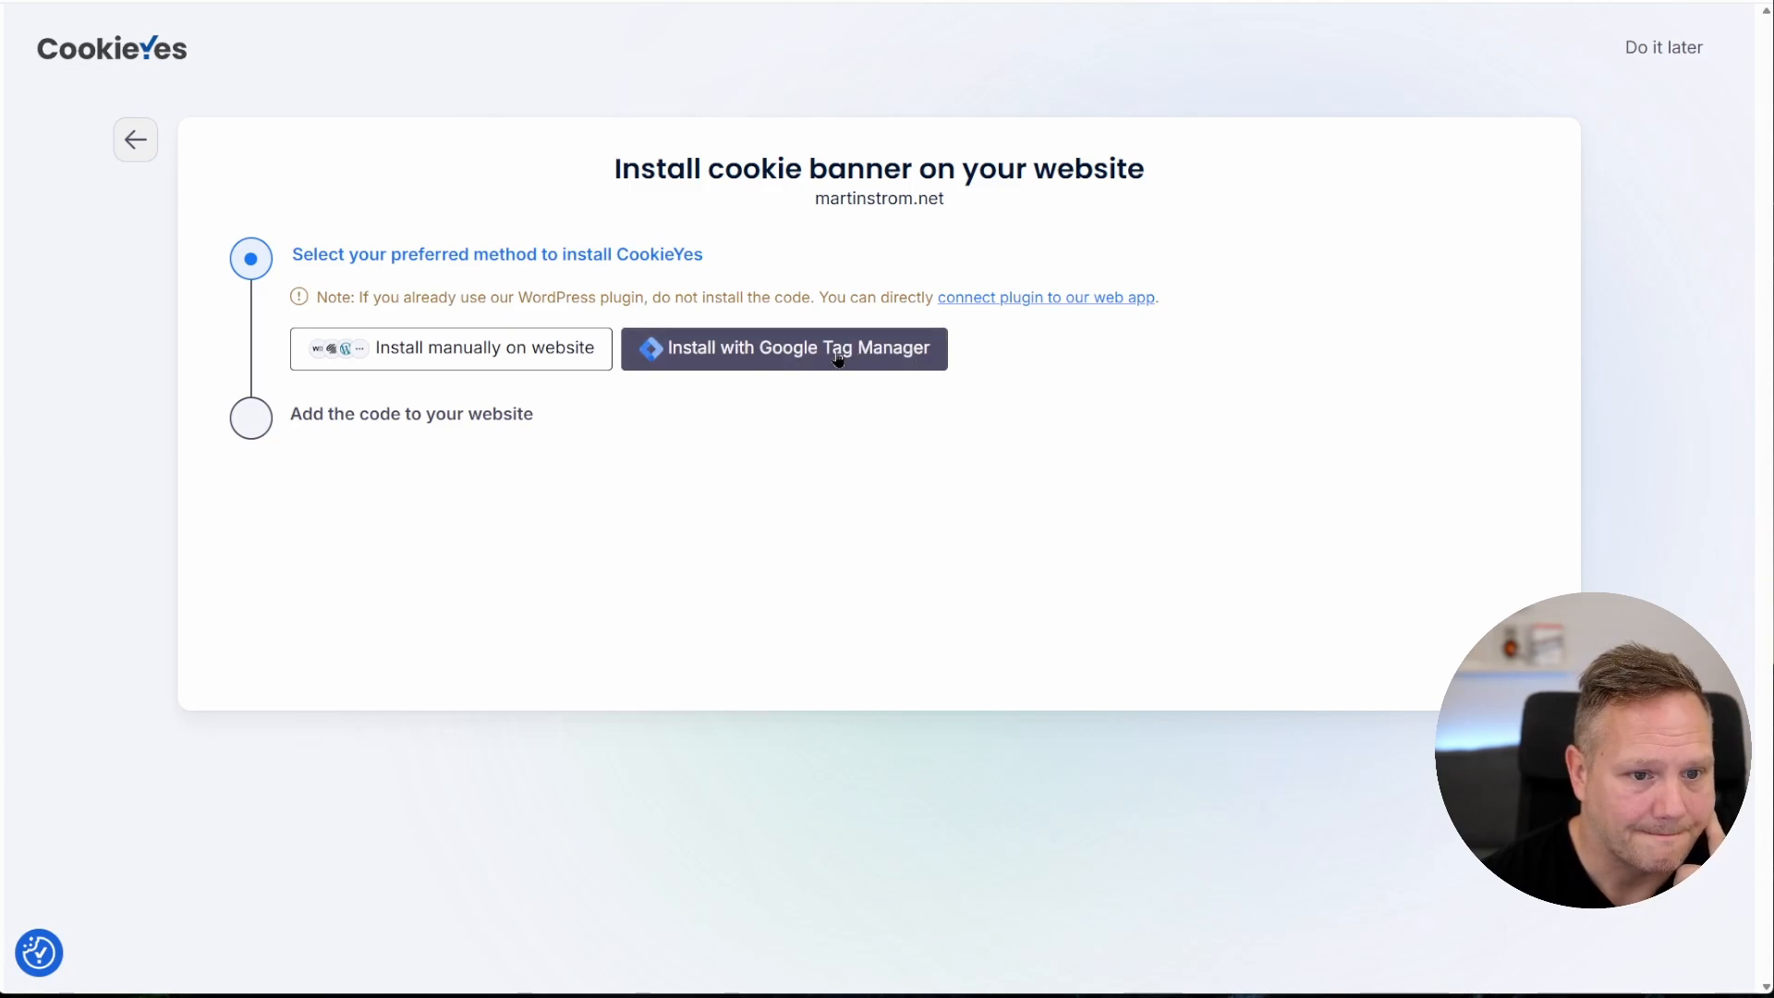
Choose installation of the cookie banner with Google Tag Manager and highlight the website key
{"action": "left_click", "coordinate": [778, 358]}
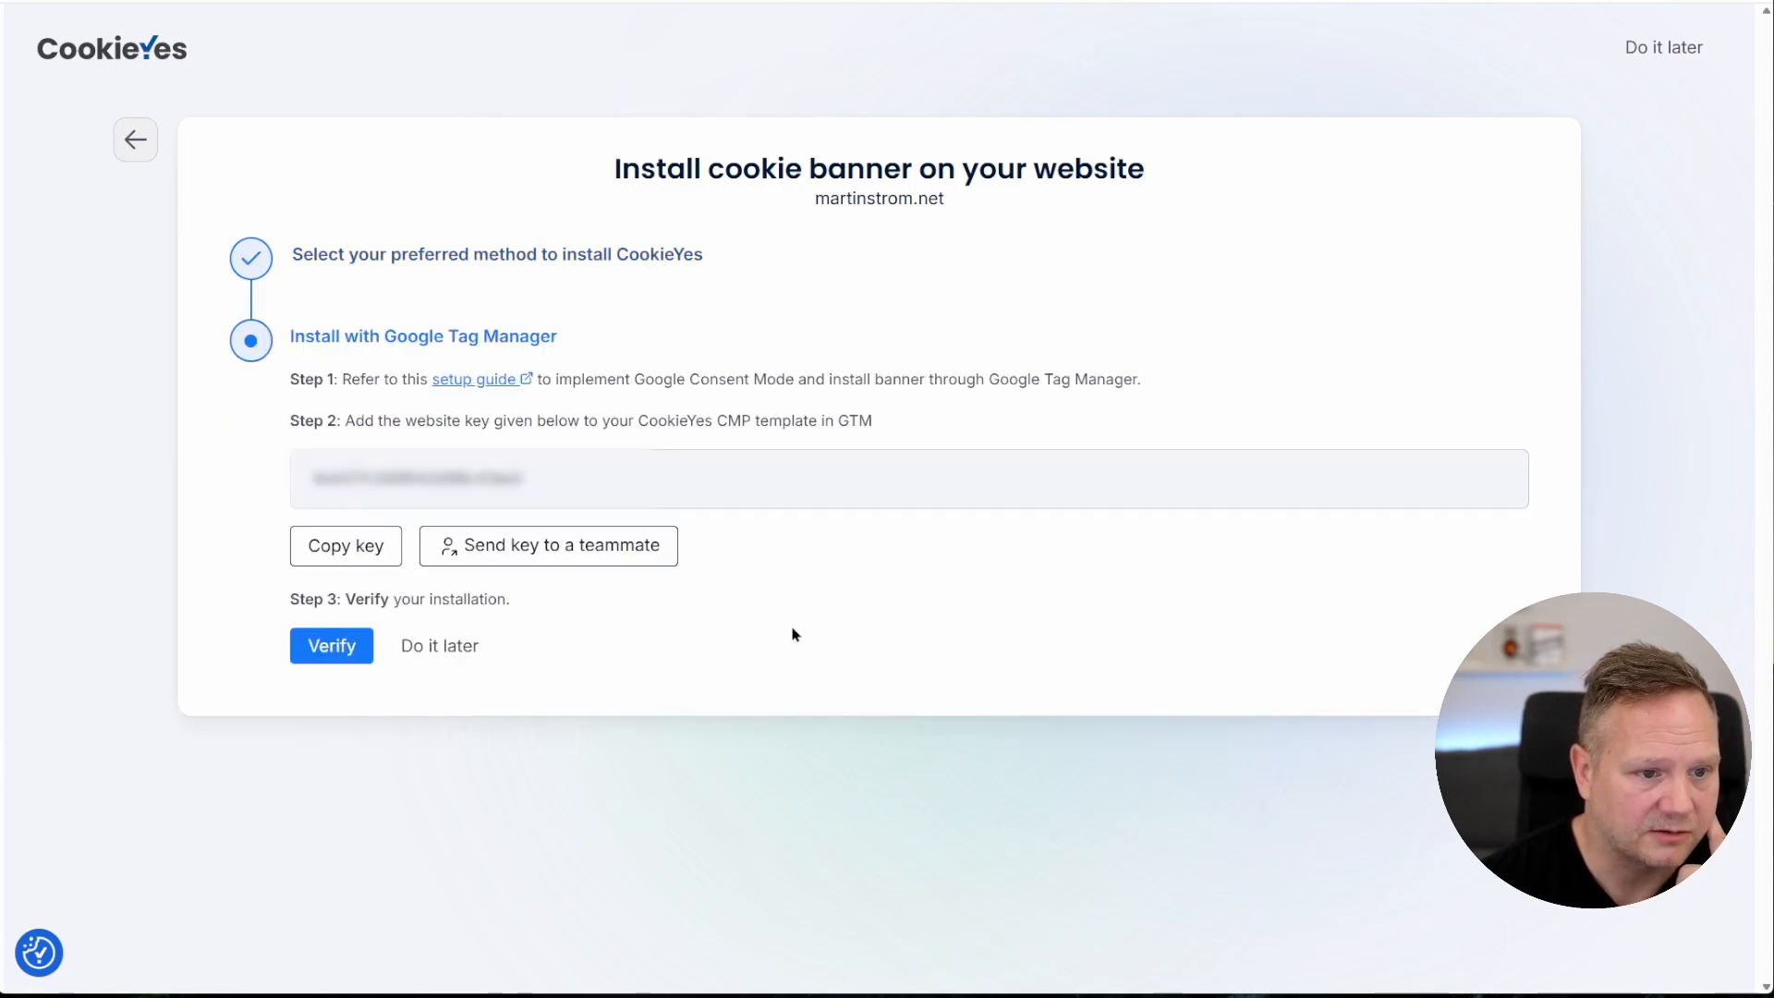
{"action": "triple_click", "coordinate": [564, 486]}
{"action": "left_click", "coordinate": [576, 482]}
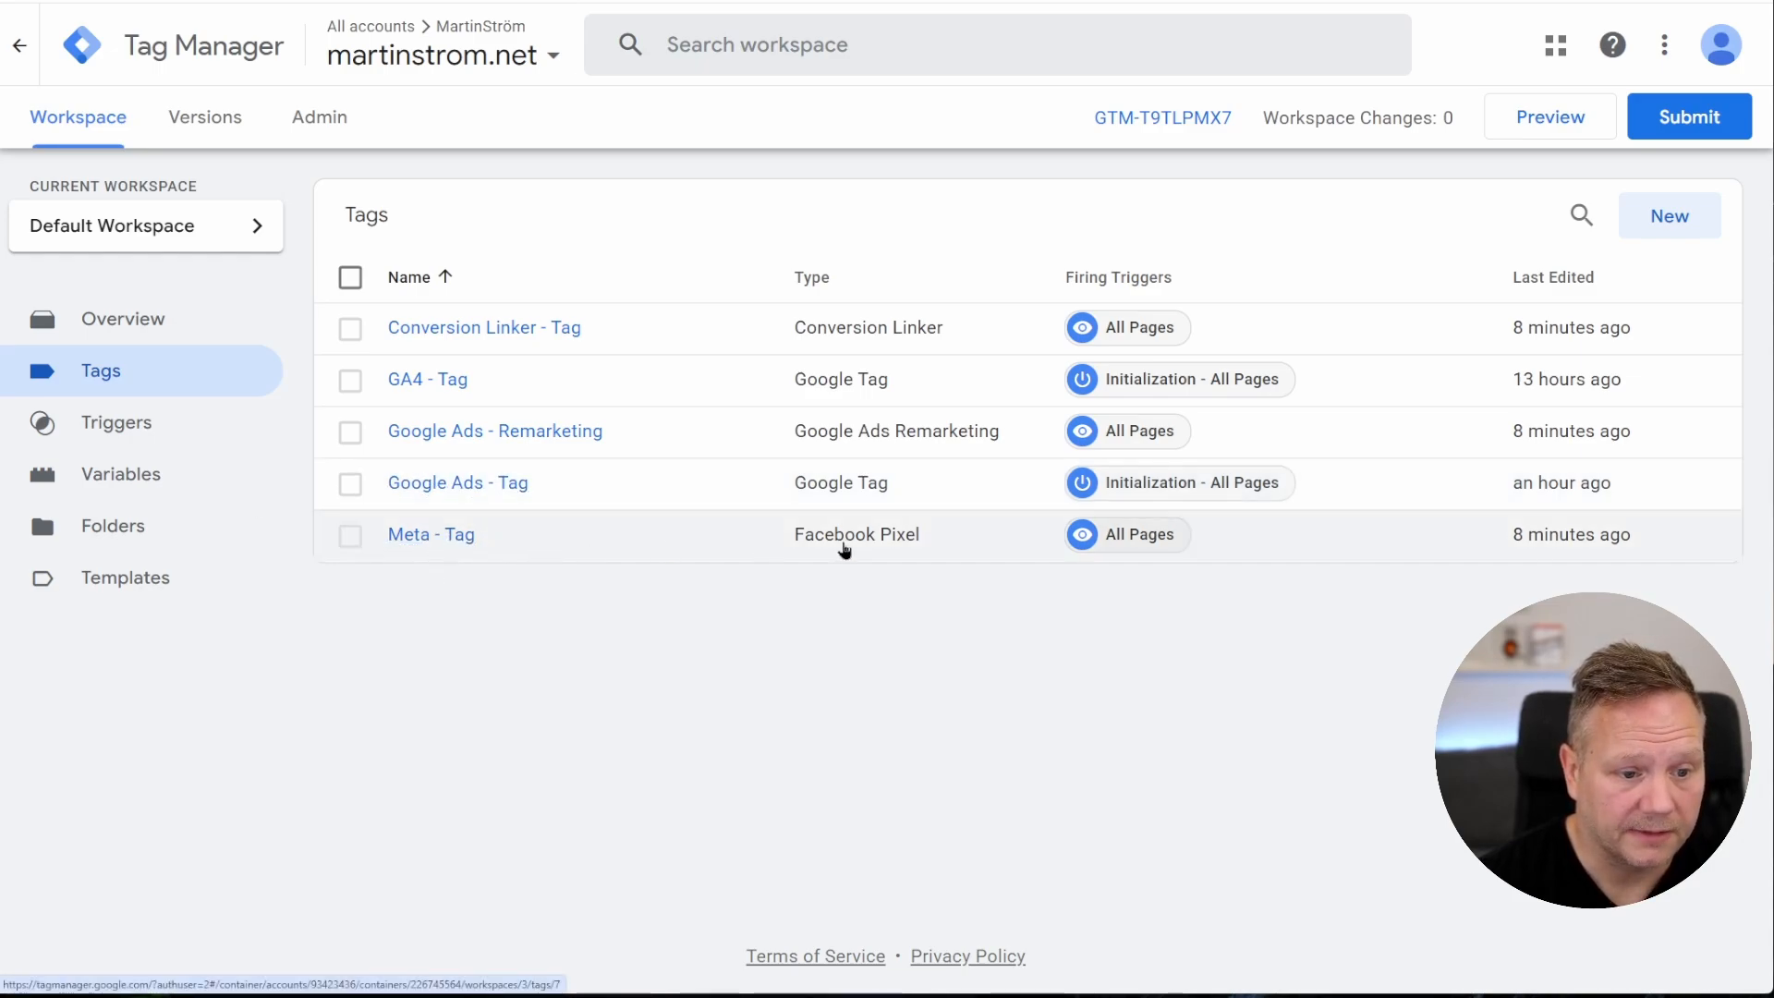
{"action": "mouse_move", "coordinate": [927, 545]}
{"action": "left_mouse_down"}
{"action": "mouse_move", "coordinate": [861, 545]}
{"action": "mouse_move", "coordinate": [938, 556]}
{"action": "left_mouse_up"}
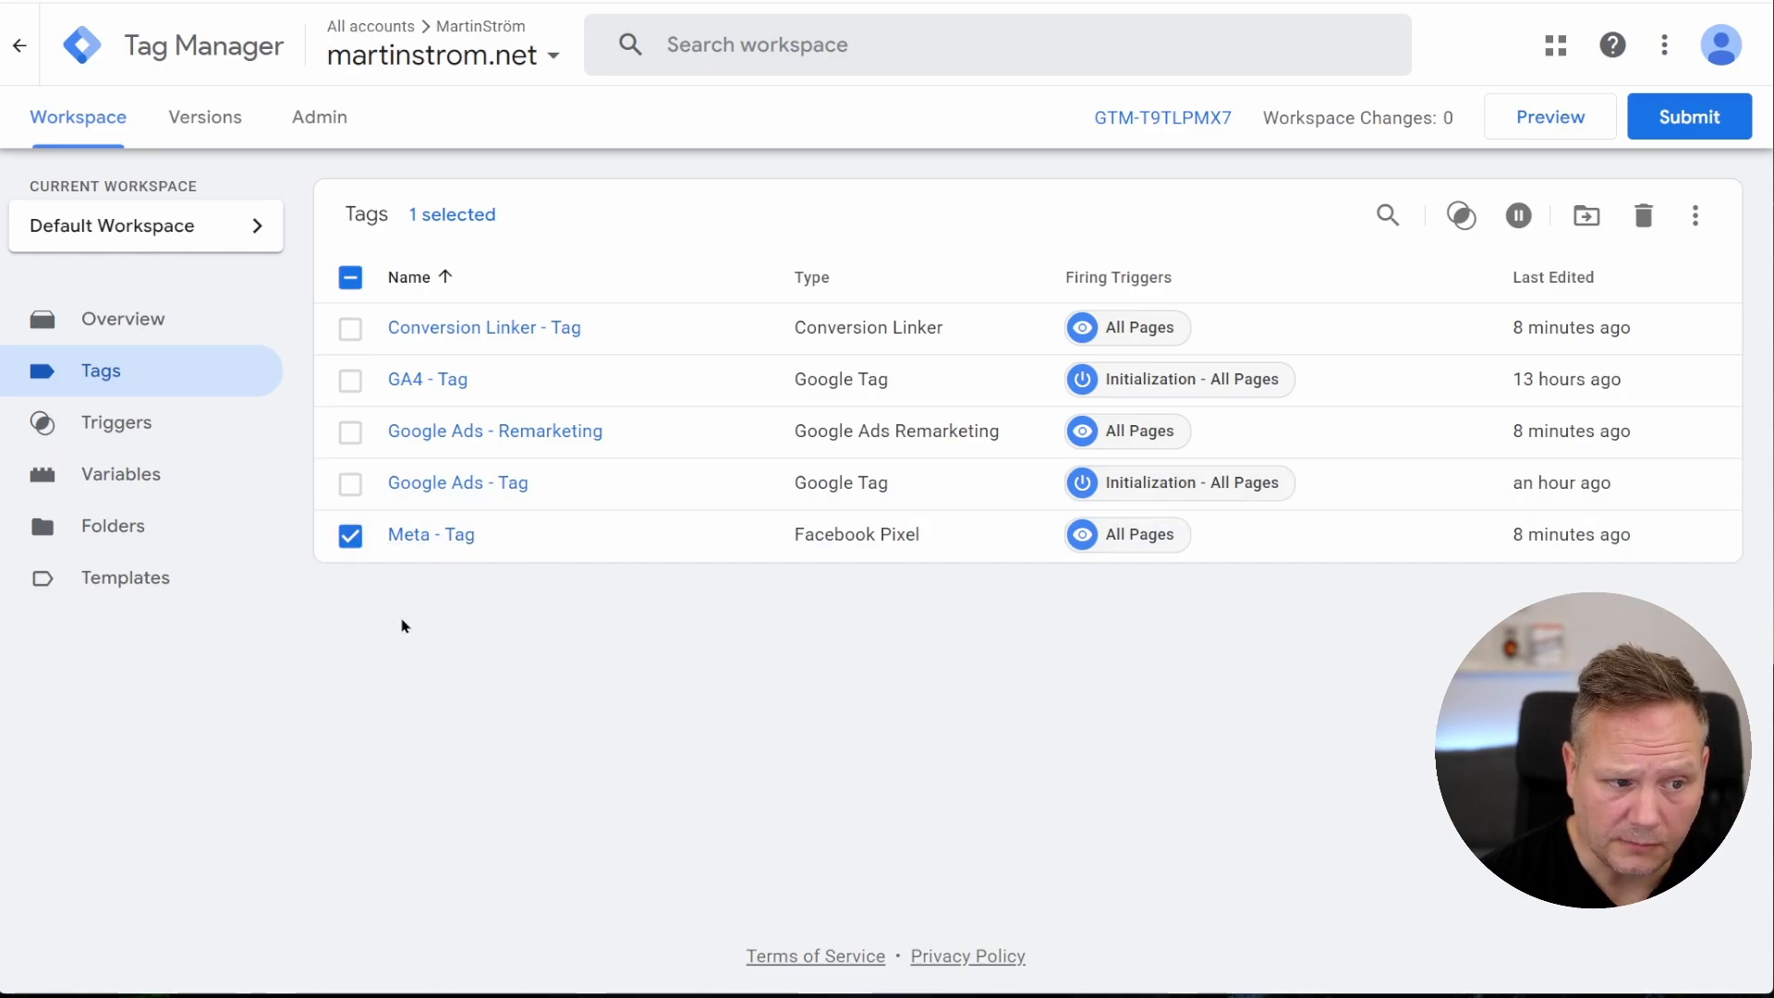
{"action": "left_click", "coordinate": [350, 536]}
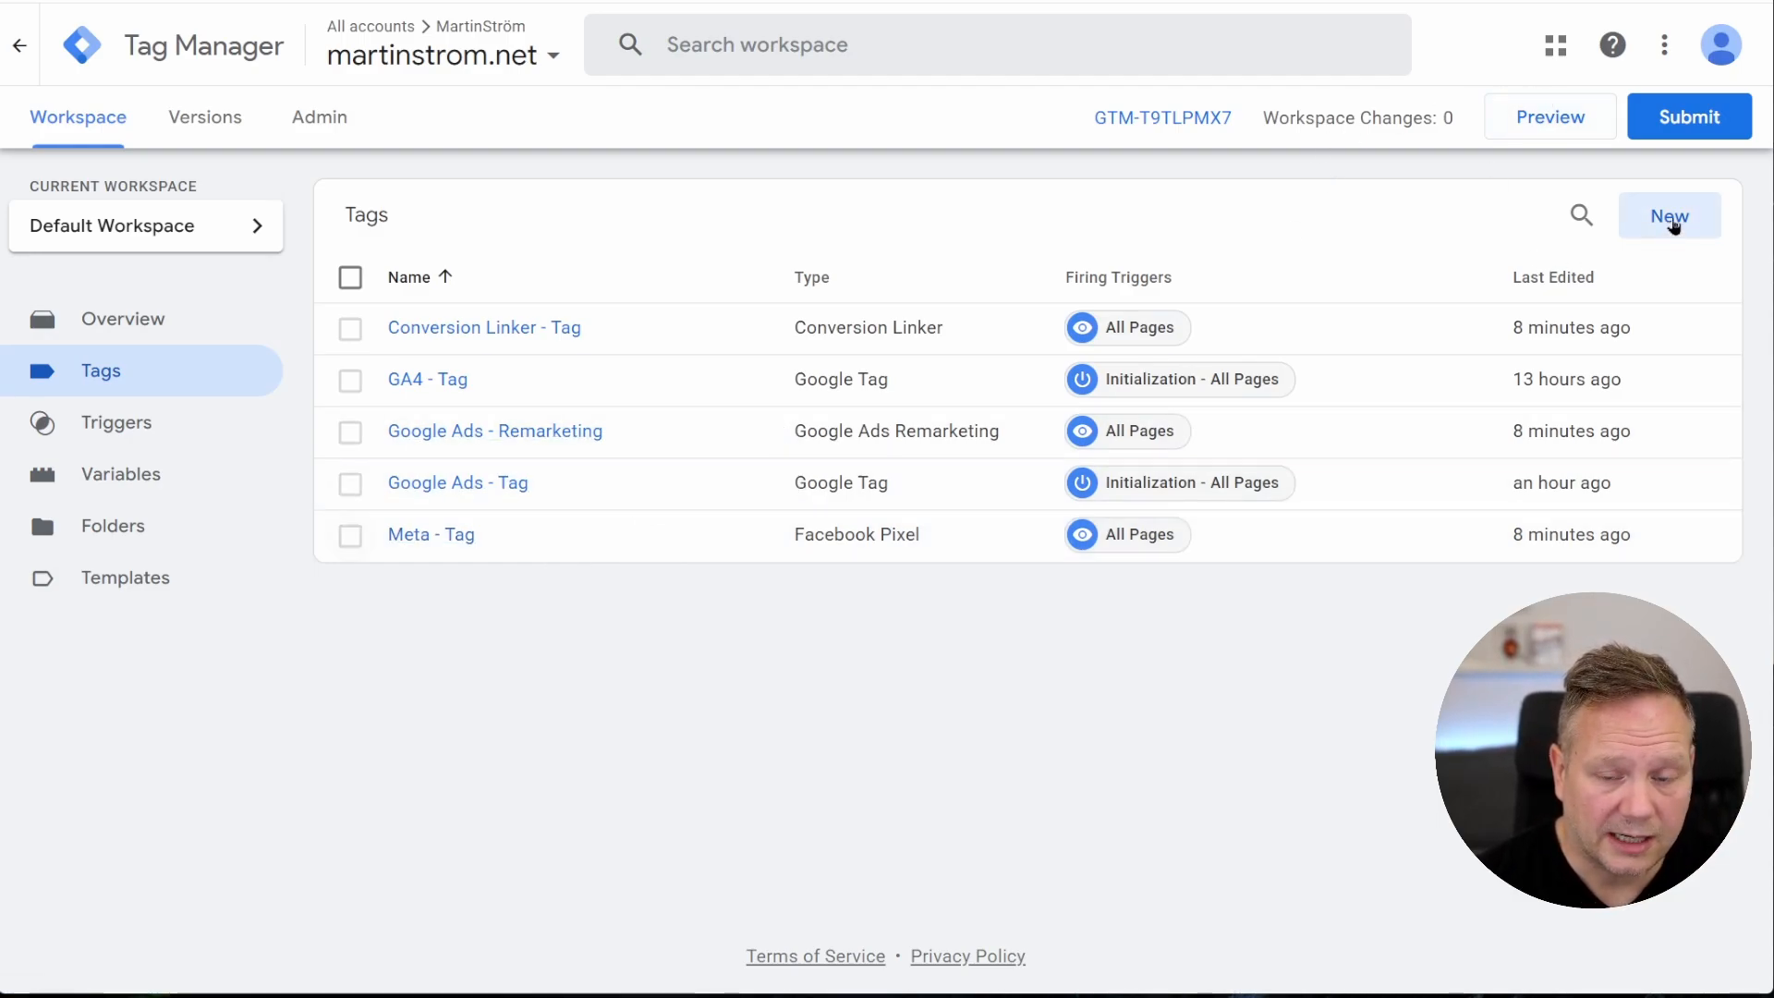
Create a new tag in the martinstrom.net container of Google Tag Manager and open its tag type choices
{"action": "left_click", "coordinate": [1673, 225]}
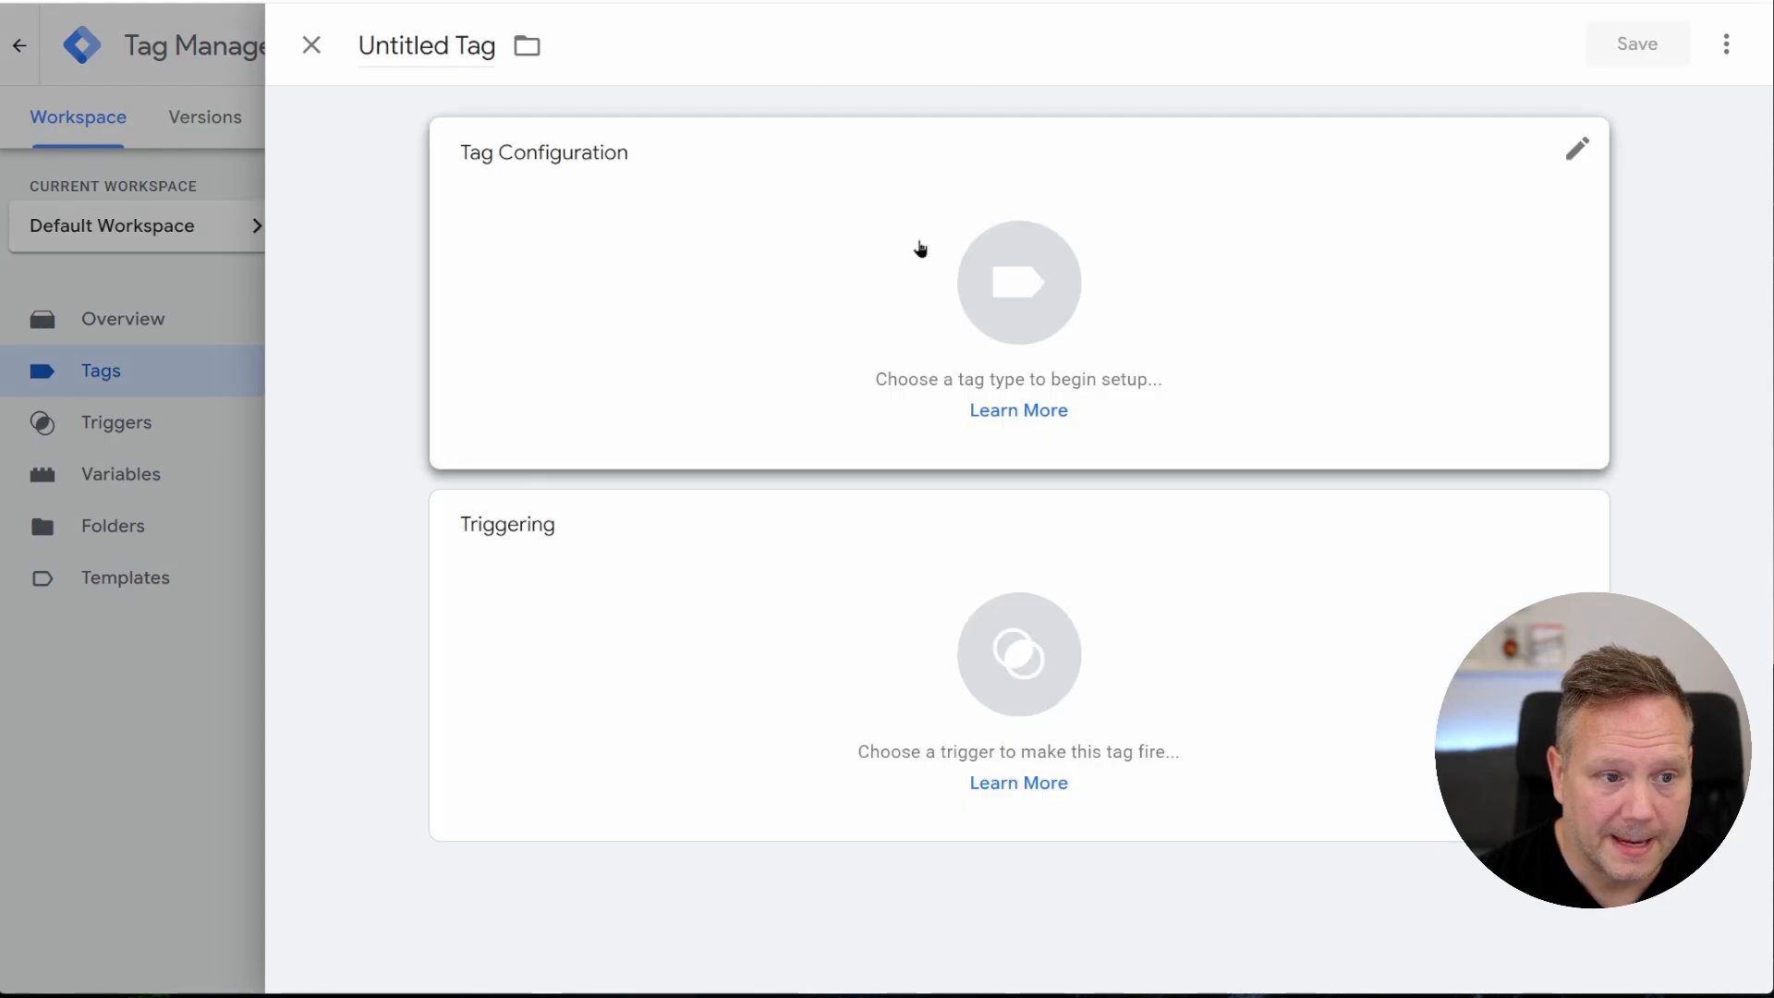
{"action": "left_click", "coordinate": [463, 48]}
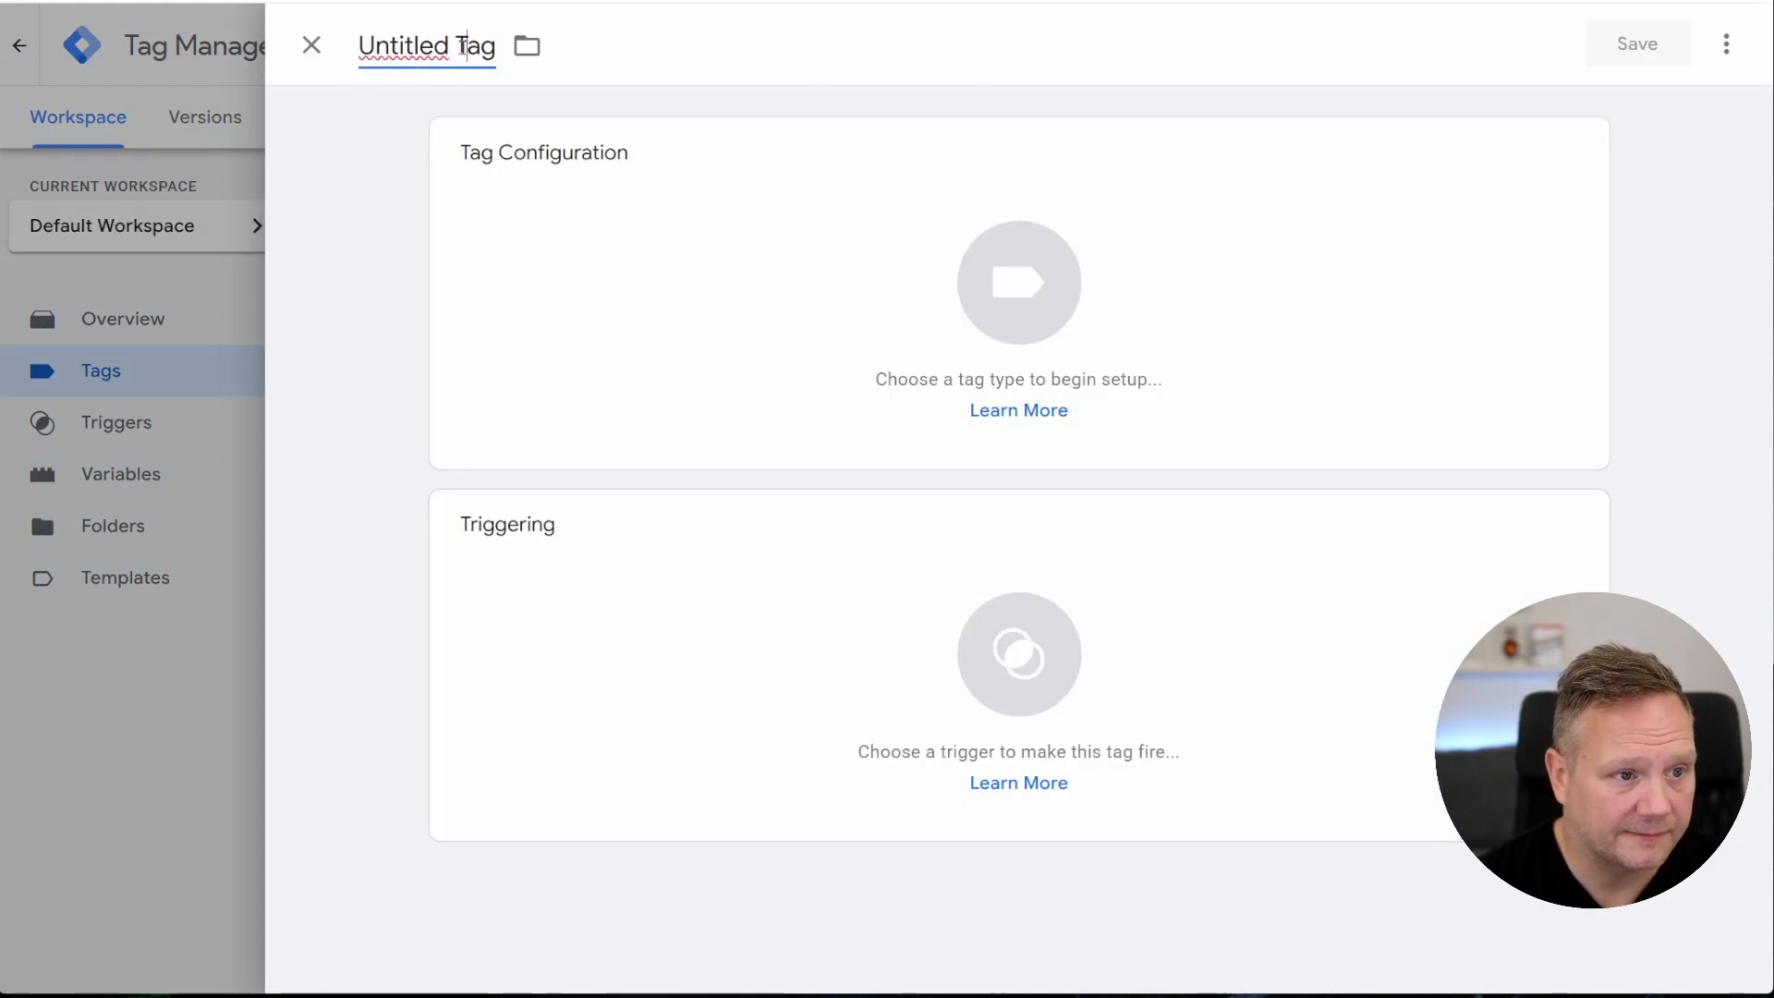
{"action": "left_click", "coordinate": [1028, 292]}
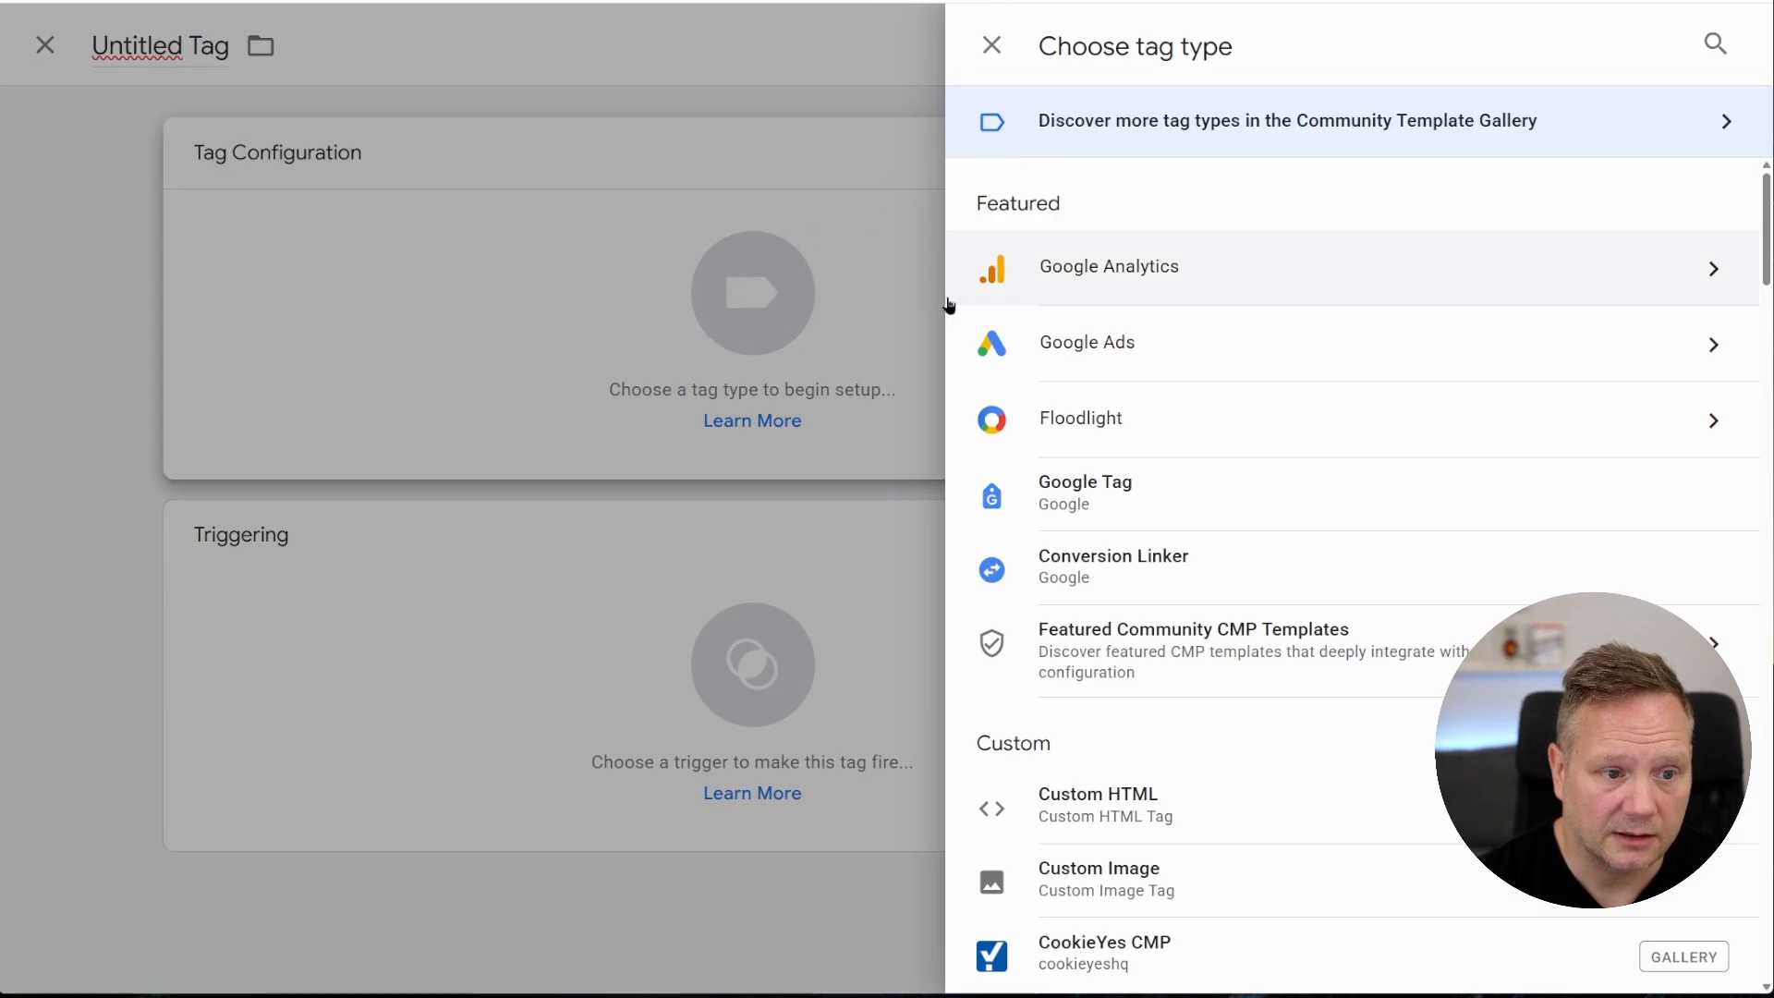
Search the Community Template Gallery for "cookieyes" and choose the CookieYes CMP template as the tag type
{"action": "left_click", "coordinate": [1543, 130]}
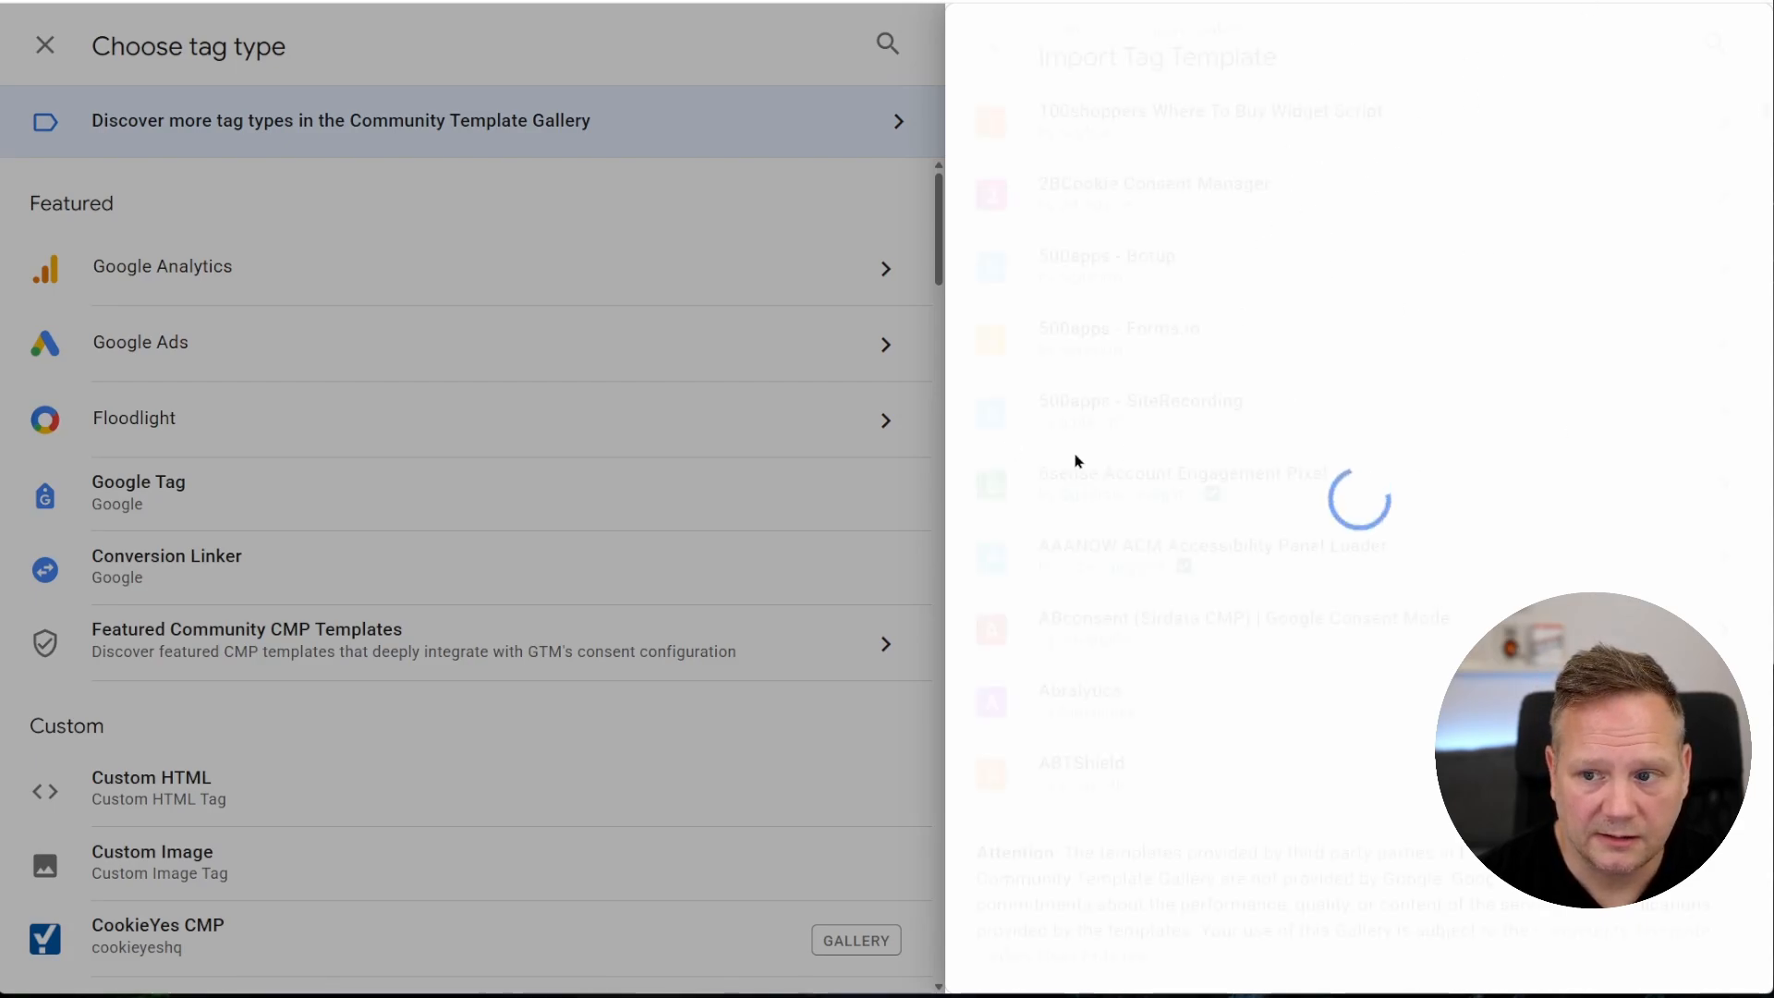
{"action": "left_click", "coordinate": [1715, 43]}
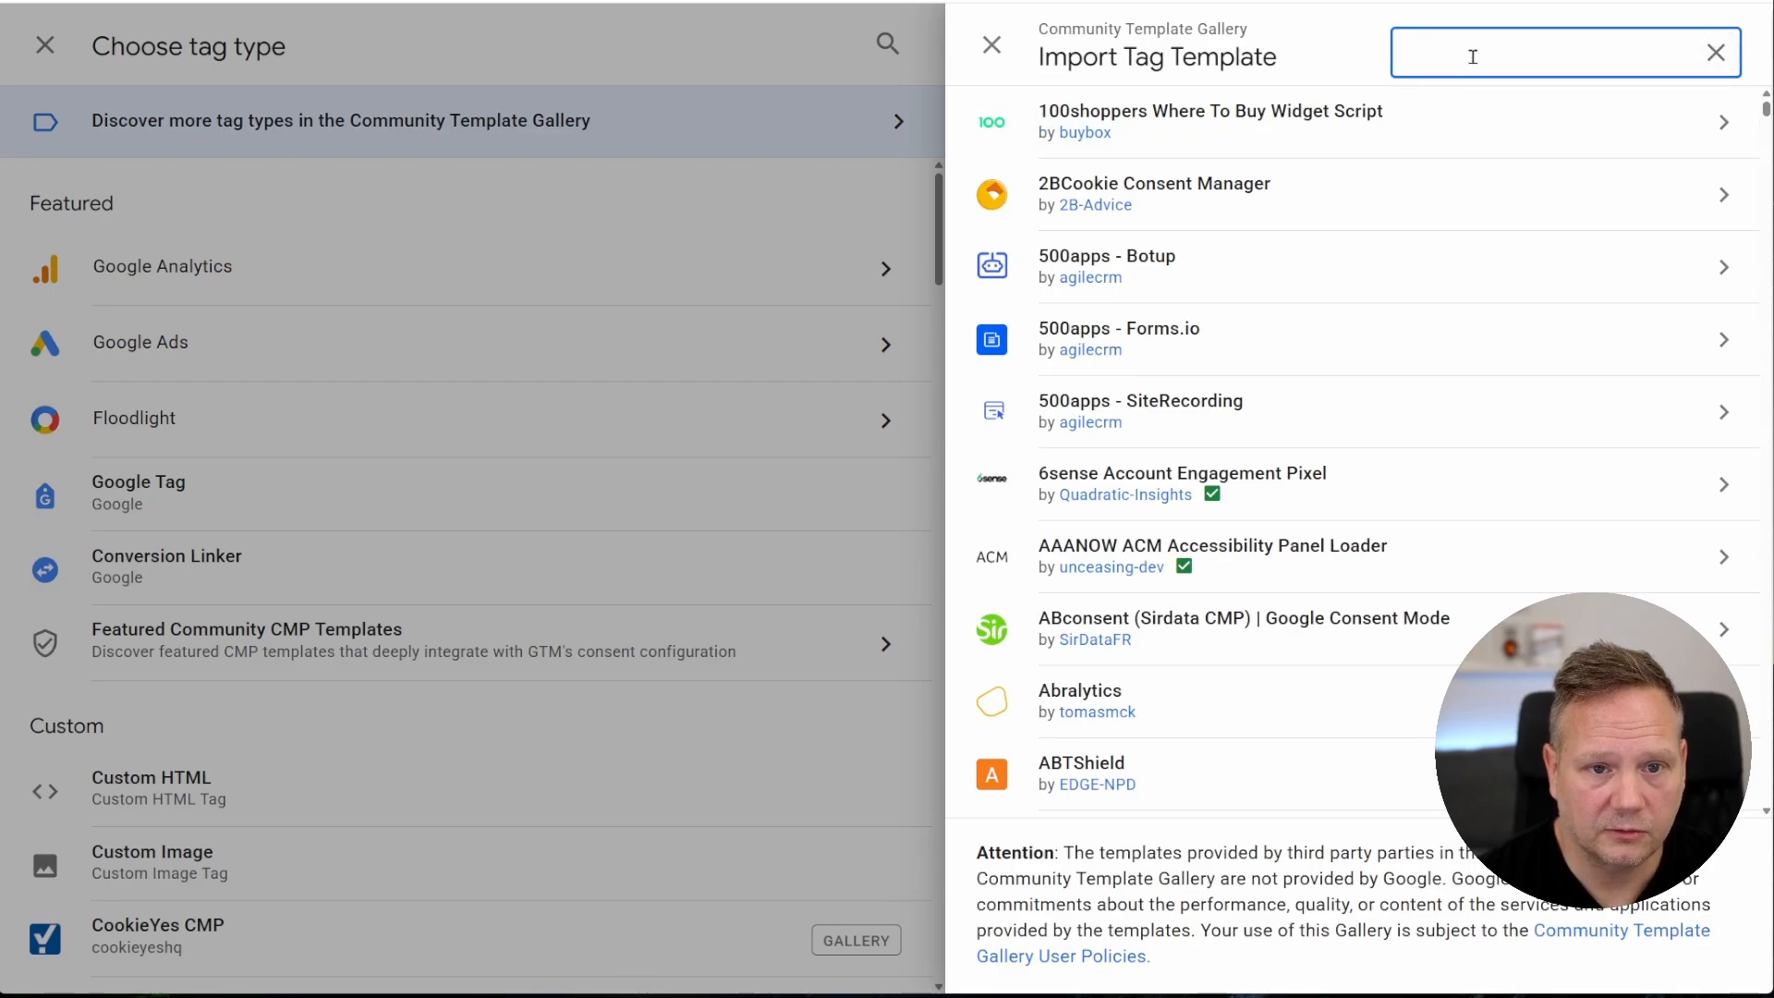
{"action": "type", "text": "cookie"}
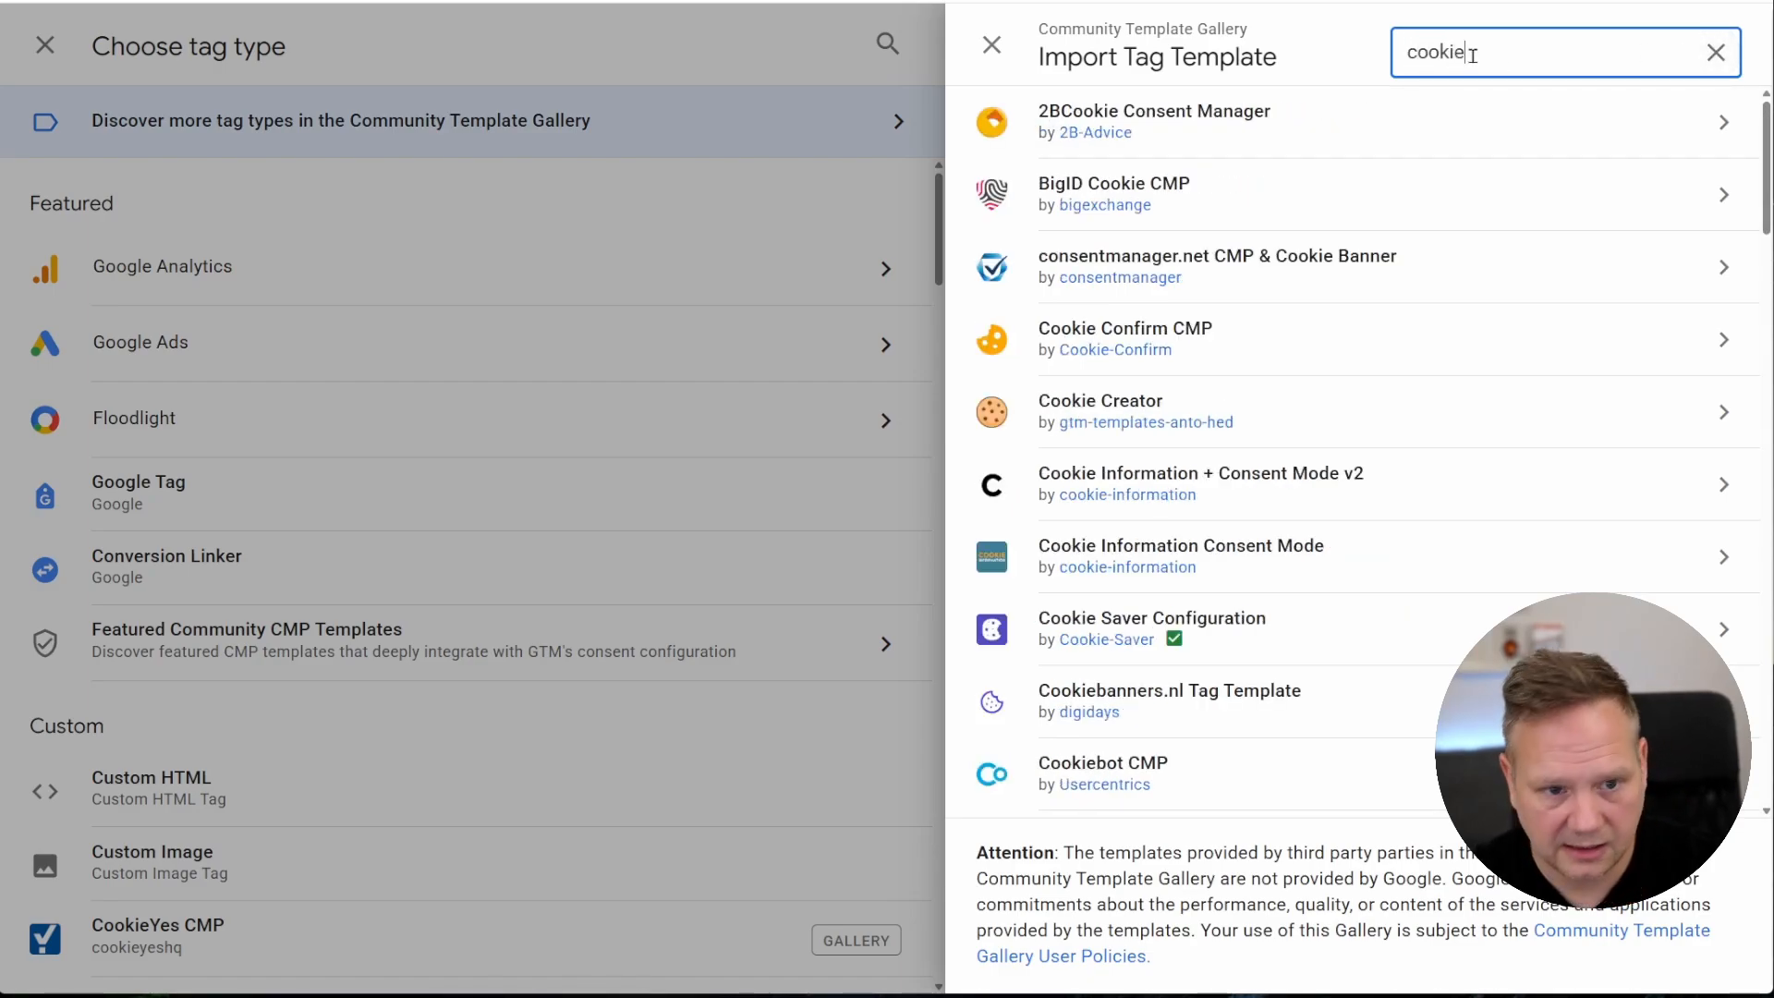
{"action": "type", "text": "yes"}
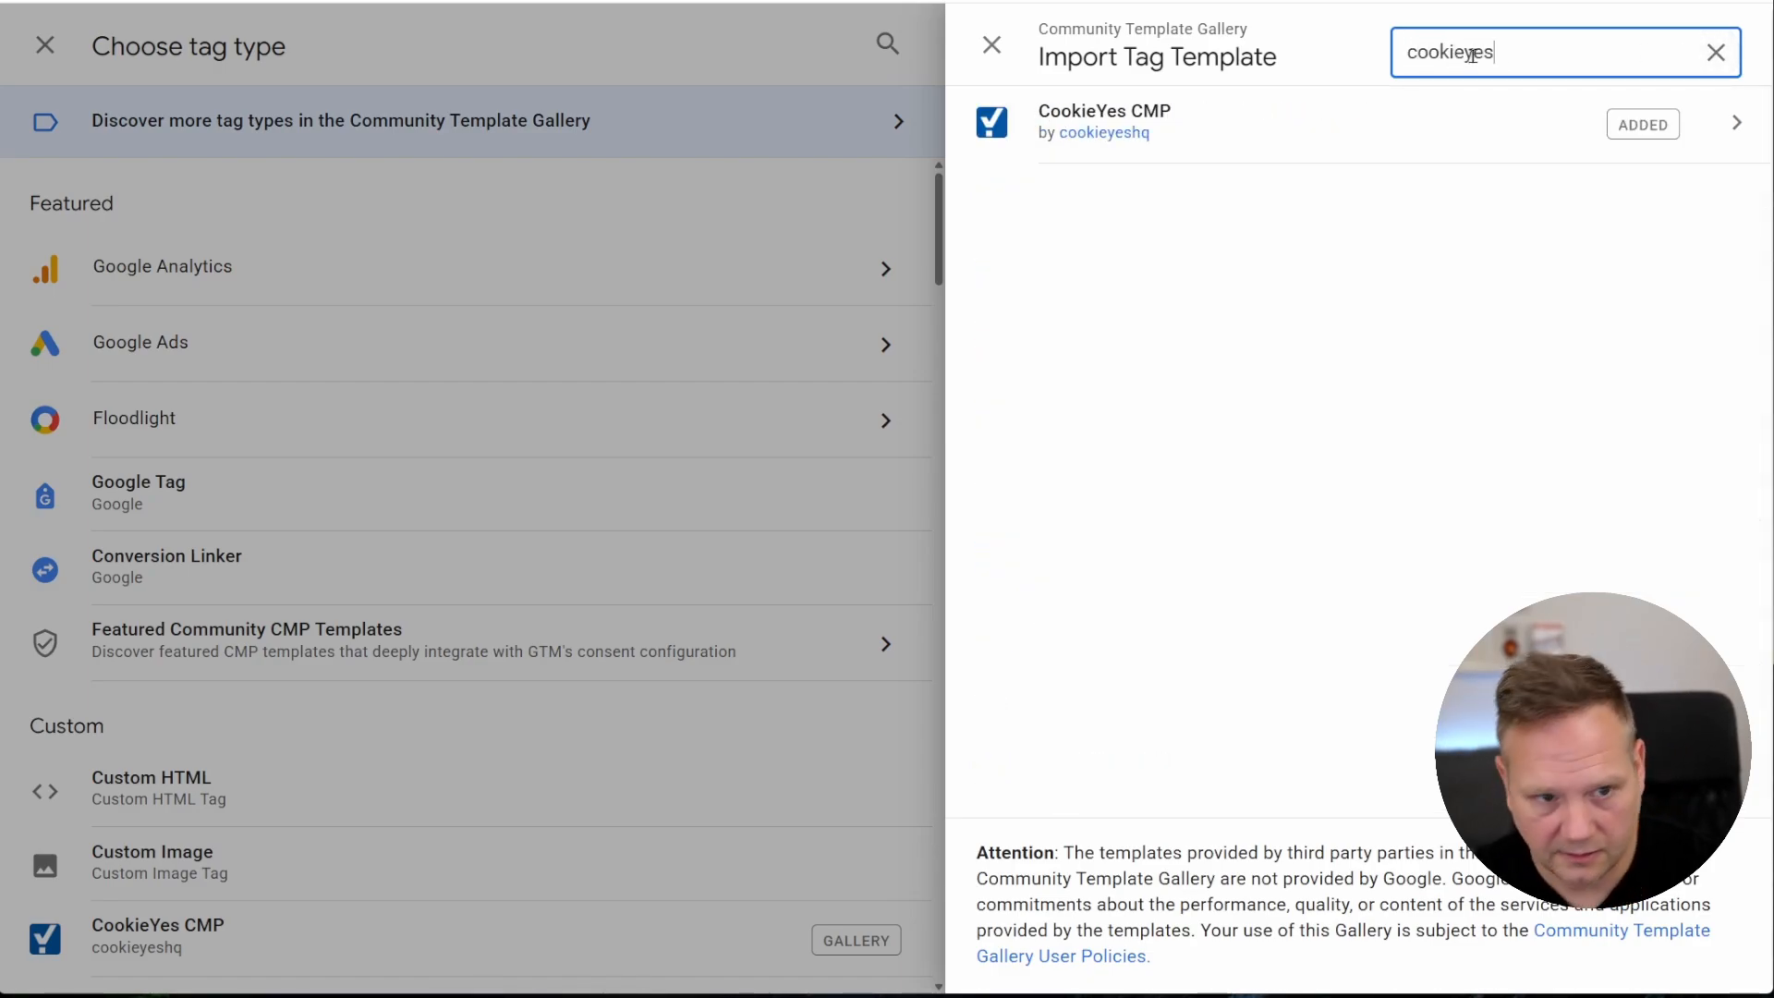
{"action": "left_click", "coordinate": [1200, 141]}
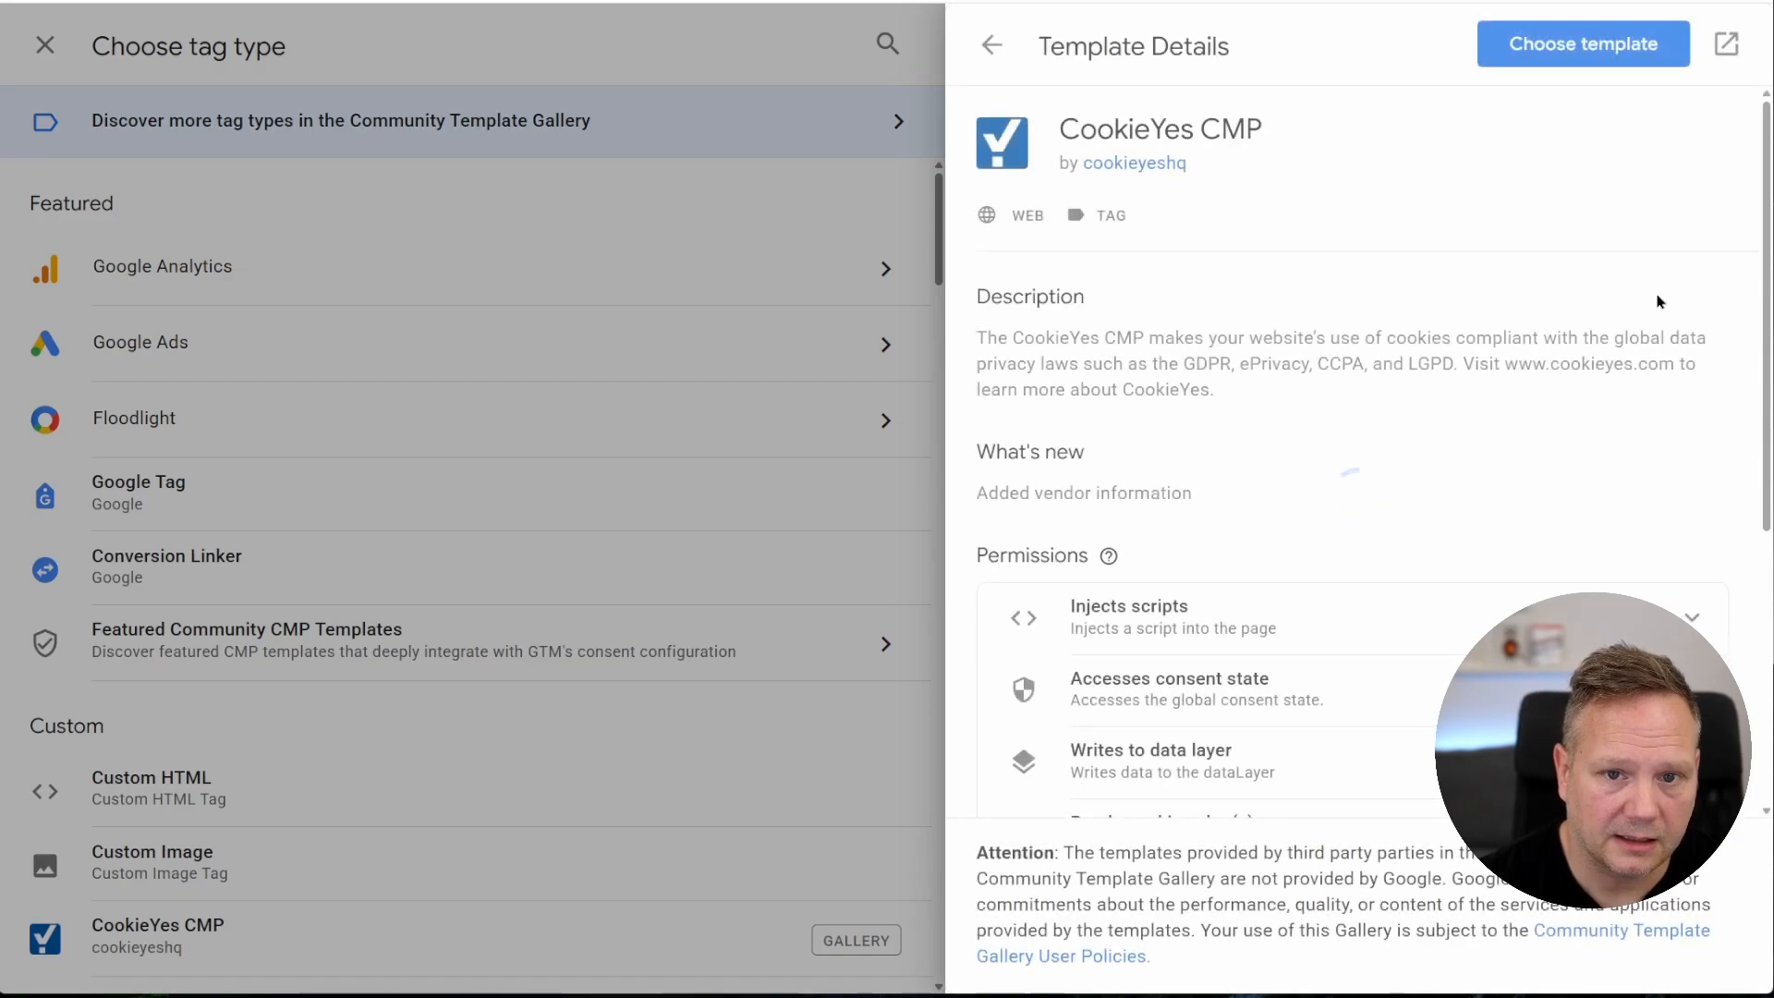
{"action": "left_click", "coordinate": [1617, 46]}
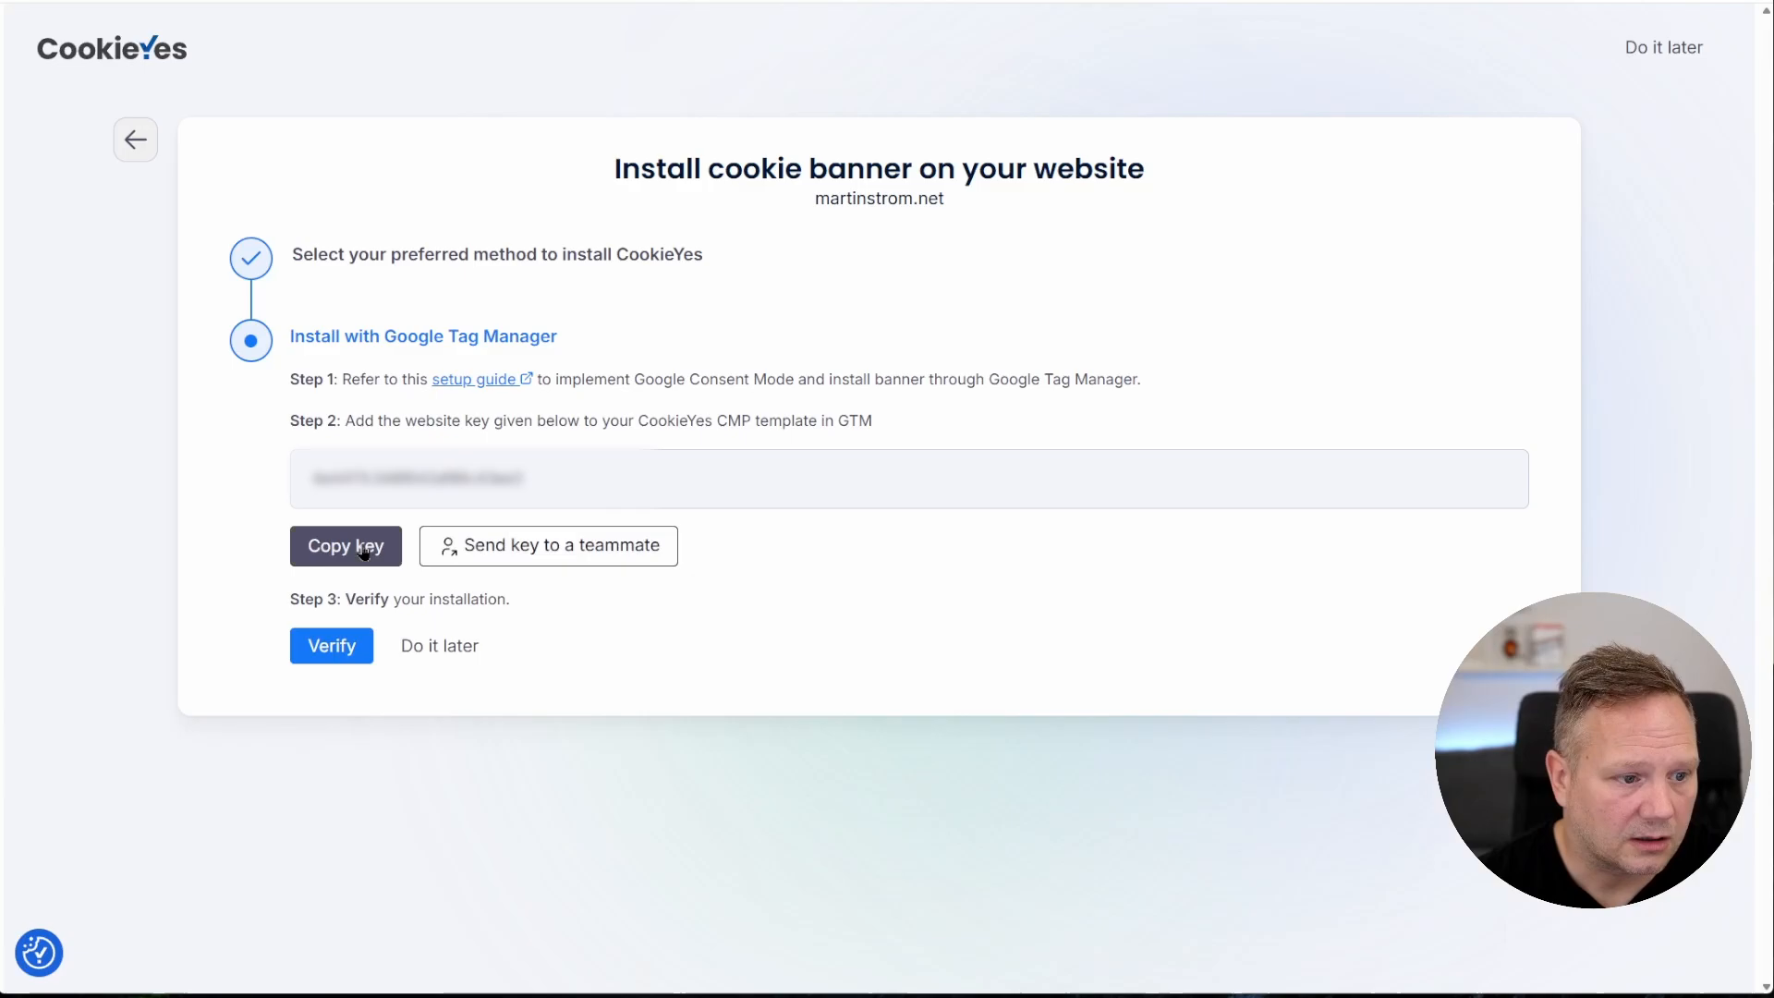
Copy the website key from CookieYes and paste it into the Website Key field of the new CookieYes CMP tag
{"action": "left_click", "coordinate": [354, 545]}
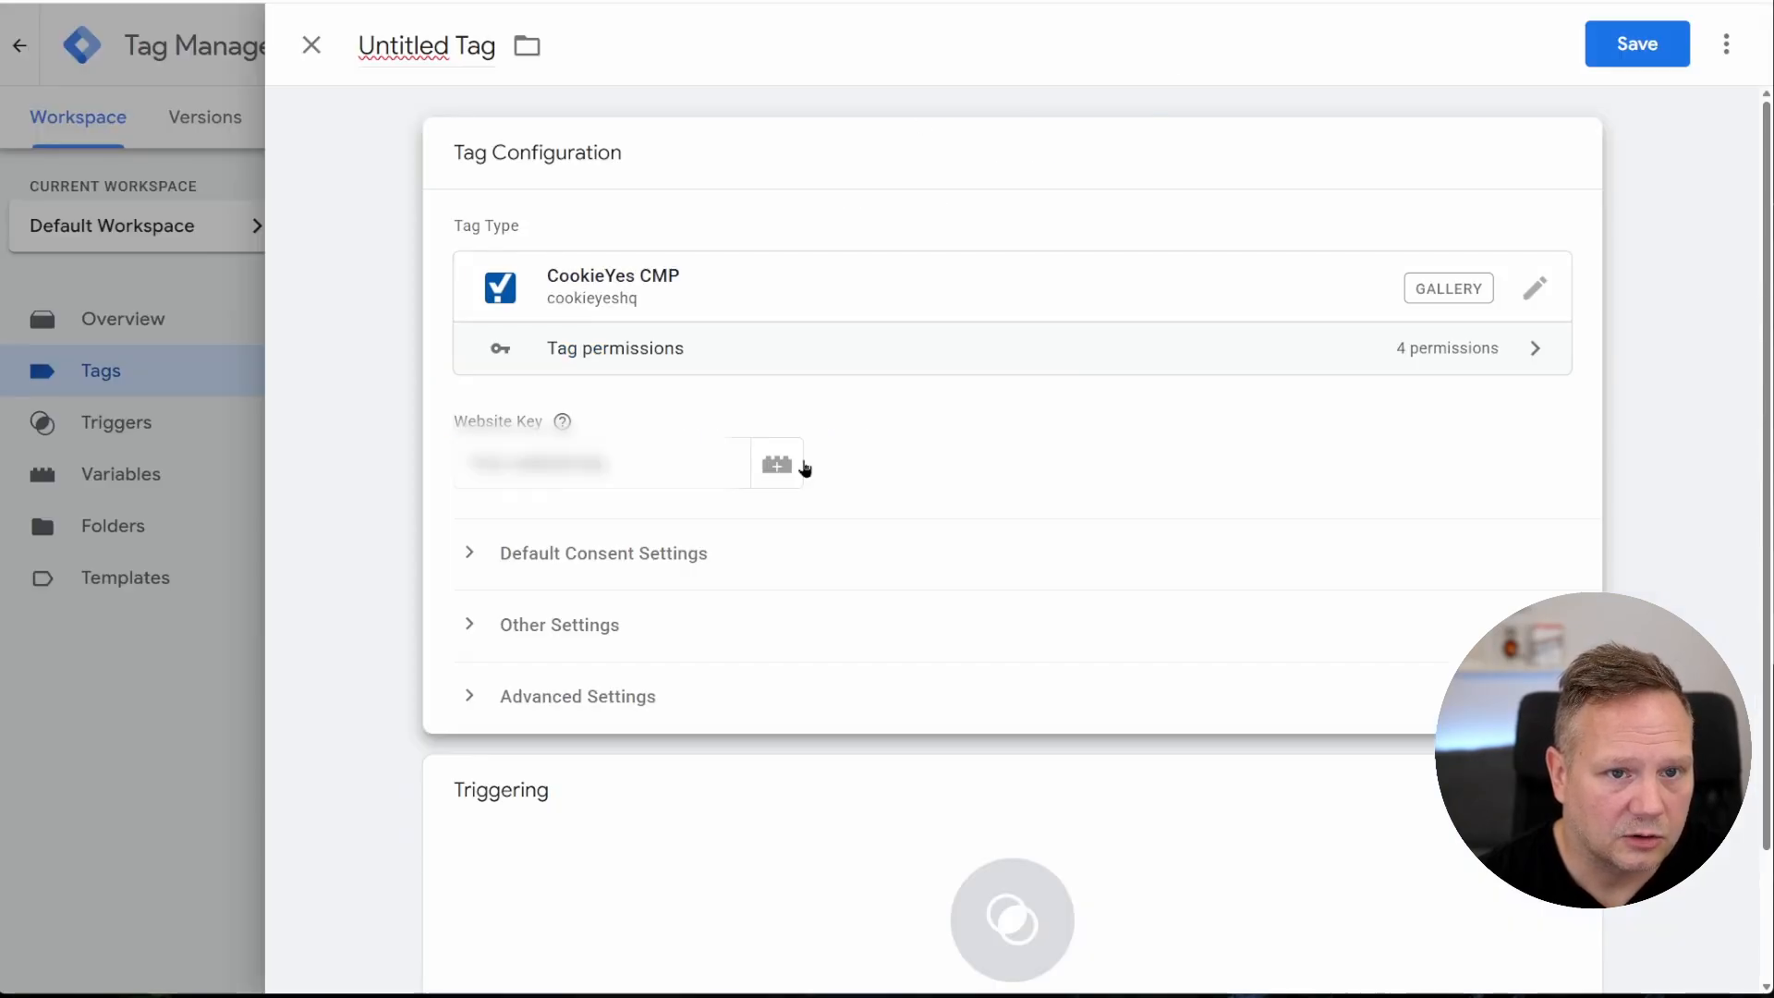
{"action": "left_click", "coordinate": [602, 462]}
{"action": "key", "text": "ctrl+v"}
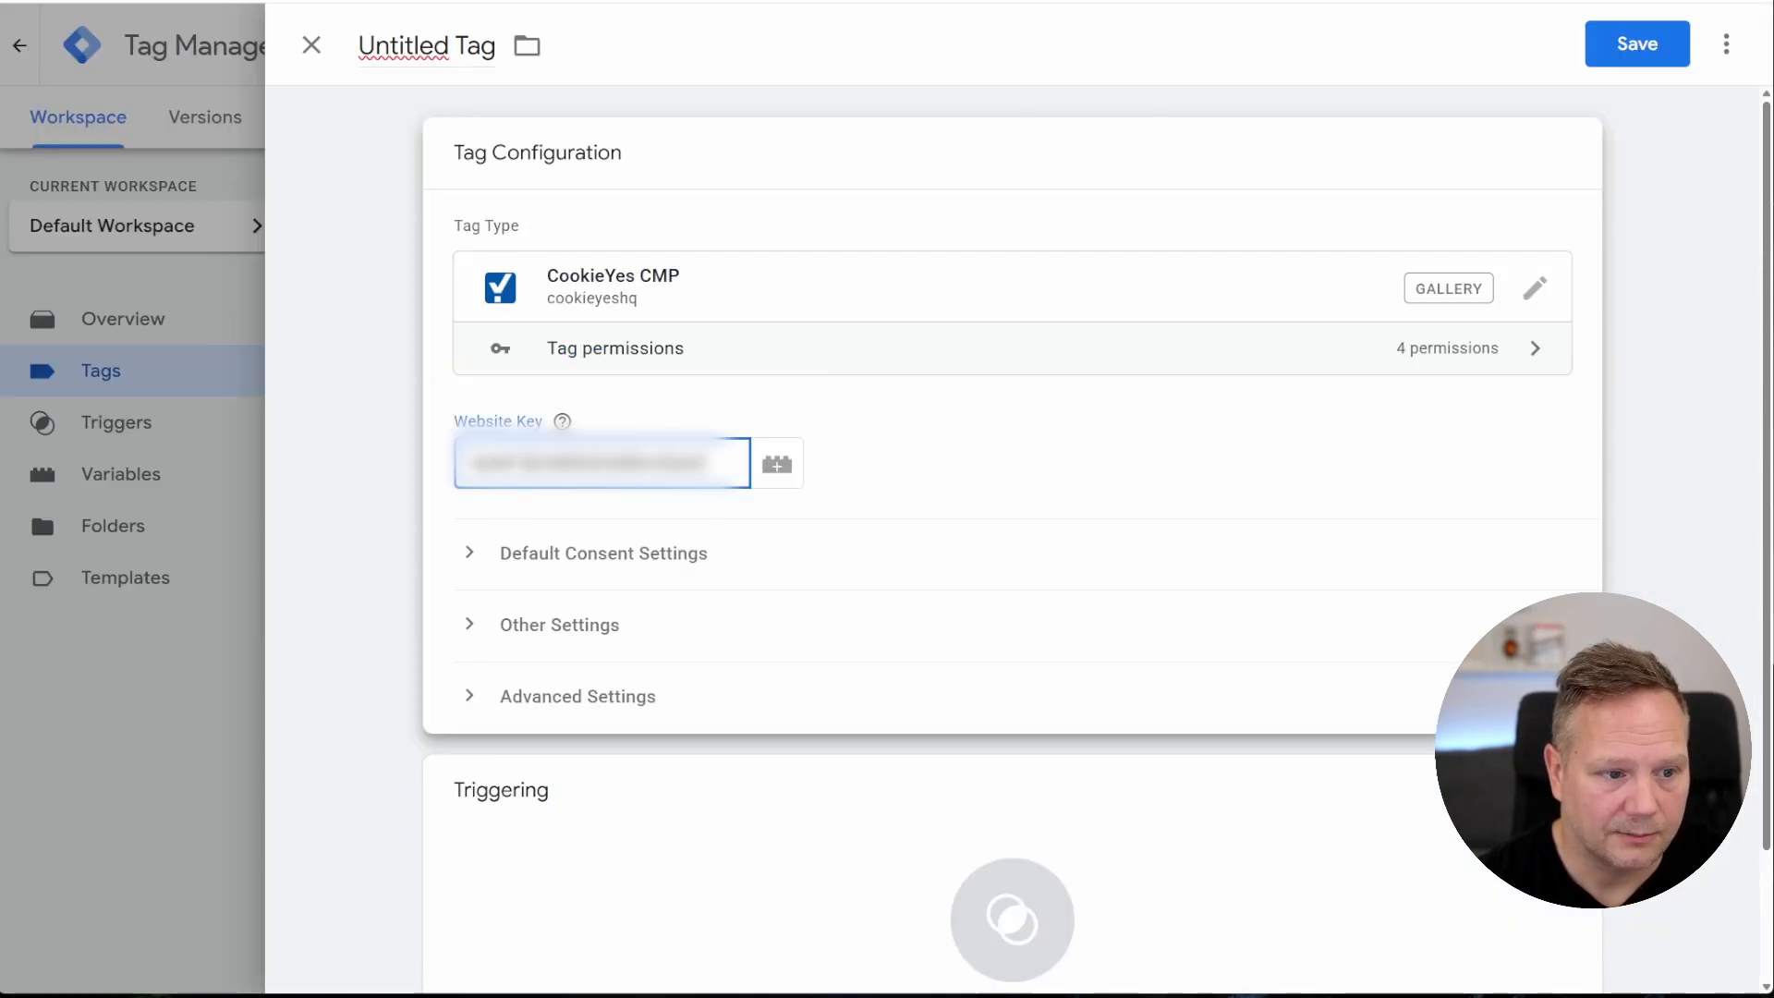
{"action": "scroll", "coordinate": [850, 539], "scroll_direction": "down", "scroll_amount": 2}
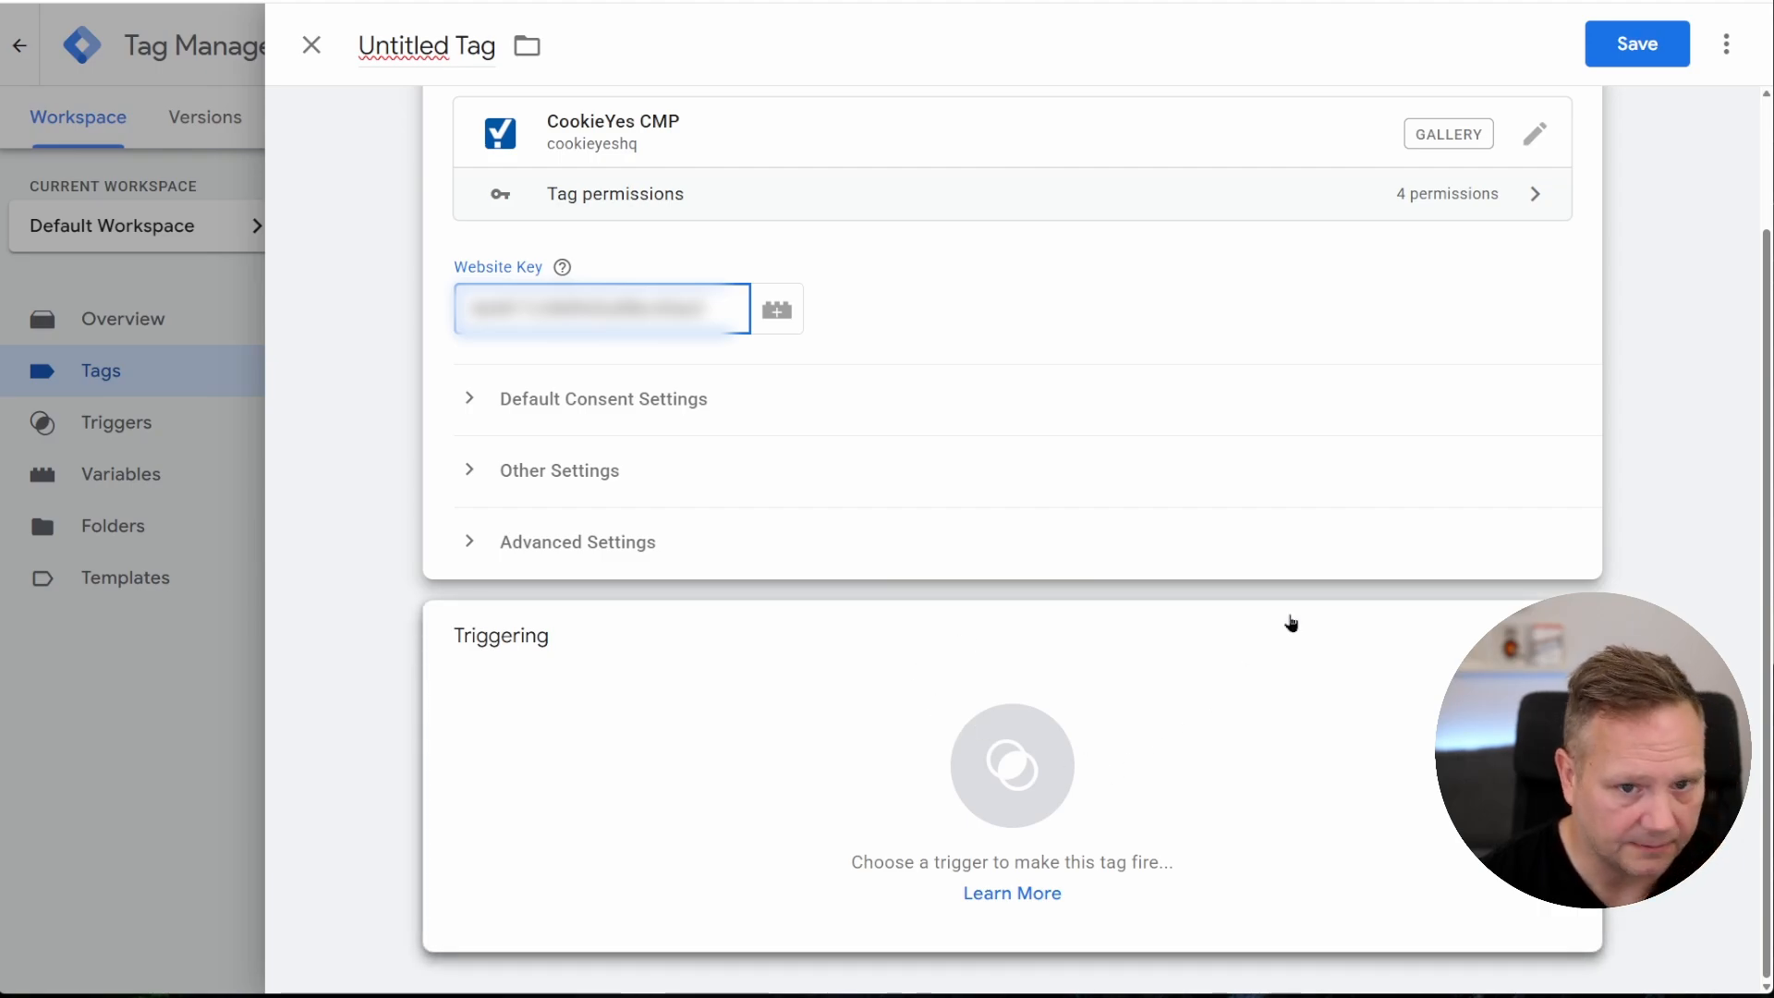
Name the new tag "CookieYes - Tag"
{"action": "left_click", "coordinate": [447, 50]}
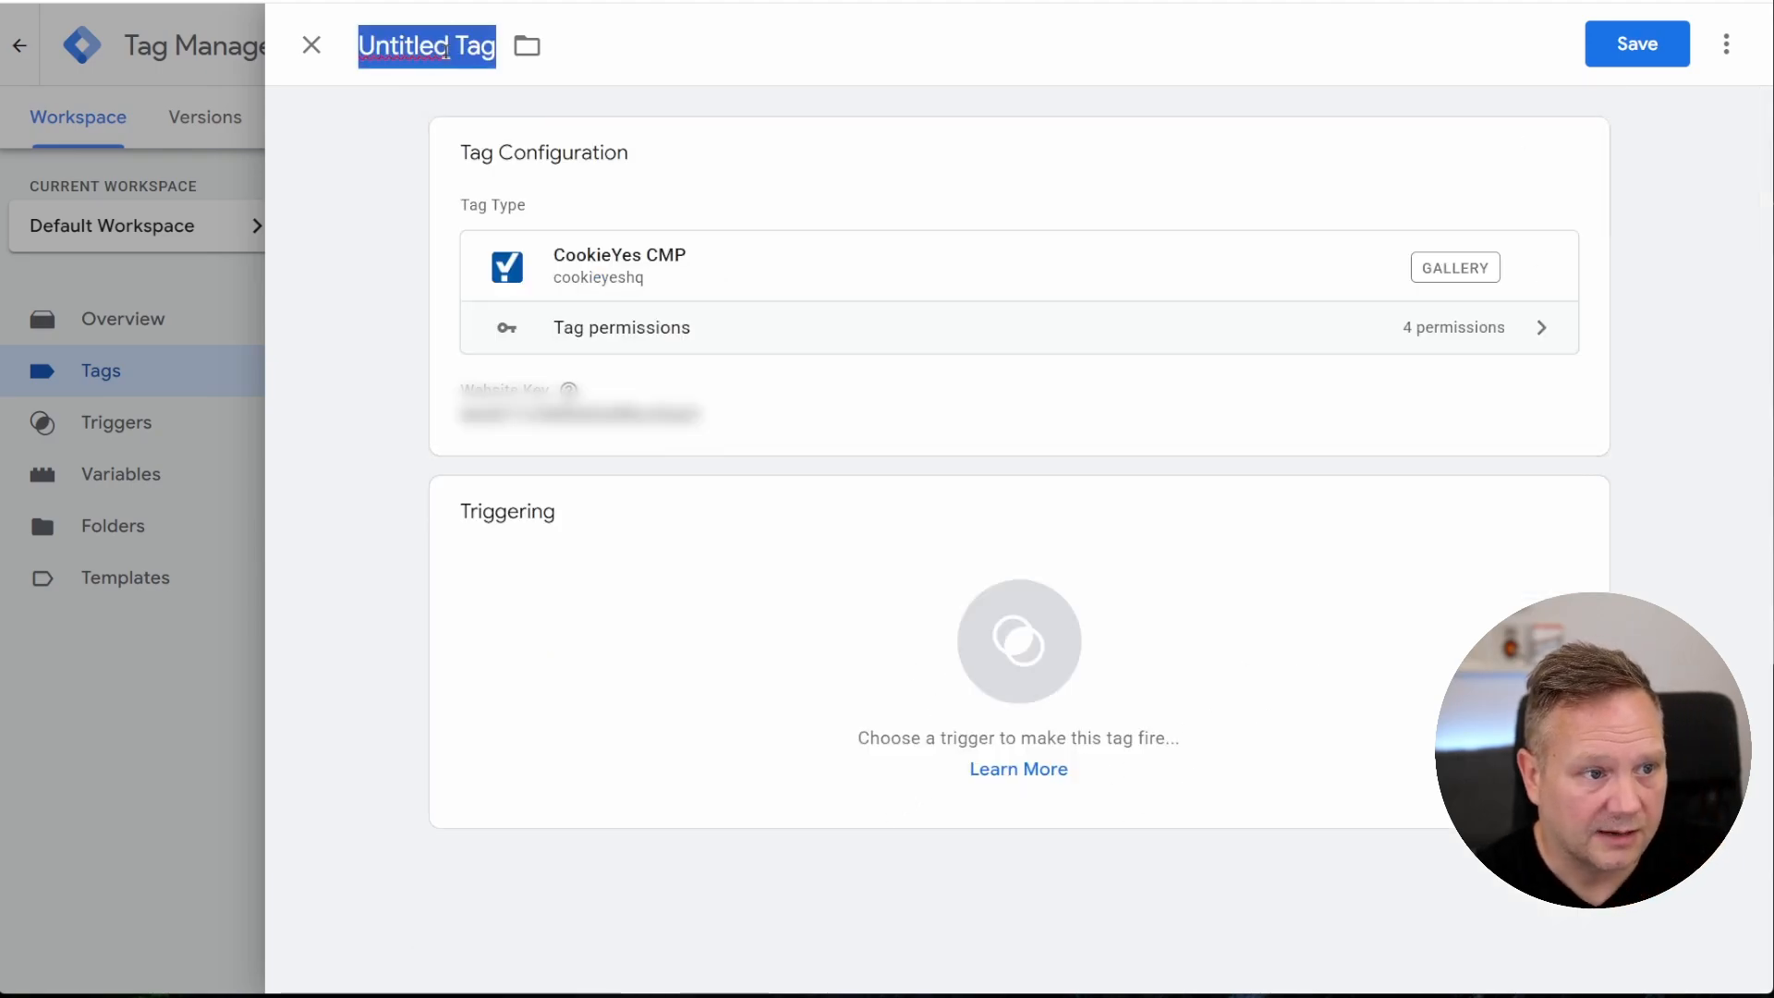
{"action": "type", "text": "Cookie"}
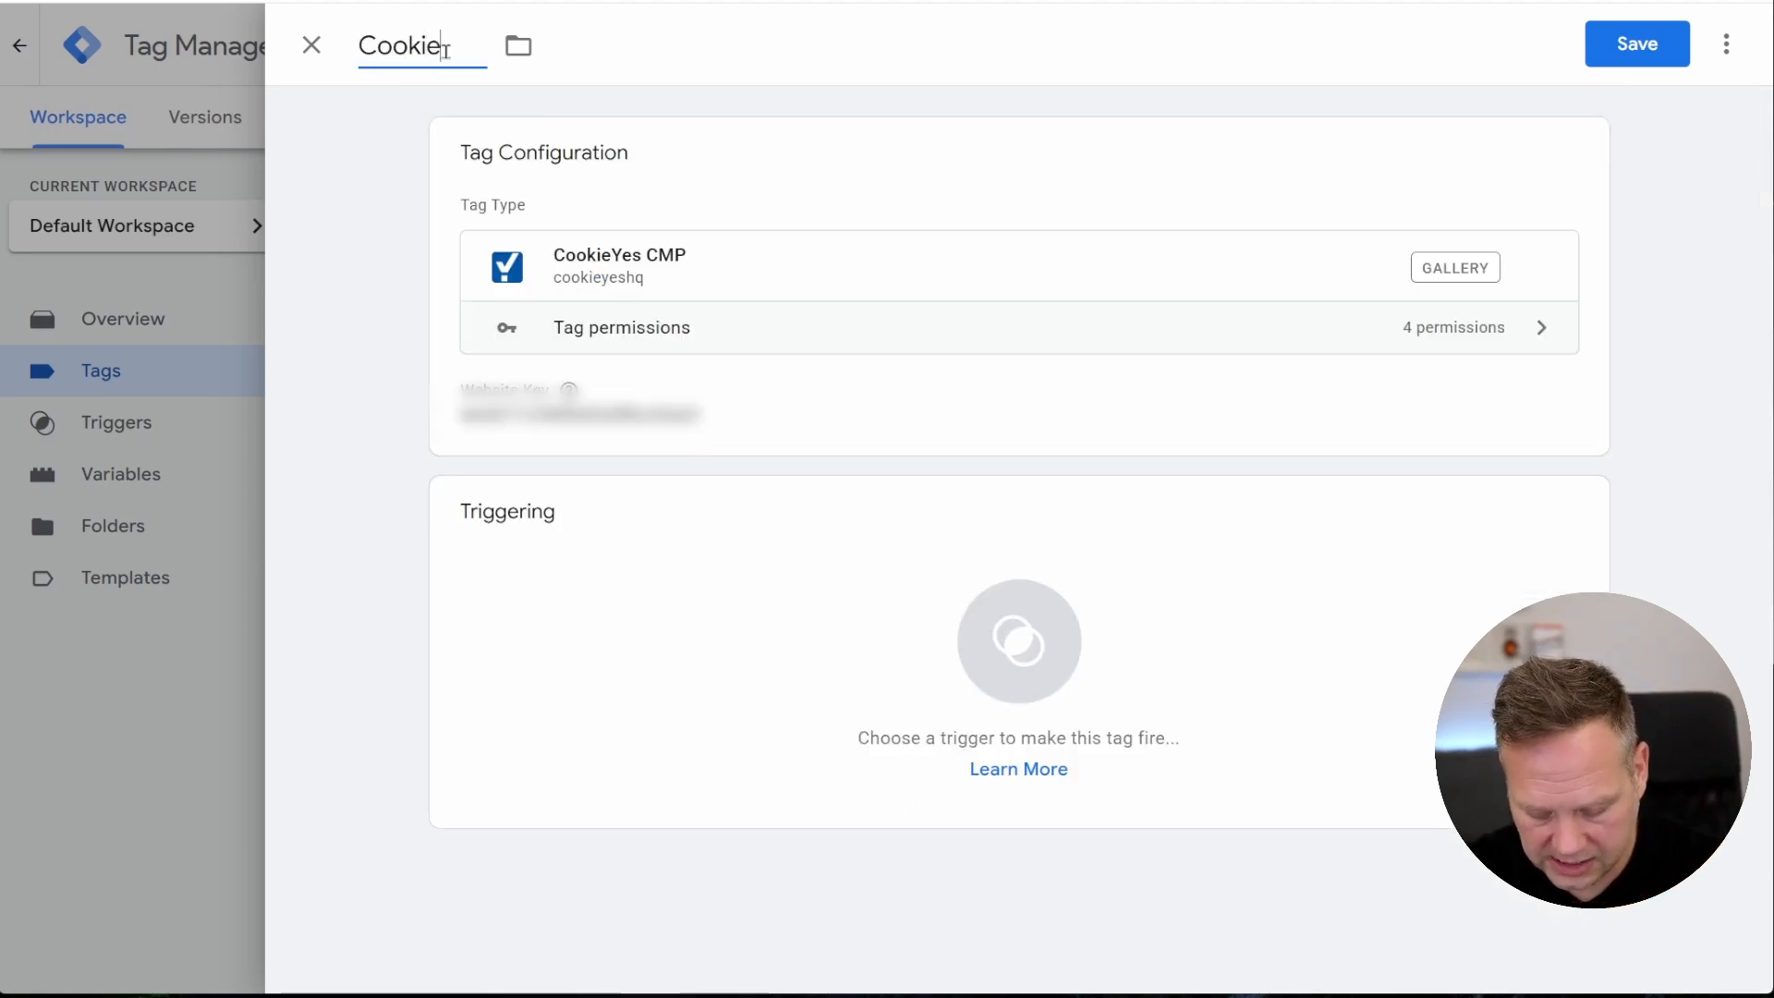
{"action": "type", "text": "Yes - Tag"}
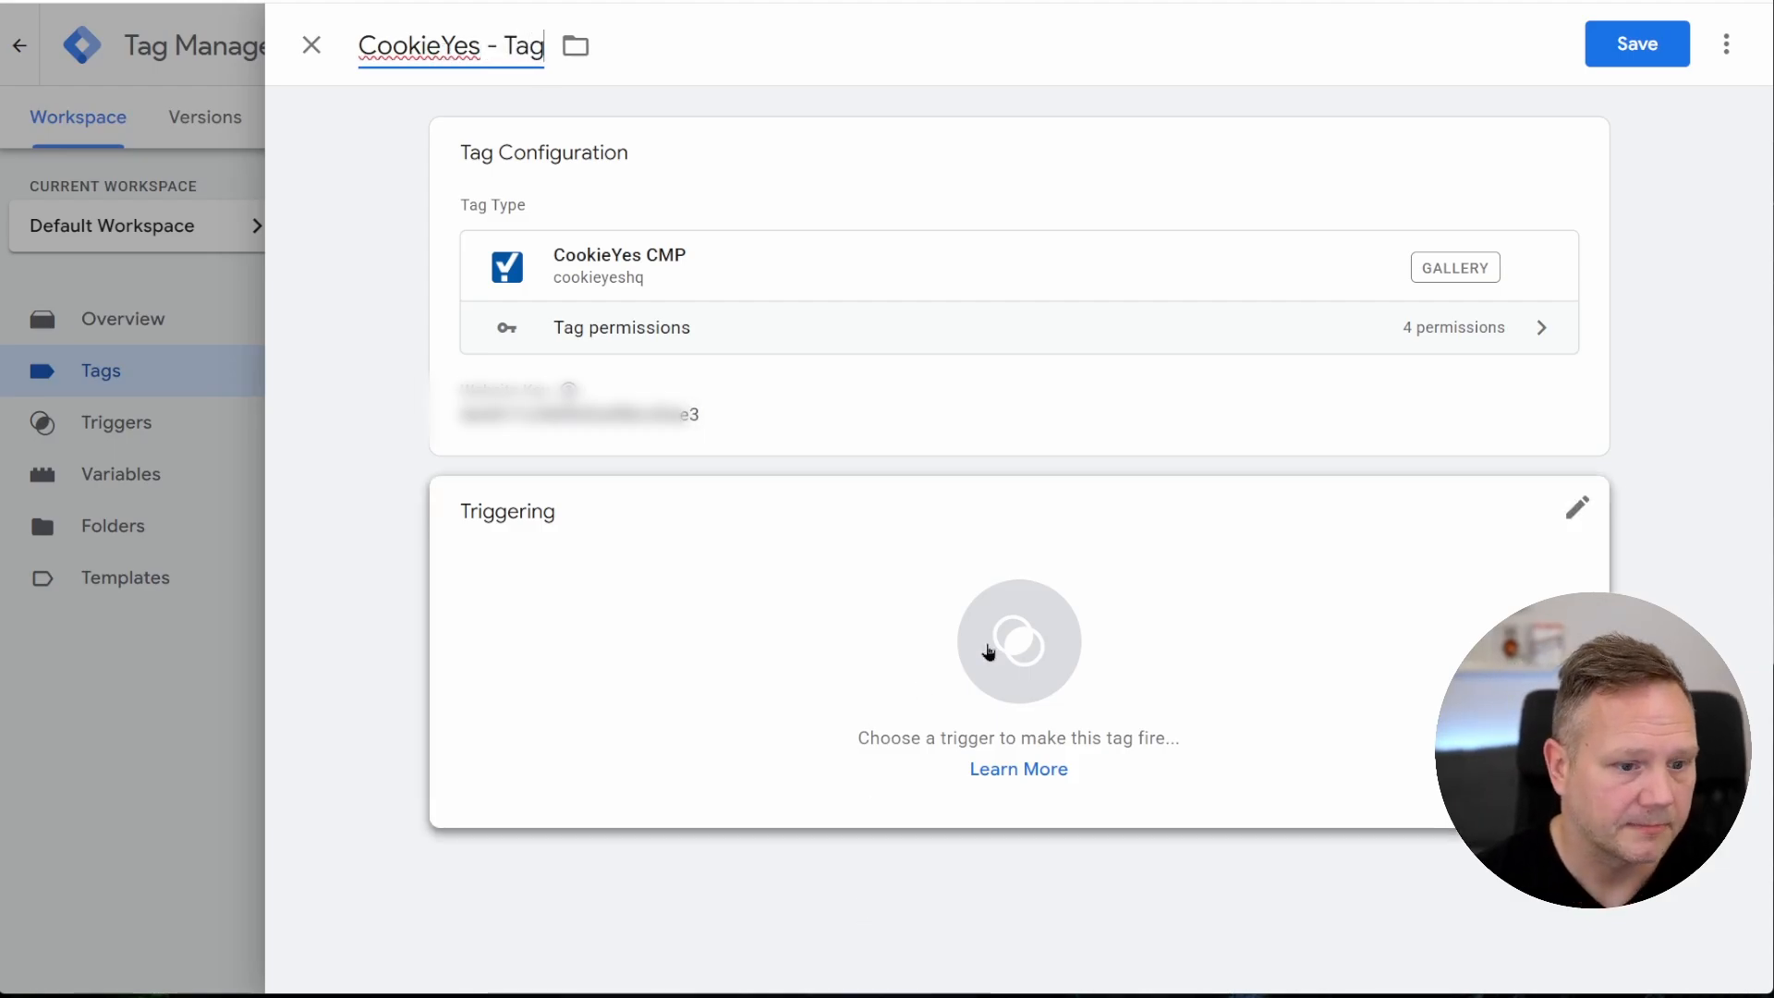
Set the tag to fire on Consent Initialization - All Pages and save it
{"action": "left_click", "coordinate": [986, 646]}
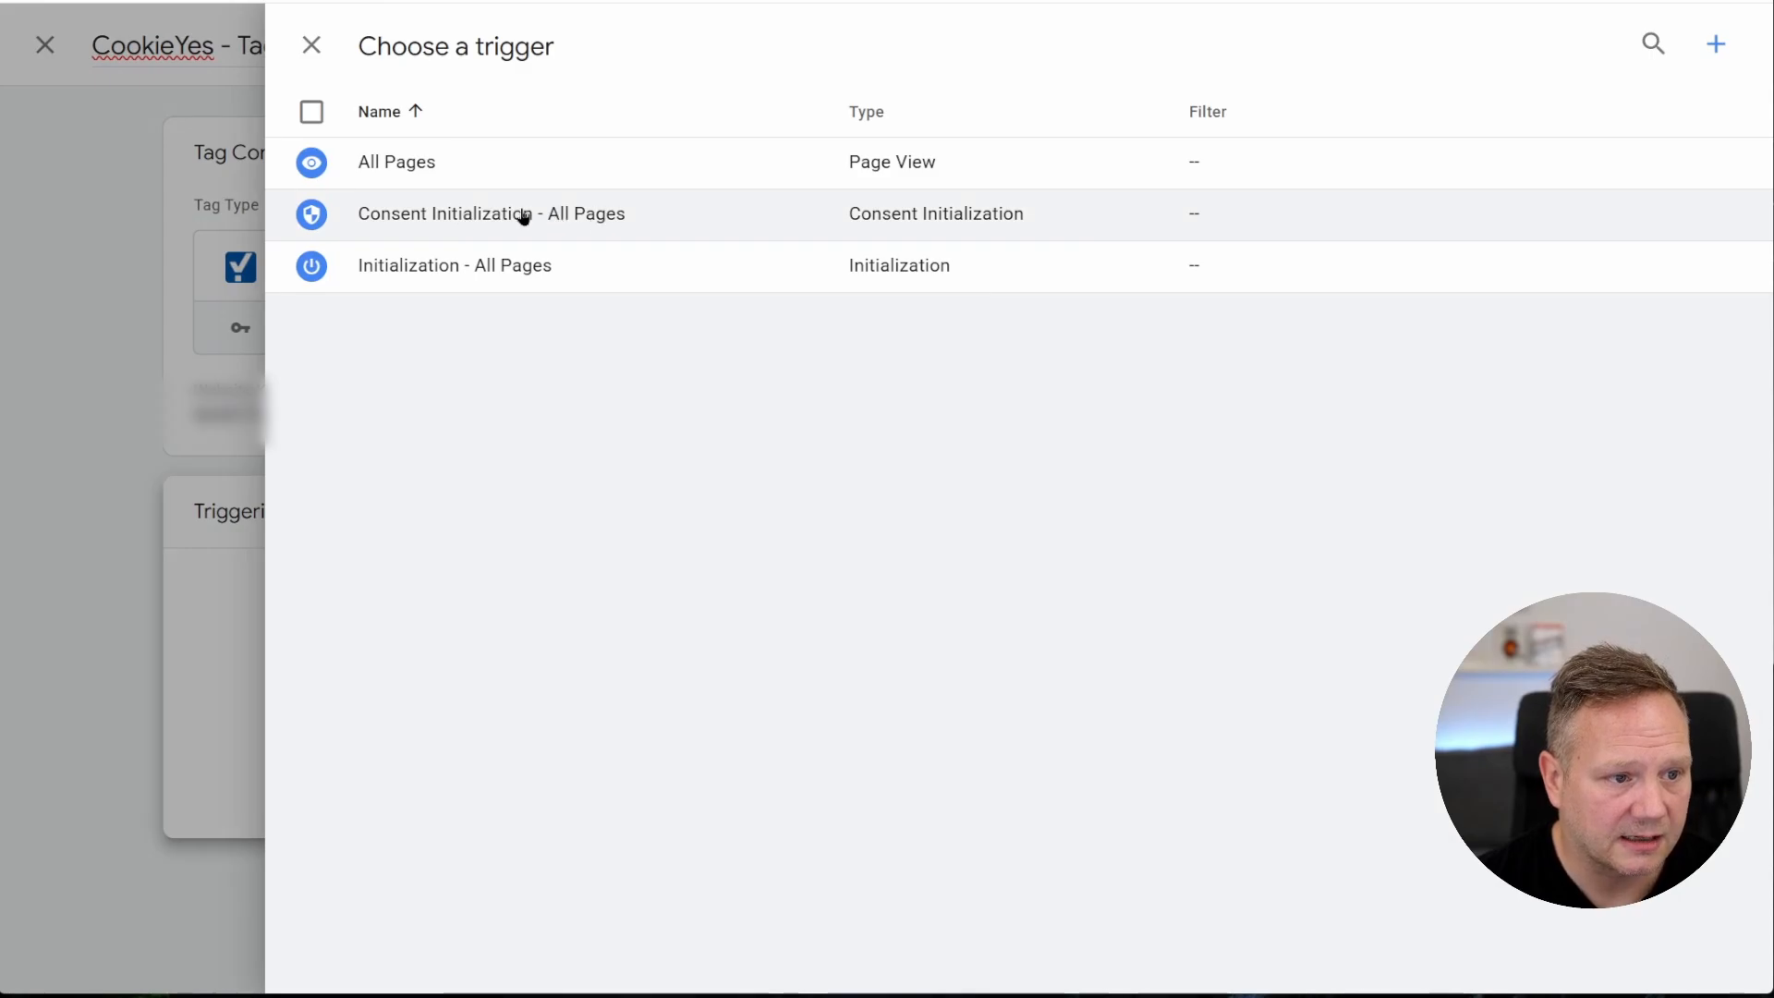
{"action": "left_click", "coordinate": [312, 214]}
{"action": "left_click", "coordinate": [1664, 46]}
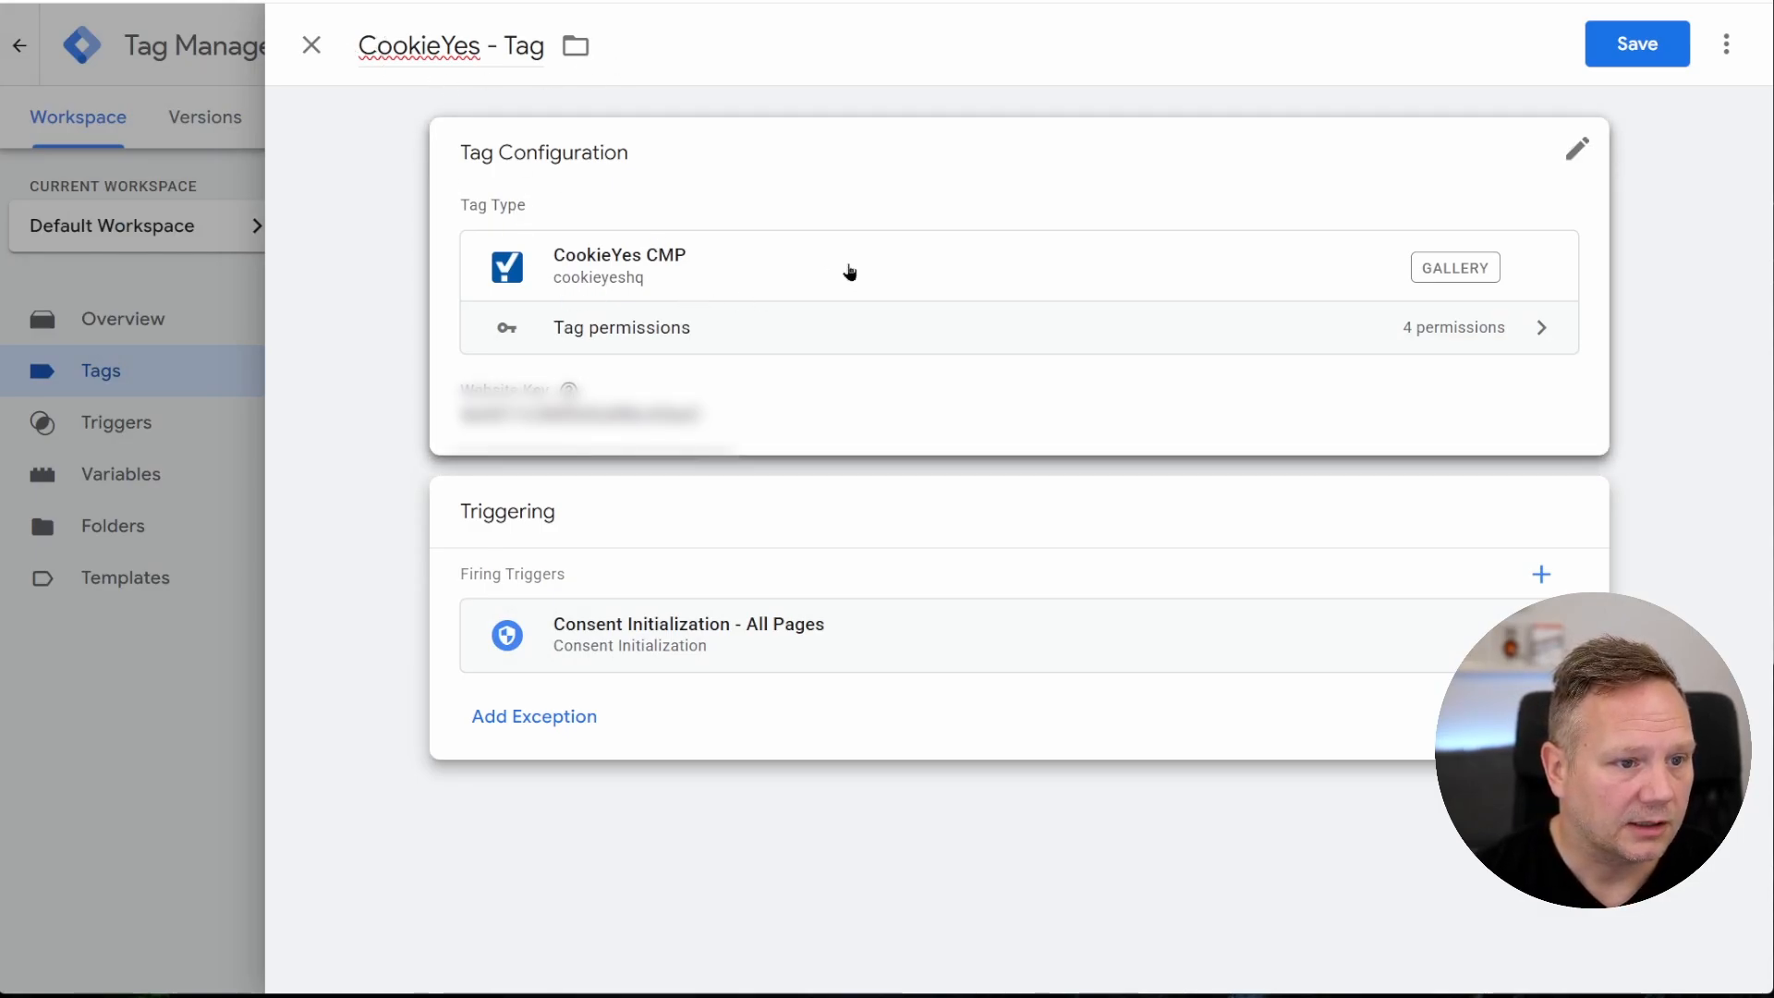
{"action": "left_click", "coordinate": [1651, 55]}
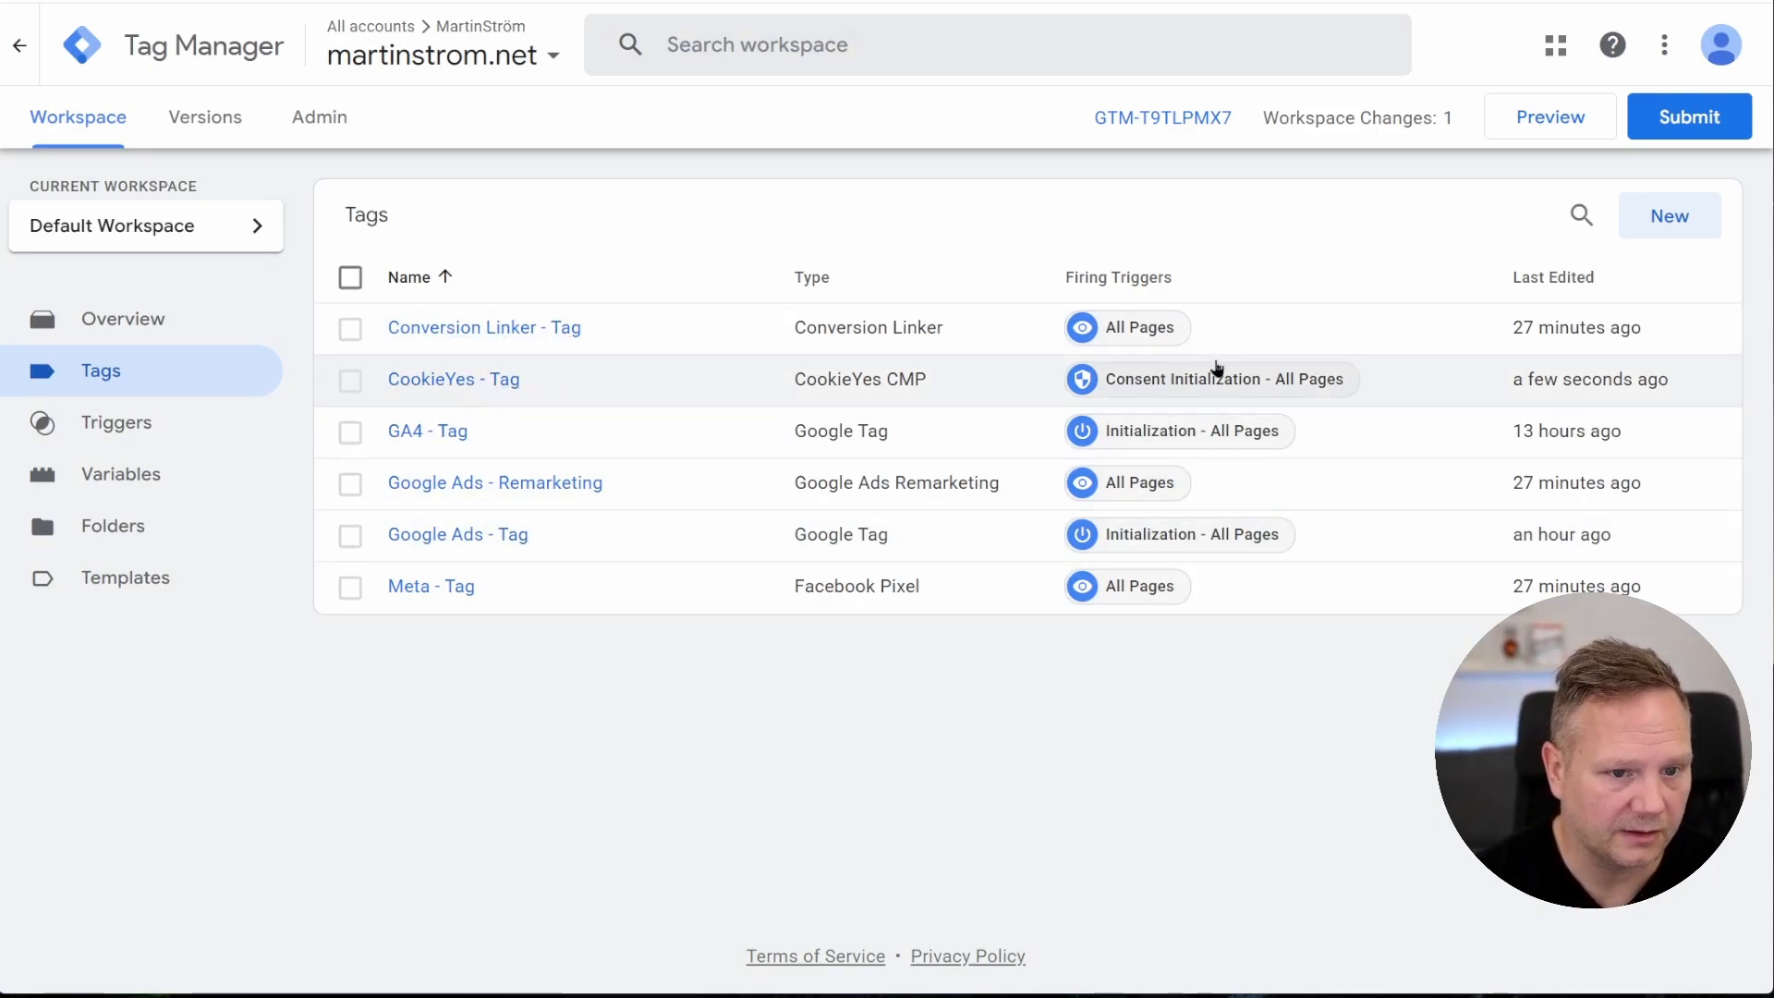
Submit and publish the workspace changes with the CookieYes tag, leaving the version name and description empty
{"action": "left_click_drag", "start_coordinate": [508, 381], "coordinate": [454, 391]}
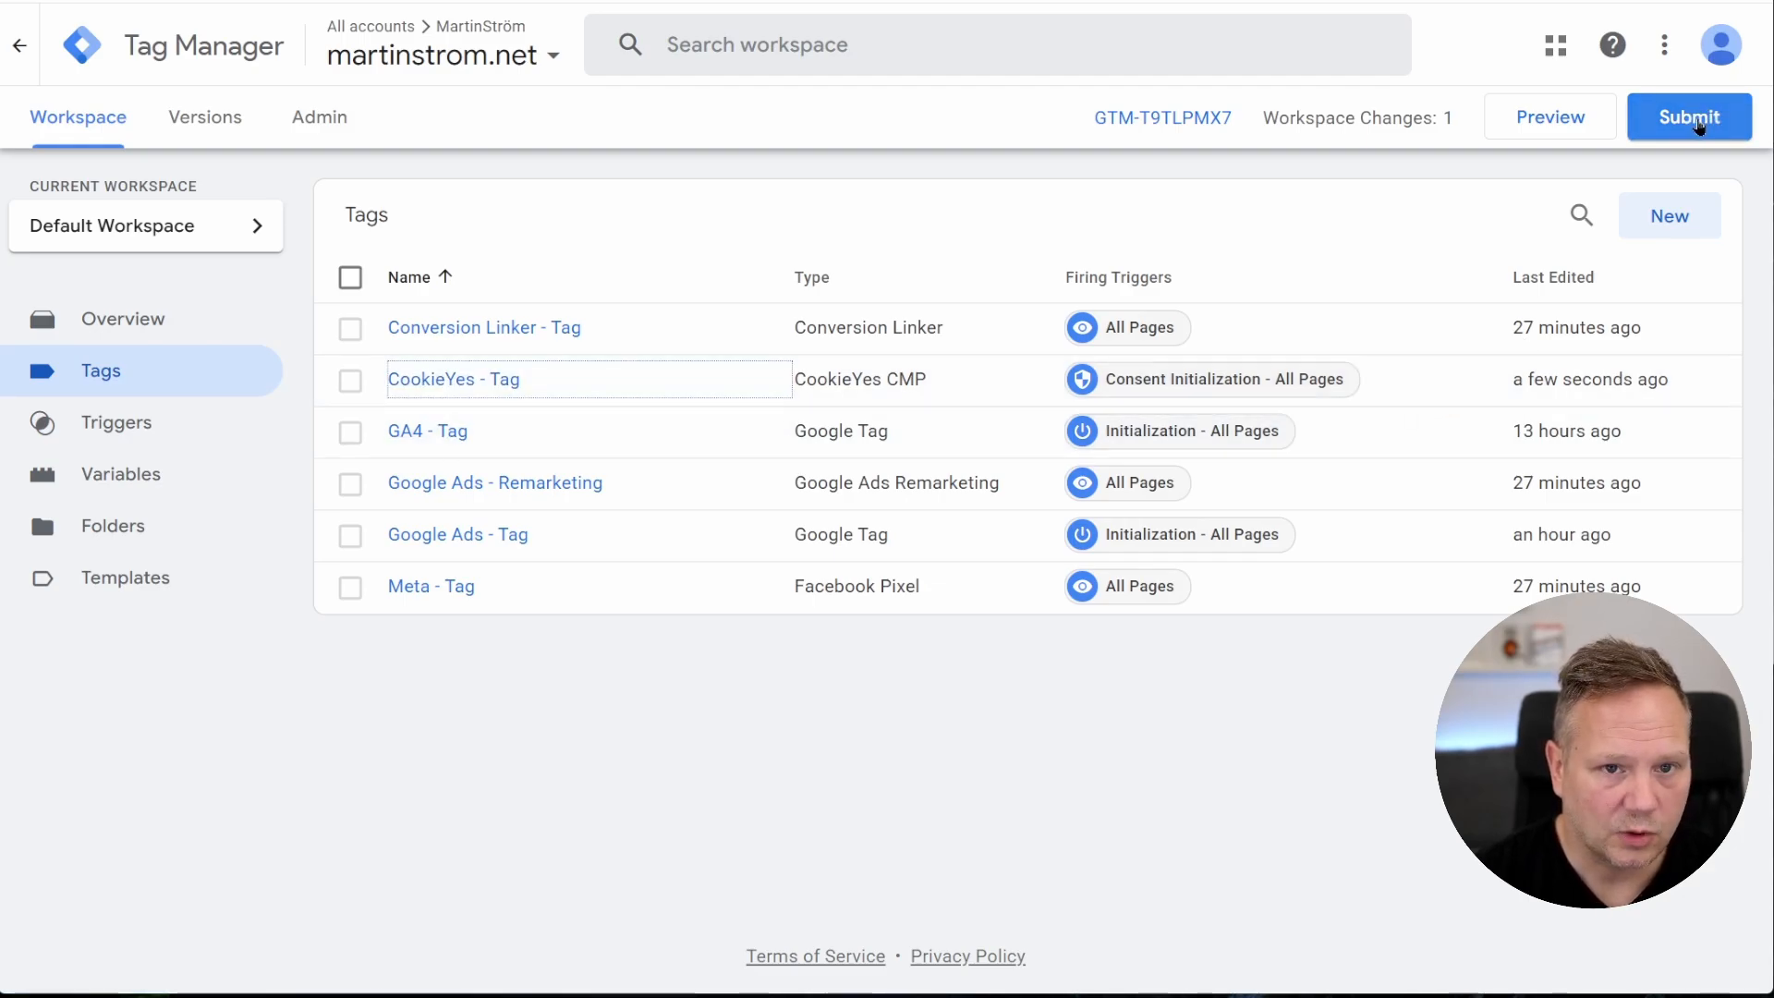
{"action": "left_click", "coordinate": [1689, 120]}
{"action": "left_click", "coordinate": [1694, 45]}
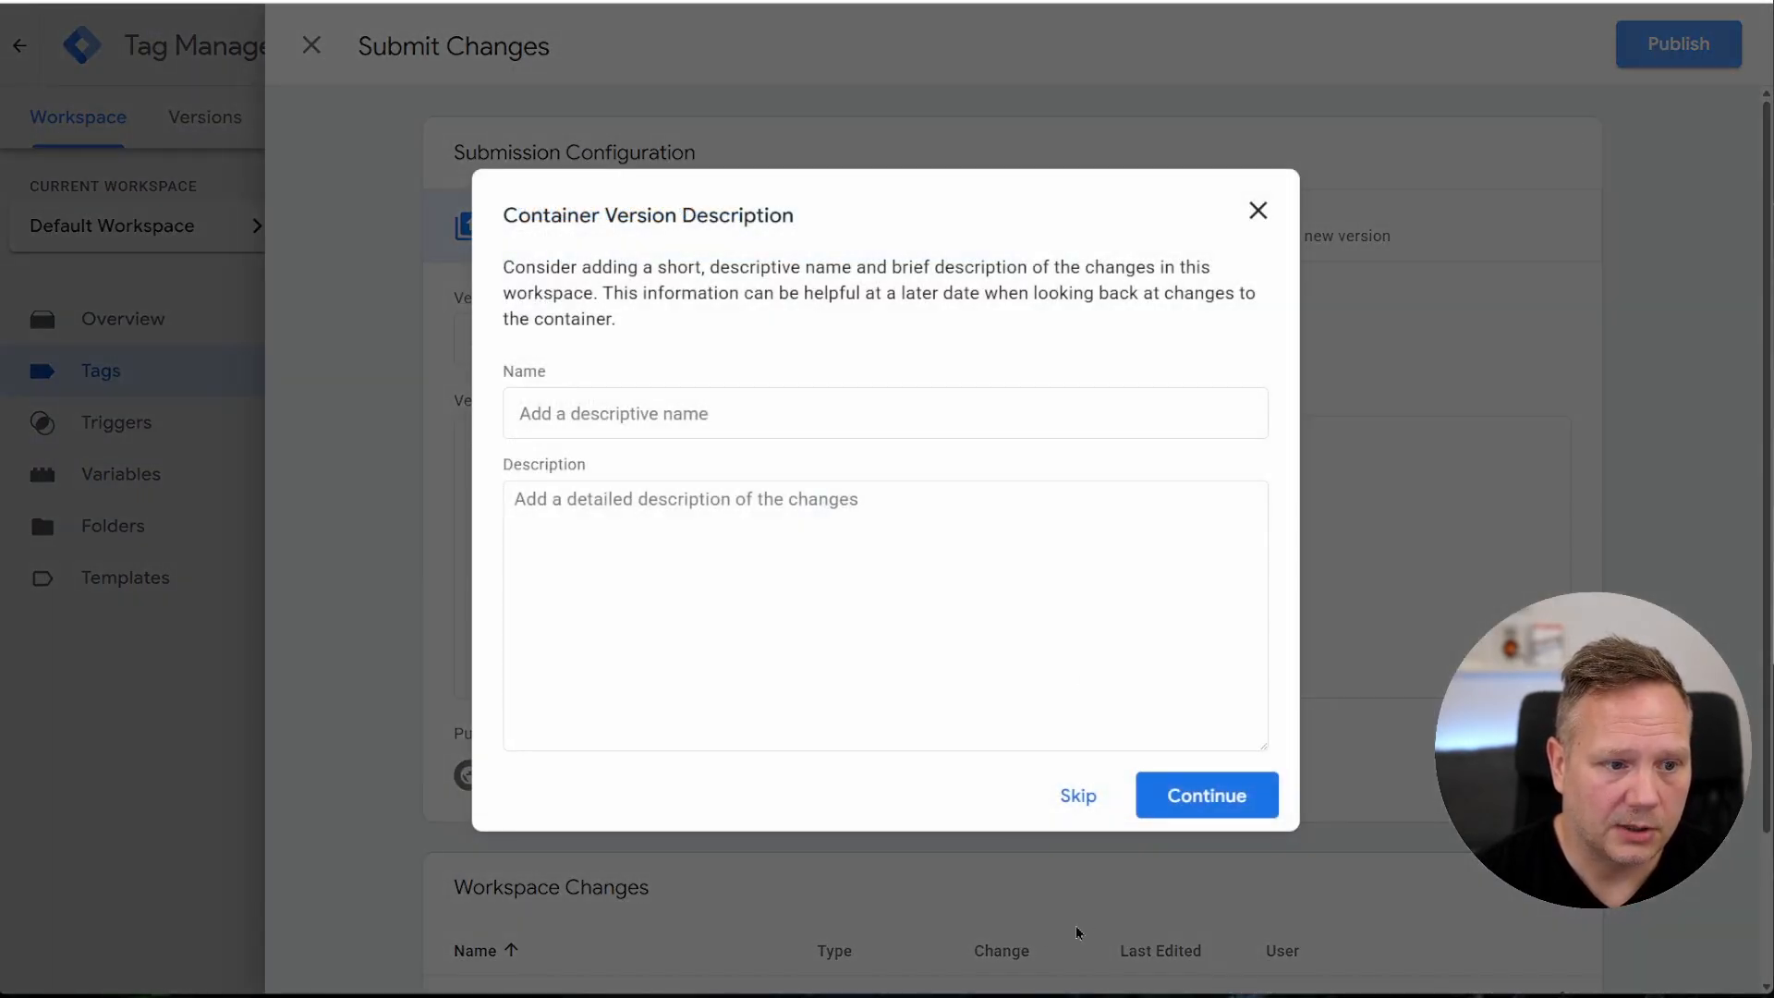
{"action": "left_click", "coordinate": [1208, 800]}
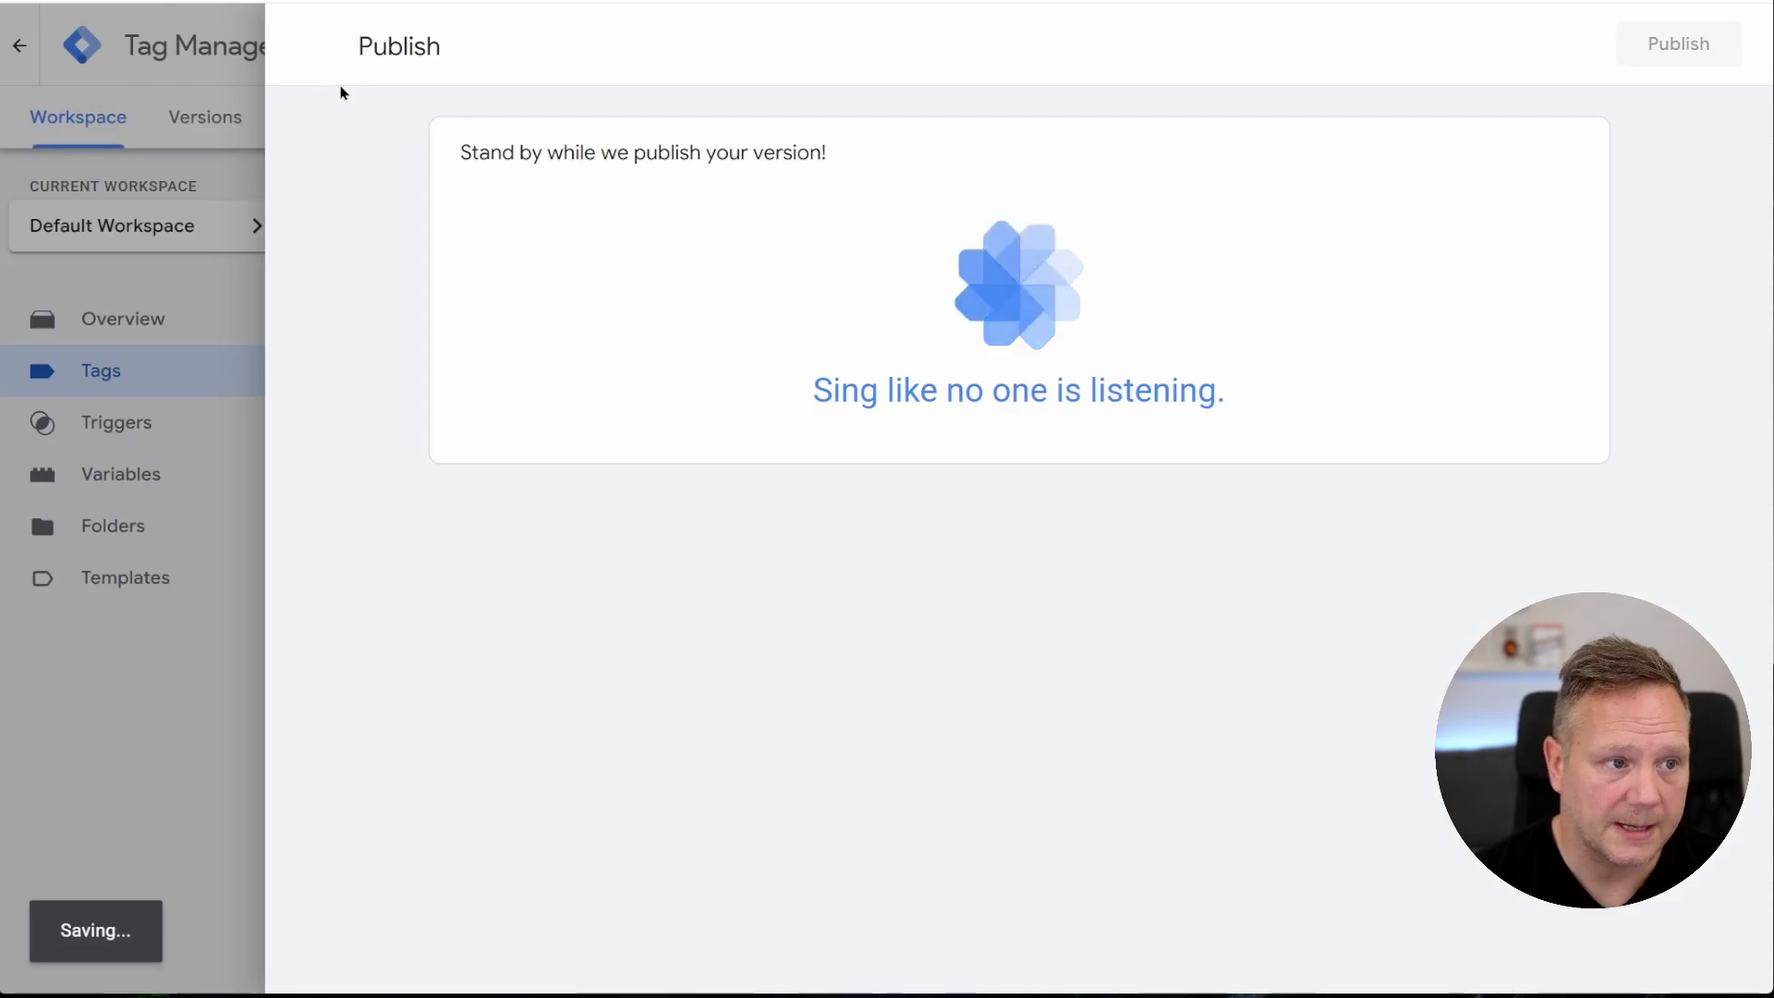
{"action": "left_click", "coordinate": [313, 47]}
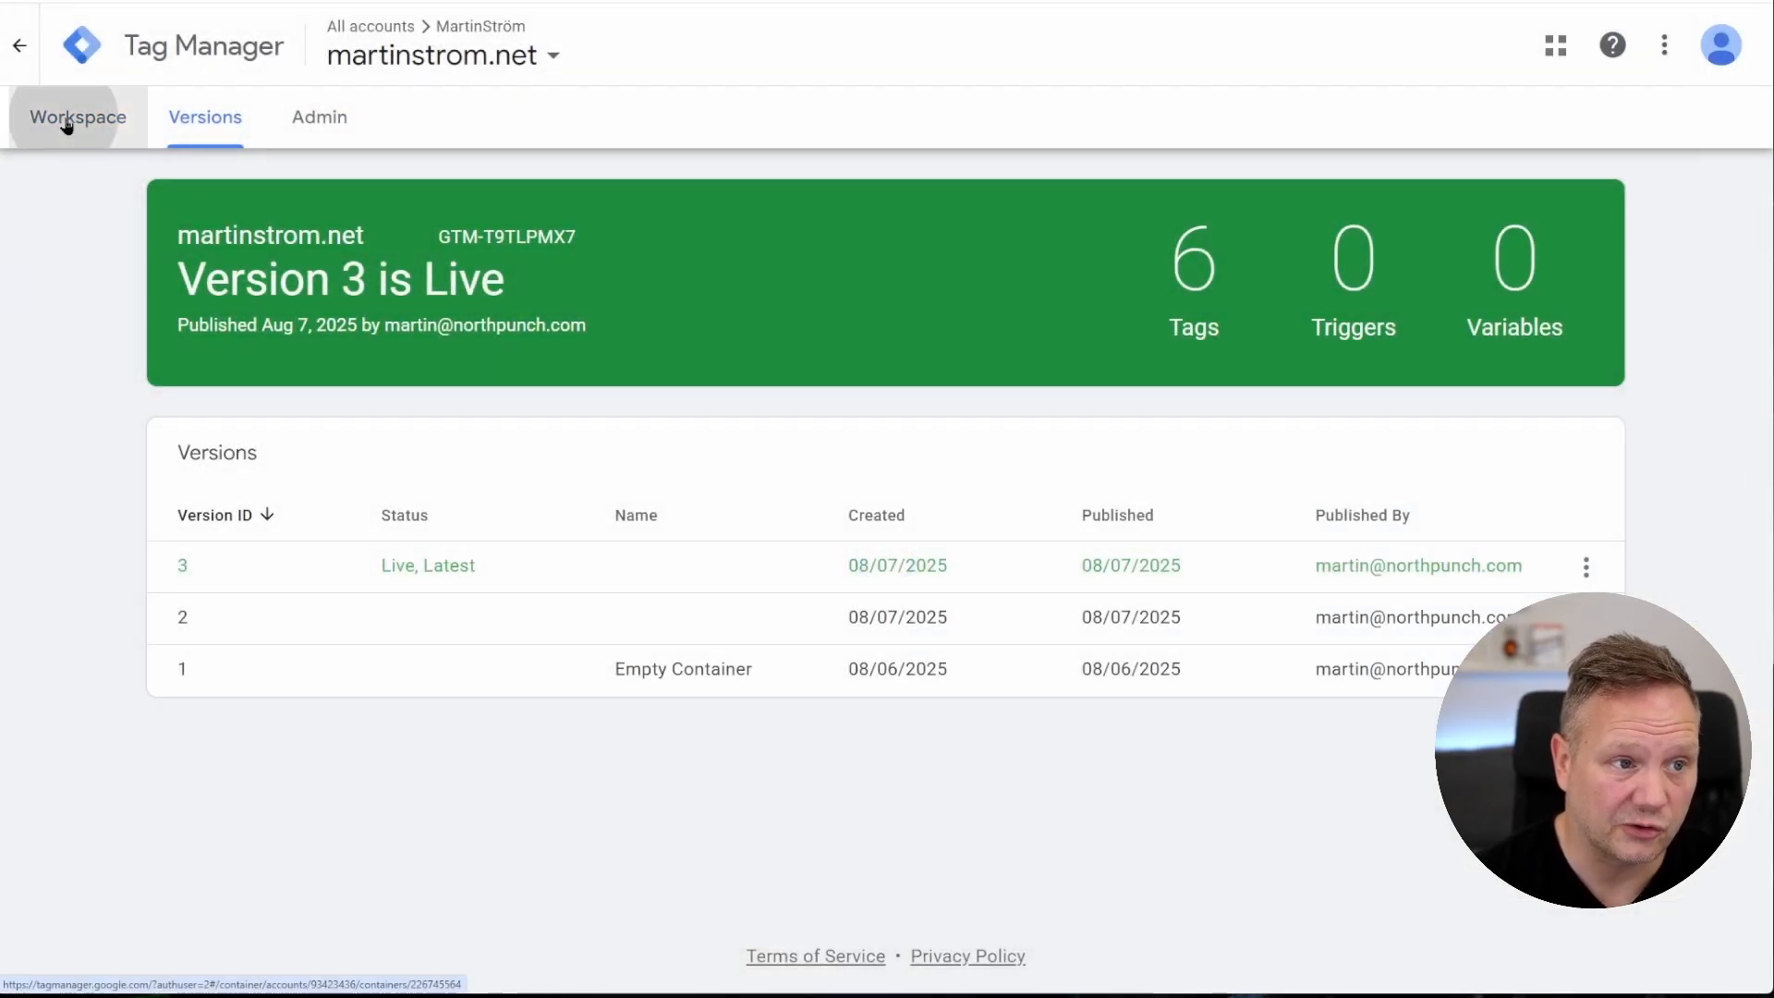
Return to the workspace, open the container's installation code, and copy the snippet for the page head
{"action": "left_click", "coordinate": [69, 123]}
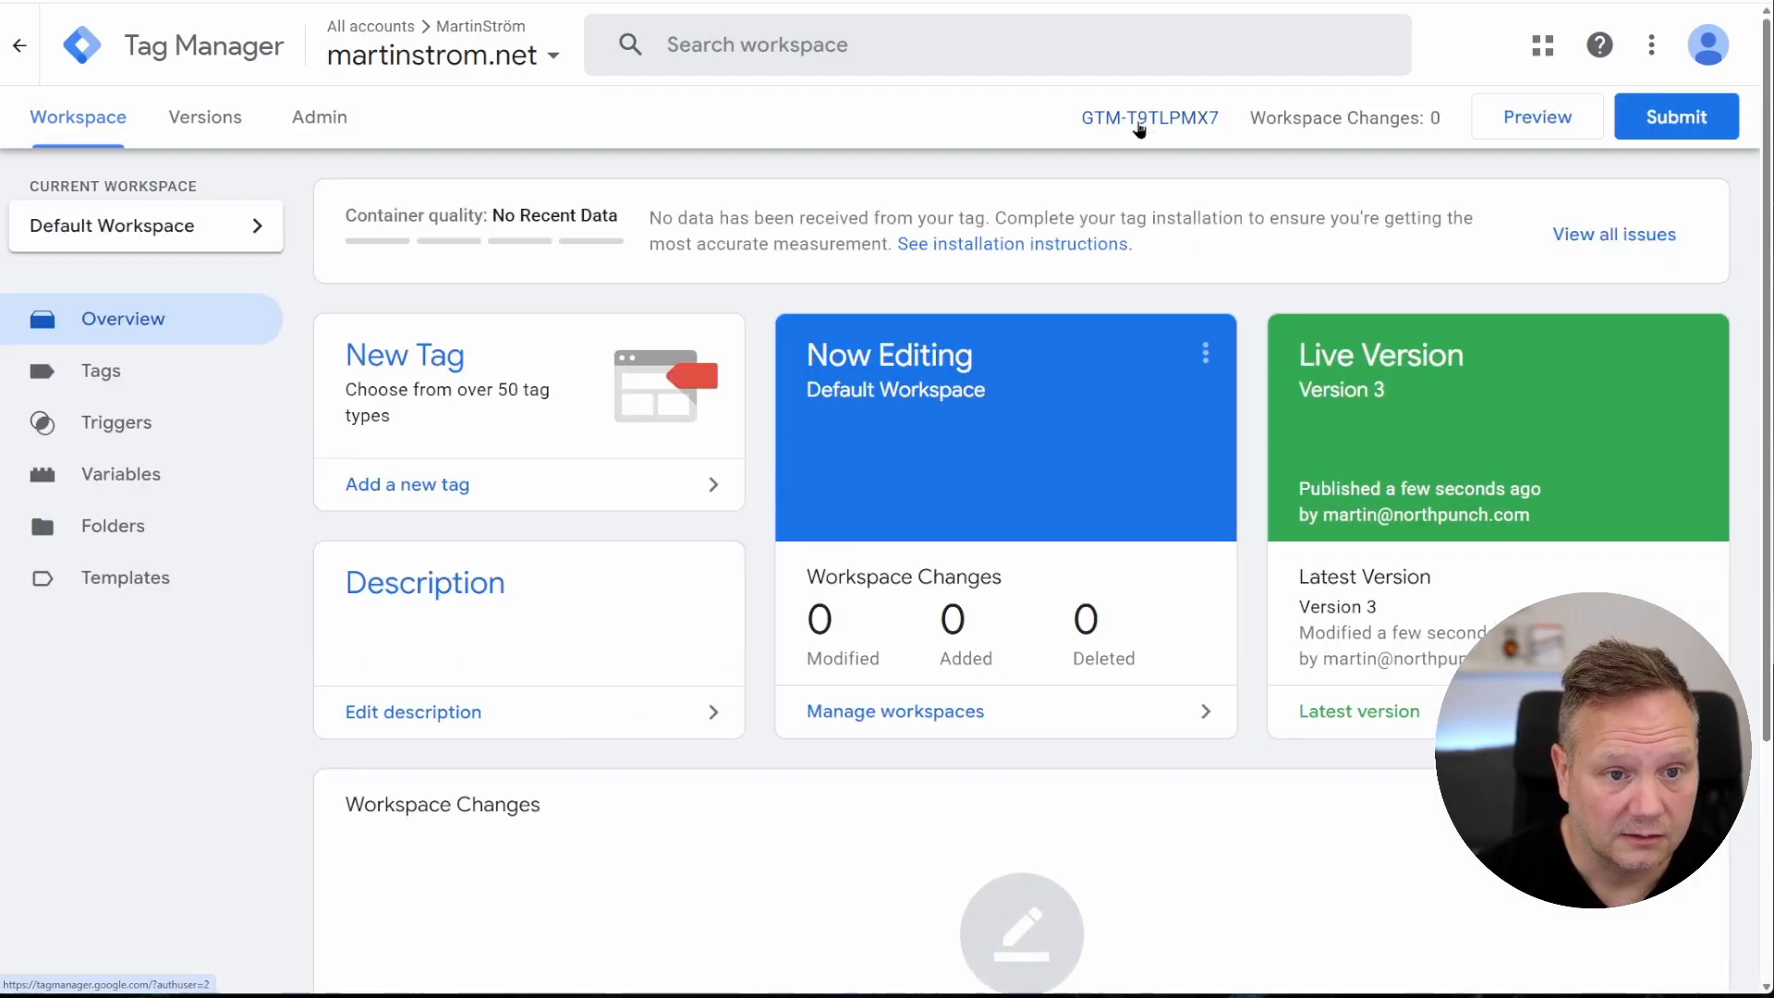
{"action": "left_click", "coordinate": [1144, 125]}
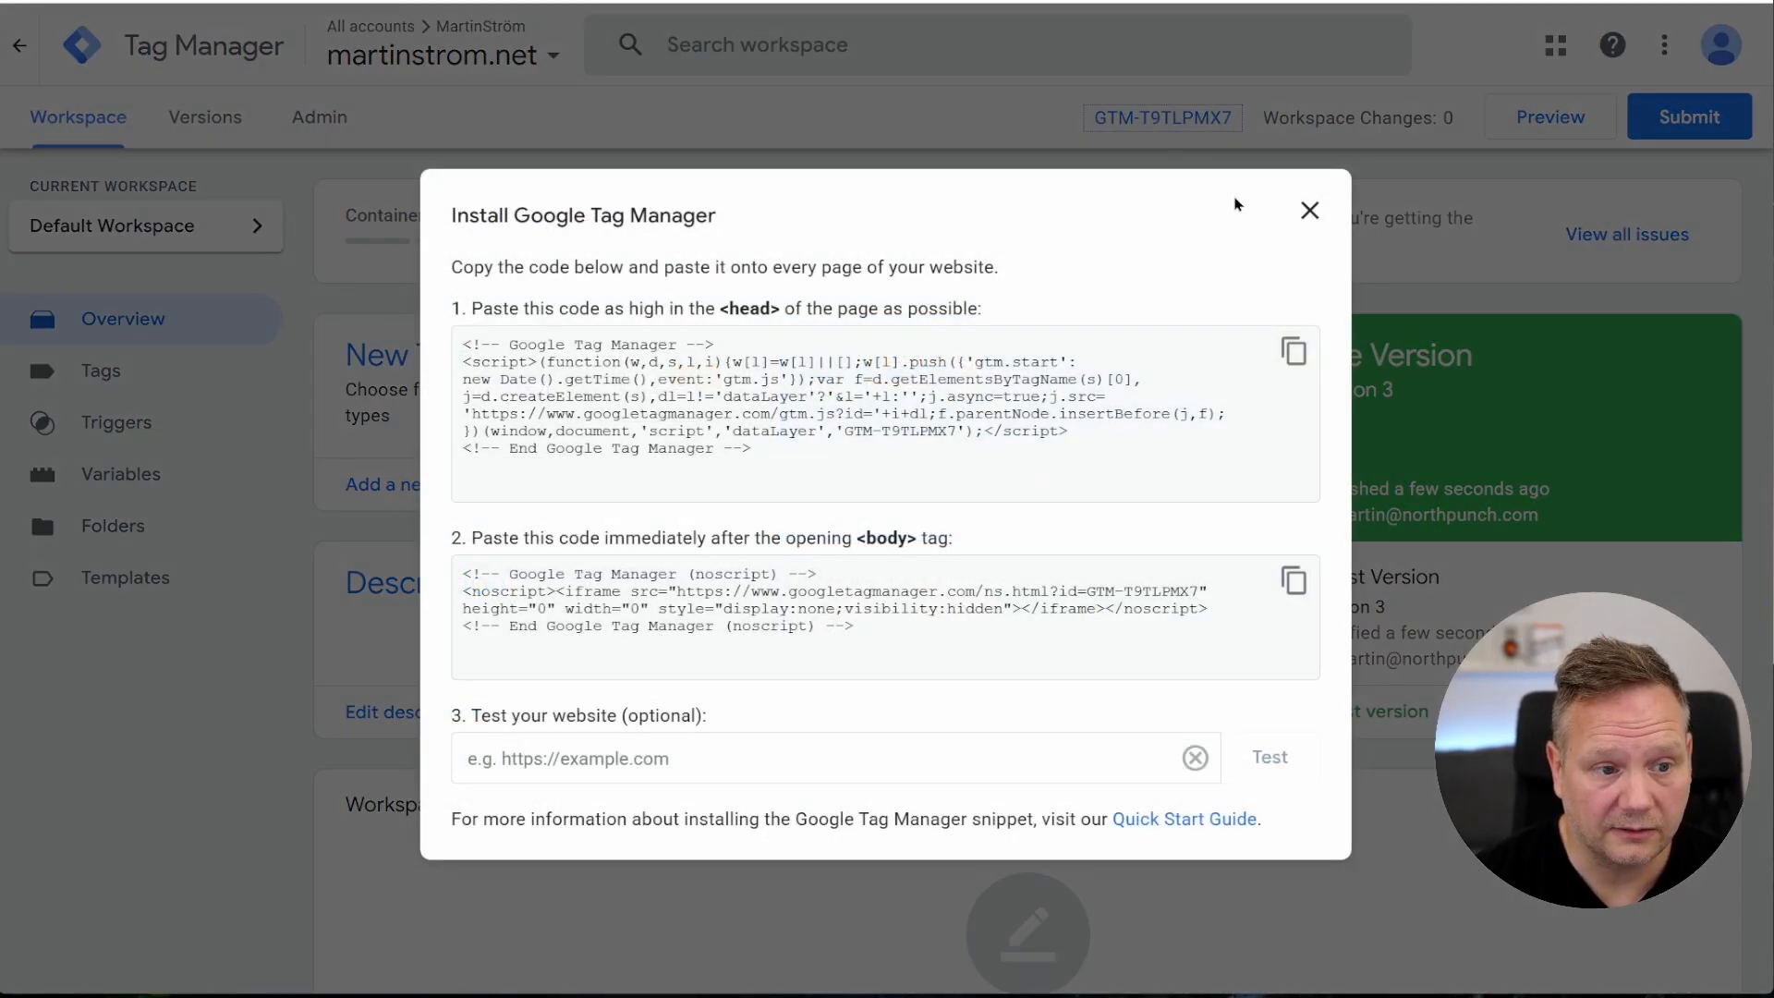
{"action": "left_click", "coordinate": [1281, 351]}
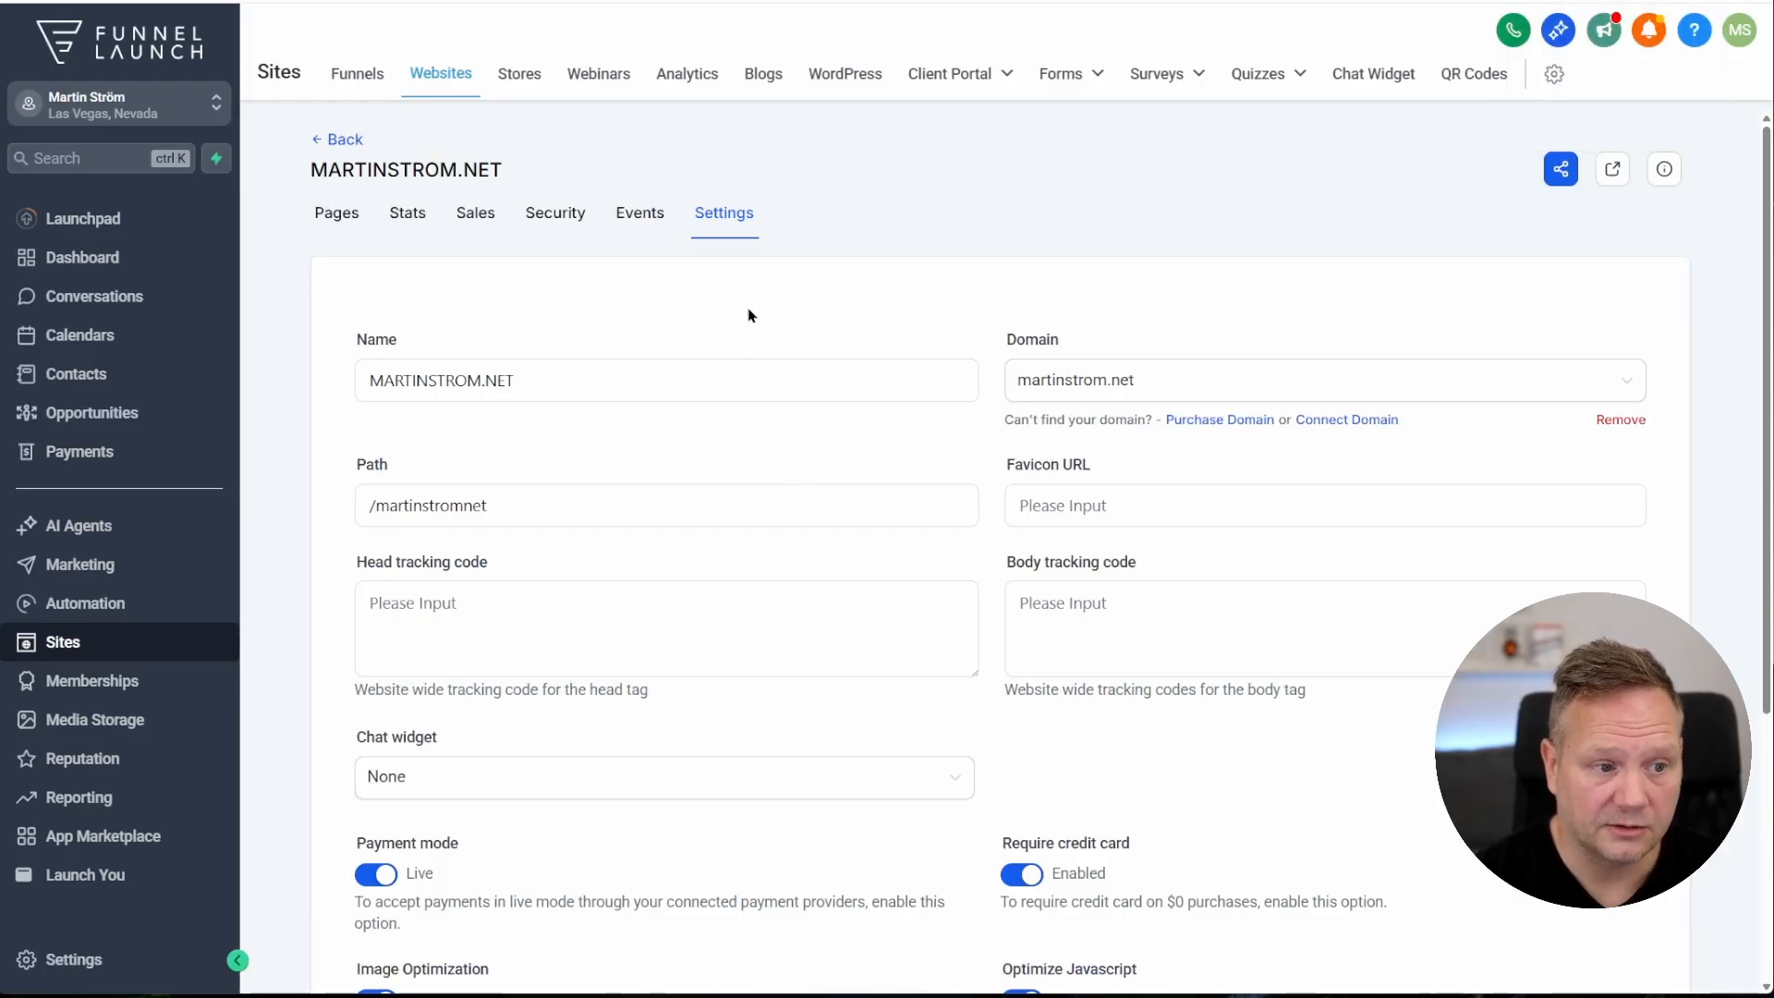
{"action": "scroll", "coordinate": [735, 337], "scroll_direction": "down", "scroll_amount": 3}
{"action": "left_click", "coordinate": [466, 365]}
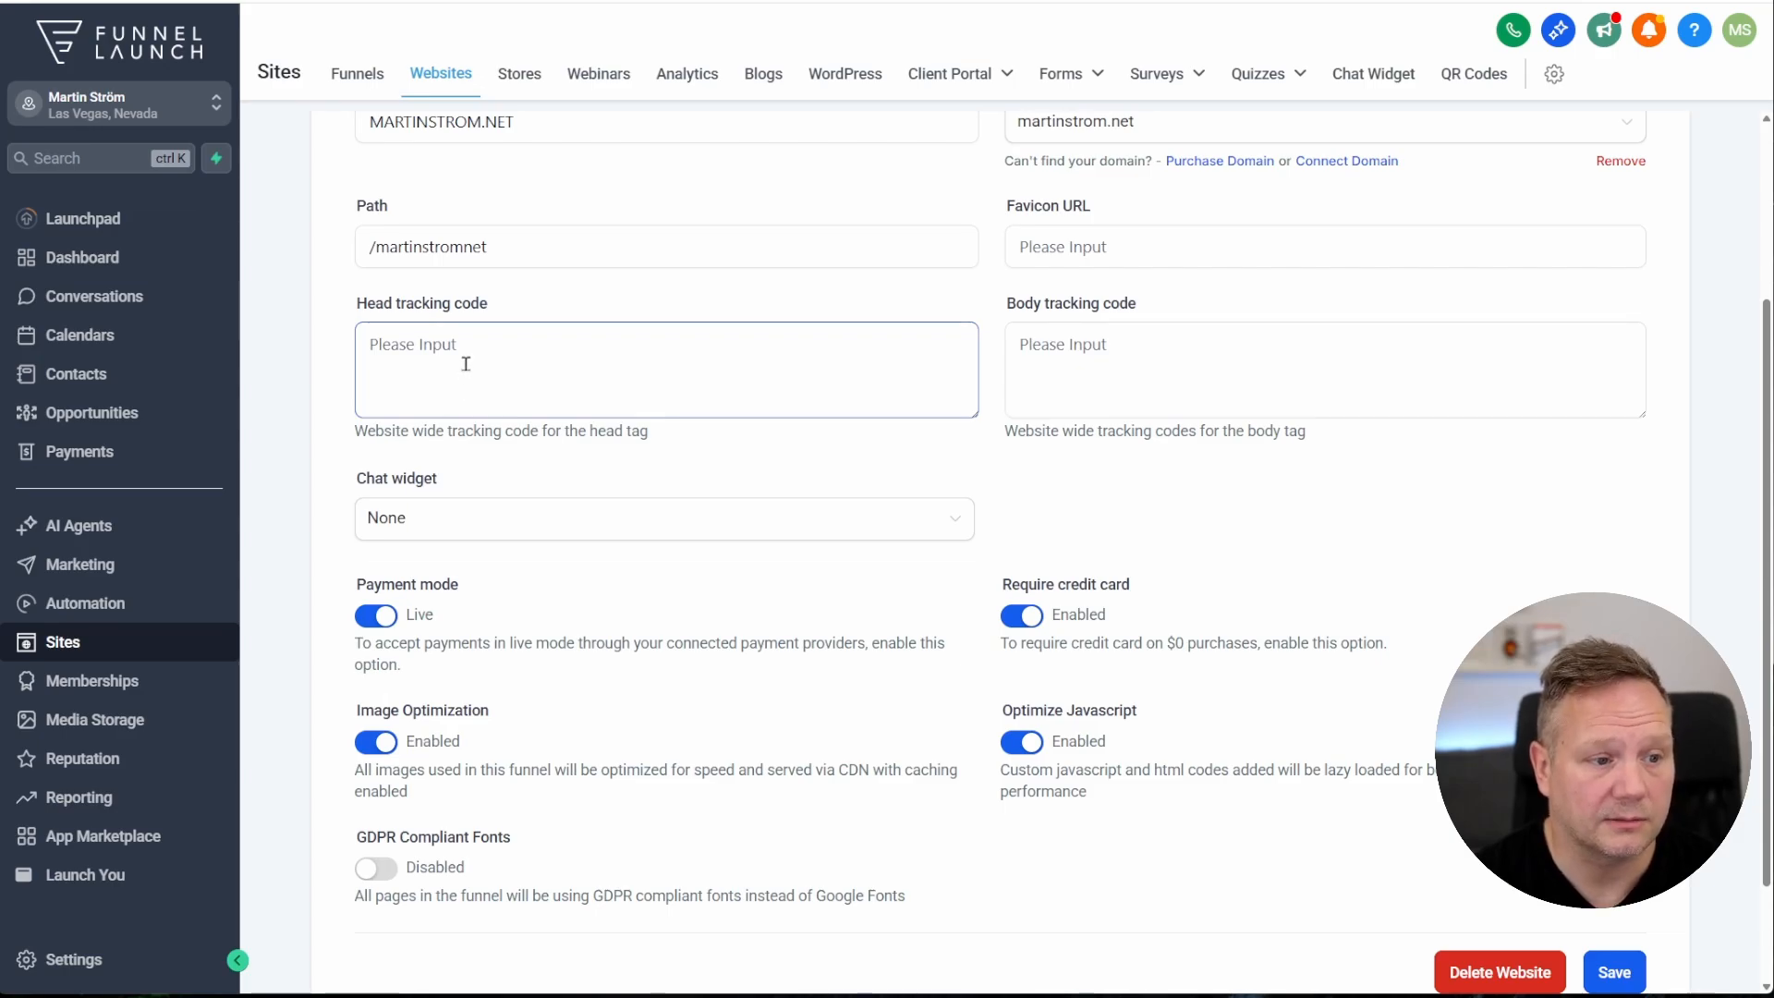
{"action": "left_click", "coordinate": [498, 363]}
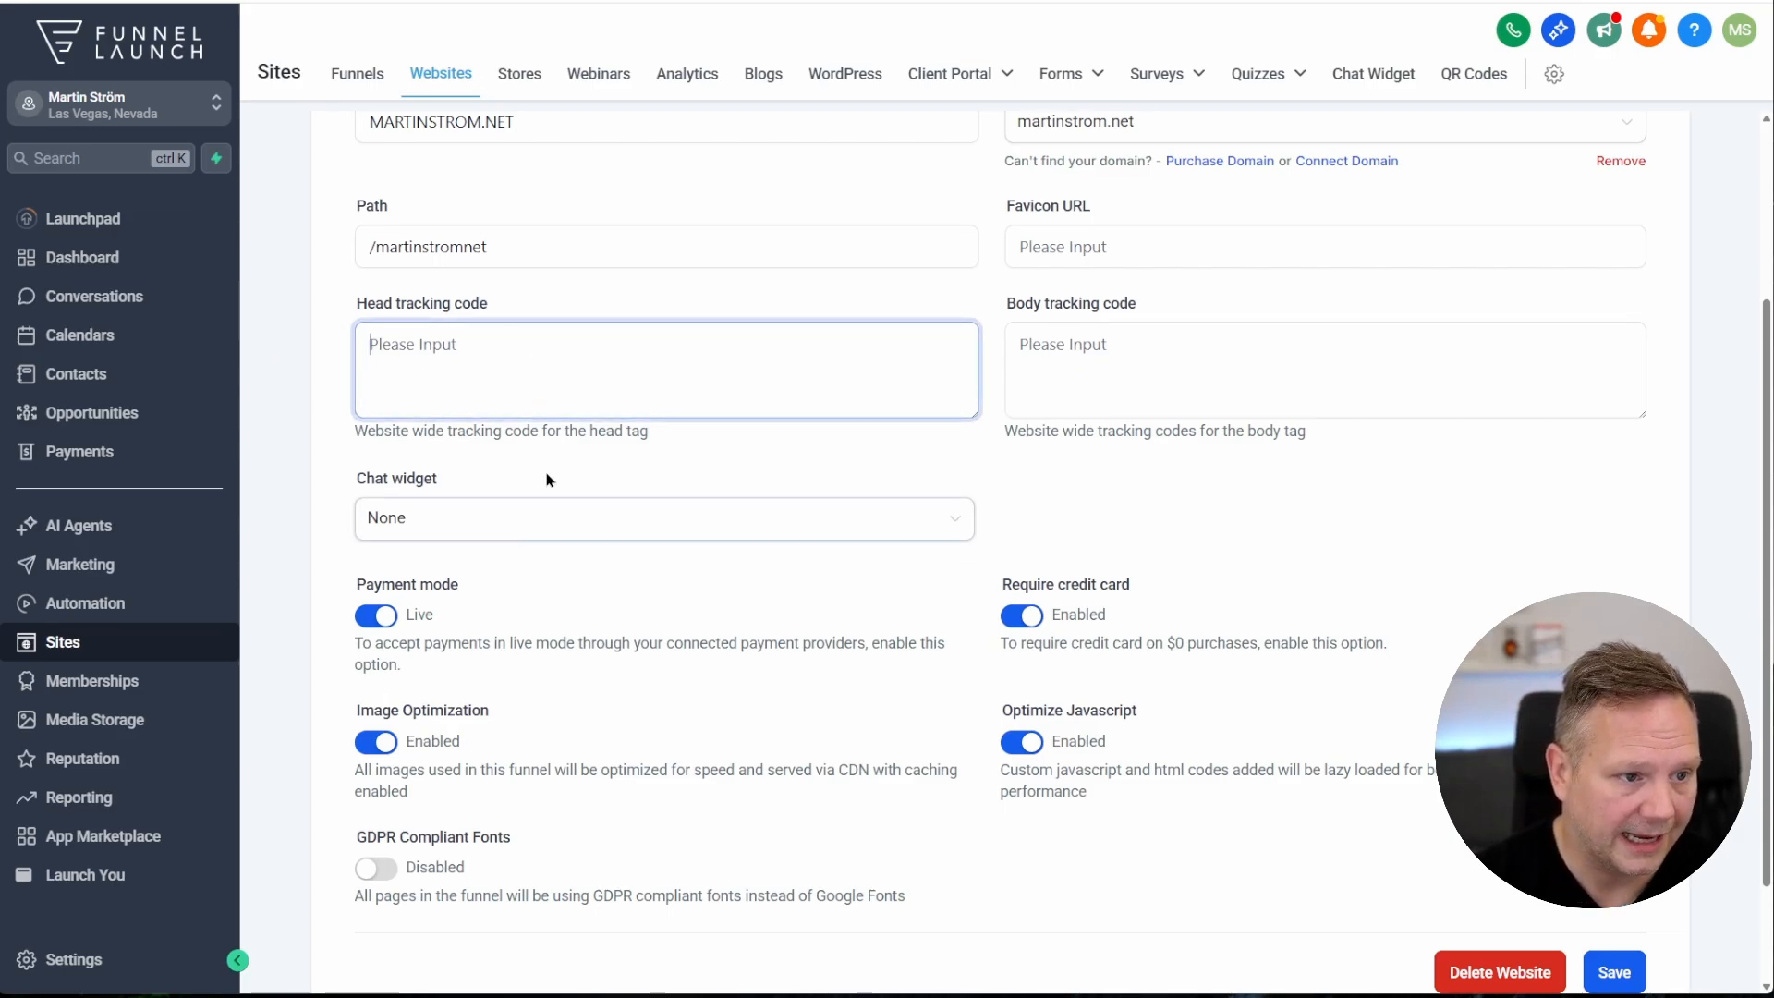
{"action": "scroll", "coordinate": [546, 475], "scroll_direction": "up", "scroll_amount": 3}
{"action": "left_click", "coordinate": [319, 146]}
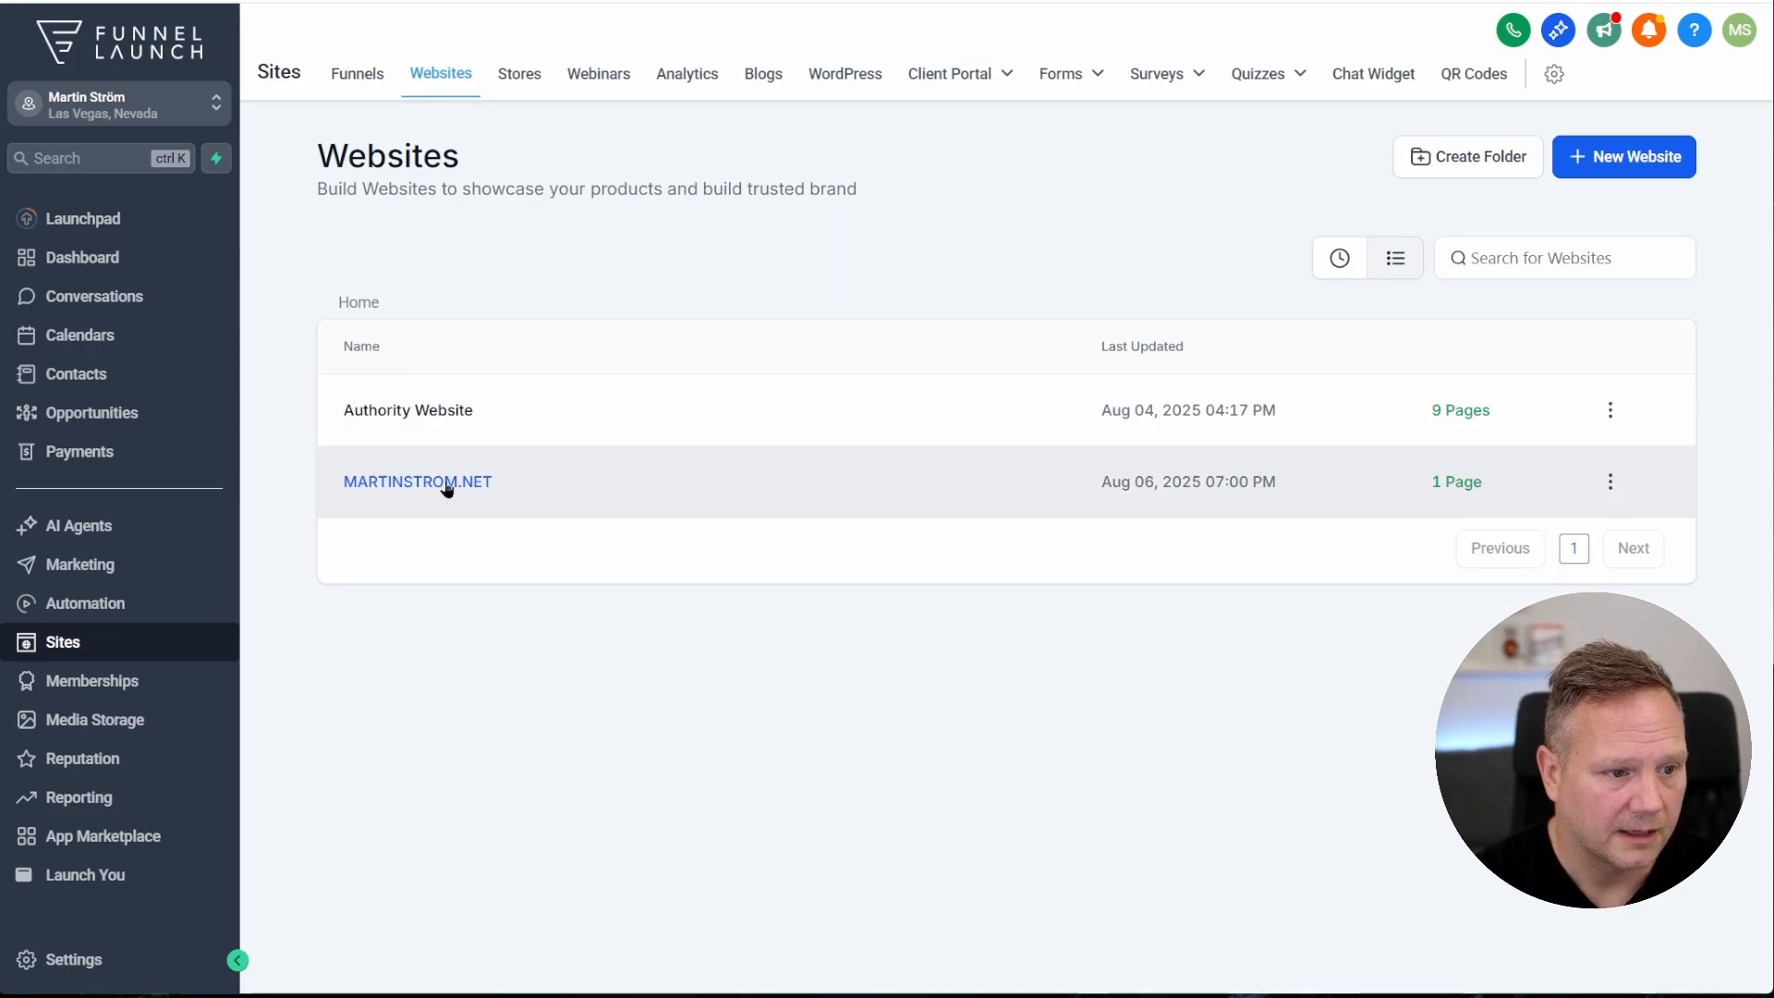
{"action": "left_click", "coordinate": [448, 488]}
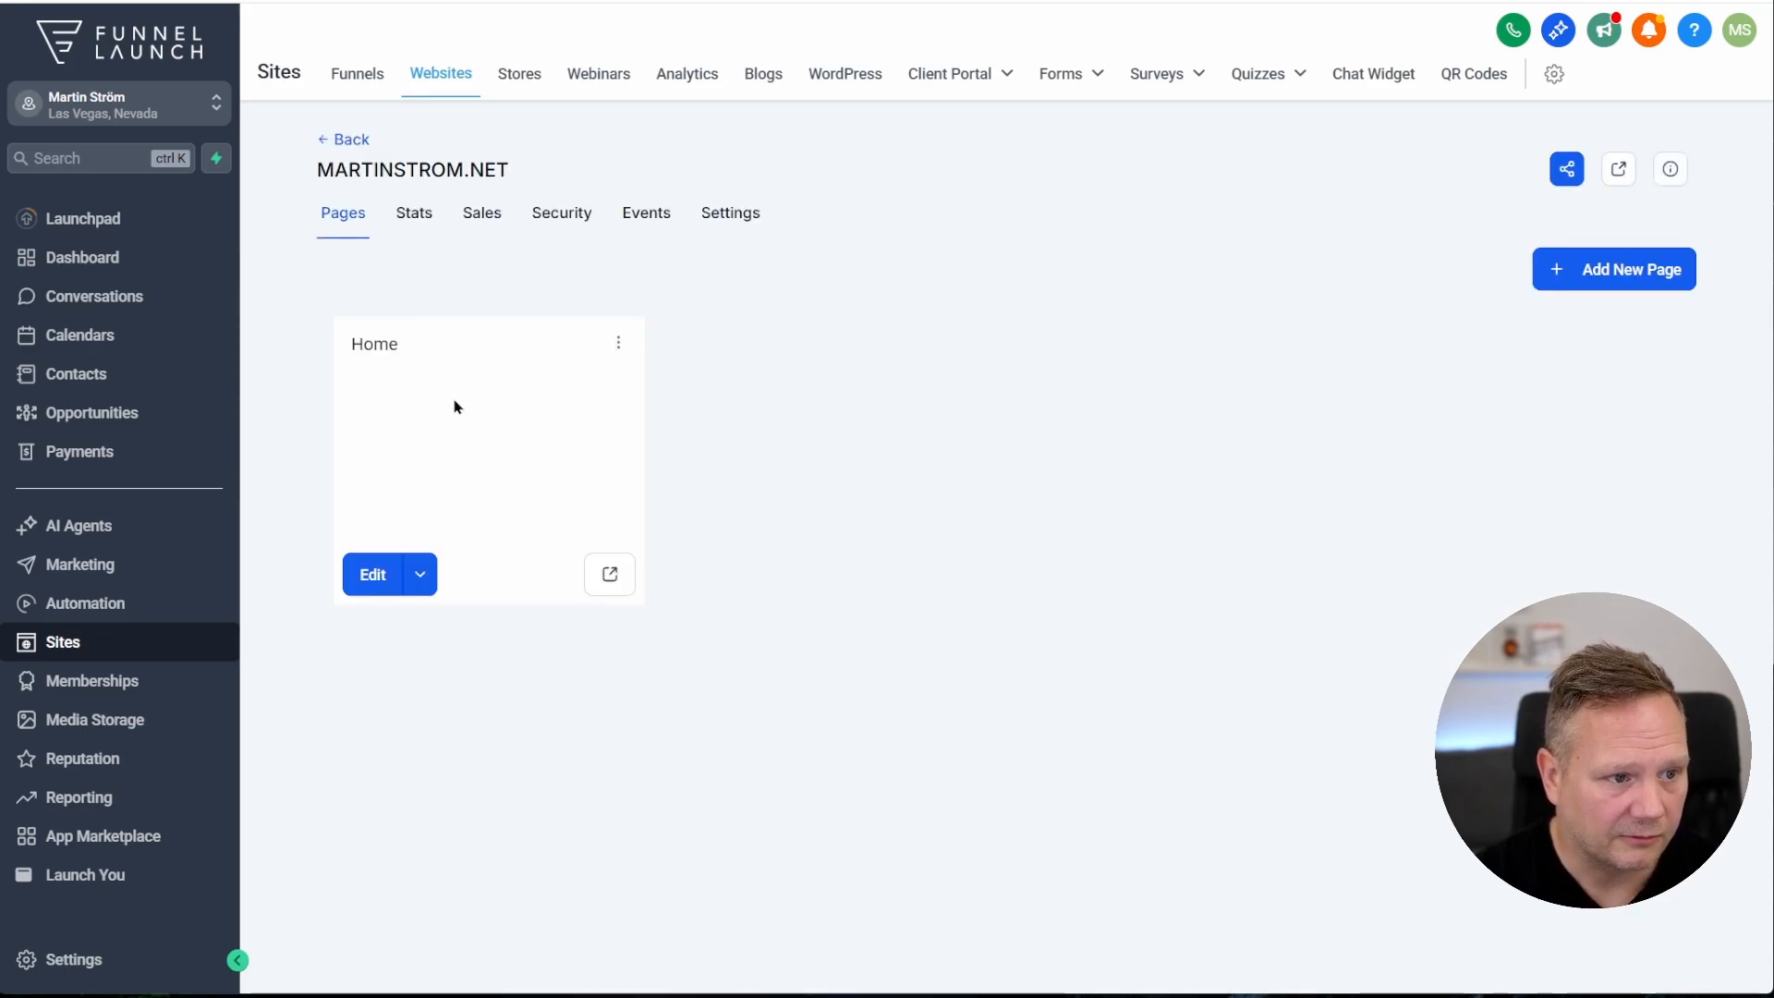
{"action": "left_click", "coordinate": [745, 220]}
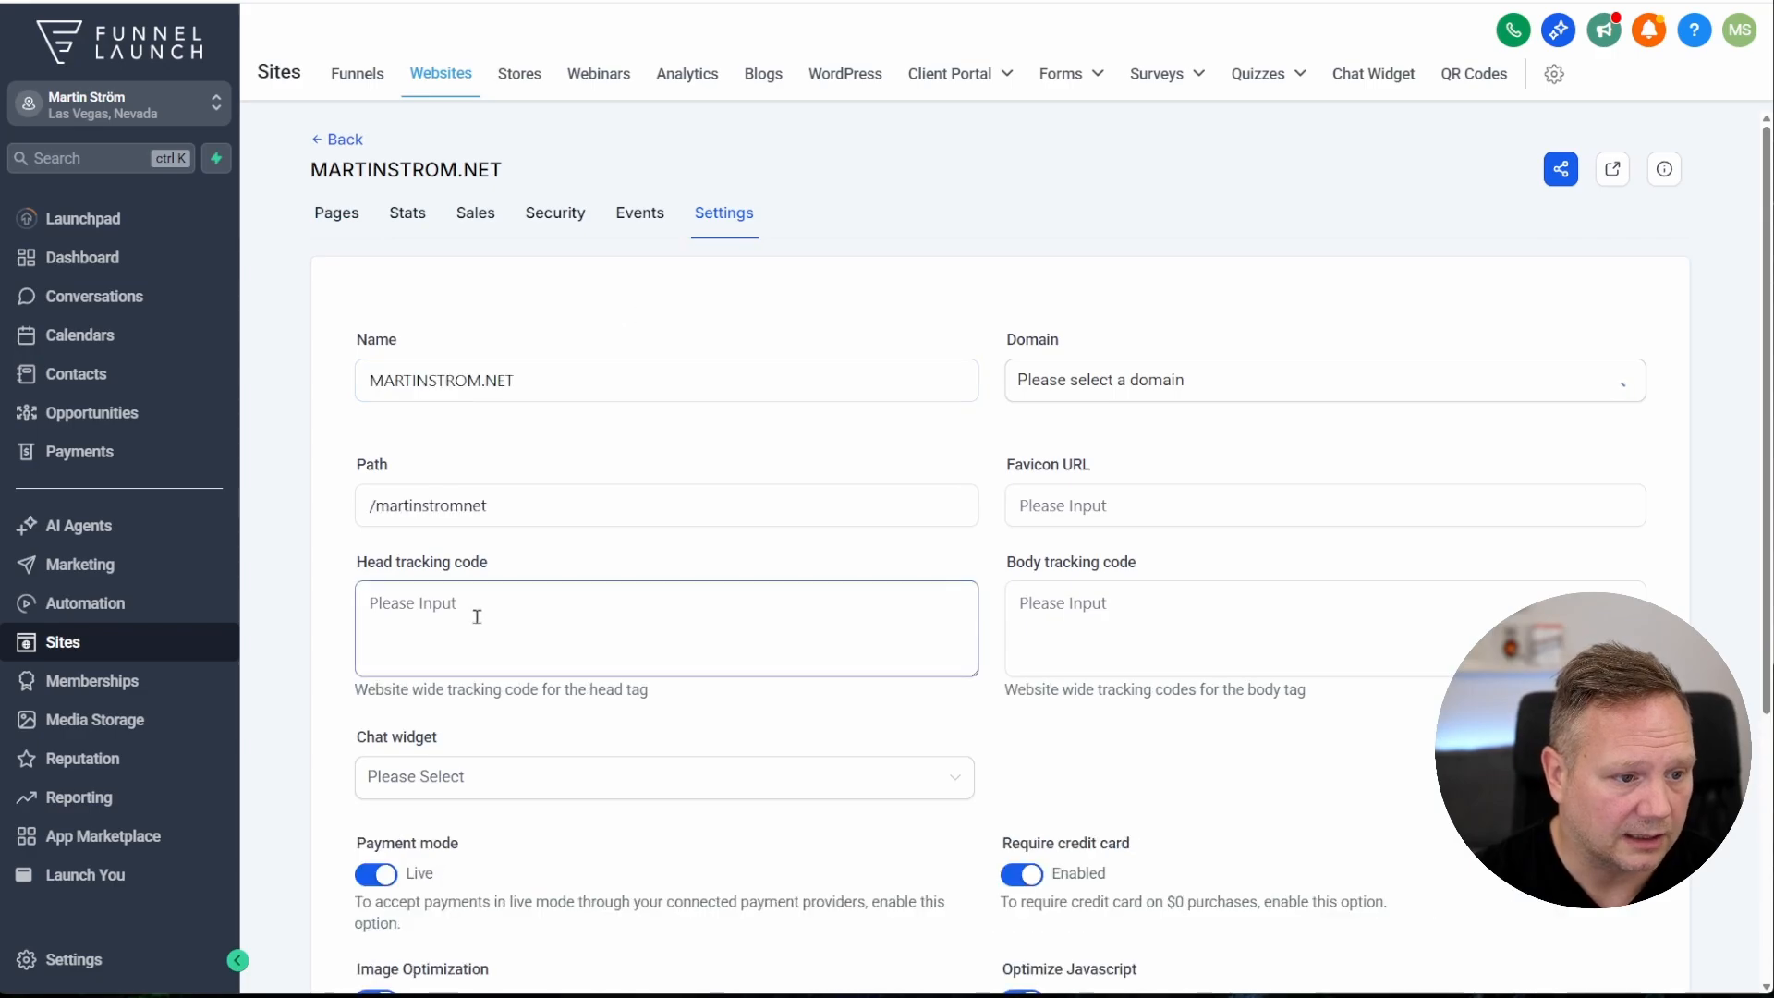
Paste the copied head snippet into the website's head tracking code, then switch to Tag Manager and copy the body snippet
{"action": "left_click", "coordinate": [486, 619]}
{"action": "key", "text": "ctrl+v"}
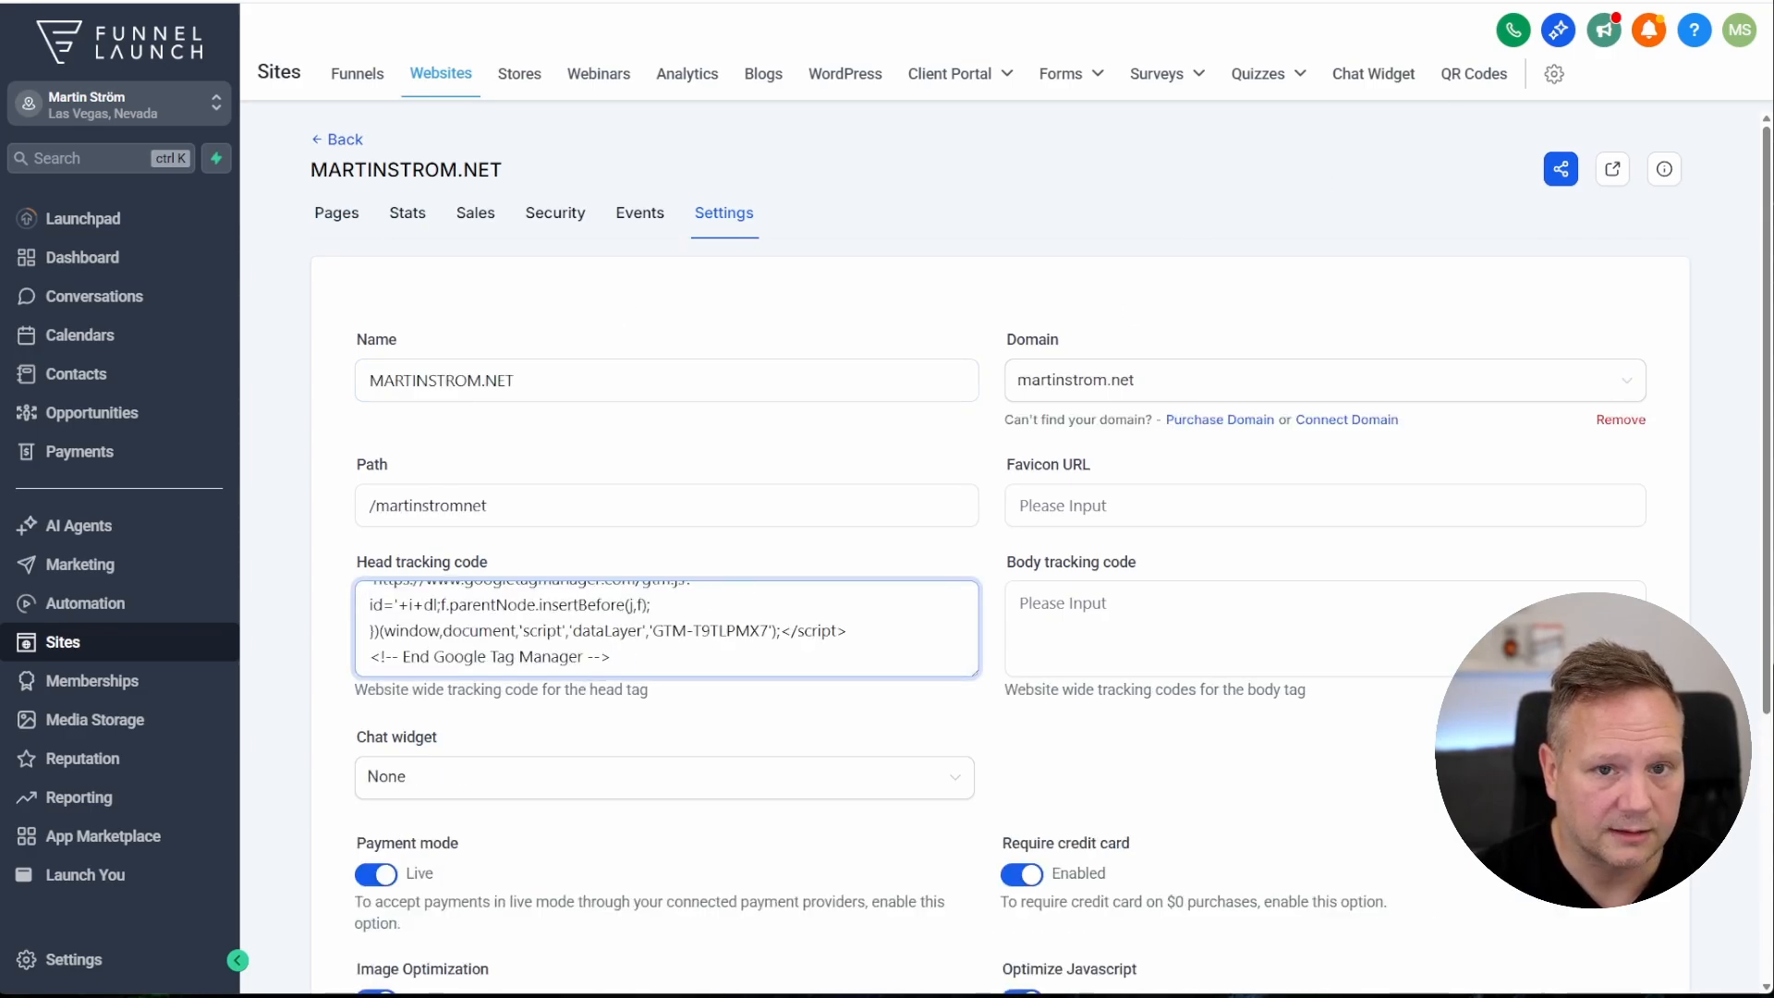
{"action": "key", "text": "alt+Tab"}
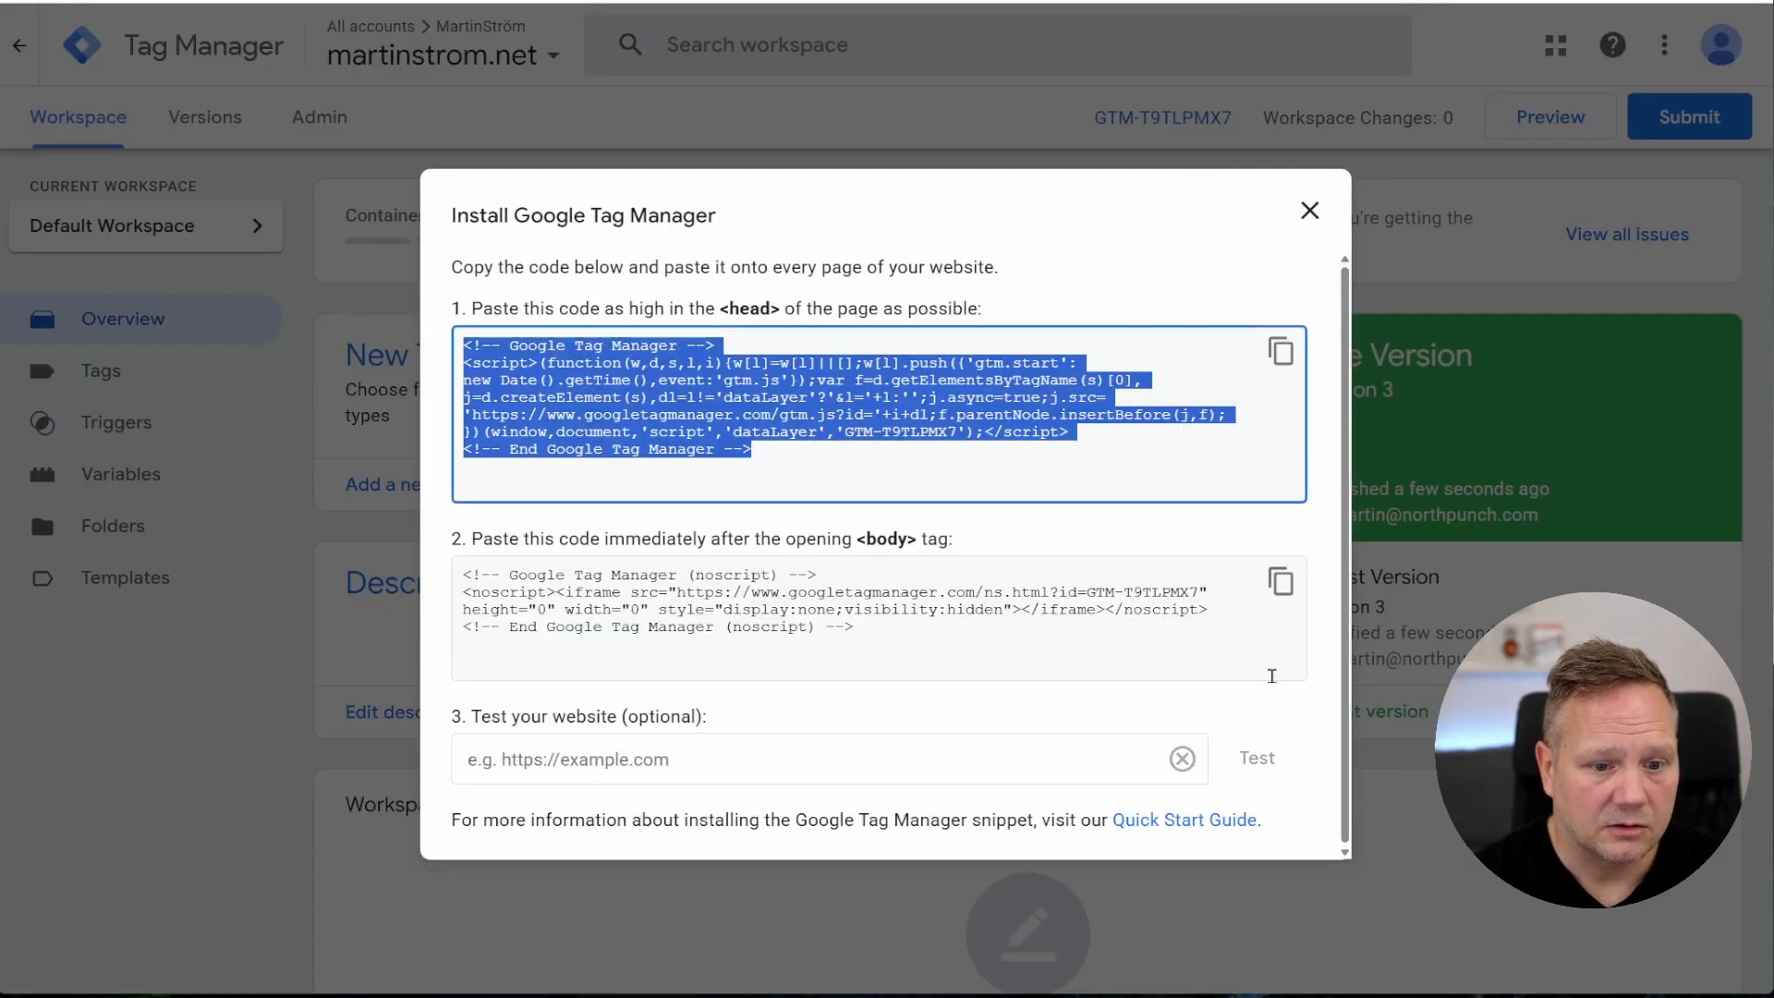
{"action": "left_click", "coordinate": [1281, 582]}
{"action": "left_click", "coordinate": [1281, 582]}
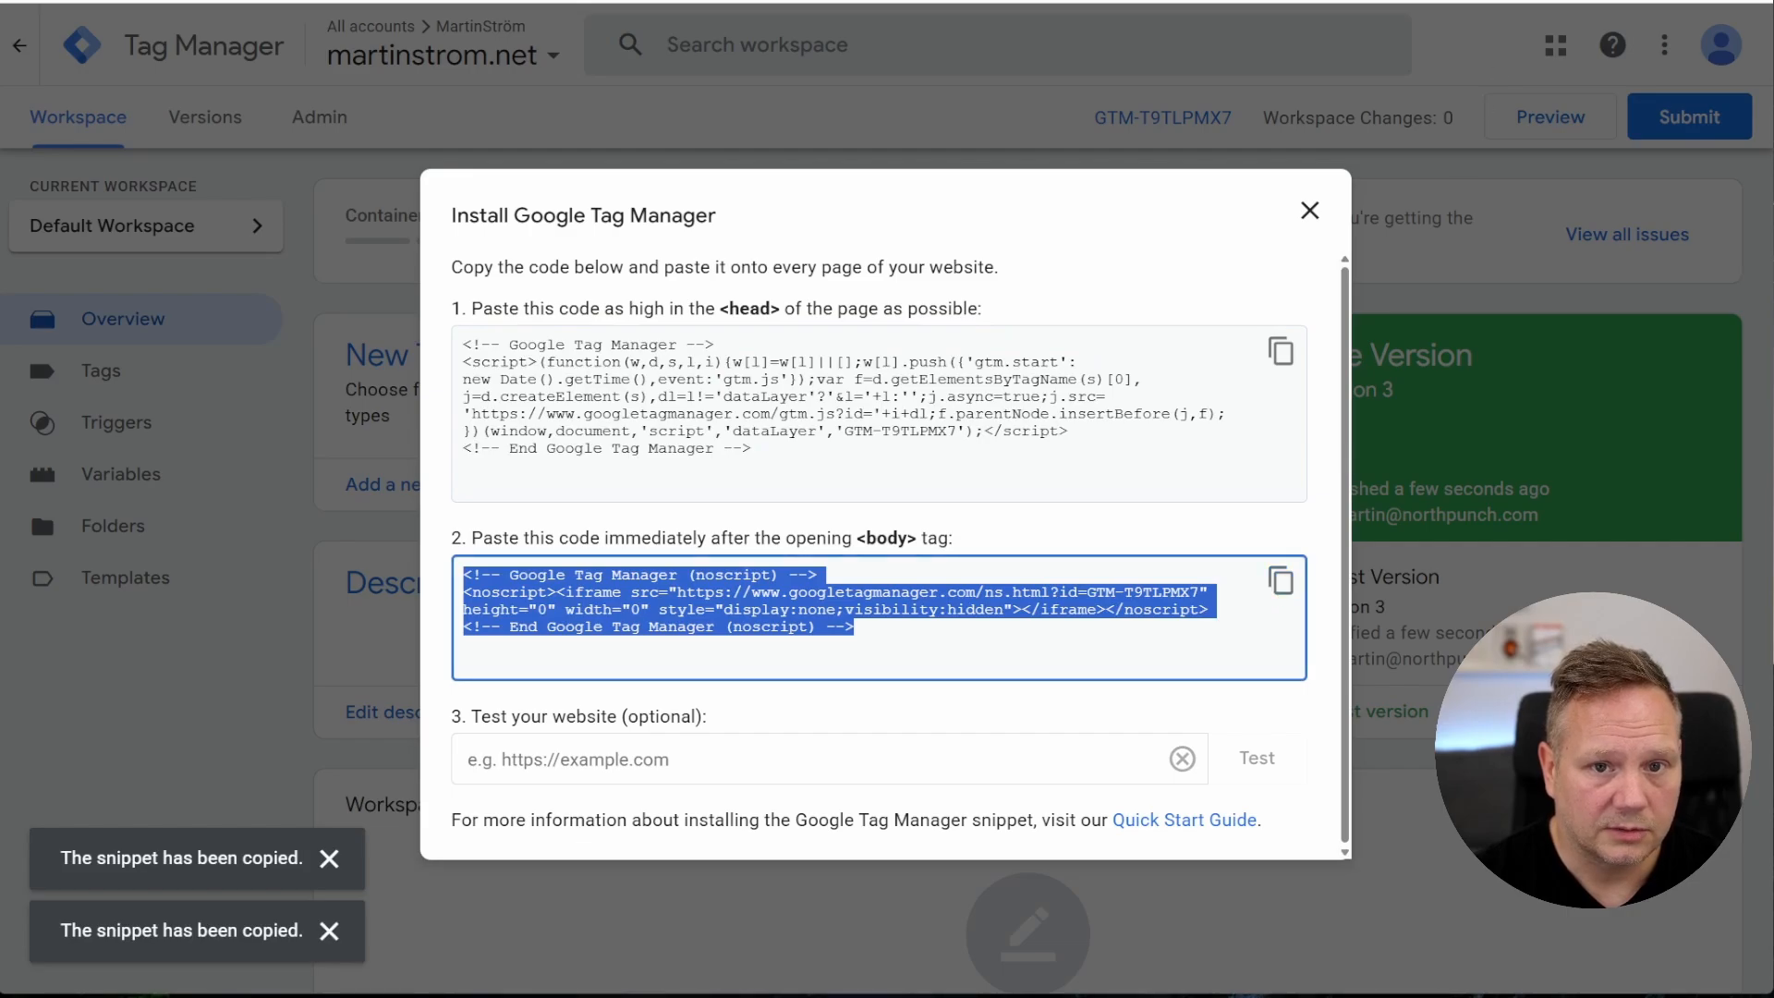
Switch back to Funnel Launch, paste the snippet into the MARTINSTROM.NET website's body tracking code, and save the settings
{"action": "key", "text": "alt+Tab"}
{"action": "left_click", "coordinate": [1046, 638]}
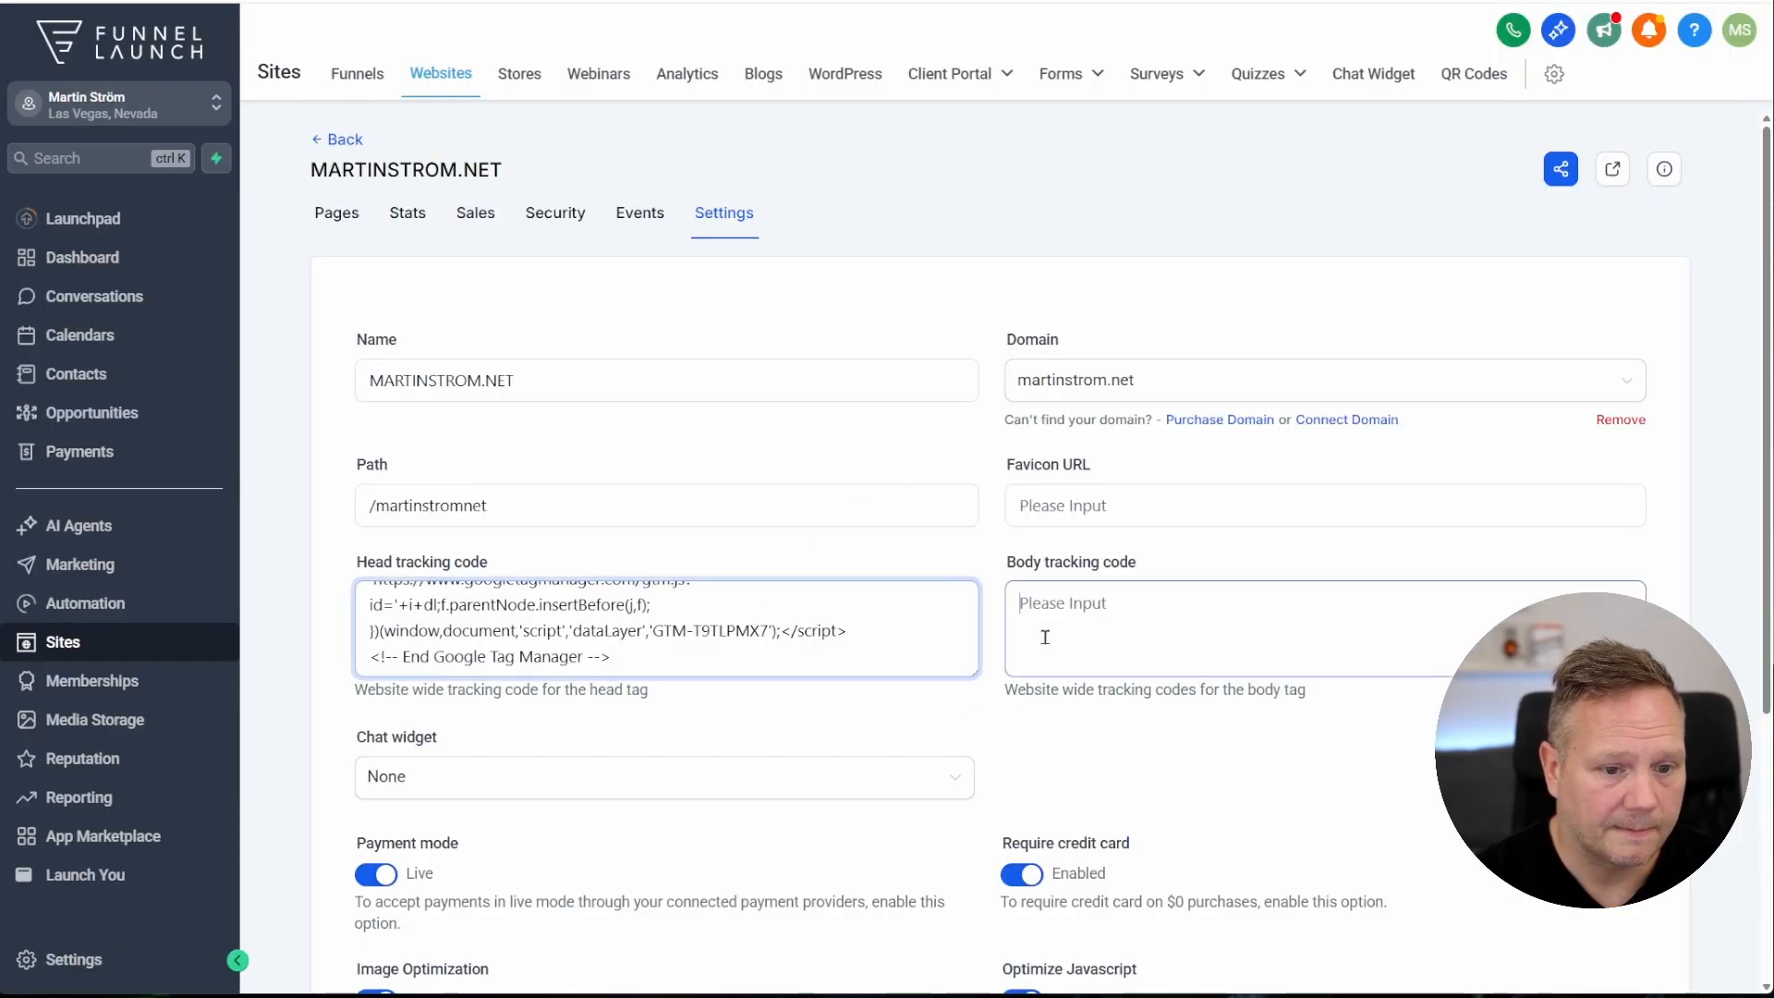
{"action": "key", "text": "ctrl+v"}
{"action": "scroll", "coordinate": [947, 678], "scroll_direction": "down", "scroll_amount": 4}
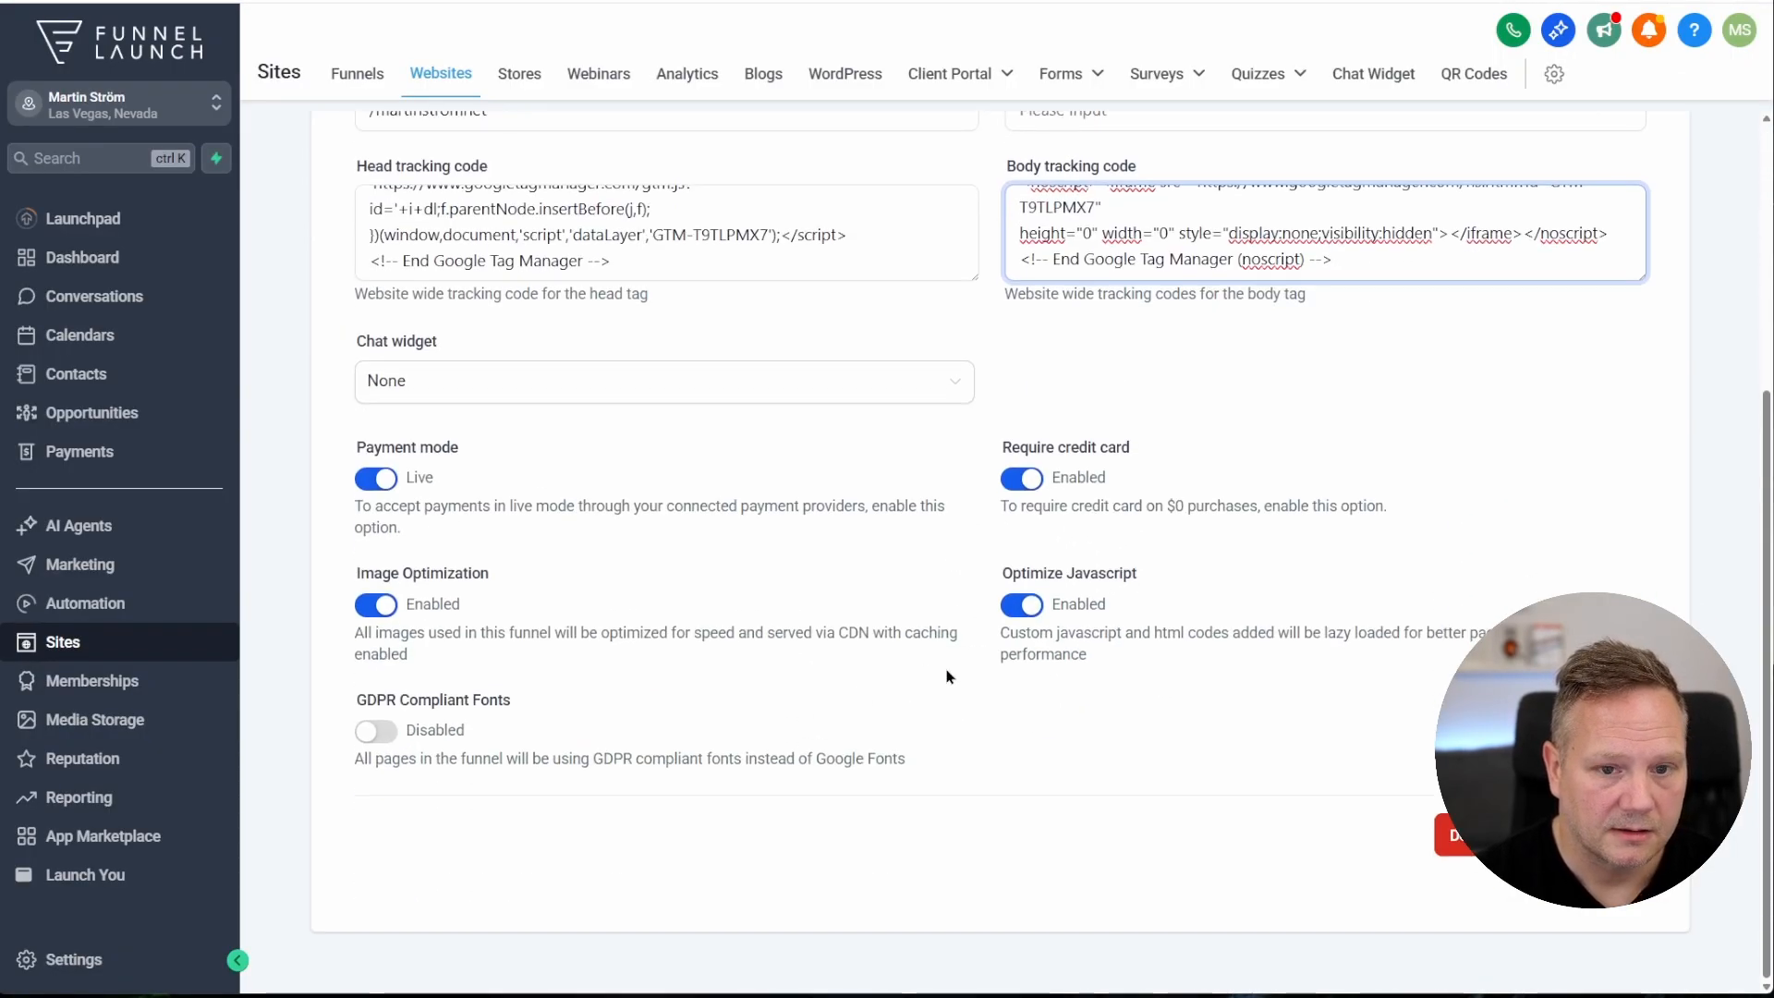
{"action": "left_click", "coordinate": [1606, 835]}
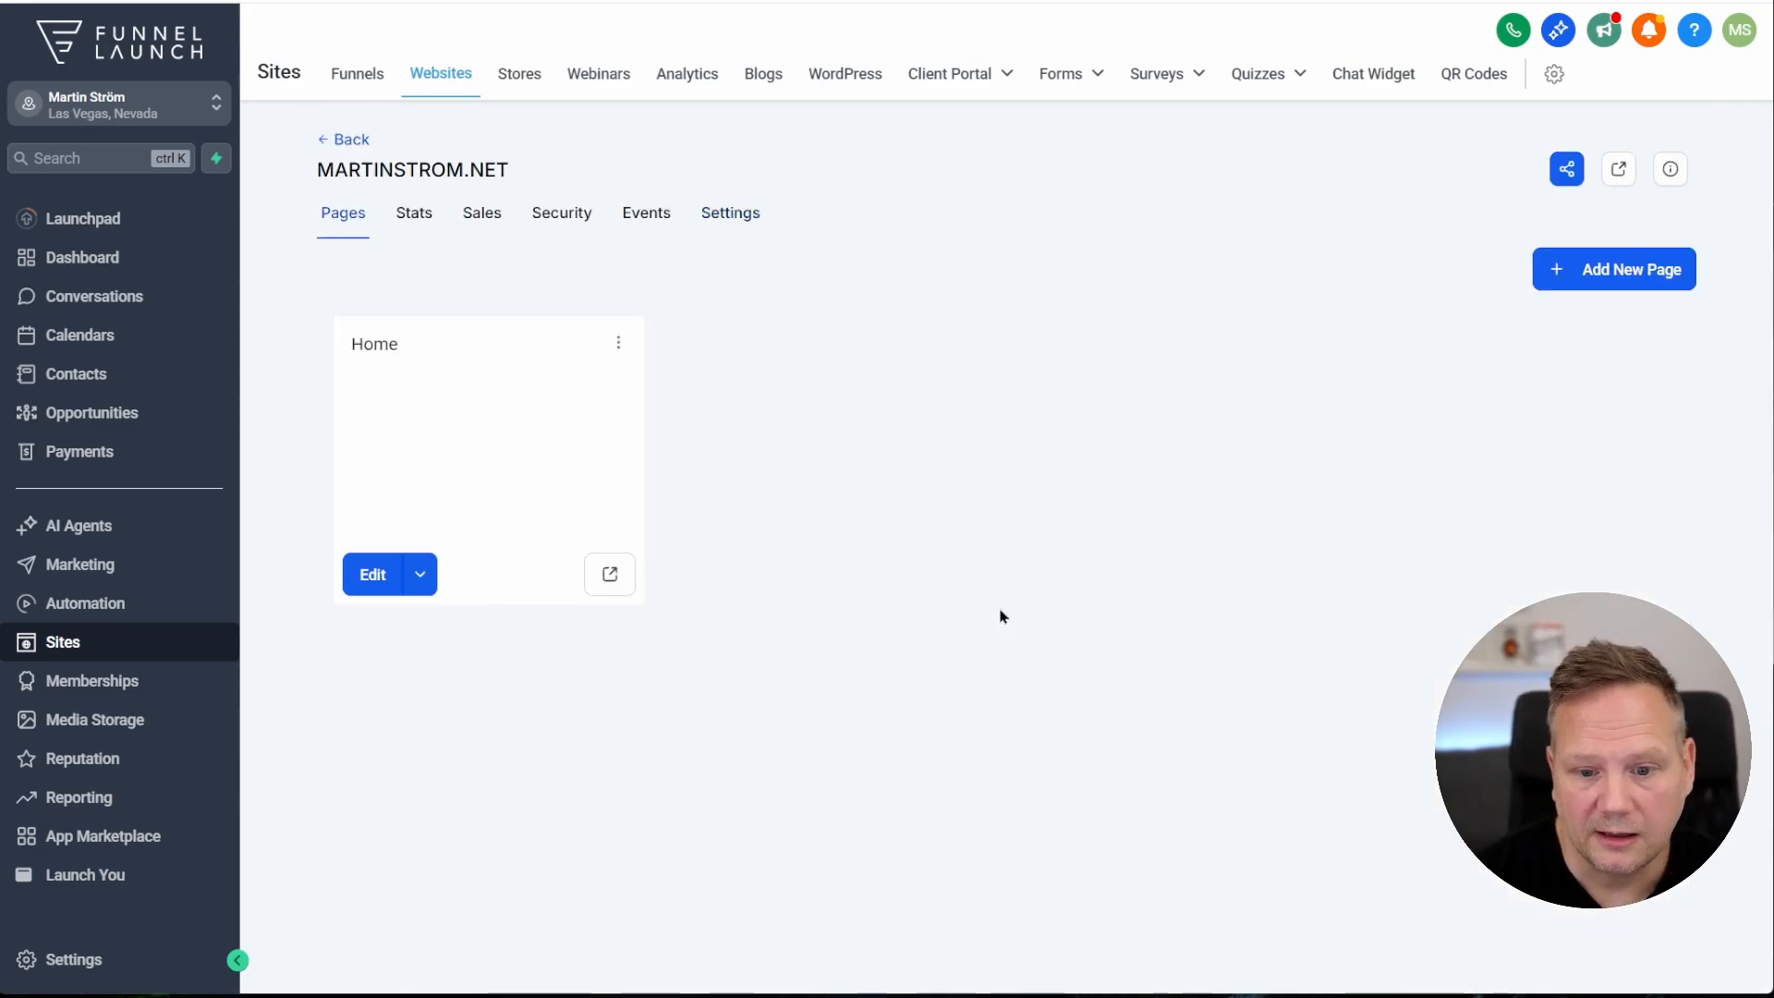
Open the settings of the Call Funnel and paste the copied body snippet into its body tracking code
{"action": "left_click", "coordinate": [357, 81]}
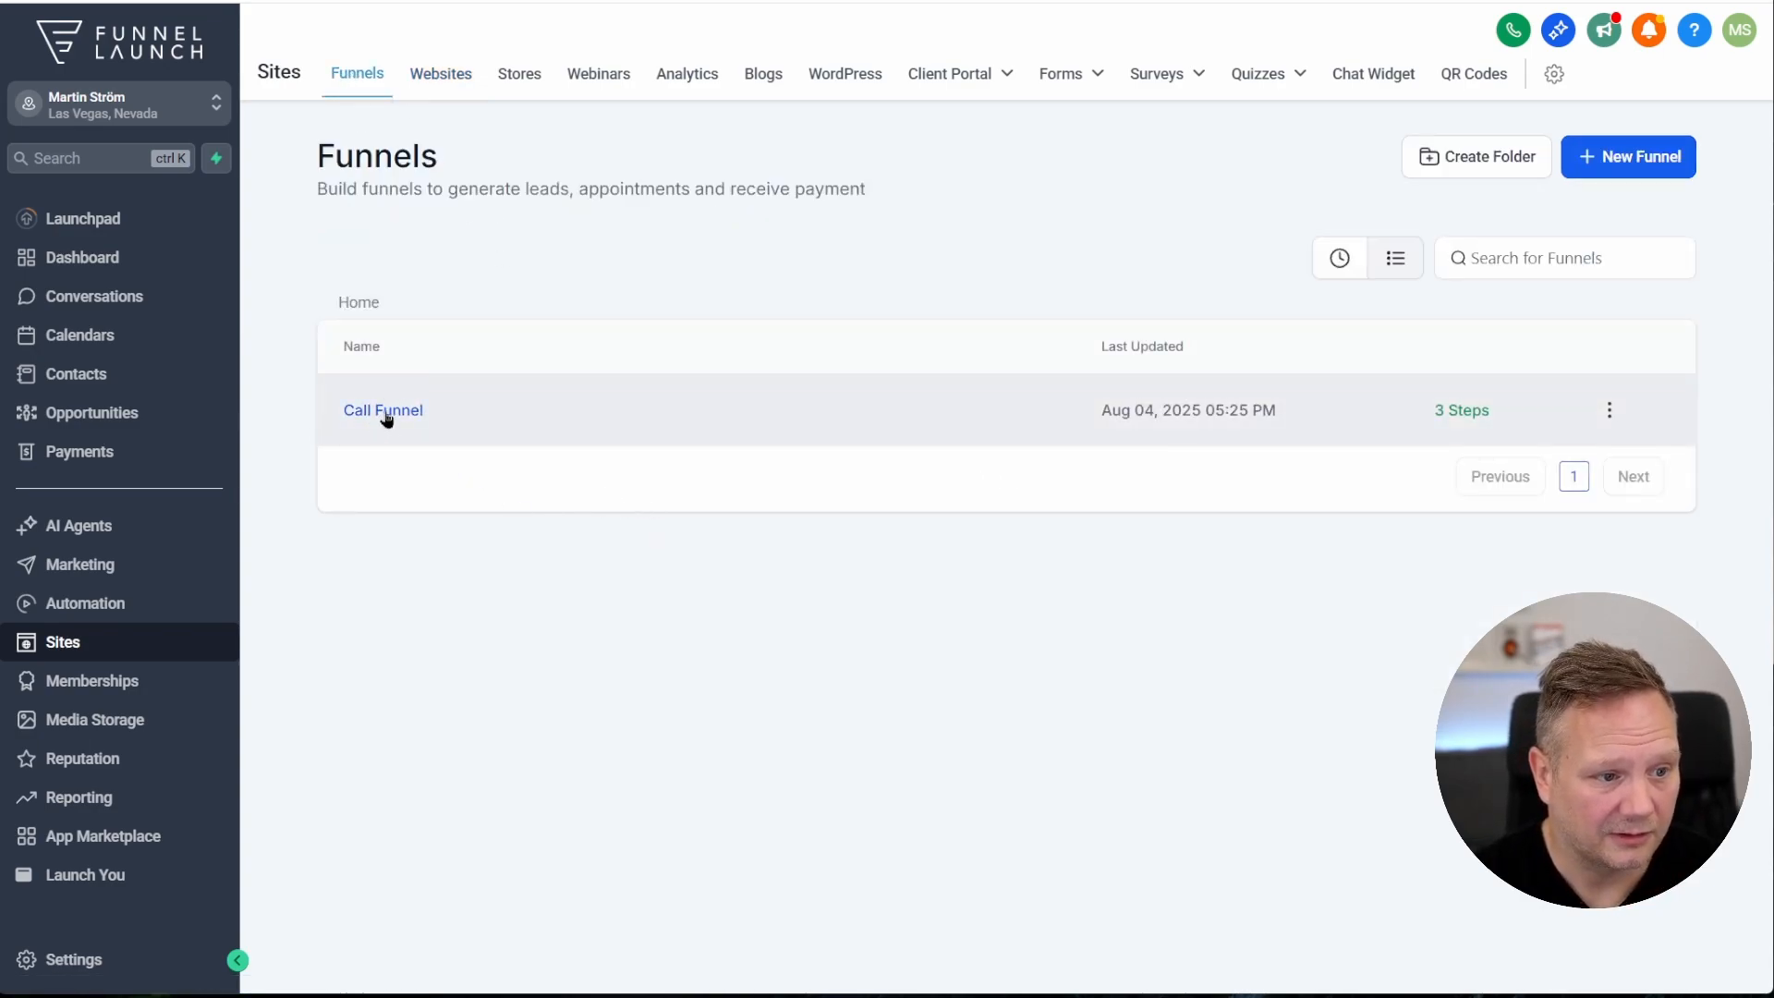
{"action": "left_click", "coordinate": [383, 410]}
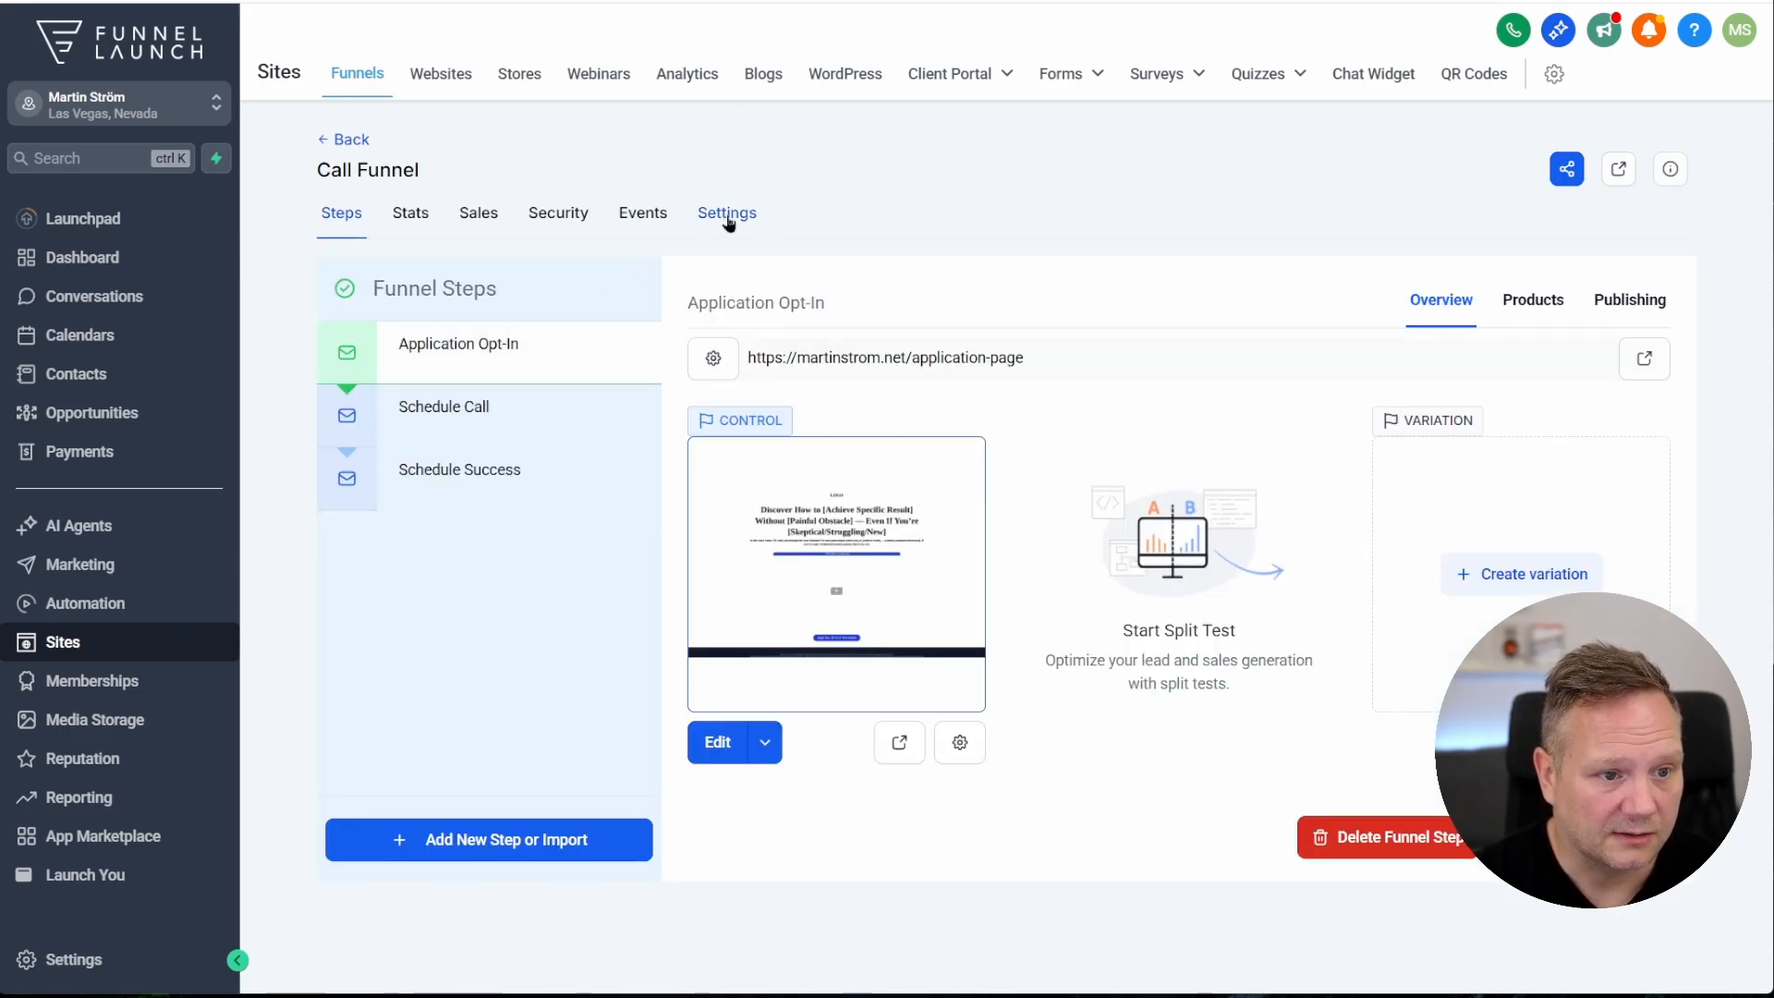
{"action": "left_click", "coordinate": [729, 217]}
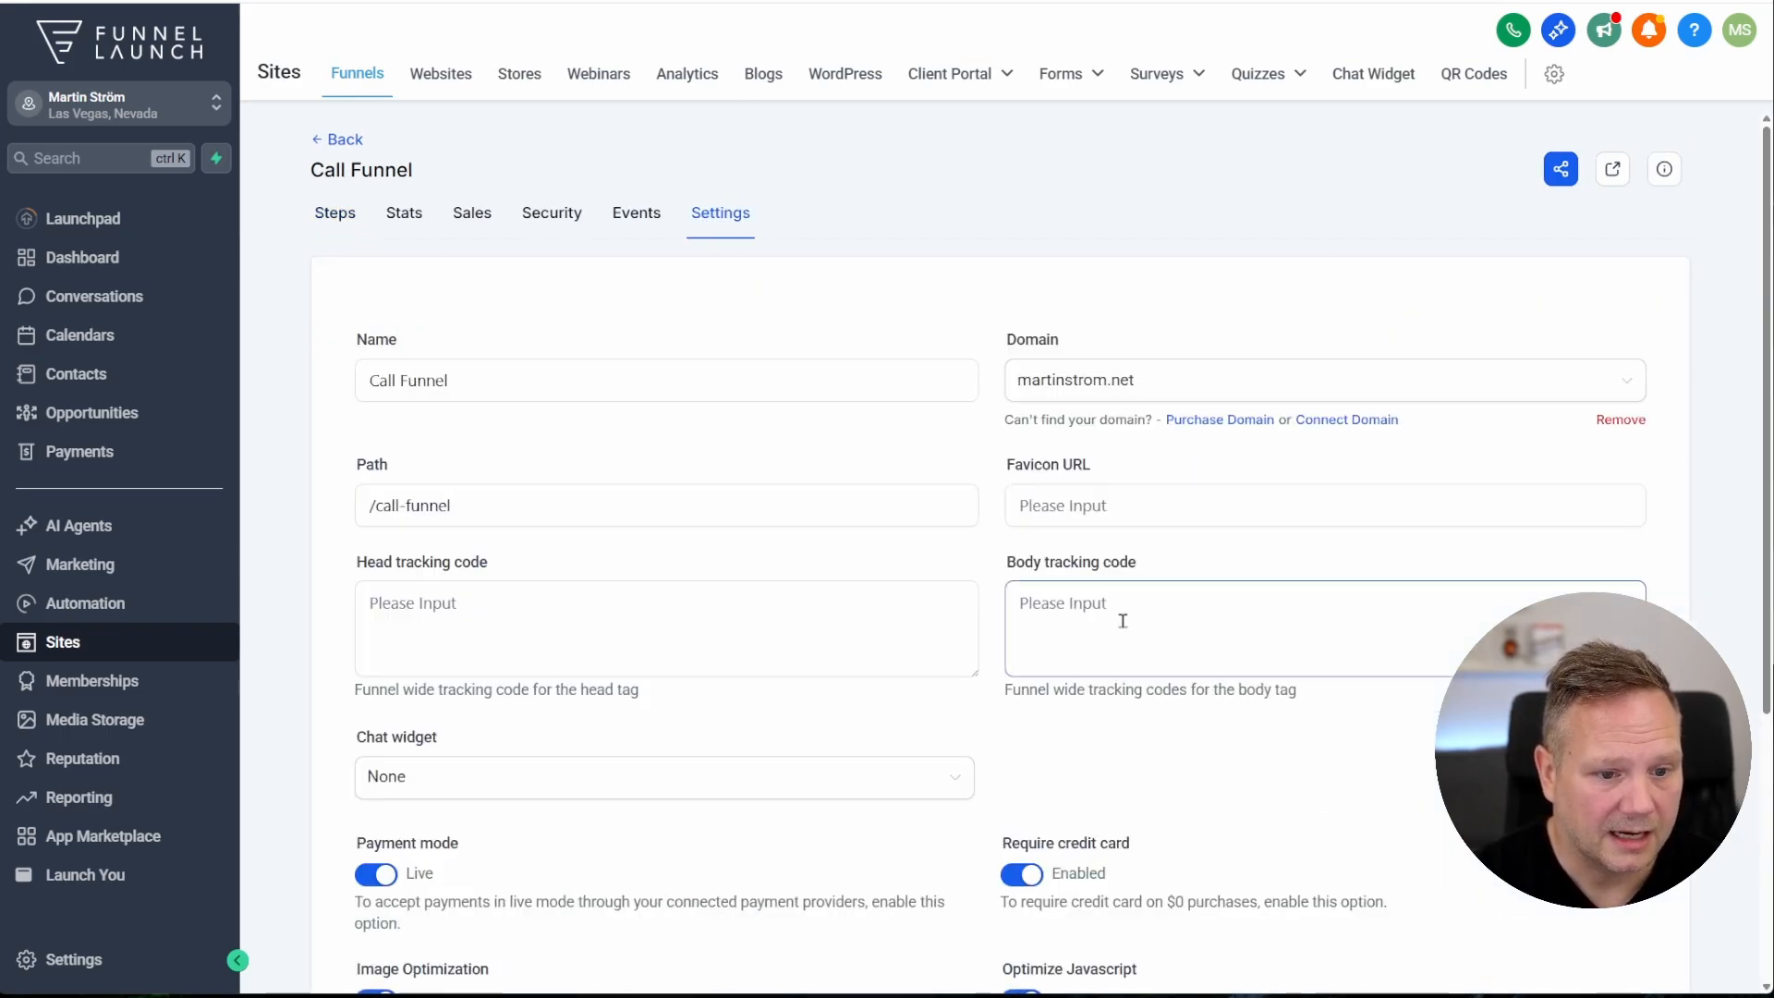
{"action": "key", "text": "ctrl+v"}
Copy the head snippet from Tag Manager, paste it into the Call Funnel's head tracking code, and save the funnel settings
{"action": "key", "text": "ctrl+Tab"}
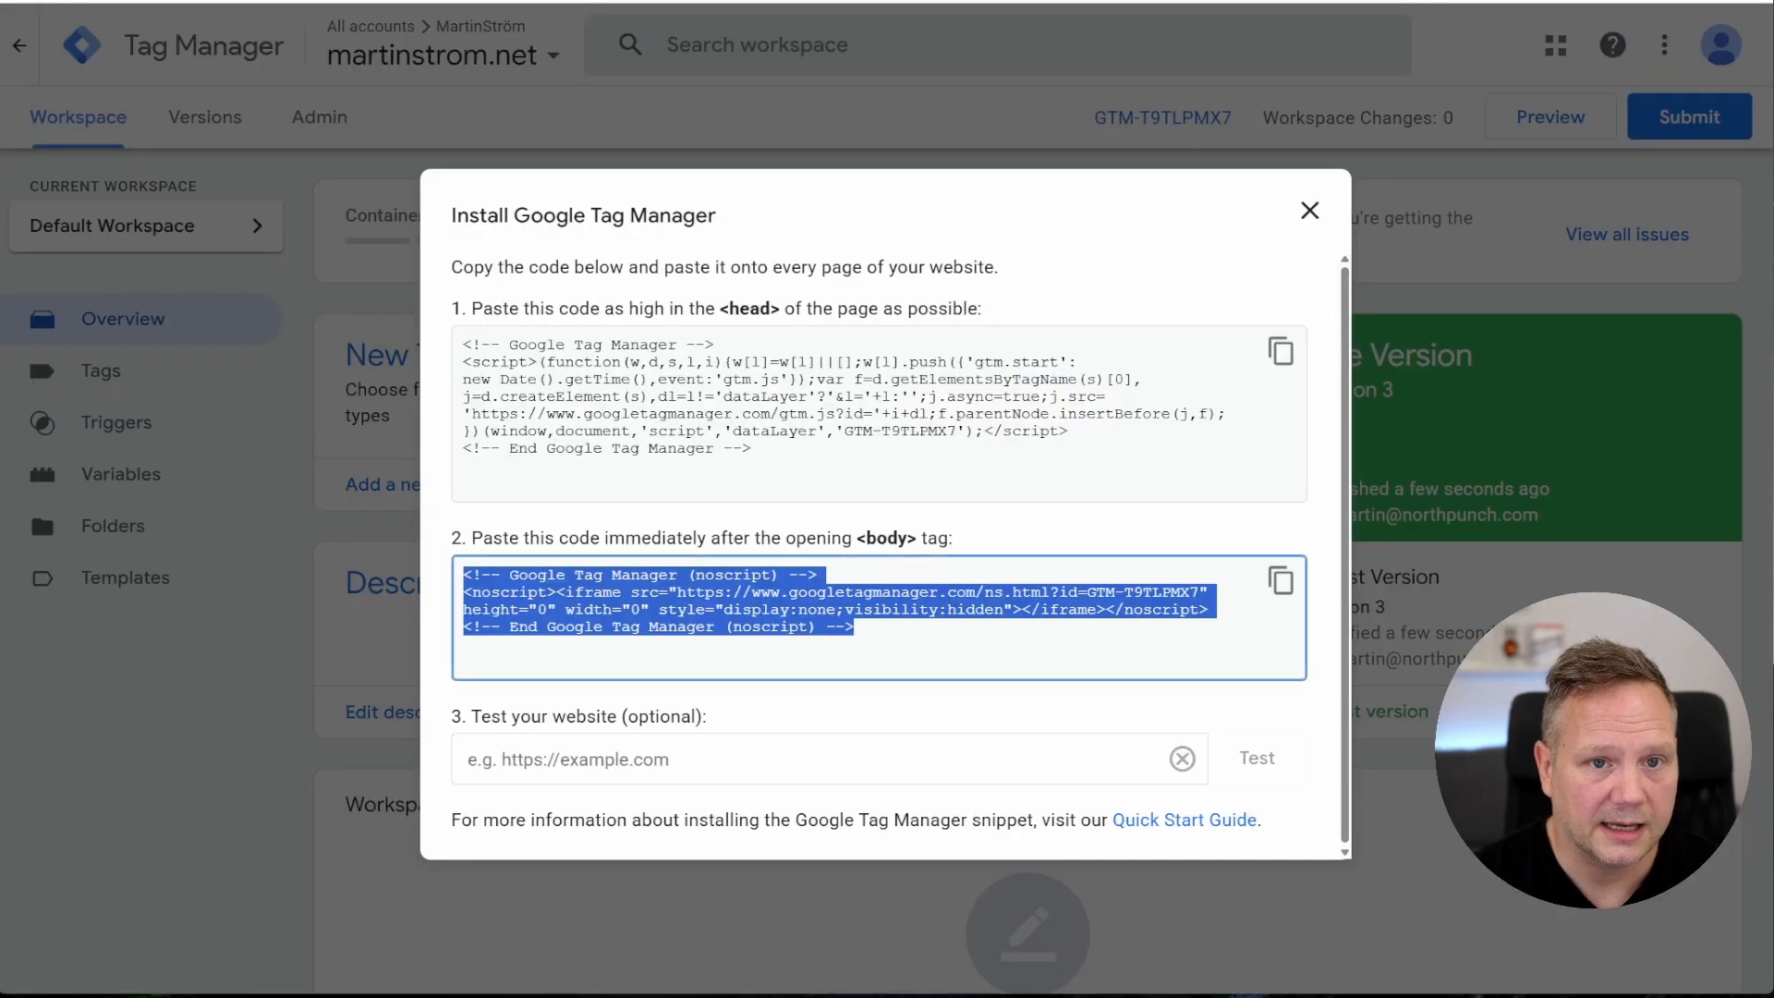
{"action": "left_click", "coordinate": [1281, 352]}
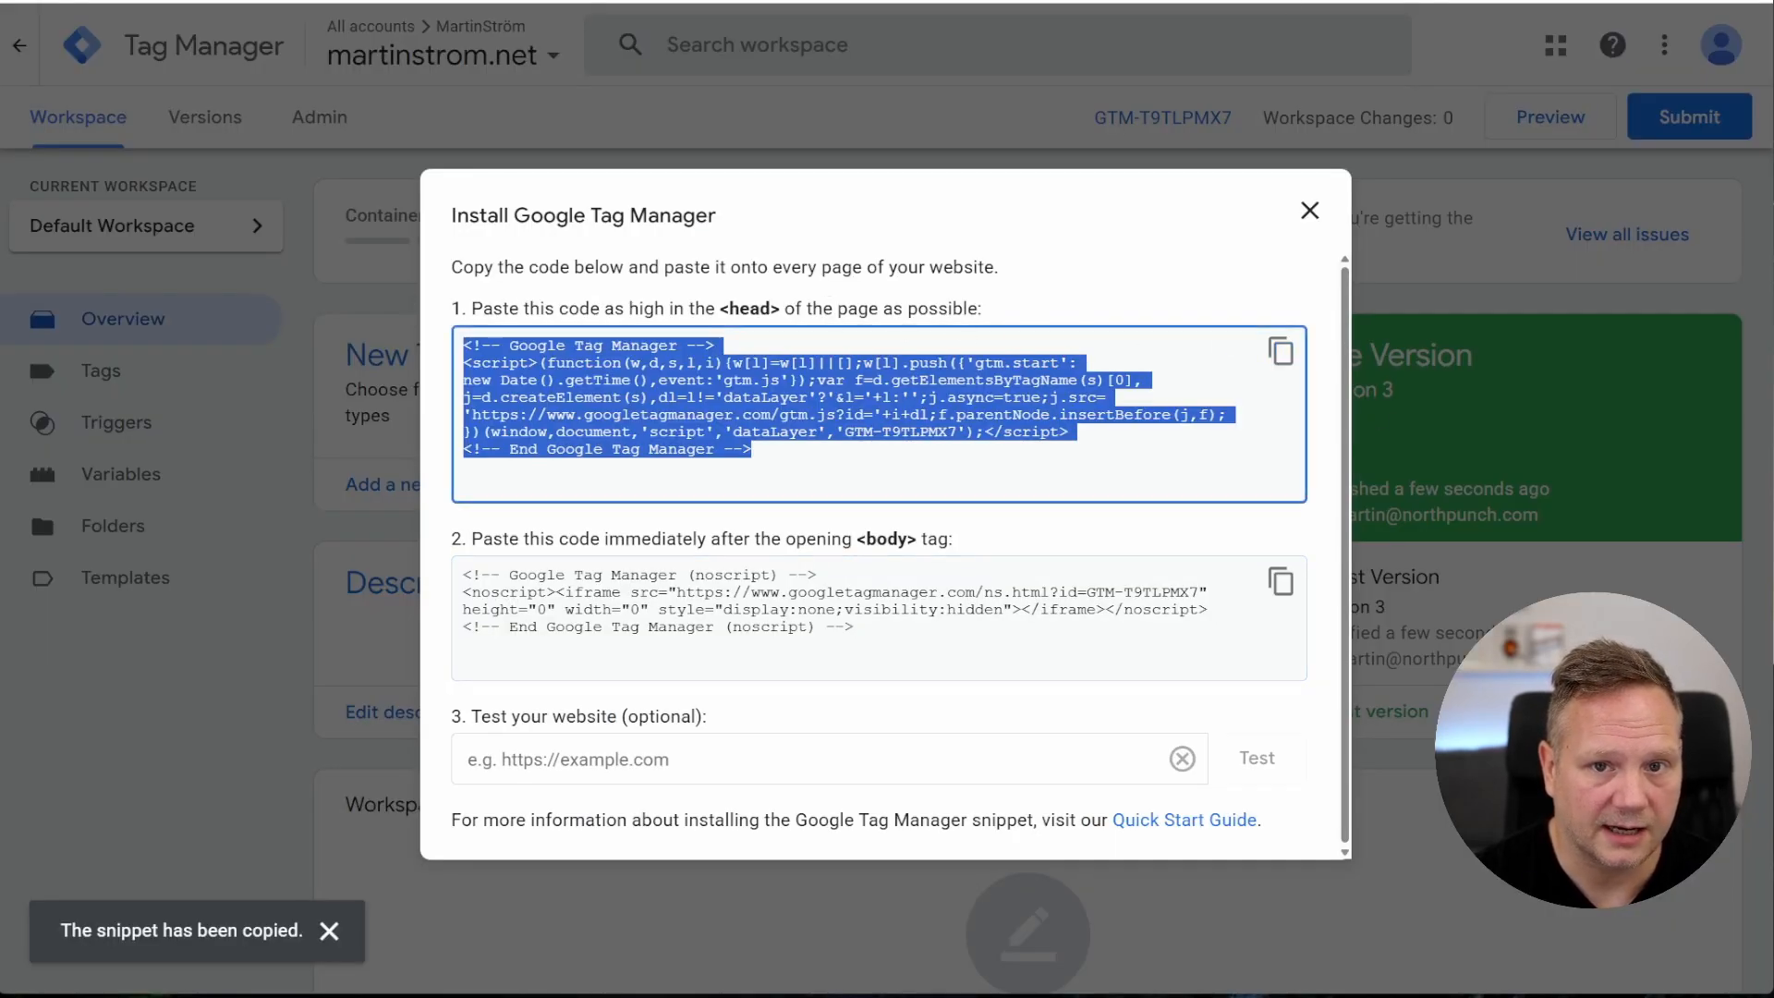
{"action": "key", "text": "ctrl+shift+Tab"}
{"action": "left_click", "coordinate": [575, 619]}
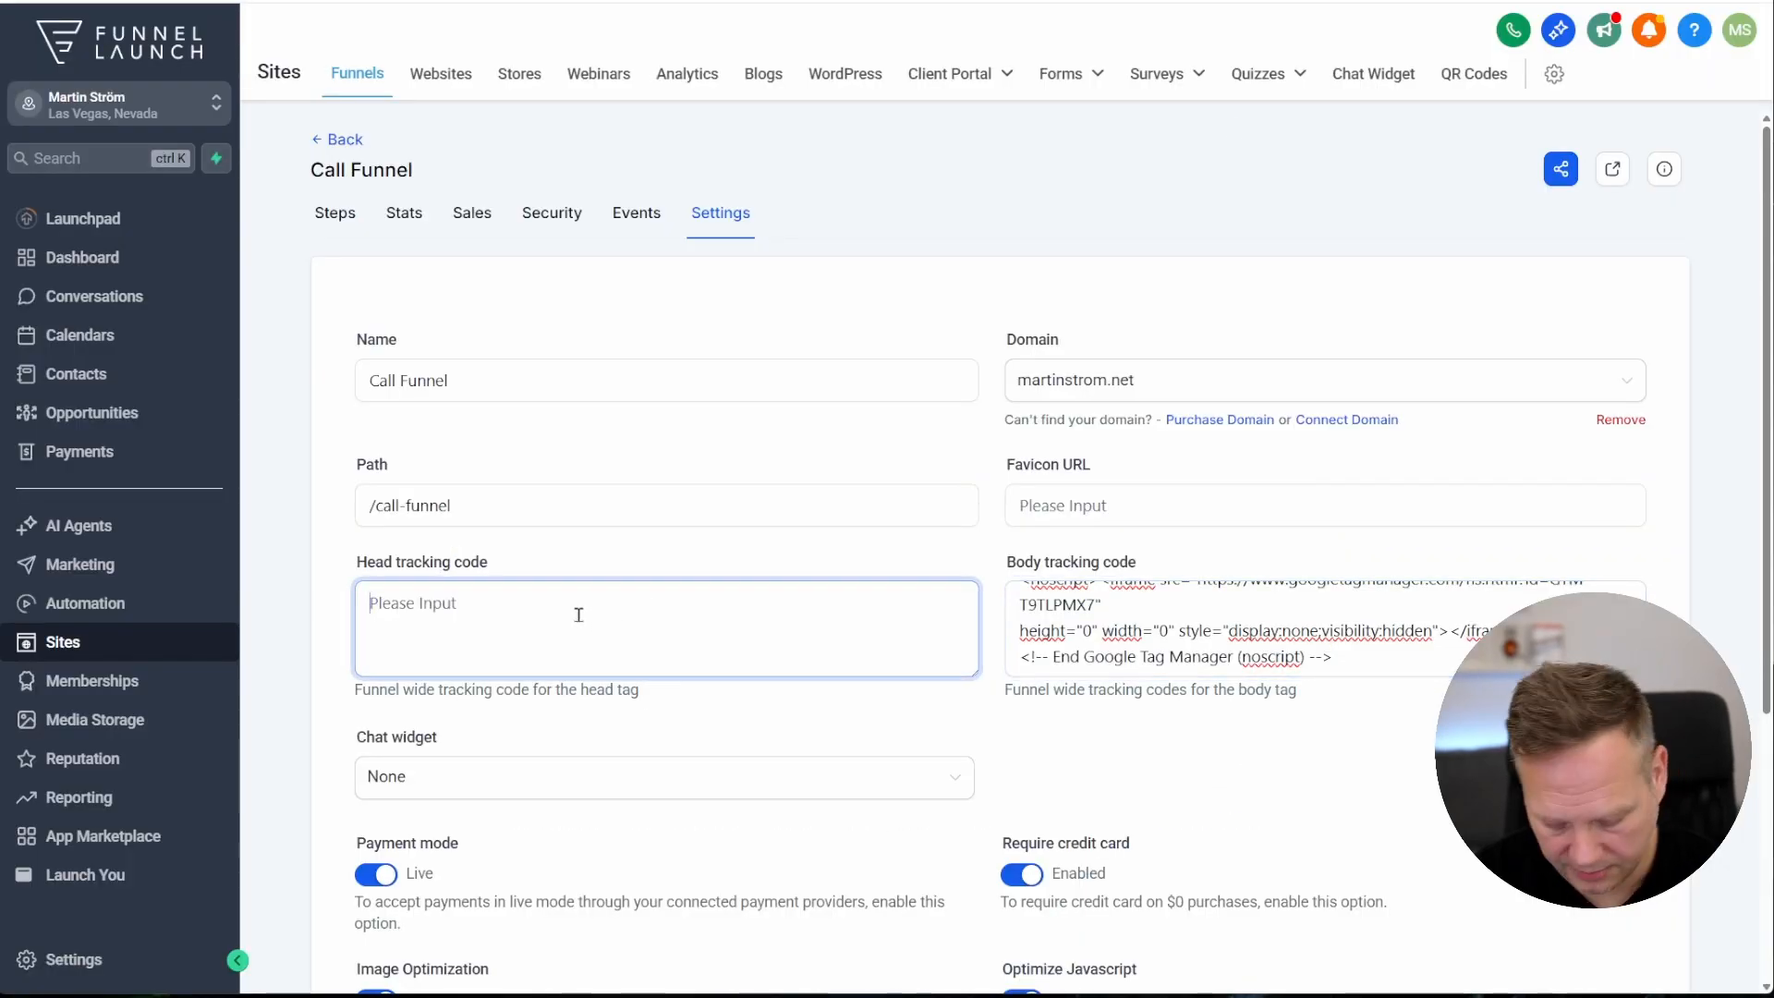
{"action": "key", "text": "ctrl+v"}
{"action": "scroll", "coordinate": [1166, 703], "scroll_direction": "down", "scroll_amount": 4}
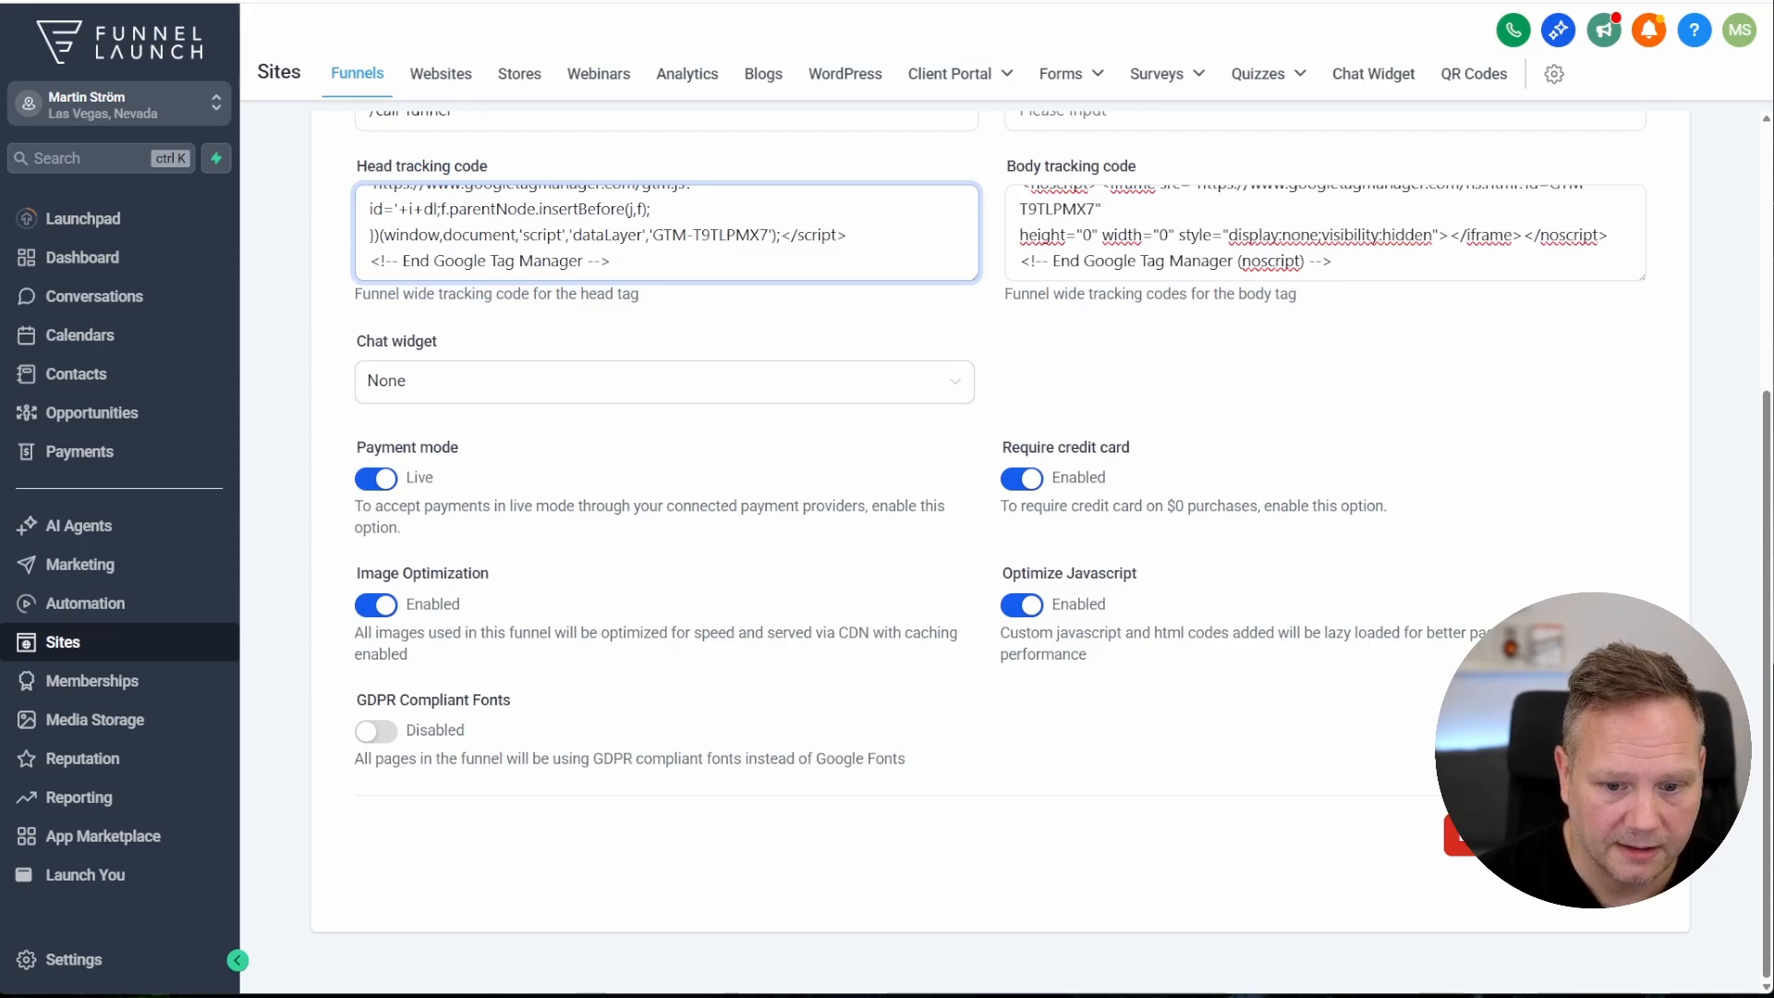
{"action": "left_click", "coordinate": [1610, 835]}
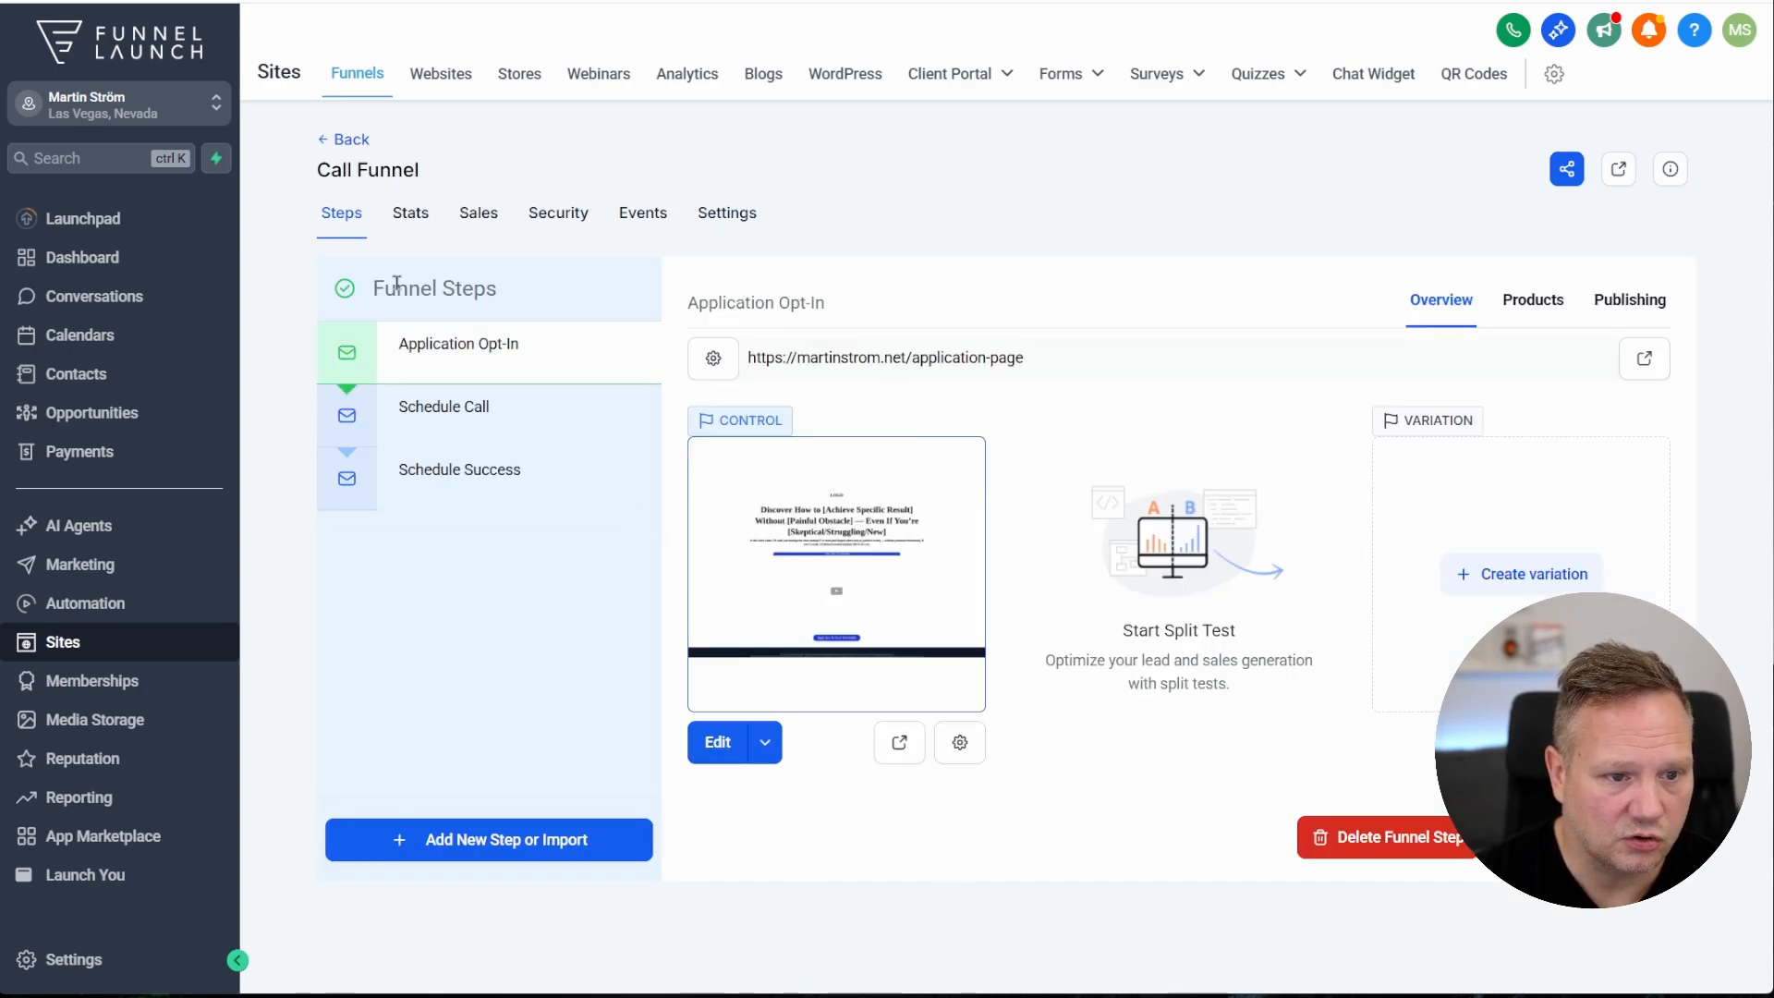
Copy the name MARTINSTROM.NET from the websites list, switch to Tag Manager, close the installation instructions, and start Preview
{"action": "left_click", "coordinate": [438, 78]}
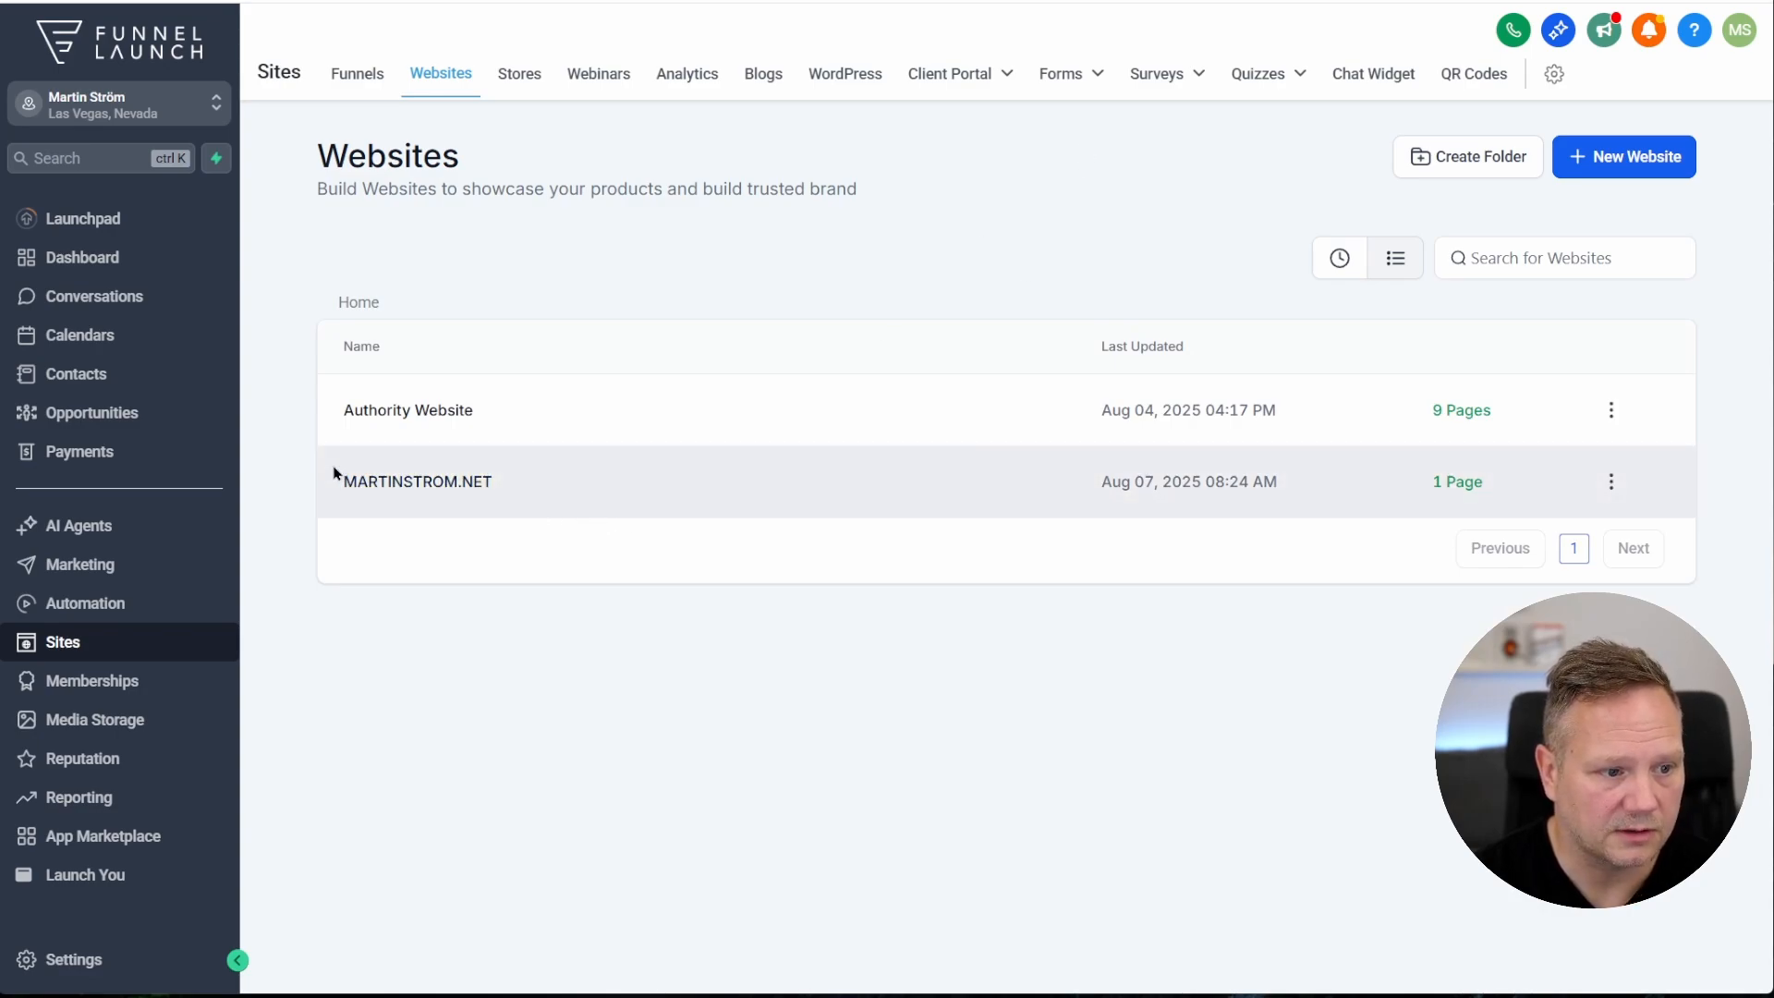
{"action": "left_click_drag", "start_coordinate": [337, 474], "coordinate": [531, 502]}
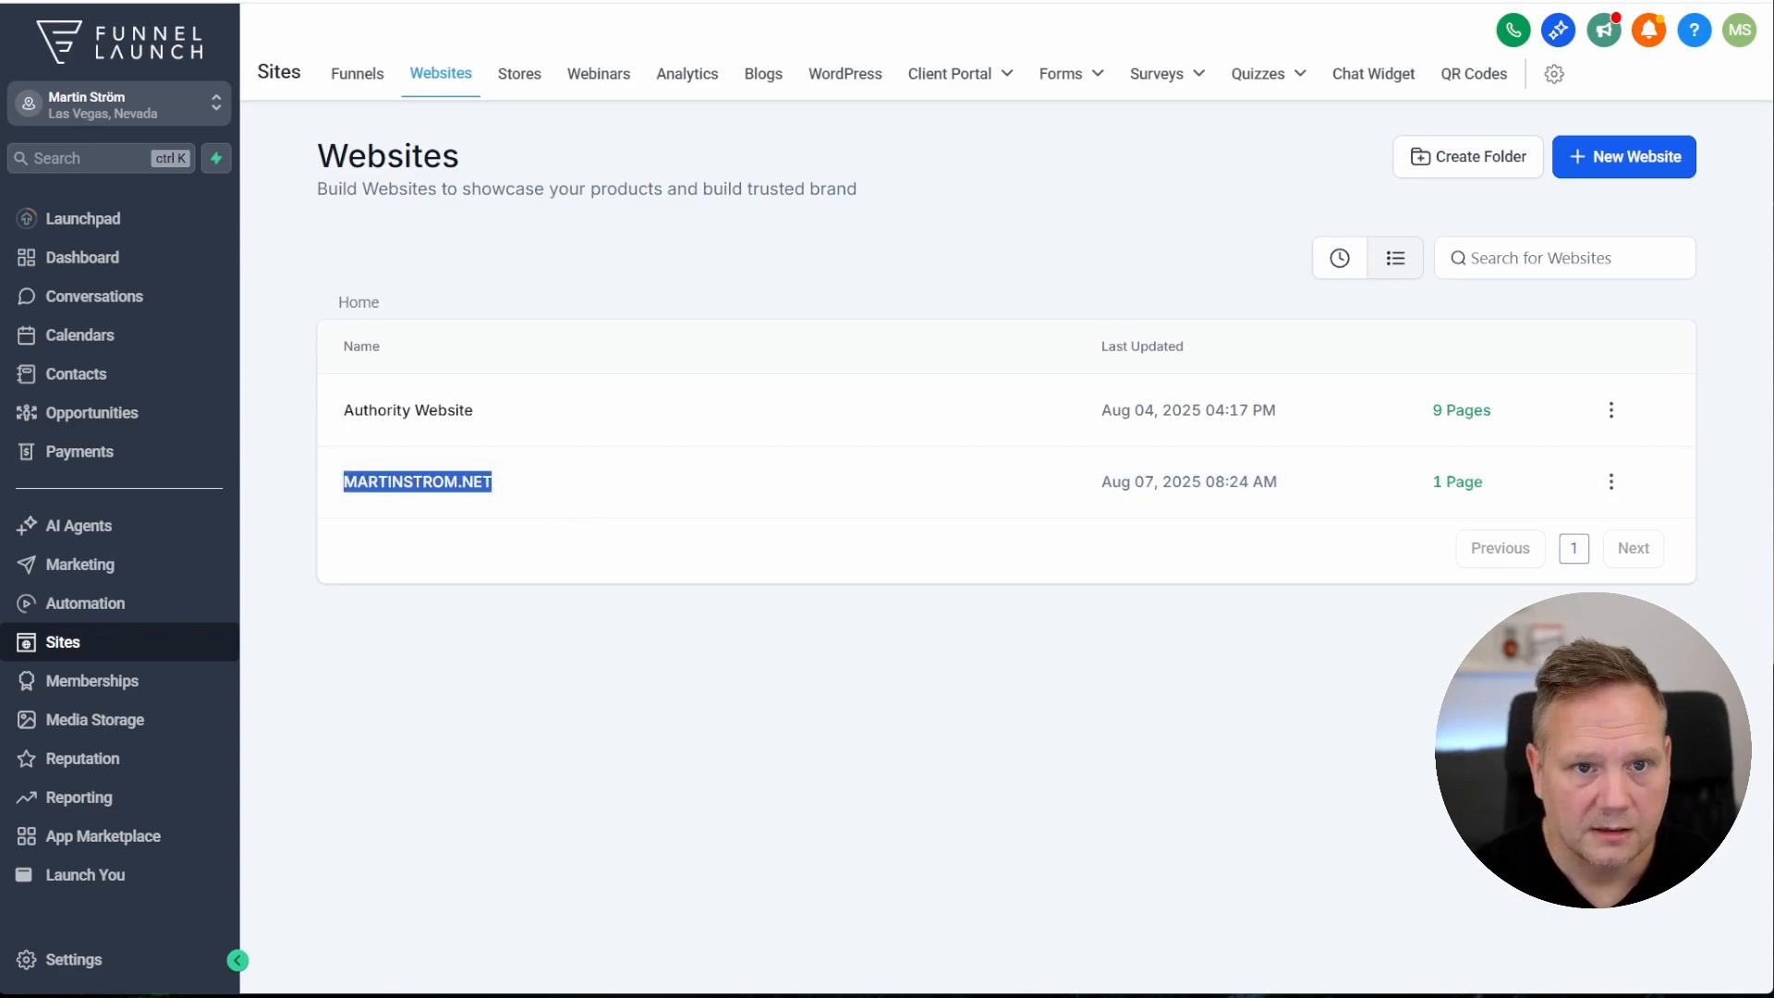
{"action": "key", "text": "alt+Tab"}
{"action": "left_click", "coordinate": [1312, 214]}
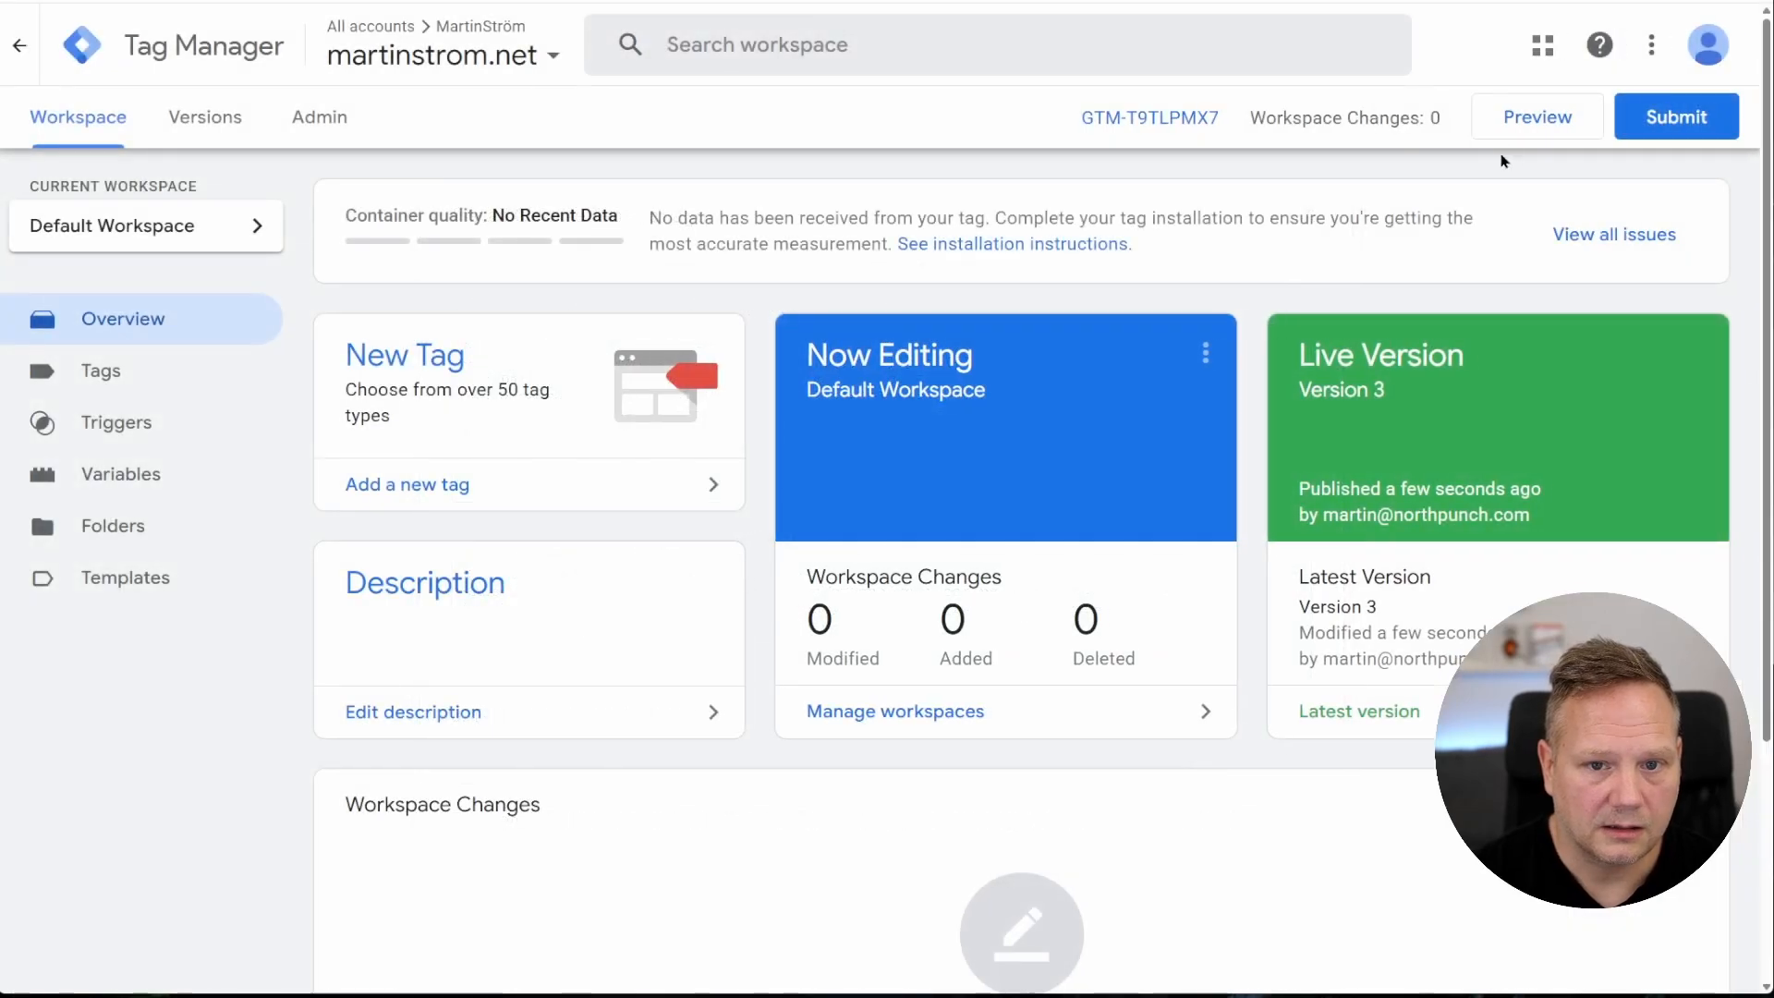
{"action": "left_click", "coordinate": [1539, 120]}
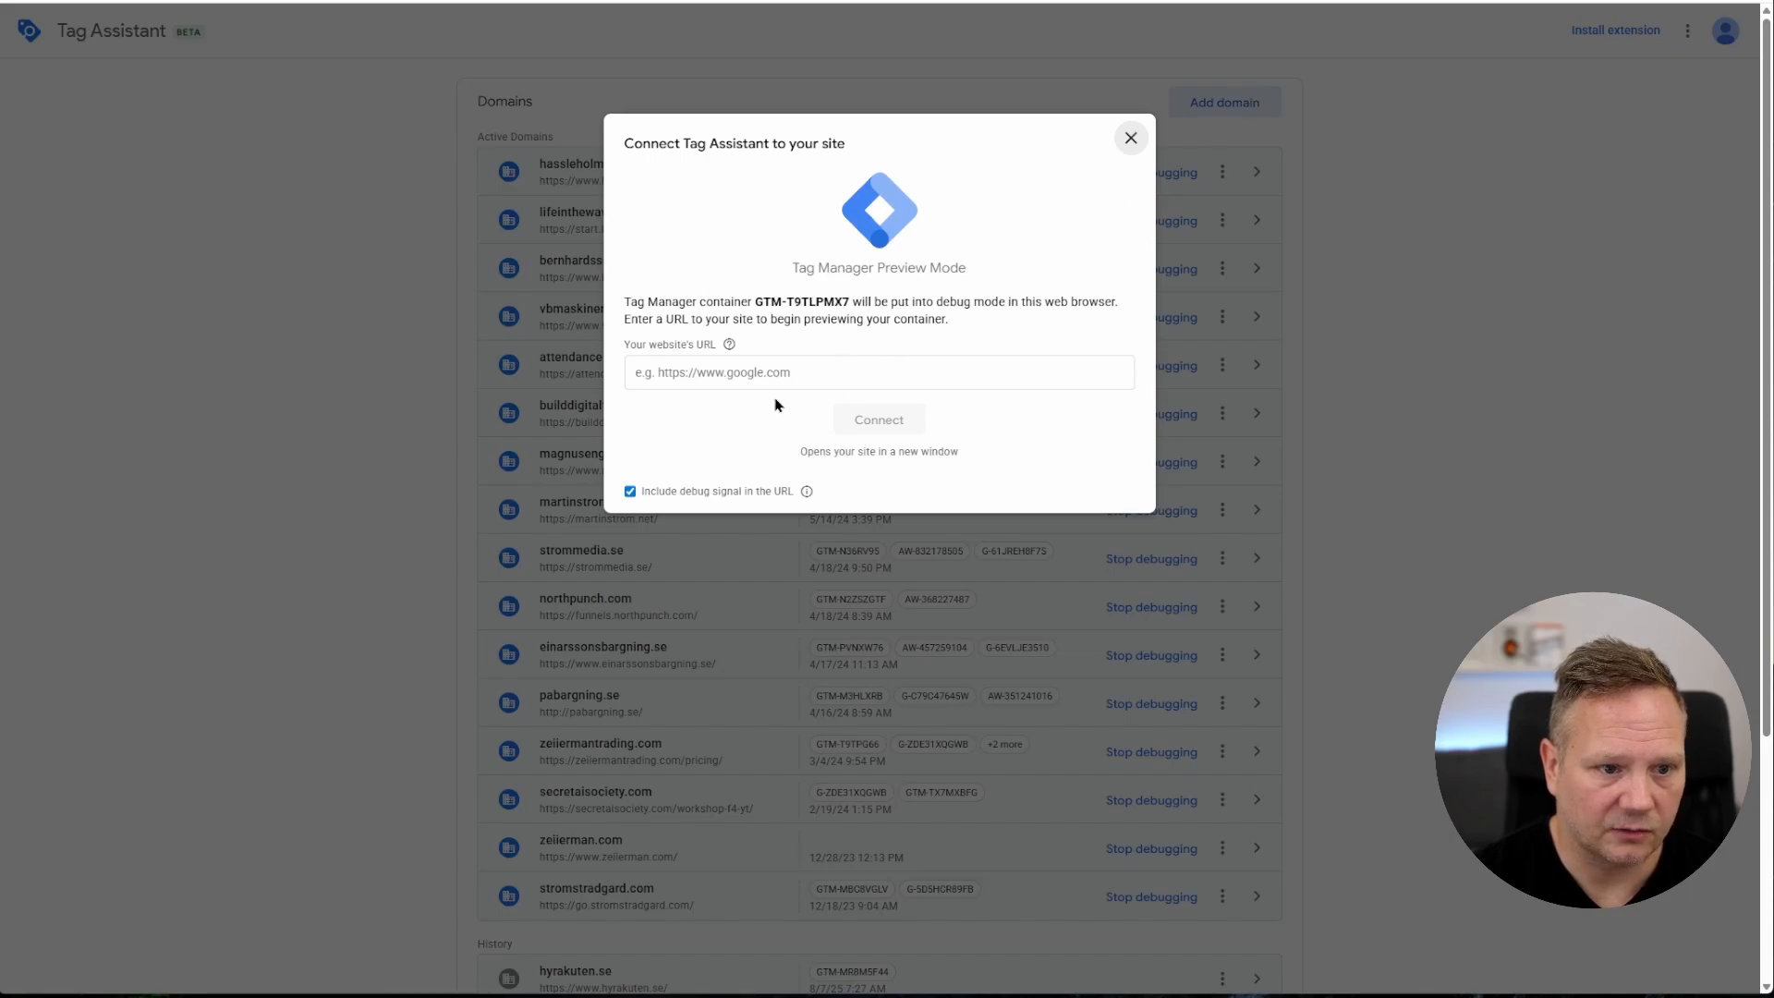
{"action": "left_click", "coordinate": [894, 381]}
{"action": "type", "text": "MARTINSTROM.NET"}
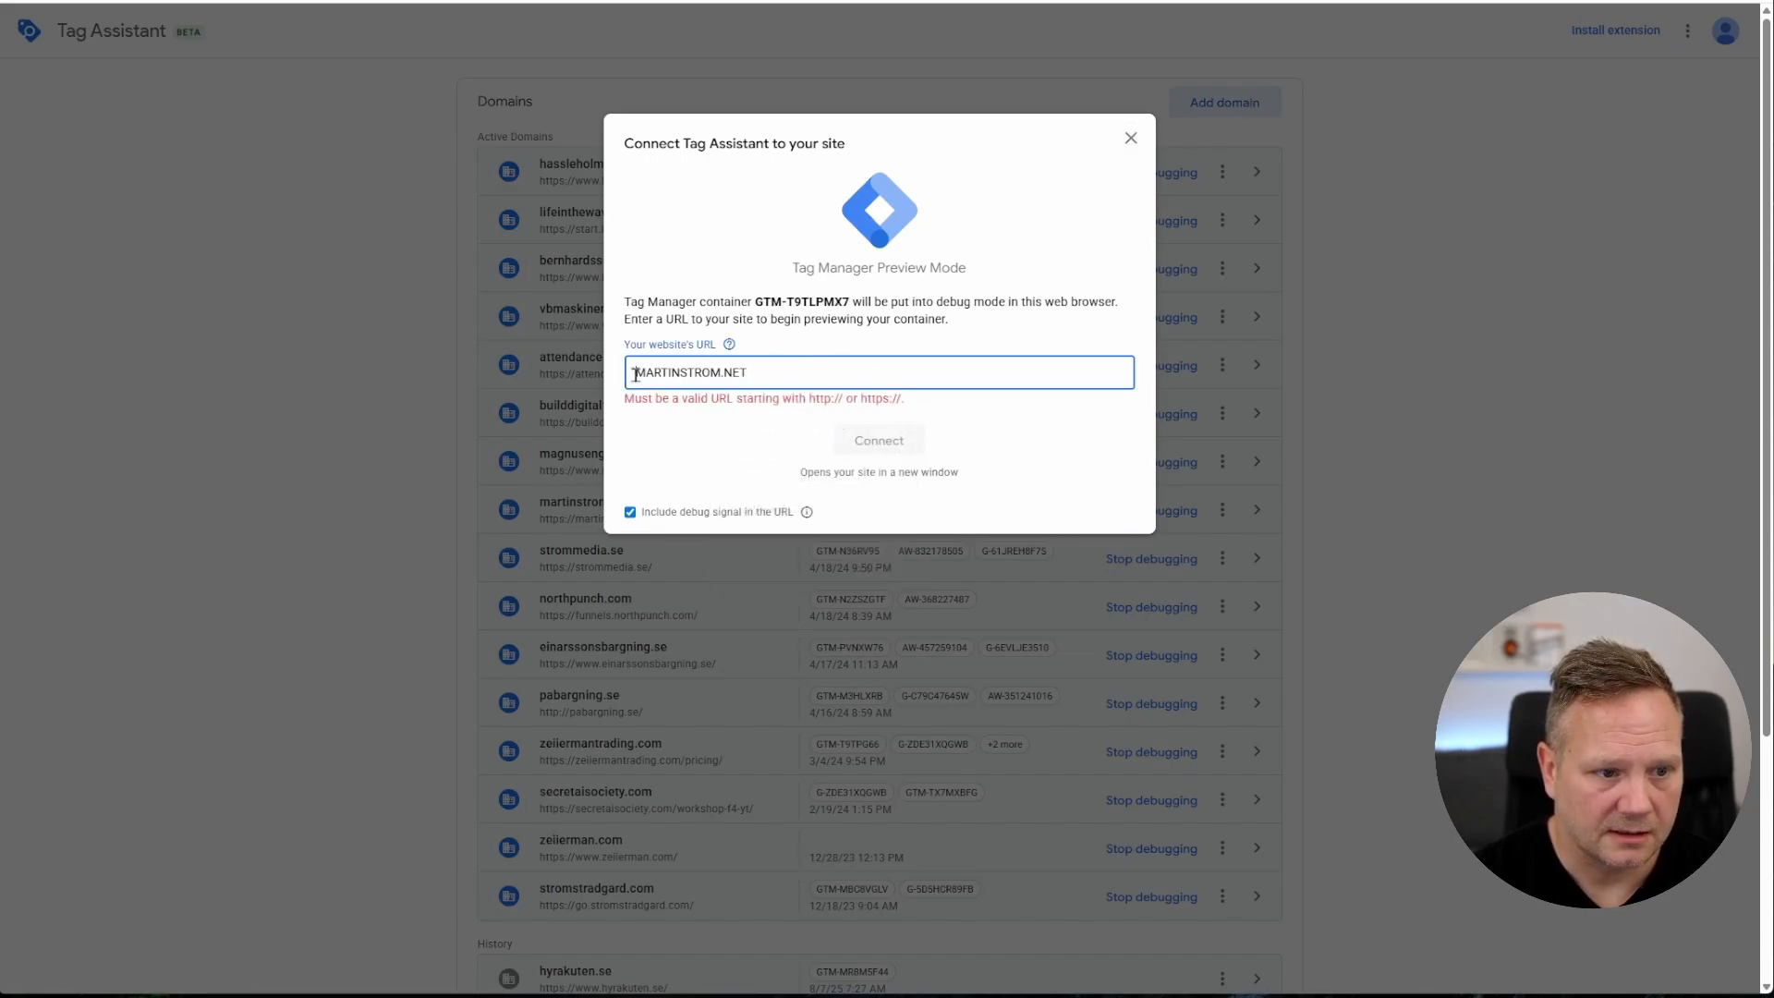
{"action": "key", "text": "Home"}
{"action": "type", "text": "https:/"}
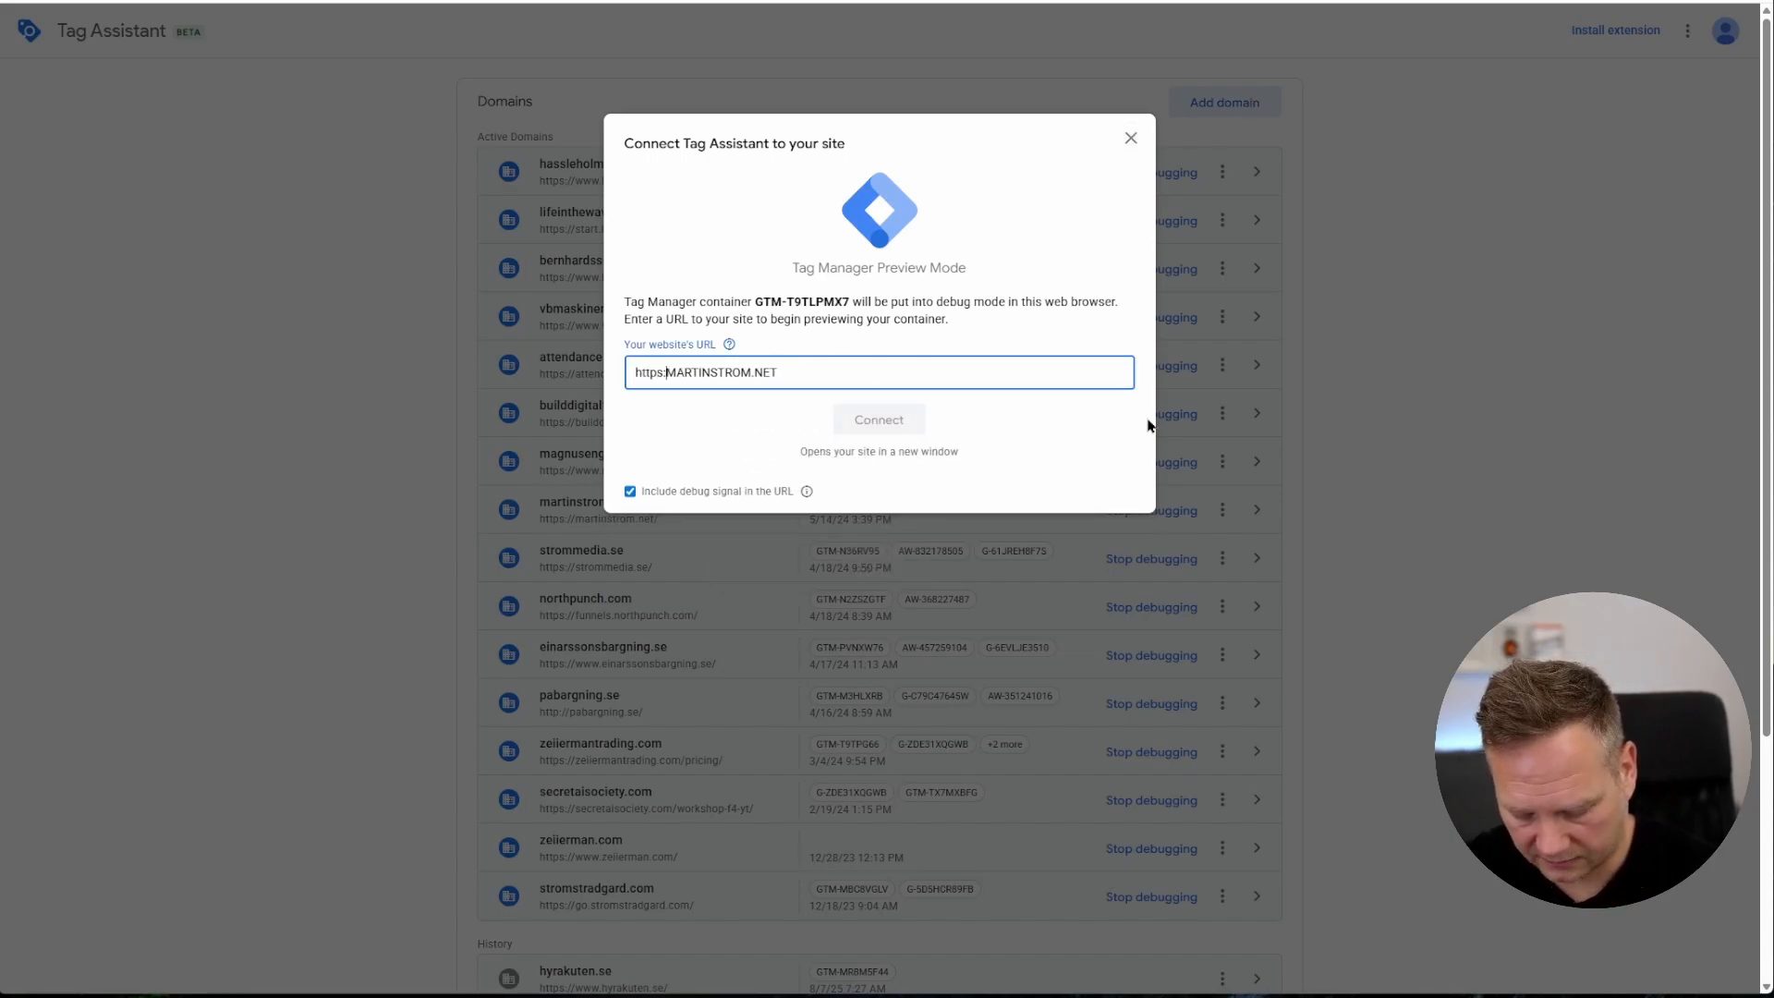
{"action": "type", "text": "/"}
{"action": "left_click", "coordinate": [887, 423]}
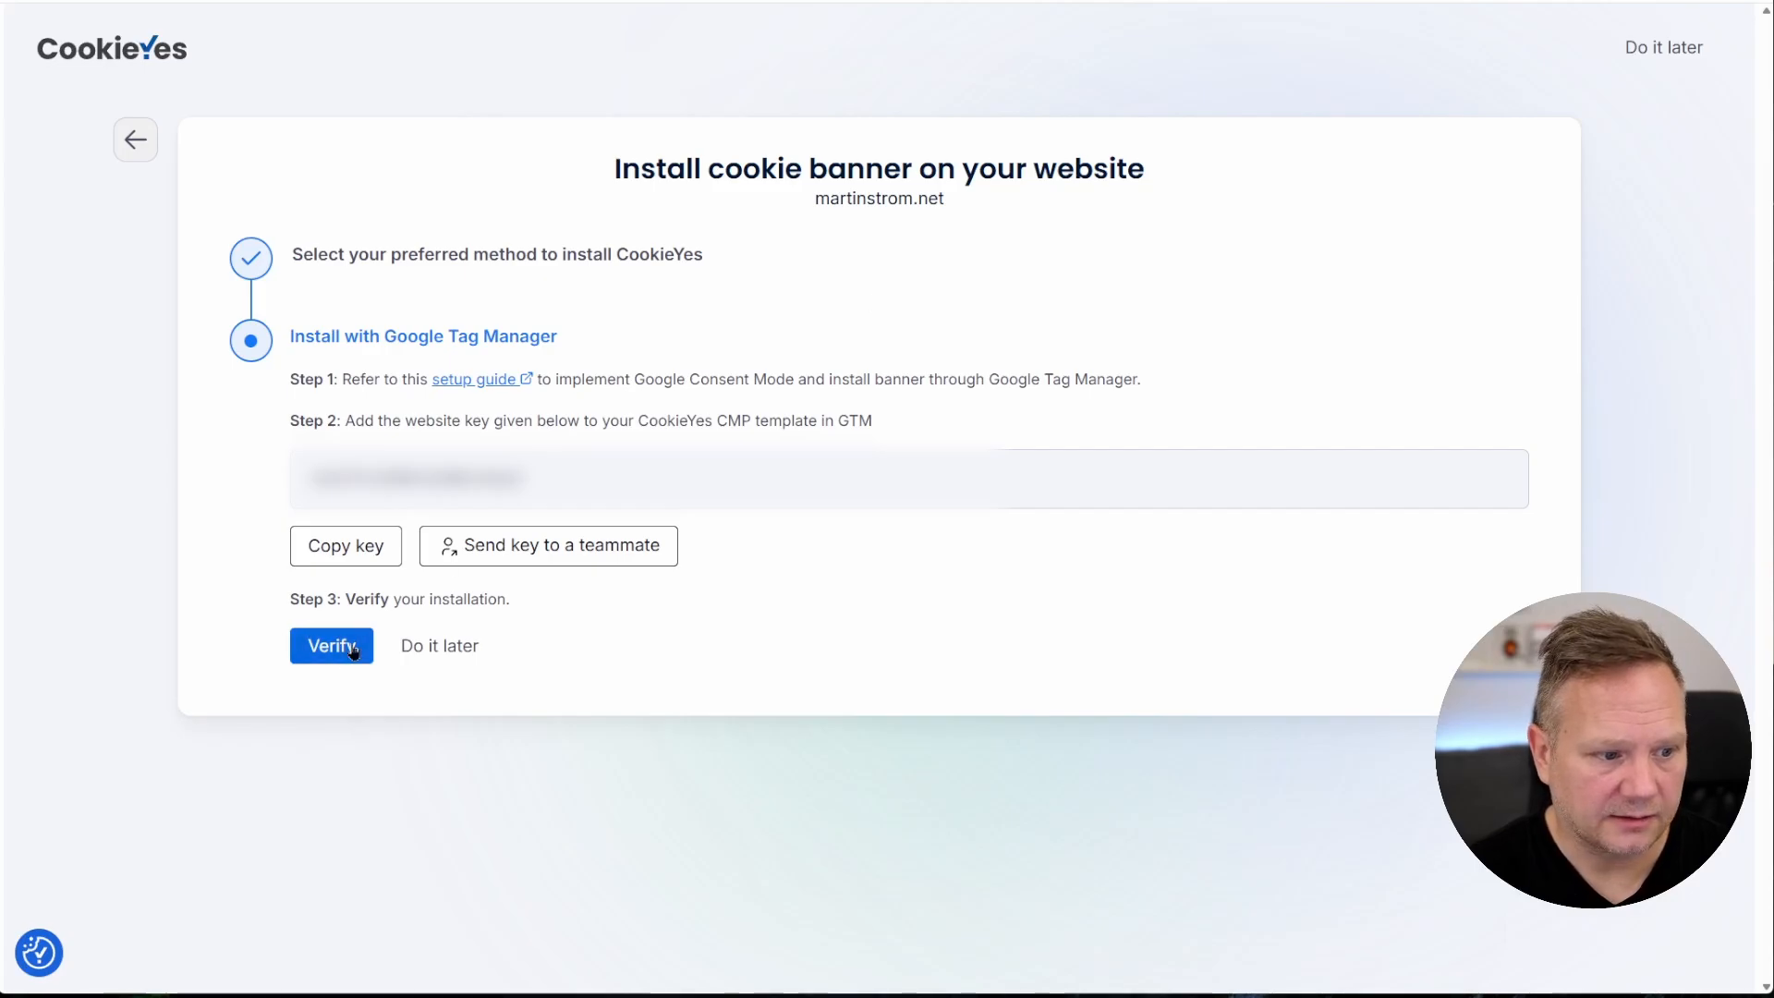
Verify the cookie banner installation for martinstrom.net in CookieYes and continue to the dashboard
{"action": "left_click", "coordinate": [348, 653]}
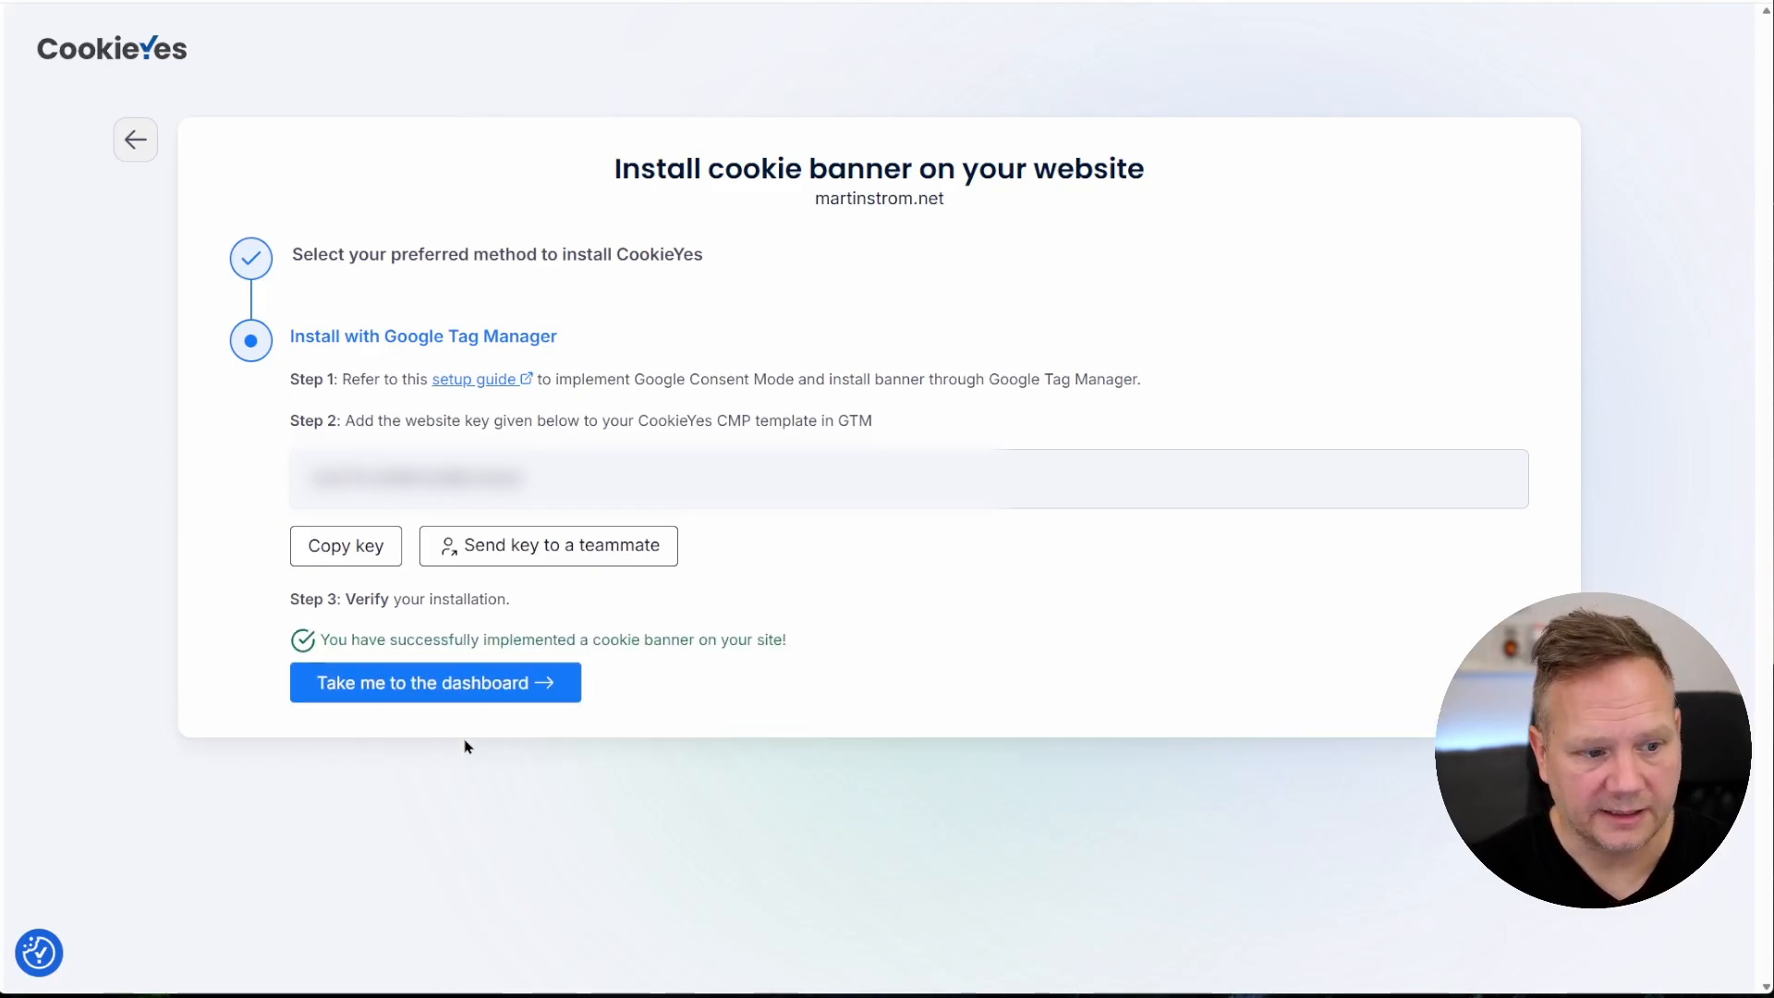
{"action": "left_click", "coordinate": [461, 689]}
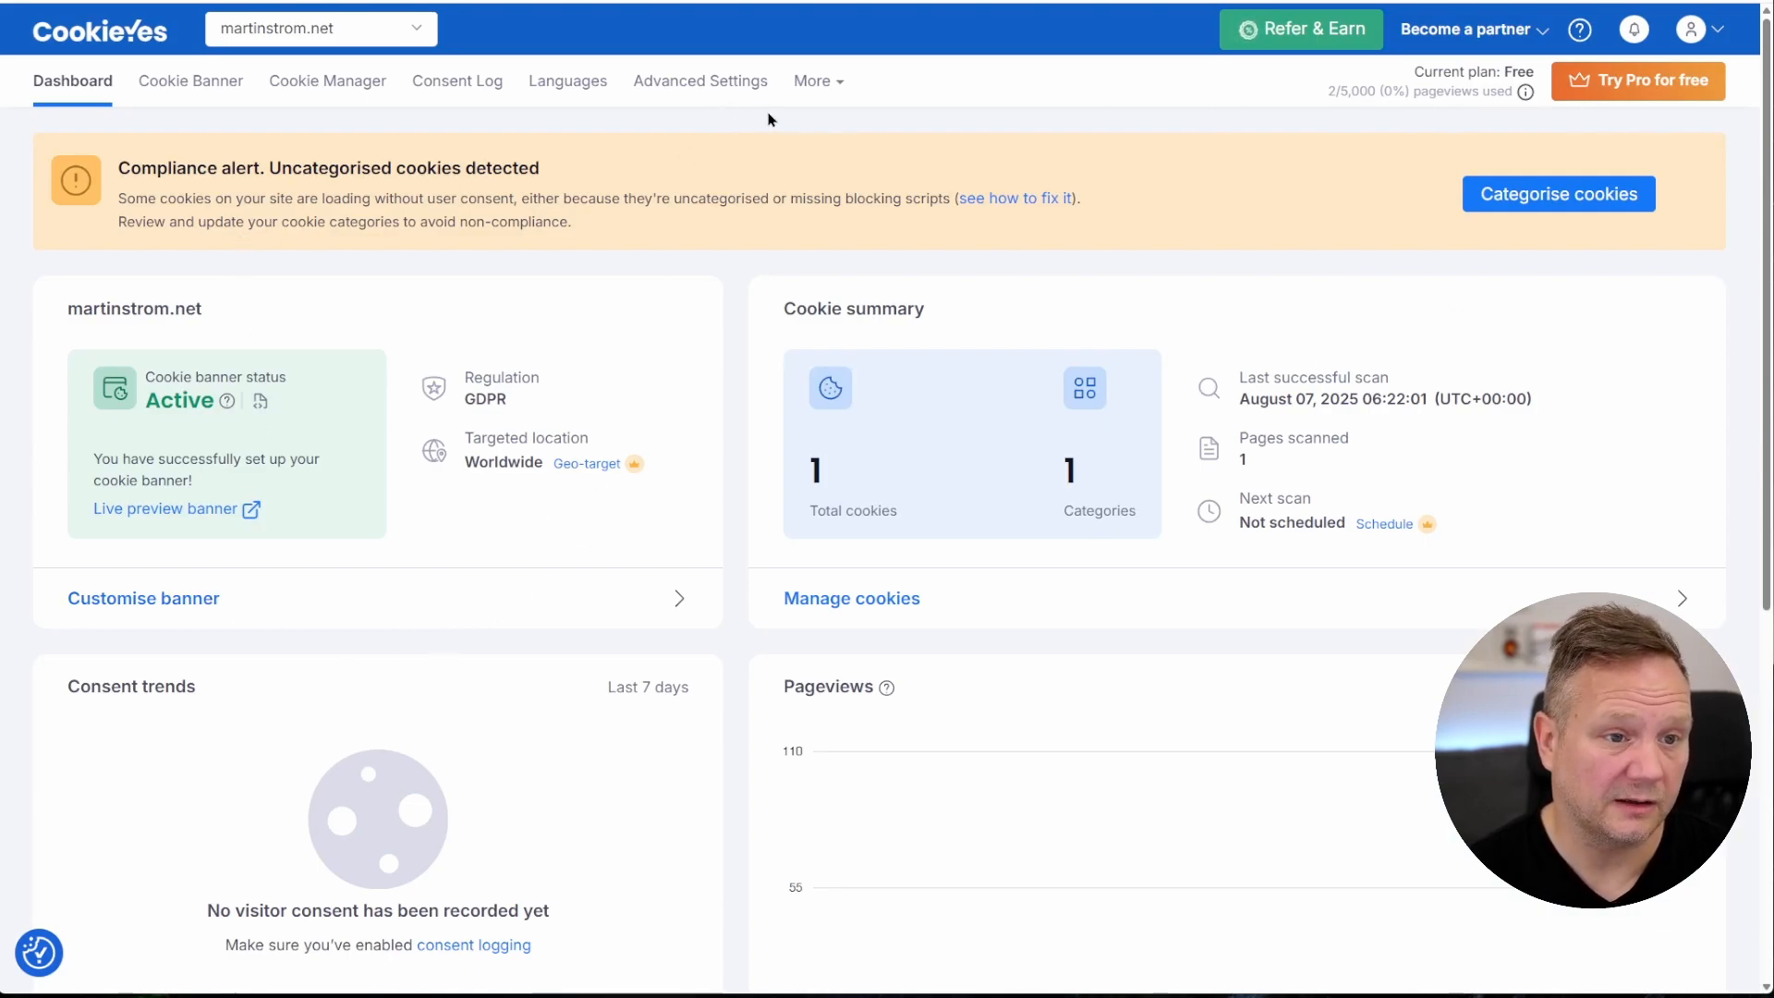
Enable "Allow Google tags to fire before consent" in CookieYes' advanced Google consent mode settings
{"action": "left_click", "coordinate": [700, 84]}
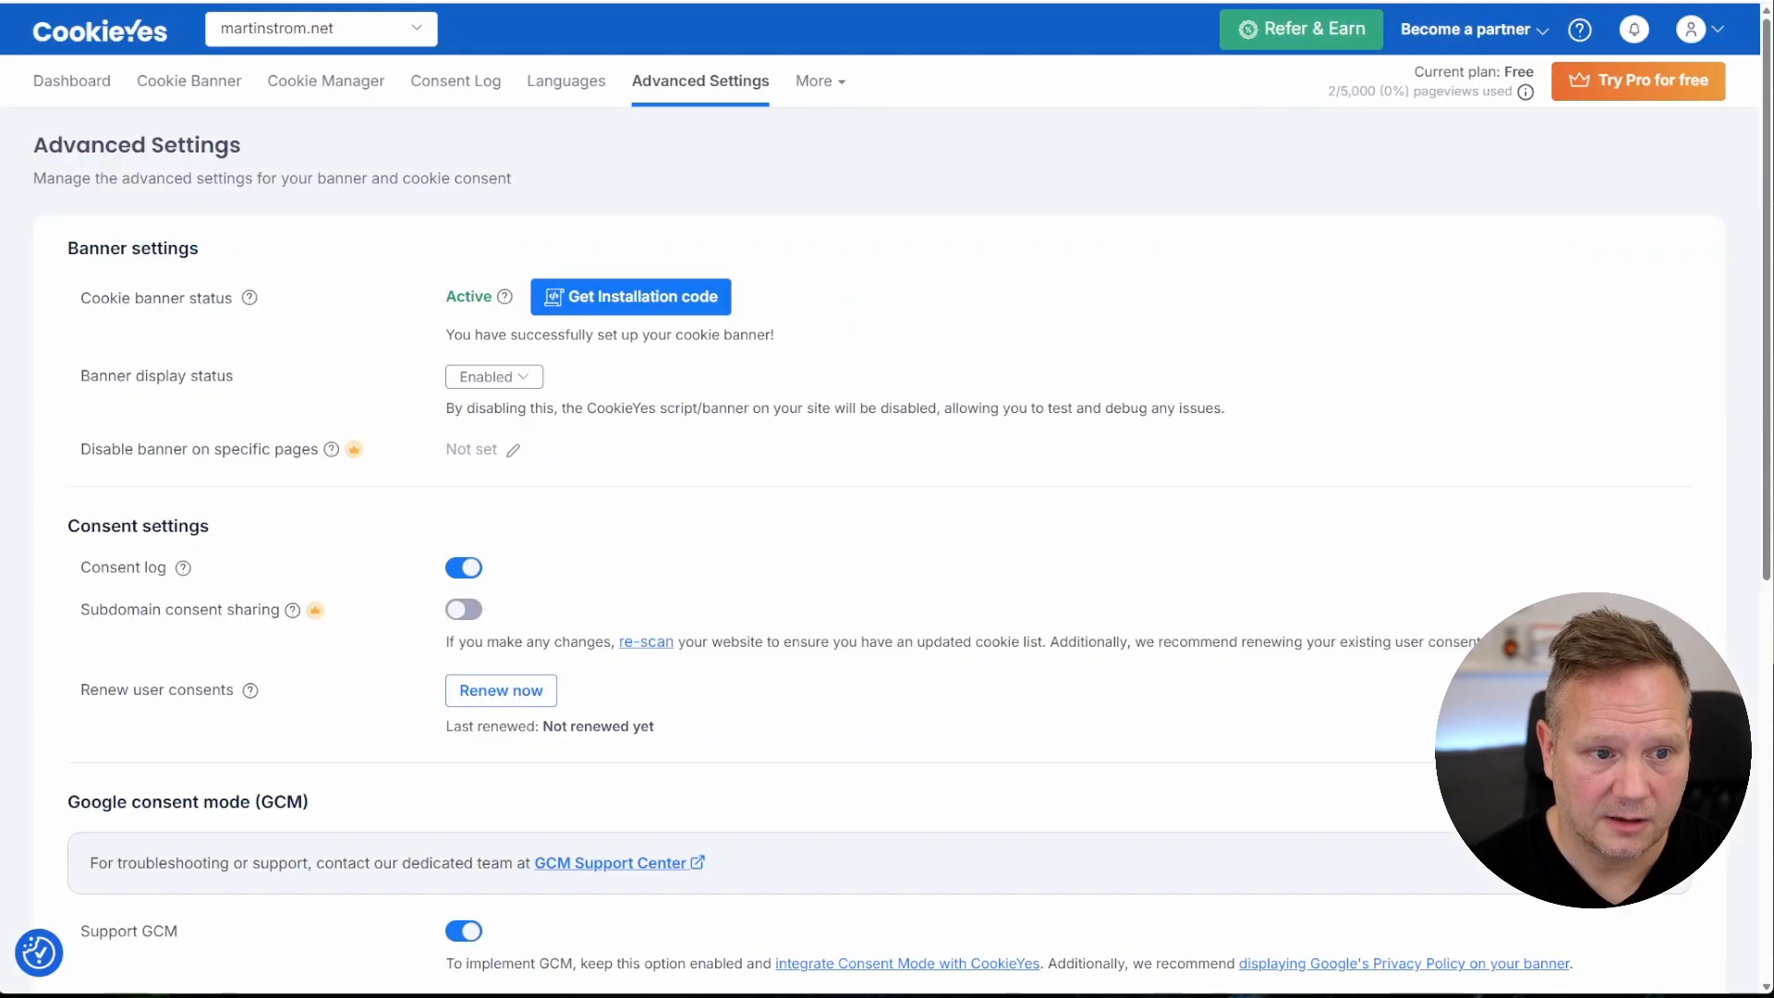
{"action": "scroll", "coordinate": [518, 563], "scroll_direction": "down", "scroll_amount": 3}
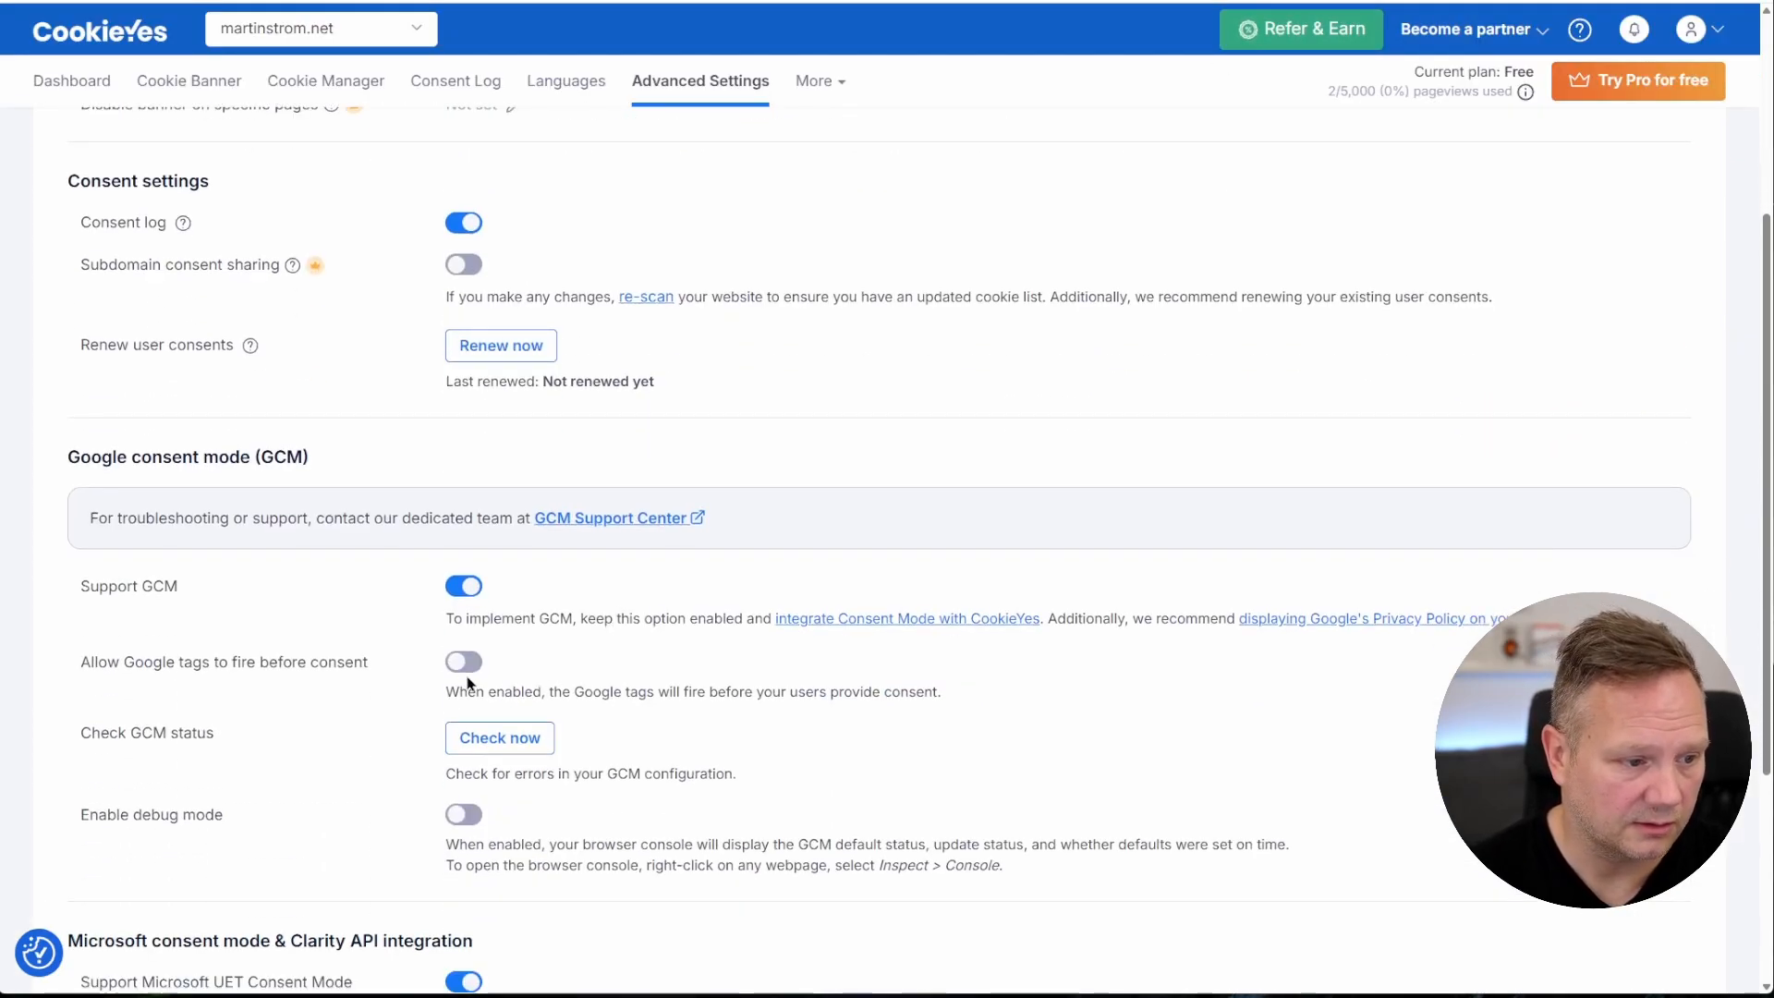
{"action": "left_click", "coordinate": [464, 664]}
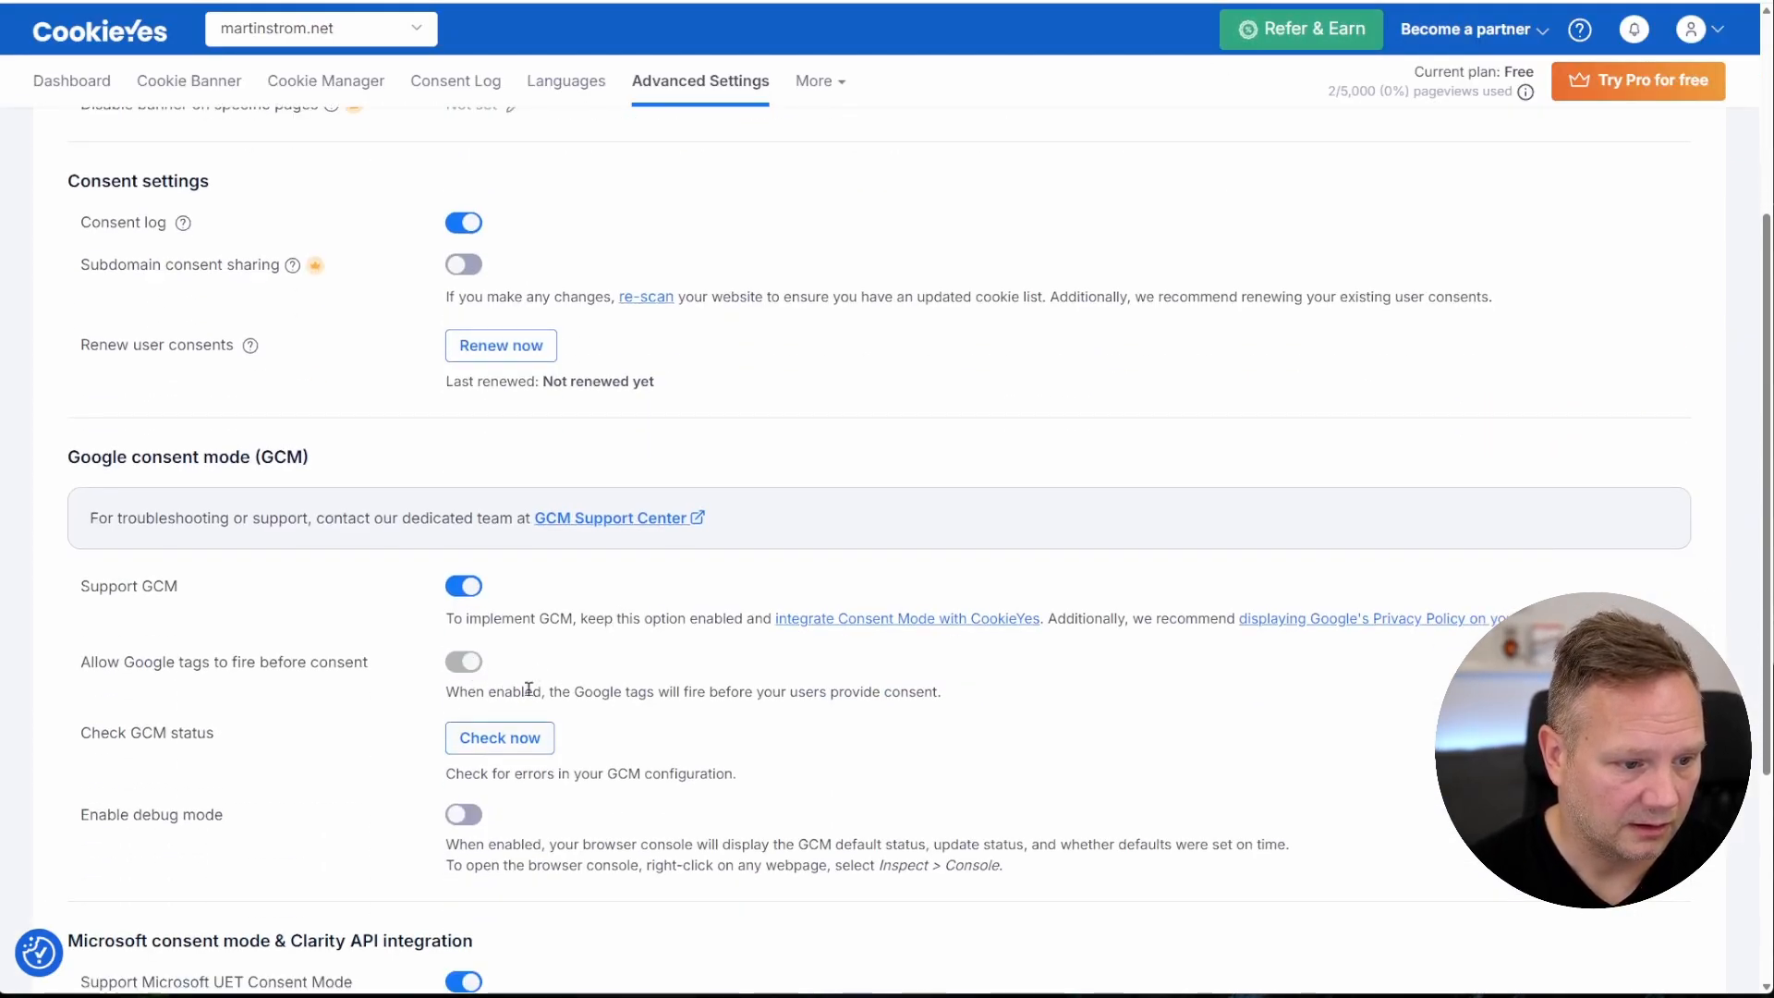
Run the GCM status check and review its result for errors in the Google Consent Mode configuration
{"action": "left_click", "coordinate": [513, 746]}
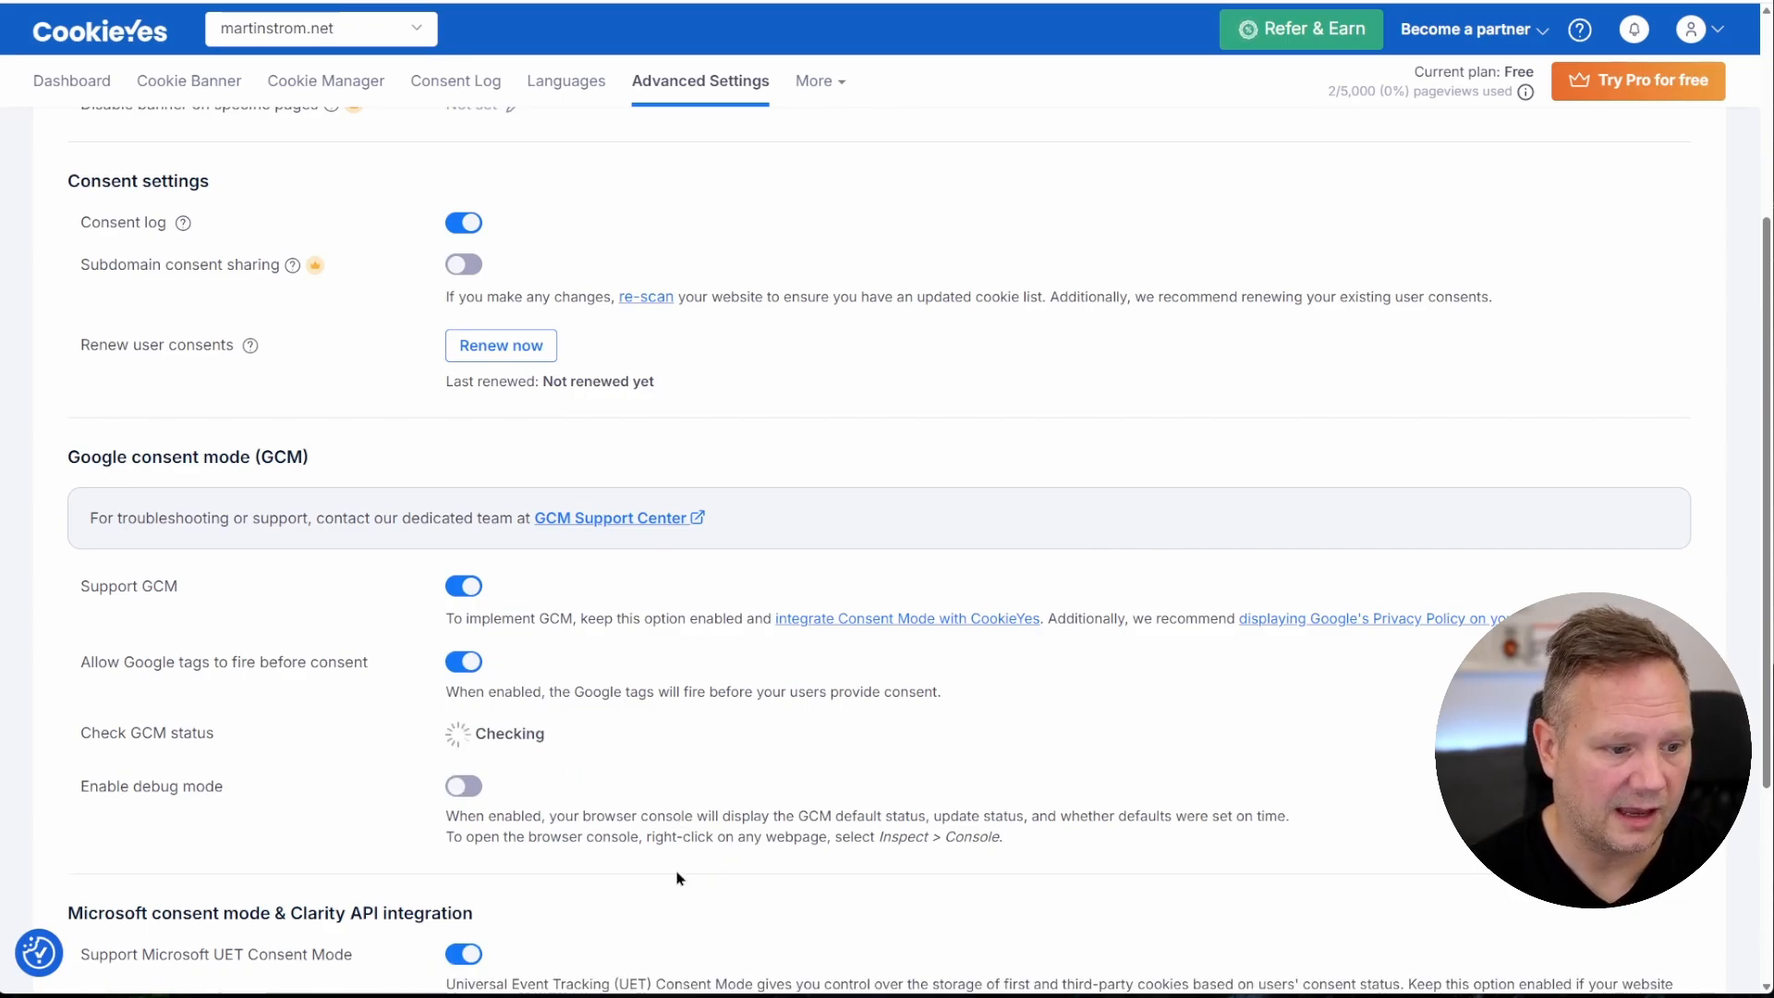
{"action": "scroll", "coordinate": [647, 753], "scroll_direction": "down", "scroll_amount": 1}
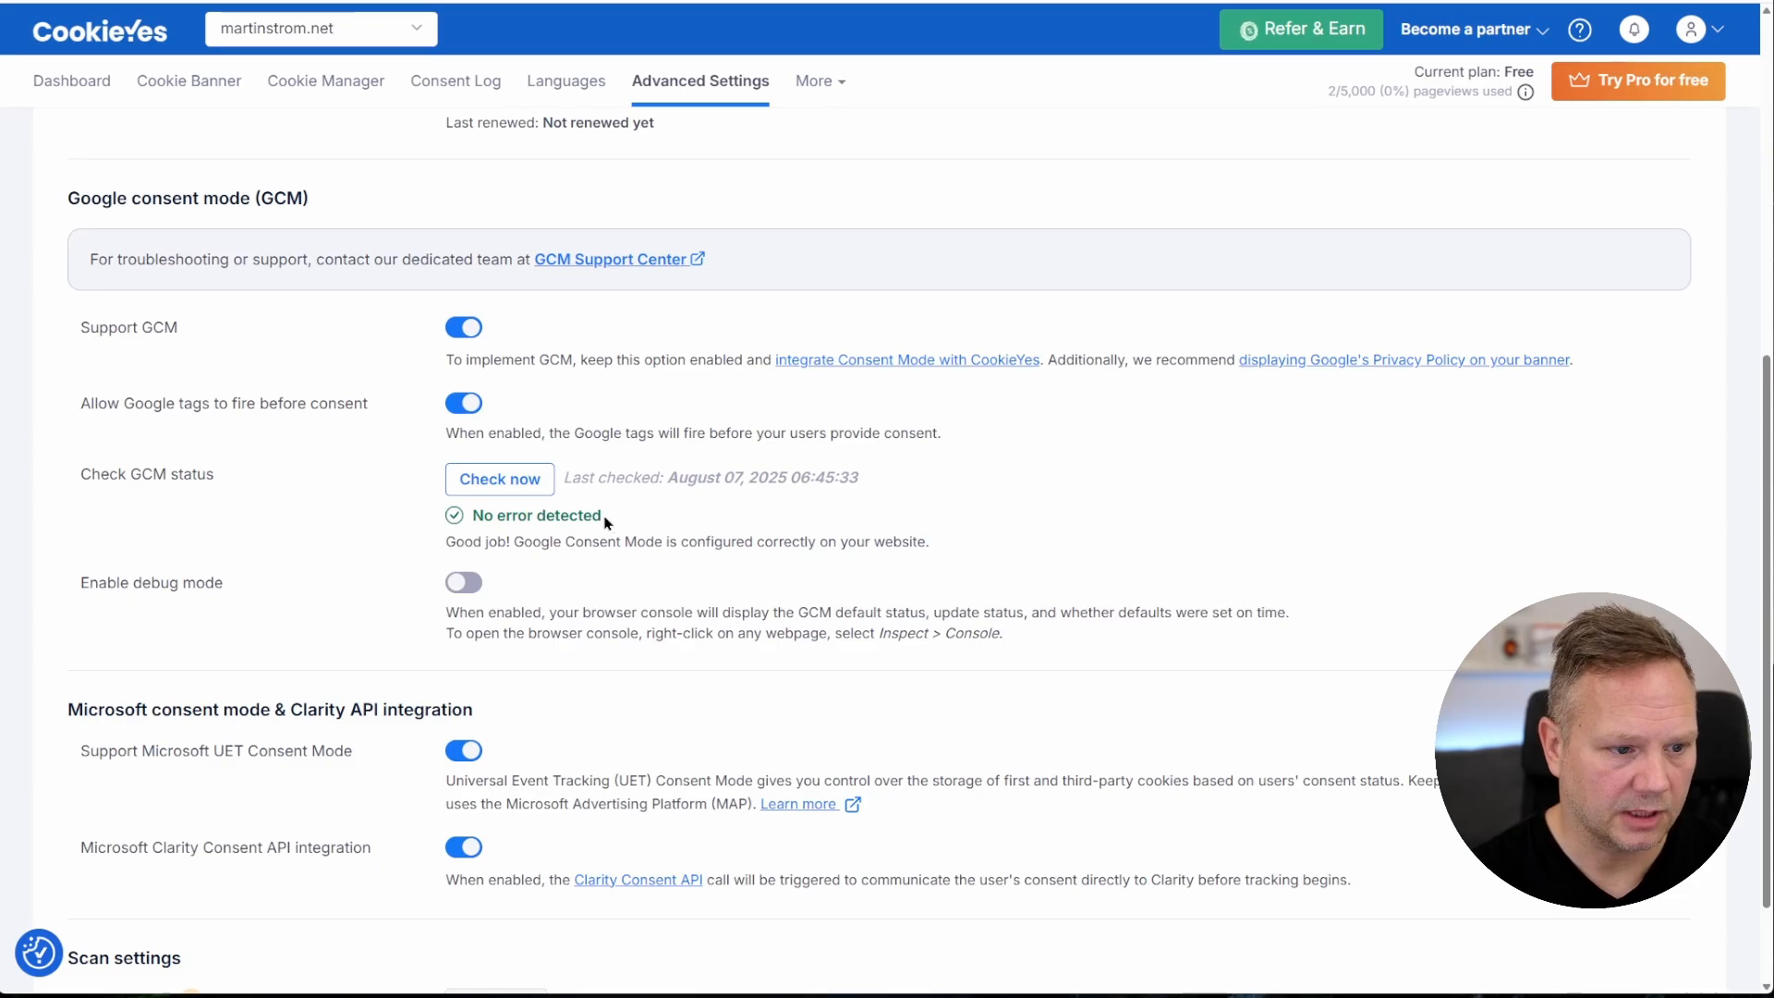
{"action": "left_click_drag", "start_coordinate": [469, 519], "coordinate": [586, 521]}
{"action": "left_click", "coordinate": [665, 534]}
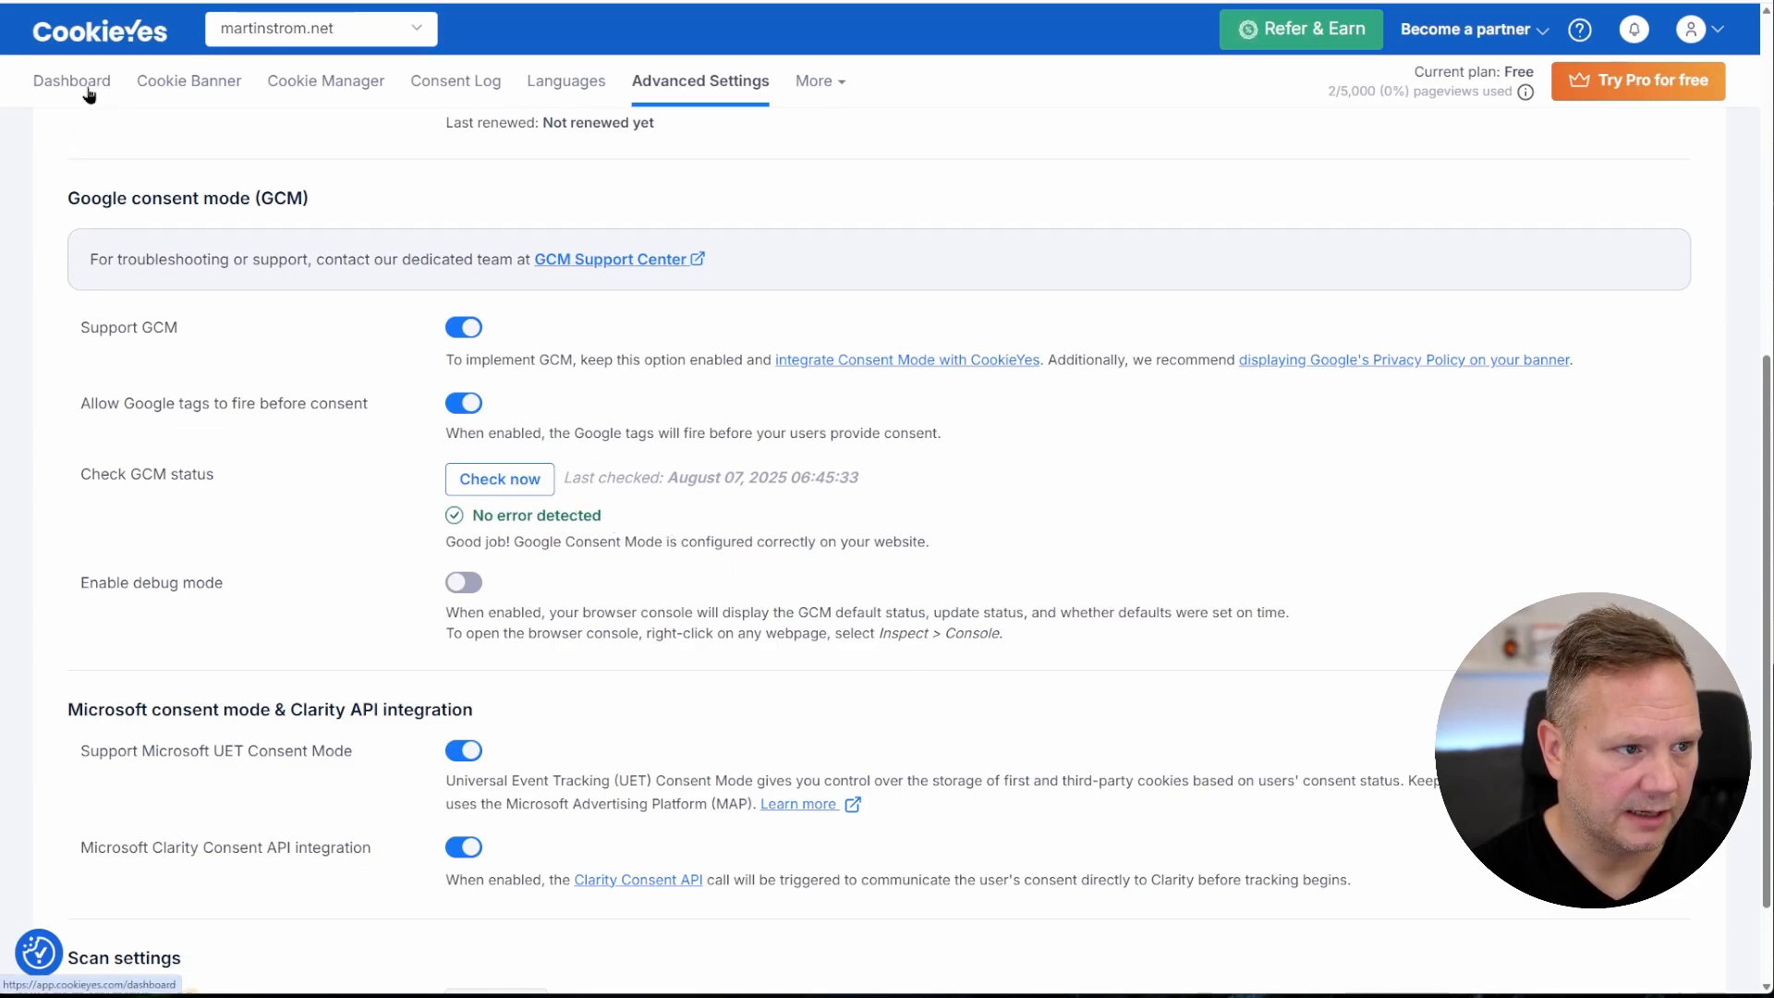
Try the top-left box and bottom banner layouts for the cookie notice, restore Box at Bottom left, and publish the banner changes
{"action": "left_click", "coordinate": [175, 85]}
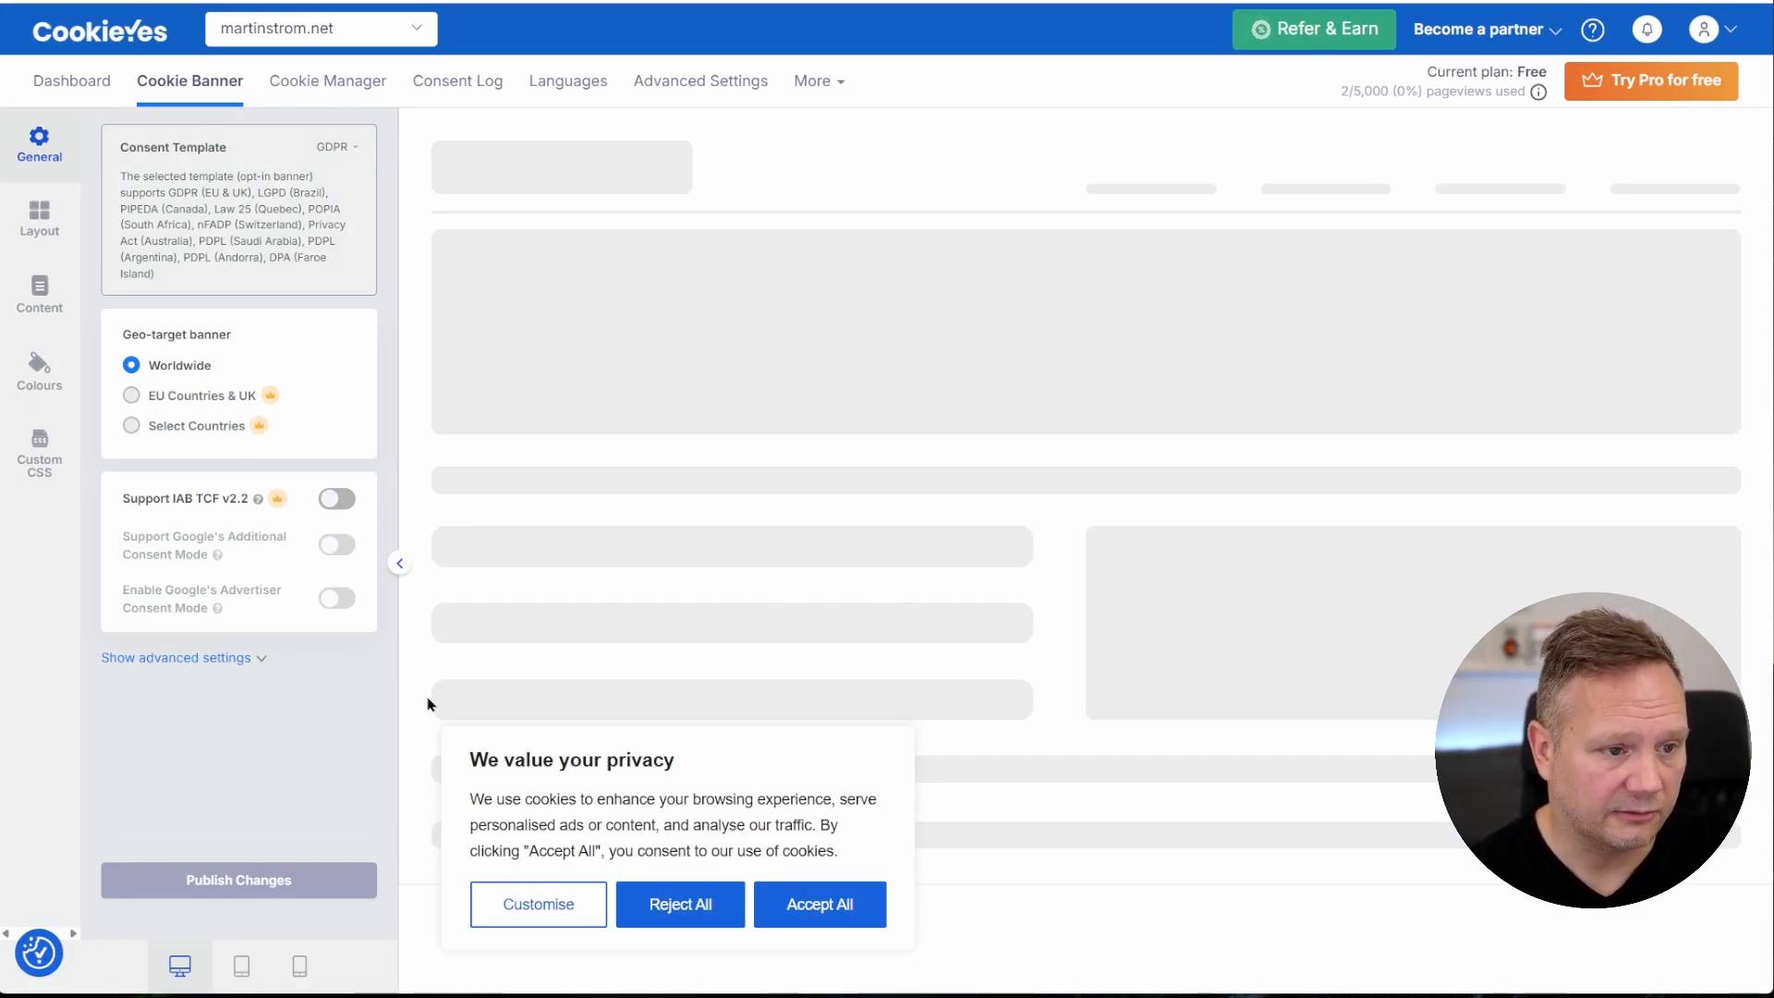
{"action": "left_click", "coordinate": [37, 217]}
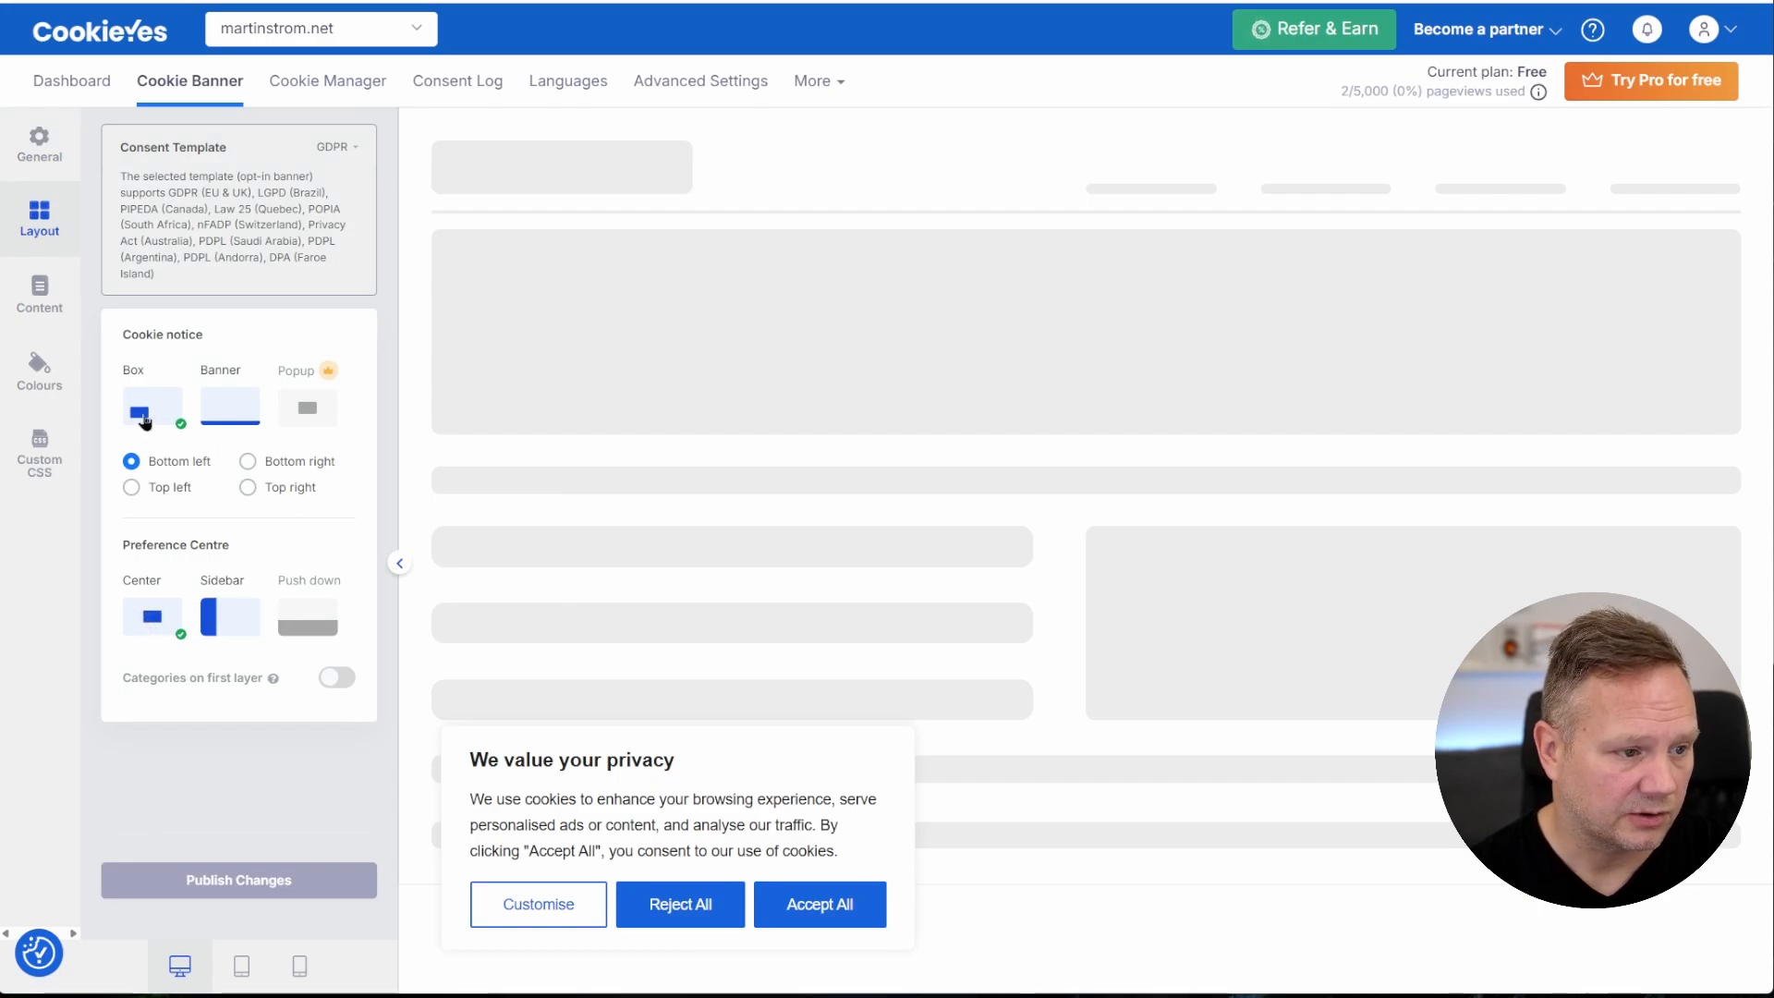
{"action": "left_click", "coordinate": [151, 488]}
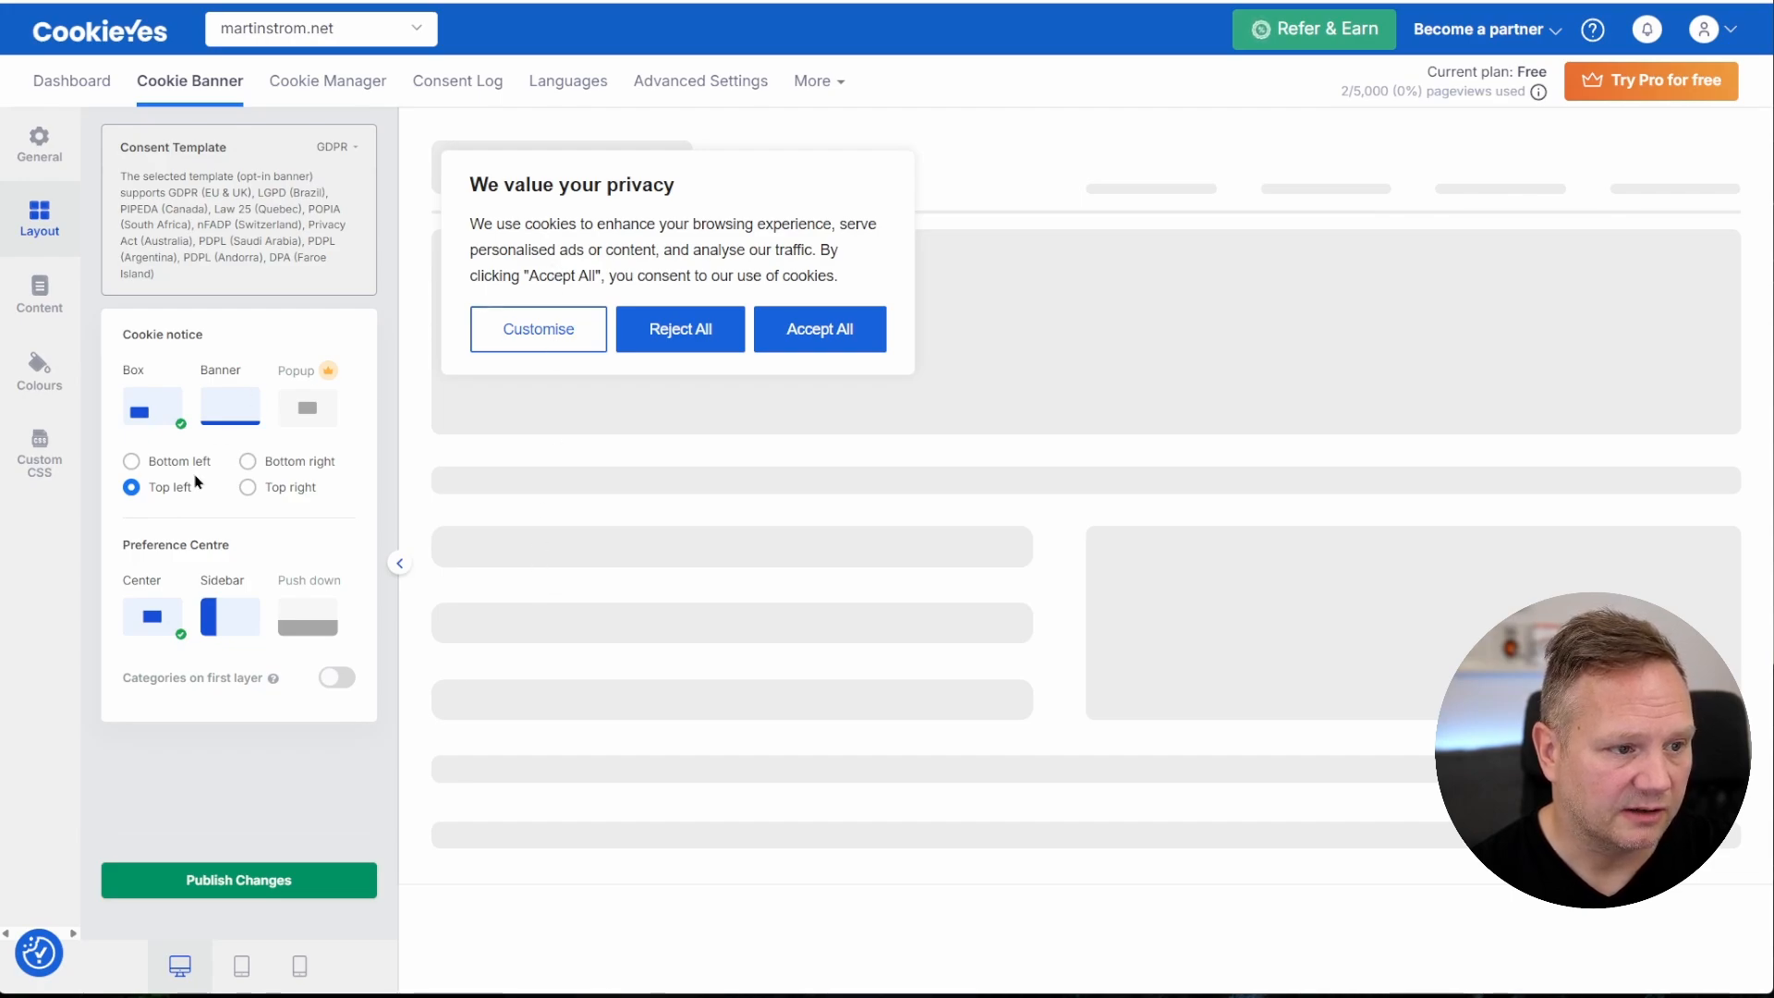
{"action": "left_click", "coordinate": [233, 414]}
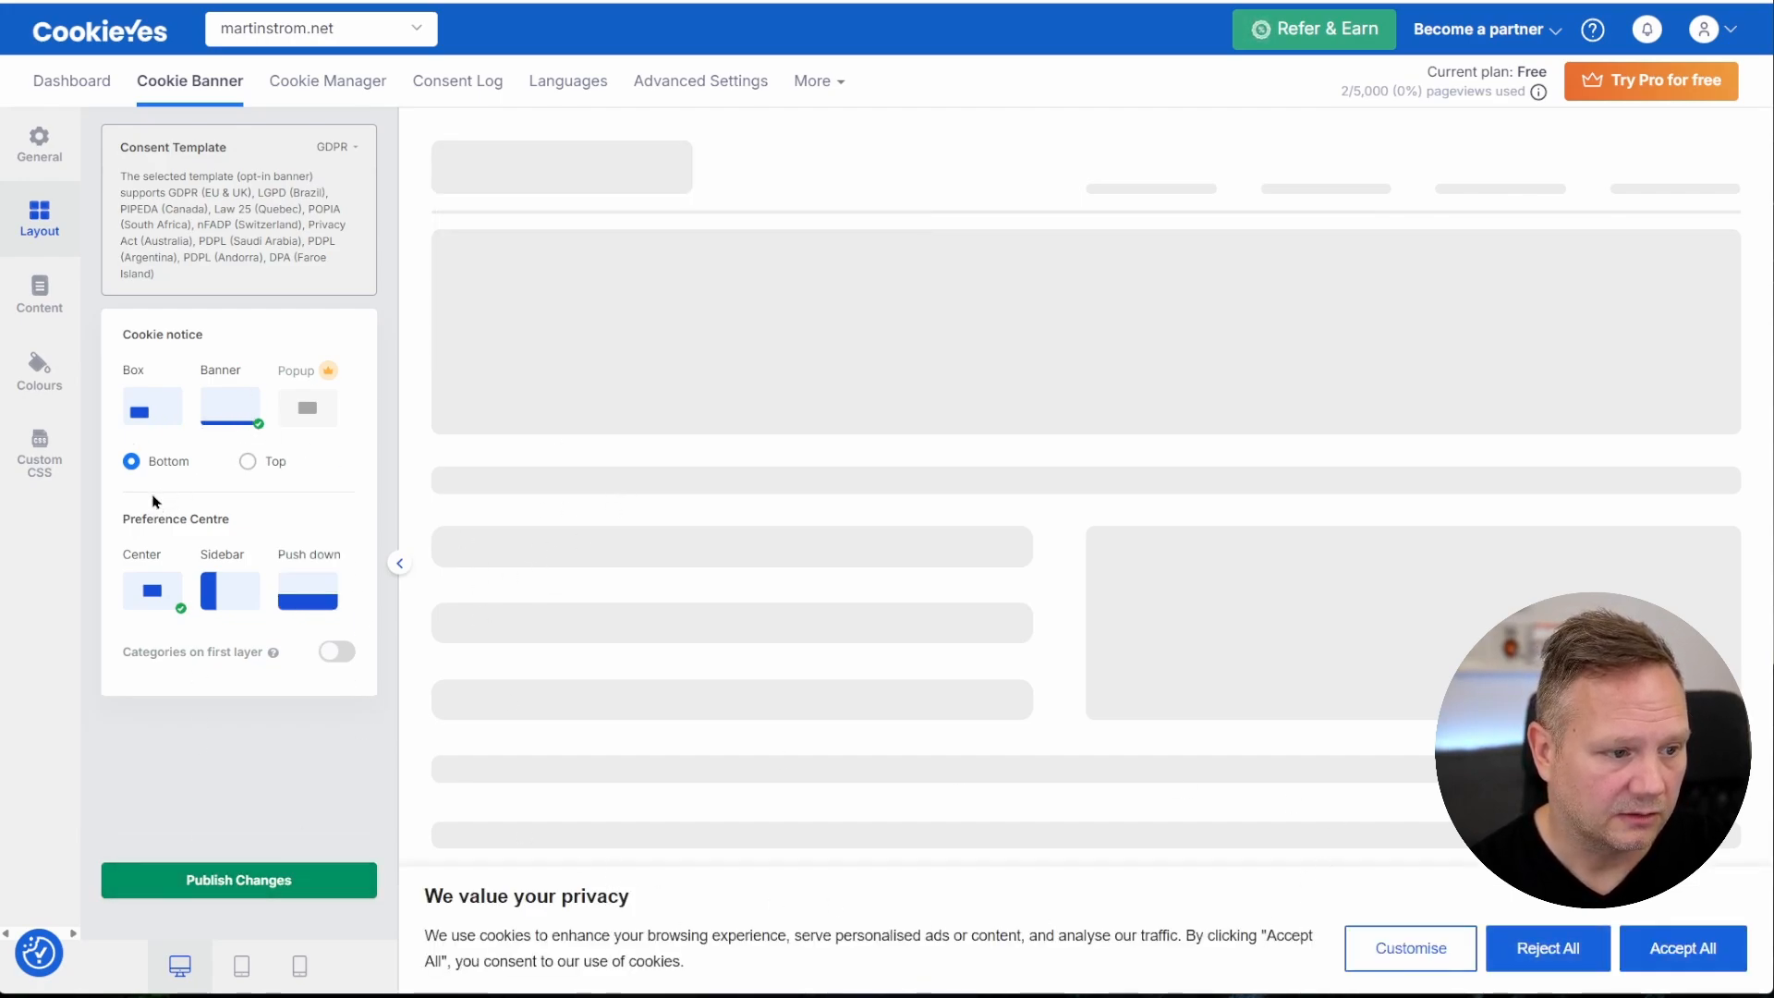
{"action": "left_click", "coordinate": [152, 424]}
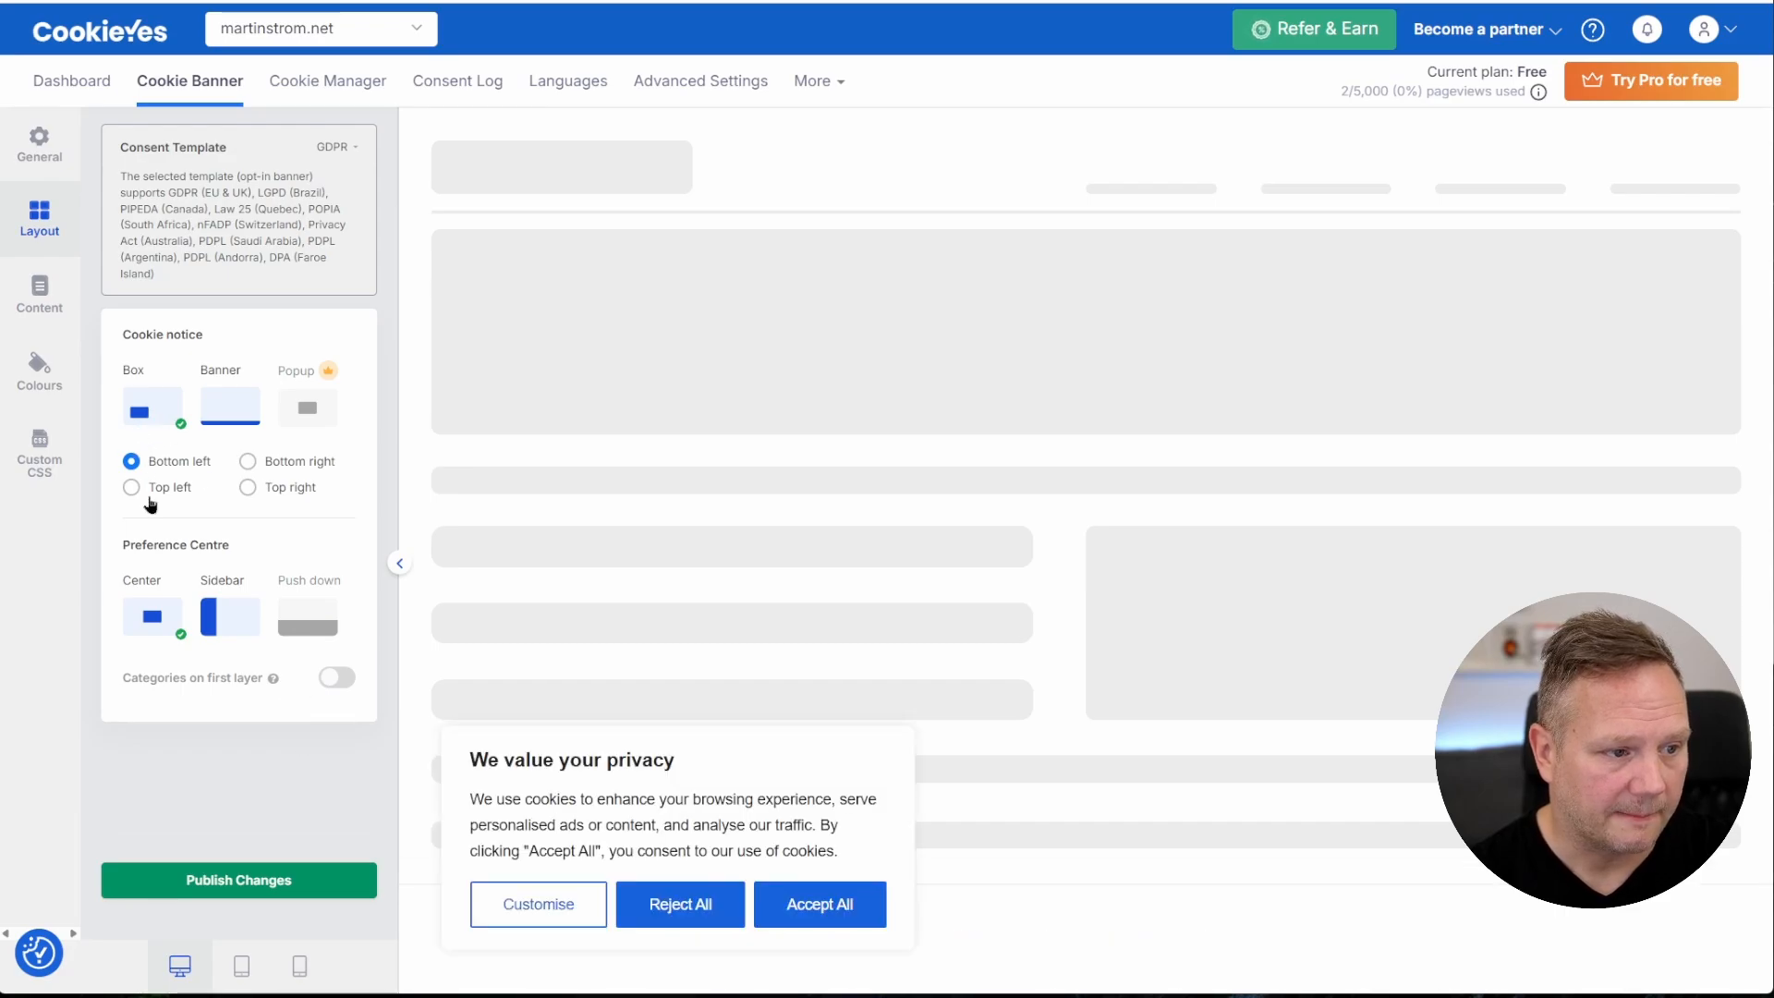
{"action": "left_click", "coordinate": [277, 882]}
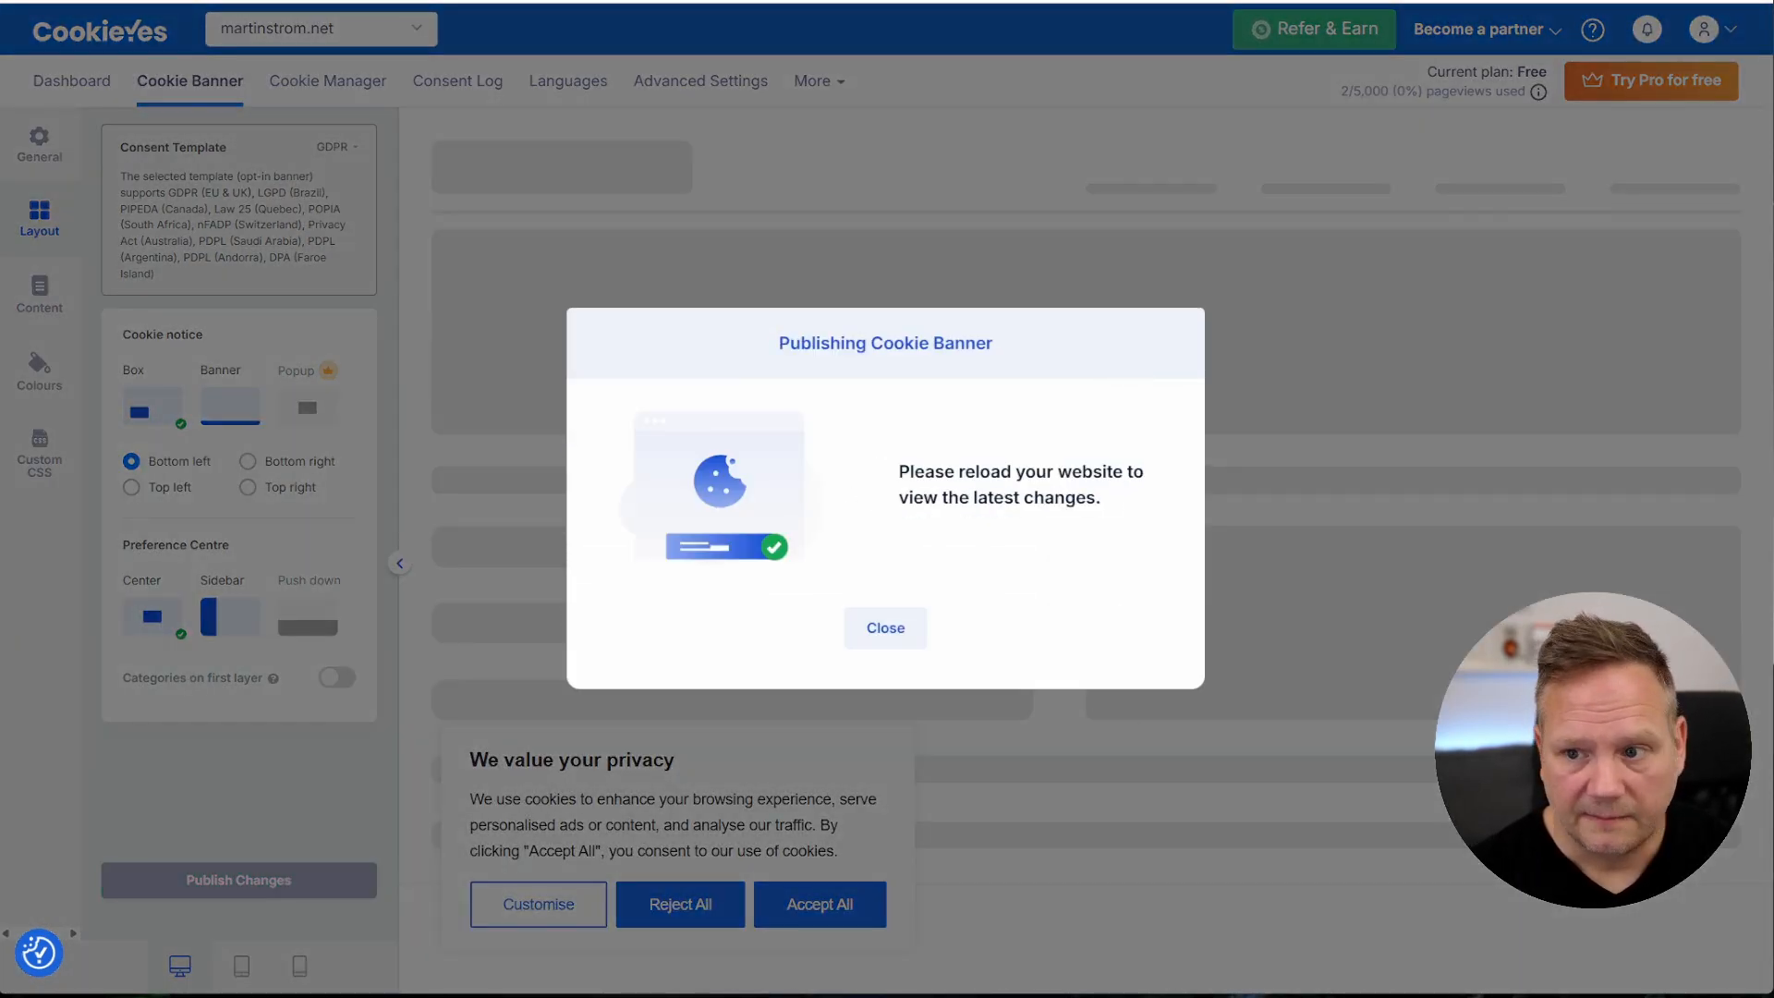
{"action": "left_click", "coordinate": [889, 631]}
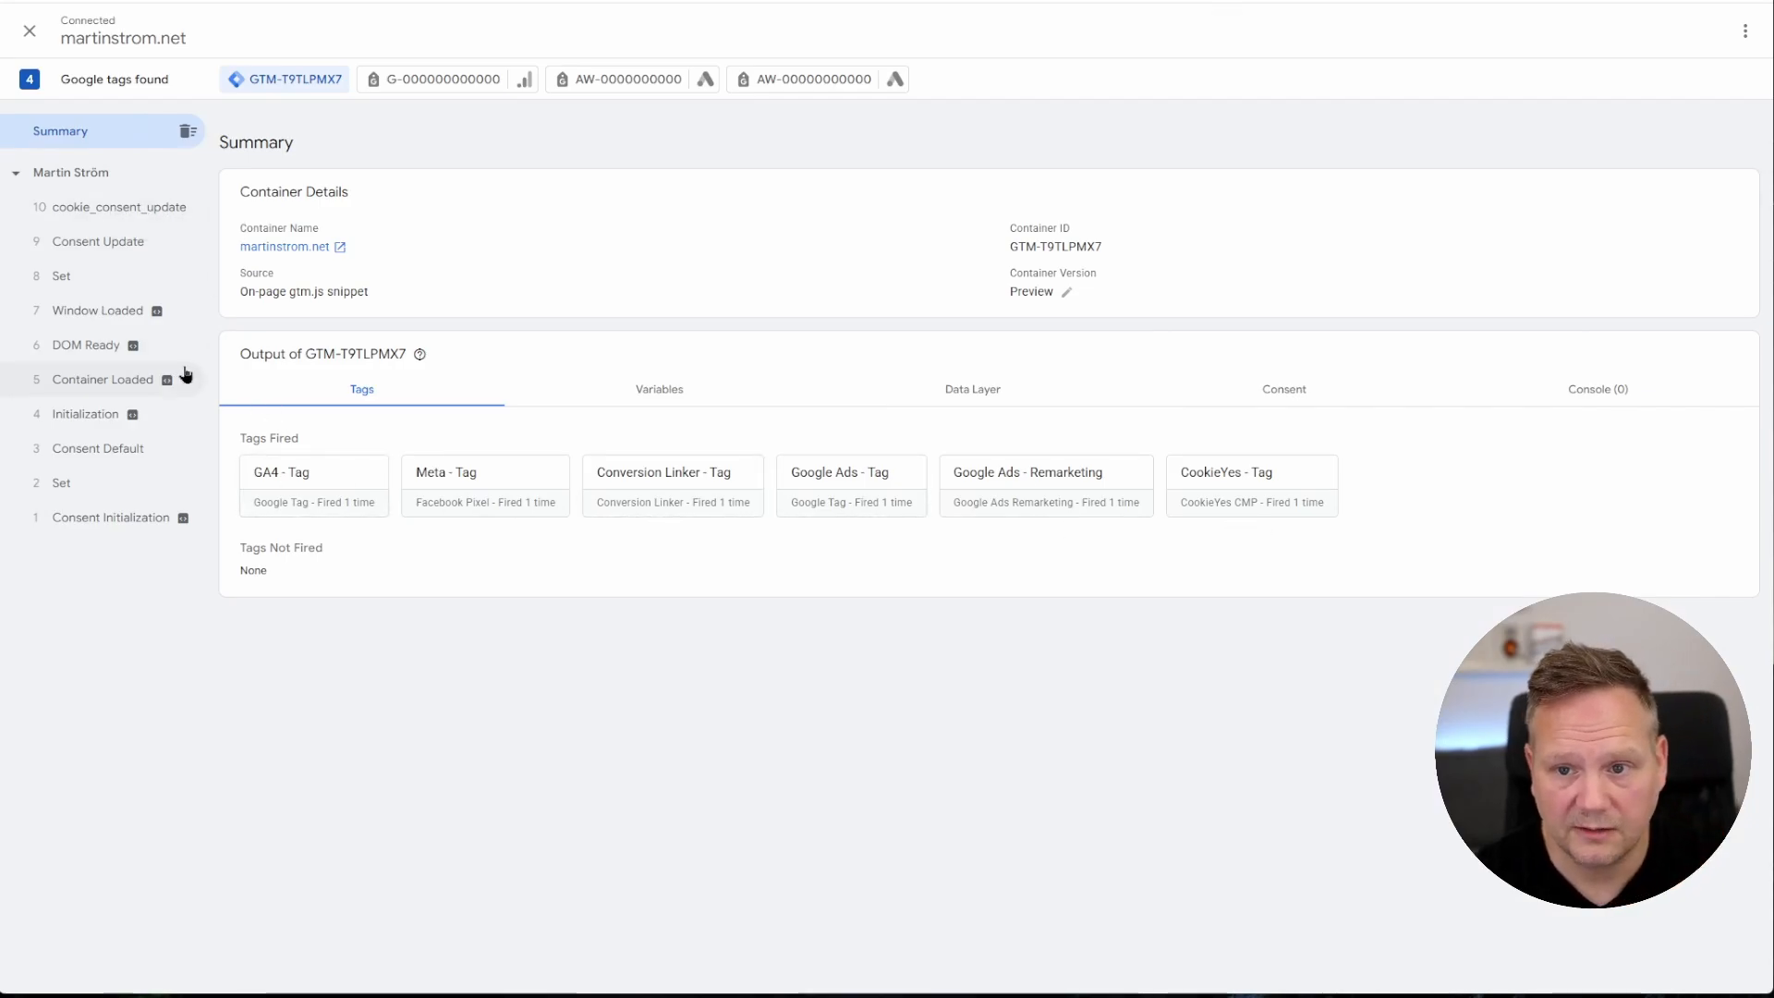
Switch to Tag Assistant, inspect the cookie_consent_update event, and copy its event name from the API call
{"action": "key", "text": "ctrl+plus"}
{"action": "key", "text": "ctrl+plus"}
{"action": "key", "text": "ctrl+plus"}
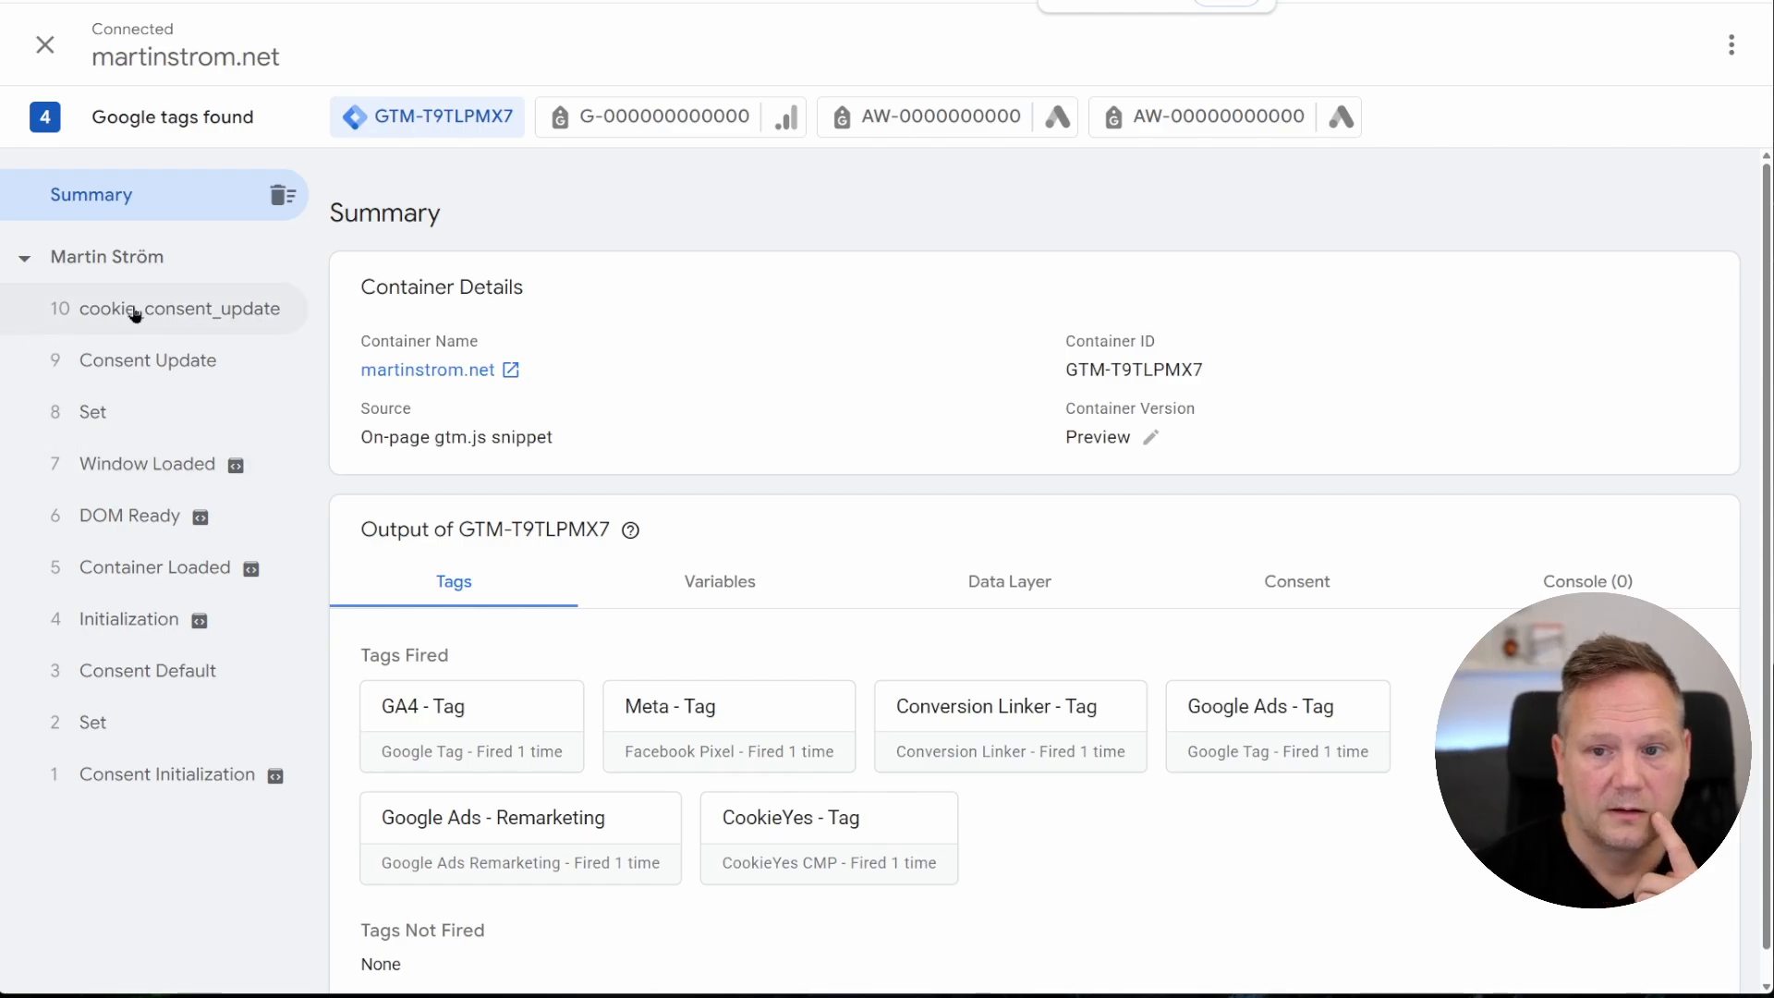
{"action": "left_click", "coordinate": [257, 317]}
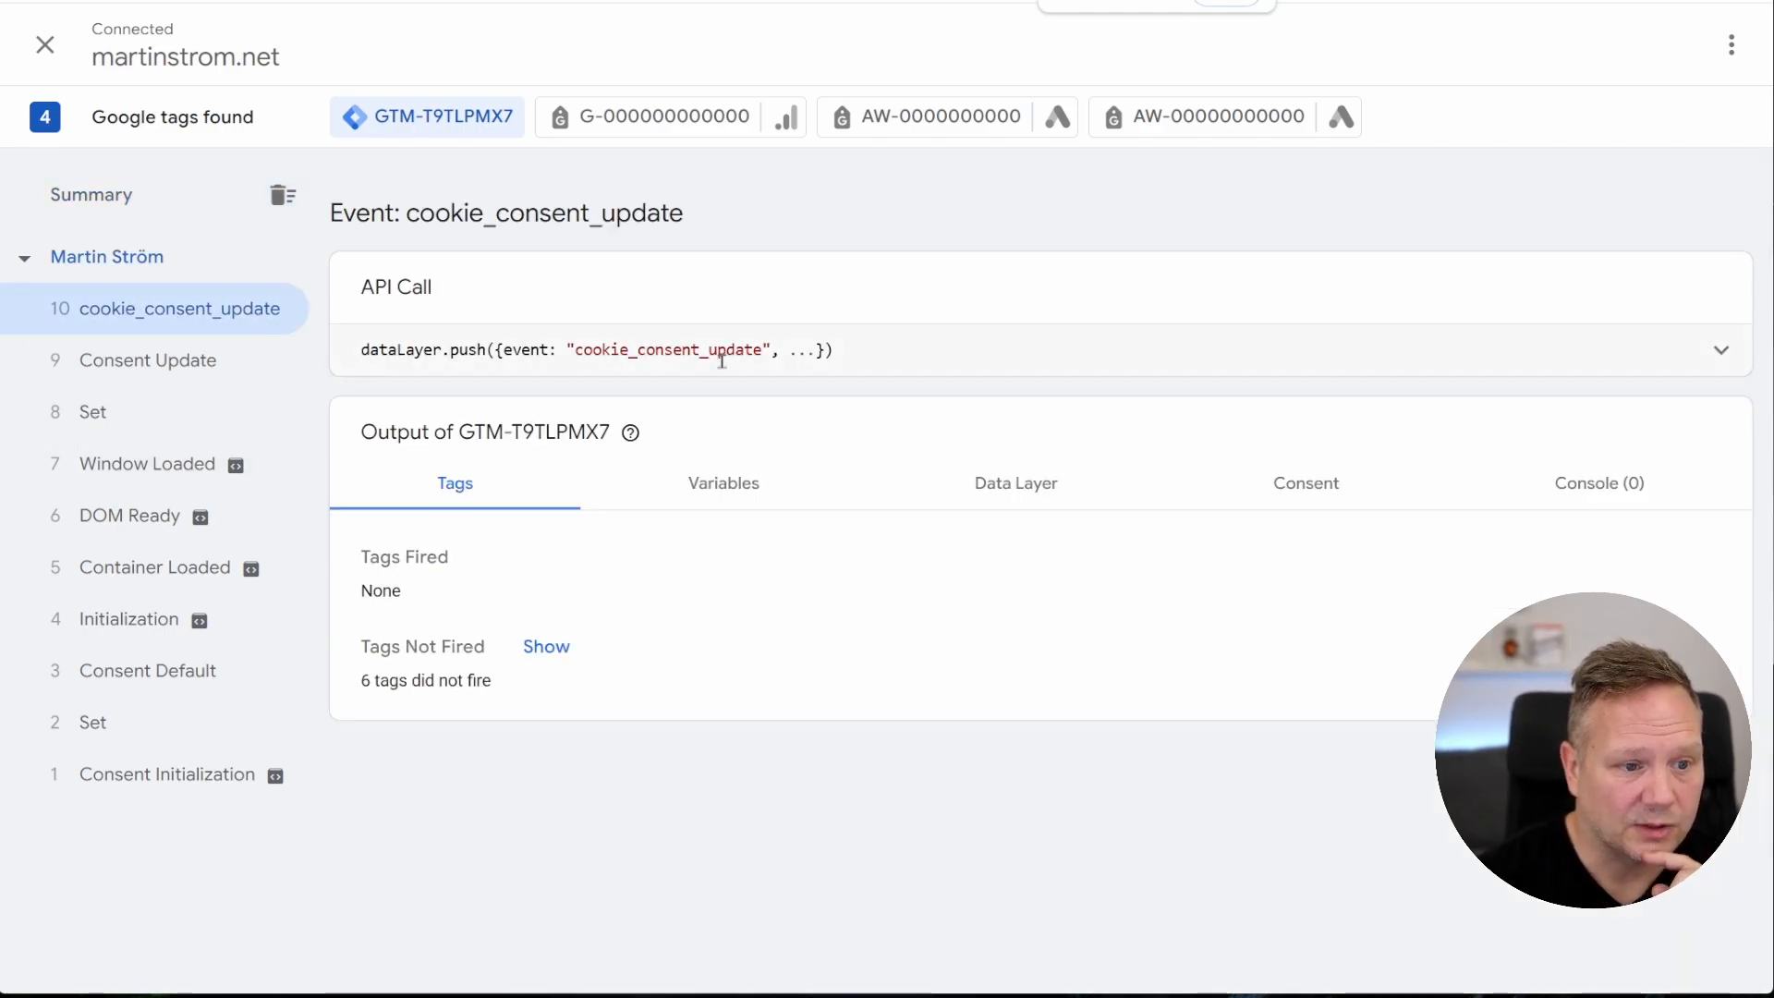
{"action": "left_click_drag", "start_coordinate": [575, 354], "coordinate": [751, 351]}
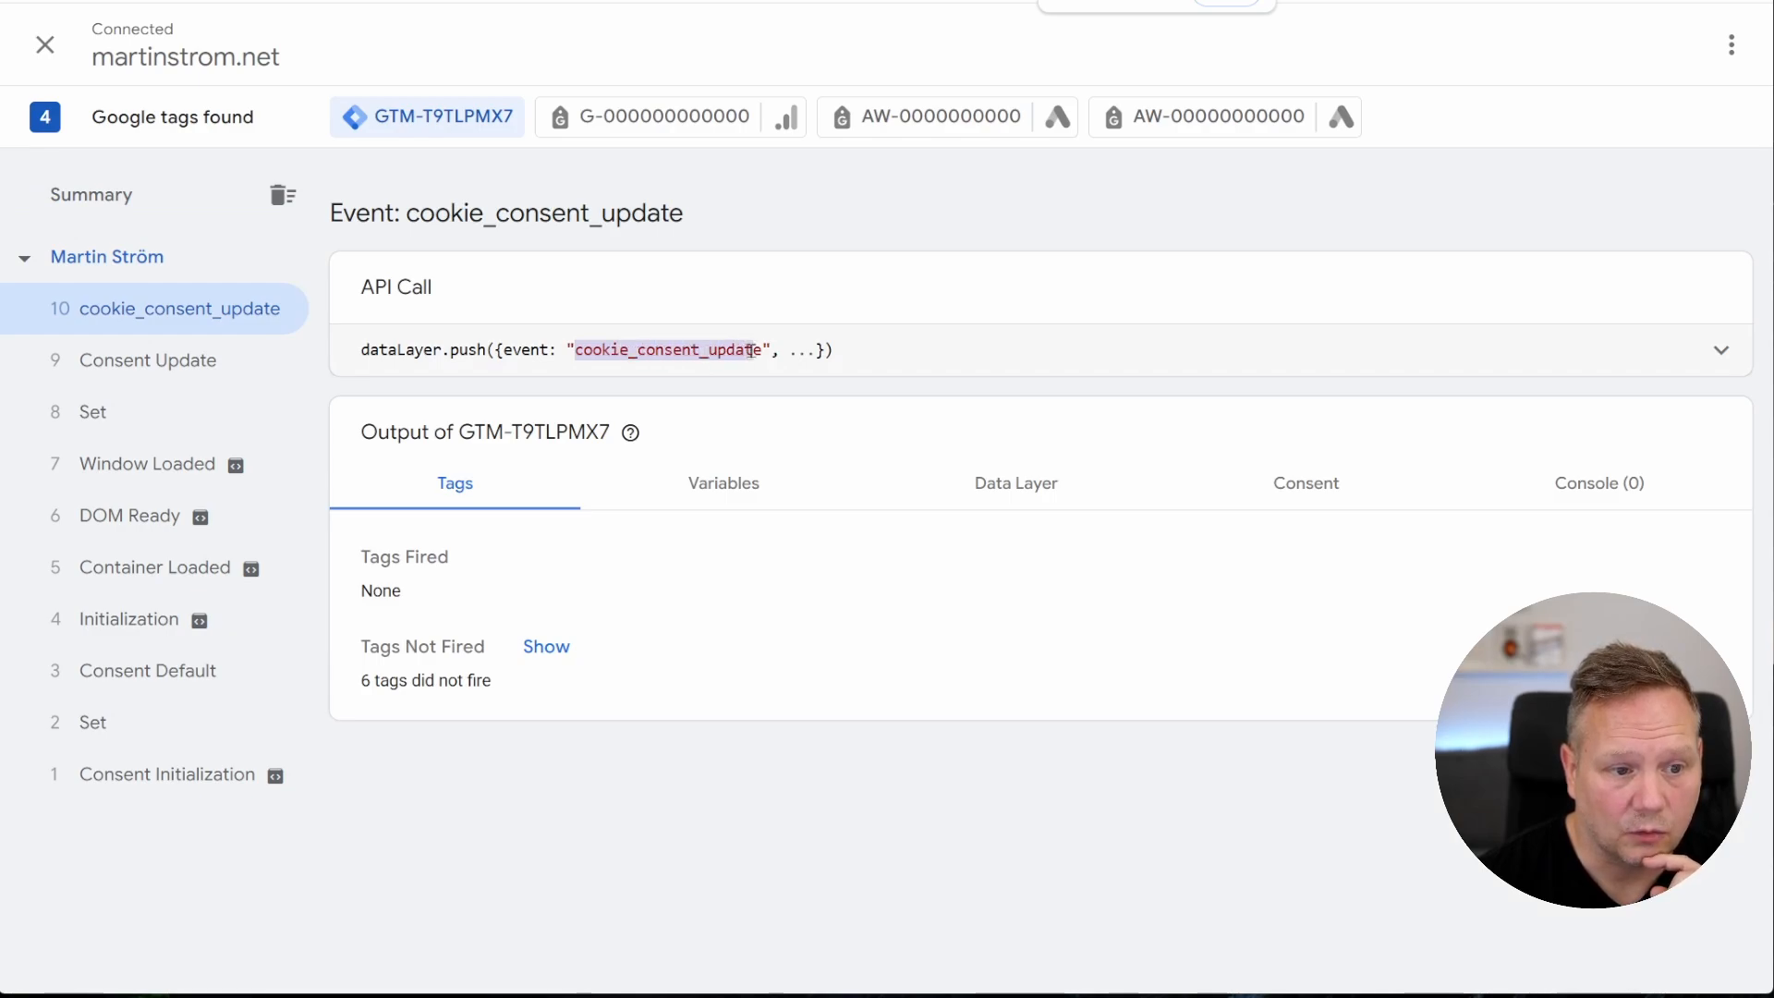
{"action": "right_click", "coordinate": [731, 349]}
{"action": "left_click", "coordinate": [785, 369]}
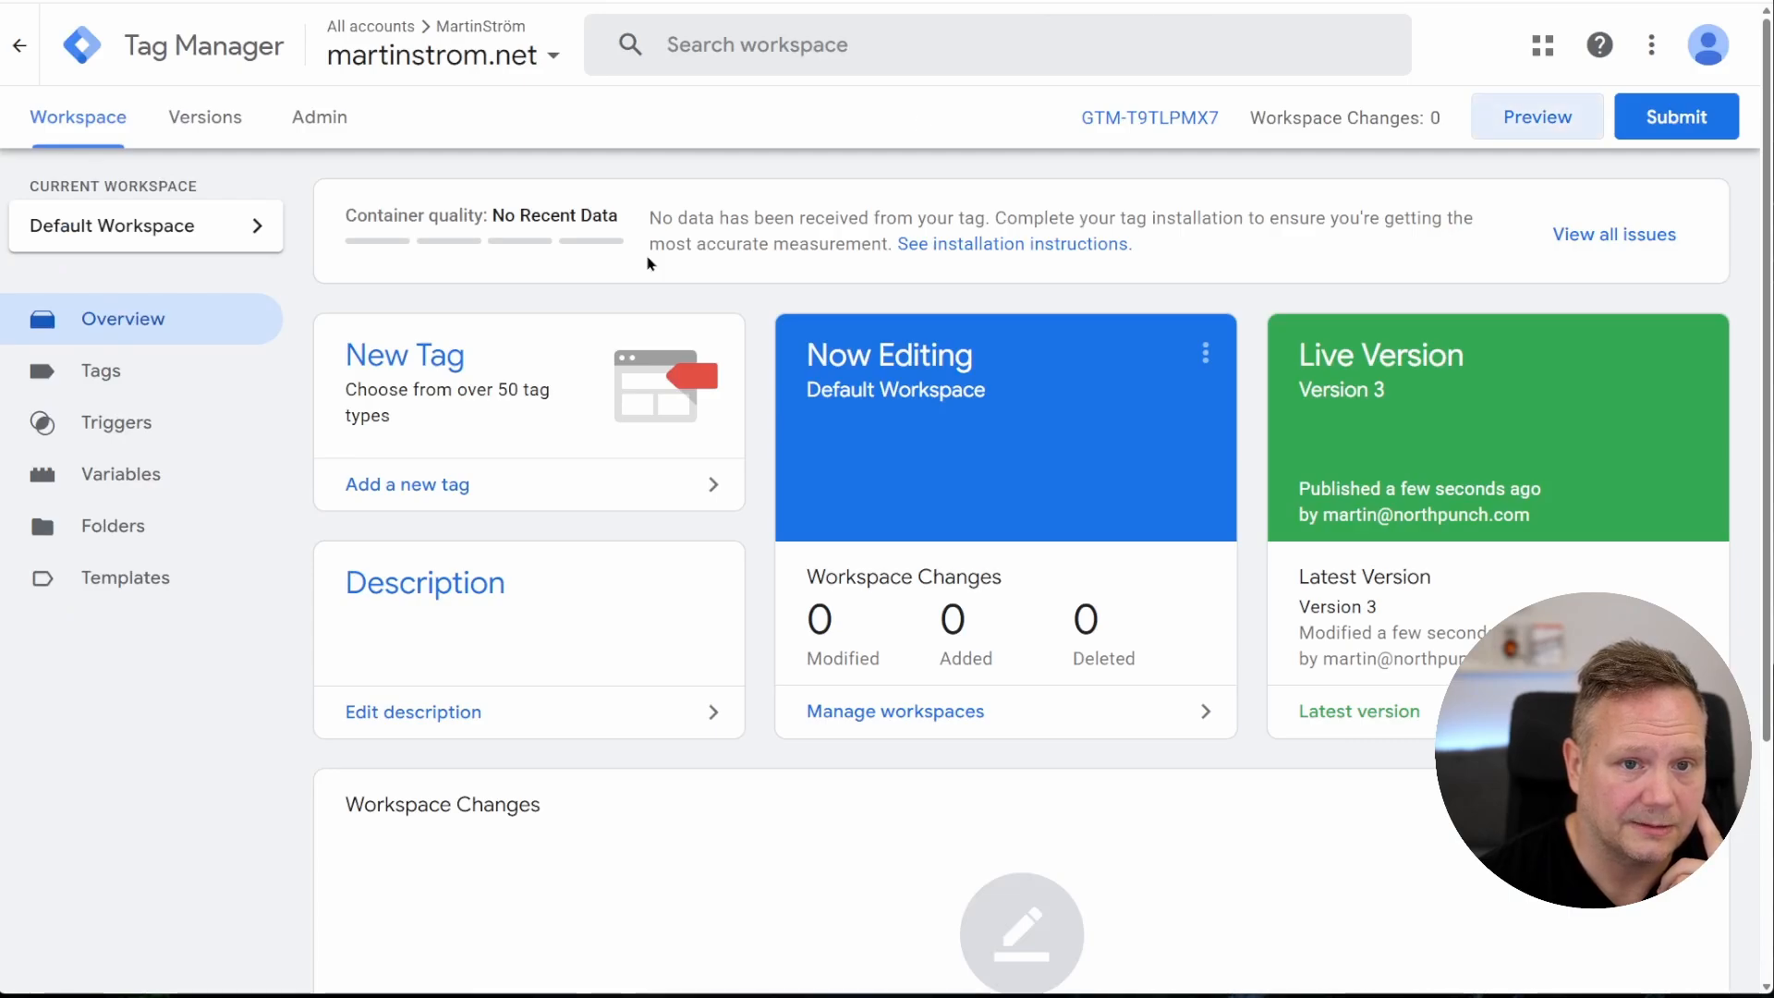
Create a new trigger in Tag Manager and name it "Event cookie_consent_update"
{"action": "left_click", "coordinate": [93, 378]}
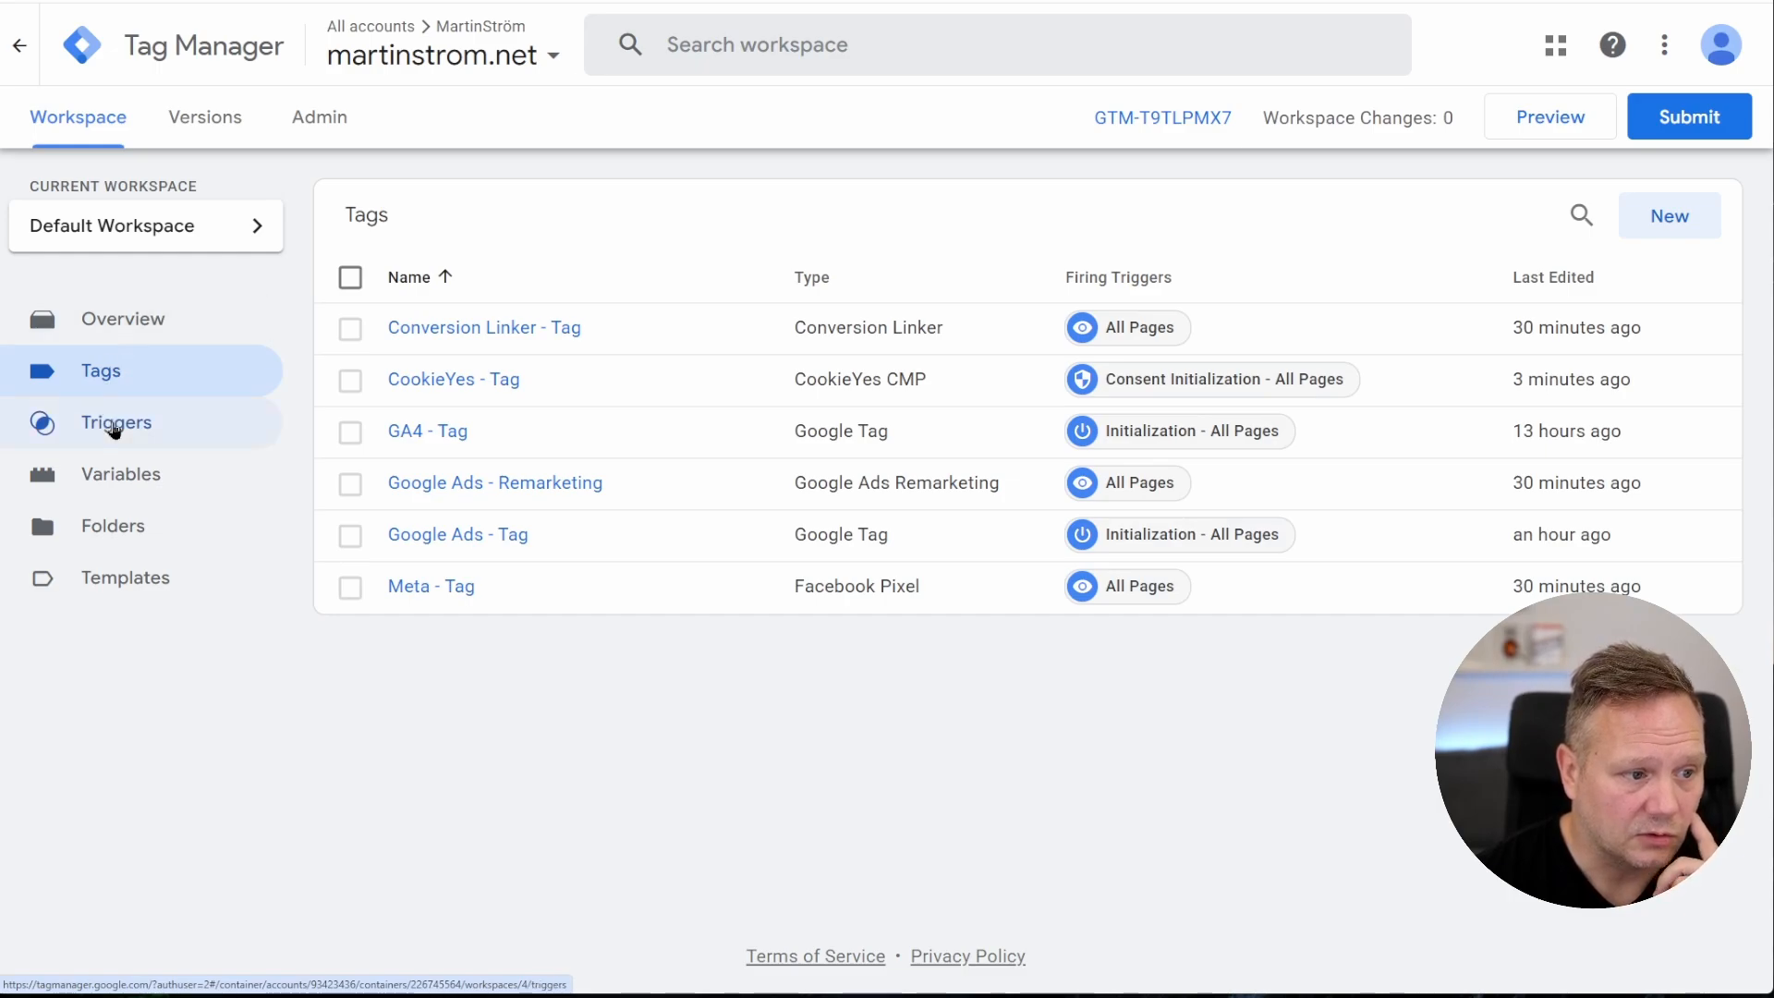
{"action": "left_click", "coordinate": [115, 425]}
{"action": "left_click", "coordinate": [1664, 226]}
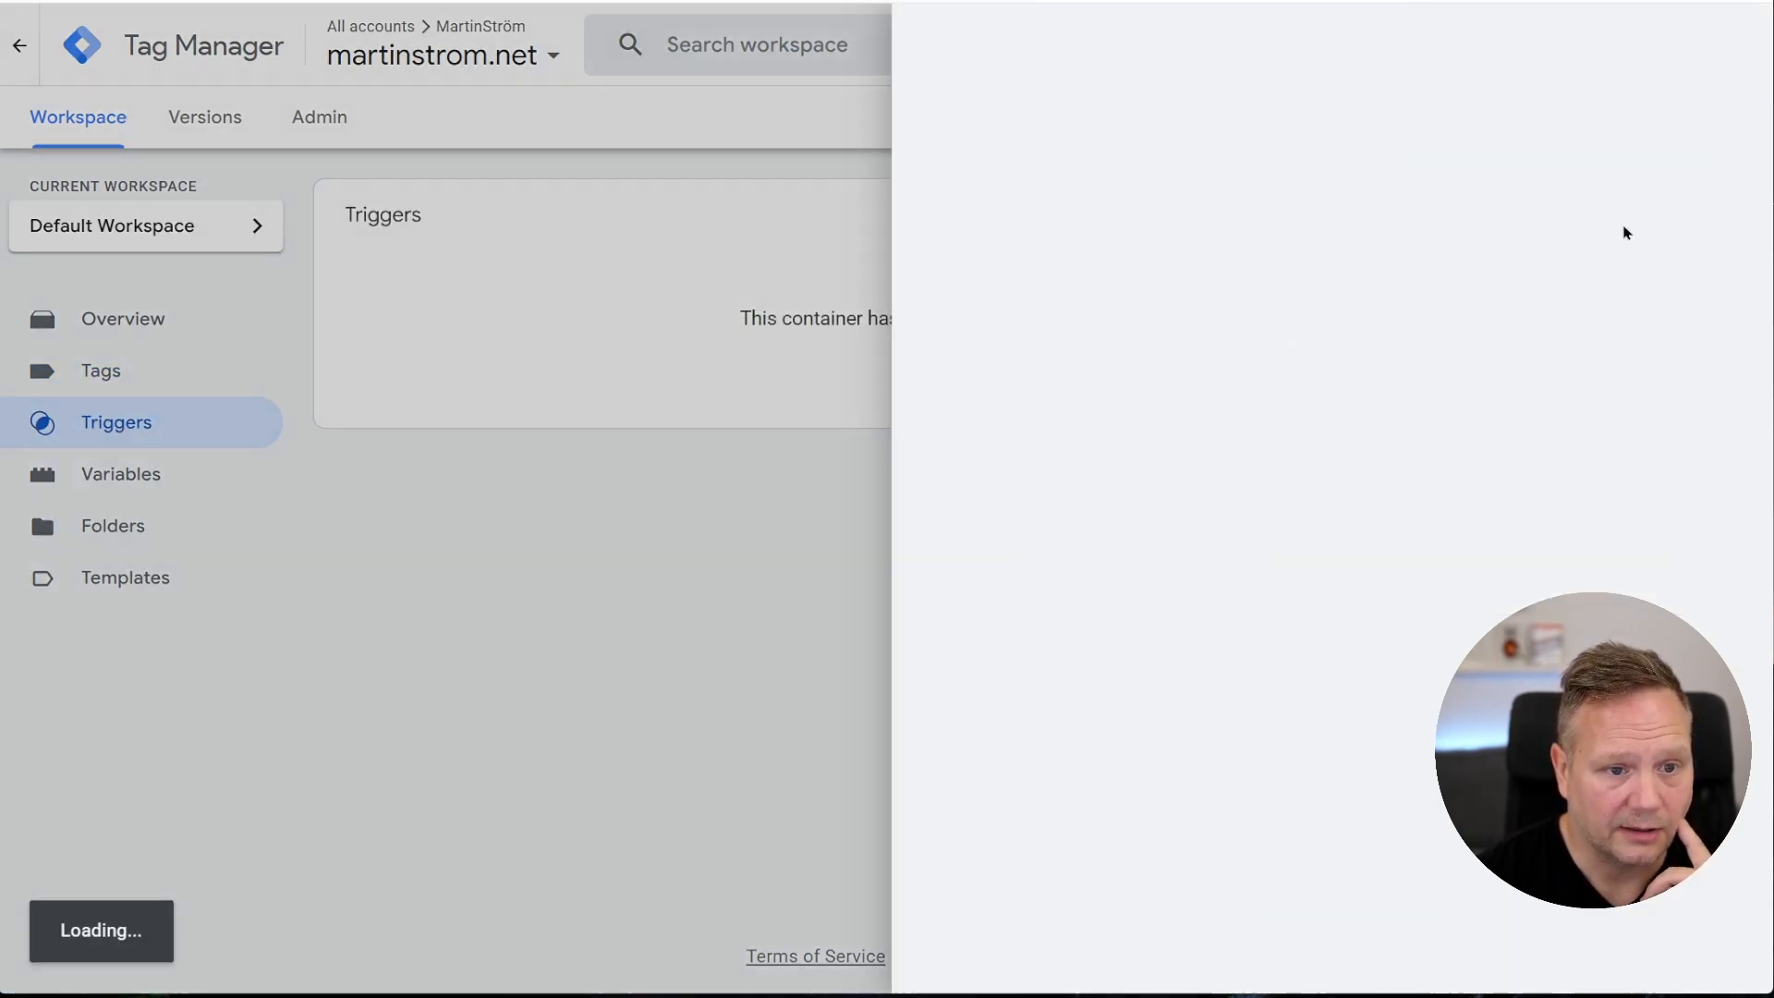
{"action": "left_click", "coordinate": [481, 49]}
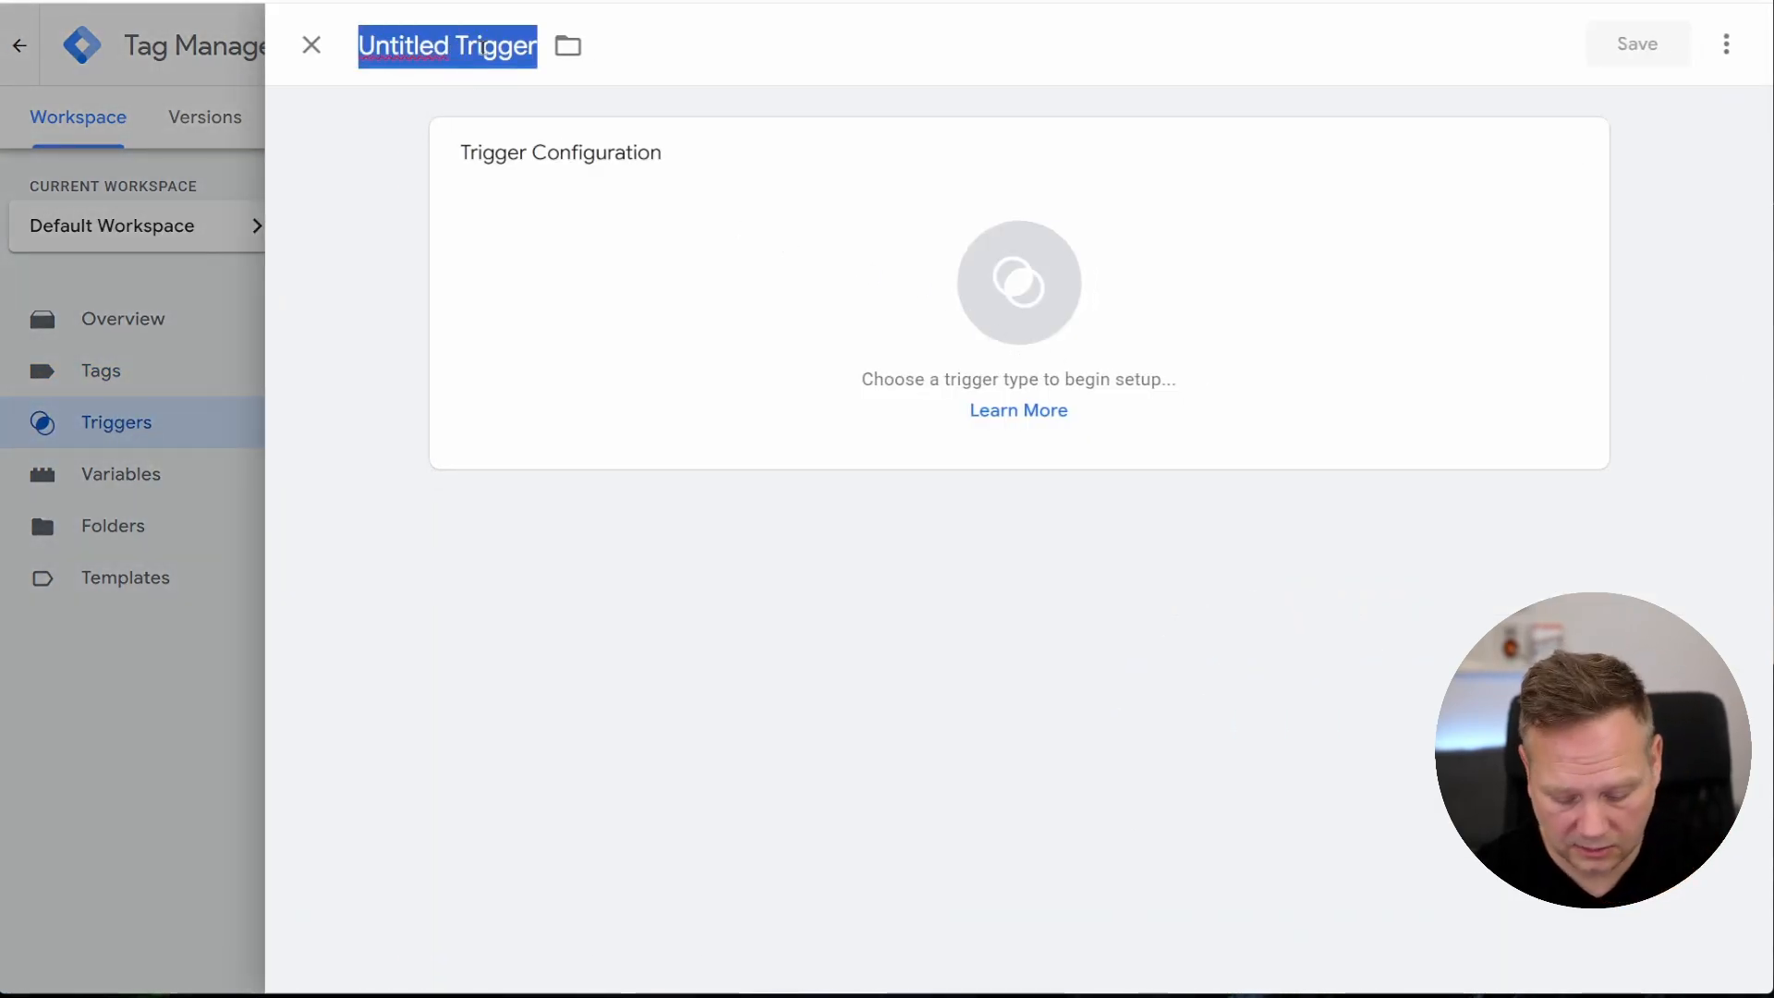
{"action": "type", "text": "Event"}
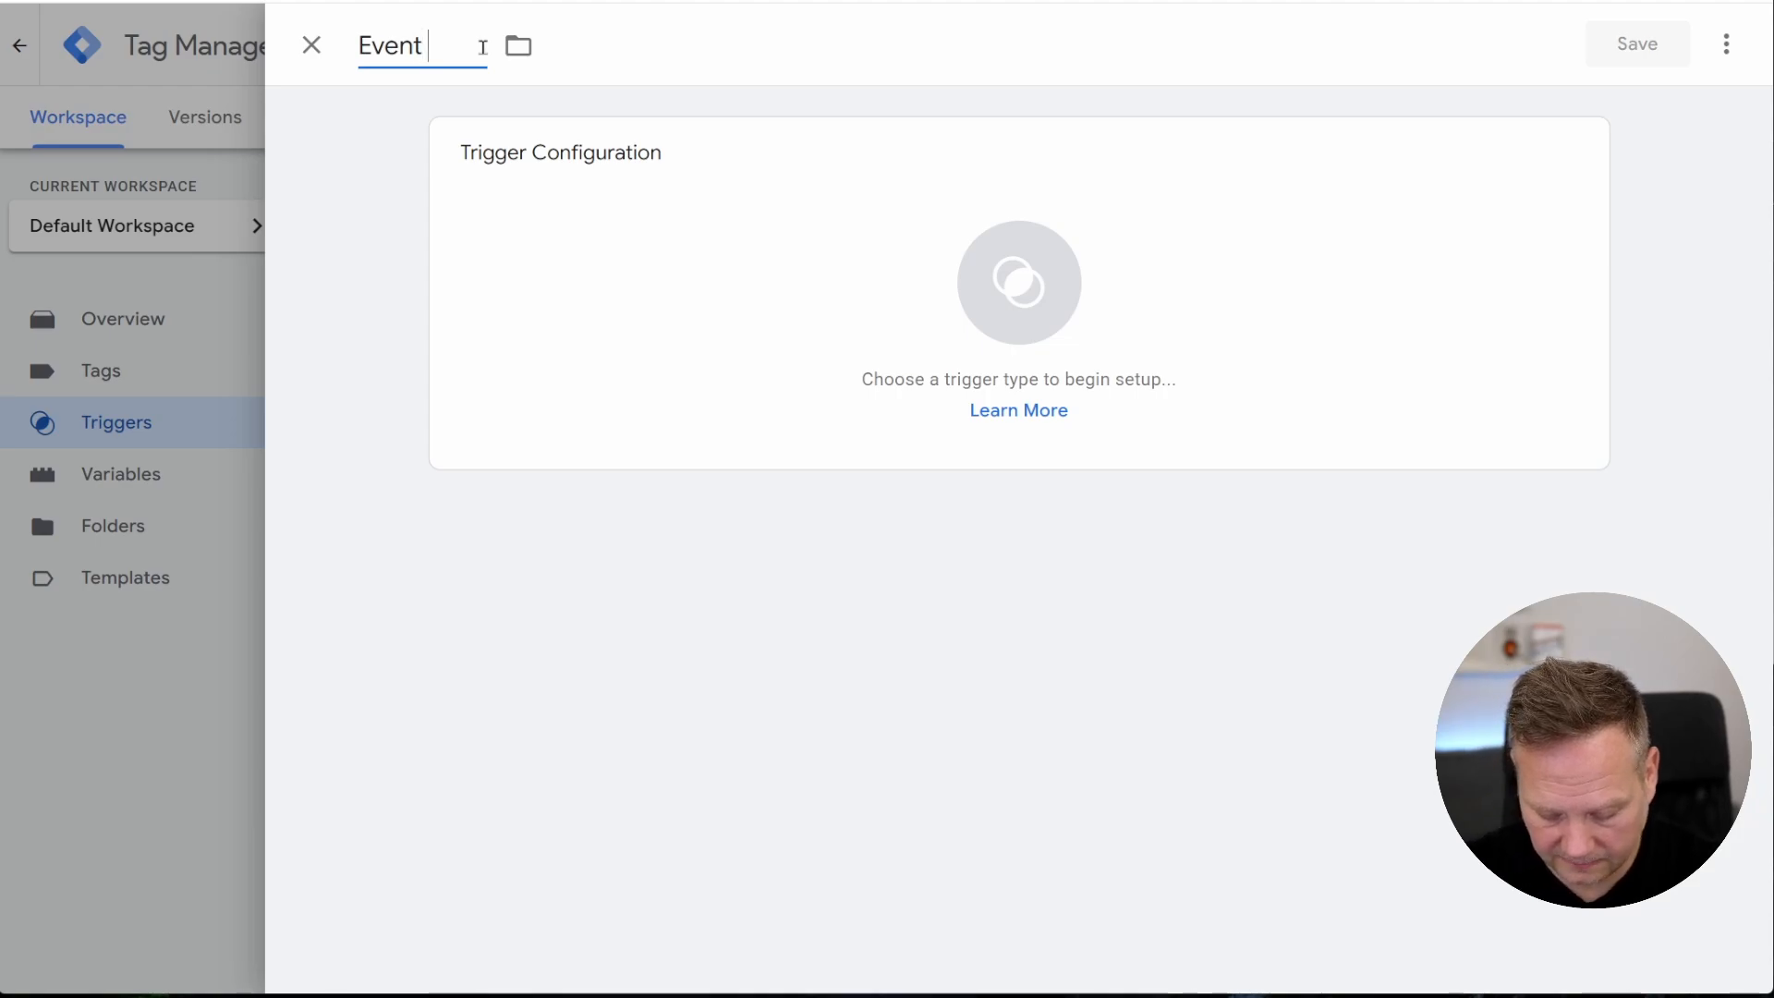
{"action": "key", "text": "ctrl+v"}
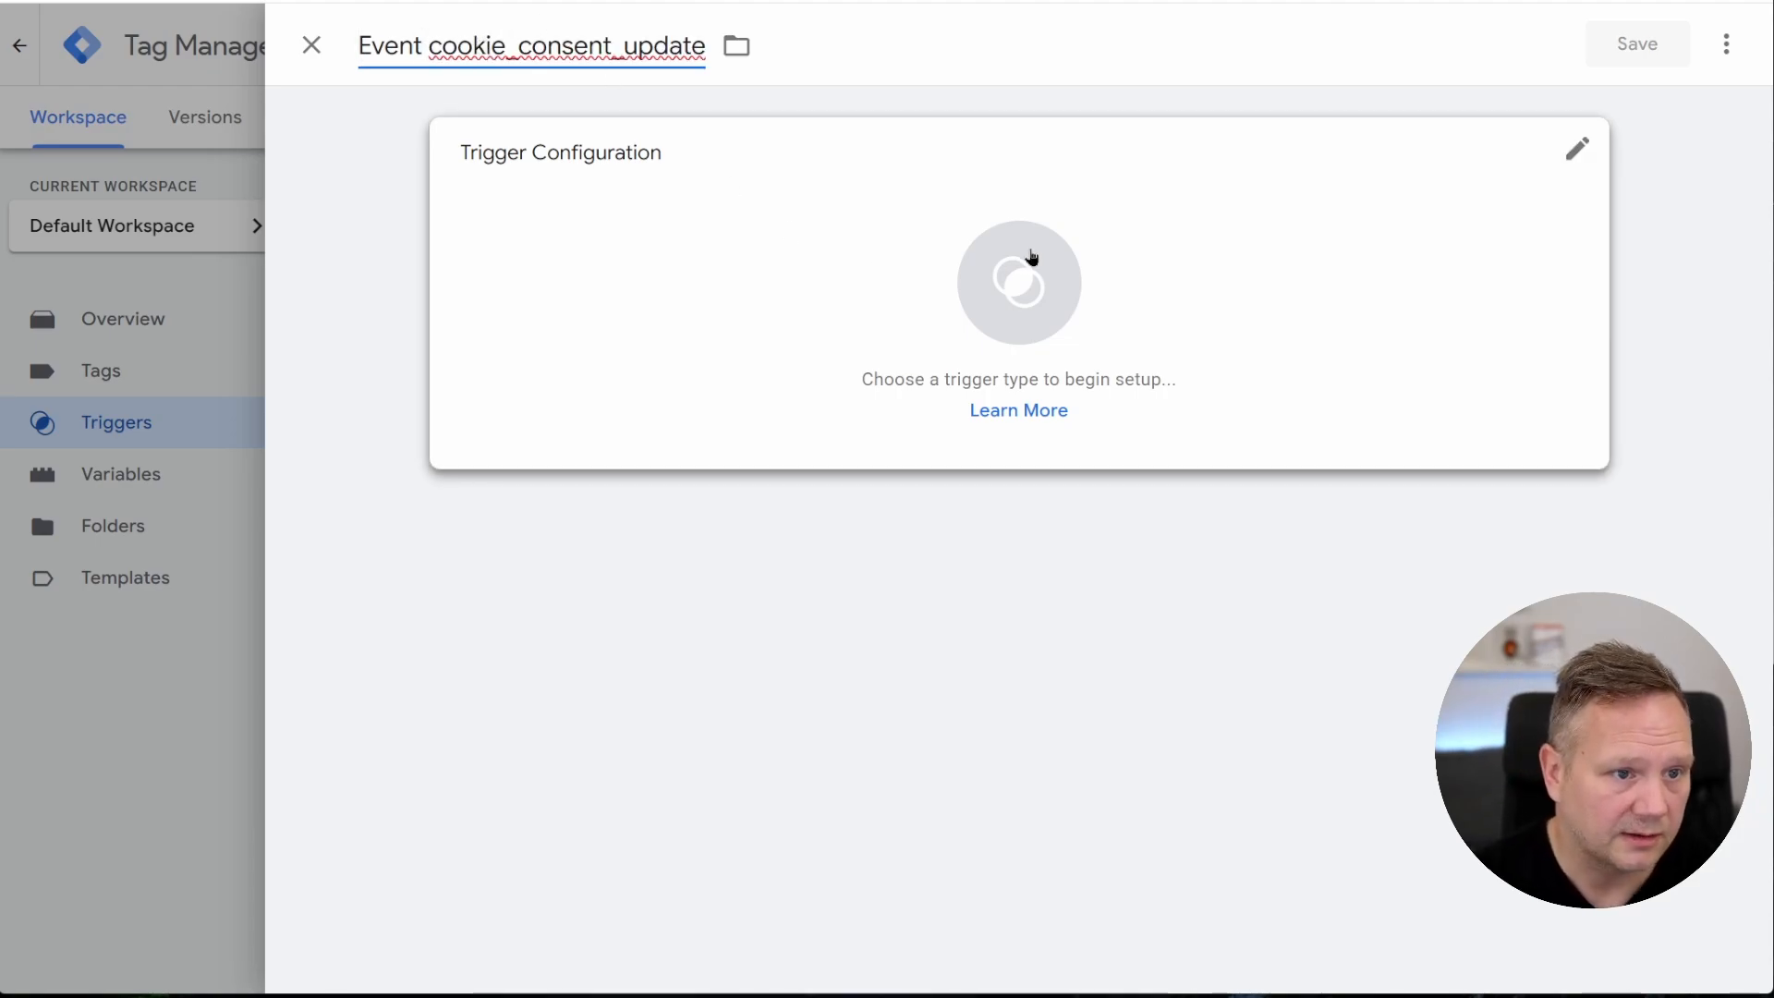
Configure the trigger as a Custom Event with event name cookie_consent_update, firing on All Custom Events, and save it
{"action": "left_click", "coordinate": [1033, 262]}
{"action": "scroll", "coordinate": [1129, 460], "scroll_direction": "down", "scroll_amount": 4}
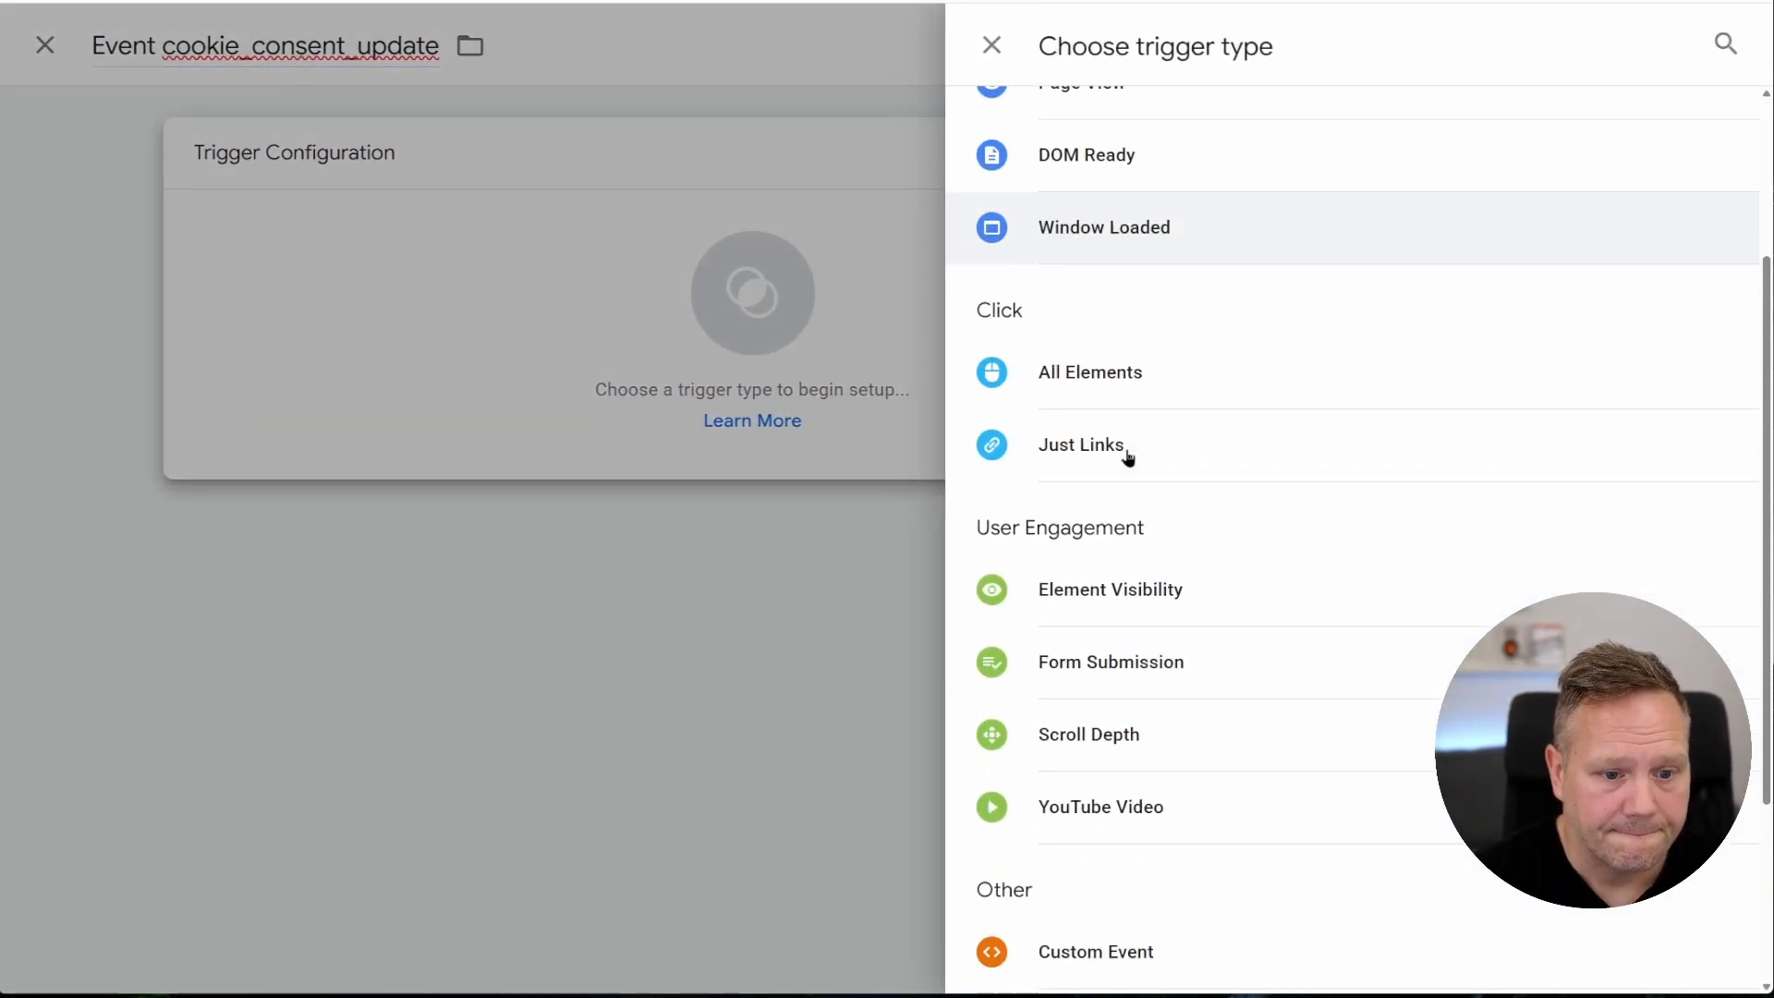
{"action": "scroll", "coordinate": [1128, 460], "scroll_direction": "down", "scroll_amount": 2}
{"action": "left_click", "coordinate": [1085, 670]}
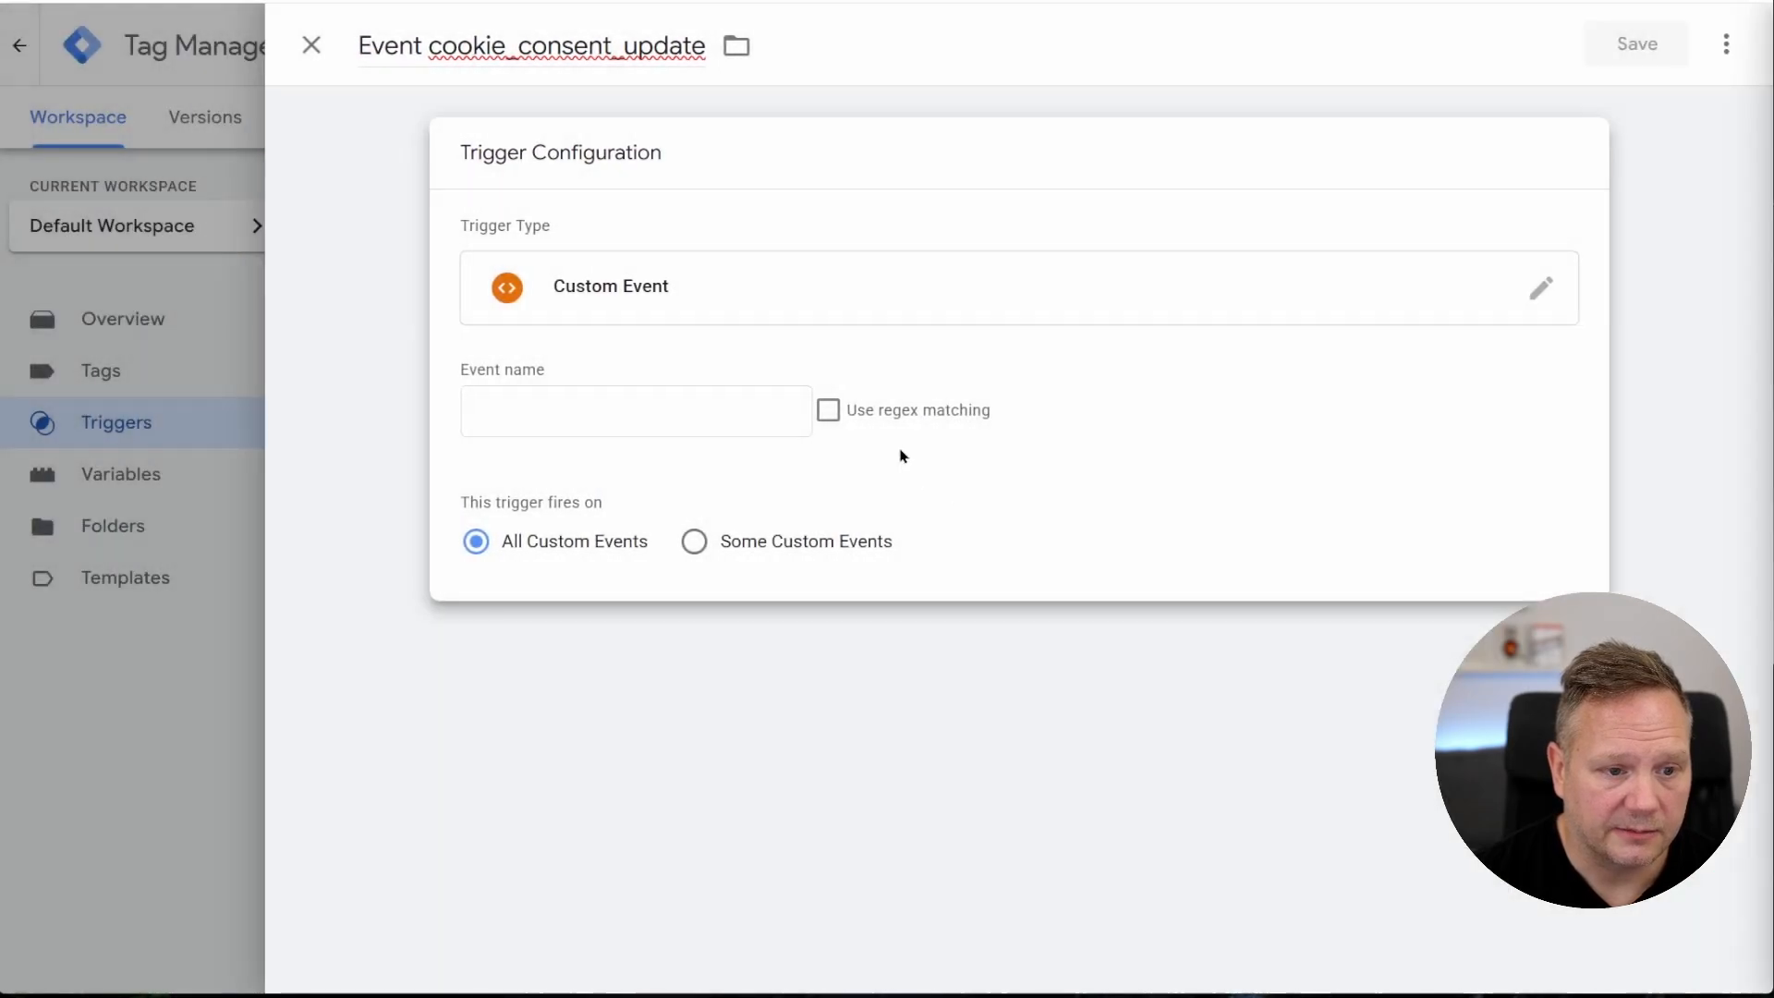
{"action": "left_click", "coordinate": [617, 421]}
{"action": "left_click", "coordinate": [615, 464]}
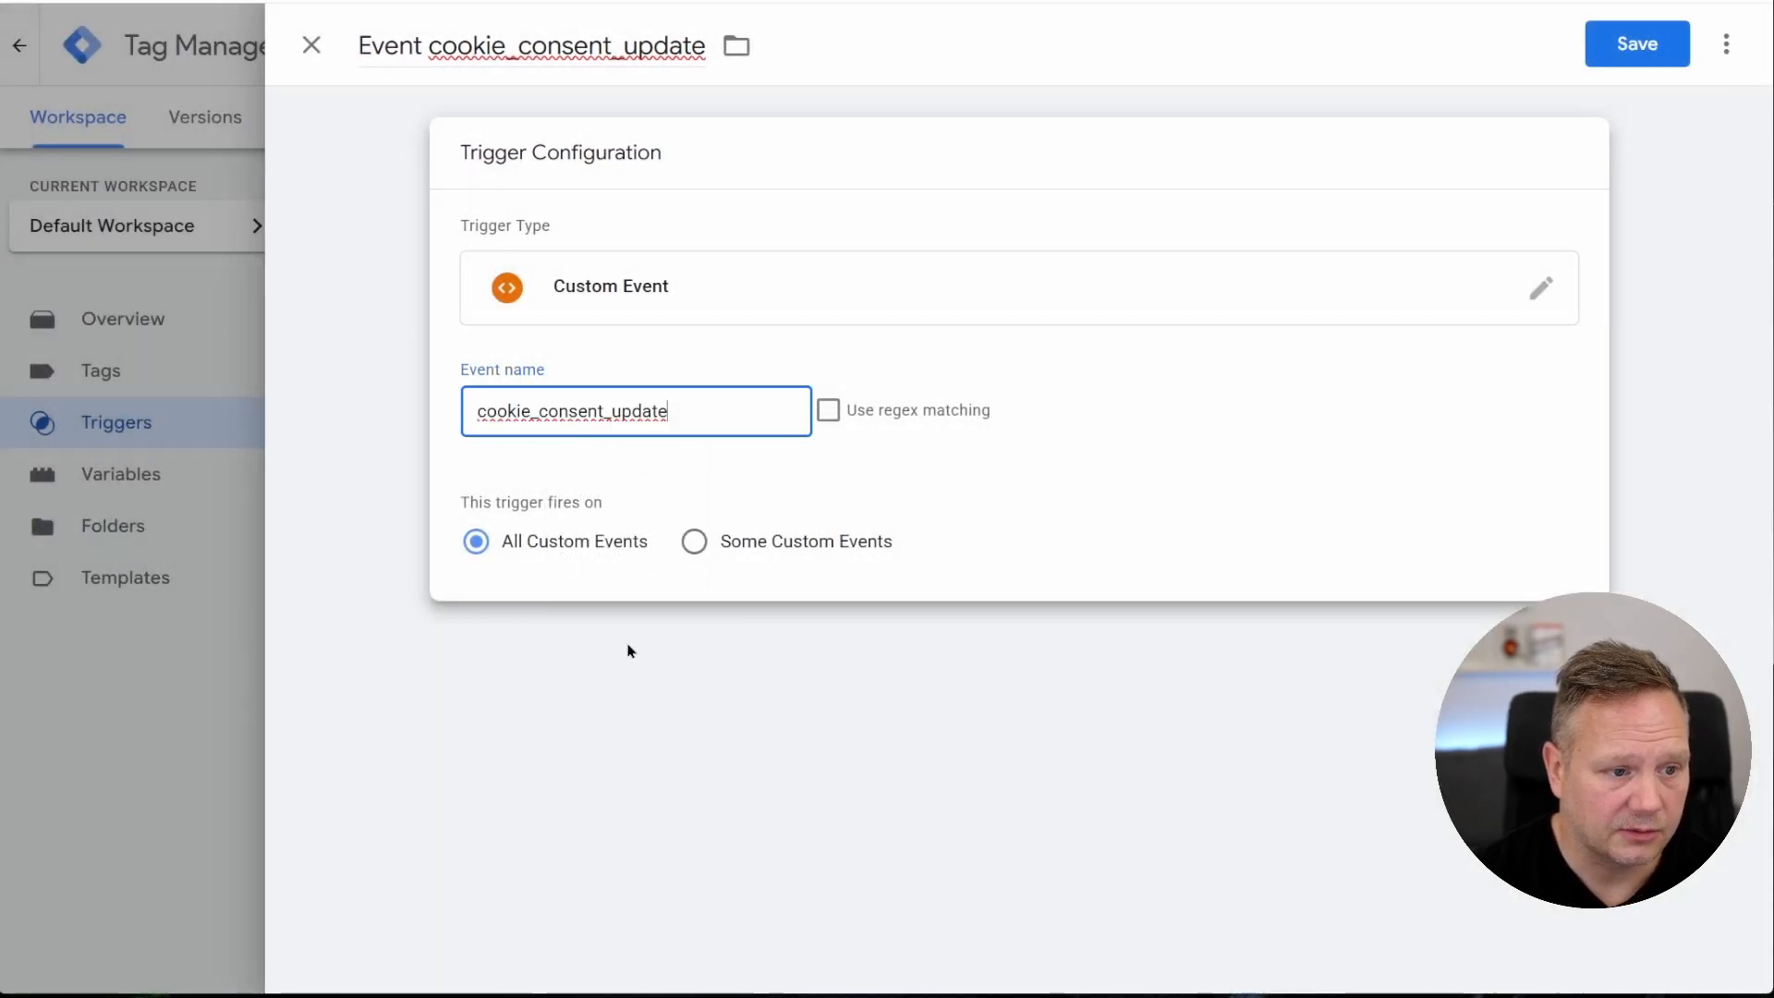
{"action": "left_click", "coordinate": [1617, 58]}
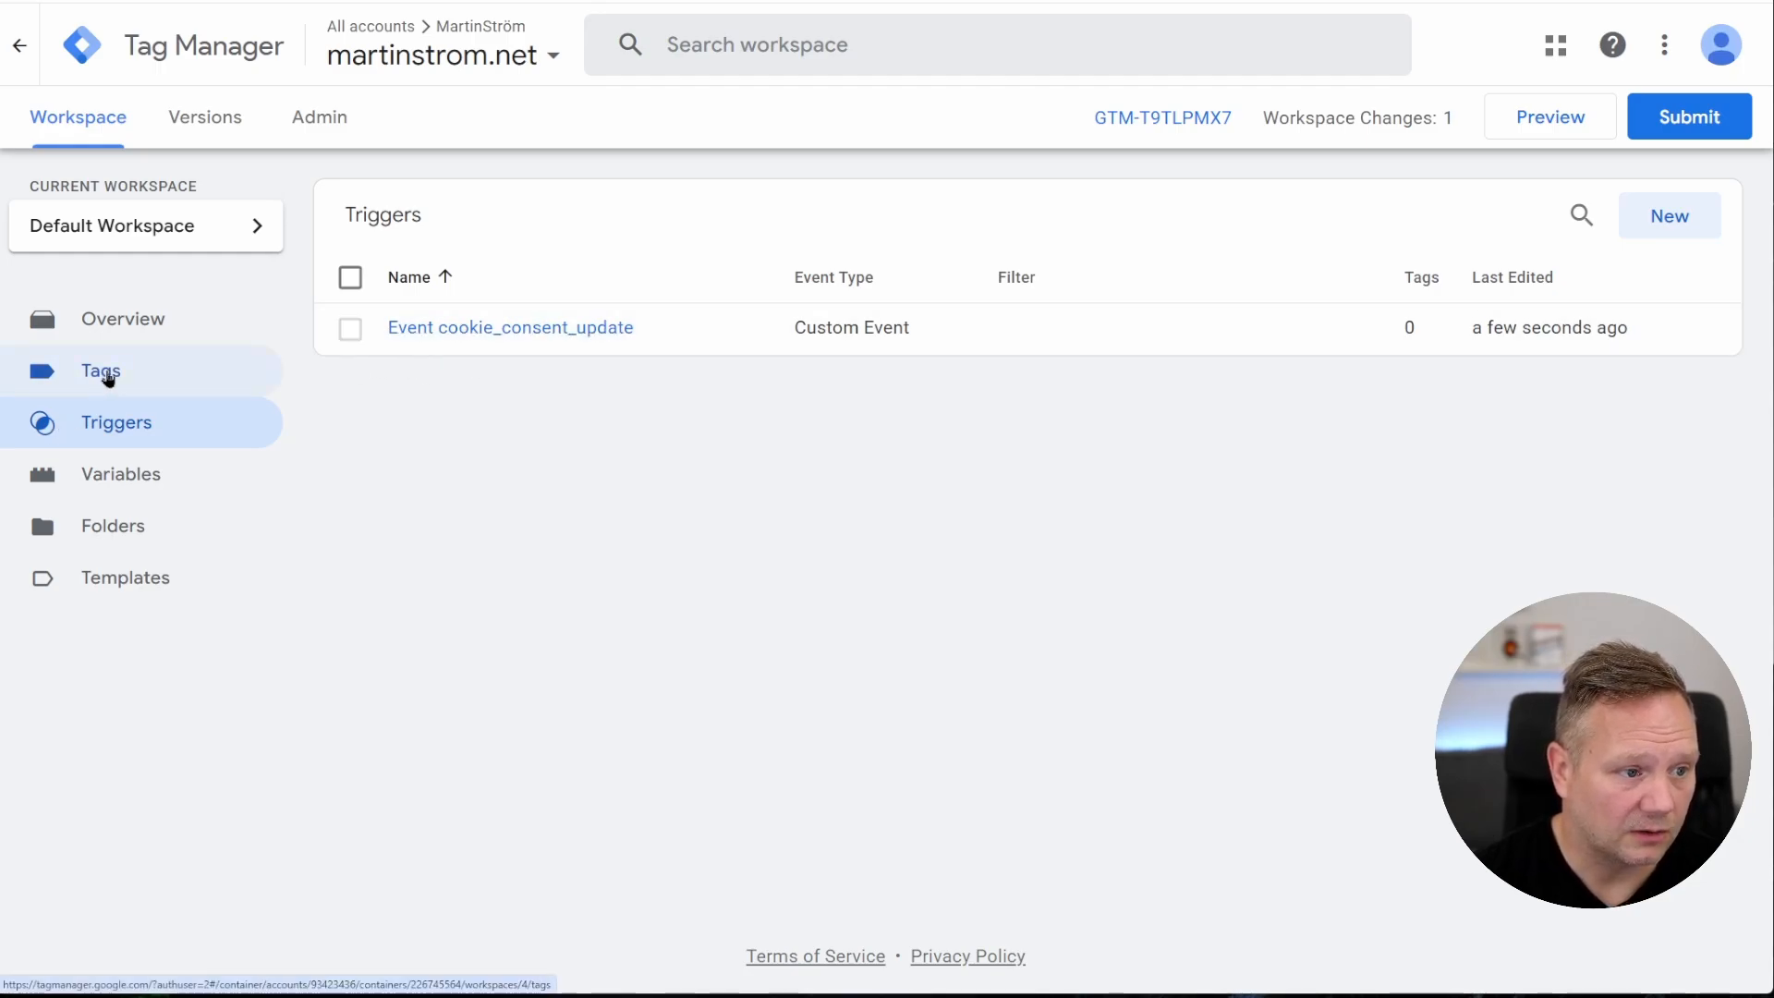
Review the tag list, and read the CookieYes guide for Google Tag Manager on Support GCM and allowing Google tags before consent
{"action": "left_click", "coordinate": [102, 371]}
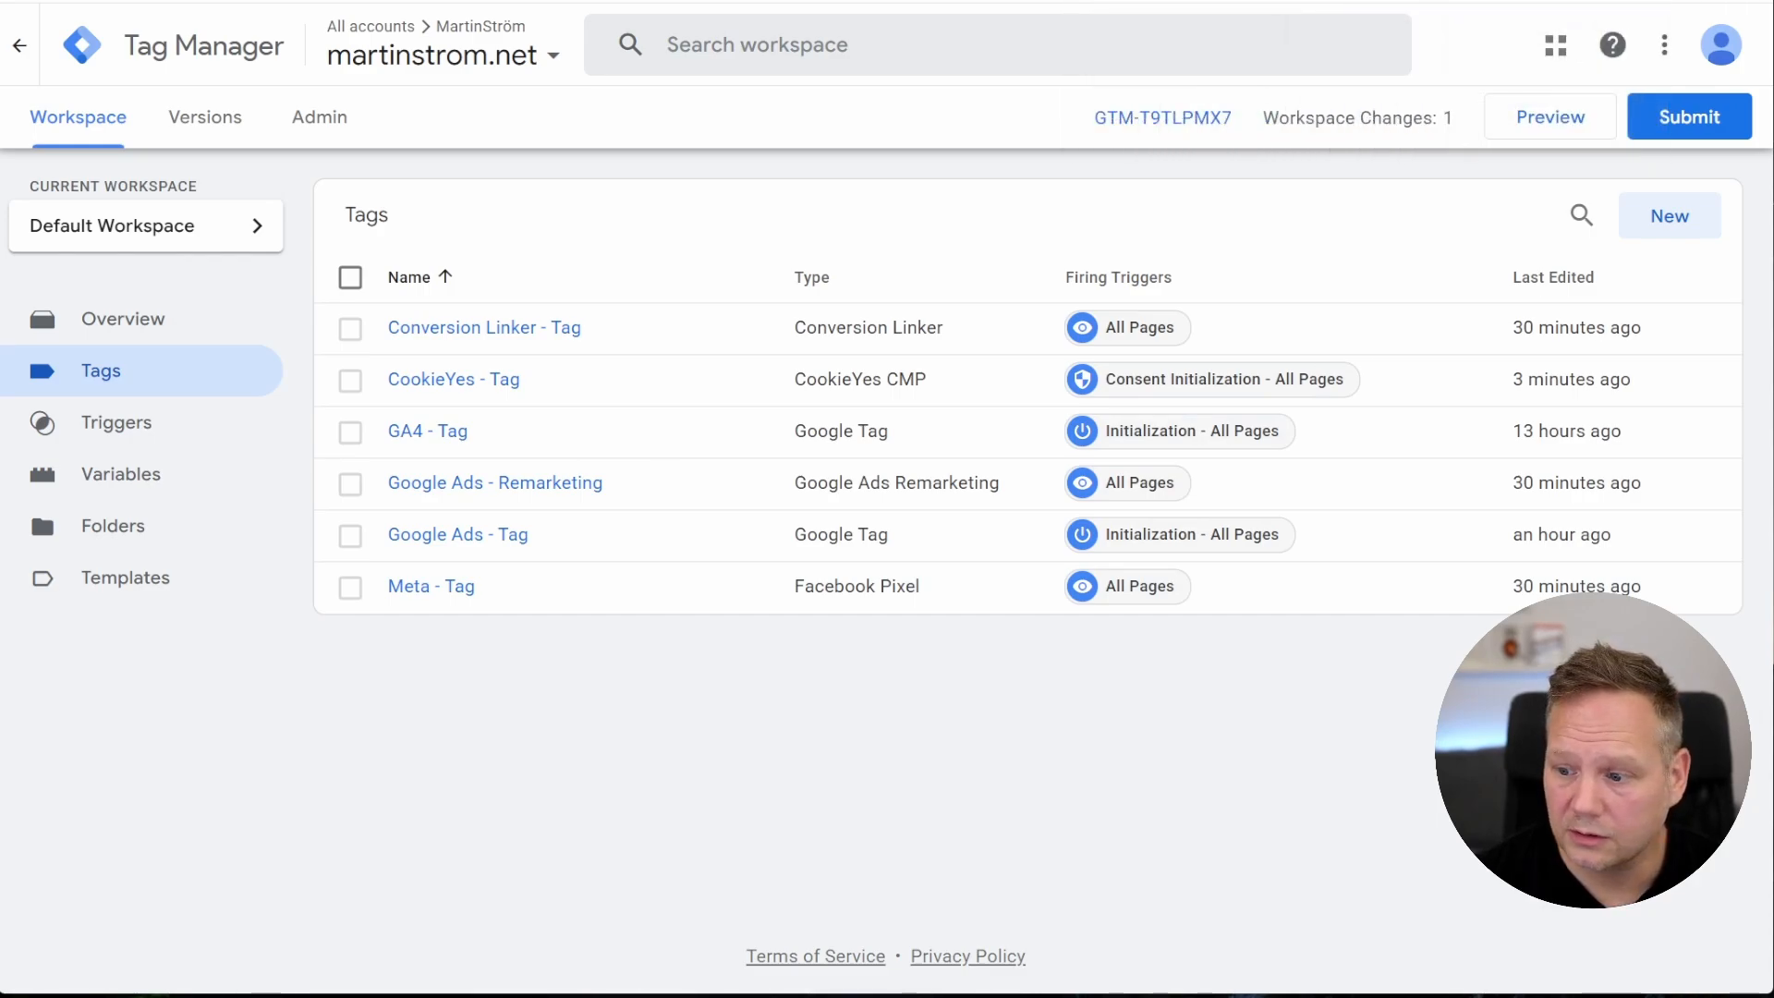
{"action": "key", "text": "ctrl+Tab"}
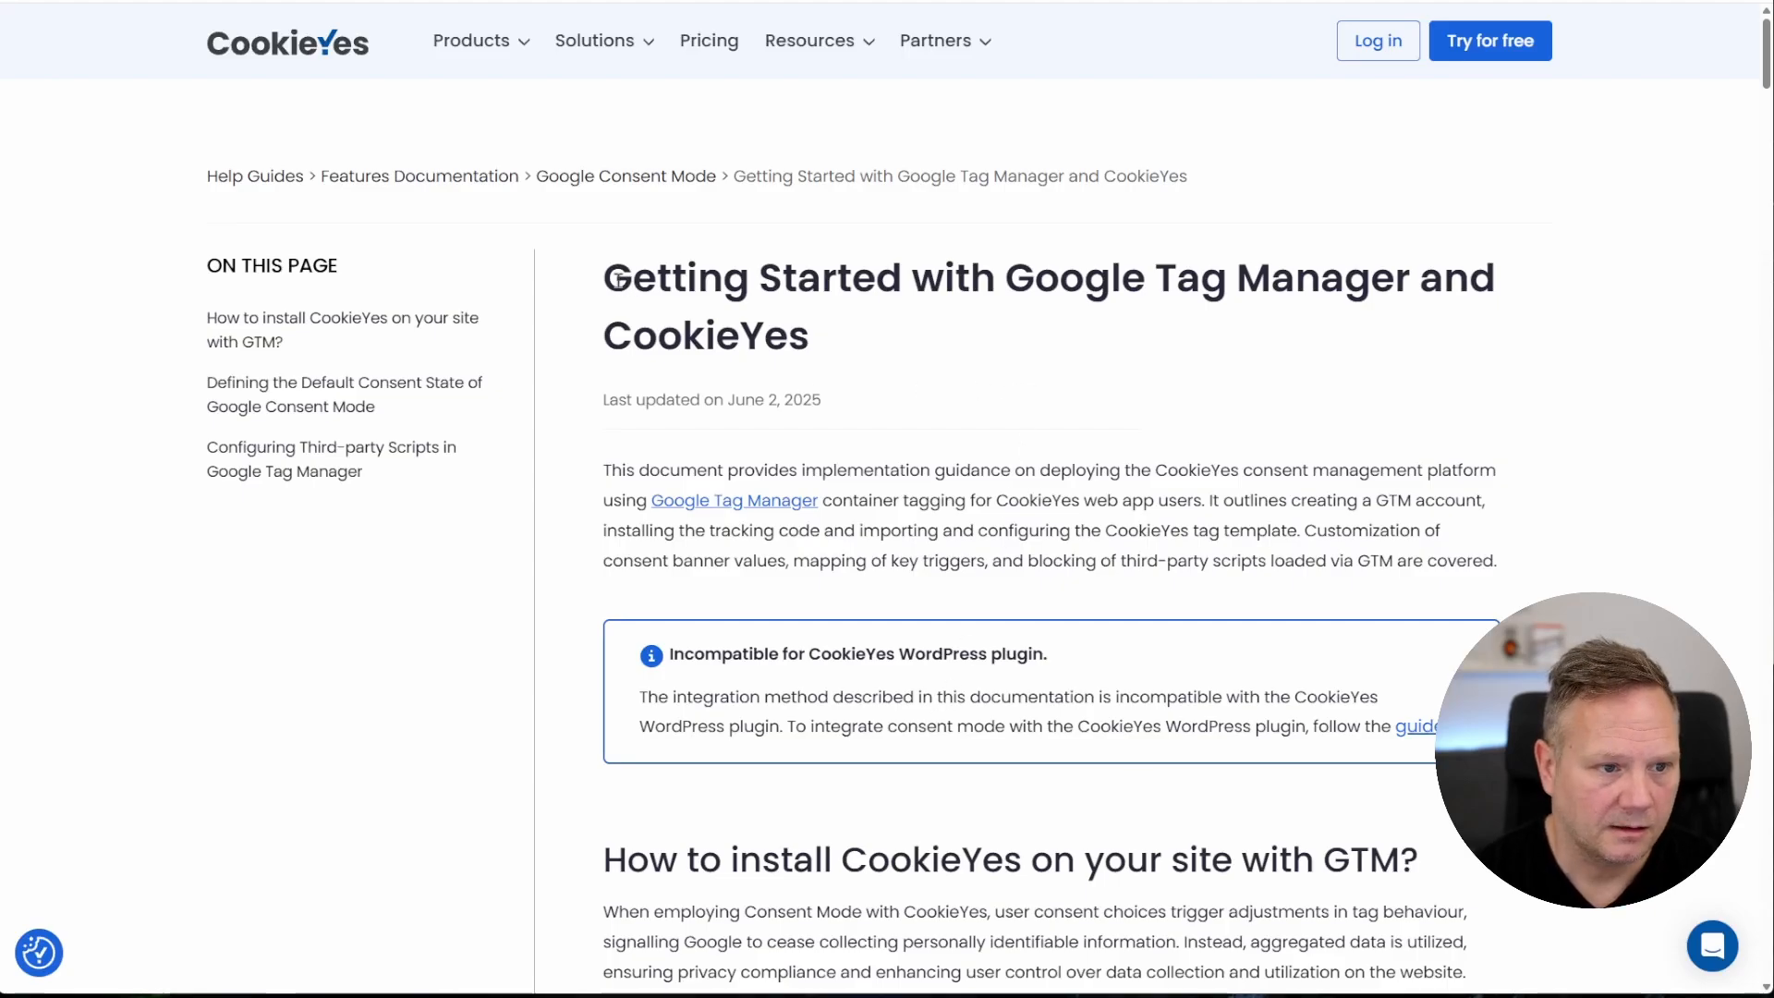
{"action": "left_click_drag", "start_coordinate": [619, 280], "coordinate": [1239, 369]}
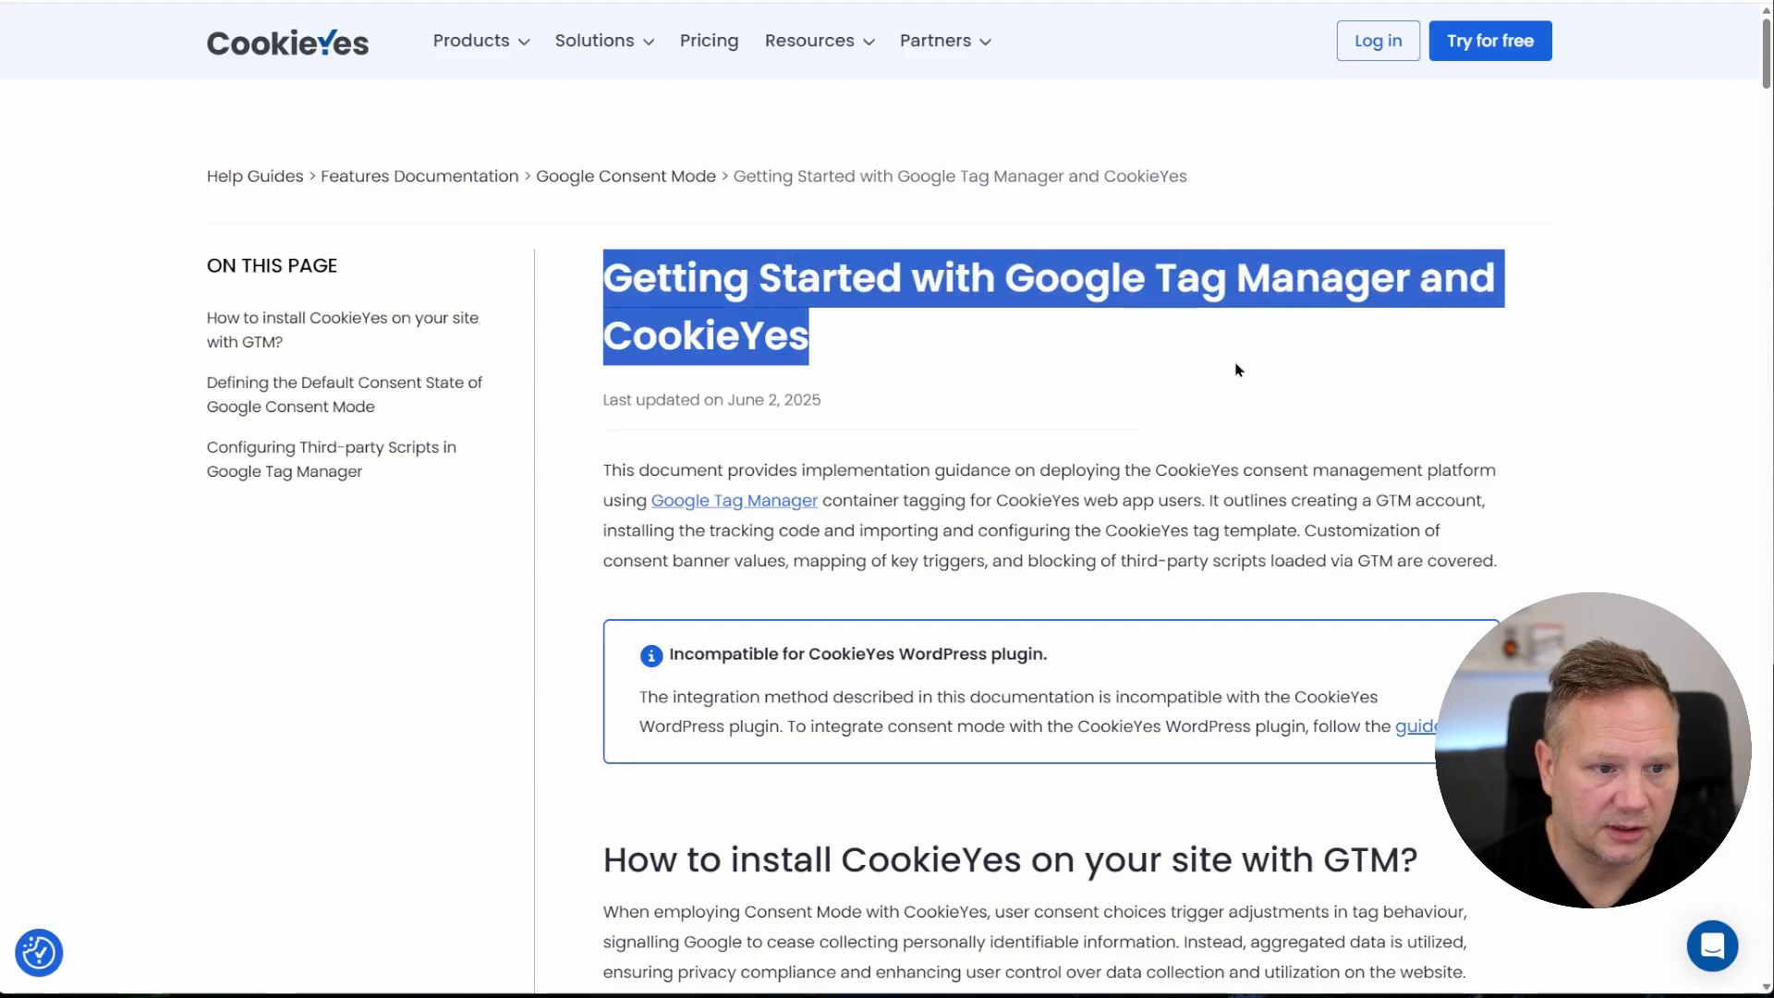
{"action": "left_click", "coordinate": [913, 414]}
{"action": "scroll", "coordinate": [956, 466], "scroll_direction": "down", "scroll_amount": 9}
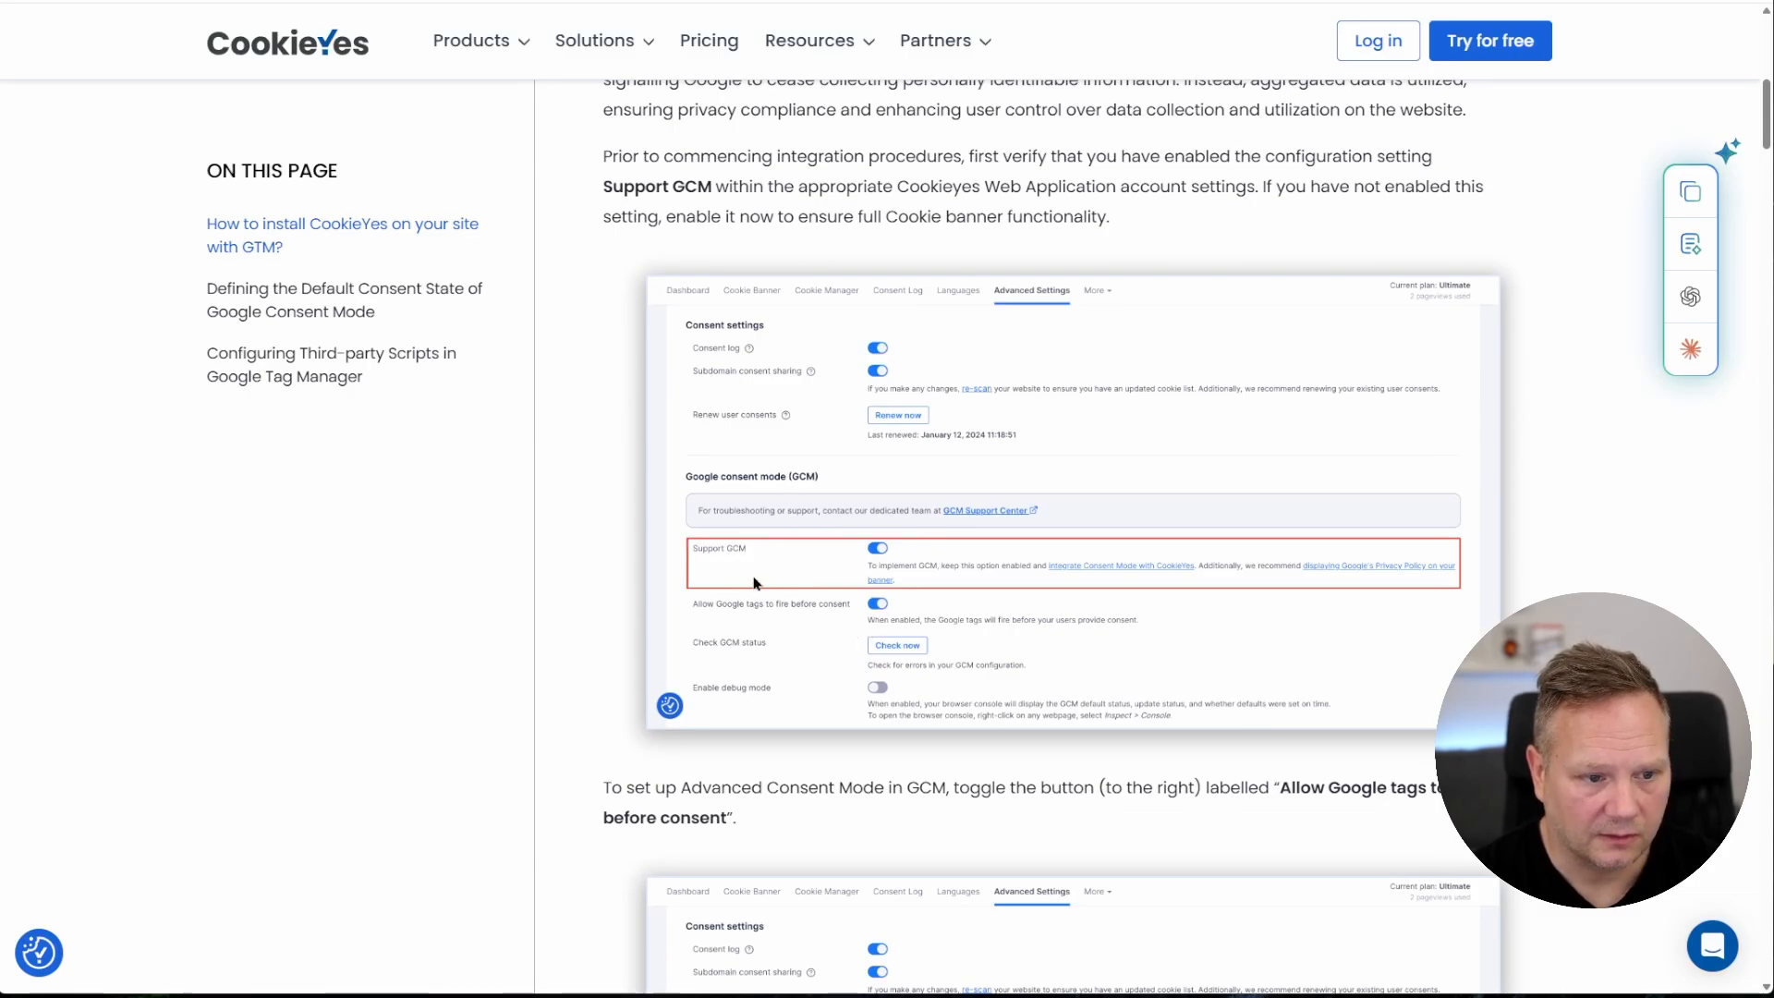
{"action": "key", "text": "ctrl+plus"}
{"action": "key", "text": "ctrl+plus"}
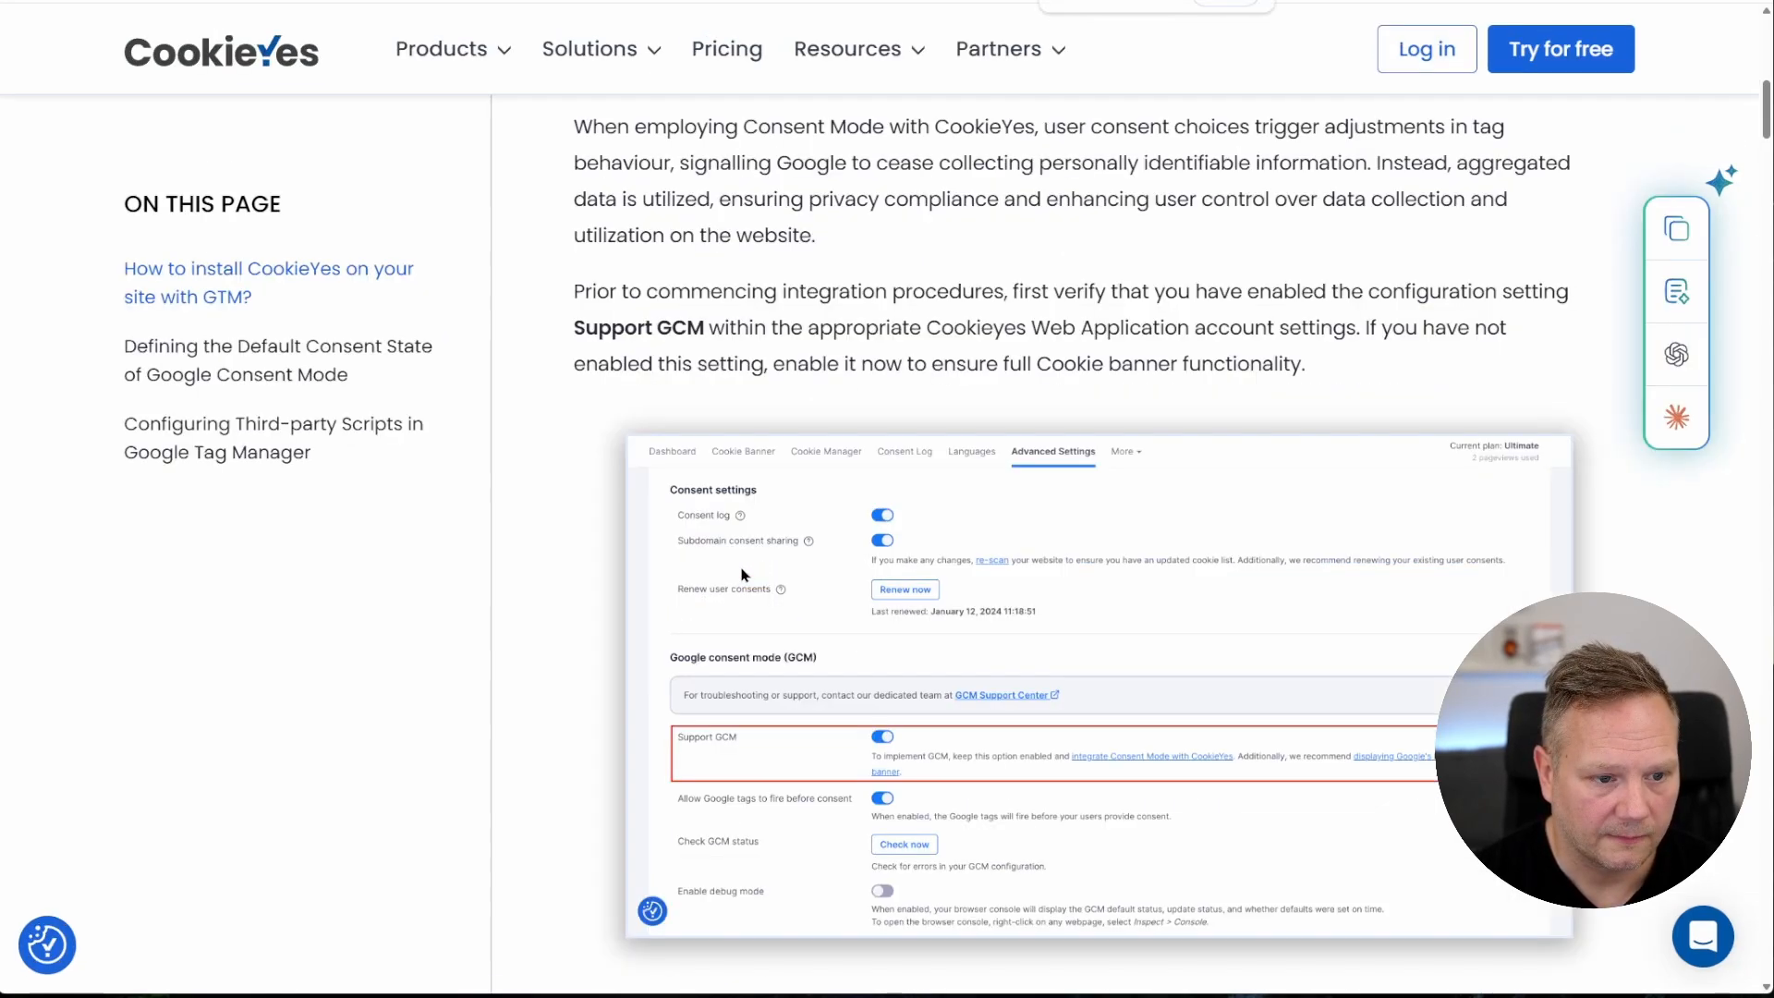
{"action": "scroll", "coordinate": [807, 578], "scroll_direction": "down", "scroll_amount": 5}
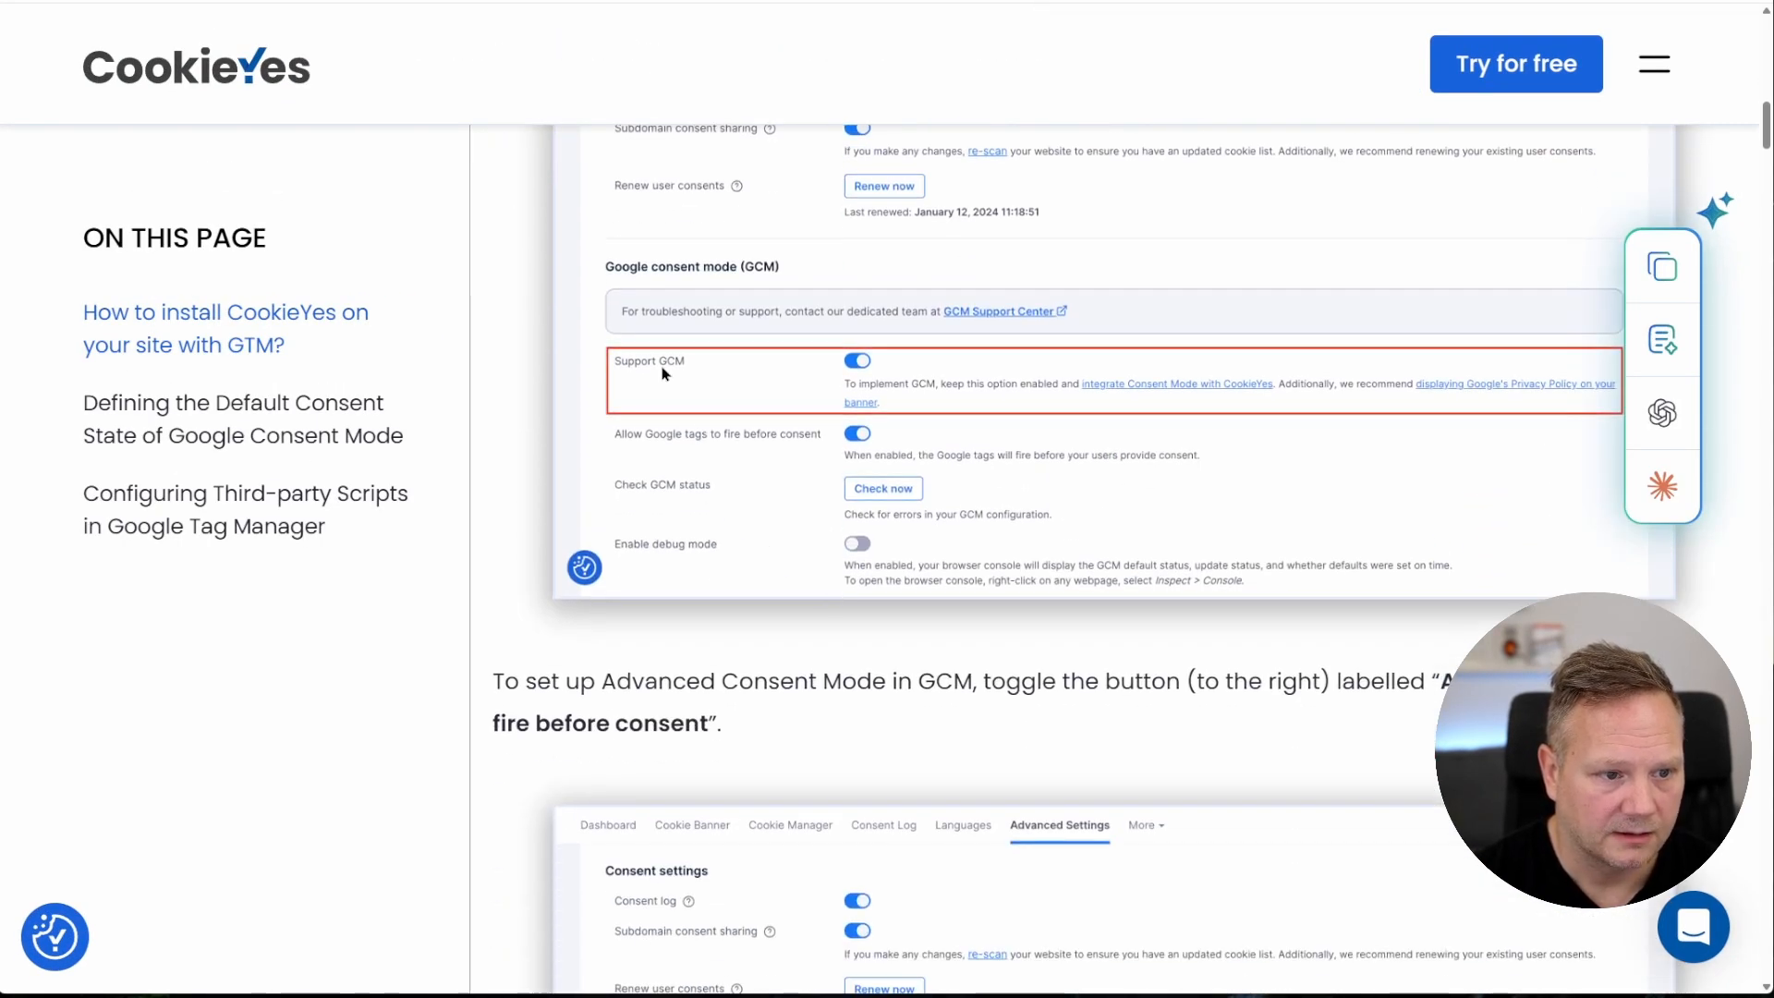
{"action": "scroll", "coordinate": [751, 681], "scroll_direction": "down", "scroll_amount": 4}
{"action": "scroll", "coordinate": [751, 681], "scroll_direction": "down", "scroll_amount": 2}
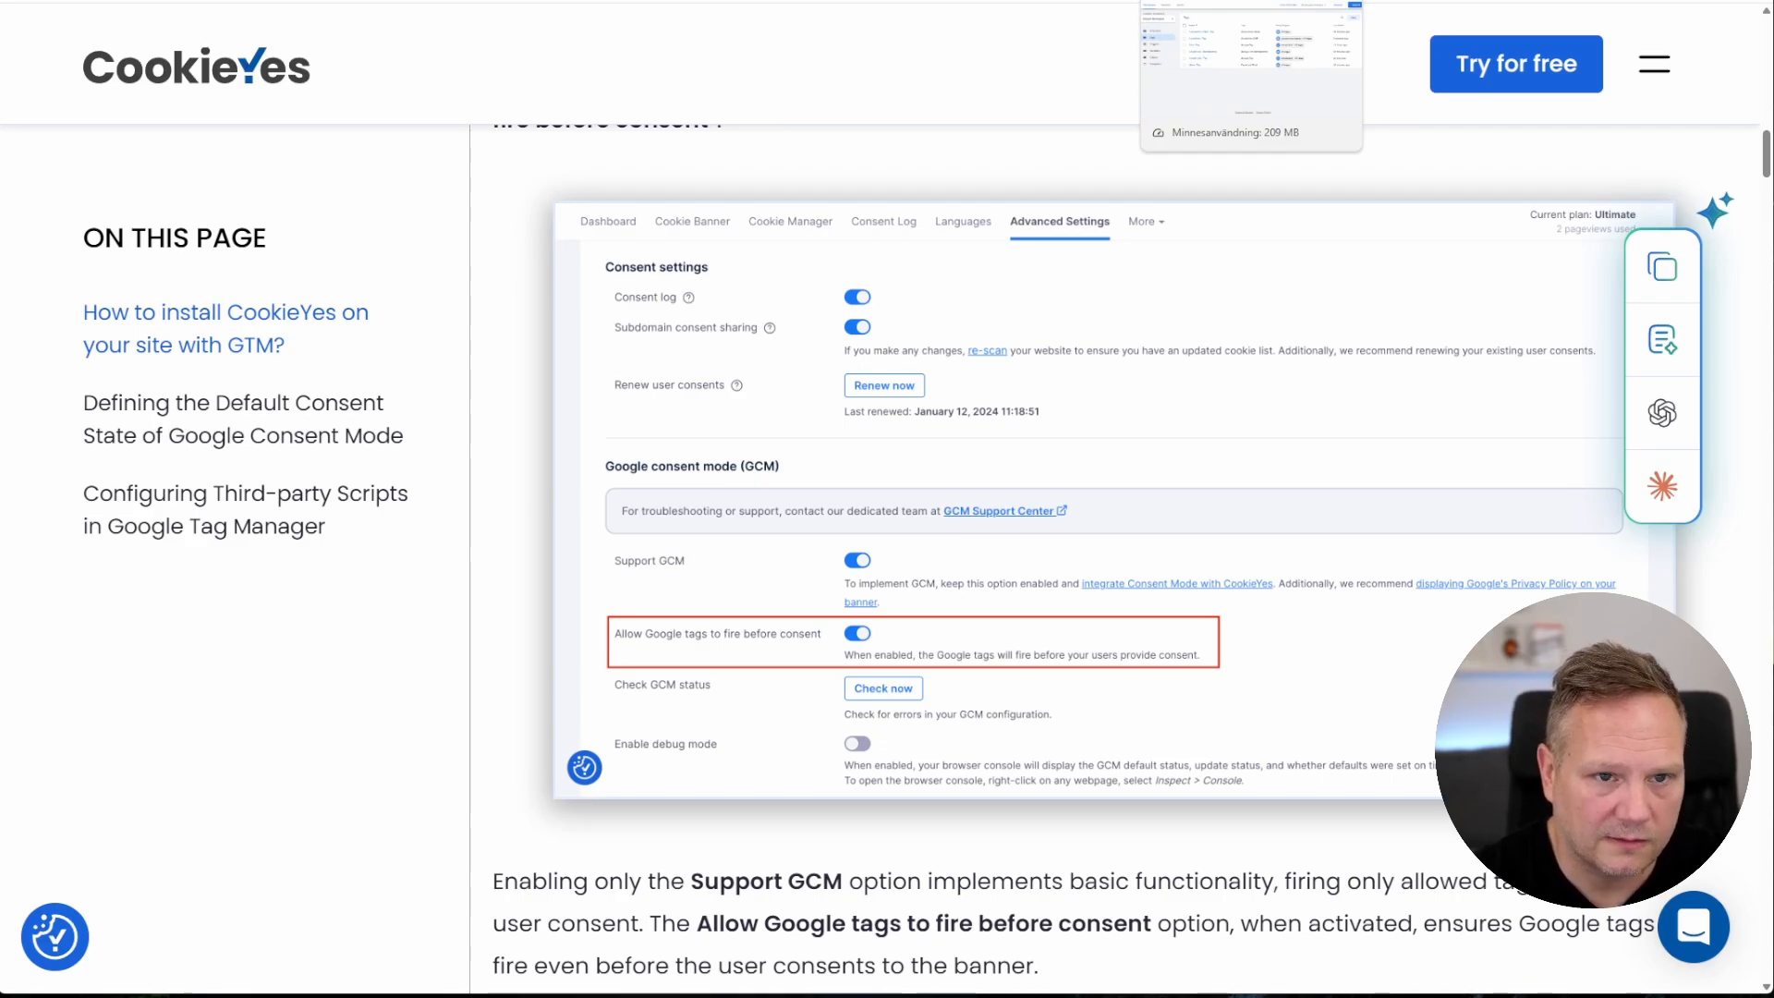
Switch back to Tag Manager, enable the consent overview in the container settings, save, and return to the workspace
{"action": "left_click", "coordinate": [1243, 1]}
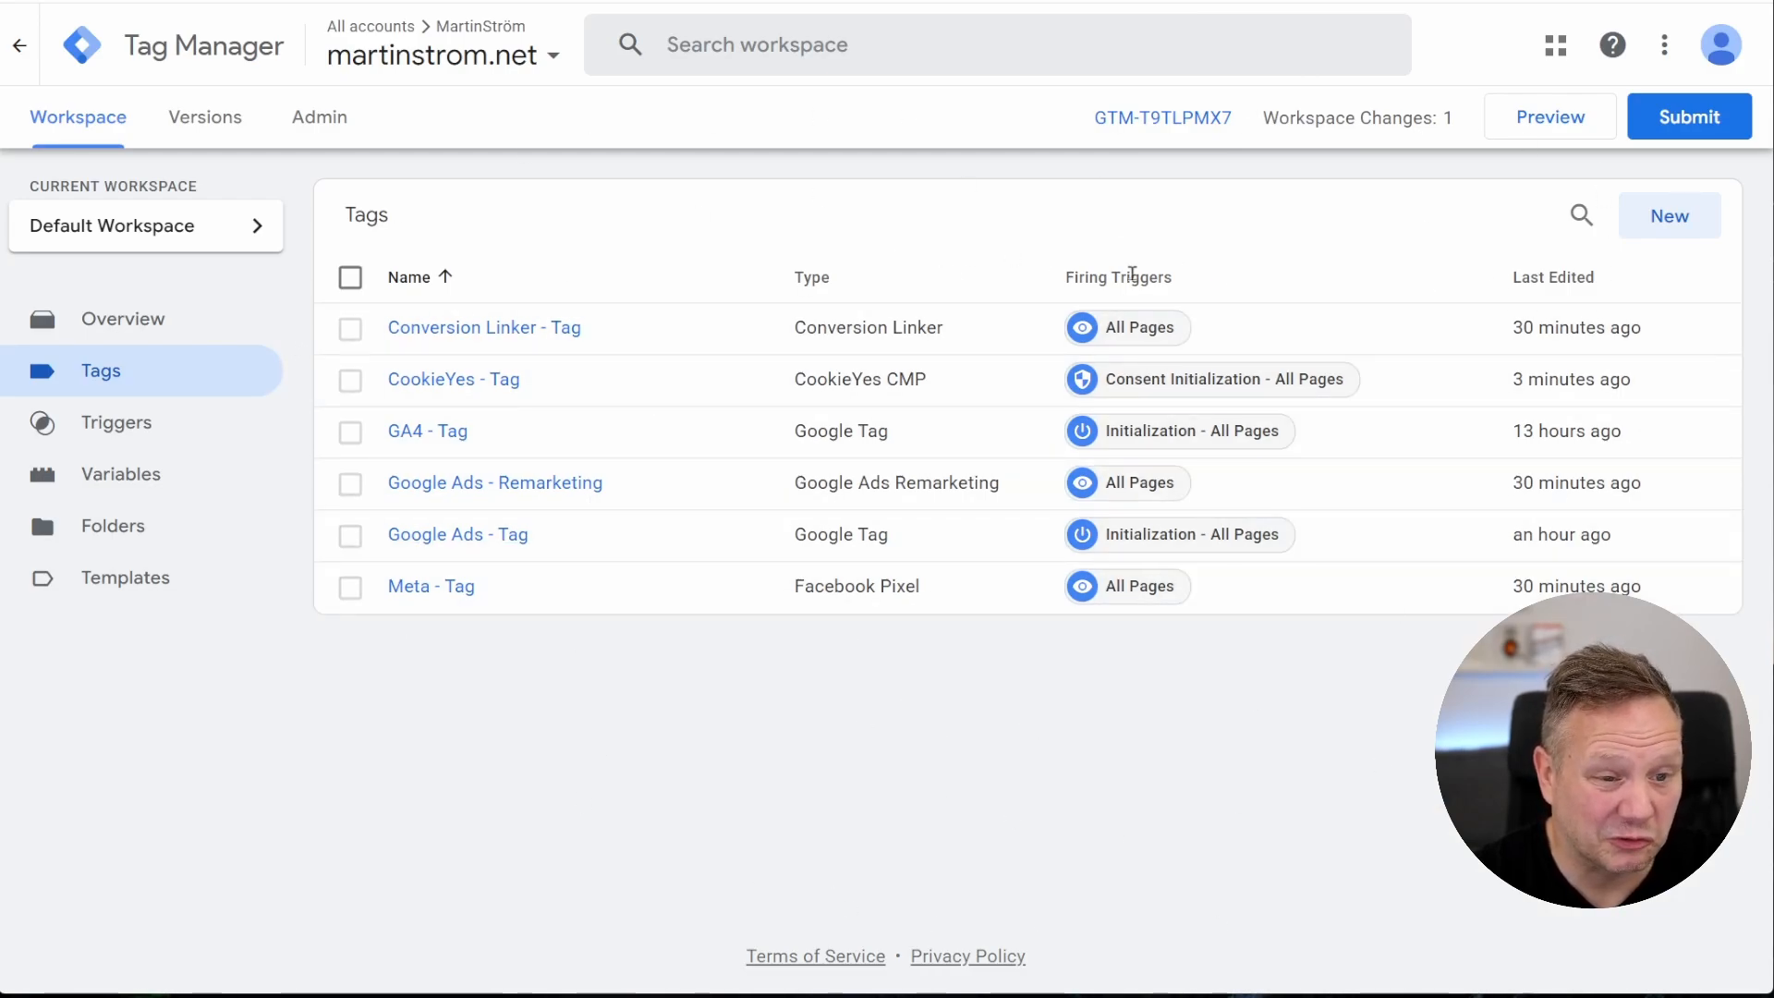
{"action": "left_click", "coordinate": [321, 118]}
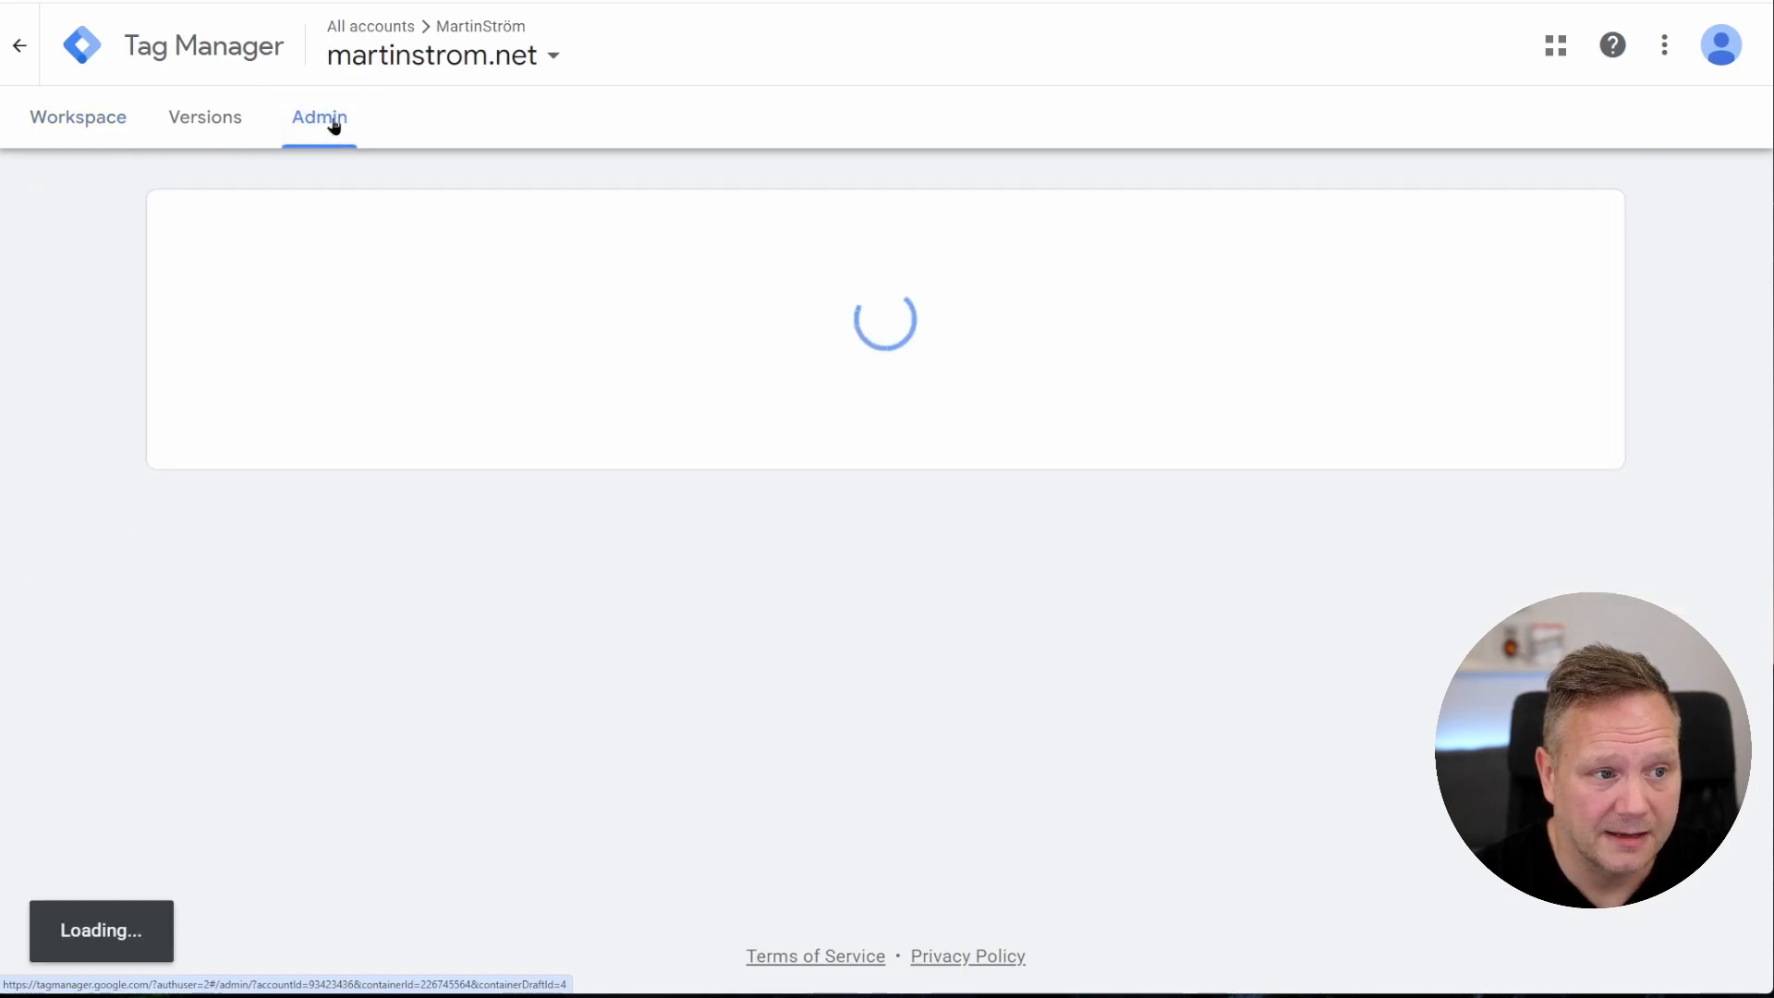
{"action": "scroll", "coordinate": [1133, 555], "scroll_direction": "down", "scroll_amount": 1}
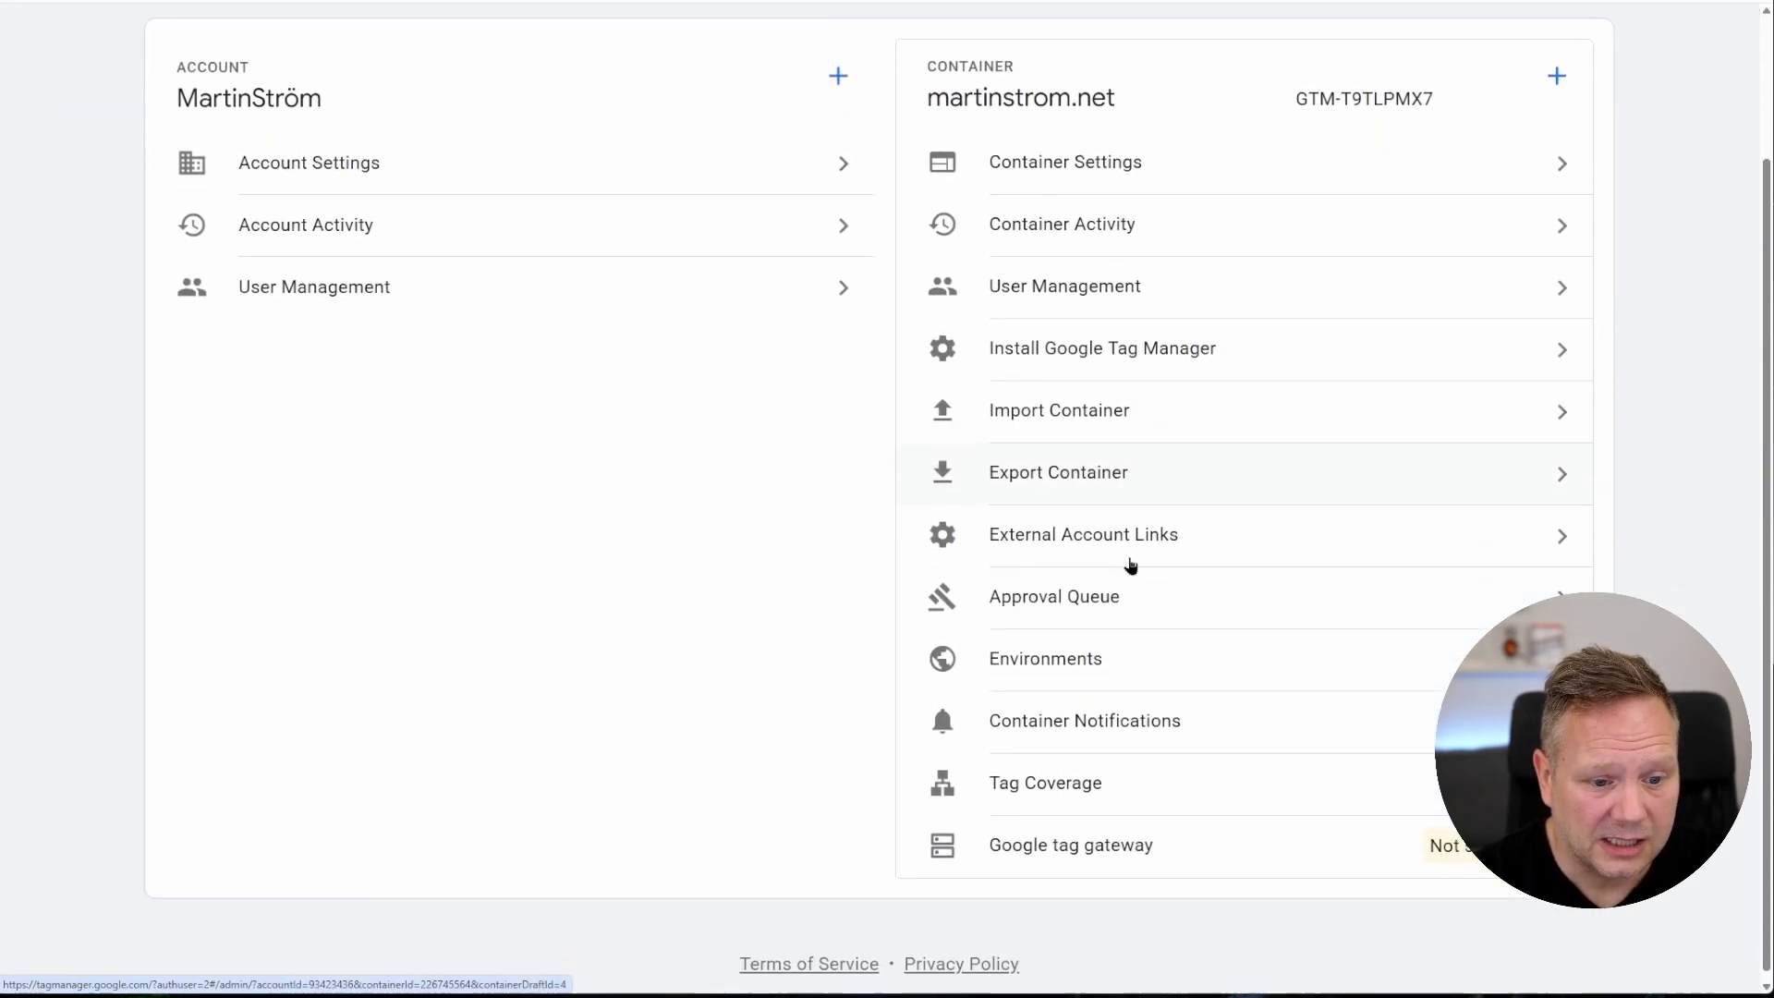
{"action": "scroll", "coordinate": [1086, 351], "scroll_direction": "up", "scroll_amount": 1}
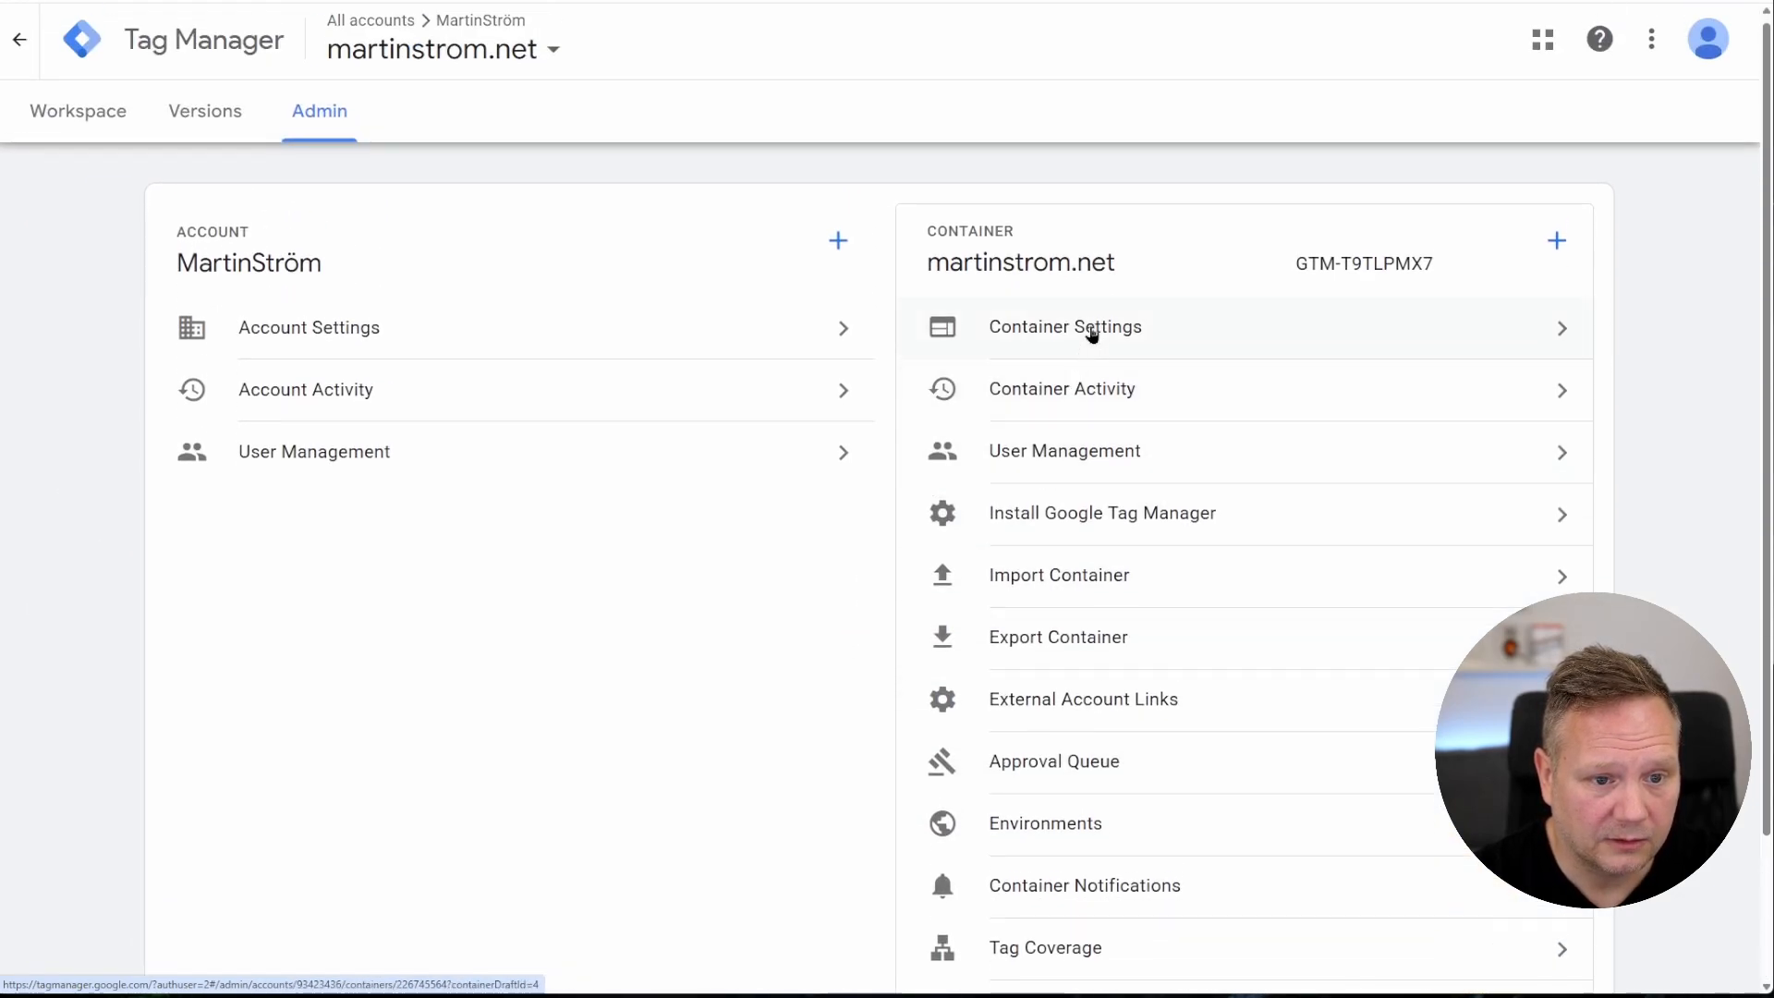
{"action": "left_click", "coordinate": [1092, 330]}
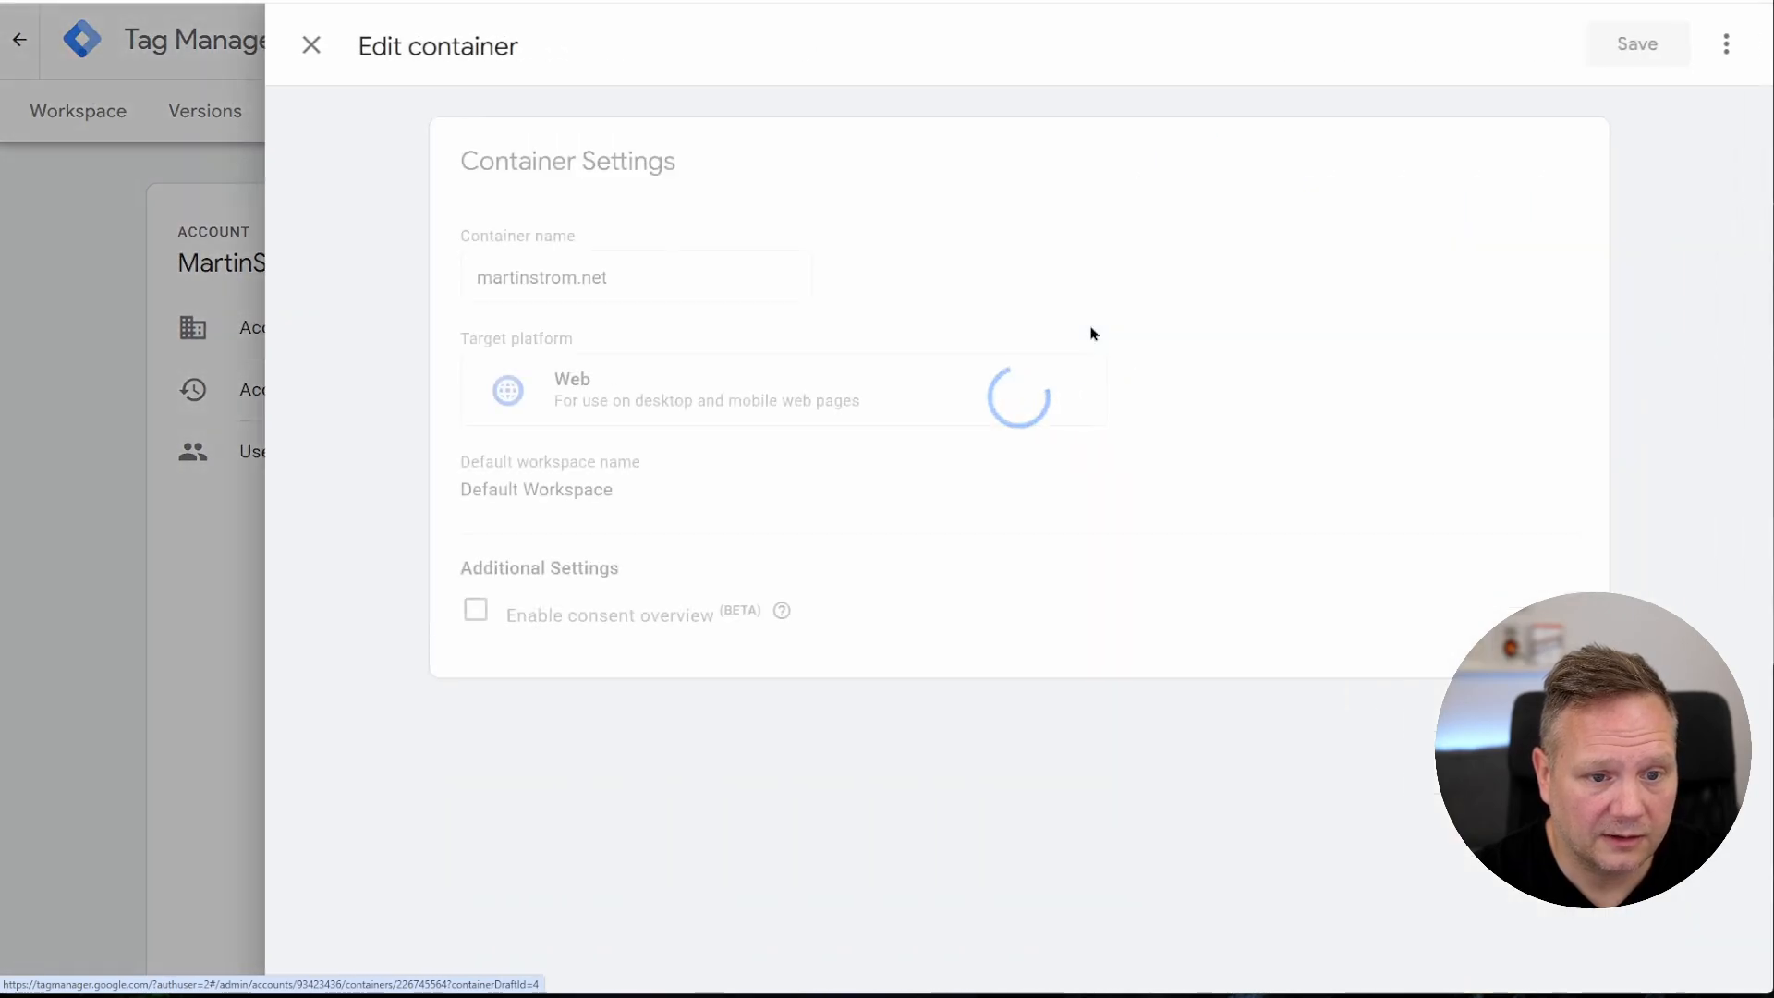
{"action": "left_click", "coordinate": [477, 613]}
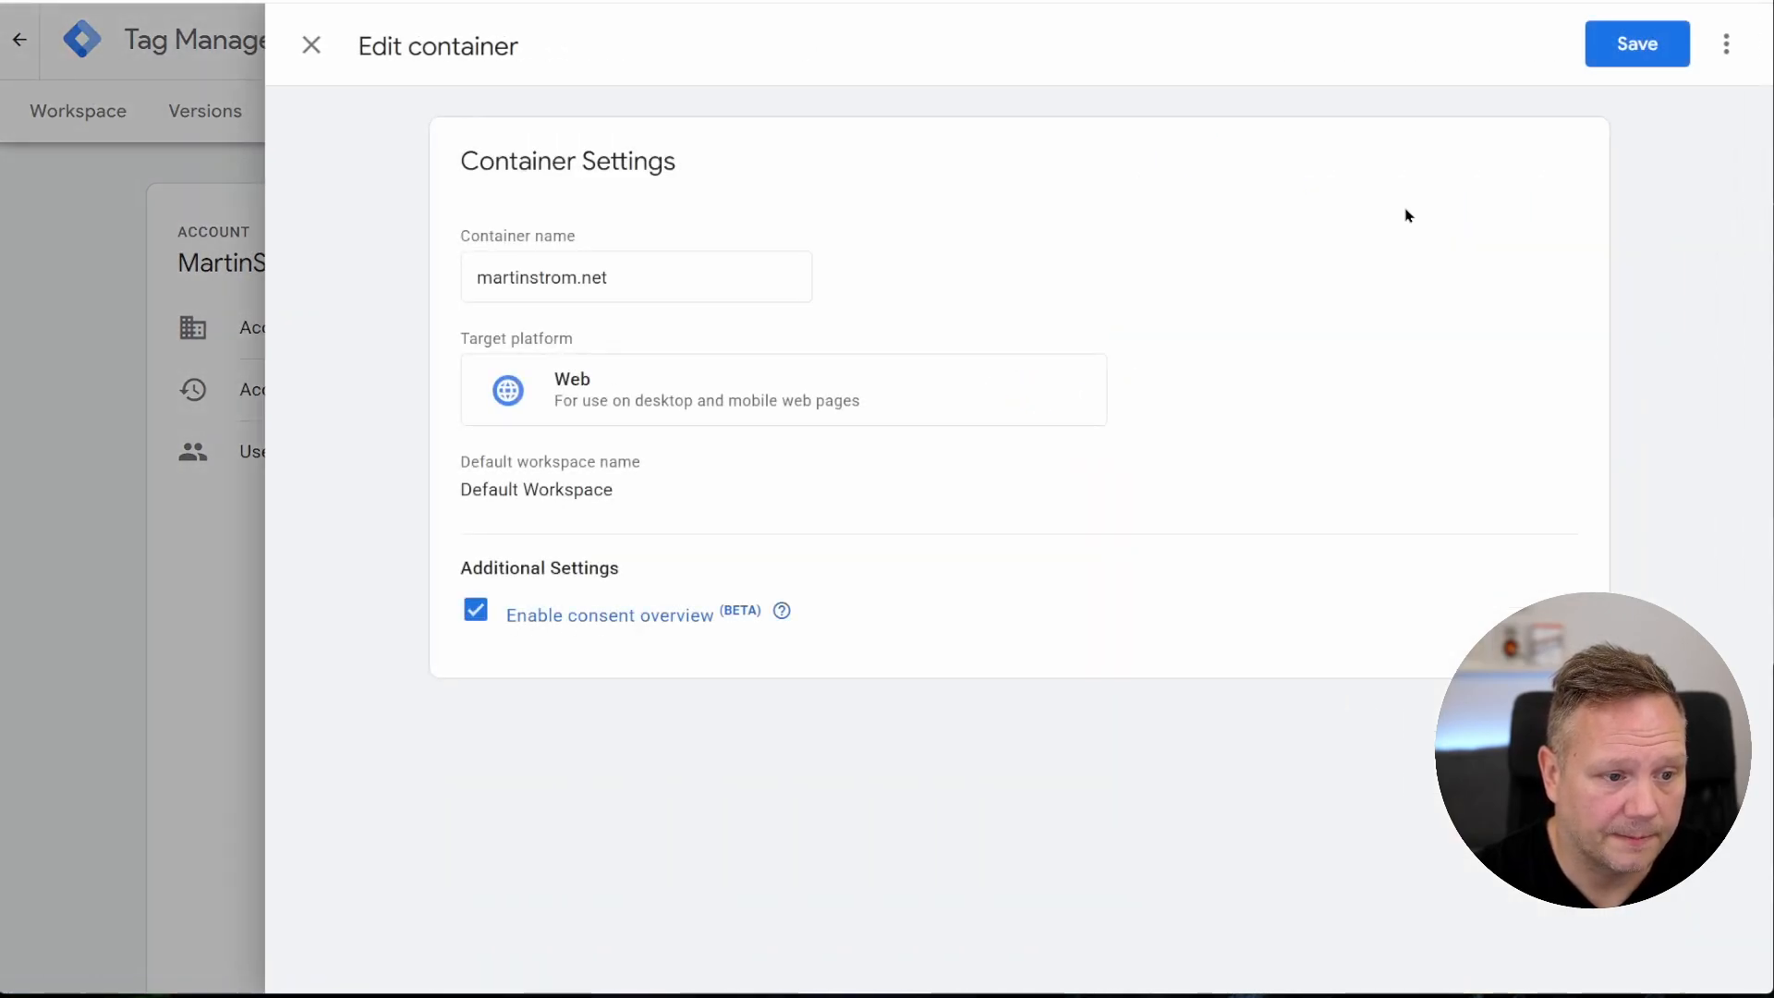
{"action": "left_click", "coordinate": [1637, 44]}
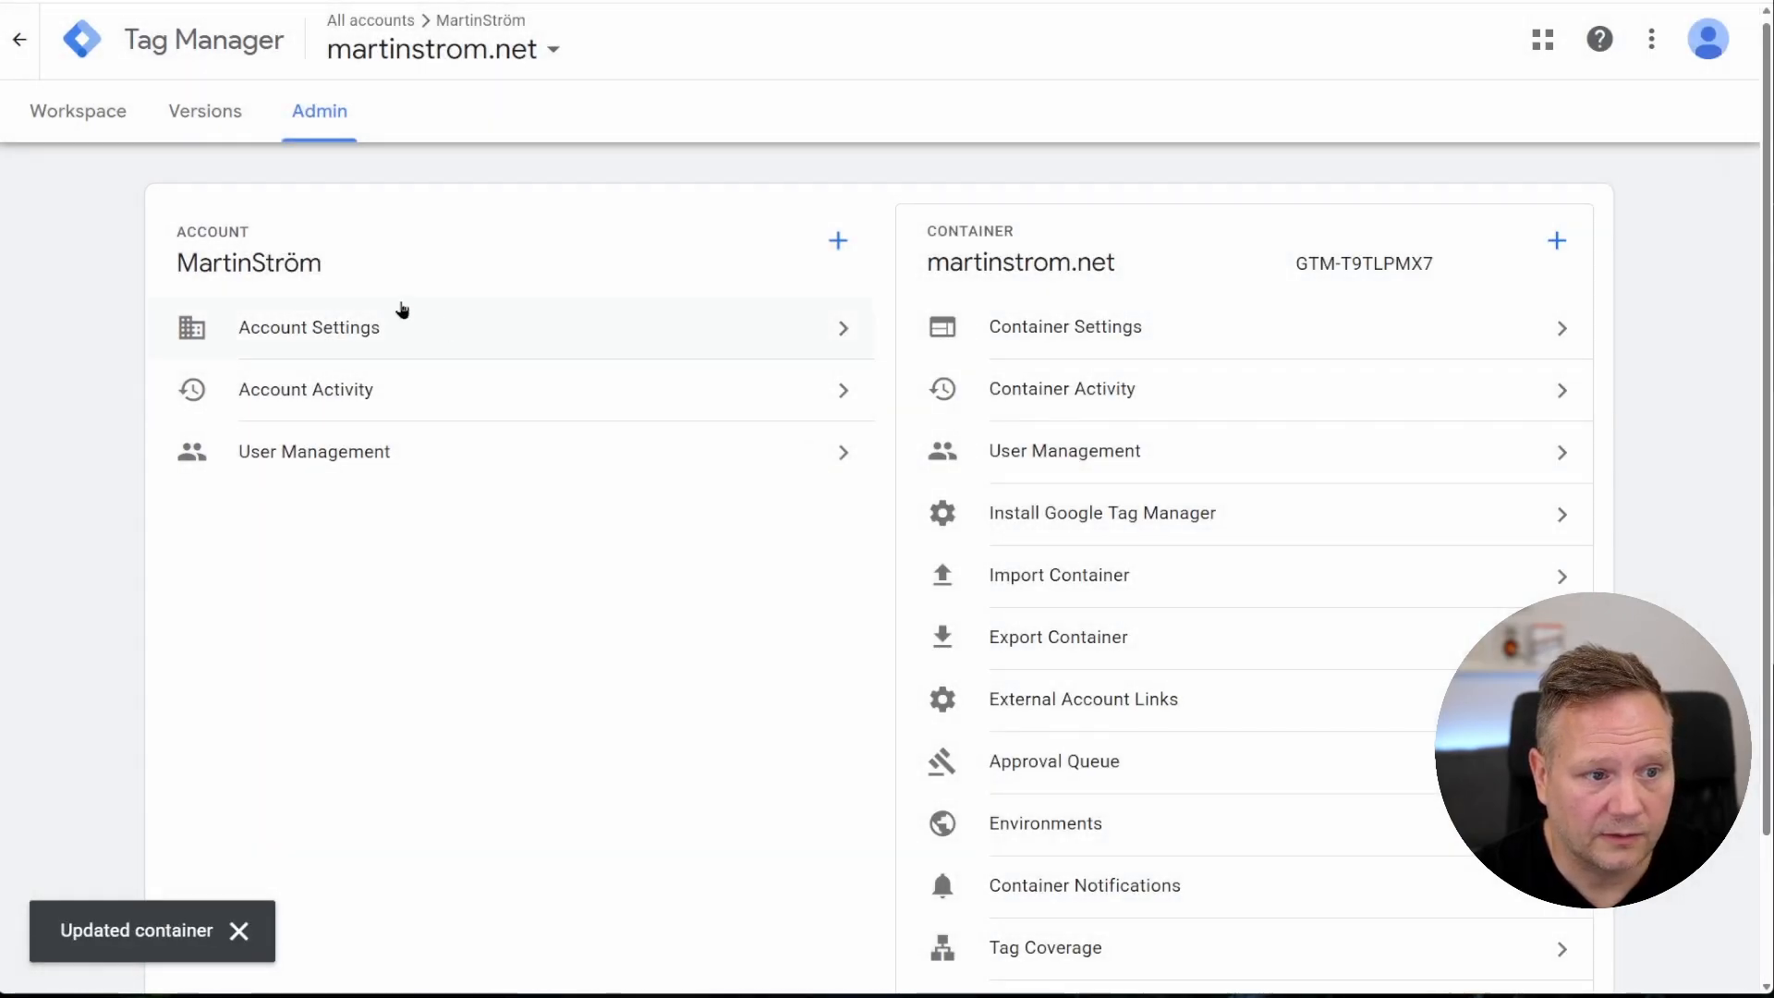
{"action": "left_click", "coordinate": [66, 119]}
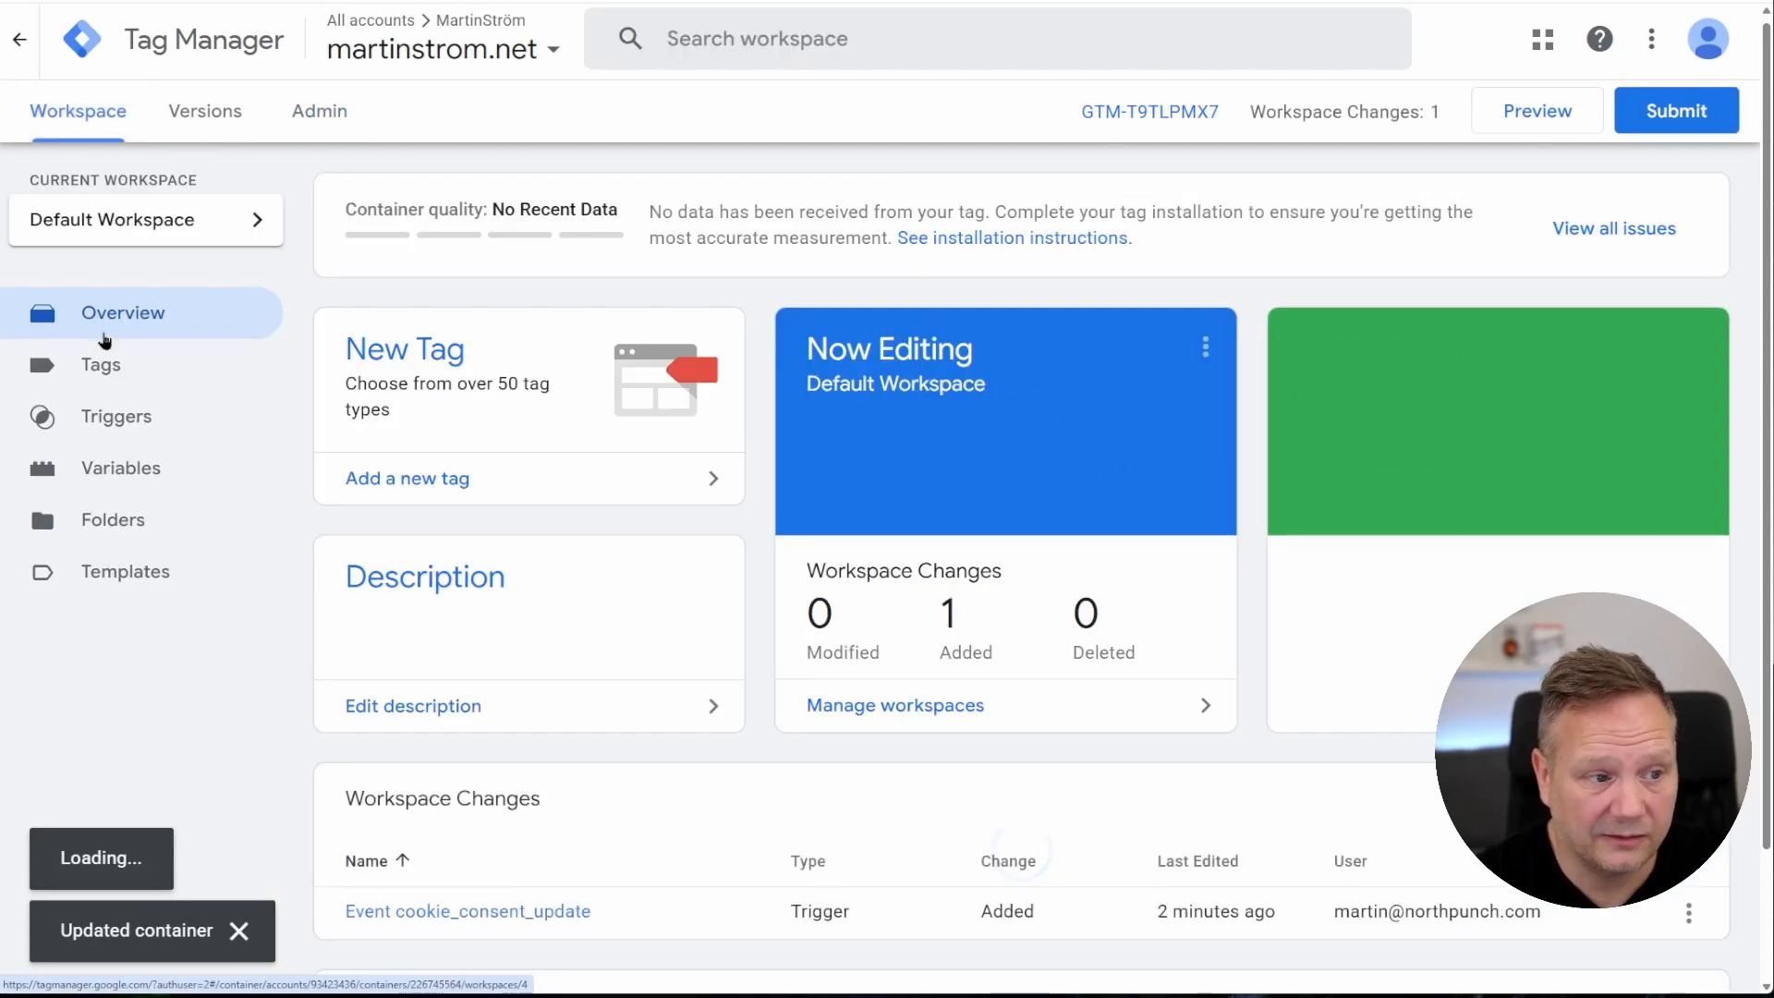
Open the Consent Overview from the tag list and look through the tags whose consent is not configured
{"action": "left_click", "coordinate": [105, 358]}
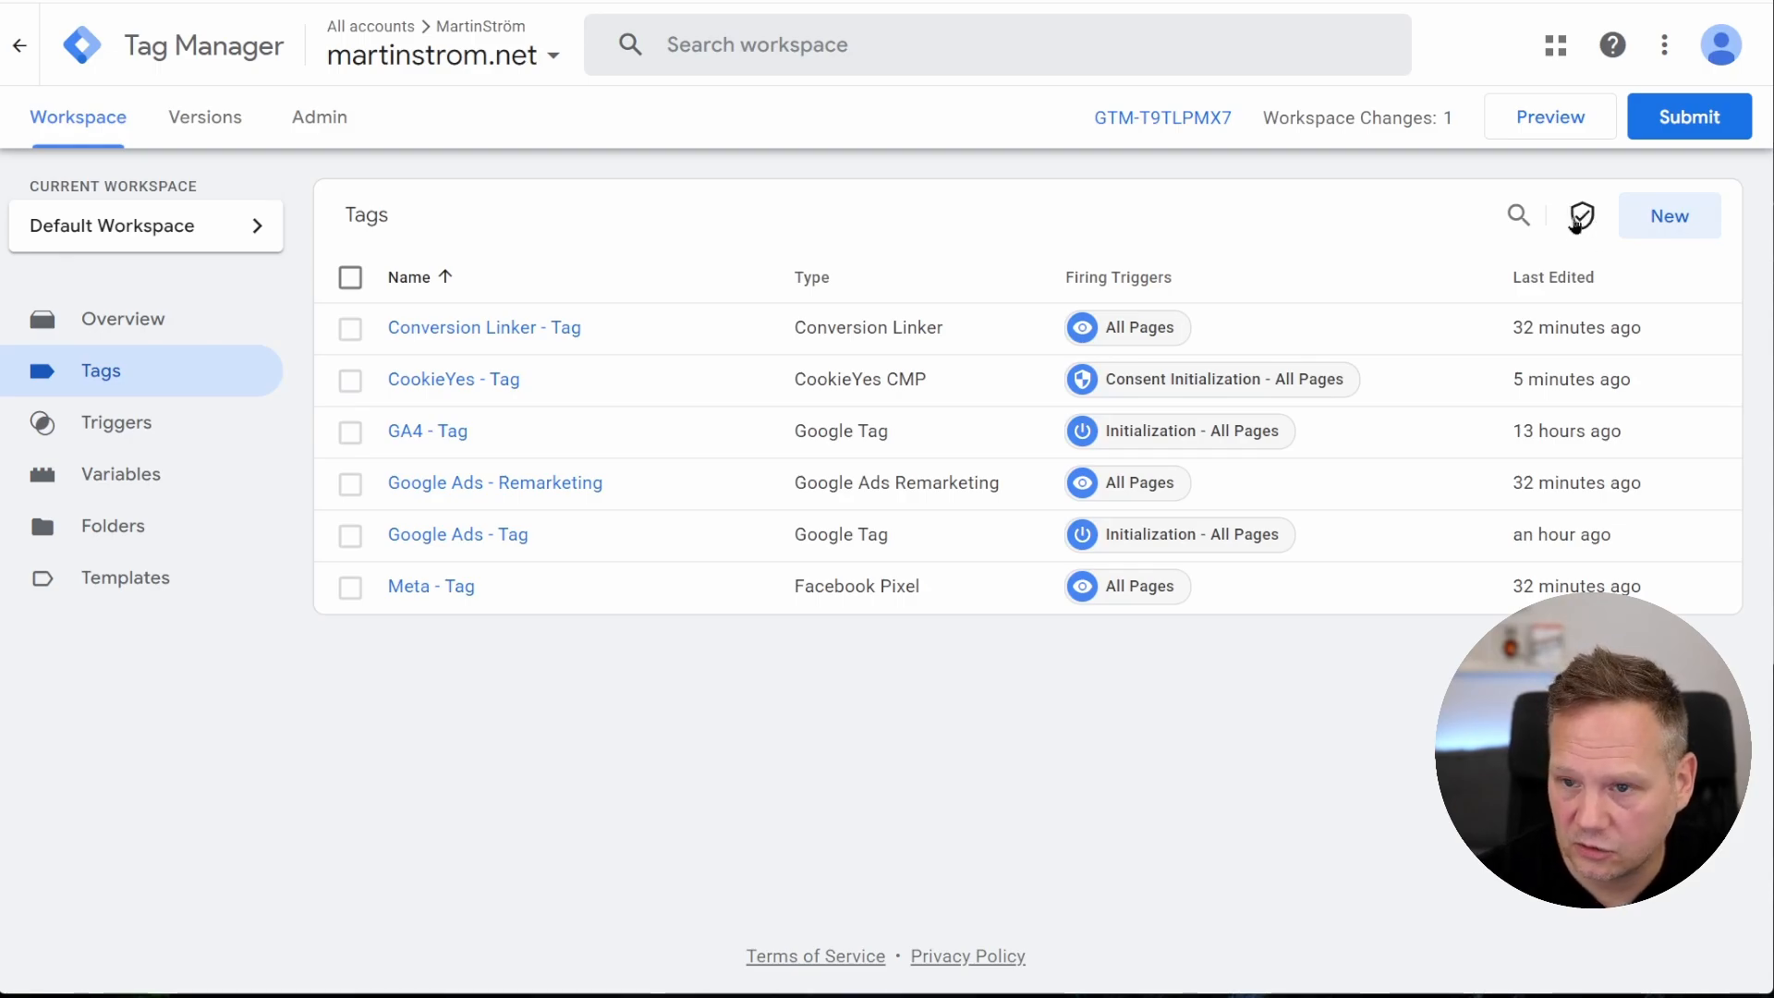
{"action": "left_click", "coordinate": [1582, 219]}
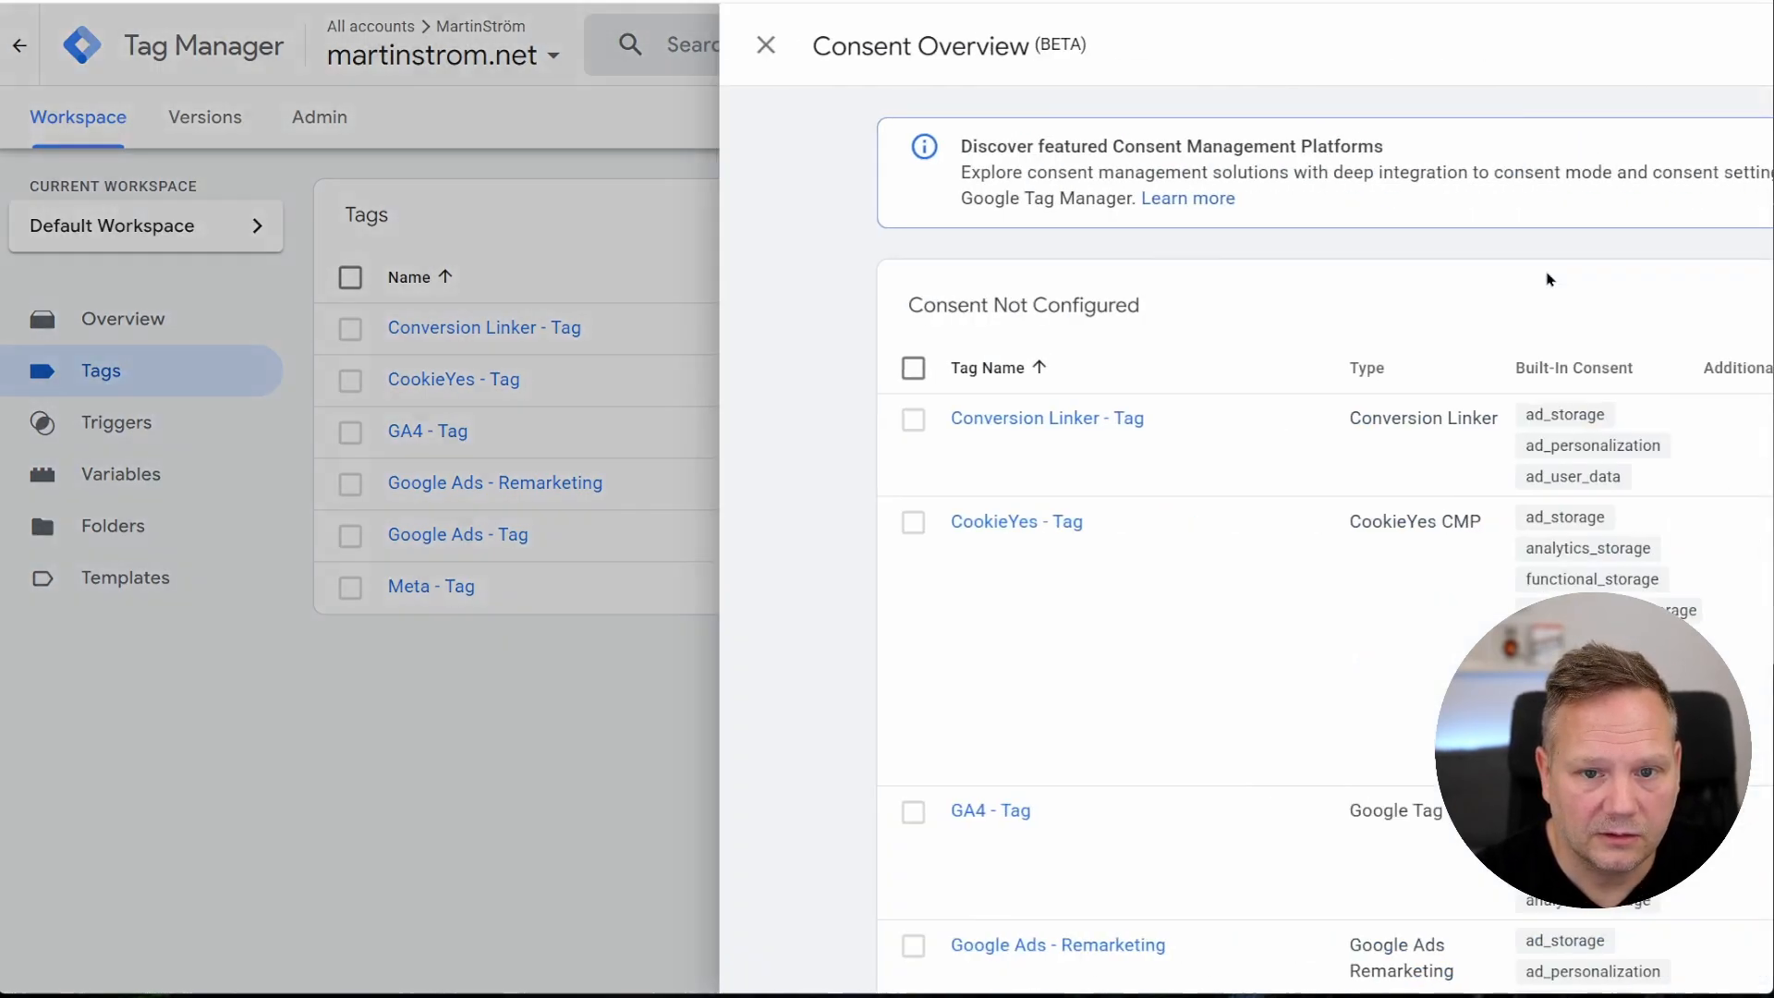
{"action": "scroll", "coordinate": [772, 412], "scroll_direction": "down", "scroll_amount": 4}
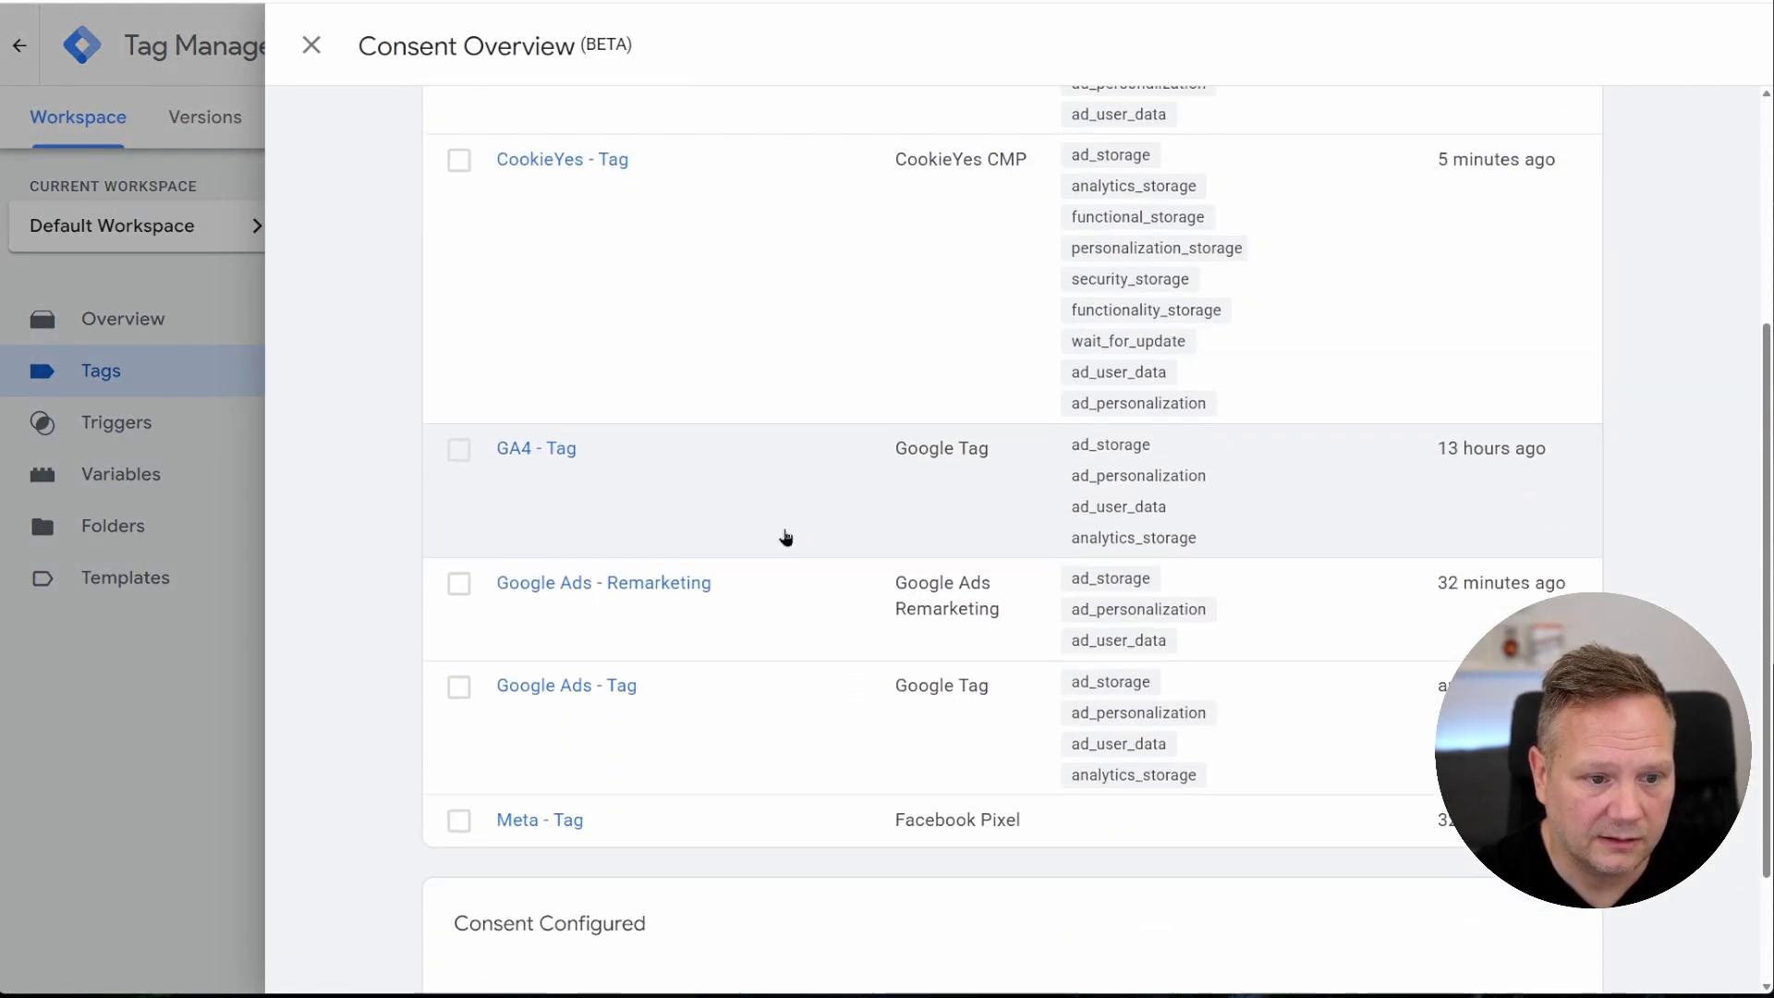
{"action": "scroll", "coordinate": [785, 537], "scroll_direction": "down", "scroll_amount": 2}
{"action": "scroll", "coordinate": [706, 733], "scroll_direction": "up", "scroll_amount": 6}
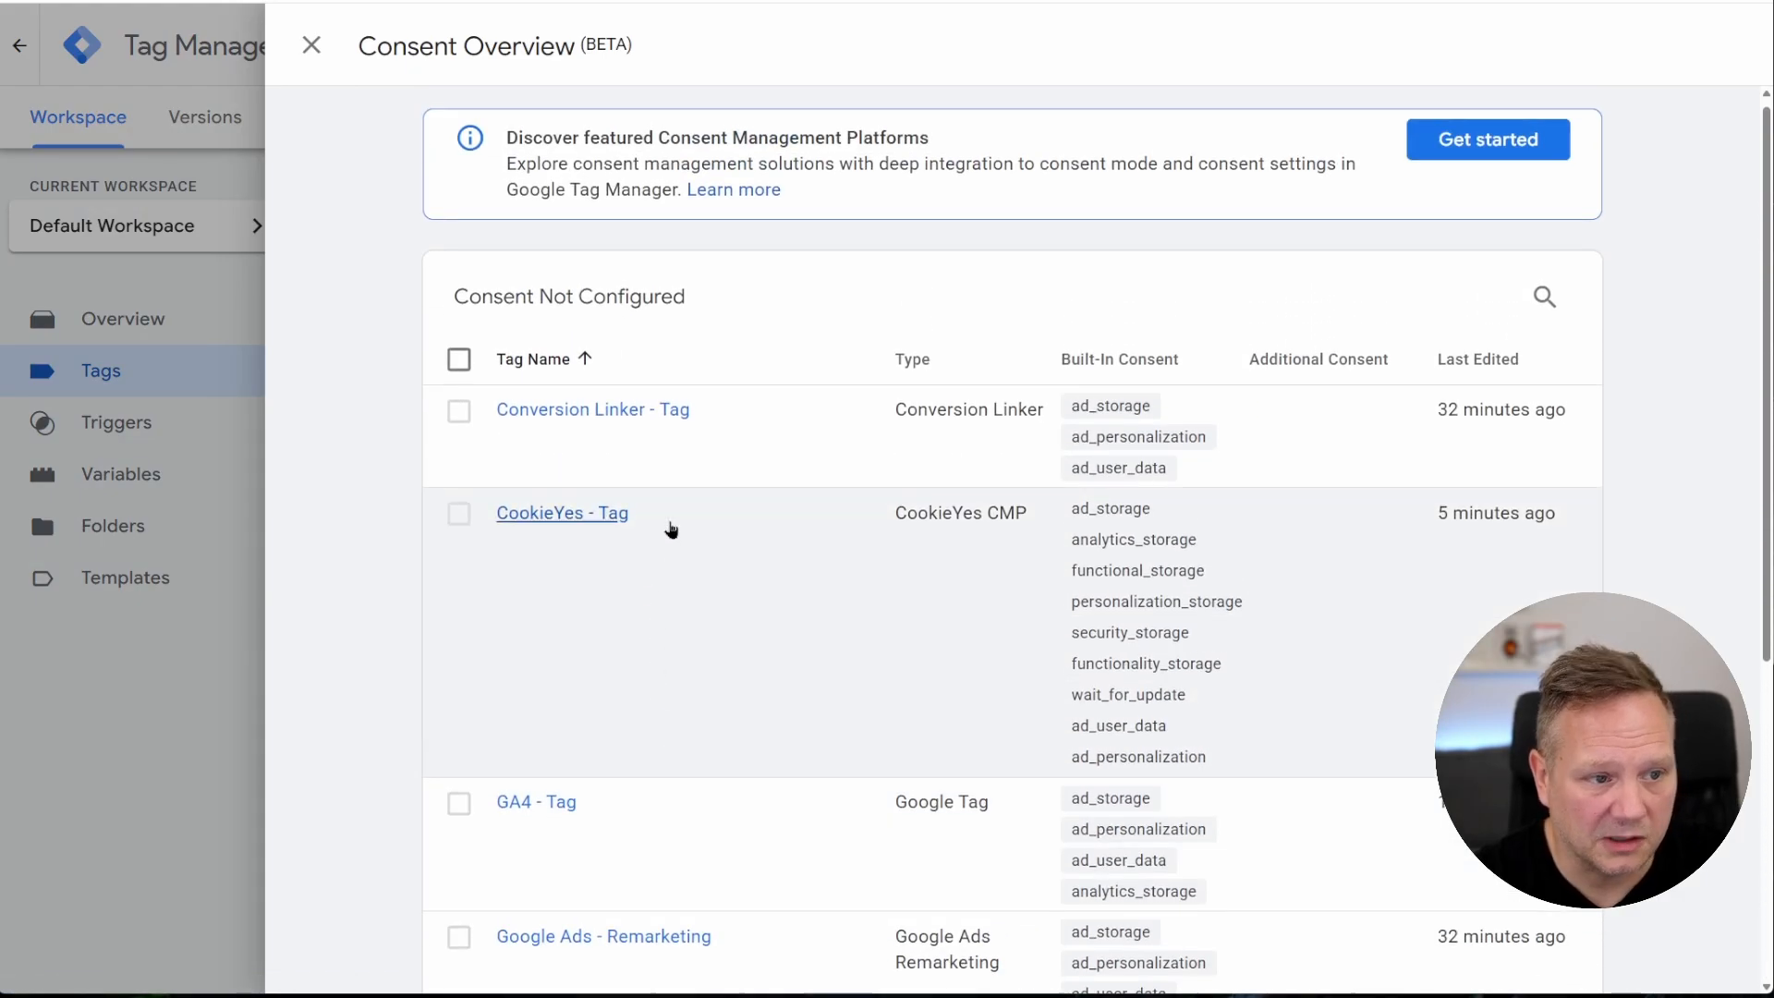
{"action": "scroll", "coordinate": [667, 475], "scroll_direction": "down", "scroll_amount": 1}
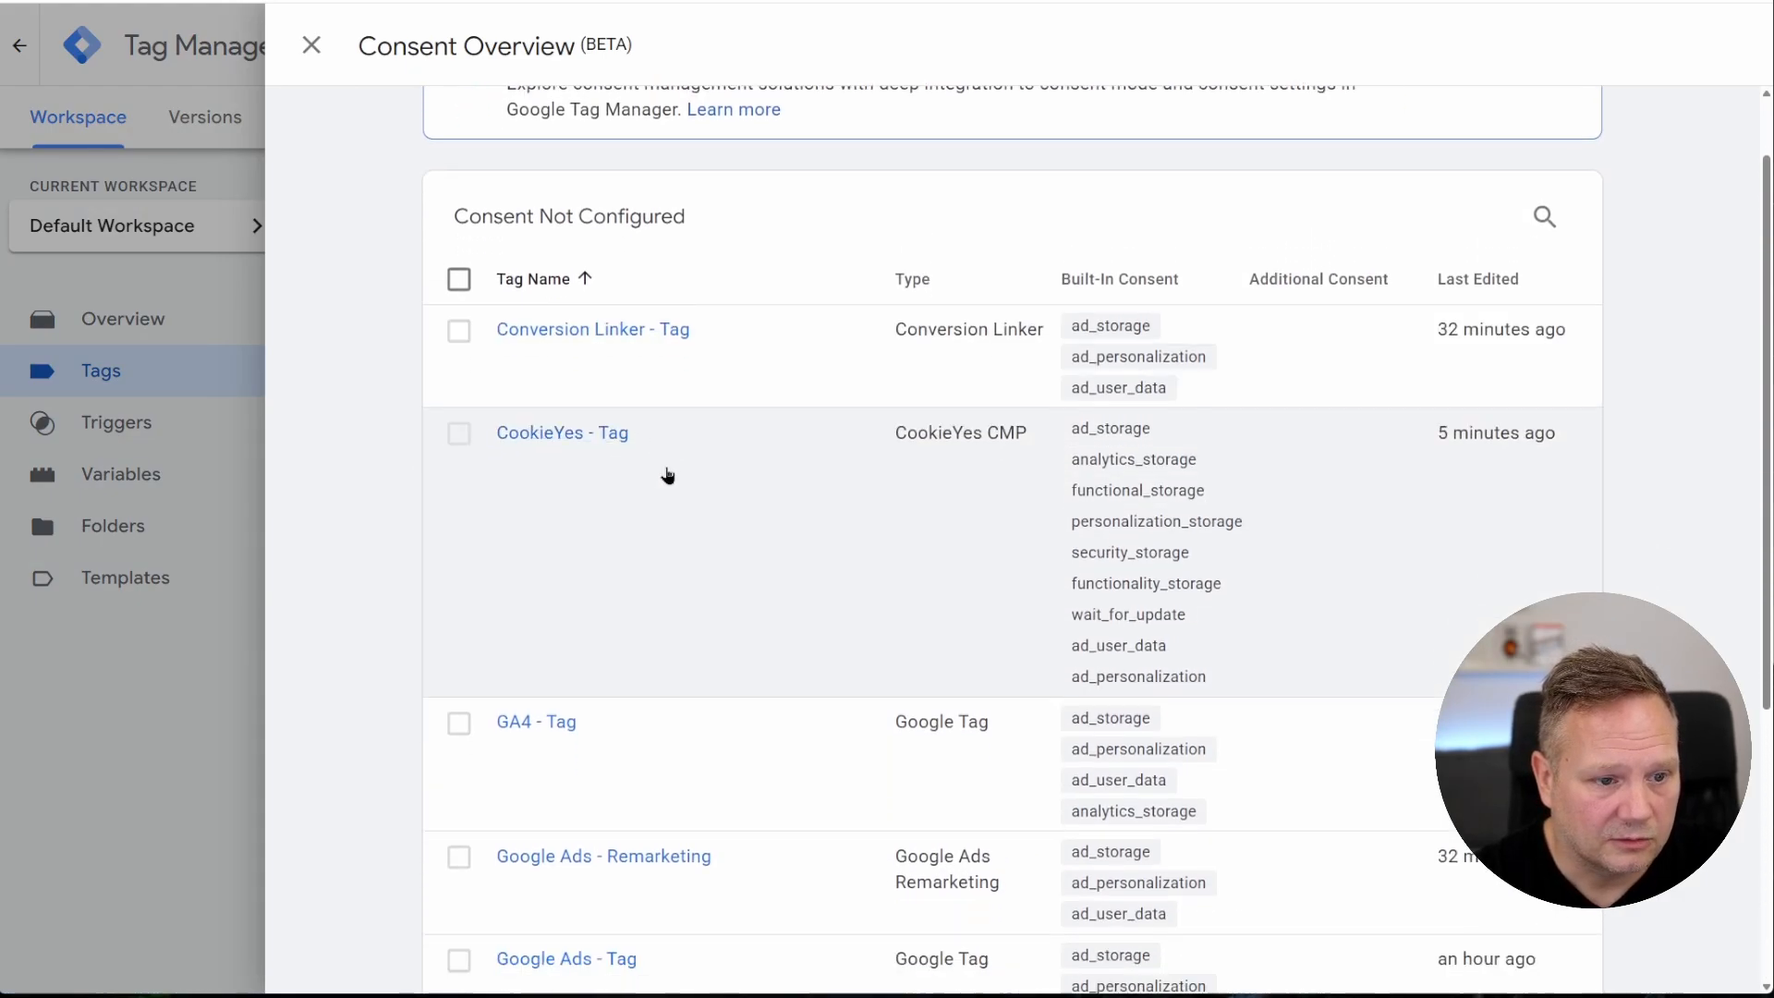
Set the Conversion Linker, CookieYes, GA4, Google Ads - Remarketing and Google Ads - Tag tags to "No additional consent required" and save
{"action": "scroll", "coordinate": [667, 475], "scroll_direction": "down", "scroll_amount": 2}
{"action": "left_click", "coordinate": [460, 152]}
{"action": "left_click", "coordinate": [461, 256]}
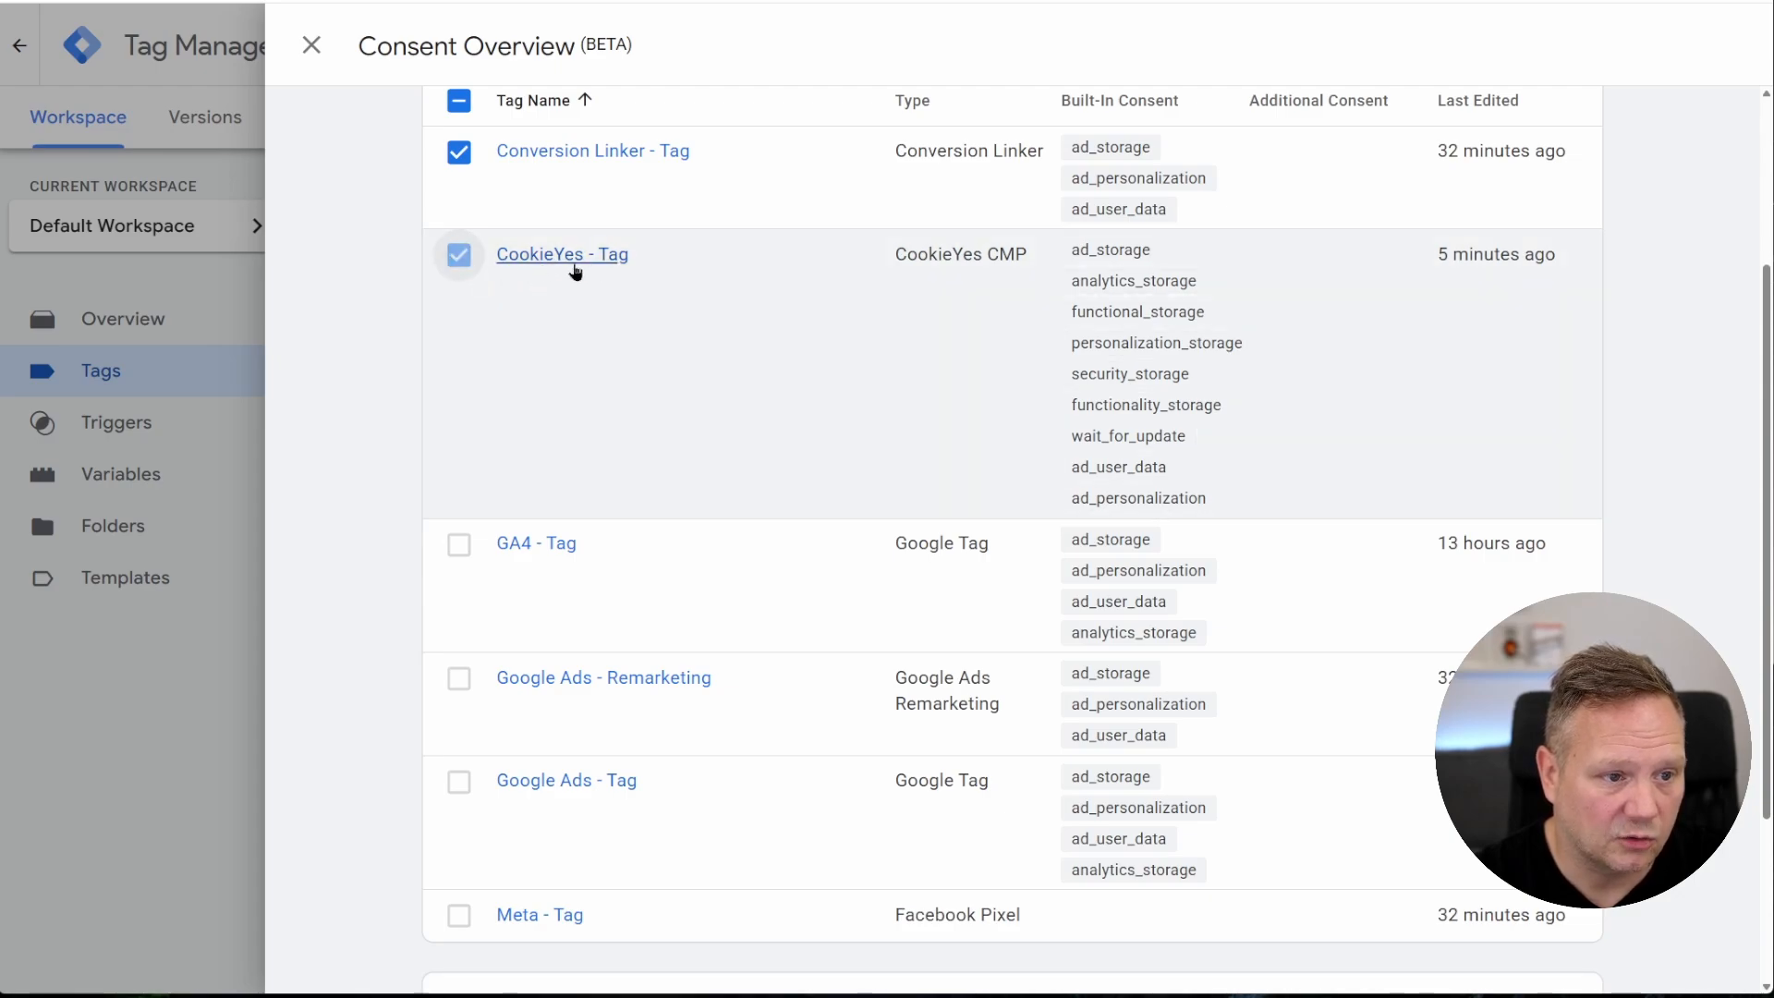
{"action": "left_click", "coordinate": [460, 545]}
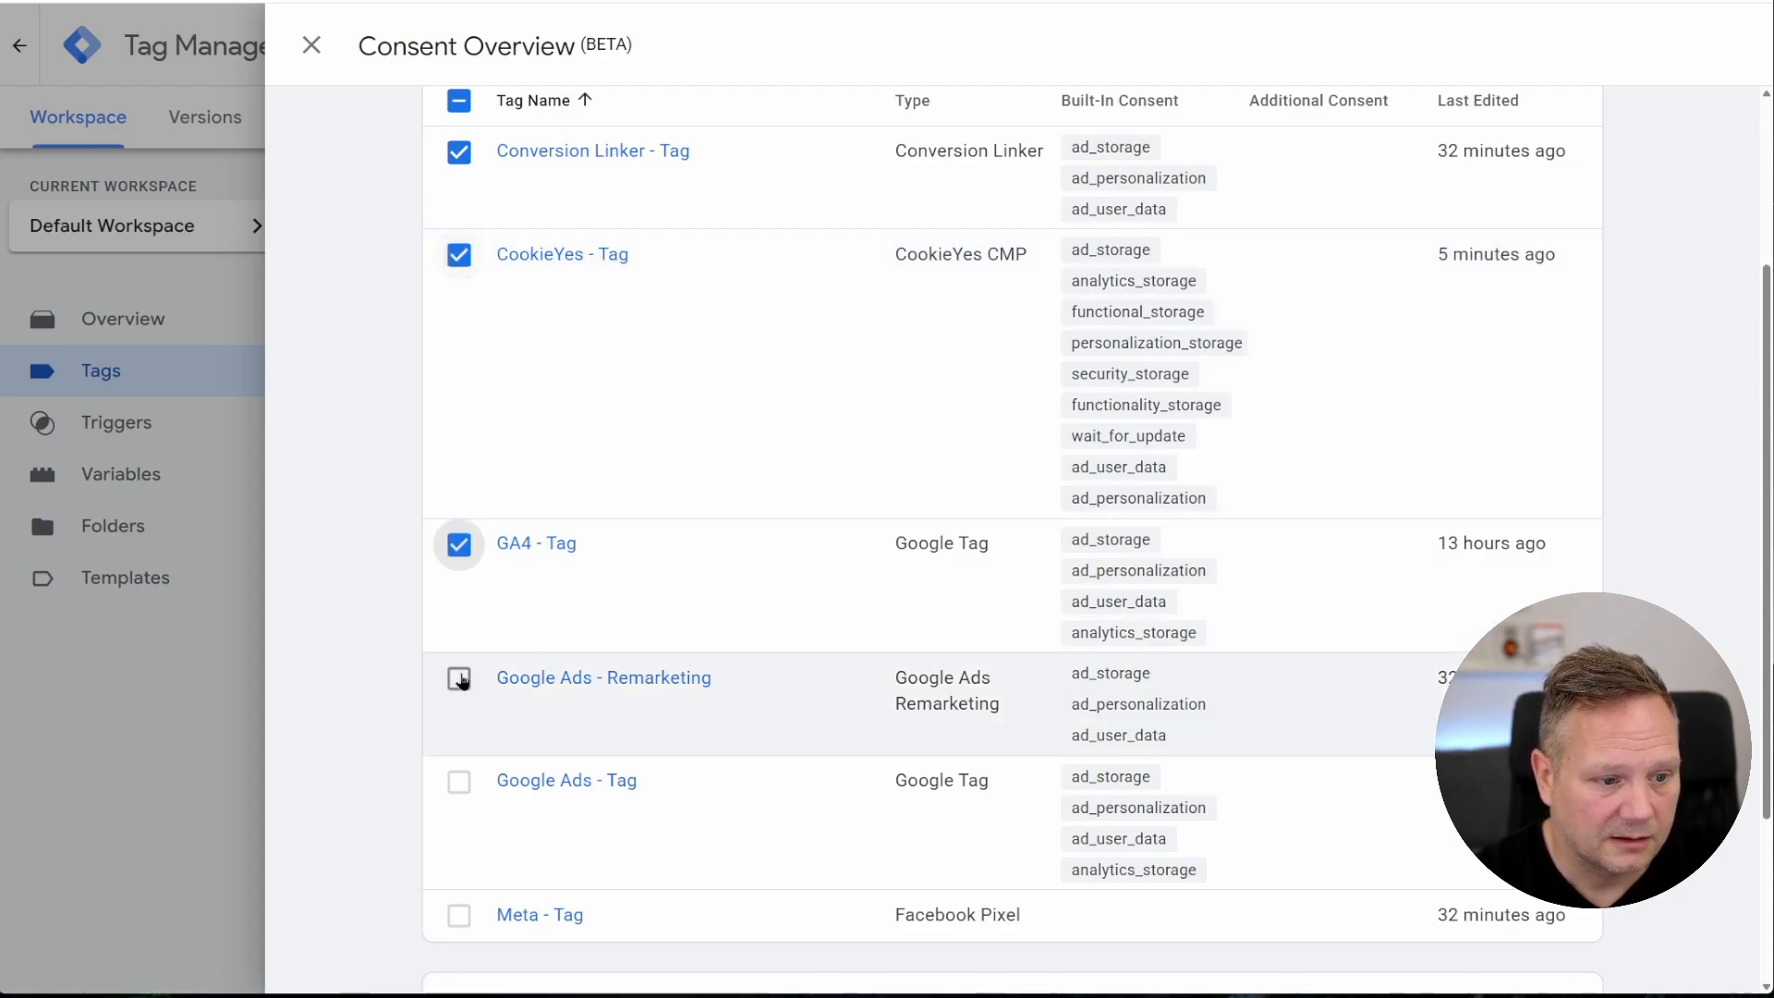
{"action": "left_click", "coordinate": [459, 679]}
{"action": "left_click", "coordinate": [460, 783]}
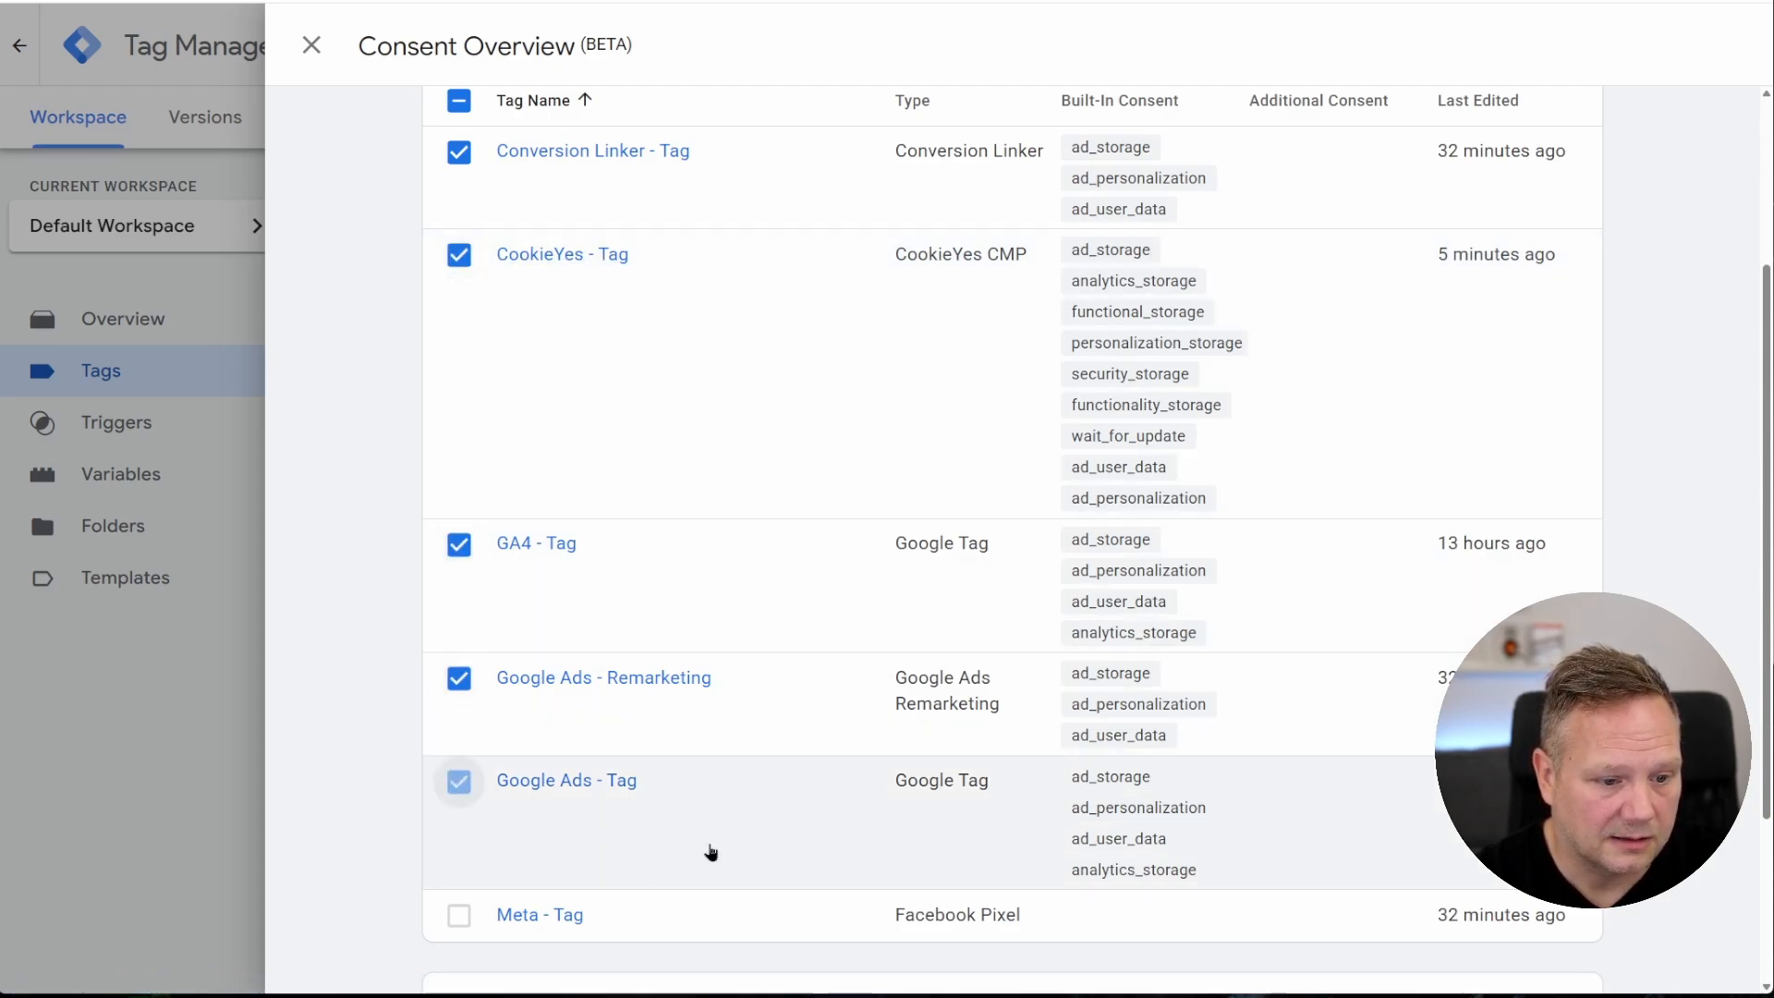
{"action": "scroll", "coordinate": [1240, 685], "scroll_direction": "up", "scroll_amount": 3}
{"action": "left_click", "coordinate": [1556, 307]}
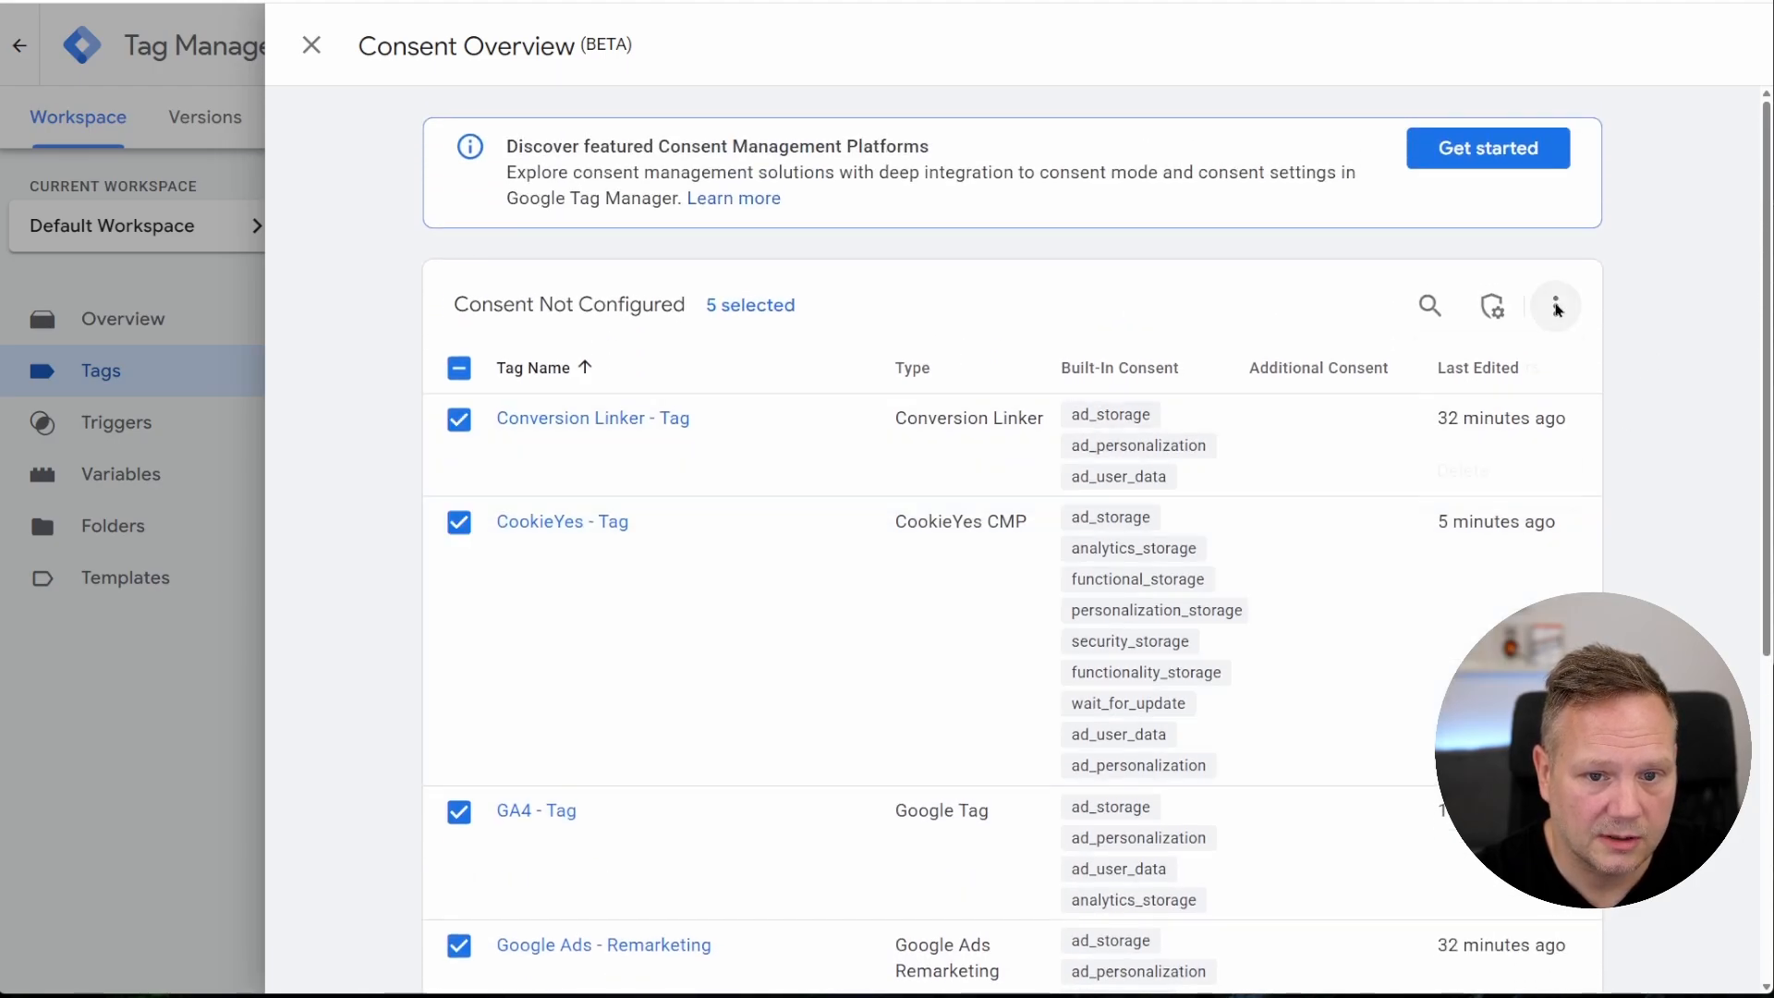
{"action": "left_click", "coordinate": [1677, 320]}
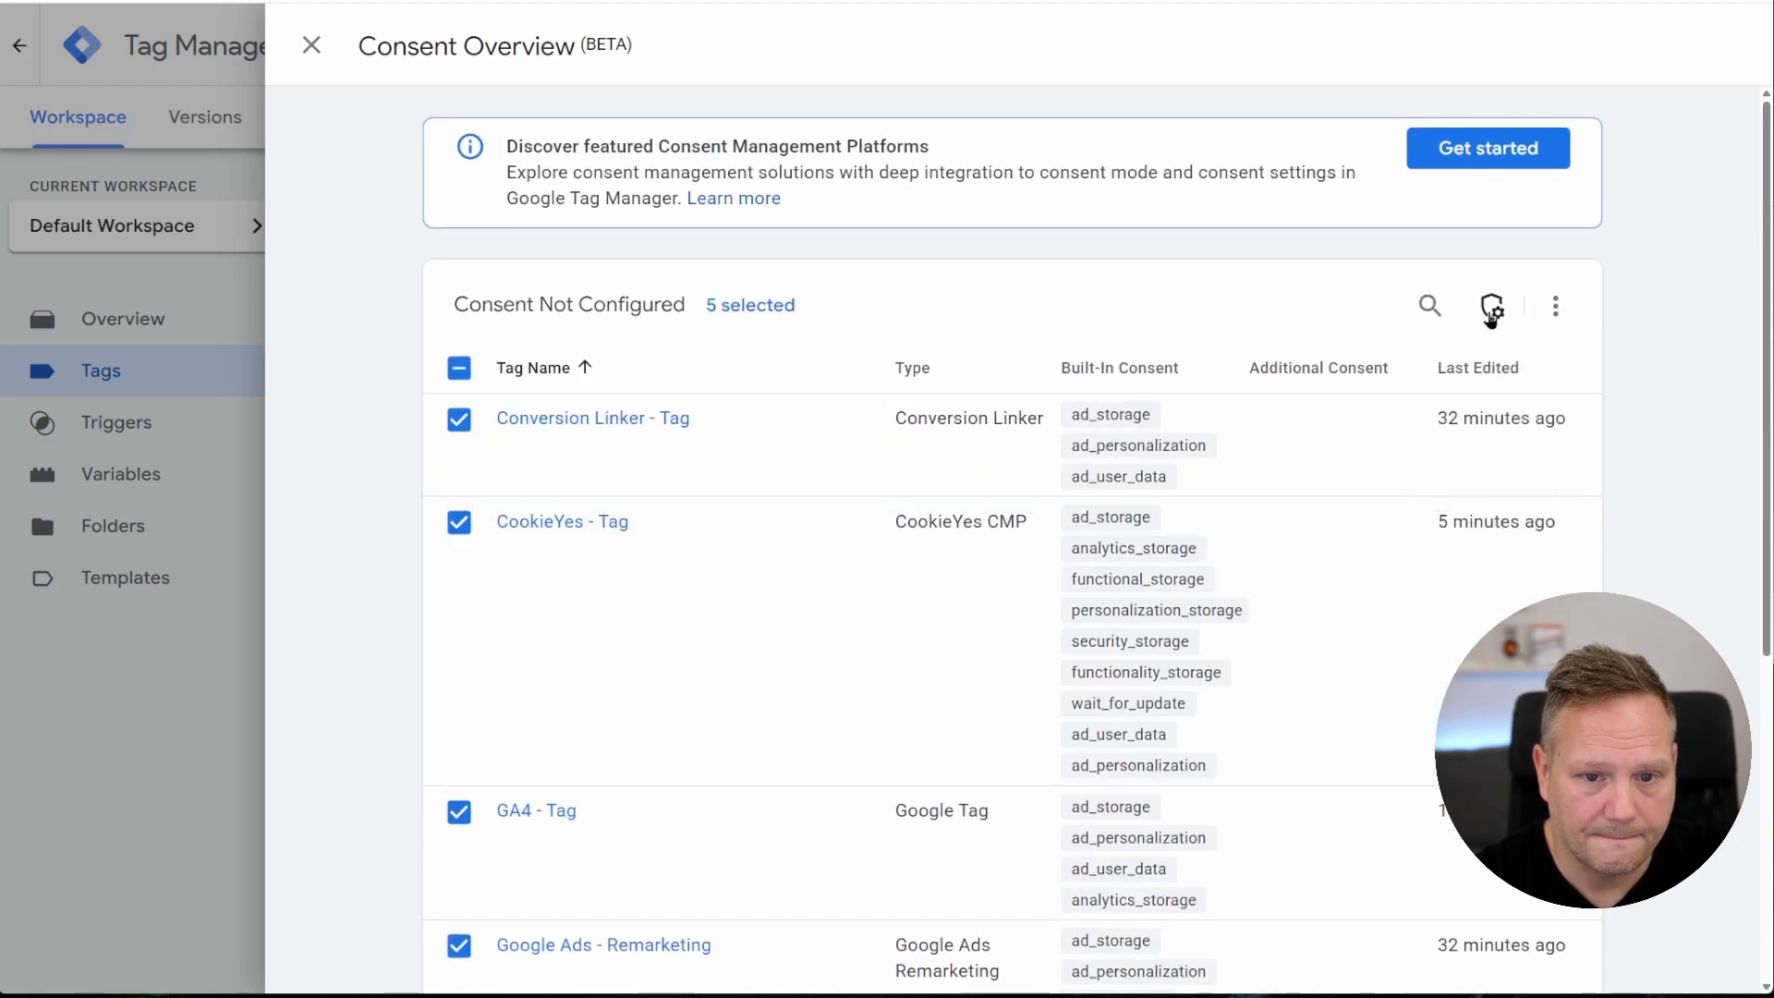
{"action": "left_click", "coordinate": [1493, 306]}
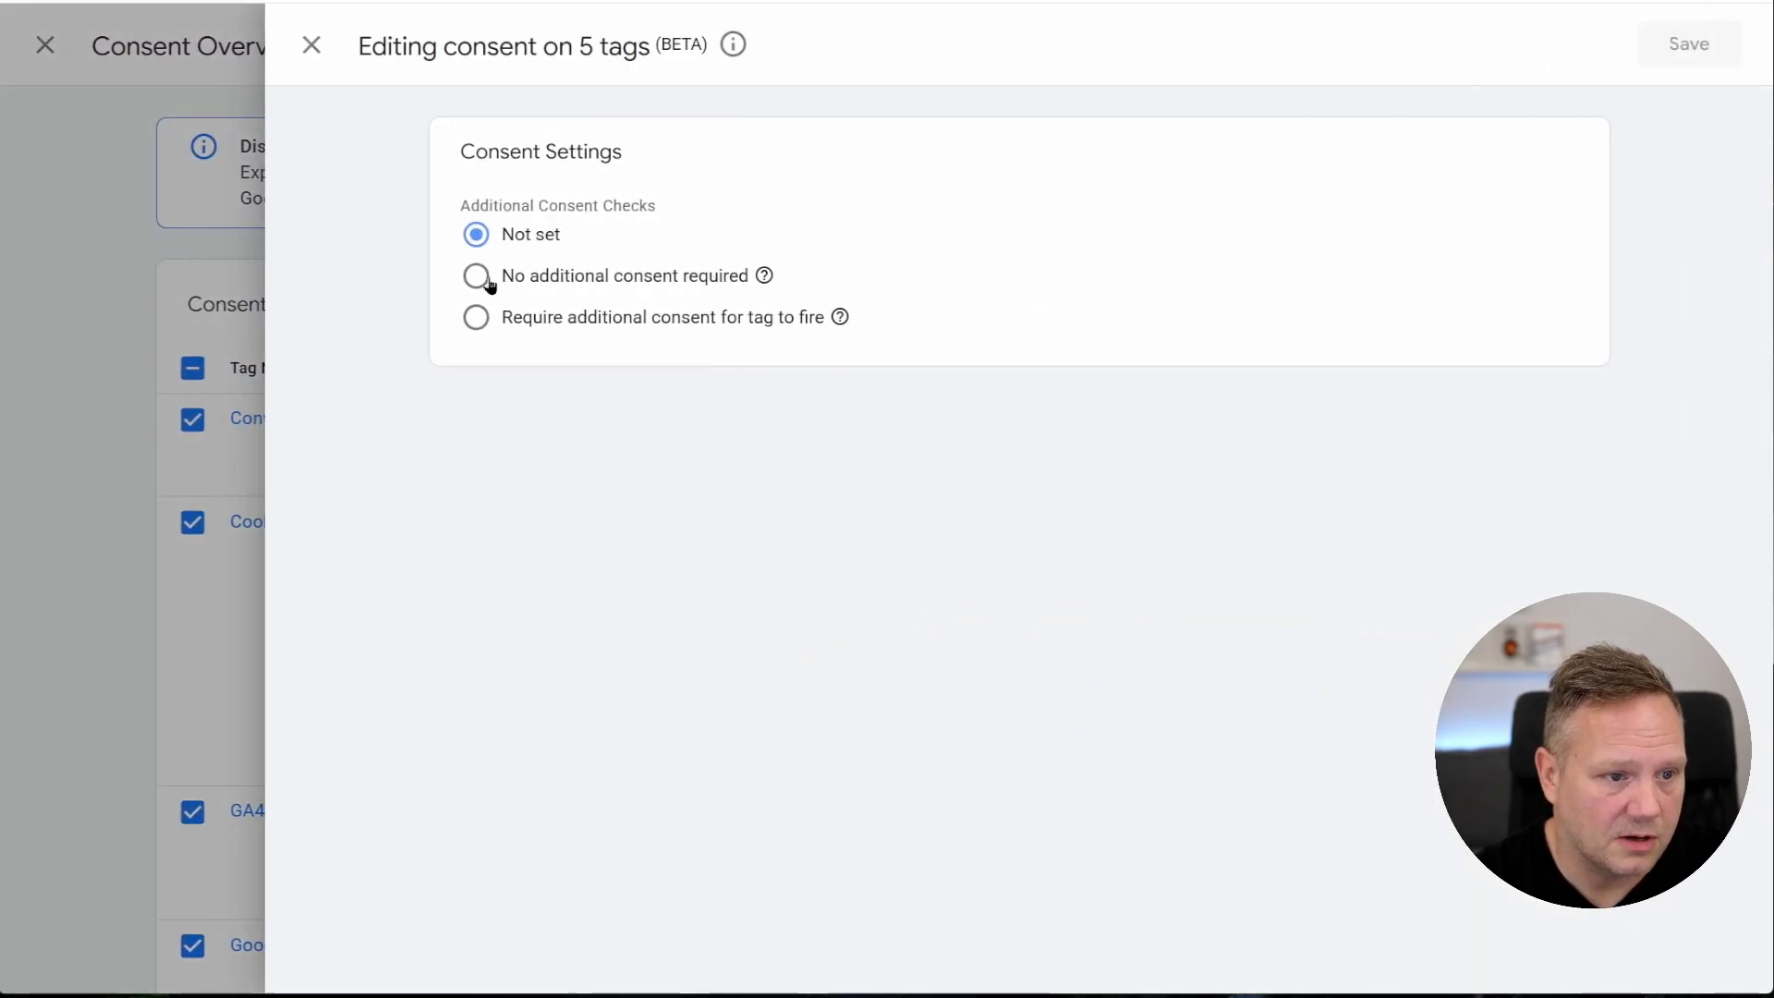
{"action": "left_click", "coordinate": [488, 281]}
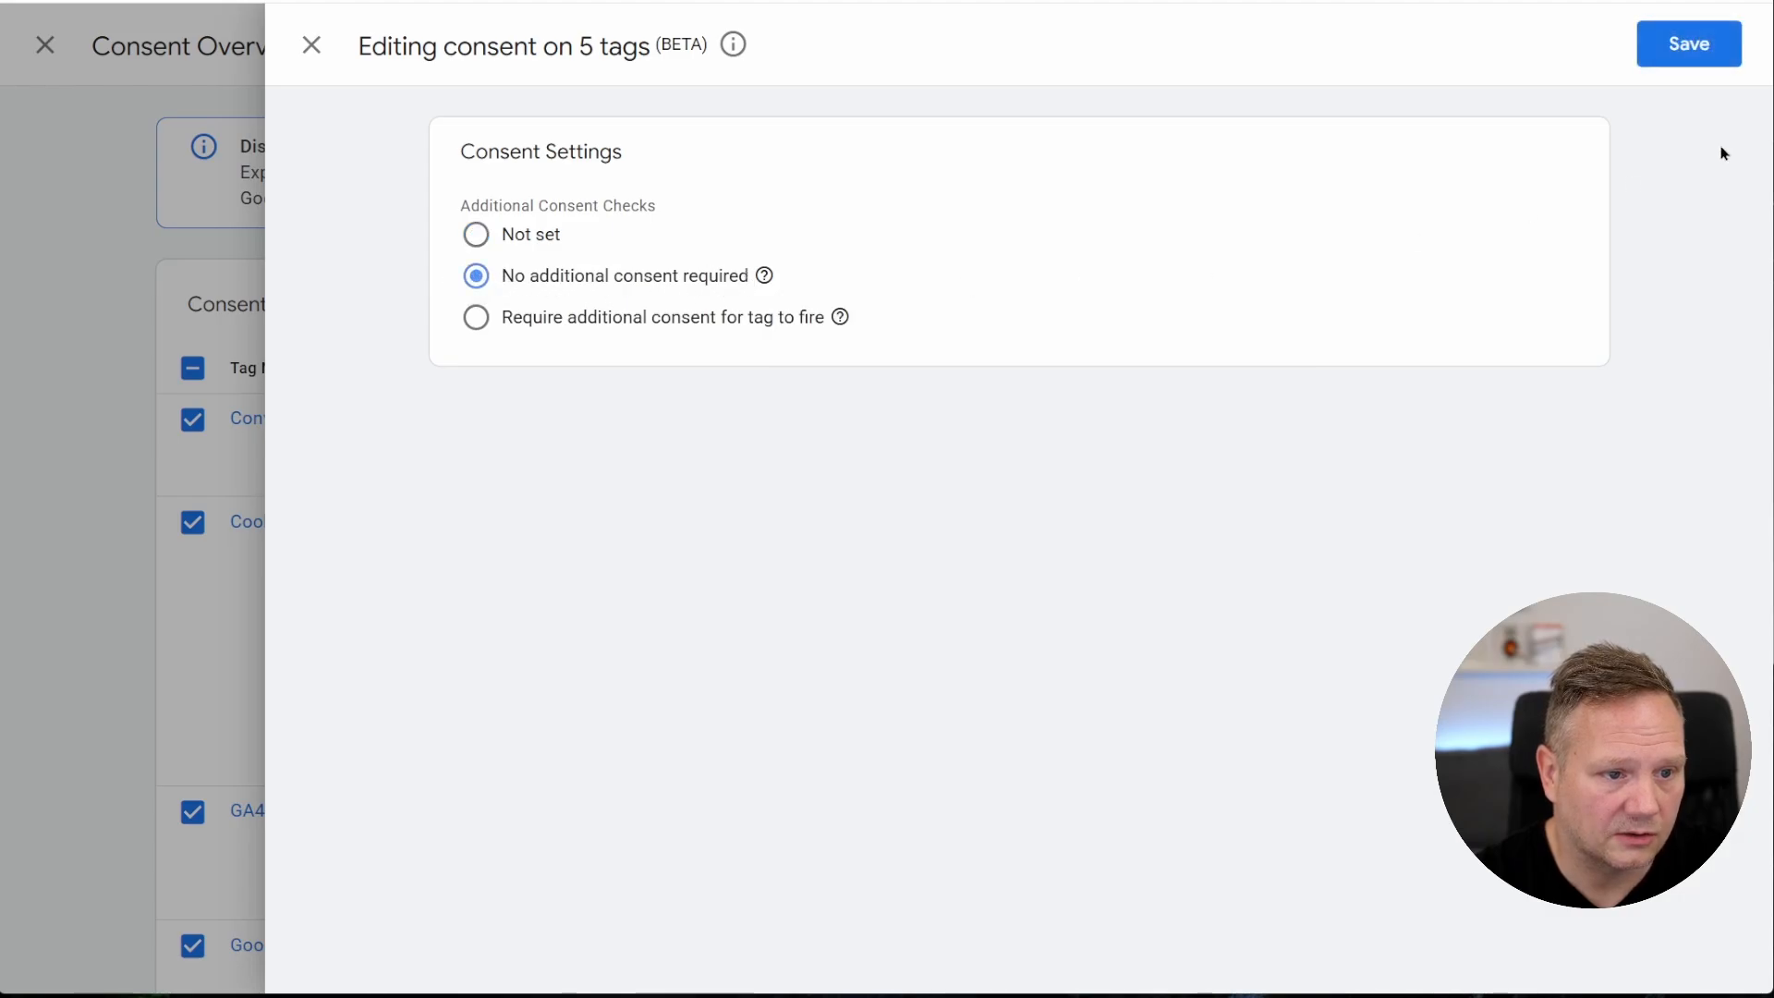
{"action": "left_click", "coordinate": [1694, 57]}
{"action": "left_click", "coordinate": [1166, 348]}
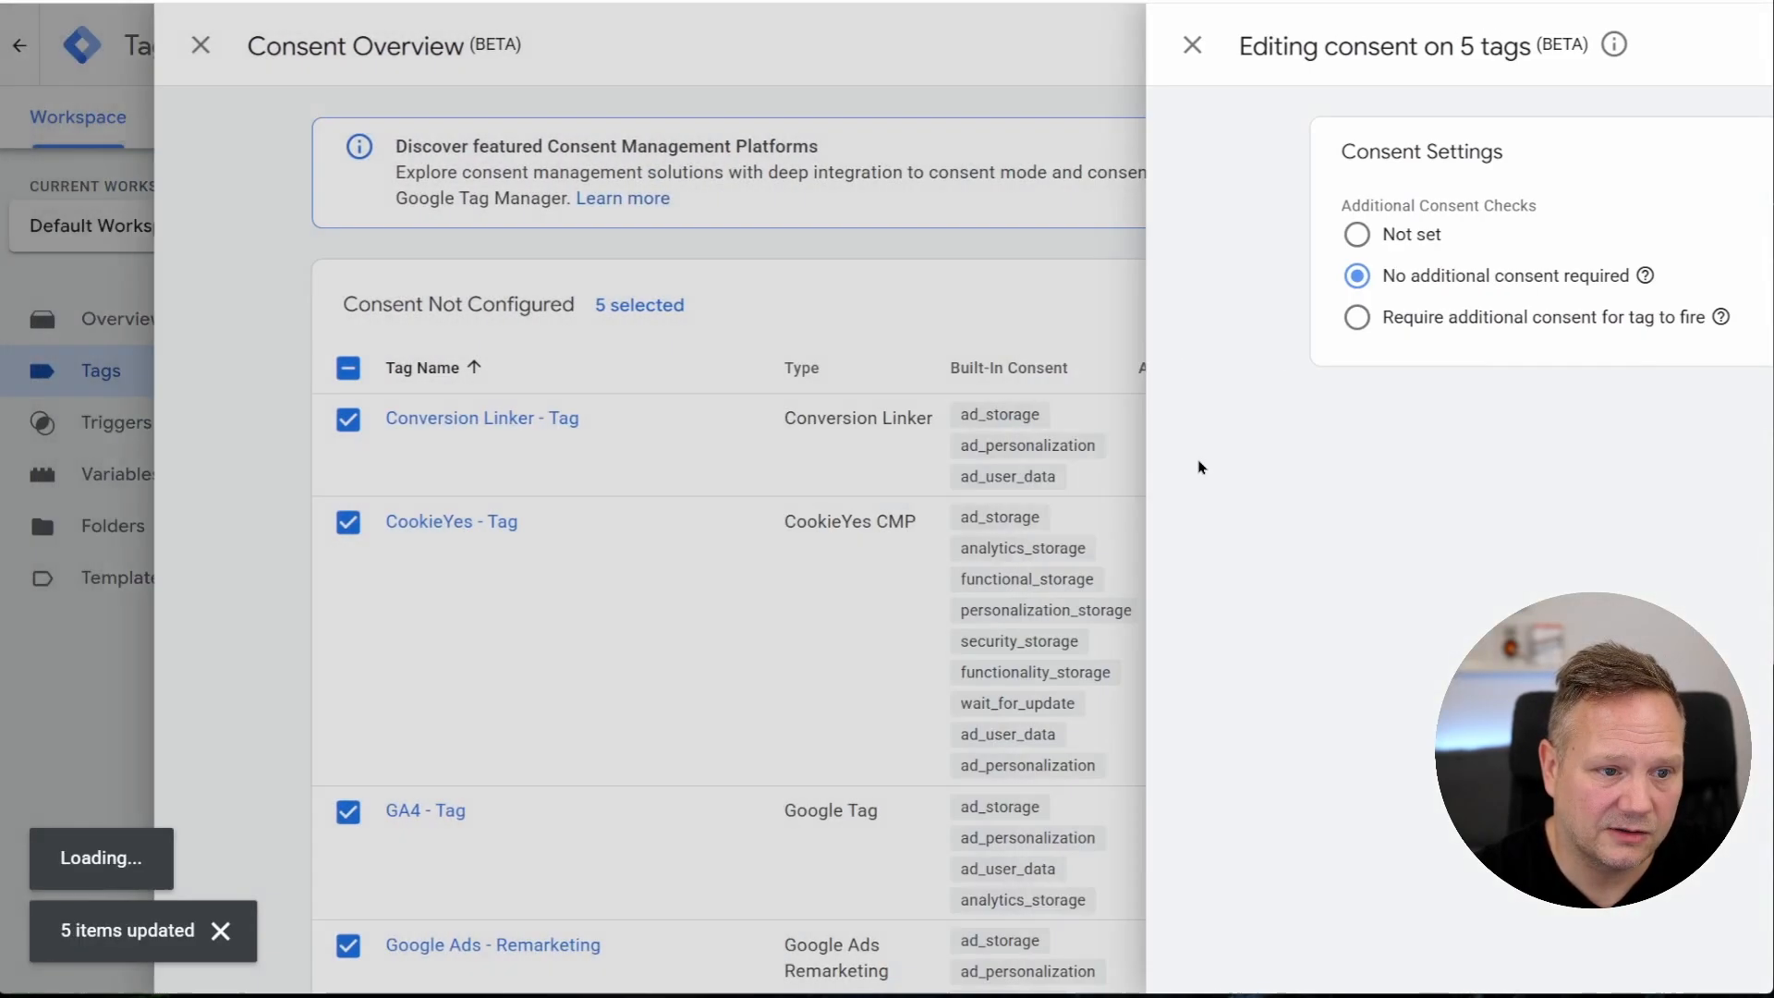
Review the built-in consent types of the tags under Consent Configured, including Conversion Linker, and close the Consent Overview
{"action": "scroll", "coordinate": [938, 555], "scroll_direction": "down", "scroll_amount": 5}
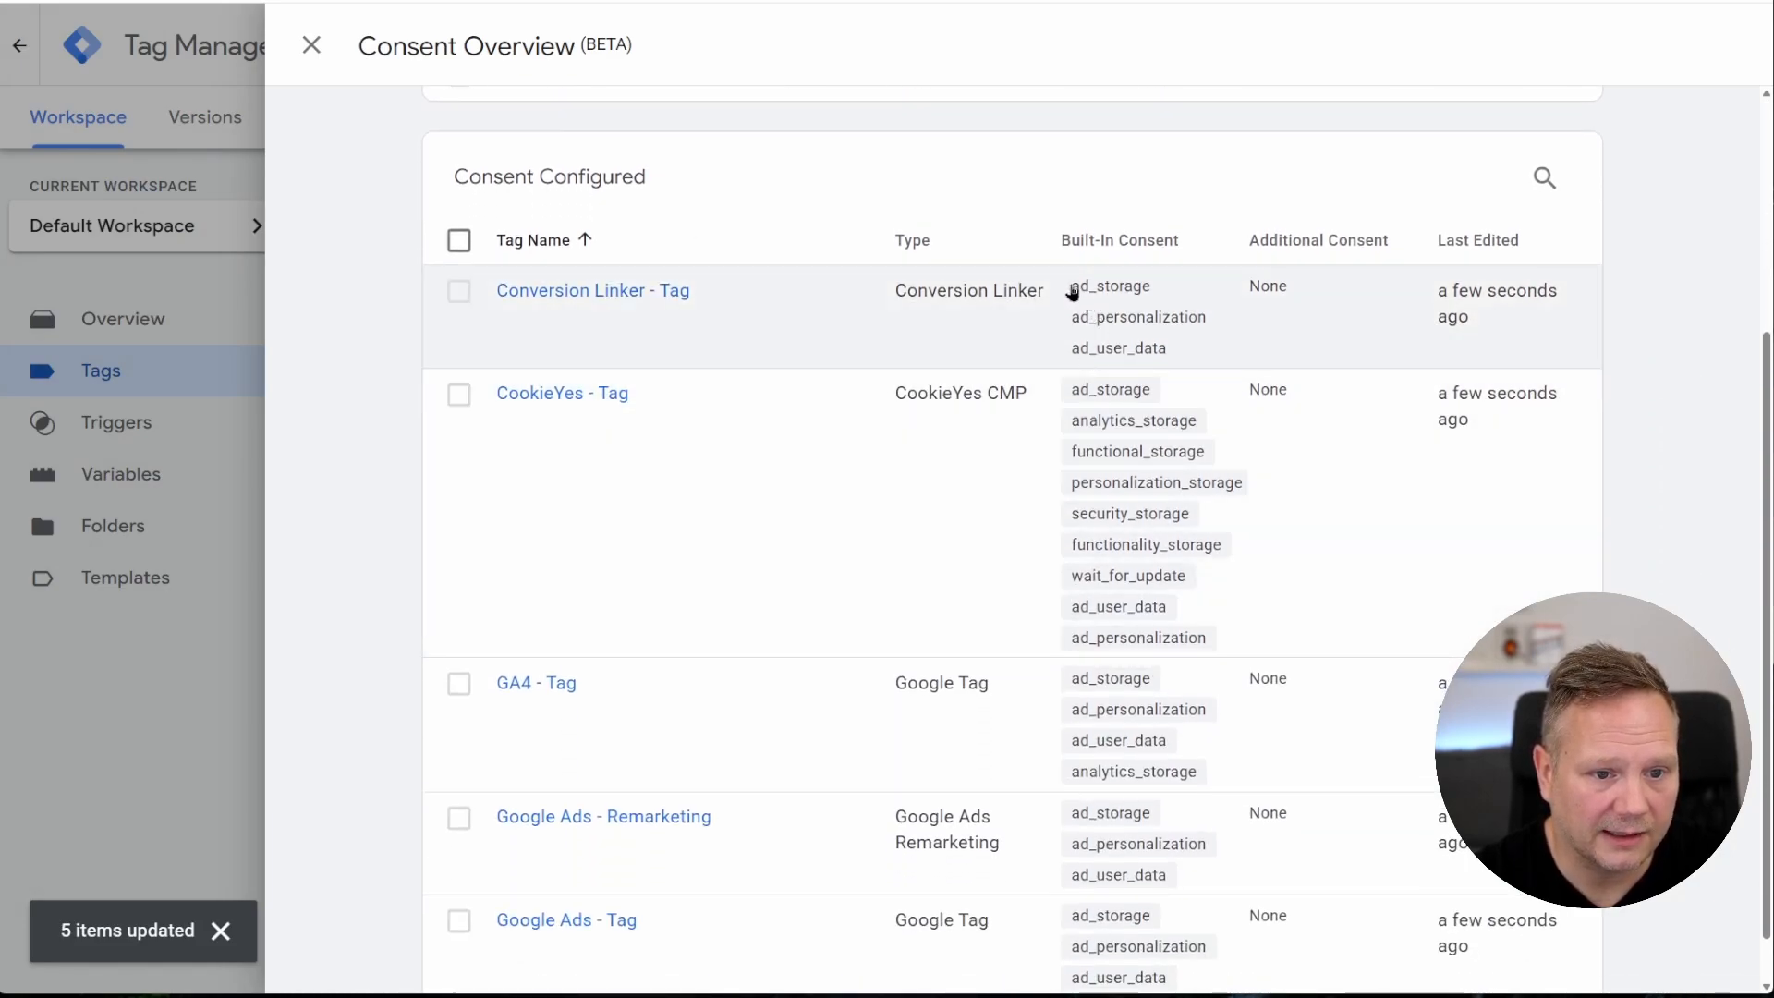
{"action": "left_click_drag", "start_coordinate": [1072, 292], "coordinate": [1207, 319]}
{"action": "left_click_drag", "start_coordinate": [1072, 348], "coordinate": [1168, 351]}
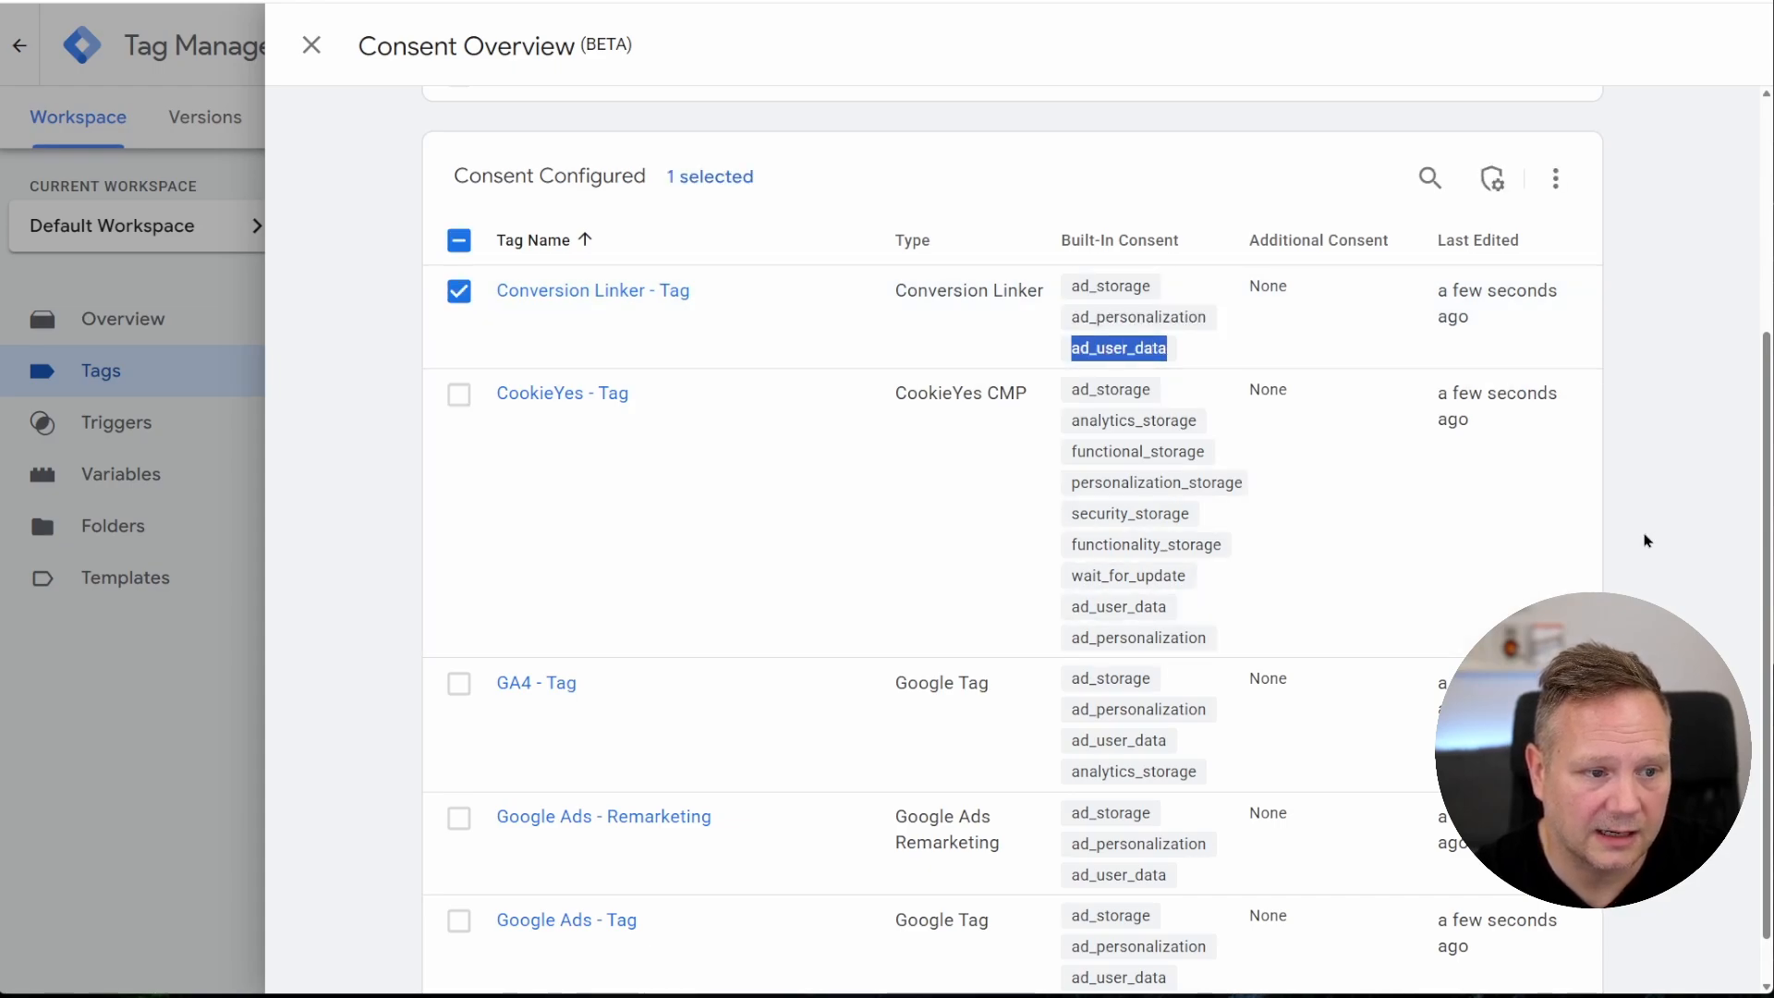
{"action": "left_click", "coordinate": [1647, 542]}
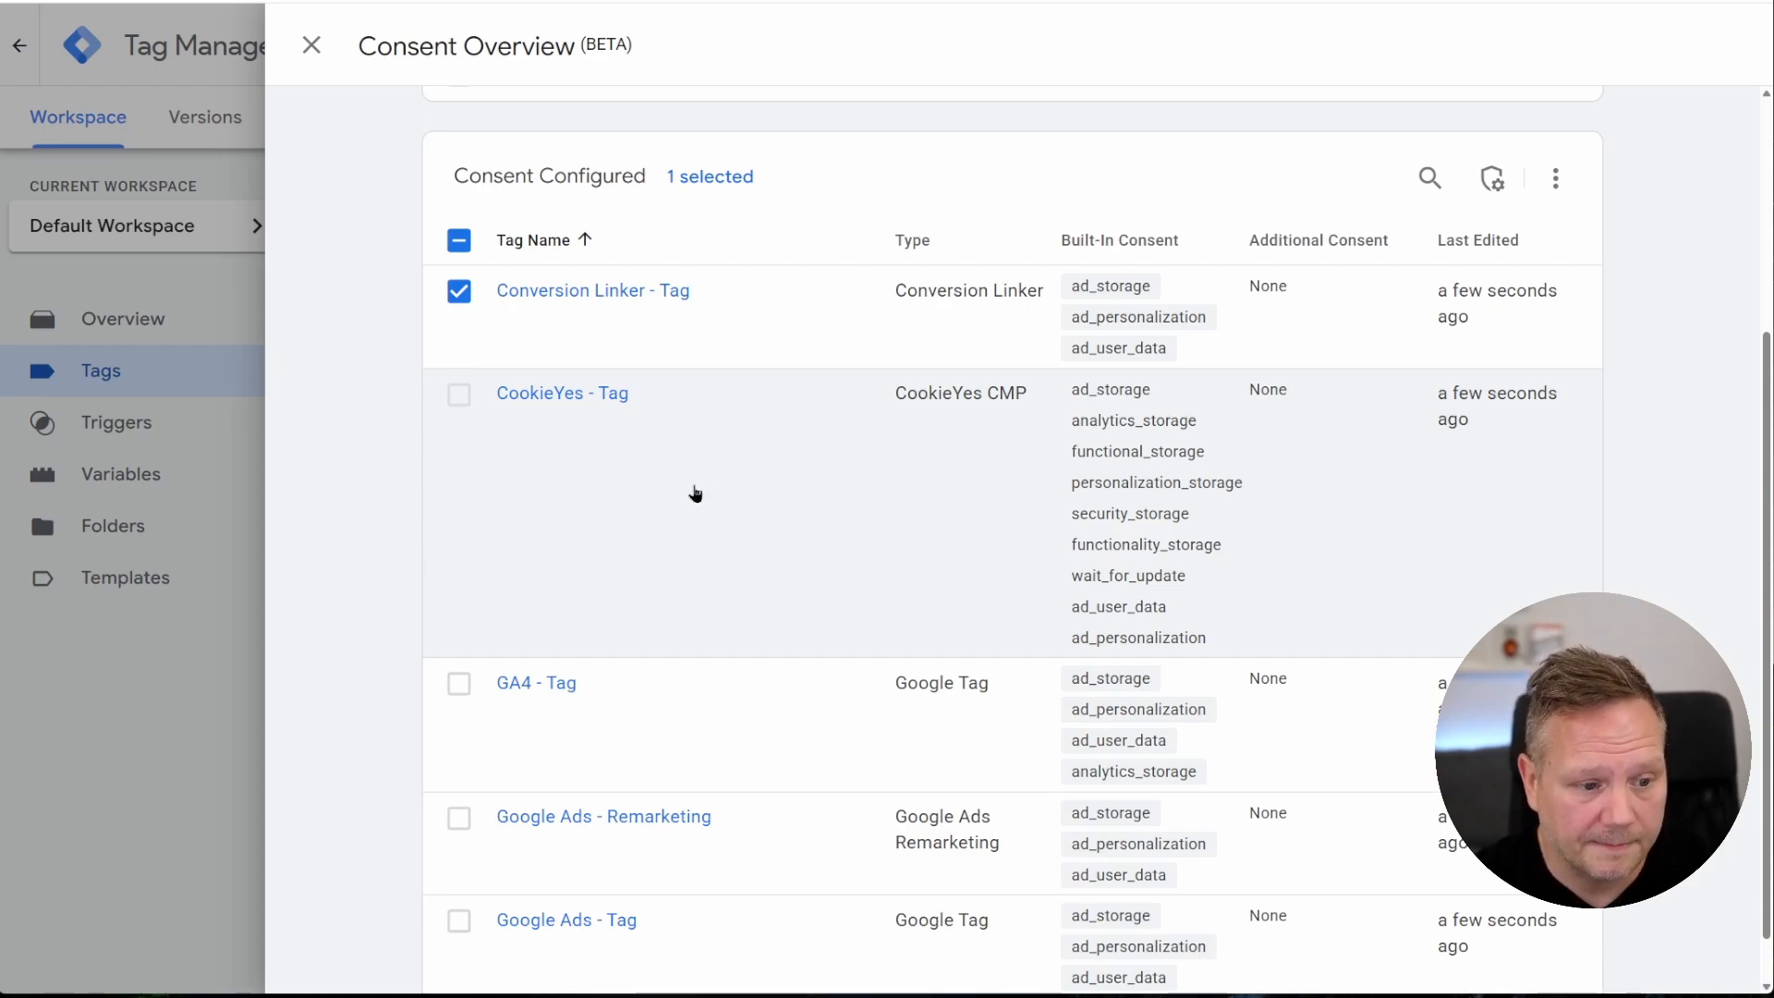
{"action": "scroll", "coordinate": [789, 551], "scroll_direction": "down", "scroll_amount": 1}
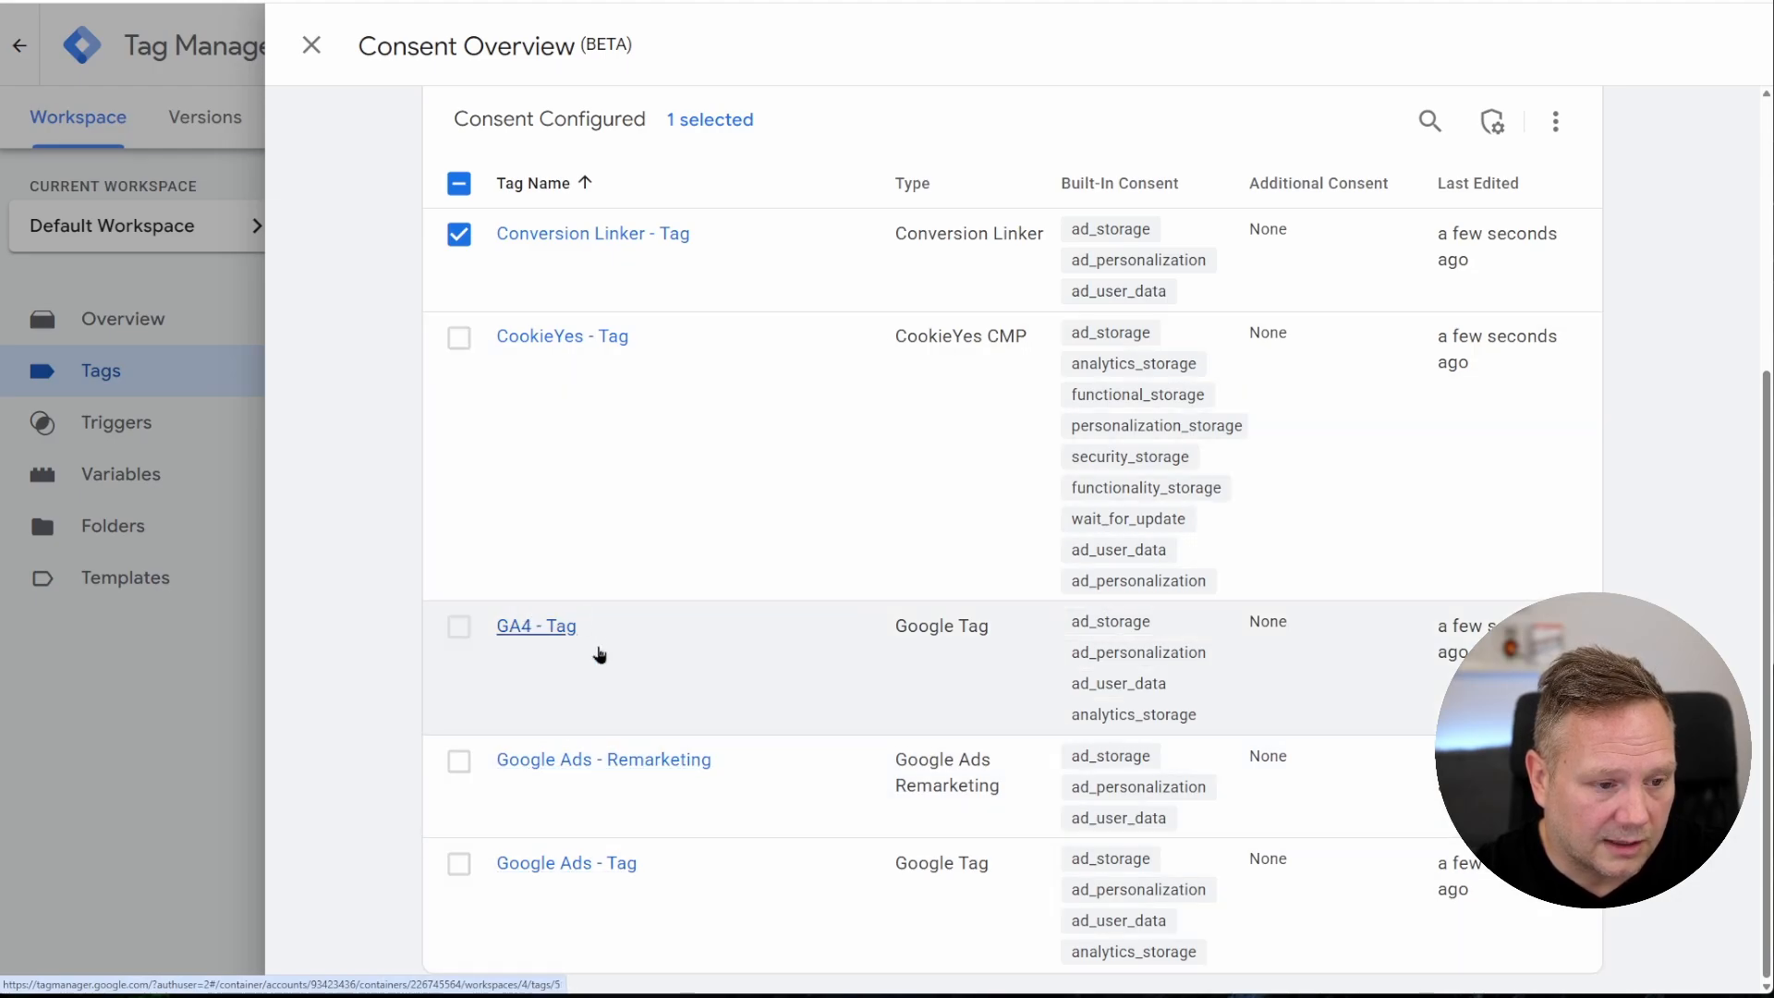
{"action": "left_click", "coordinate": [312, 48]}
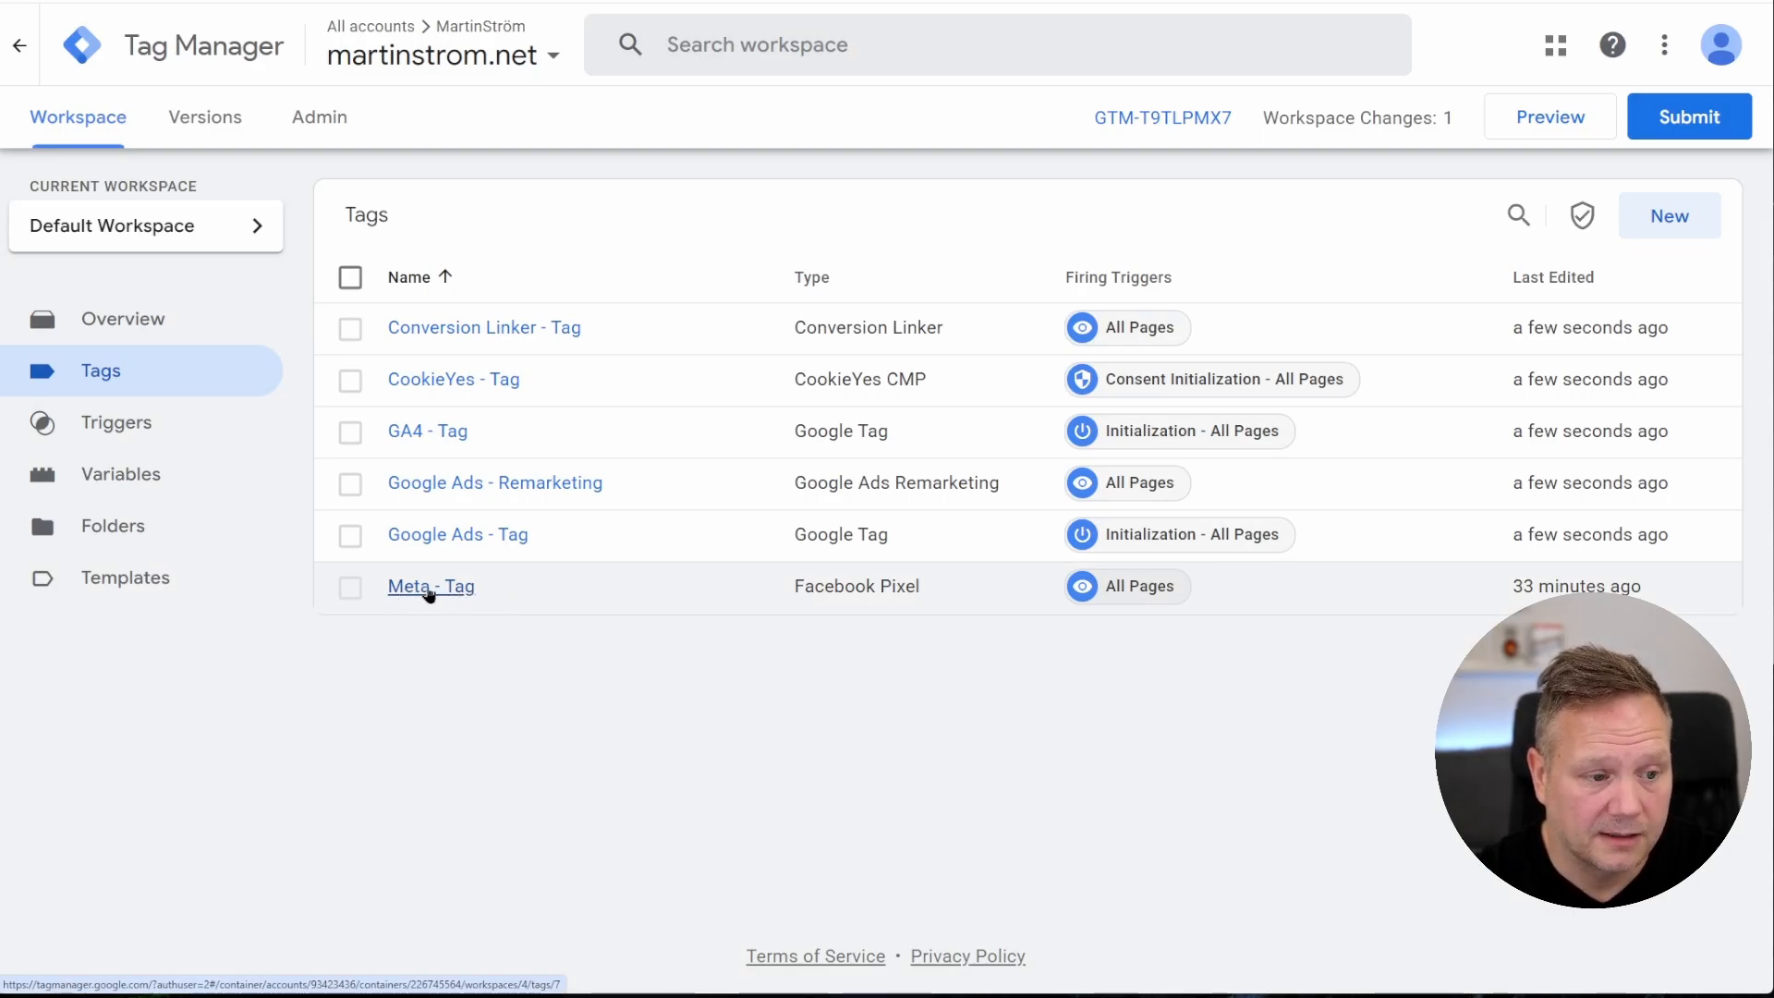
Open Meta - Tag for editing and expand the Consent Settings in its advanced settings
{"action": "left_click", "coordinate": [432, 597]}
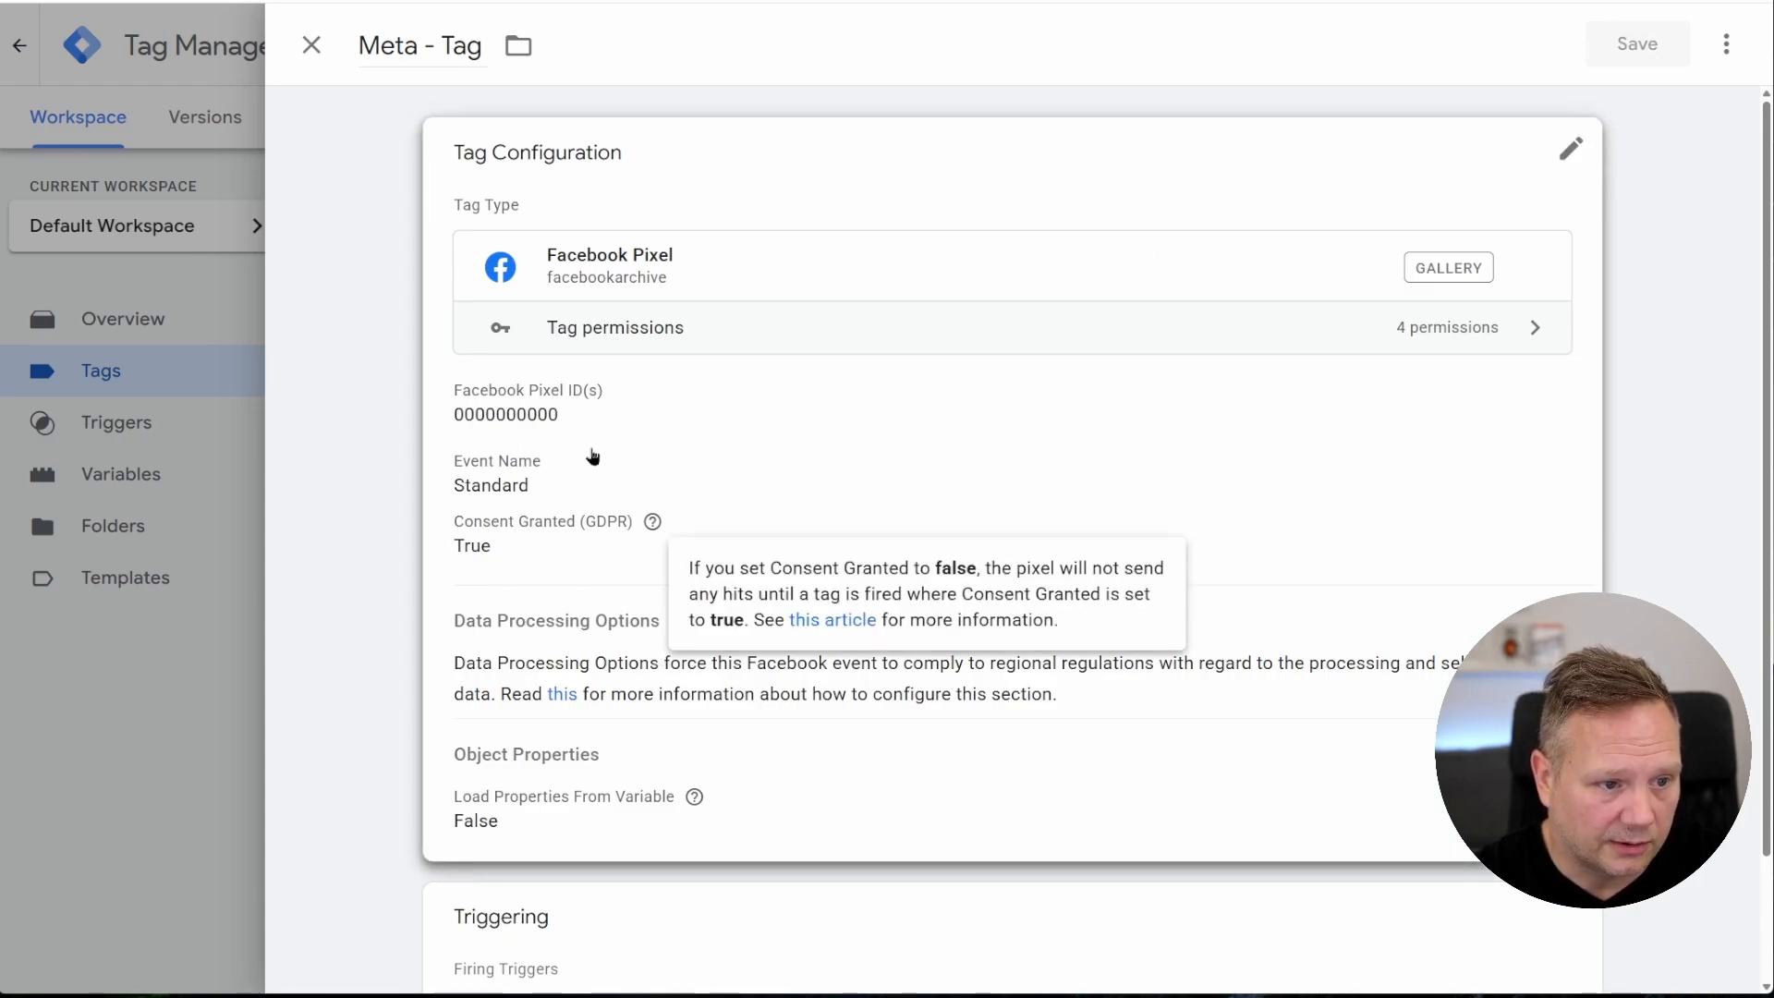
{"action": "scroll", "coordinate": [597, 468], "scroll_direction": "down", "scroll_amount": 2}
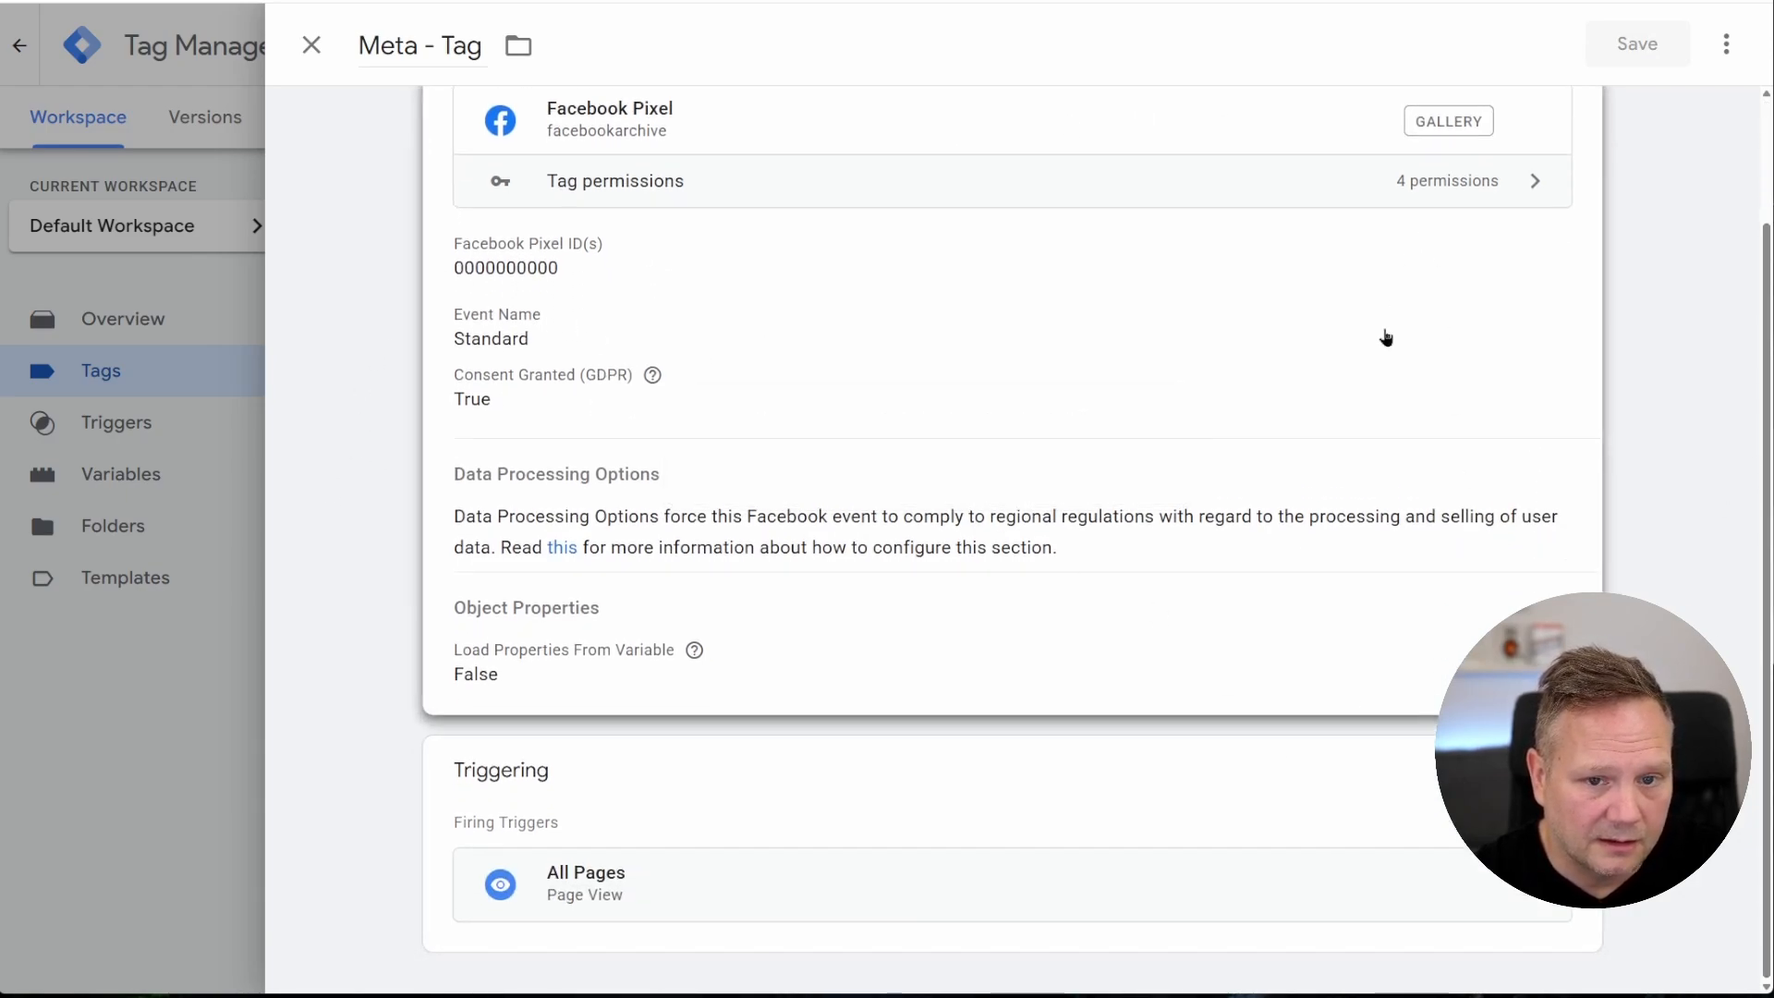
{"action": "scroll", "coordinate": [1427, 526], "scroll_direction": "up", "scroll_amount": 2}
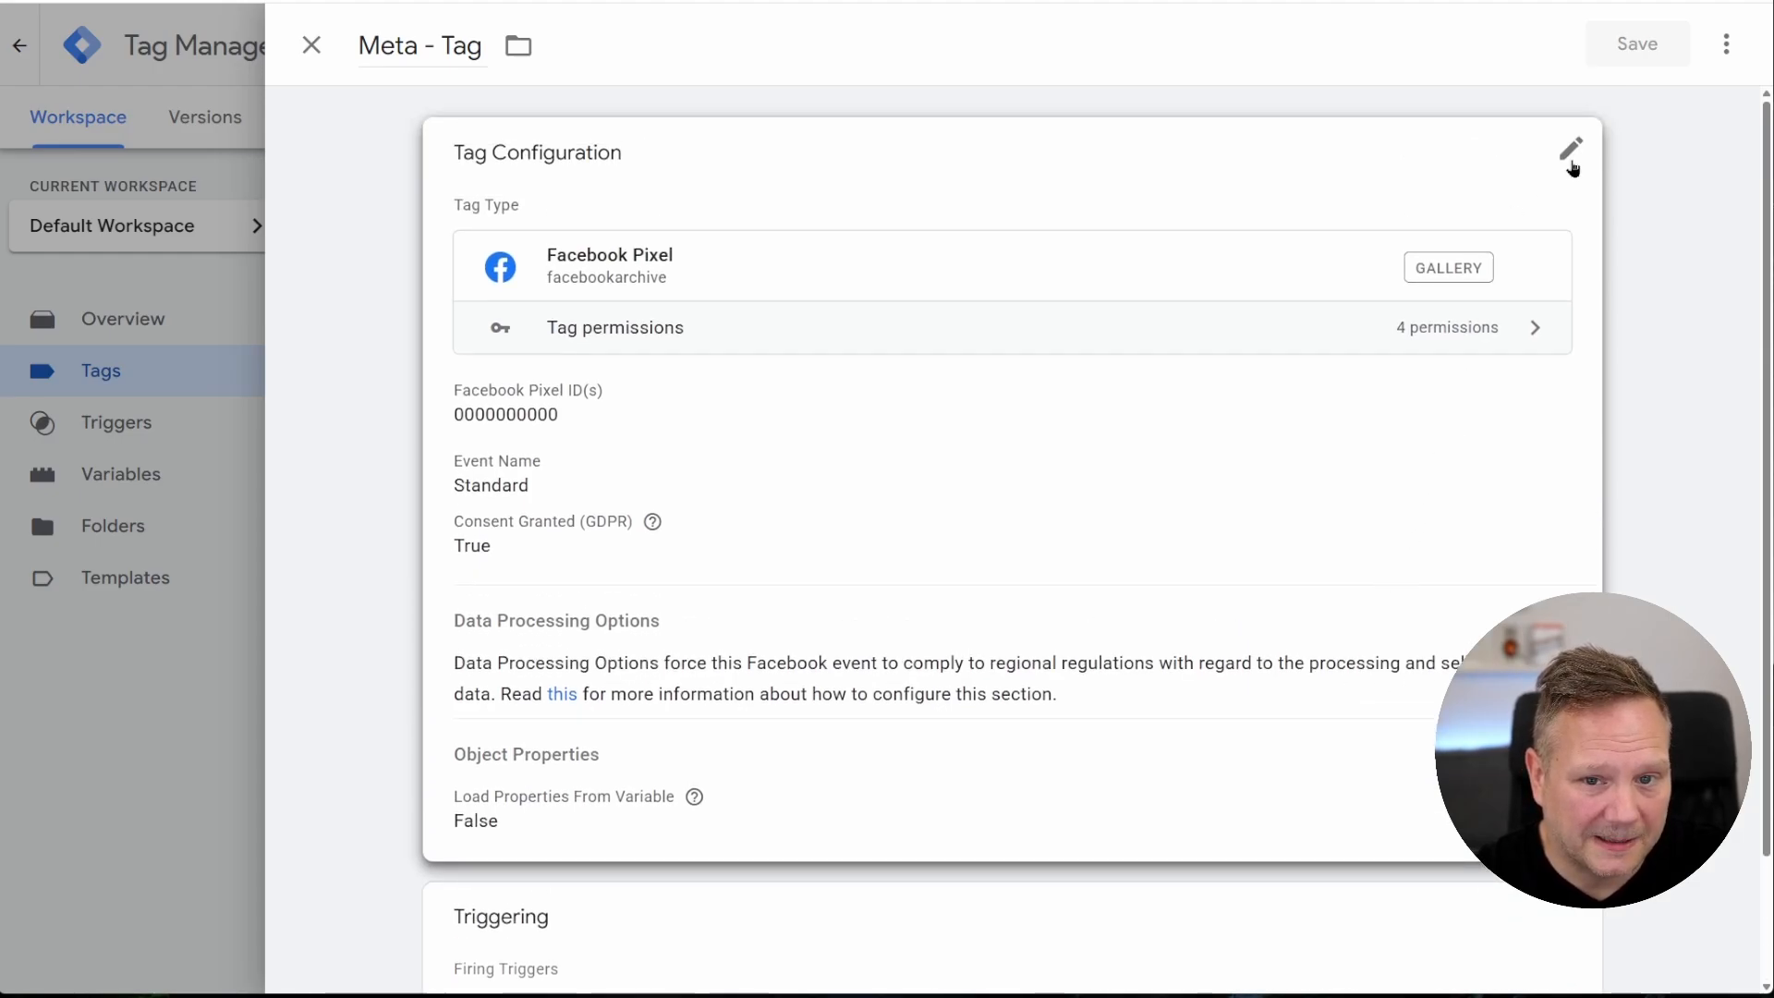
{"action": "left_click", "coordinate": [1572, 155]}
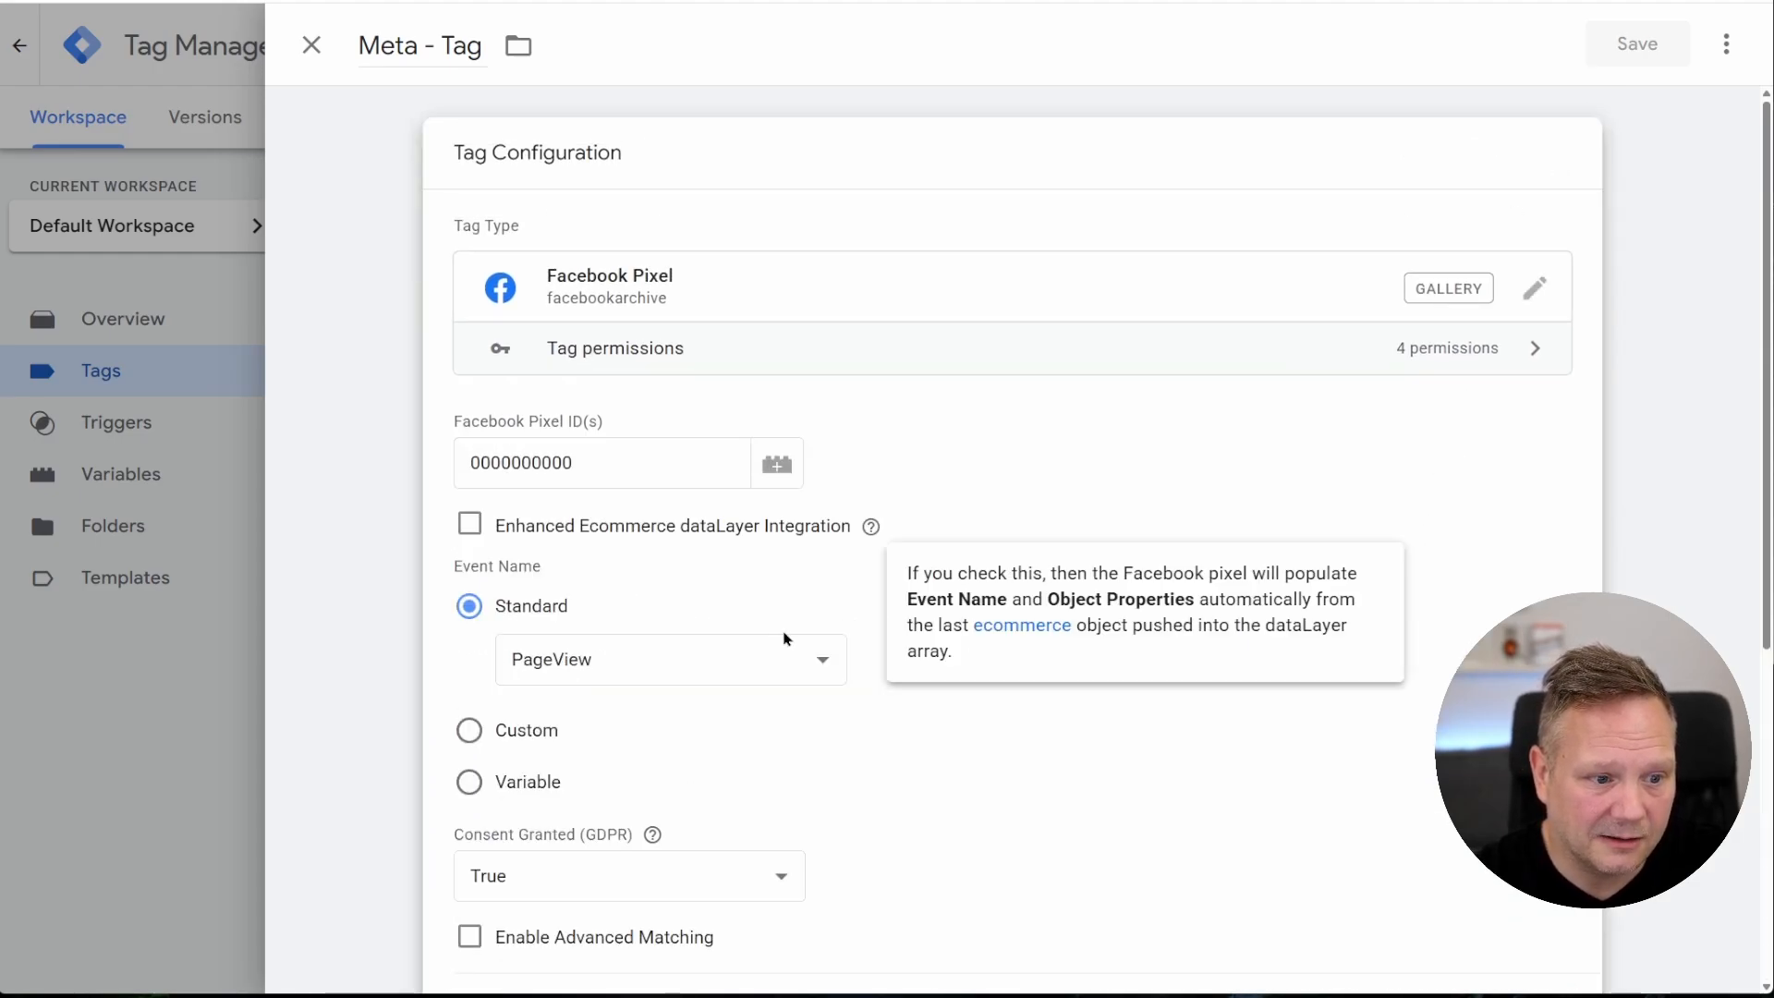
{"action": "scroll", "coordinate": [785, 634], "scroll_direction": "down", "scroll_amount": 7}
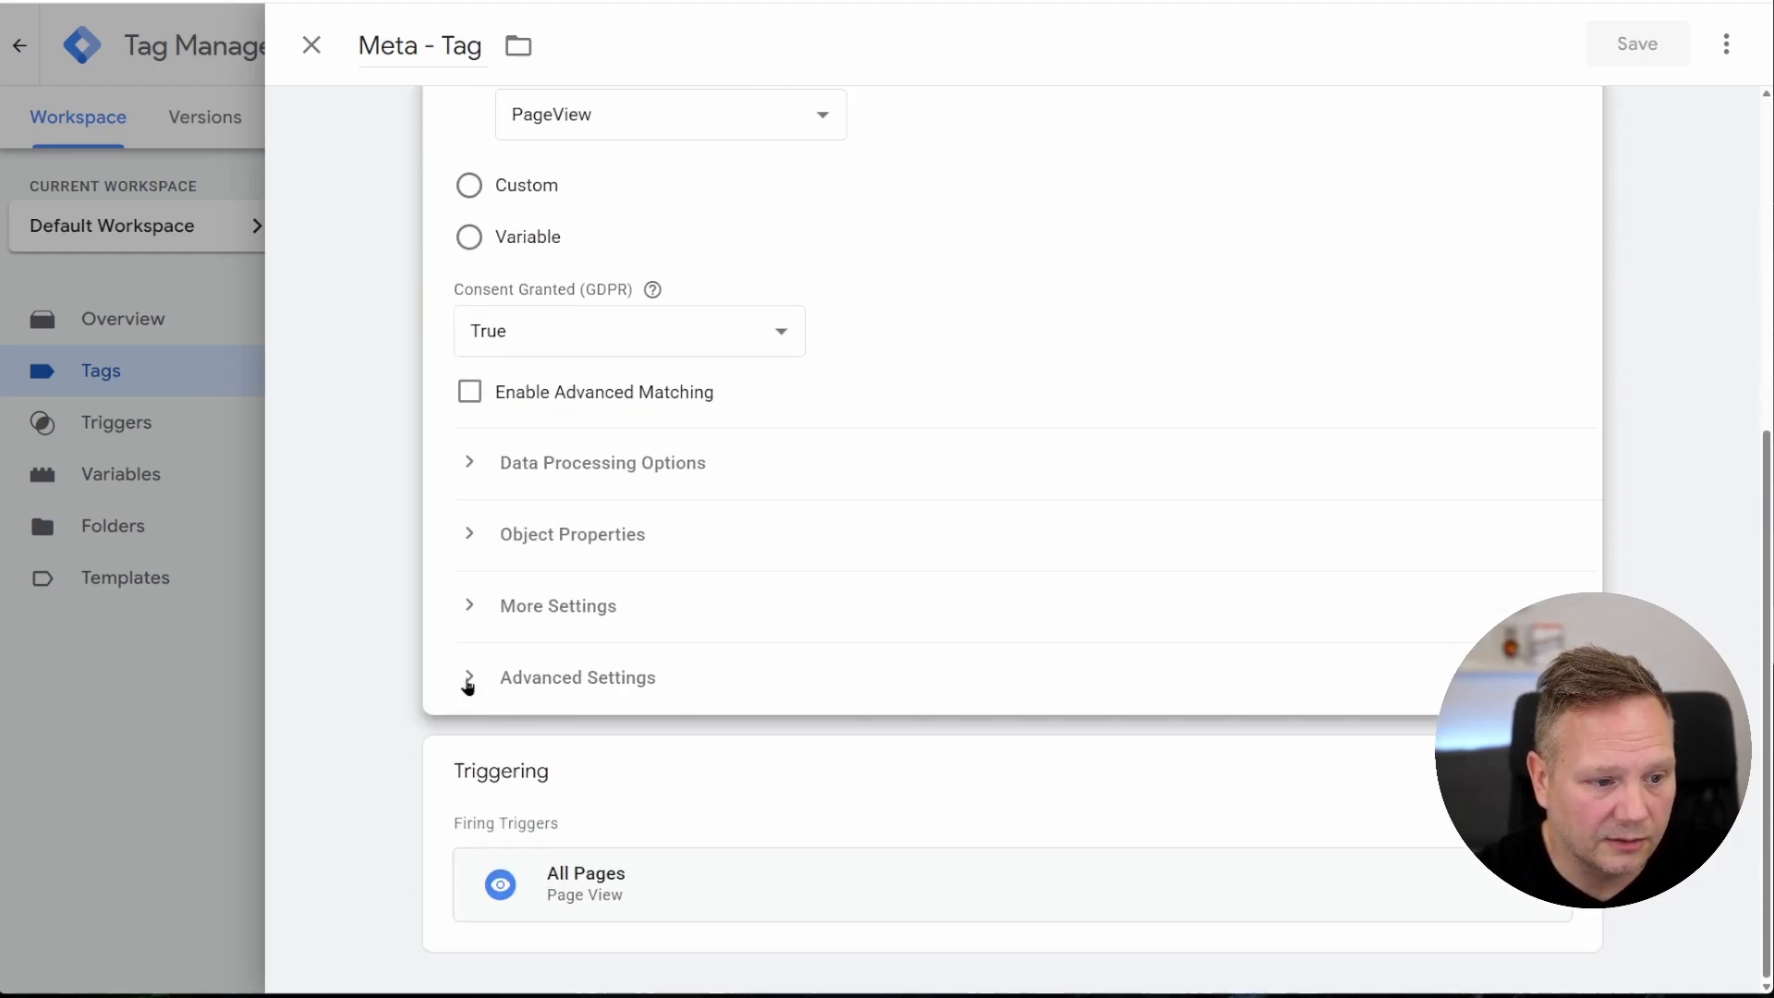
{"action": "left_click", "coordinate": [469, 679]}
{"action": "scroll", "coordinate": [452, 689], "scroll_direction": "down", "scroll_amount": 5}
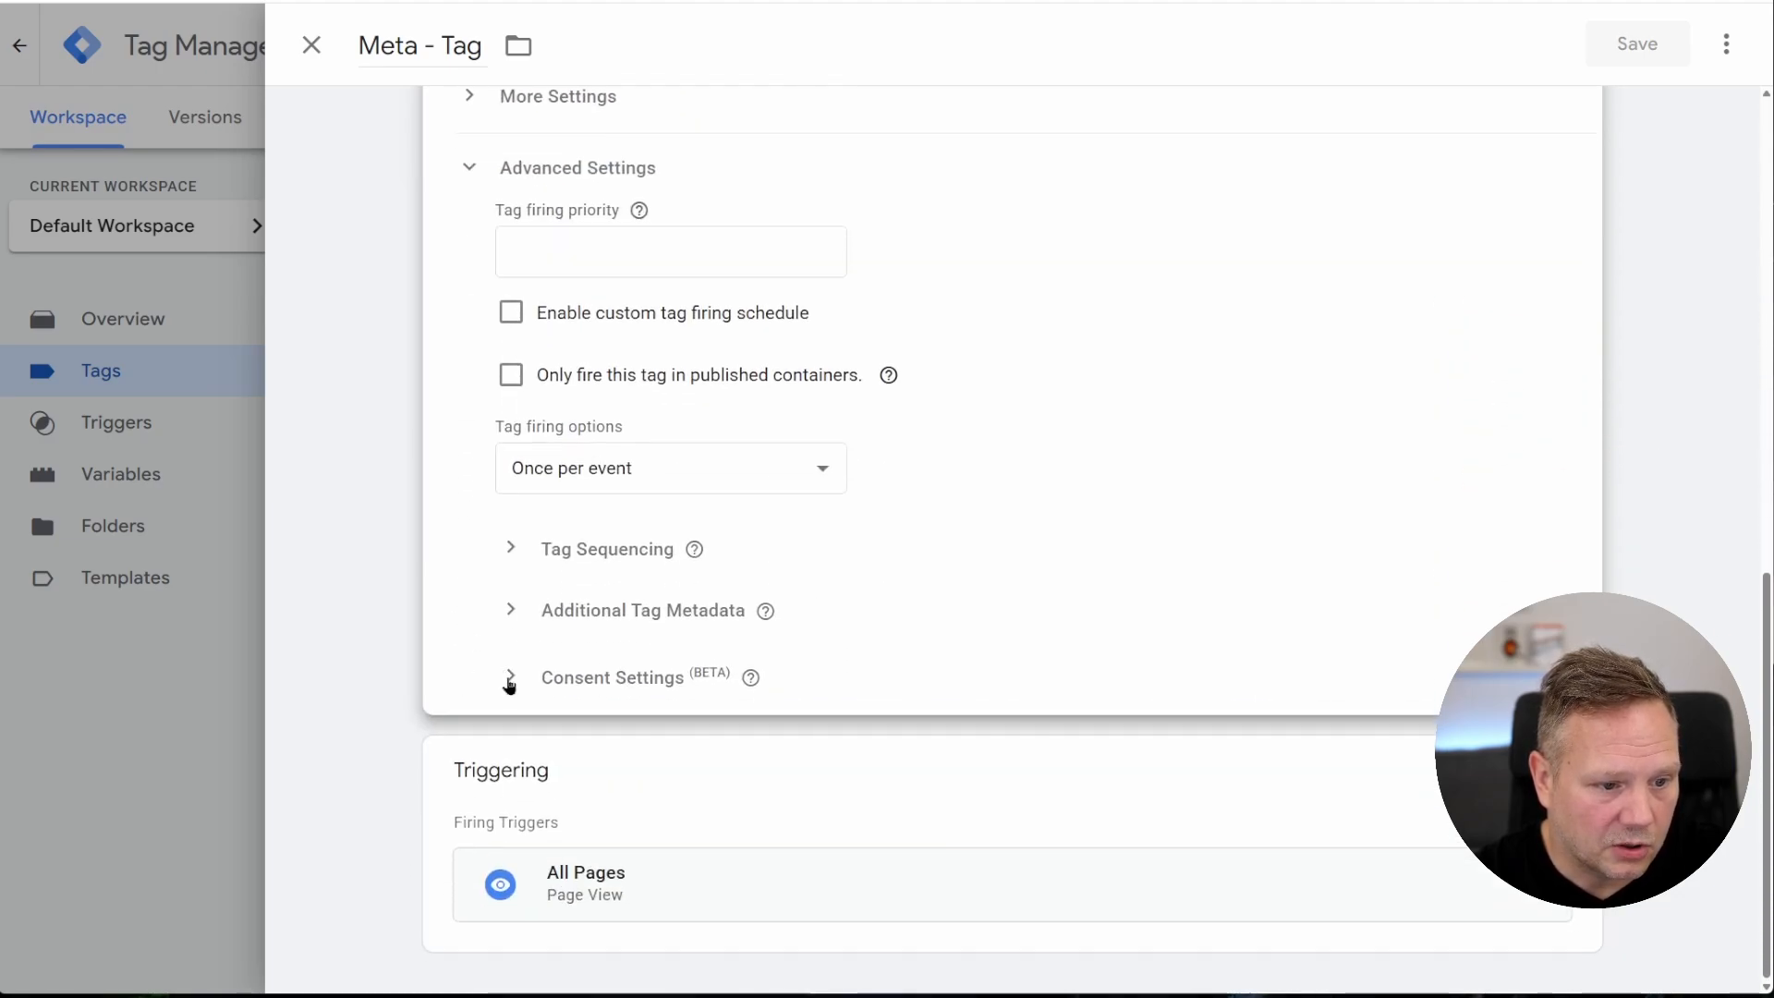
{"action": "left_click", "coordinate": [509, 682]}
{"action": "scroll", "coordinate": [567, 818], "scroll_direction": "down", "scroll_amount": 1}
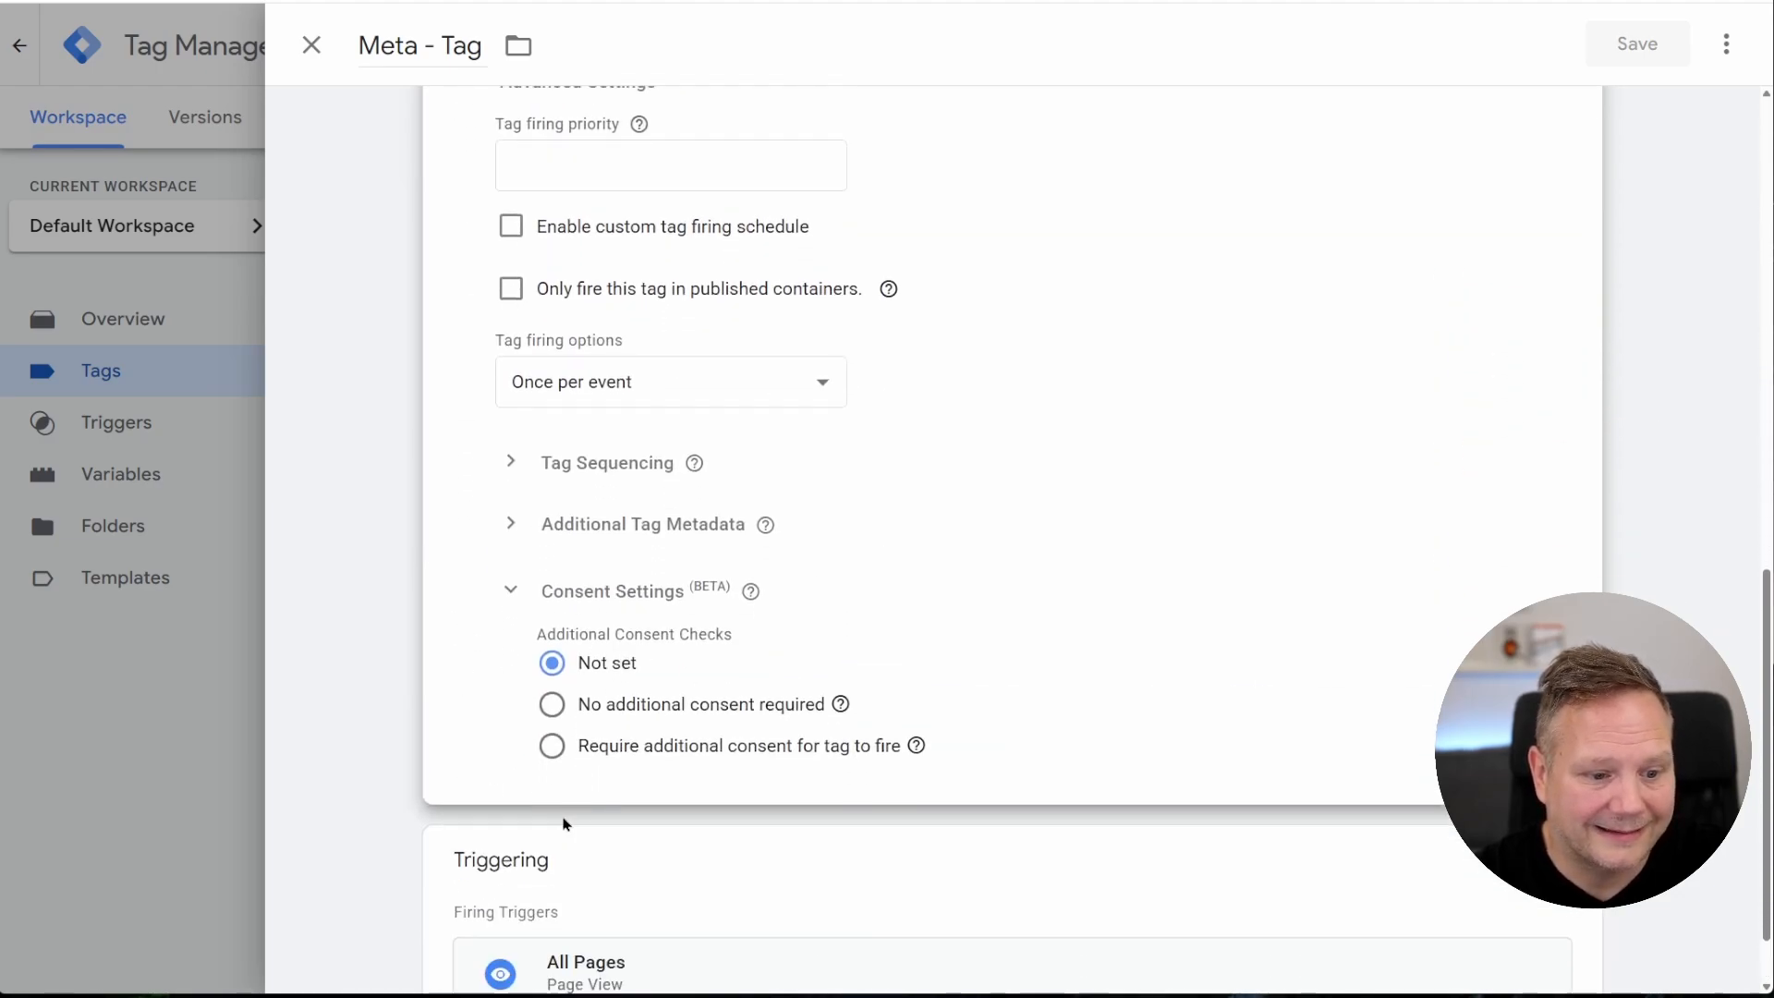
Require additional consent ad_storage for Meta - Tag to fire, save, and reopen the tag to check its consent settings
{"action": "left_click", "coordinate": [552, 746]}
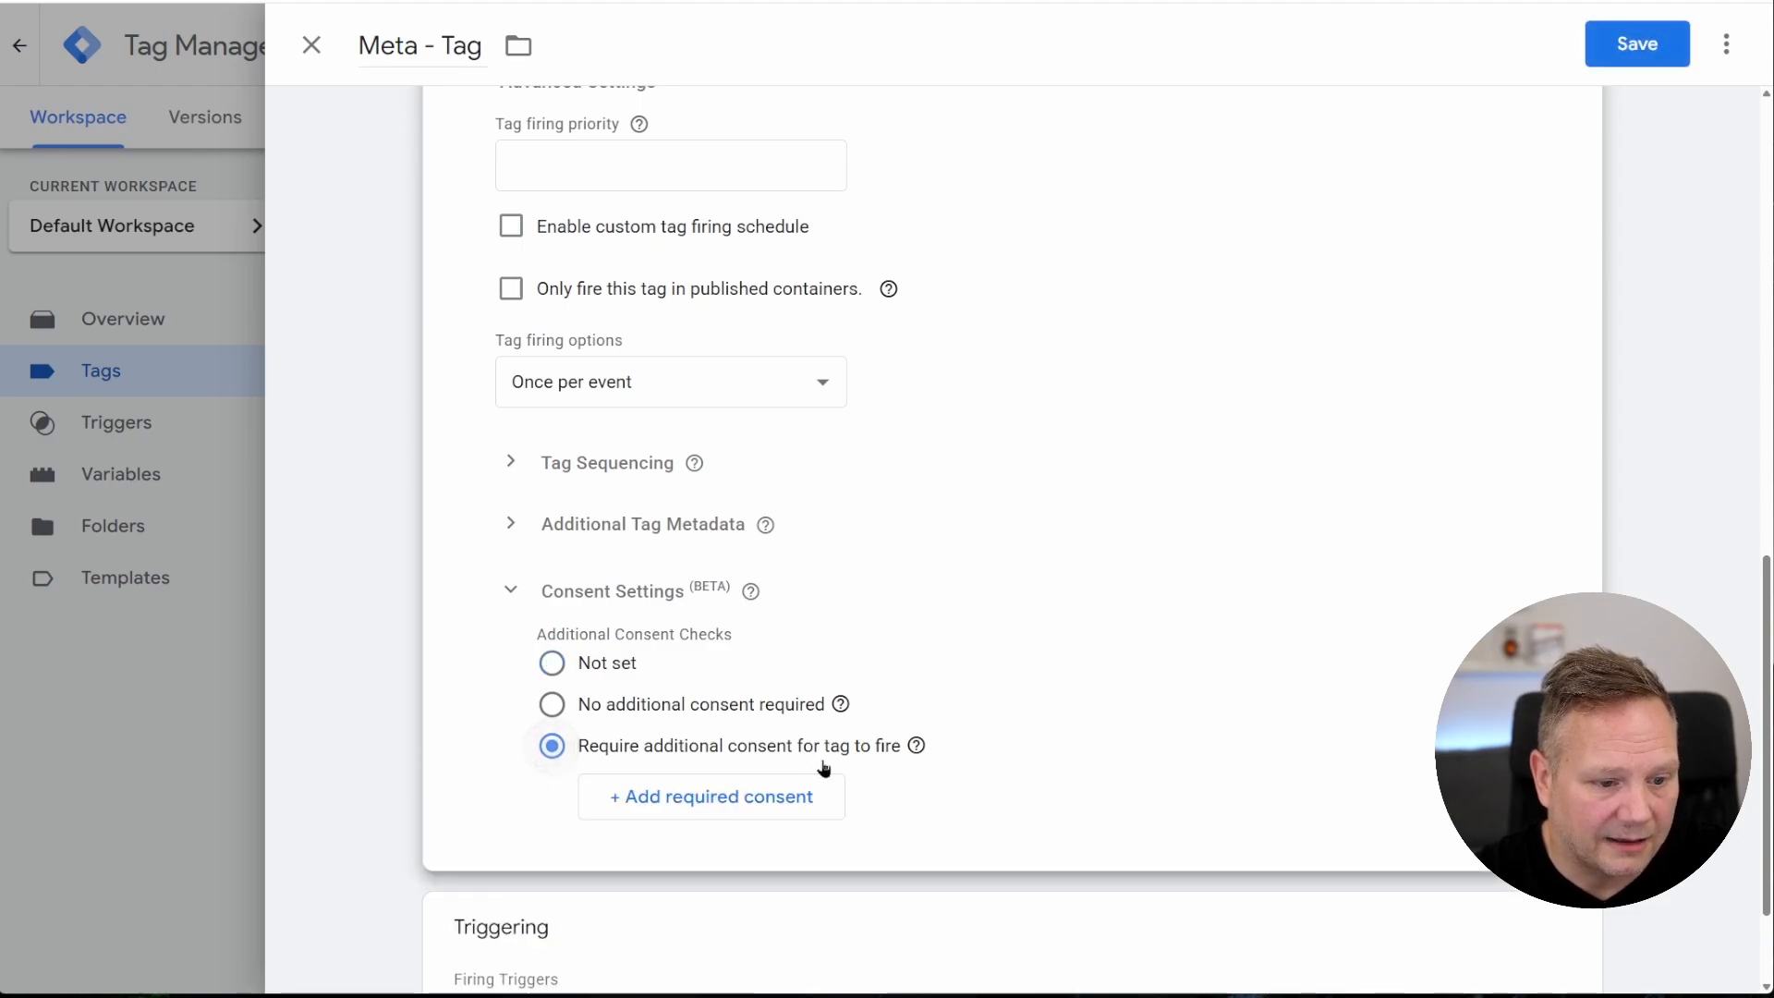
{"action": "scroll", "coordinate": [665, 740], "scroll_direction": "down", "scroll_amount": 1}
{"action": "left_click", "coordinate": [795, 711]}
{"action": "left_click", "coordinate": [791, 723]}
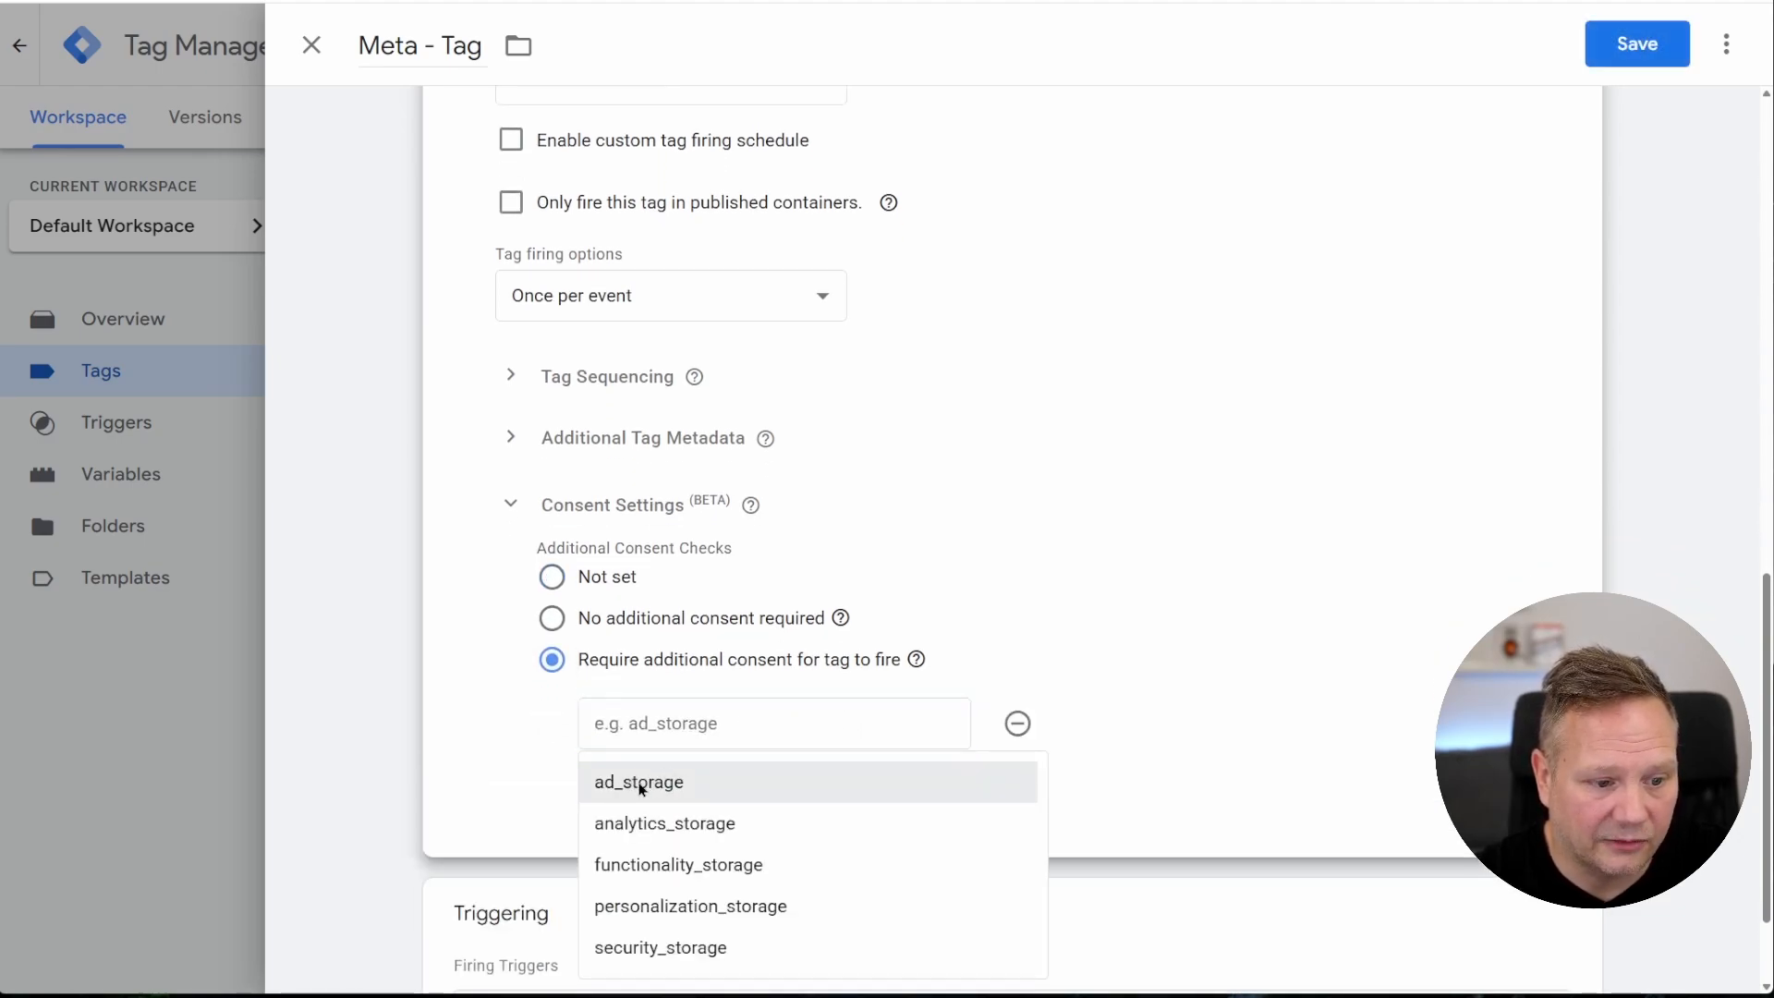
{"action": "left_click", "coordinate": [634, 783]}
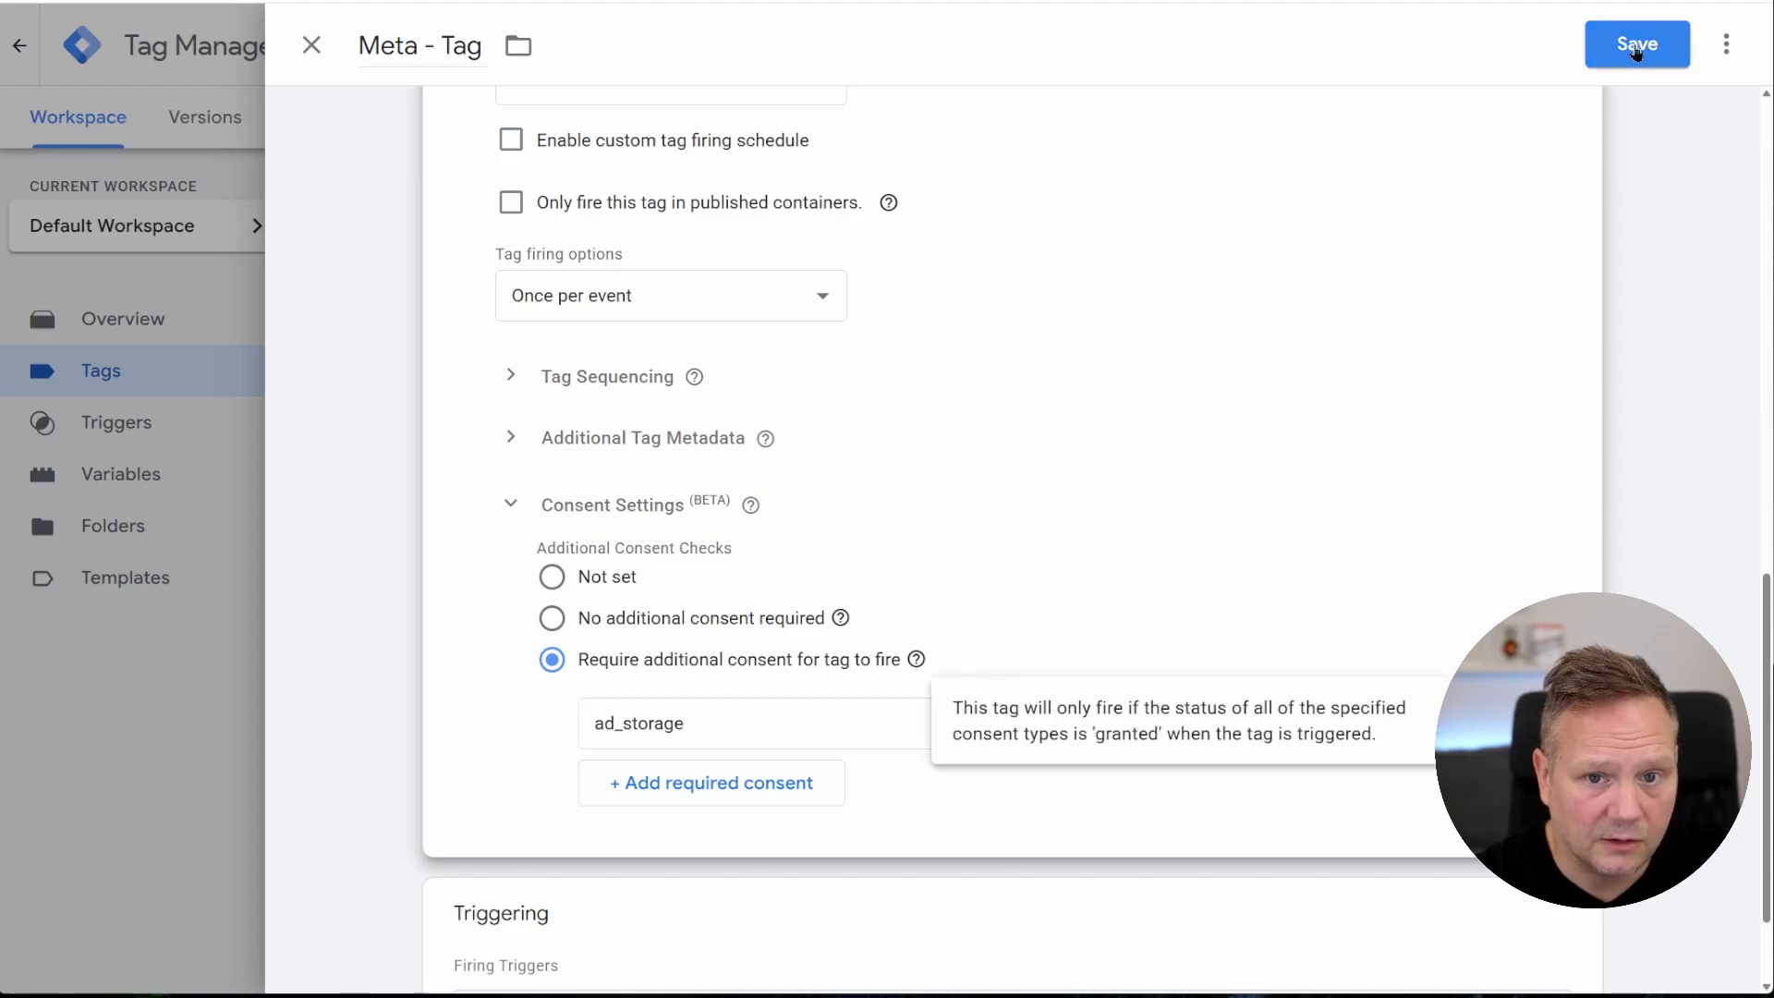
{"action": "left_click", "coordinate": [1636, 51]}
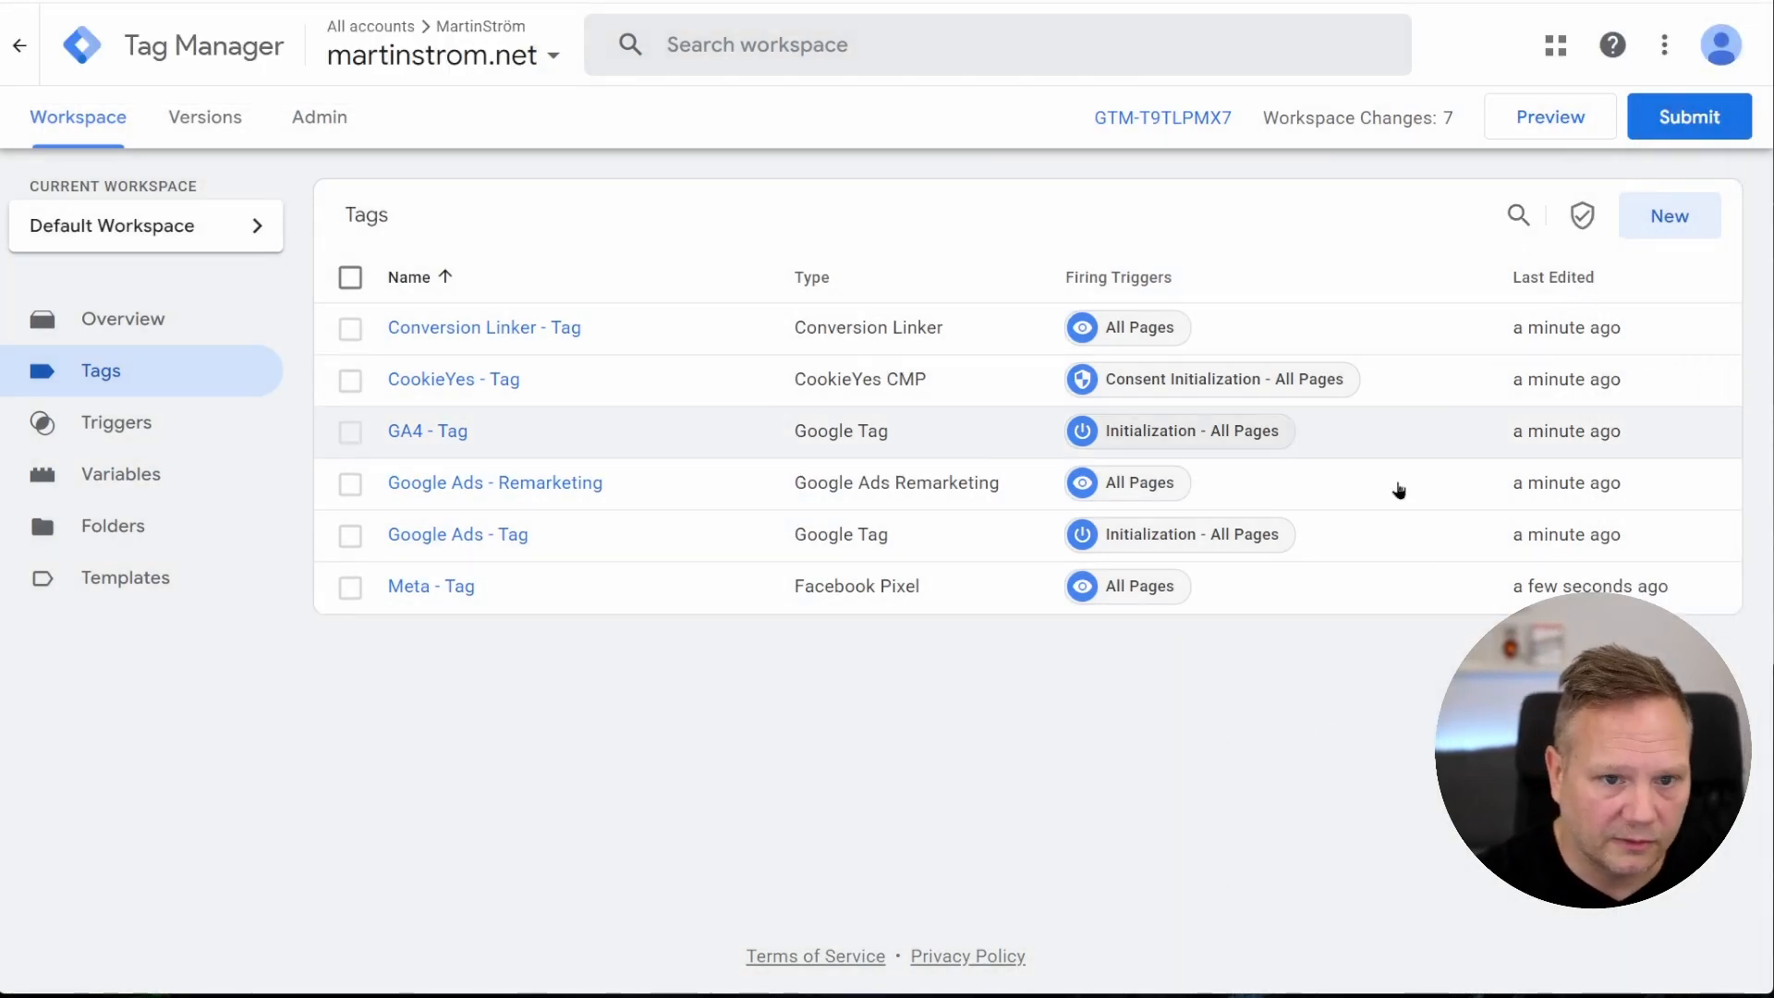
{"action": "left_click", "coordinate": [417, 597]}
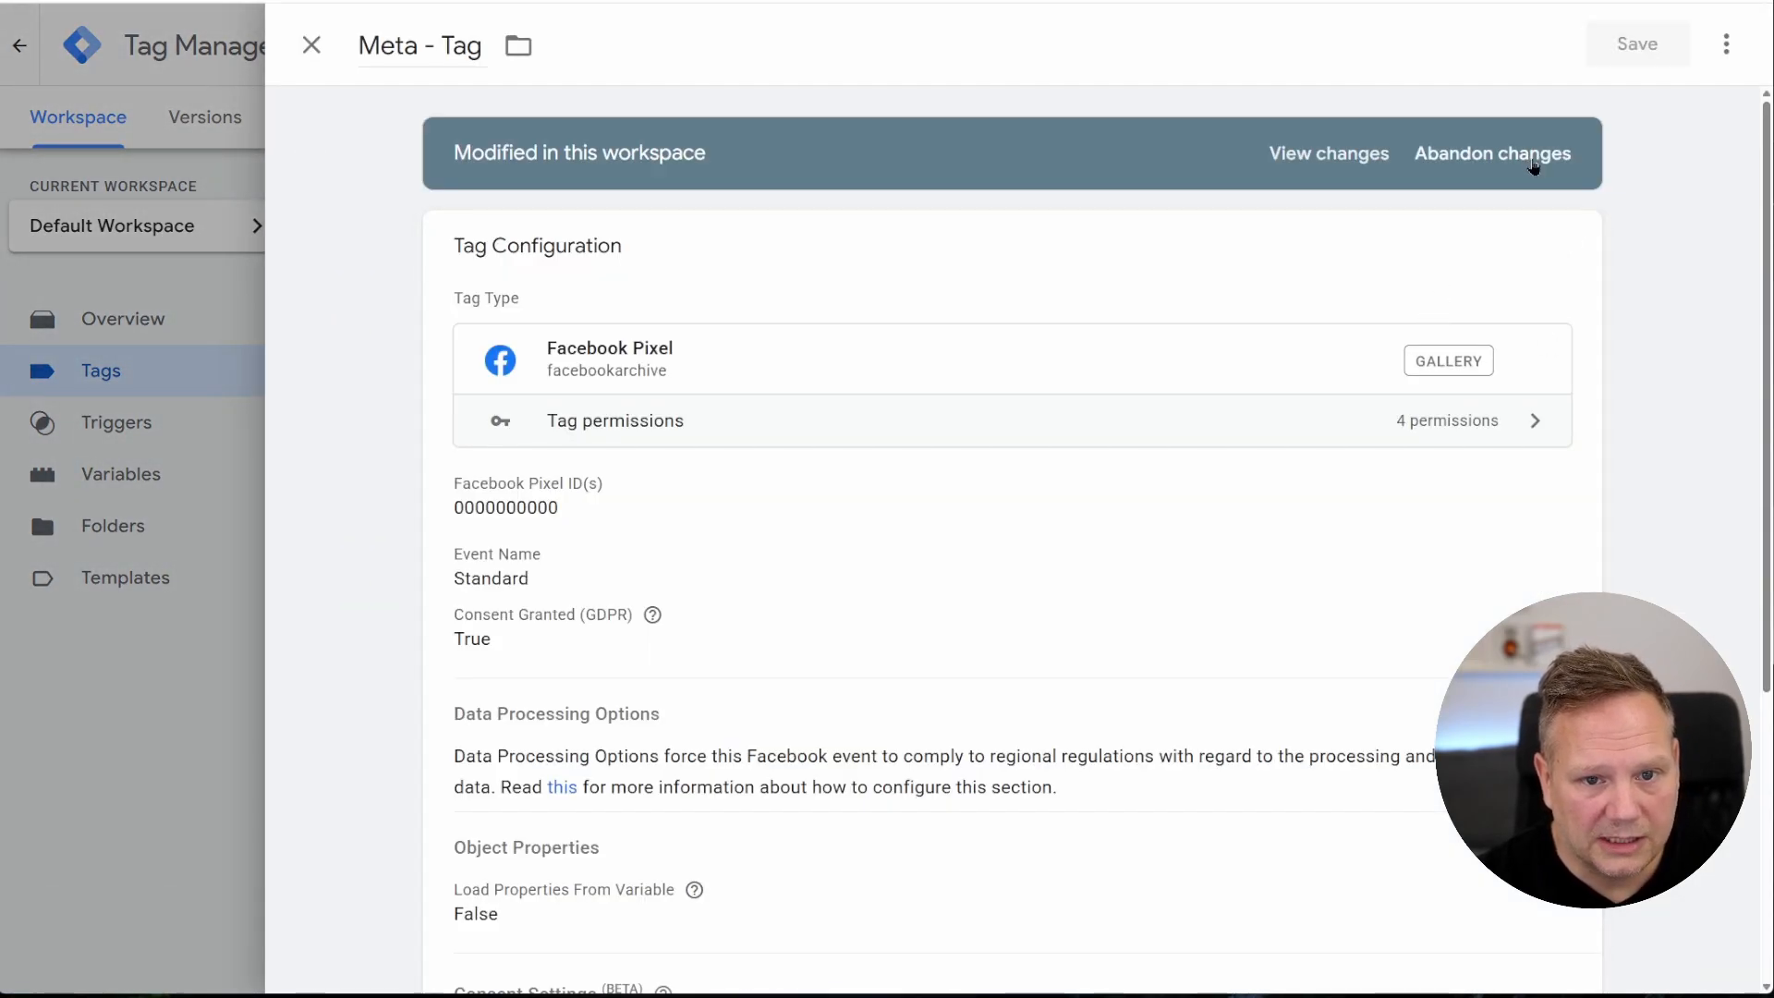
{"action": "scroll", "coordinate": [1358, 293], "scroll_direction": "down", "scroll_amount": 5}
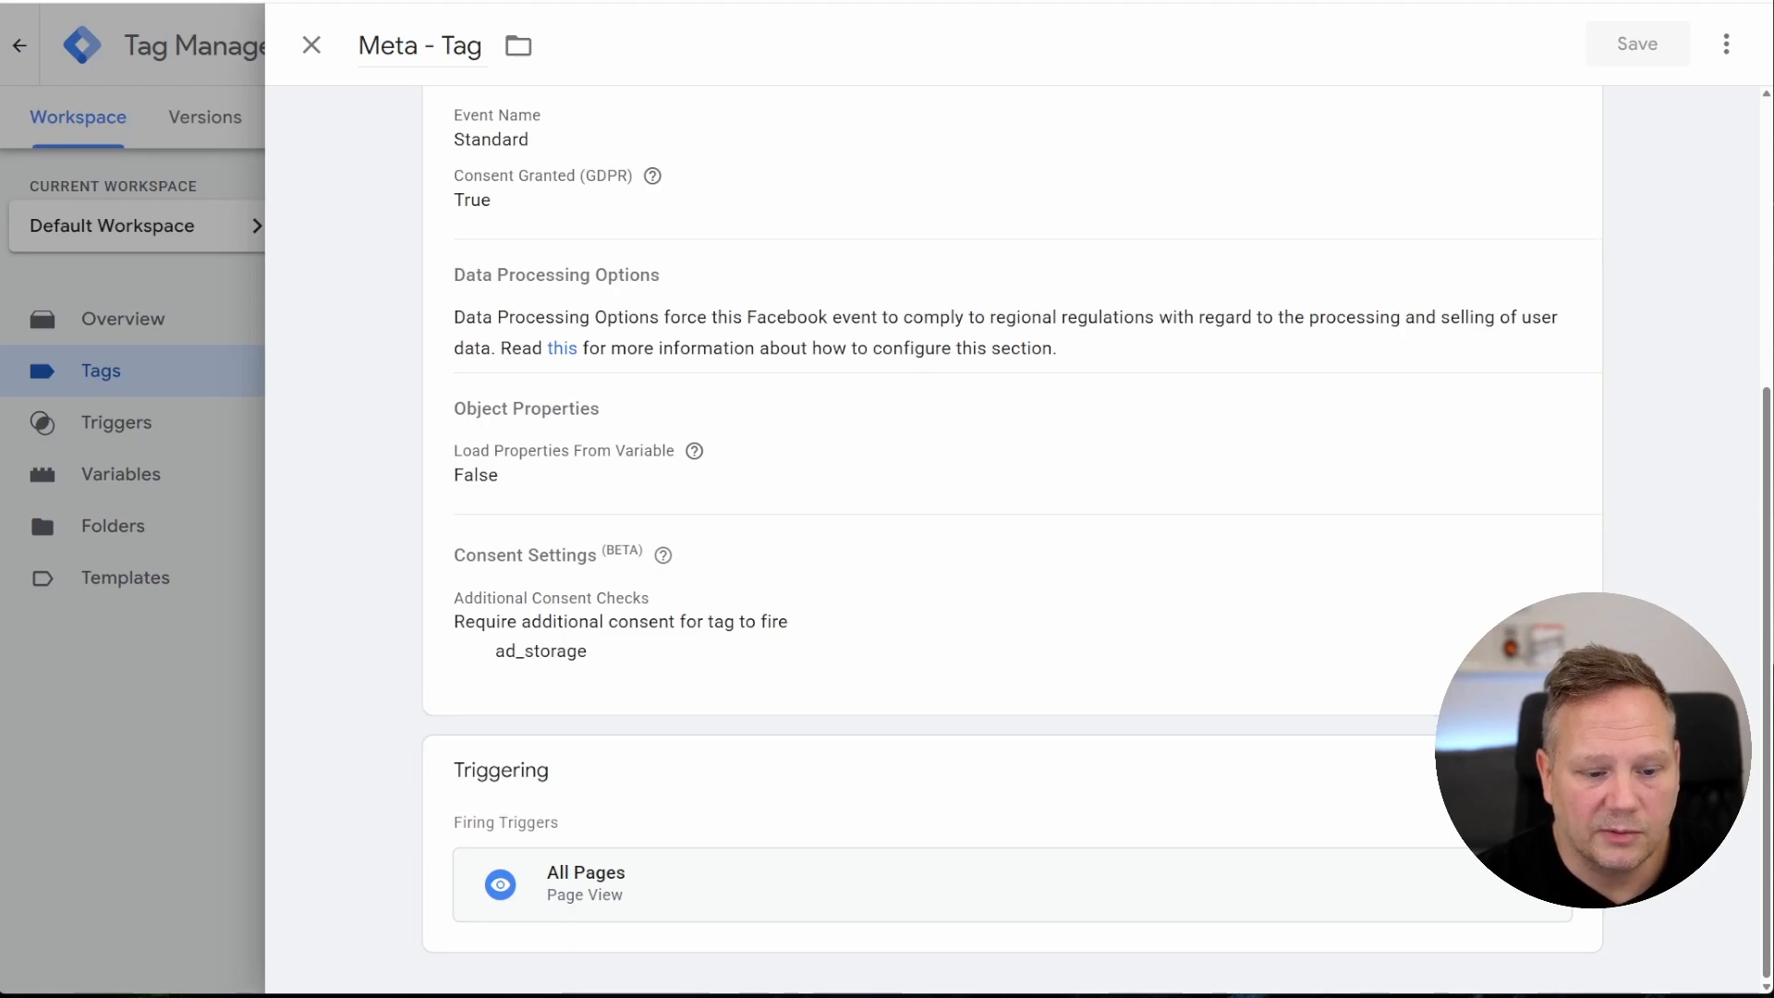
Switch to the previewed website and examine the cookie categories in the banner's Customise Consent Preferences
{"action": "mouse_move", "coordinate": [1168, 997]}
{"action": "left_click", "coordinate": [1035, 961]}
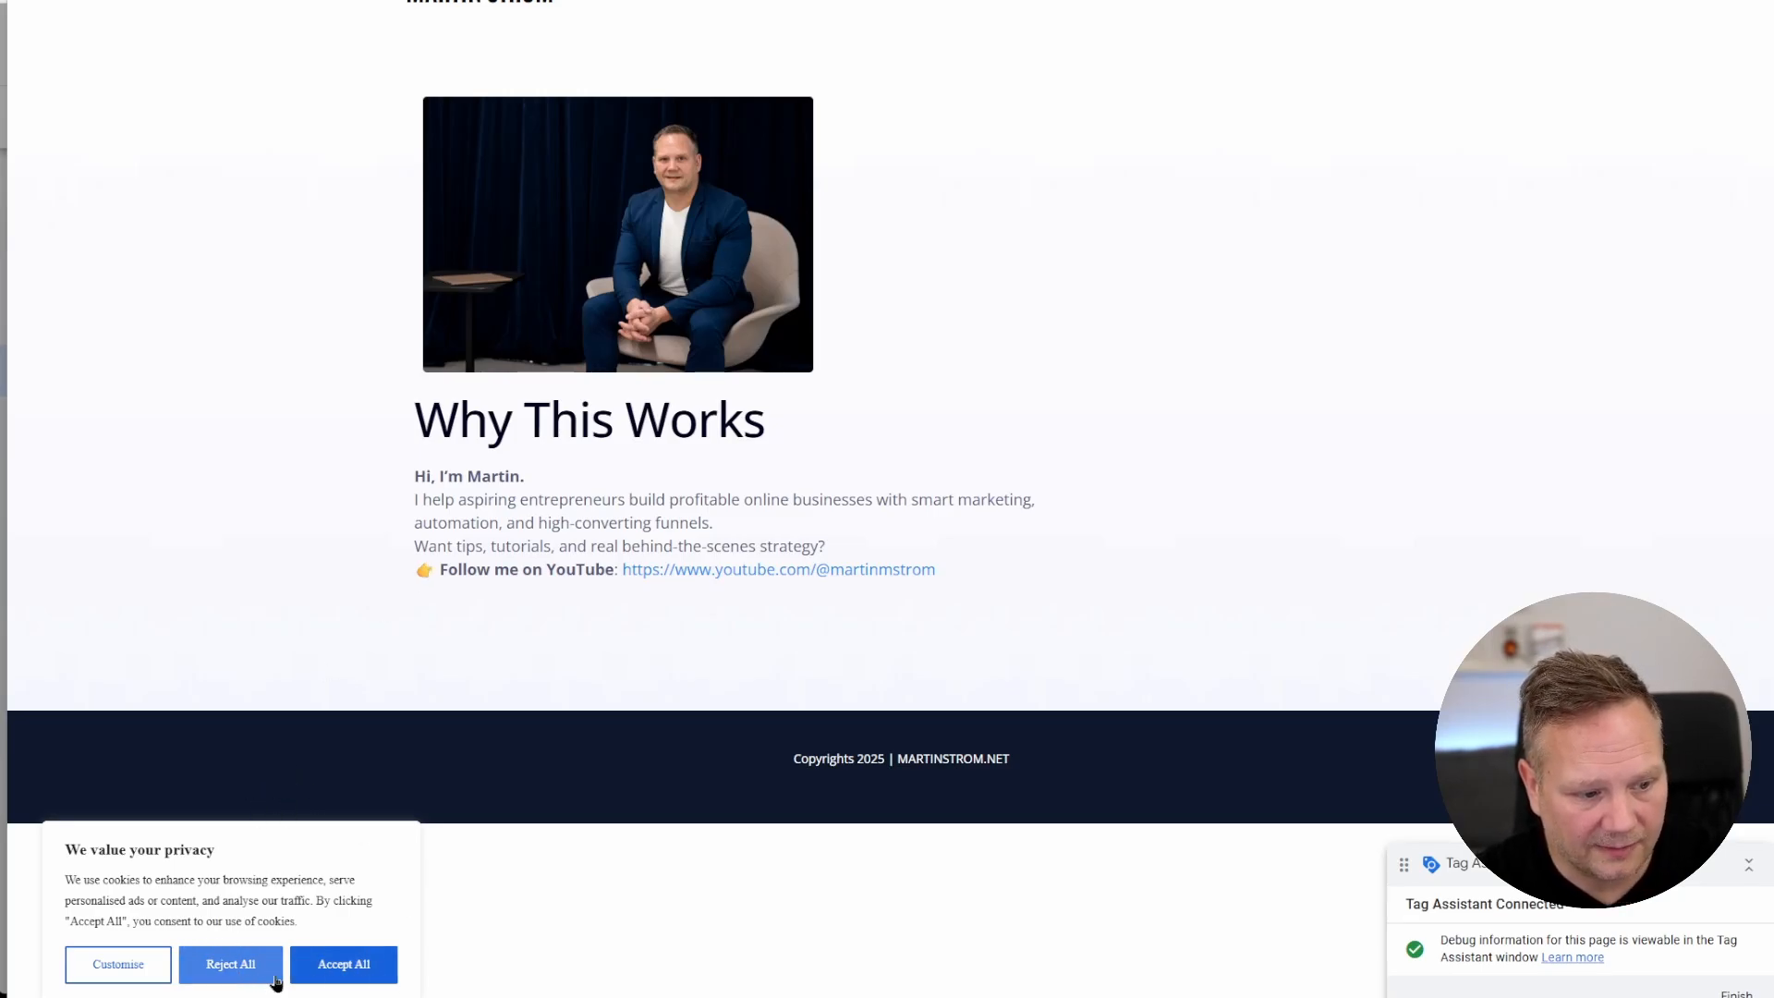
{"action": "left_click", "coordinate": [119, 966]}
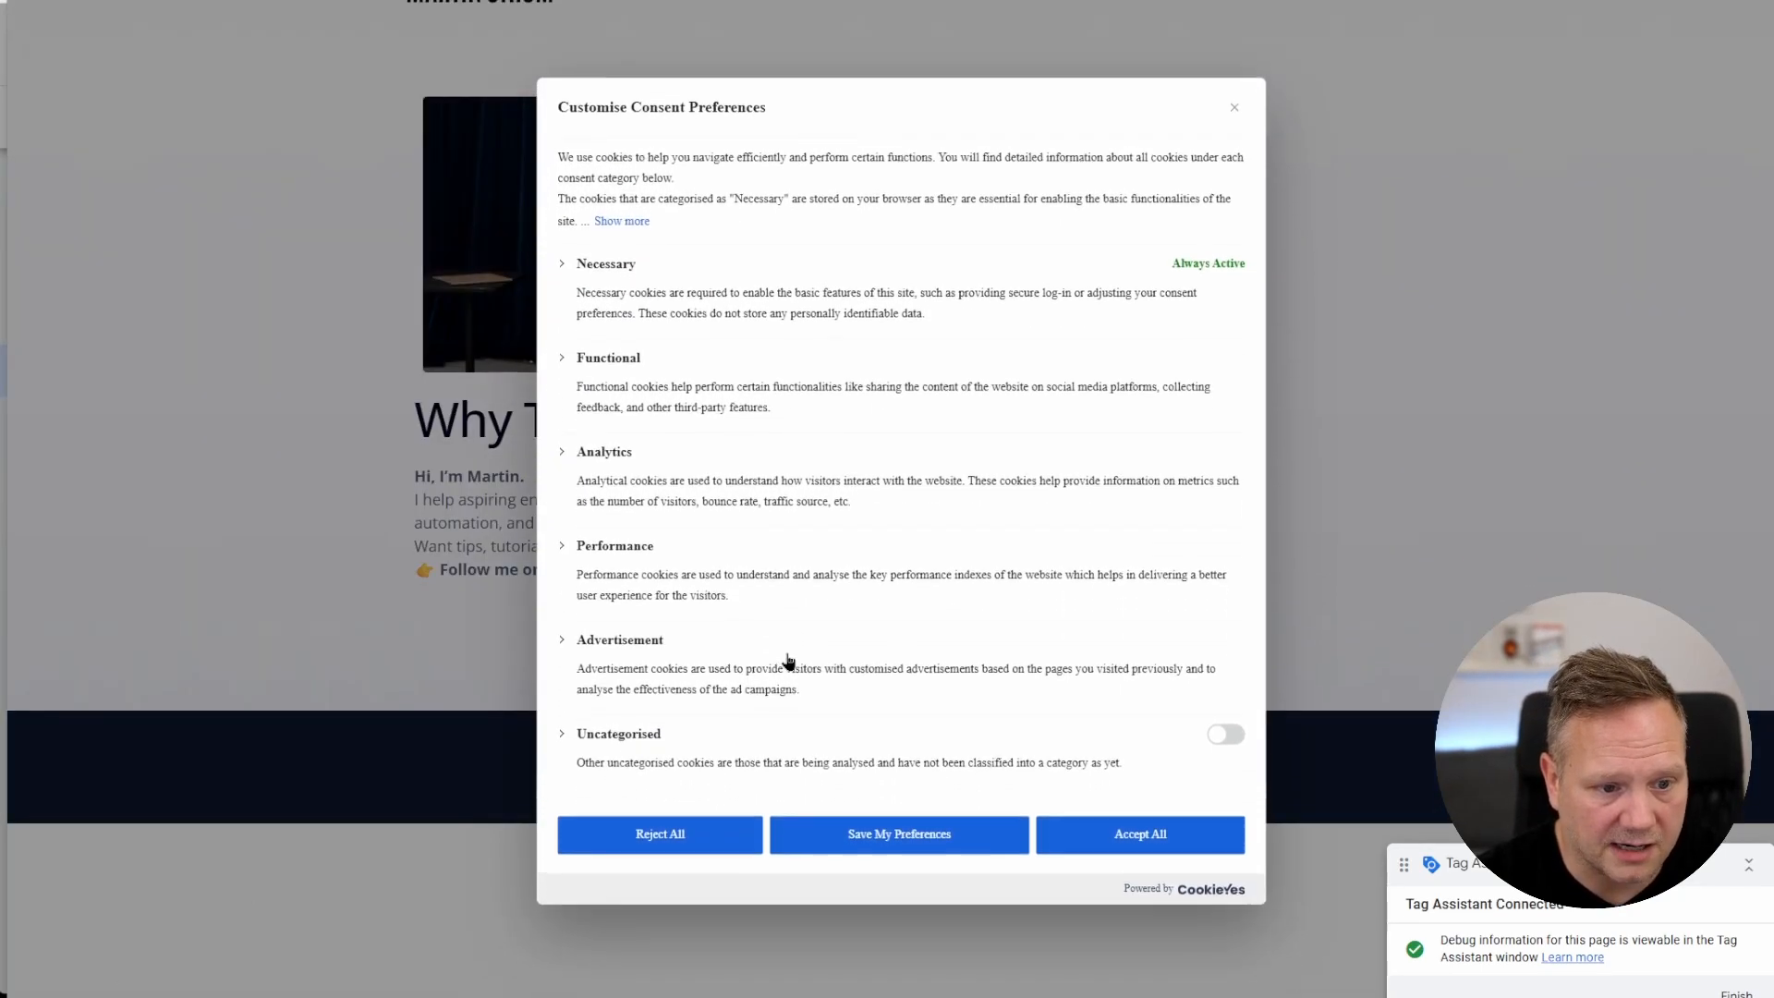
{"action": "key", "text": "ctrl+plus"}
{"action": "key", "text": "ctrl+plus"}
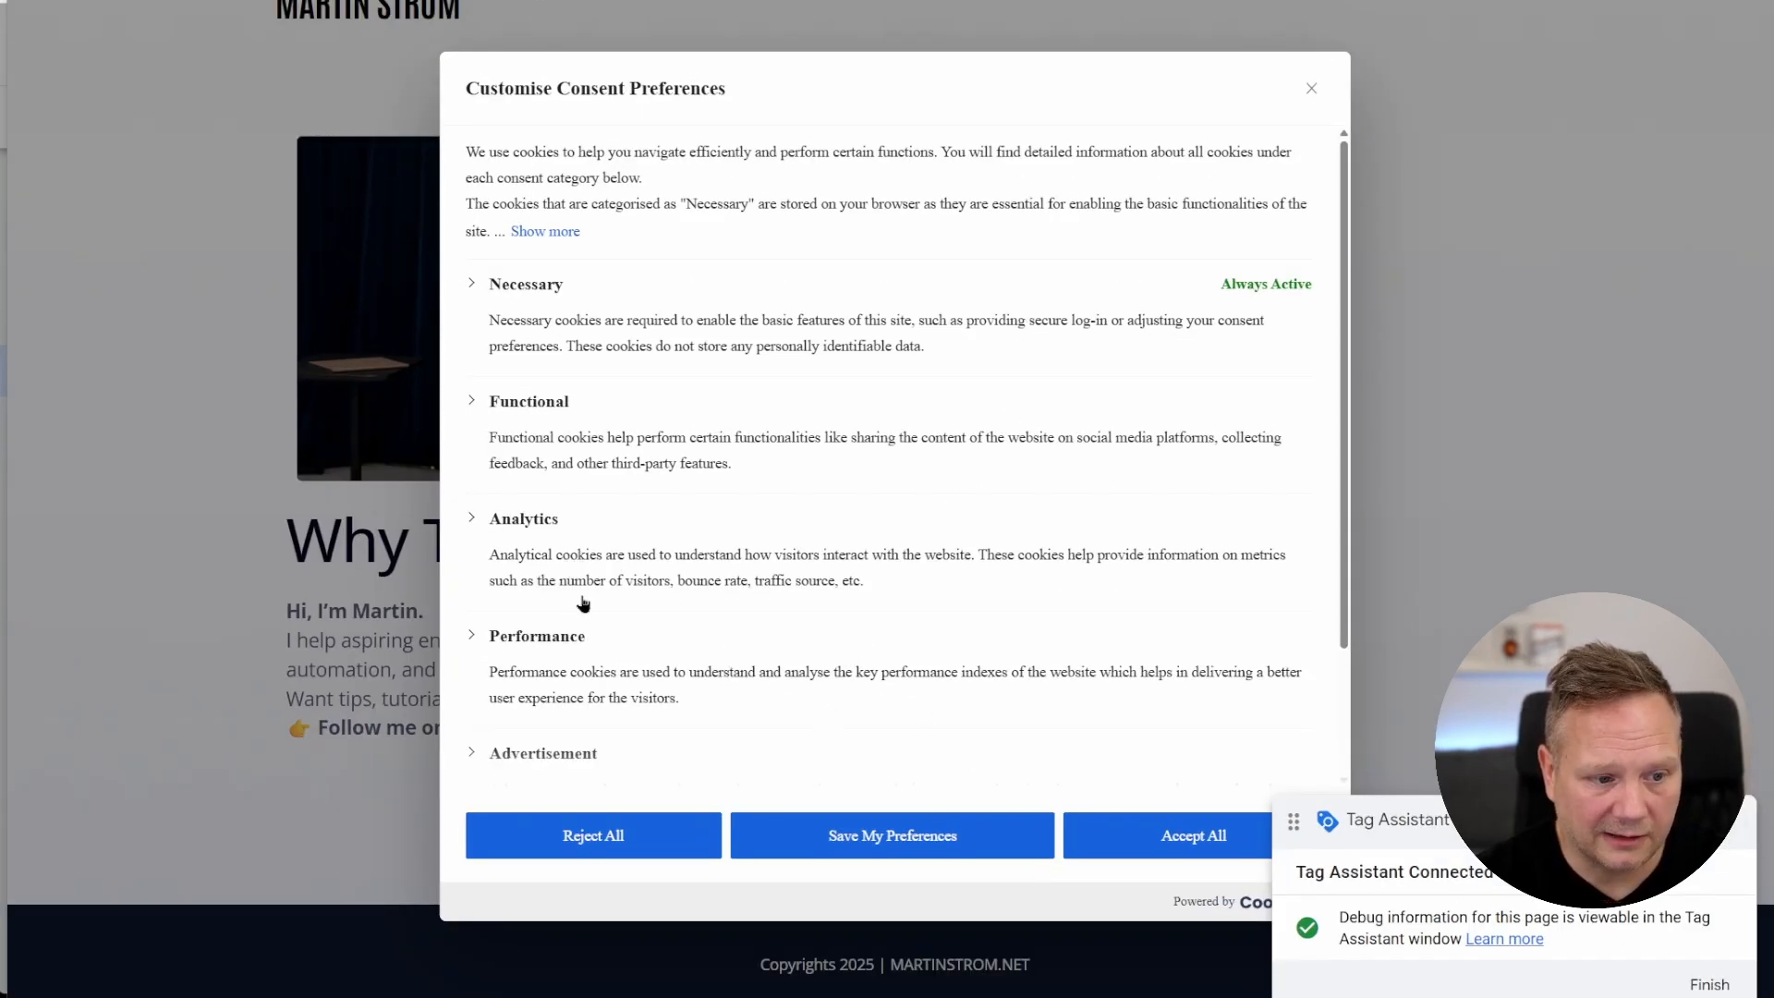
{"action": "scroll", "coordinate": [583, 610], "scroll_direction": "down", "scroll_amount": 3}
{"action": "scroll", "coordinate": [1090, 546], "scroll_direction": "up", "scroll_amount": 2}
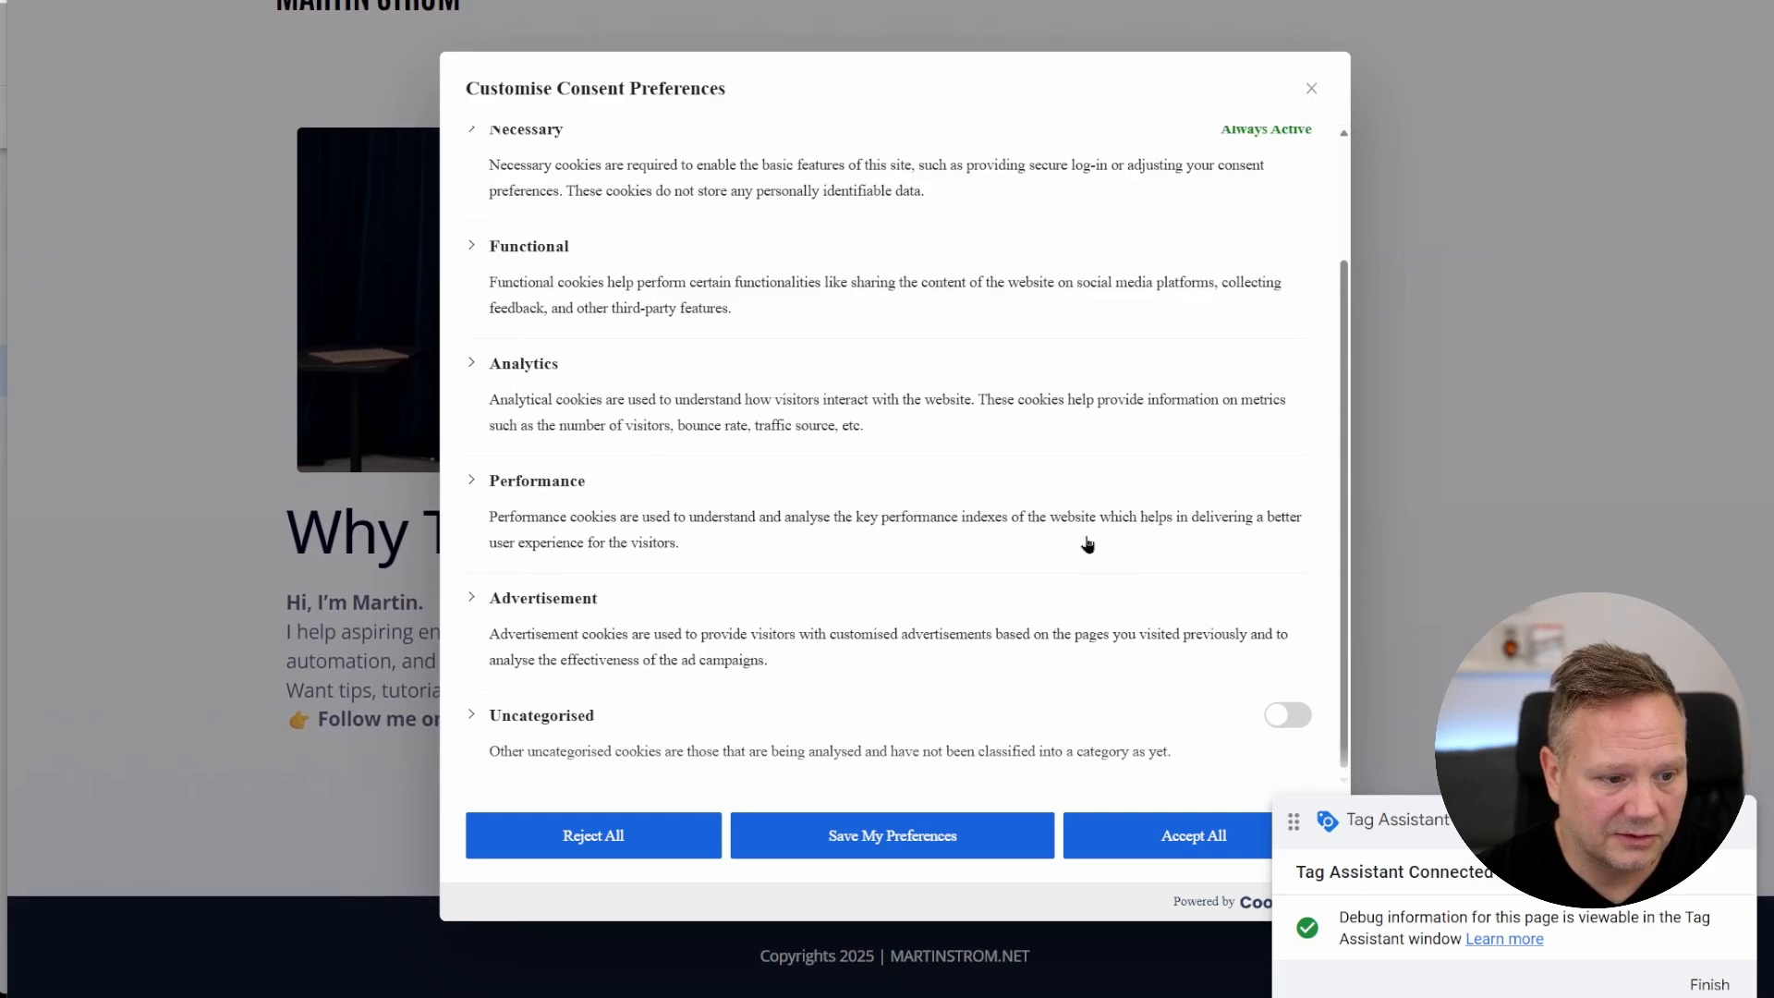
Close the cookie preferences, replace Meta - Tag's All Pages trigger with Event cookie_consent_update, and save the tag
{"action": "left_click", "coordinate": [1313, 92]}
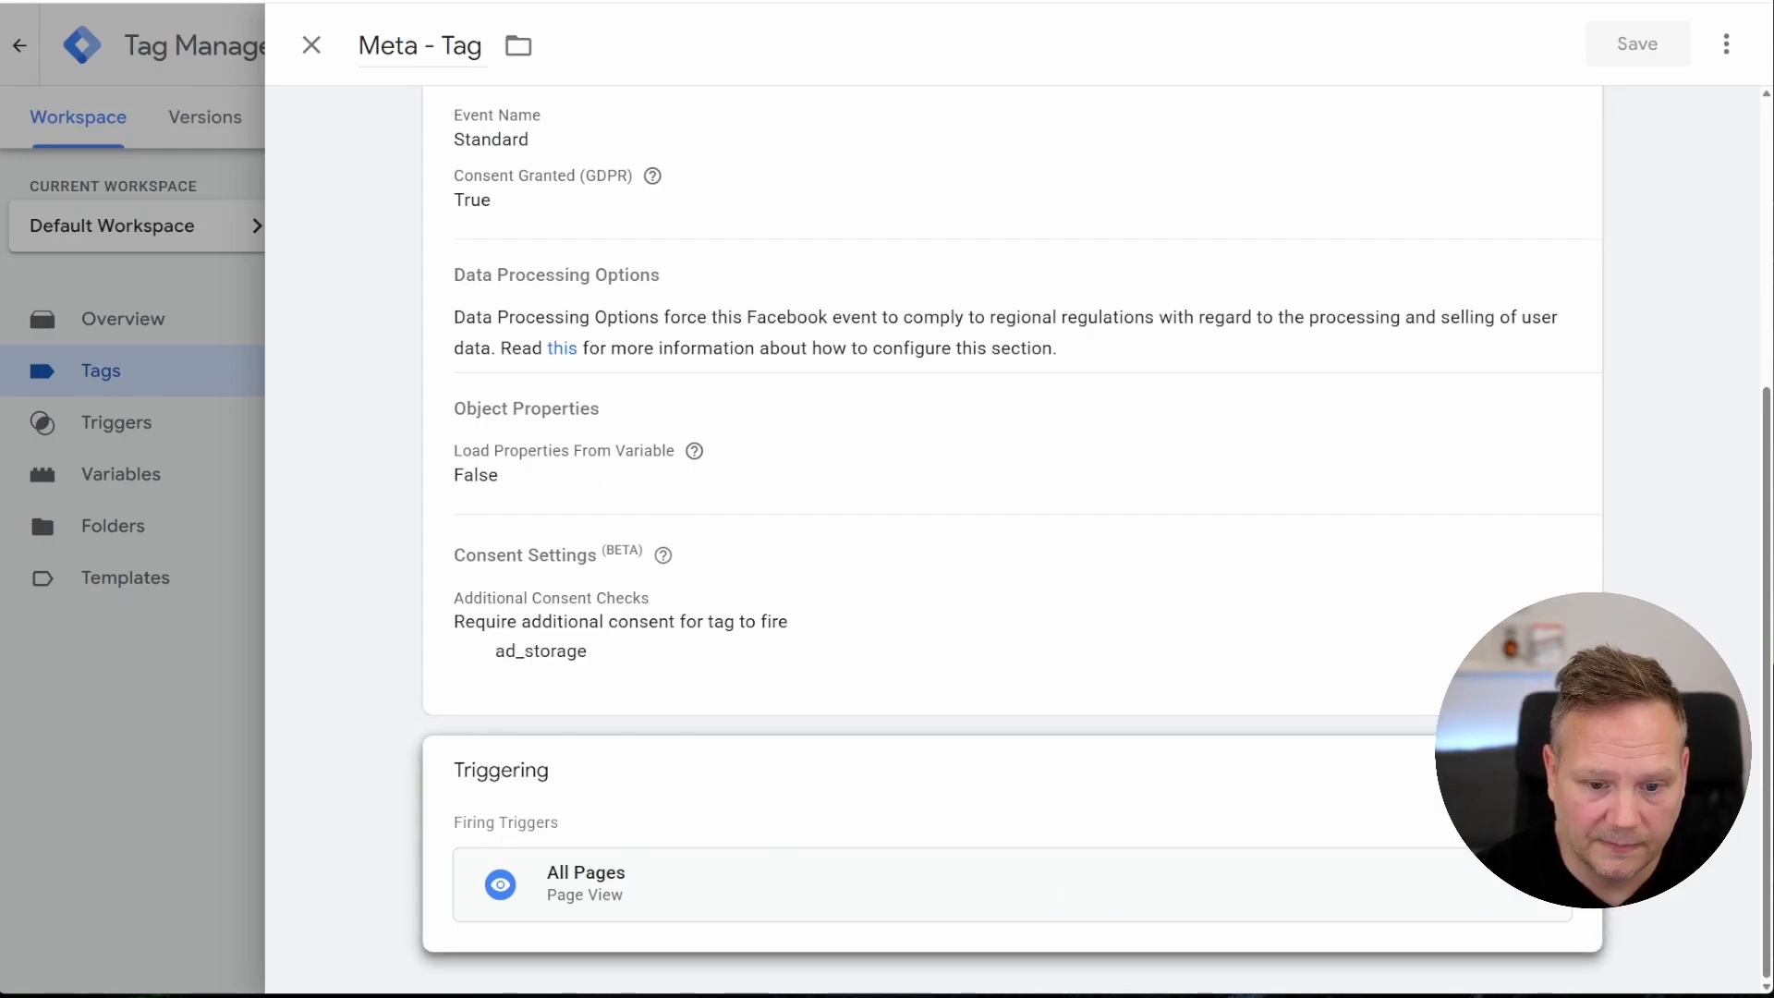
{"action": "left_click", "coordinate": [1566, 773]}
{"action": "left_click", "coordinate": [1534, 899]}
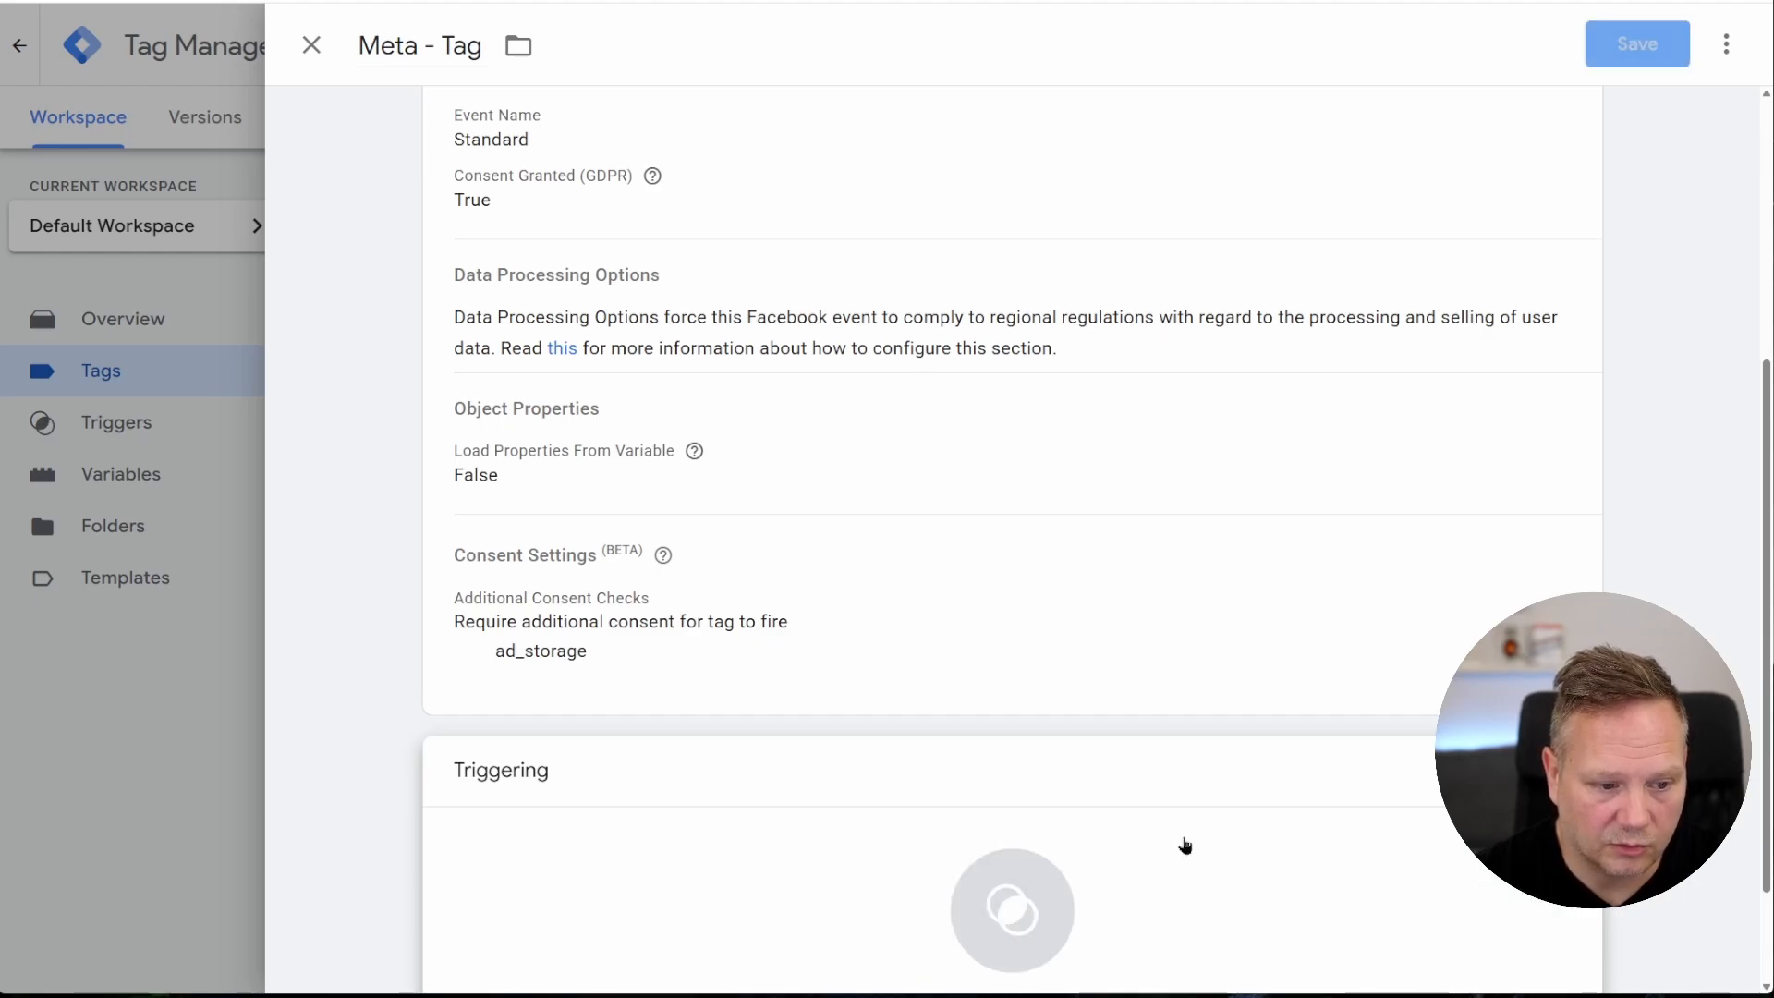
{"action": "left_click", "coordinate": [1032, 785]}
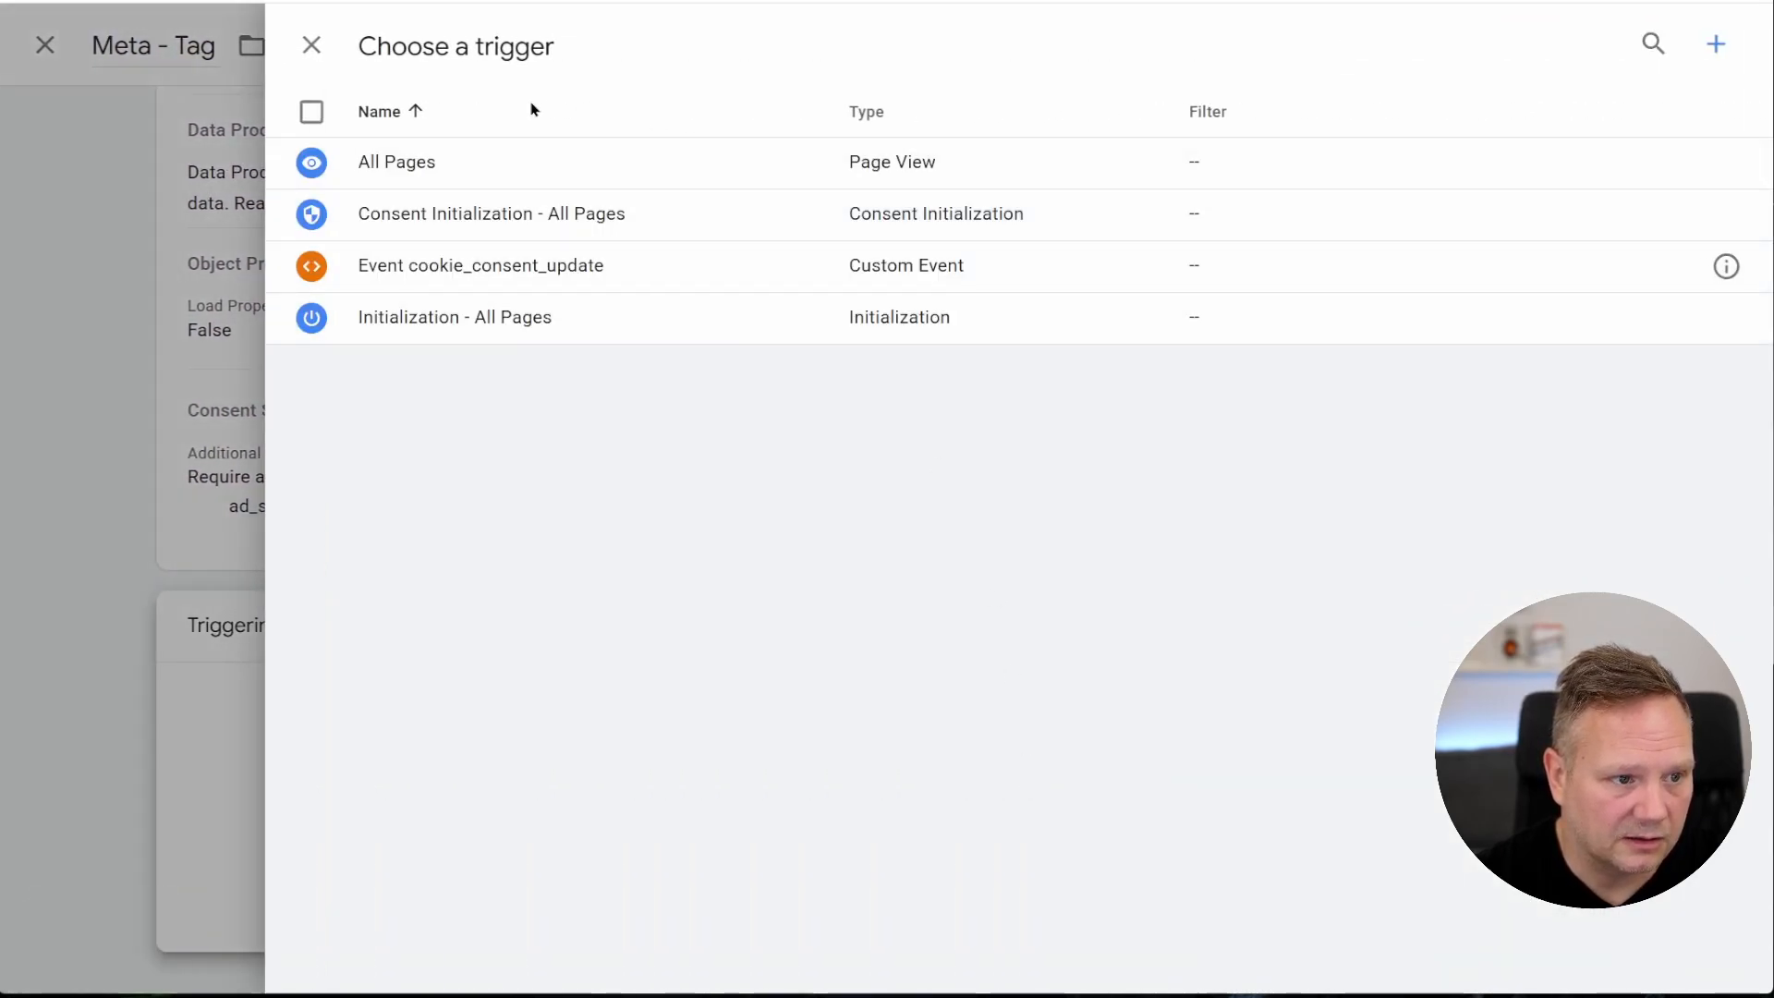
{"action": "left_click", "coordinate": [420, 270]}
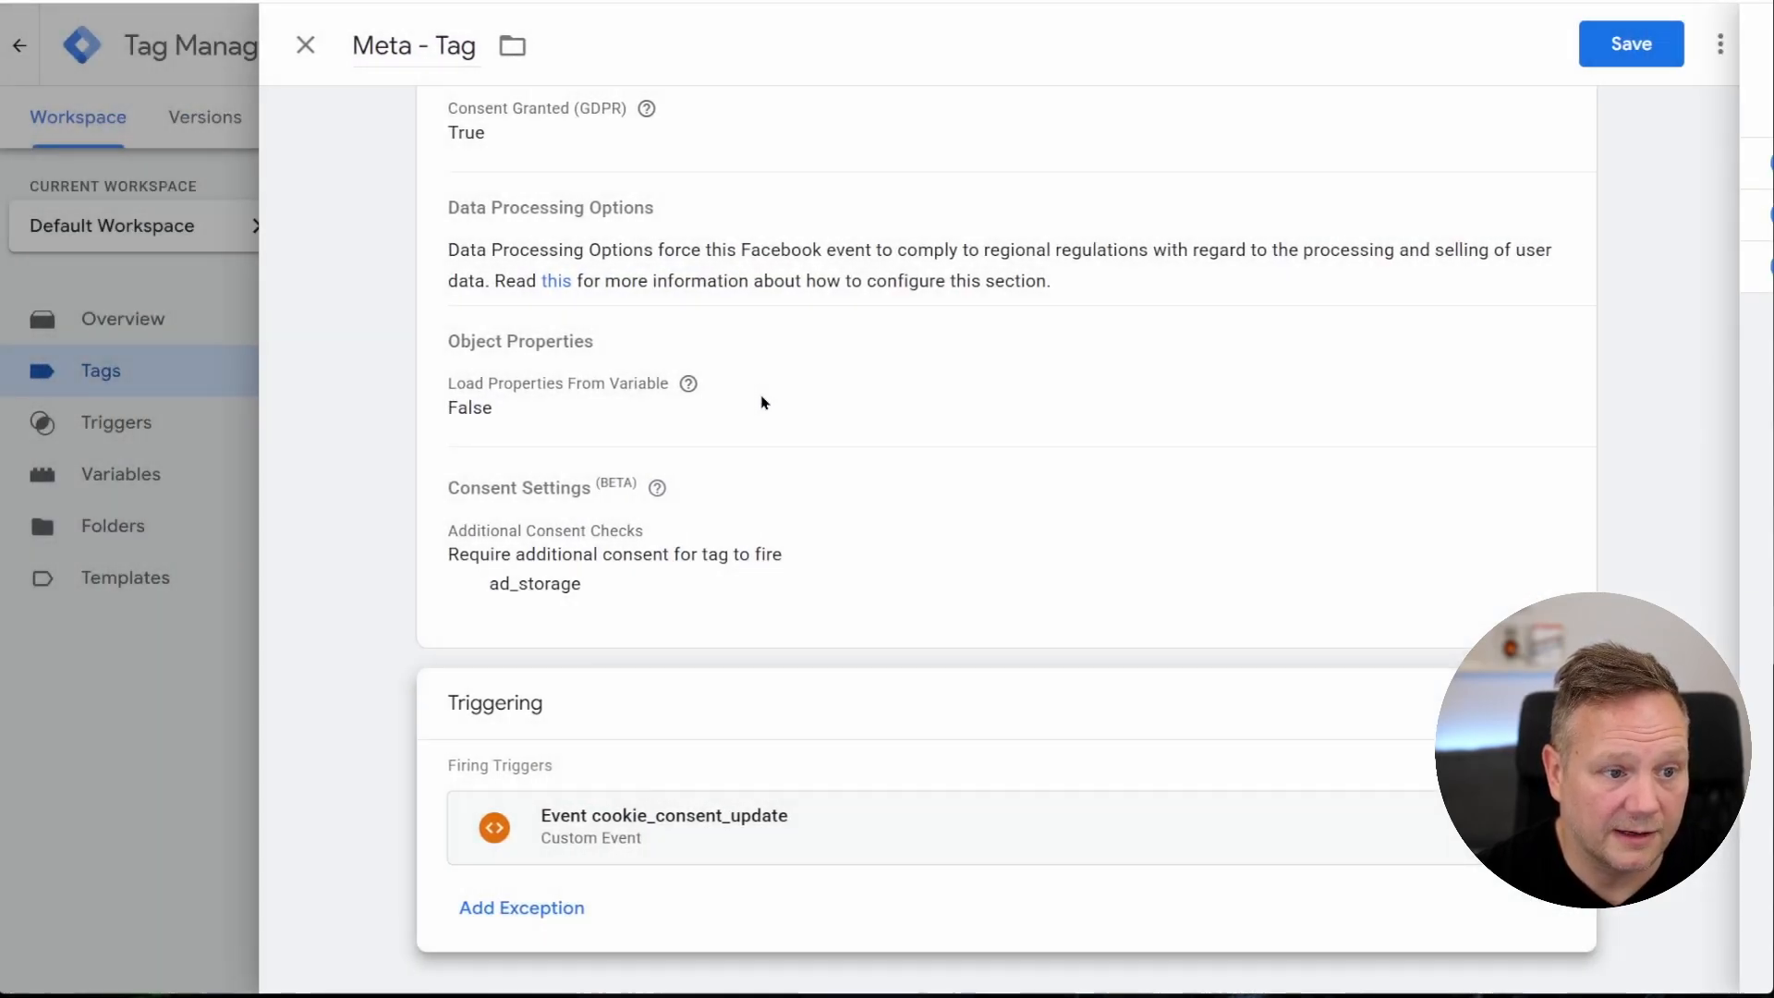
{"action": "left_click", "coordinate": [1631, 60]}
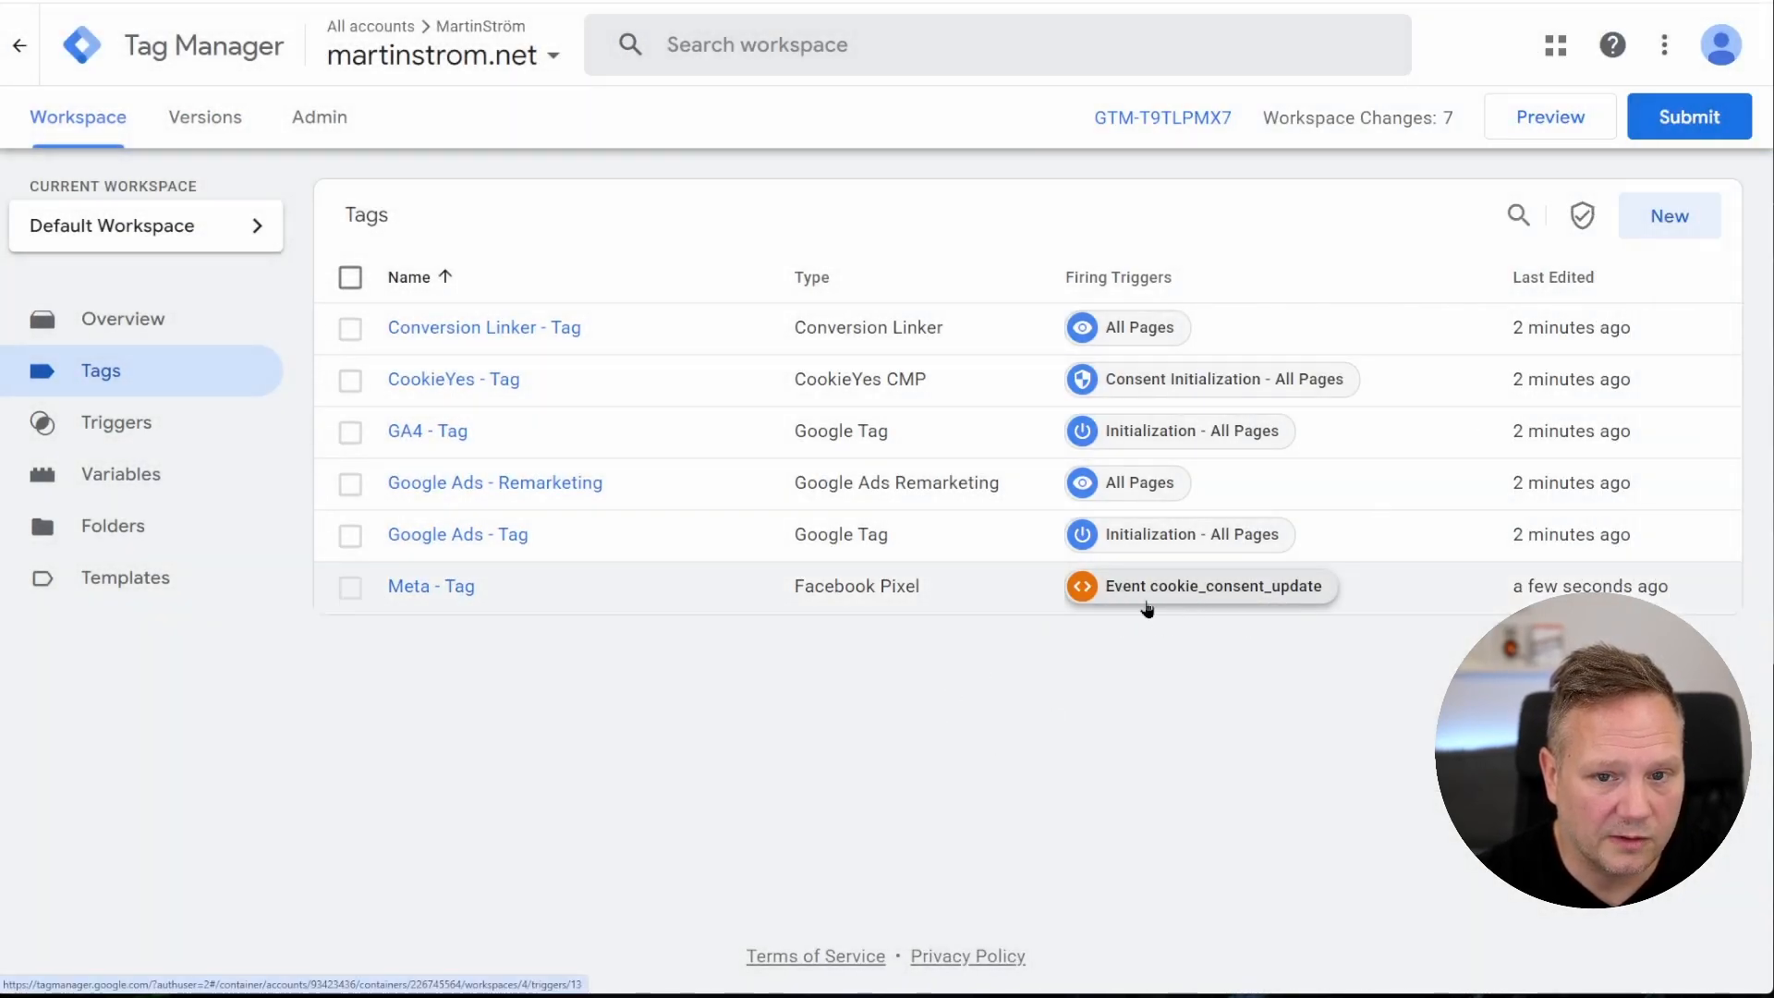
Review the unconfigured and configured tags in the Consent Overview, including Meta - Tag's additional consent, and close the overview
{"action": "left_click", "coordinate": [1583, 217]}
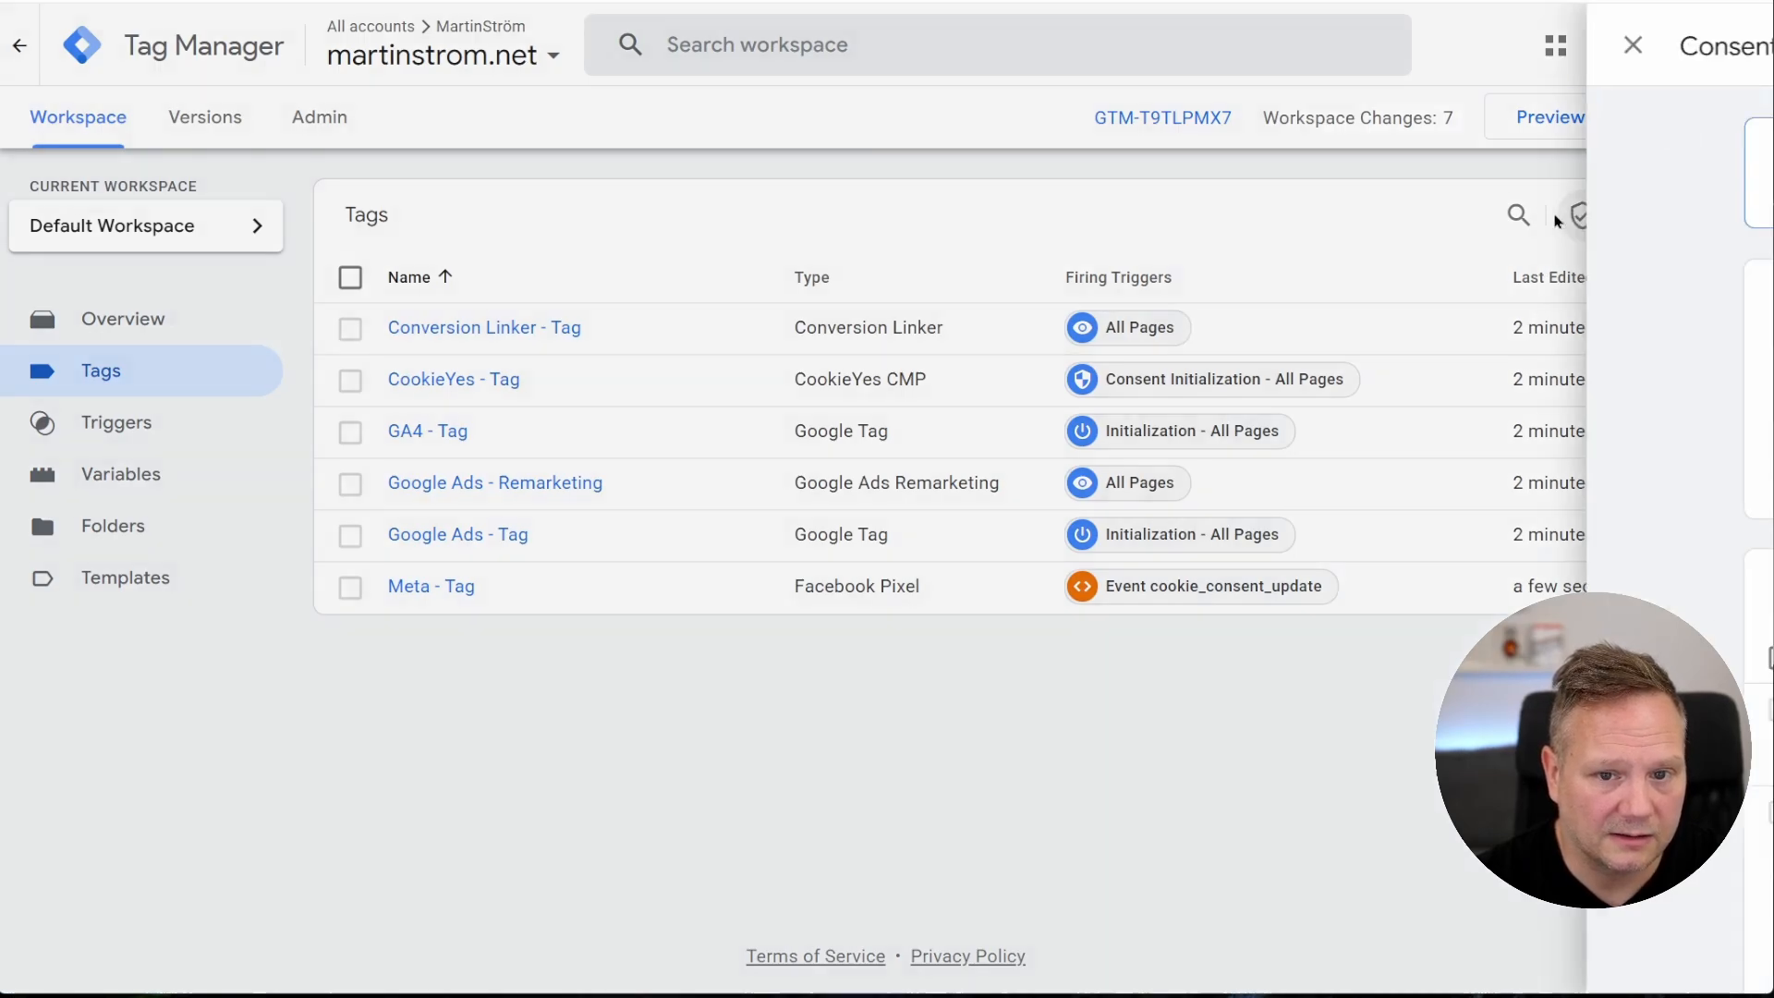
{"action": "scroll", "coordinate": [697, 522], "scroll_direction": "down", "scroll_amount": 2}
{"action": "scroll", "coordinate": [665, 494], "scroll_direction": "up", "scroll_amount": 2}
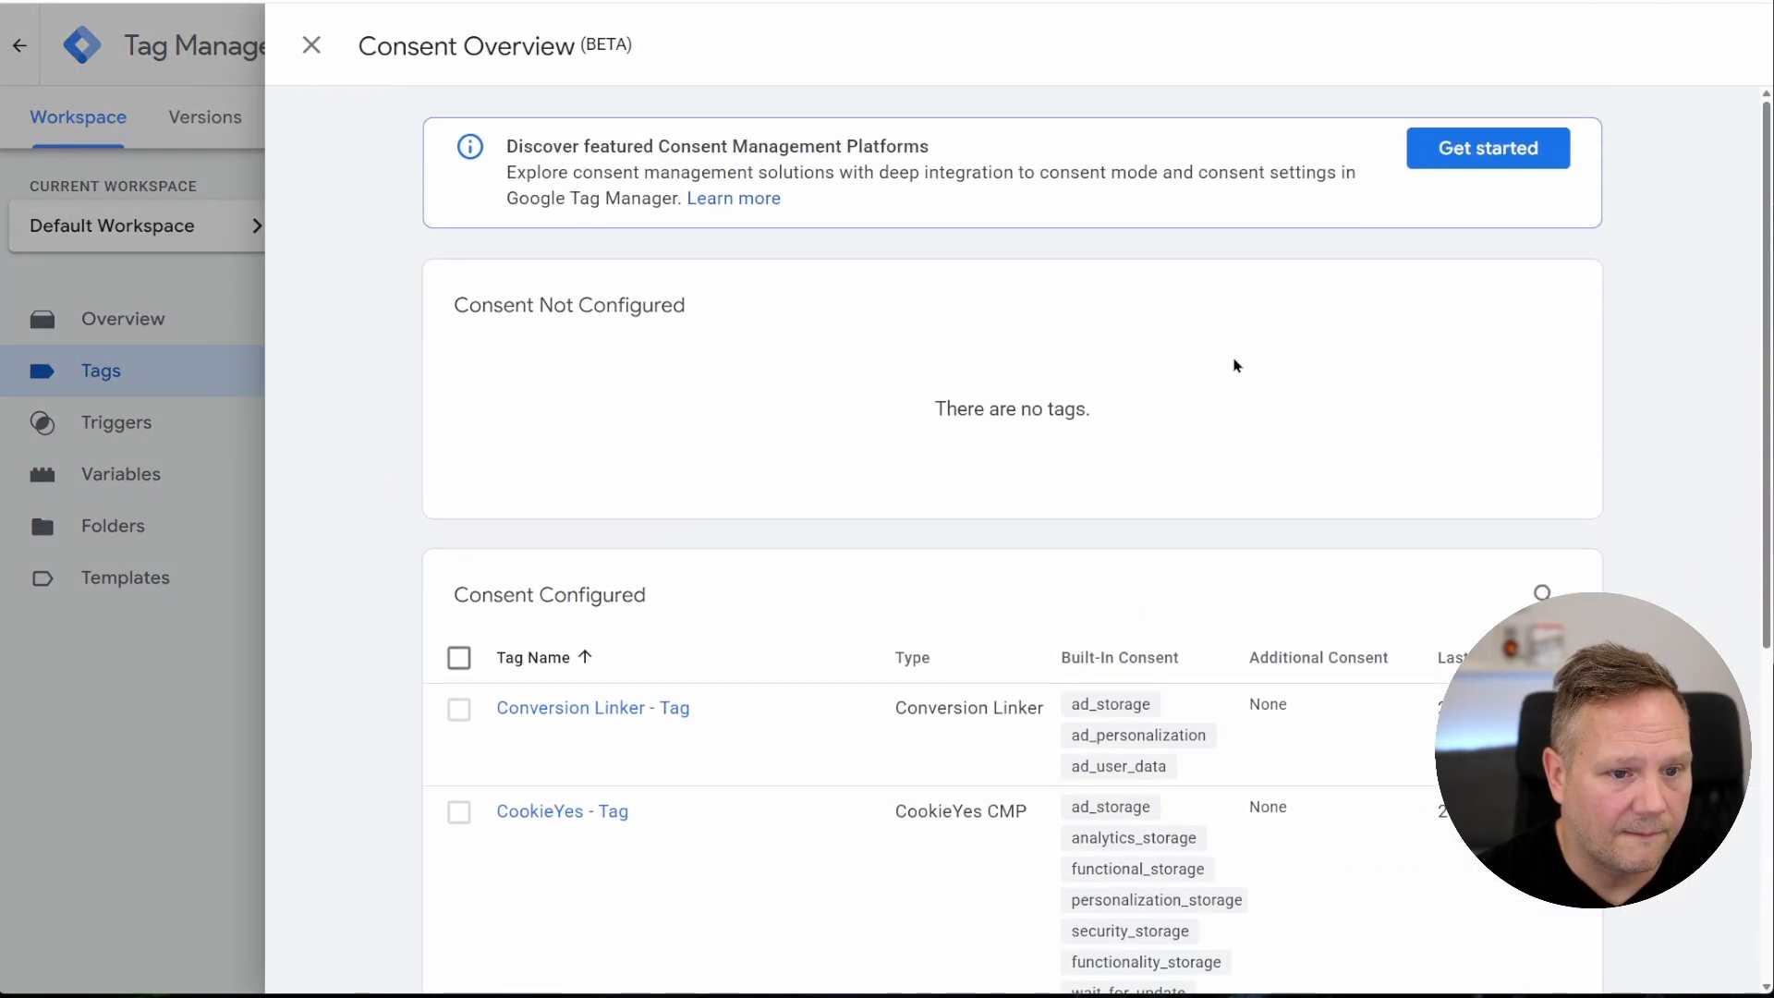
{"action": "scroll", "coordinate": [764, 661], "scroll_direction": "down", "scroll_amount": 5}
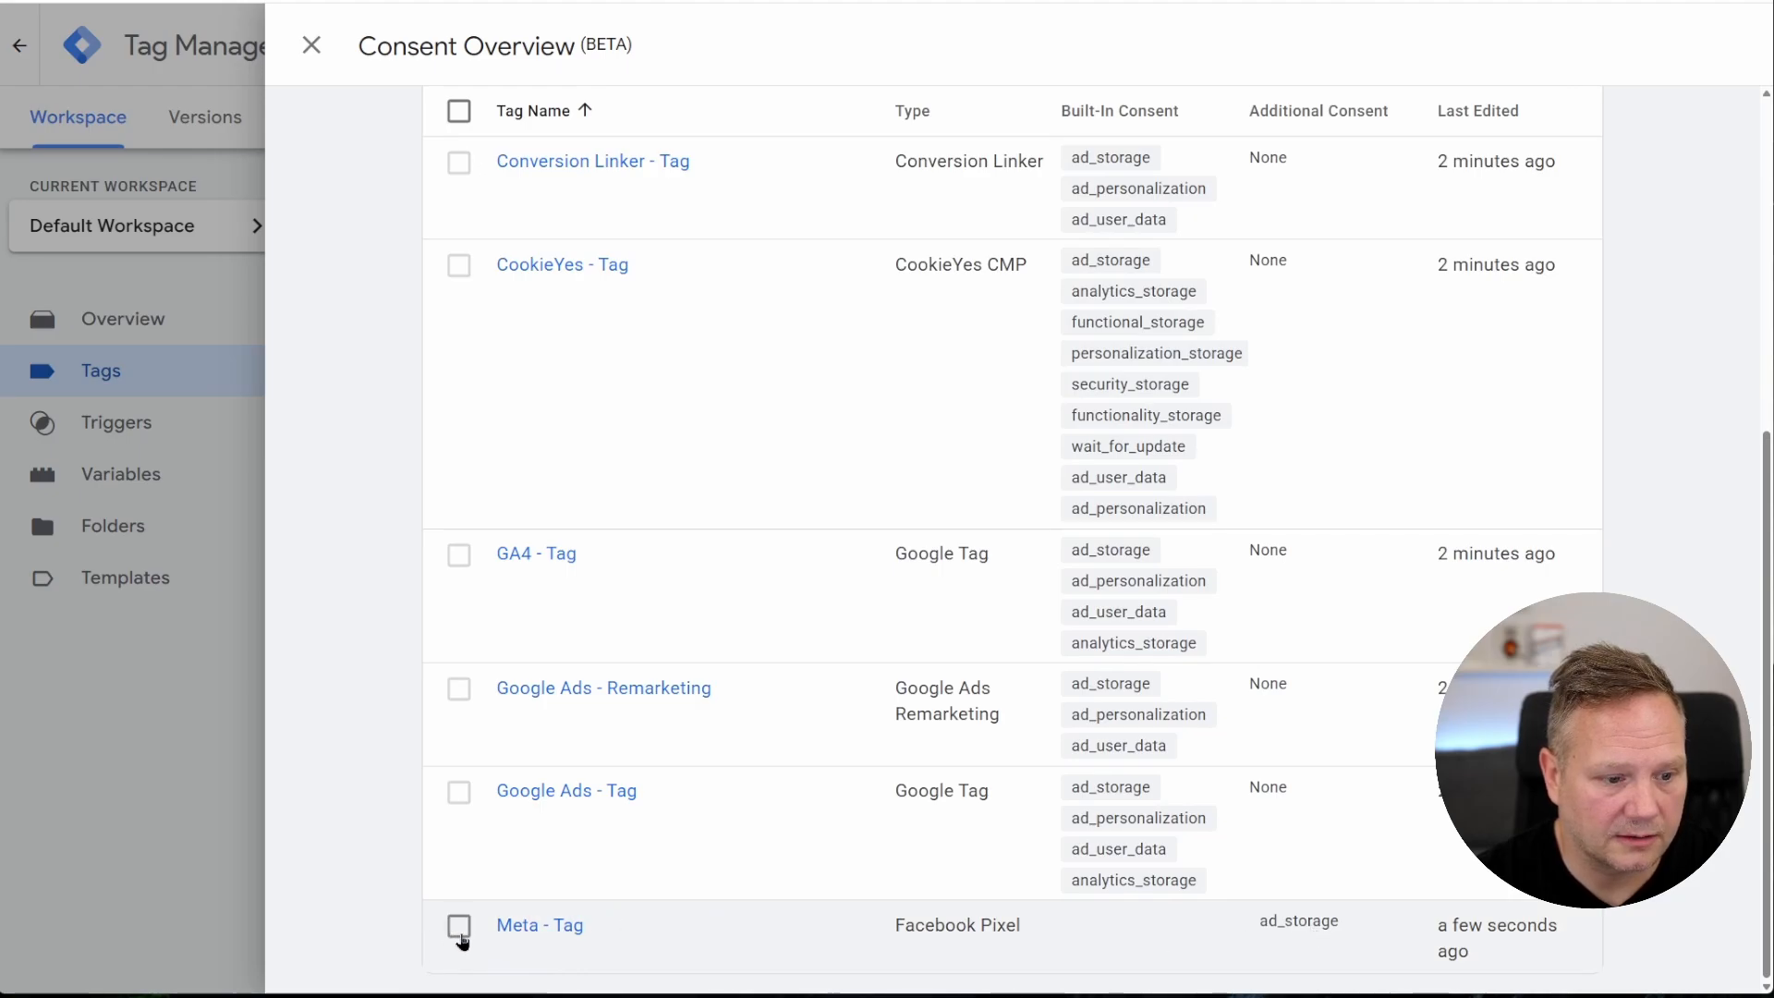
{"action": "scroll", "coordinate": [496, 224], "scroll_direction": "up", "scroll_amount": 5}
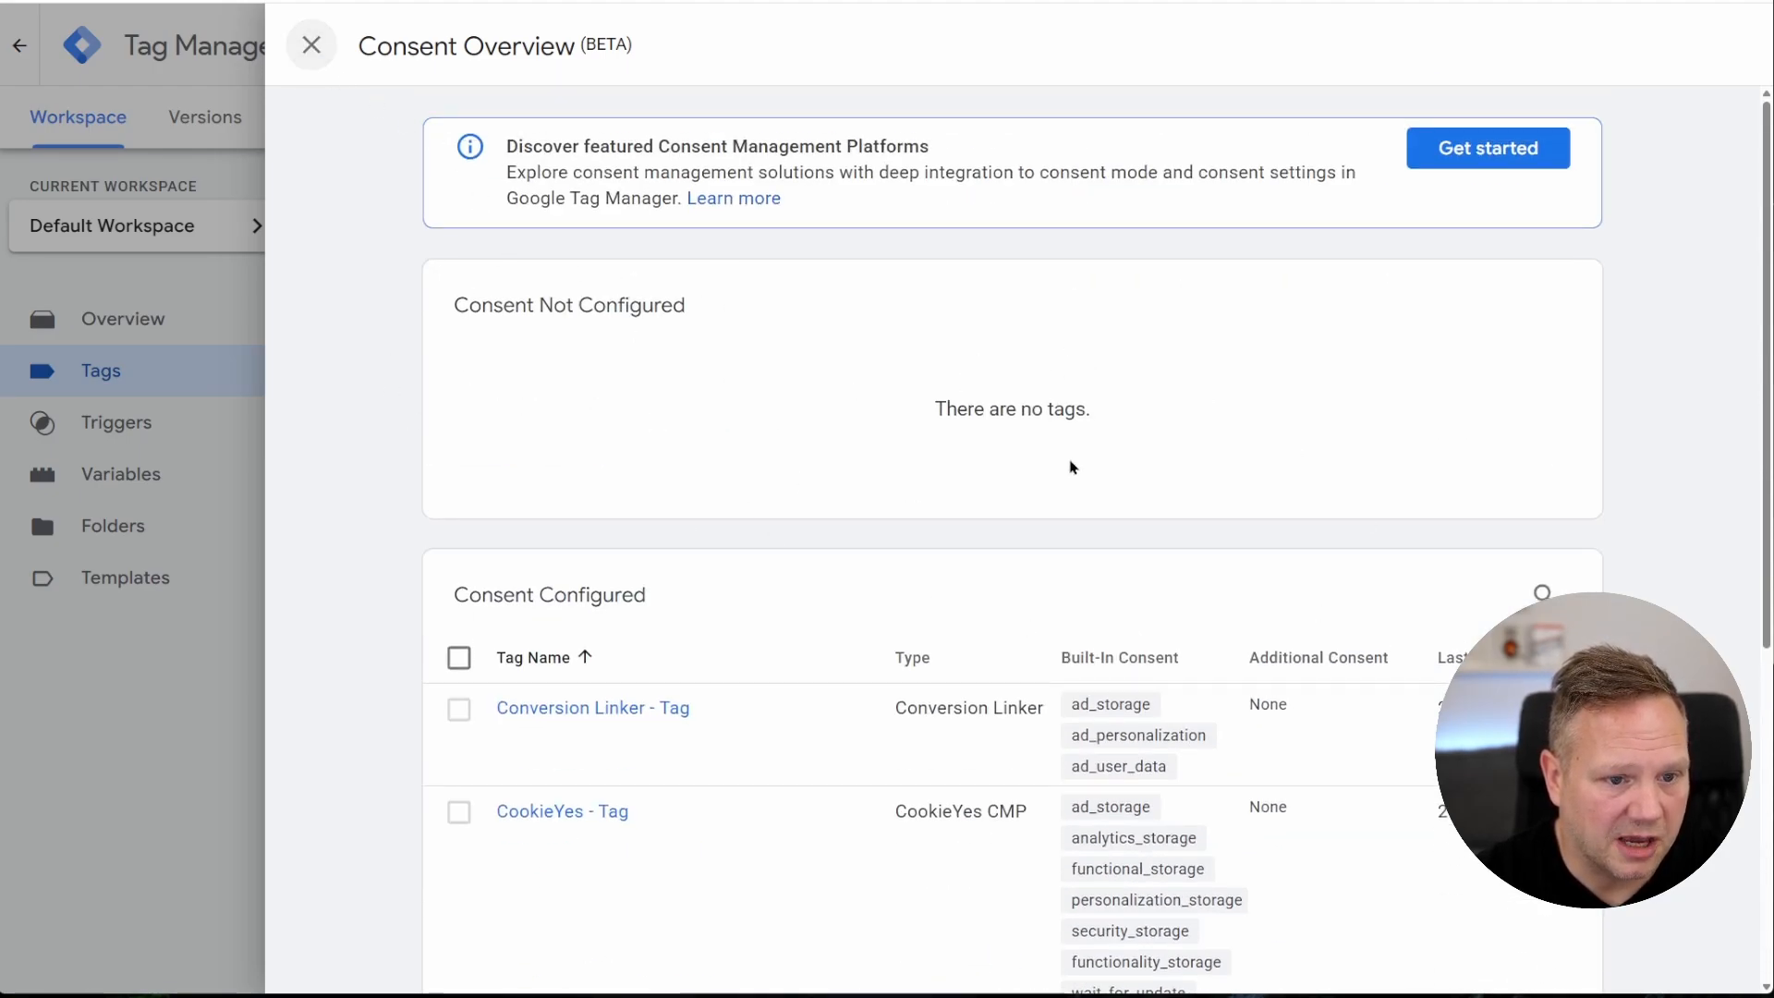
{"action": "left_click_drag", "start_coordinate": [915, 405], "coordinate": [1129, 468]}
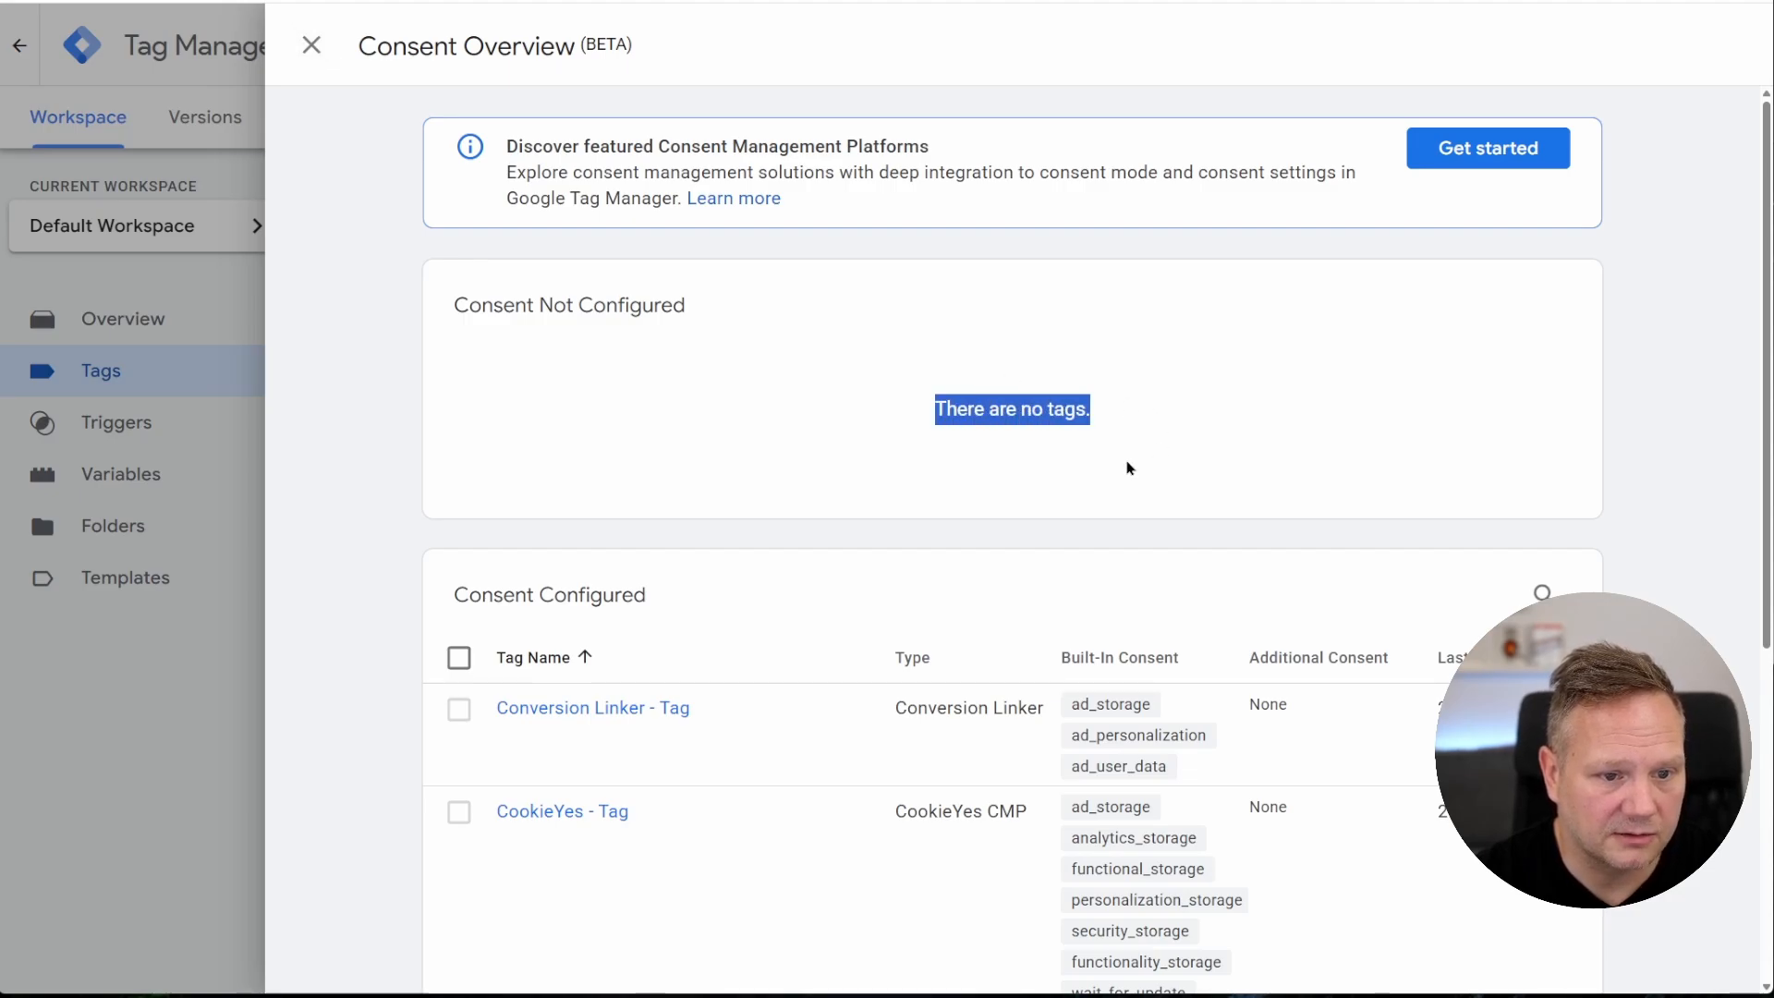
{"action": "left_click_drag", "start_coordinate": [445, 303], "coordinate": [803, 327]}
{"action": "left_click", "coordinate": [681, 368]}
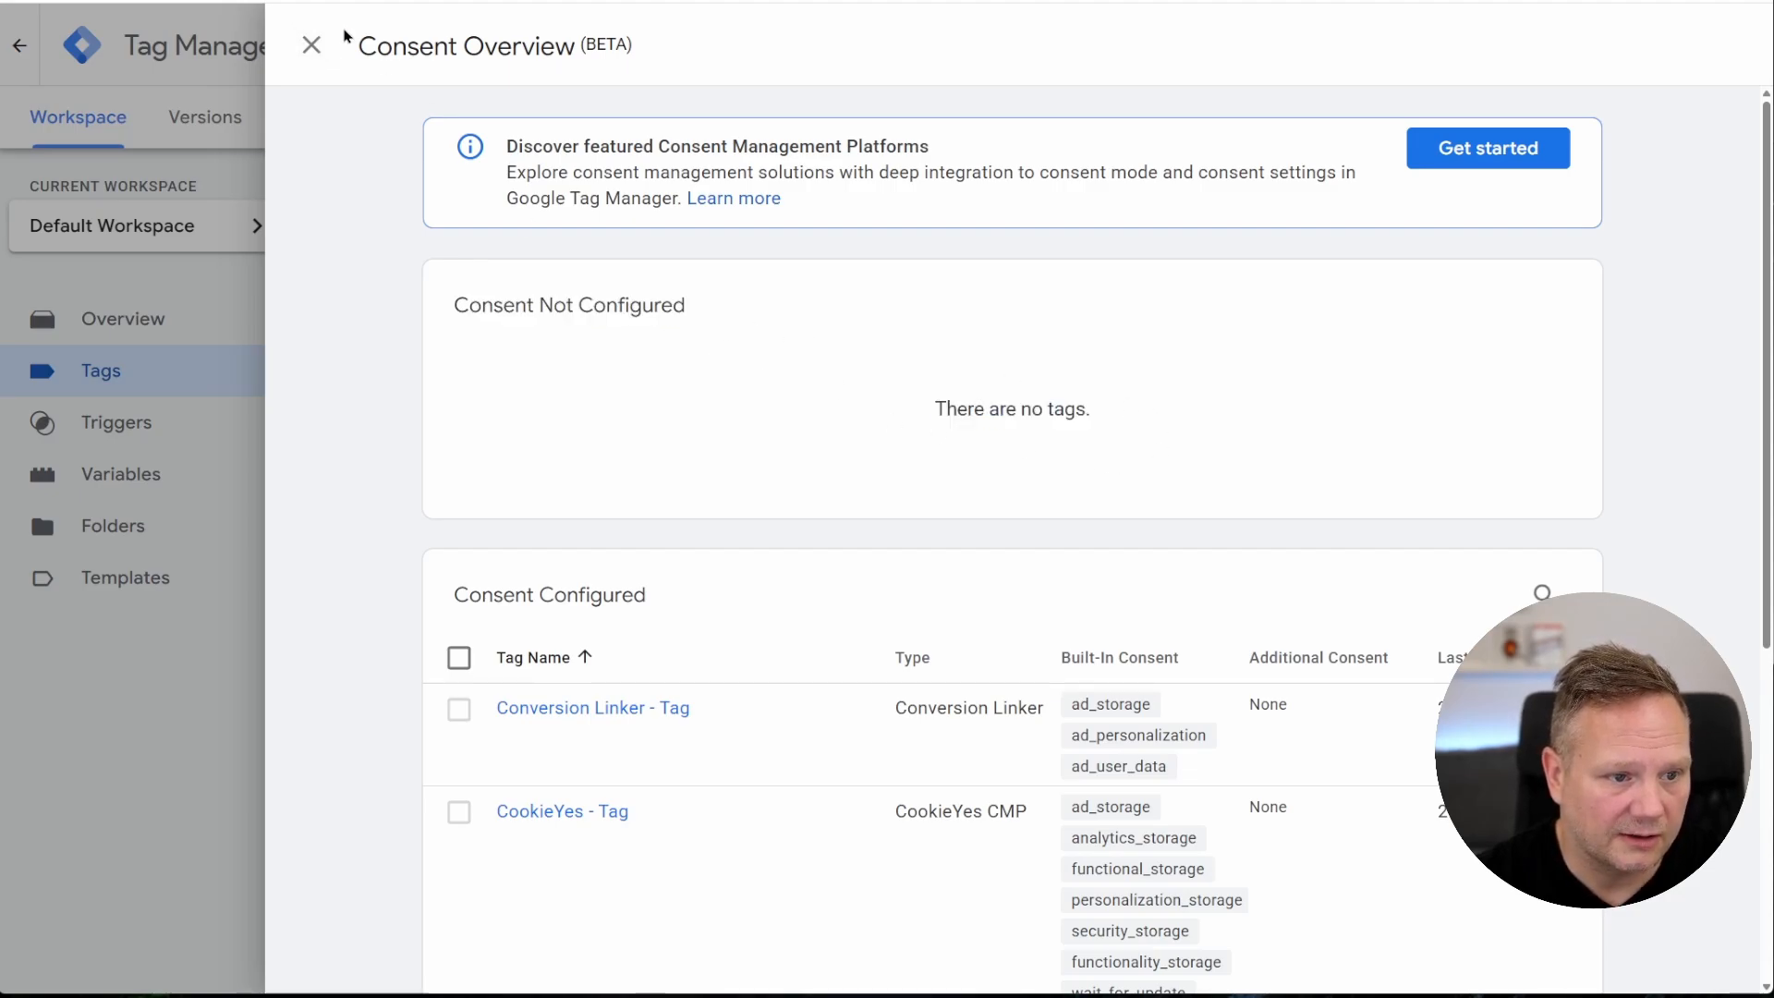
{"action": "left_click", "coordinate": [311, 47]}
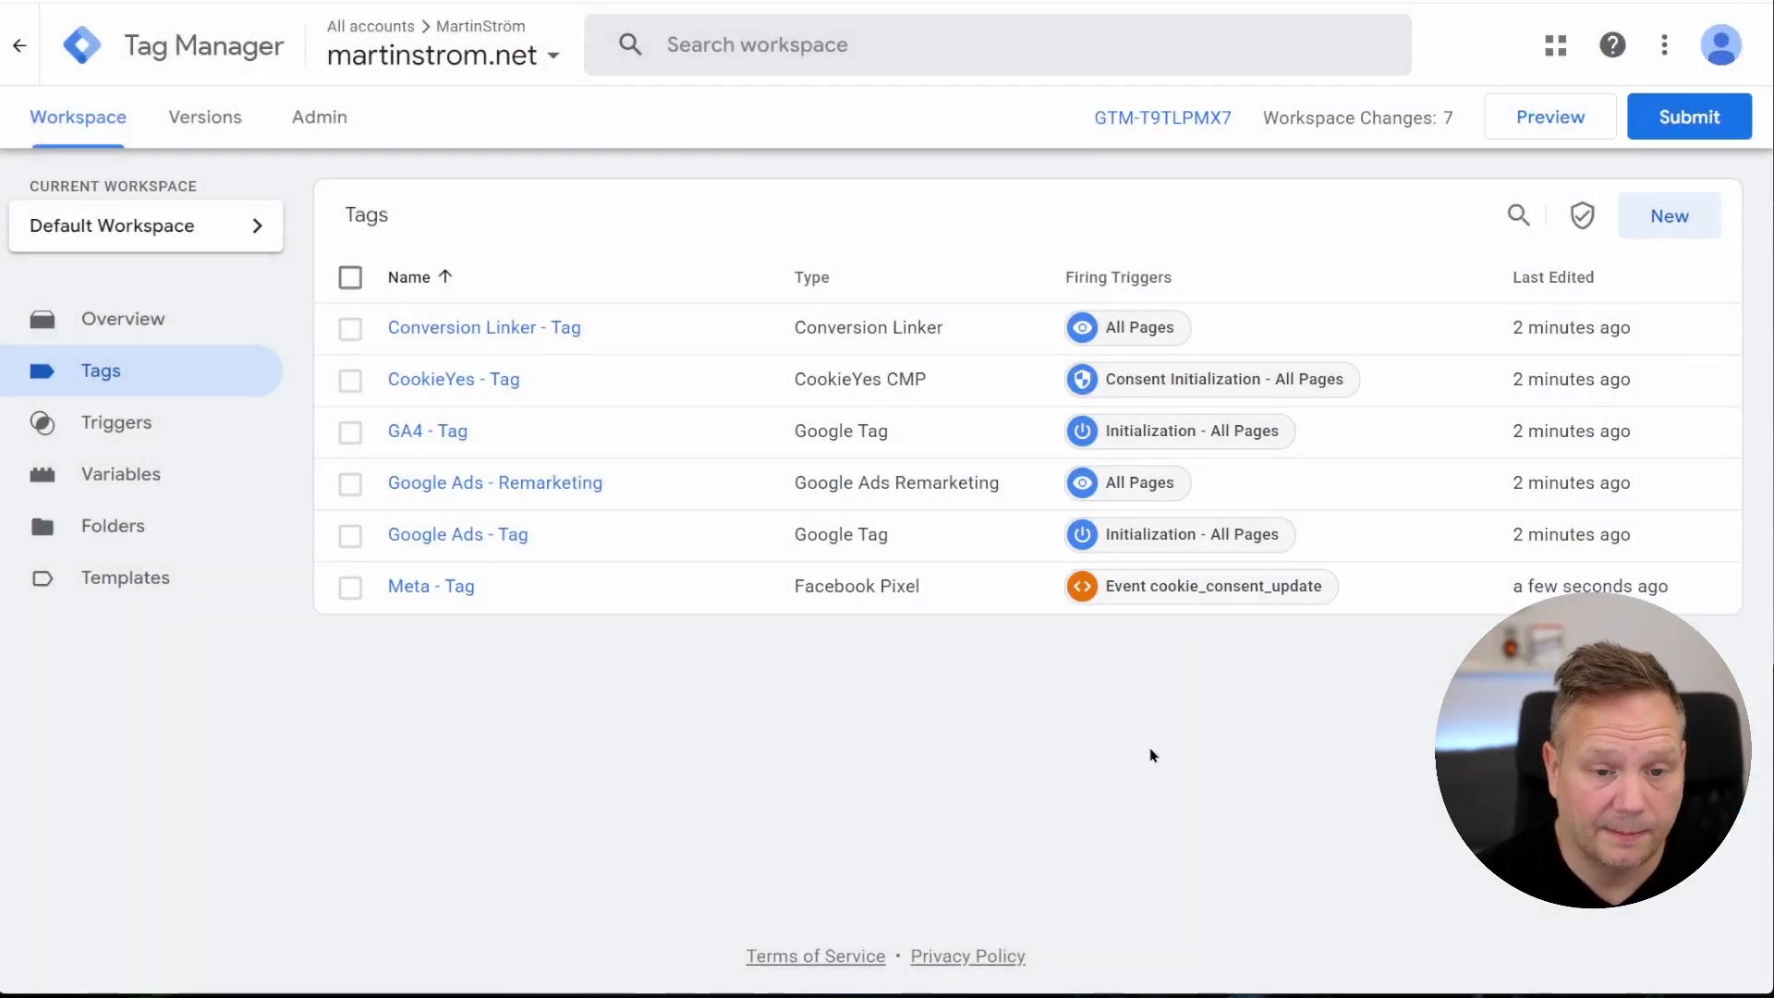
Submit and publish the workspace changes as a new container version without a description, and return to the workspace overview
{"action": "left_click", "coordinate": [1685, 118]}
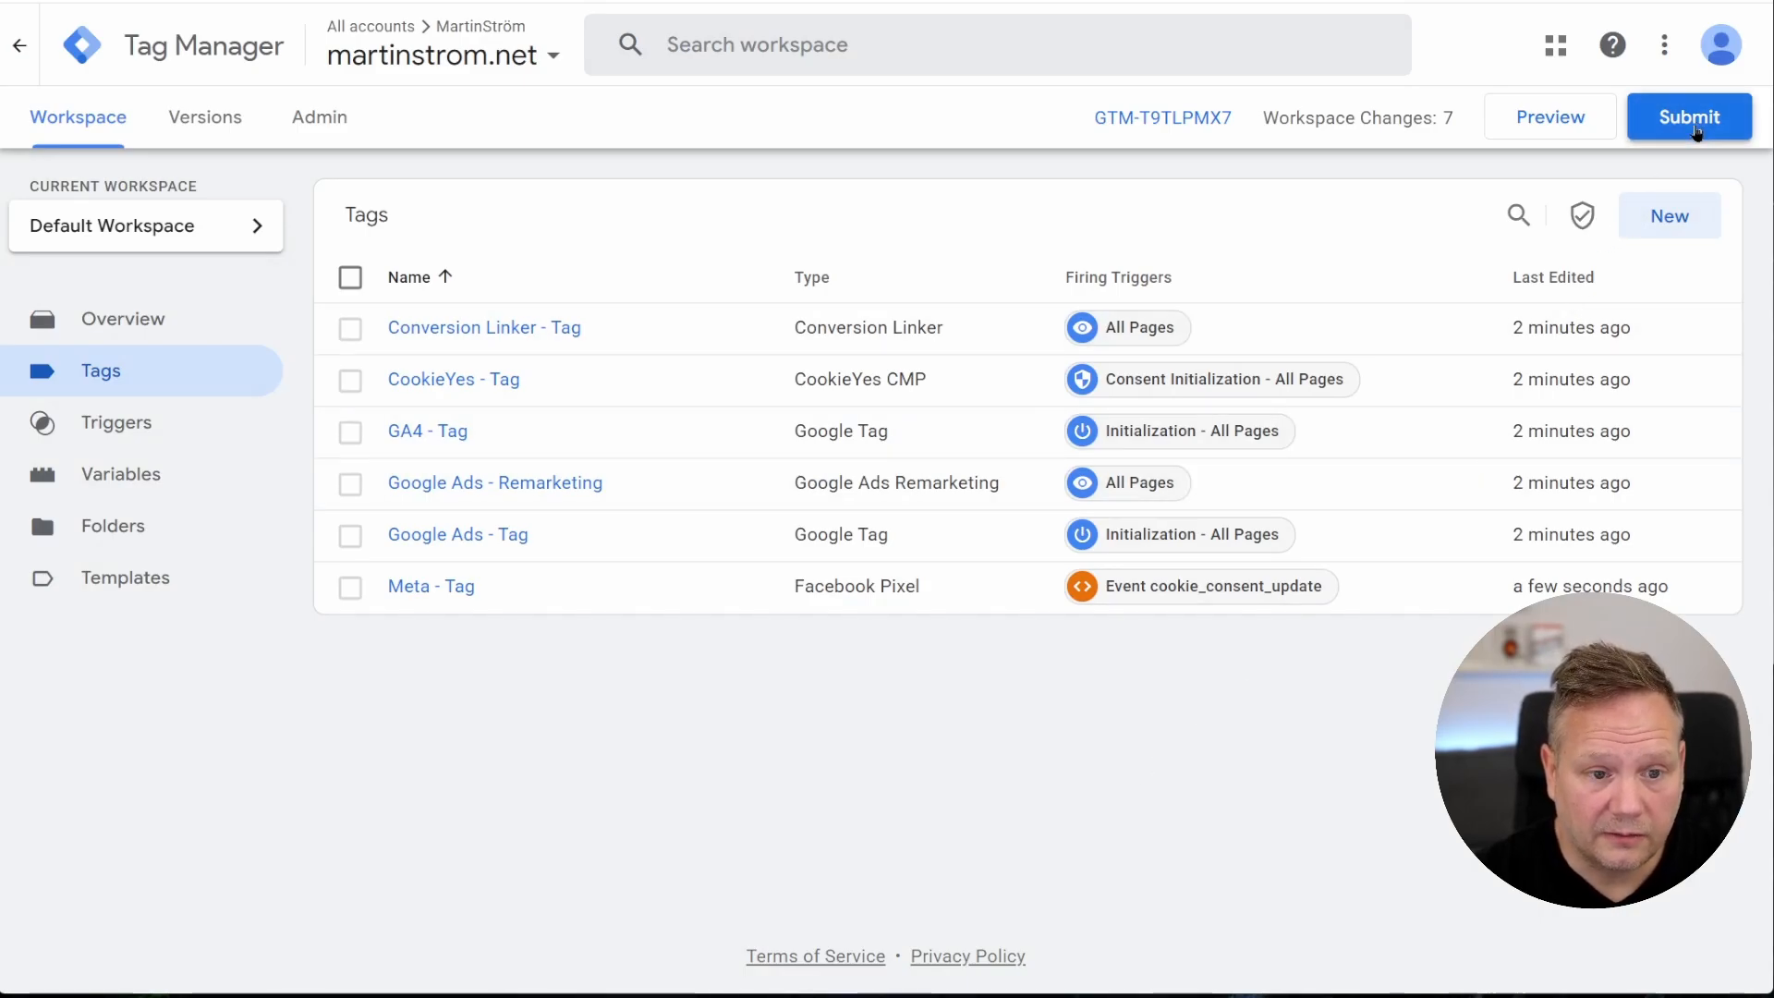
{"action": "left_click", "coordinate": [1679, 63]}
{"action": "left_click", "coordinate": [1200, 793]}
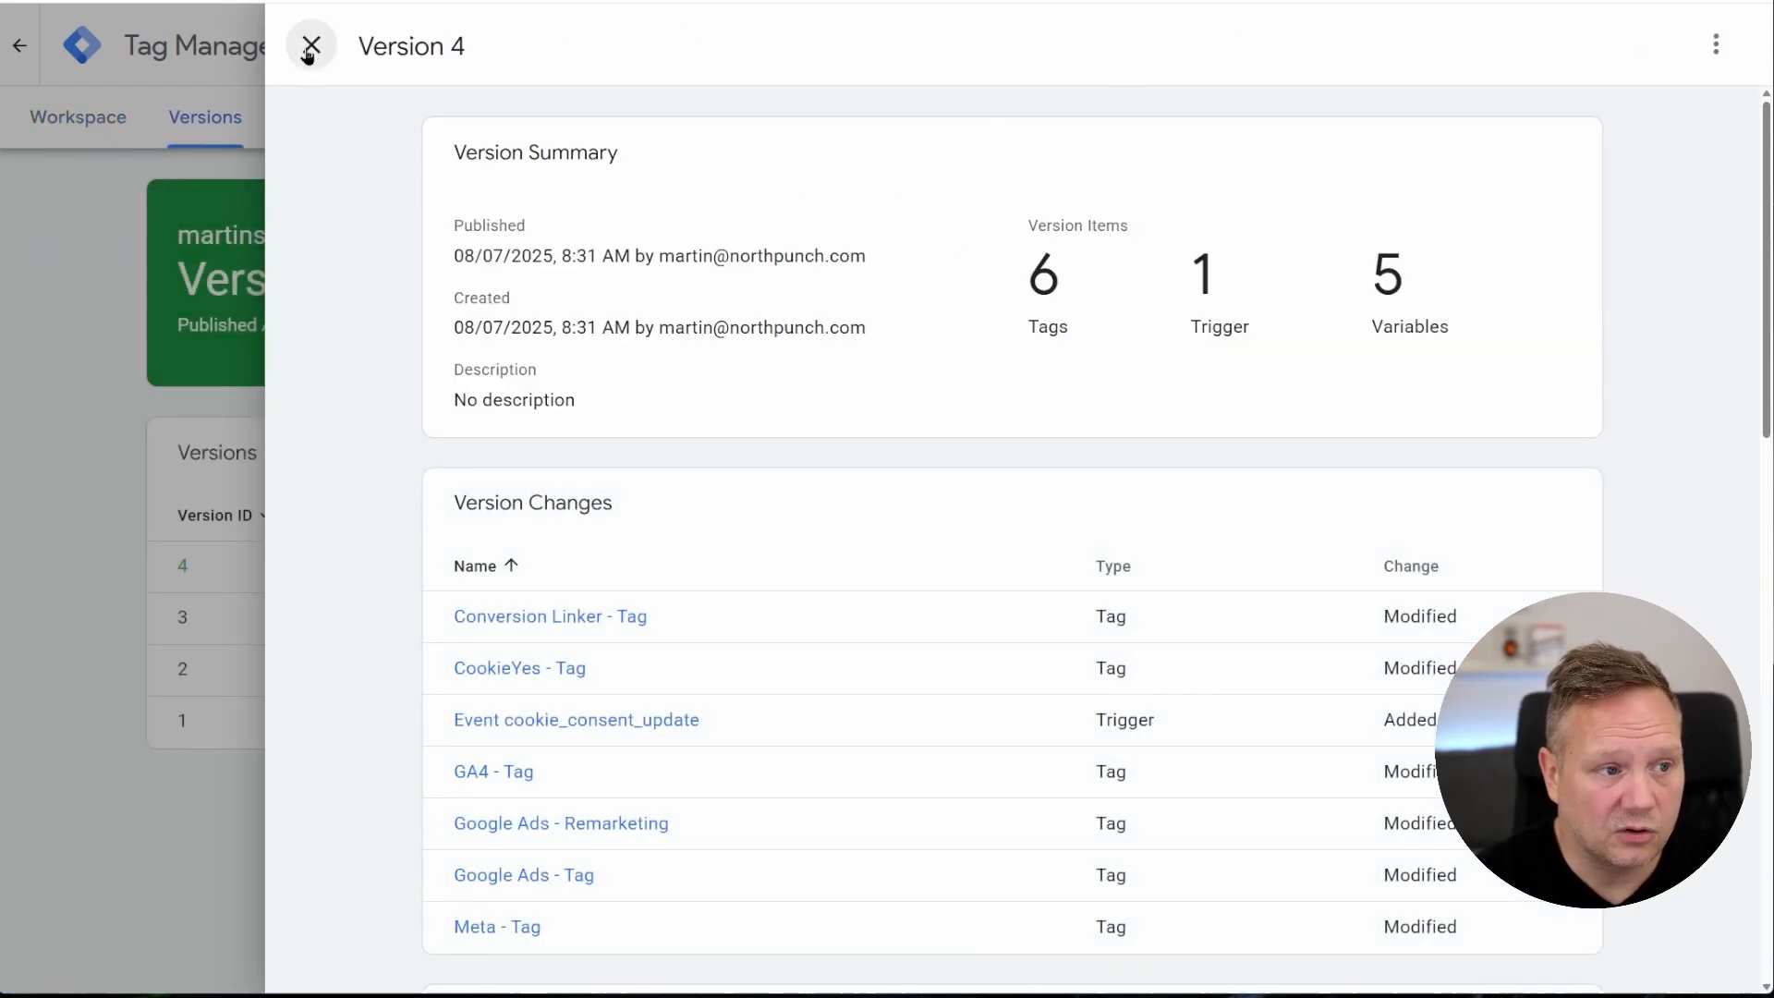
{"action": "left_click", "coordinate": [308, 52]}
{"action": "left_click", "coordinate": [93, 118]}
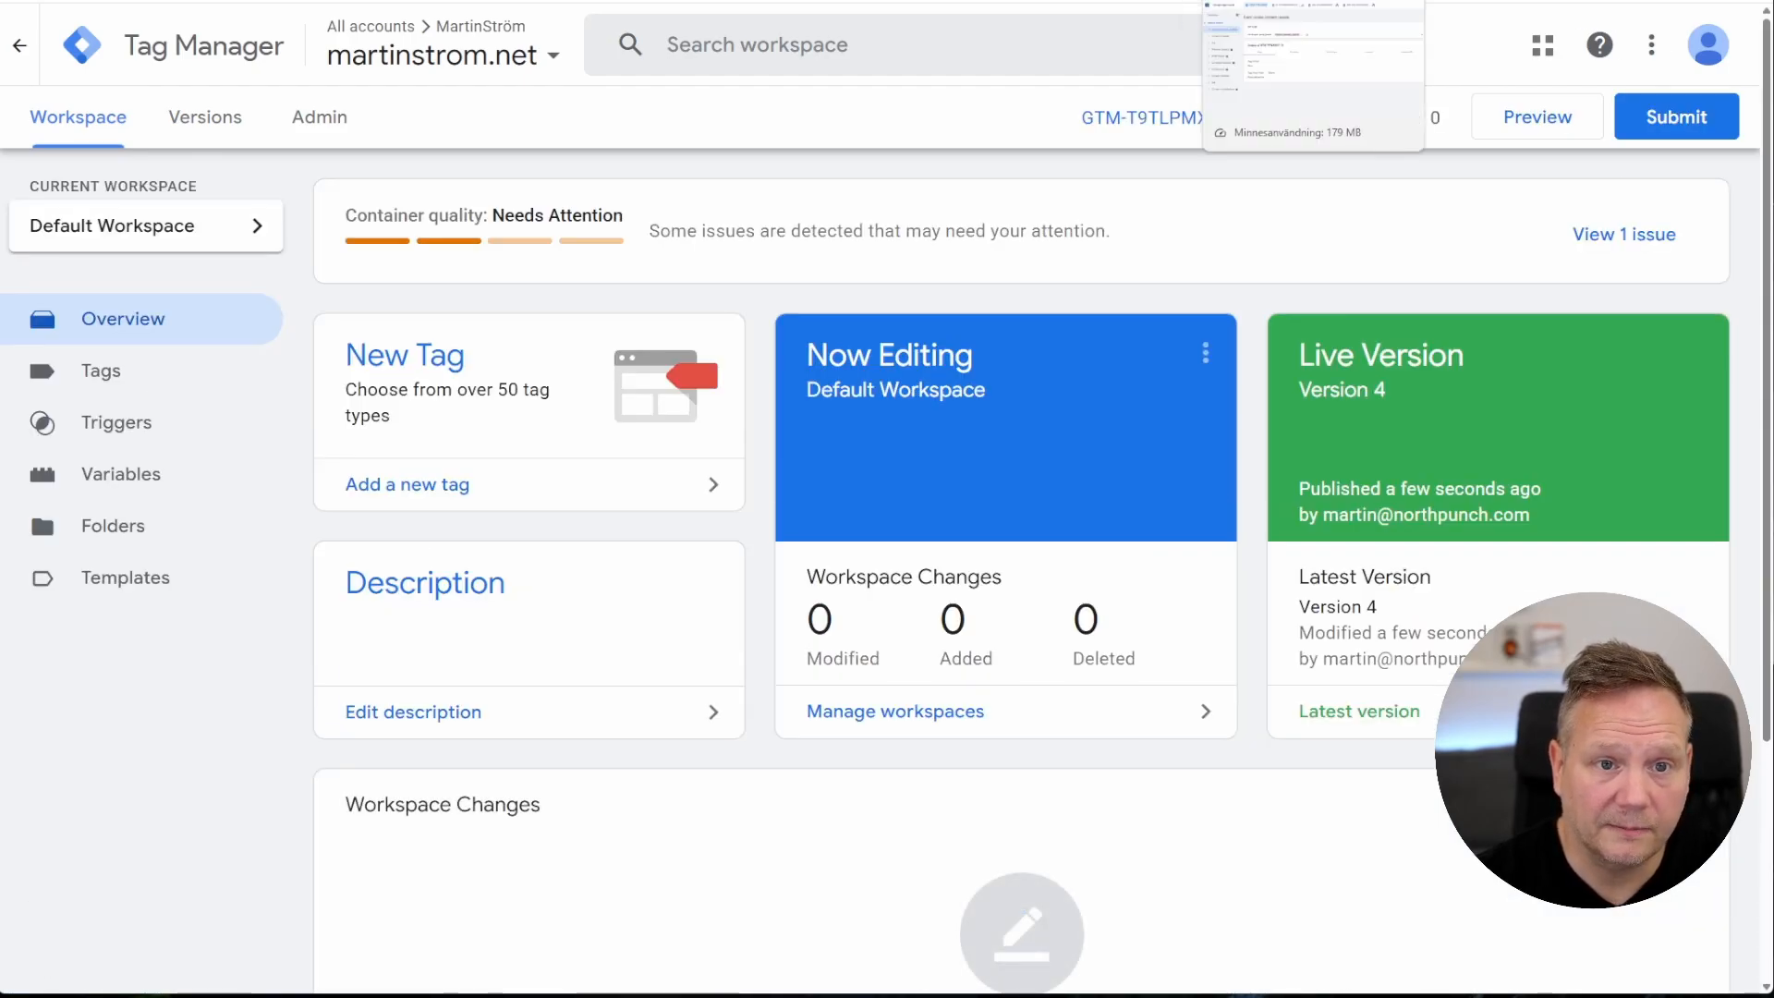
{"action": "left_click", "coordinate": [1294, 1]}
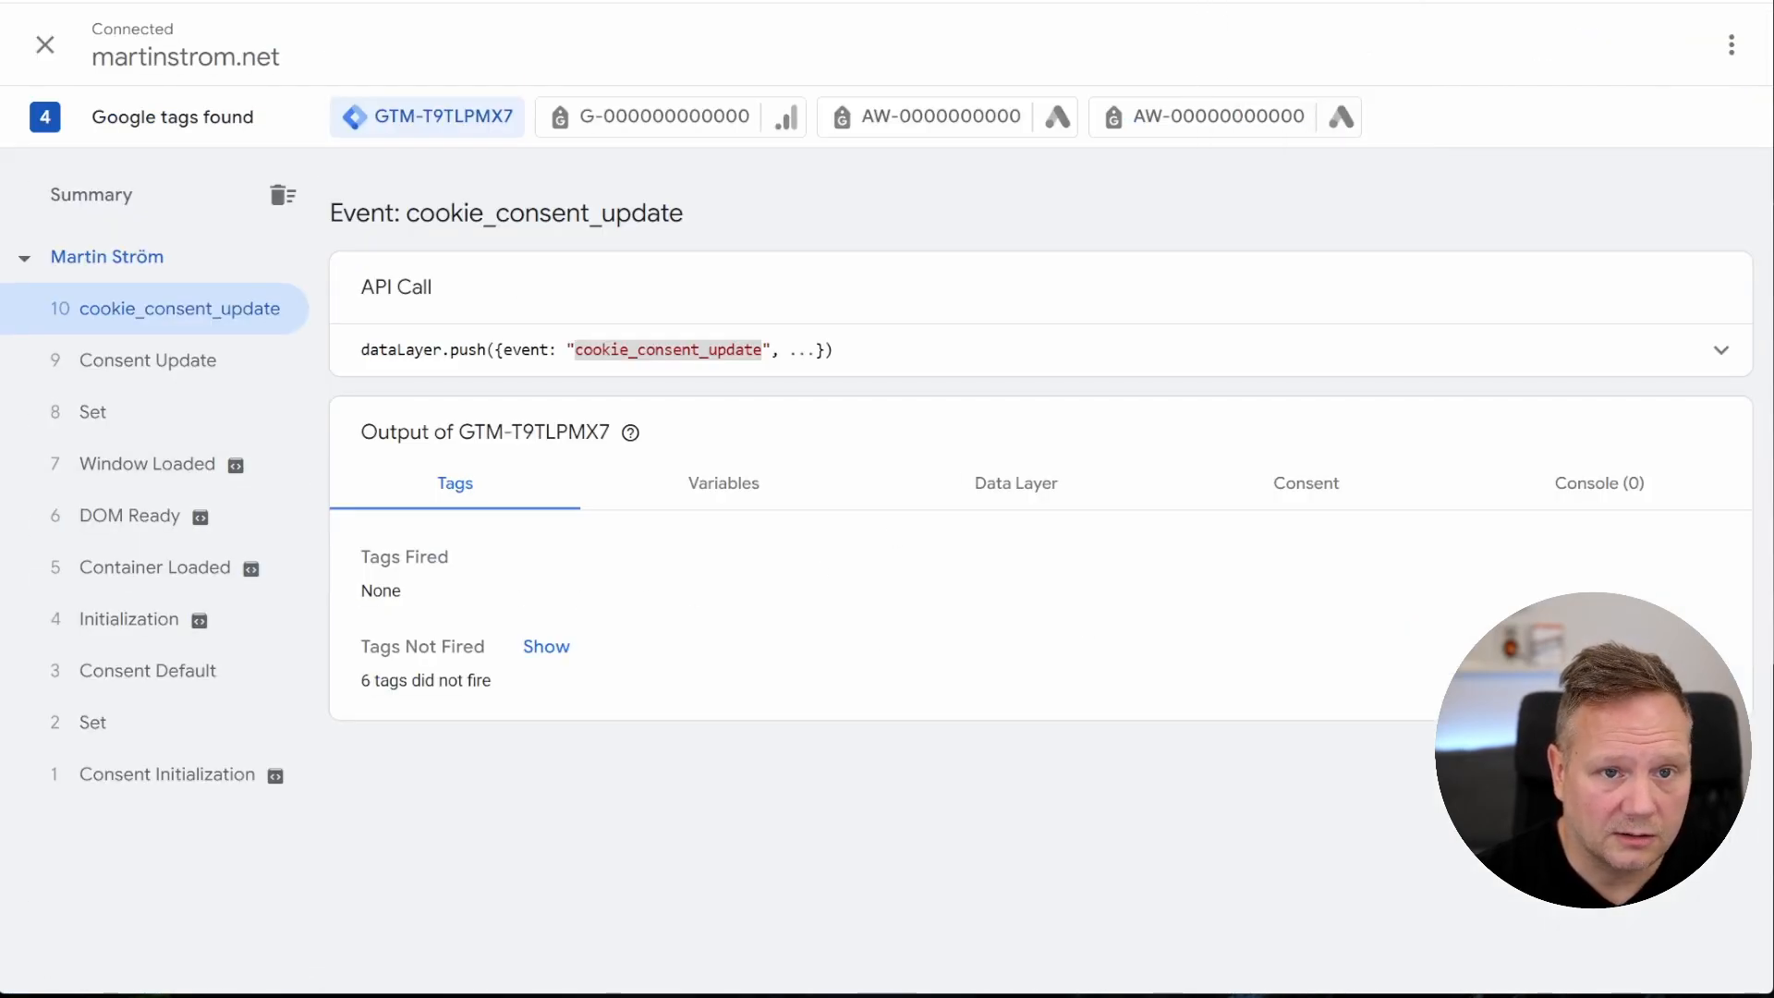
{"action": "key", "text": "ctrl+w"}
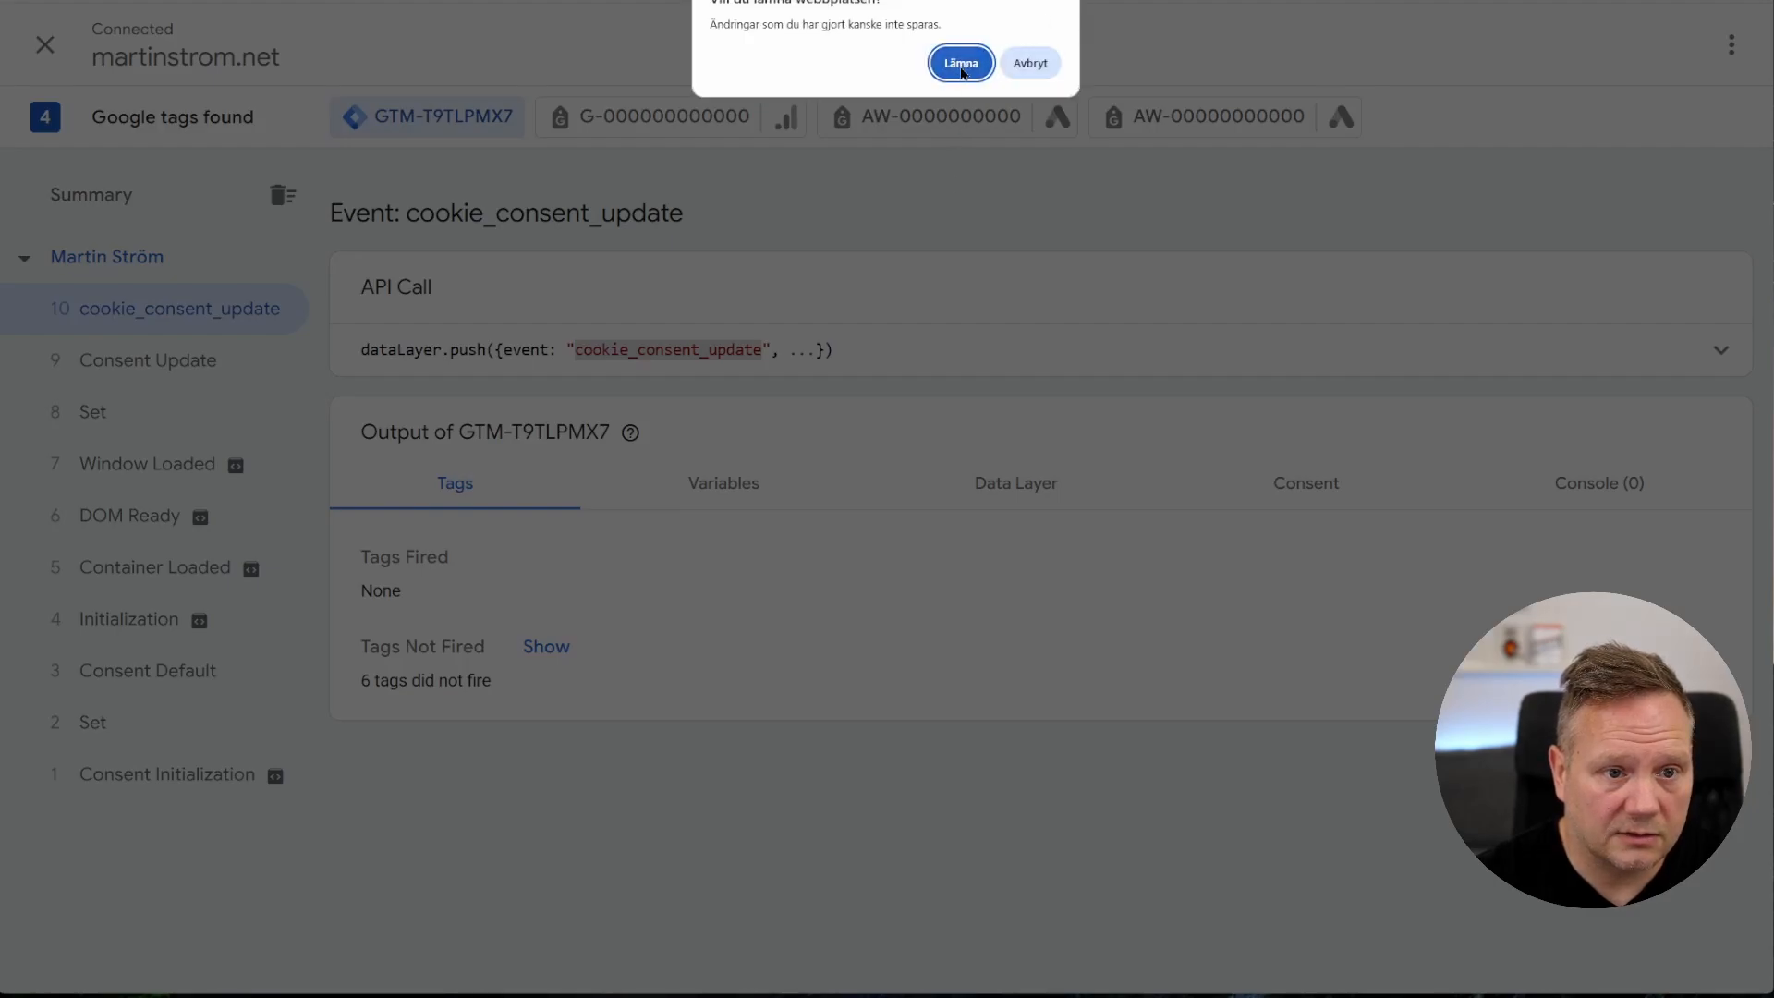
{"action": "left_click", "coordinate": [961, 64]}
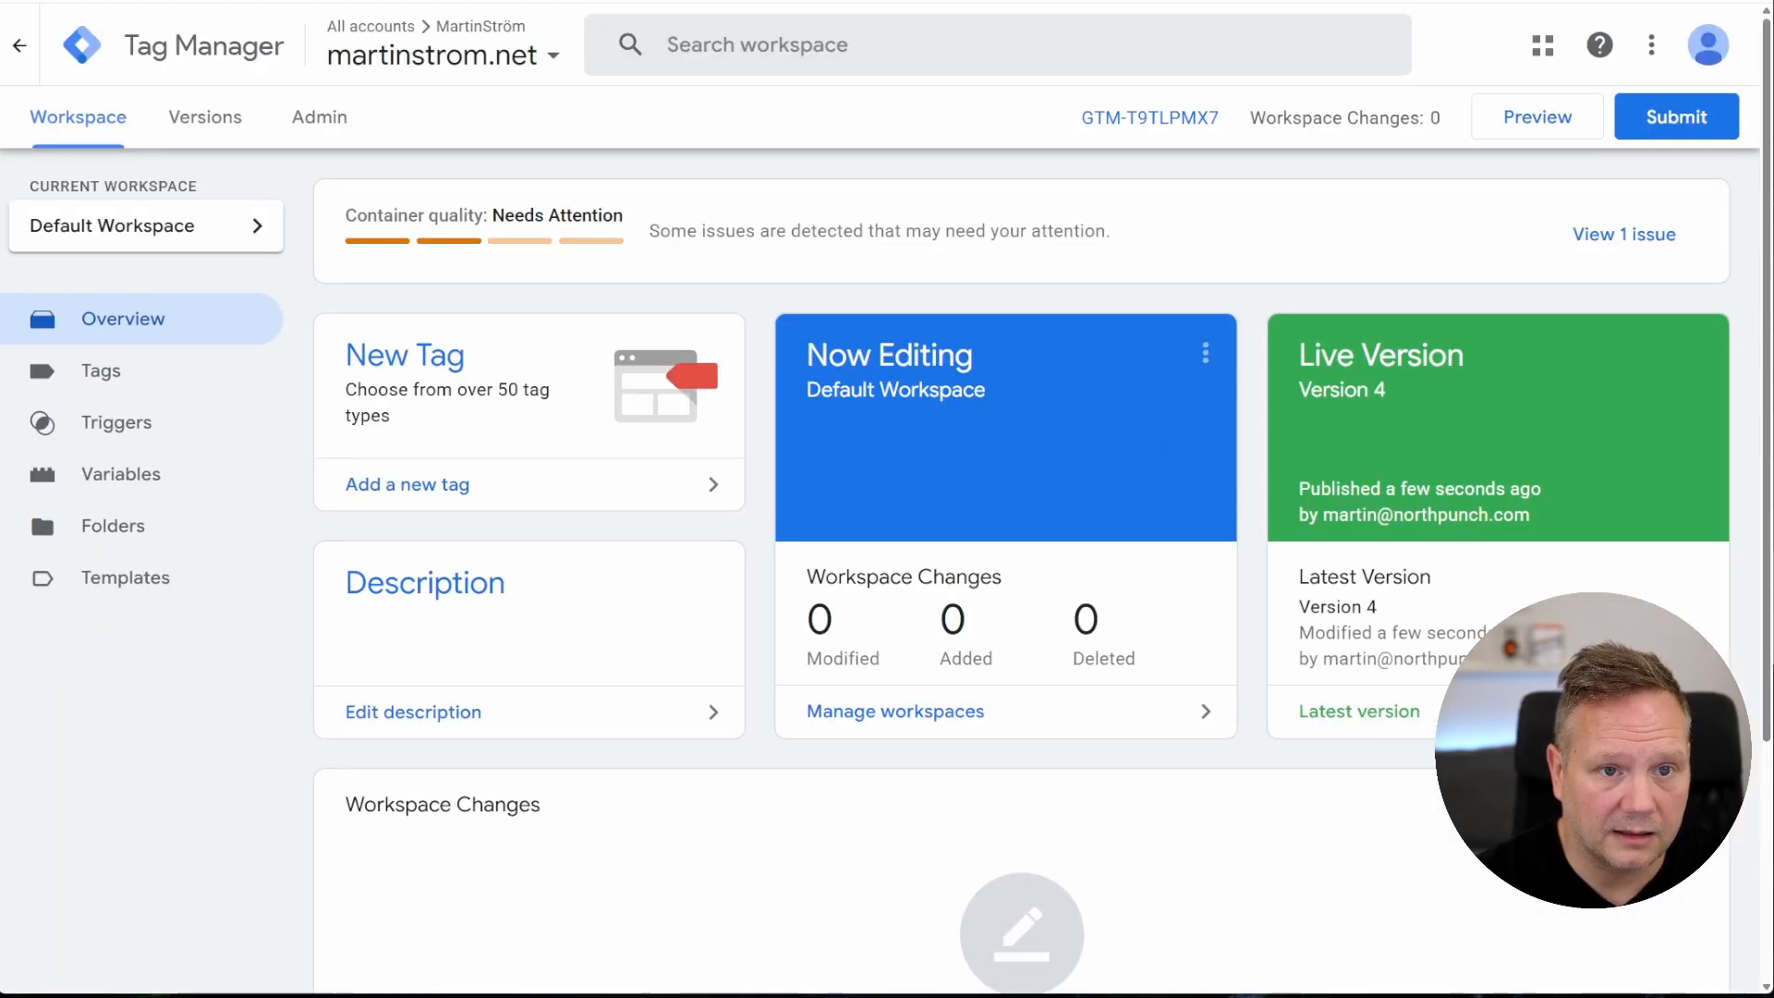
{"action": "left_click", "coordinate": [1525, 129]}
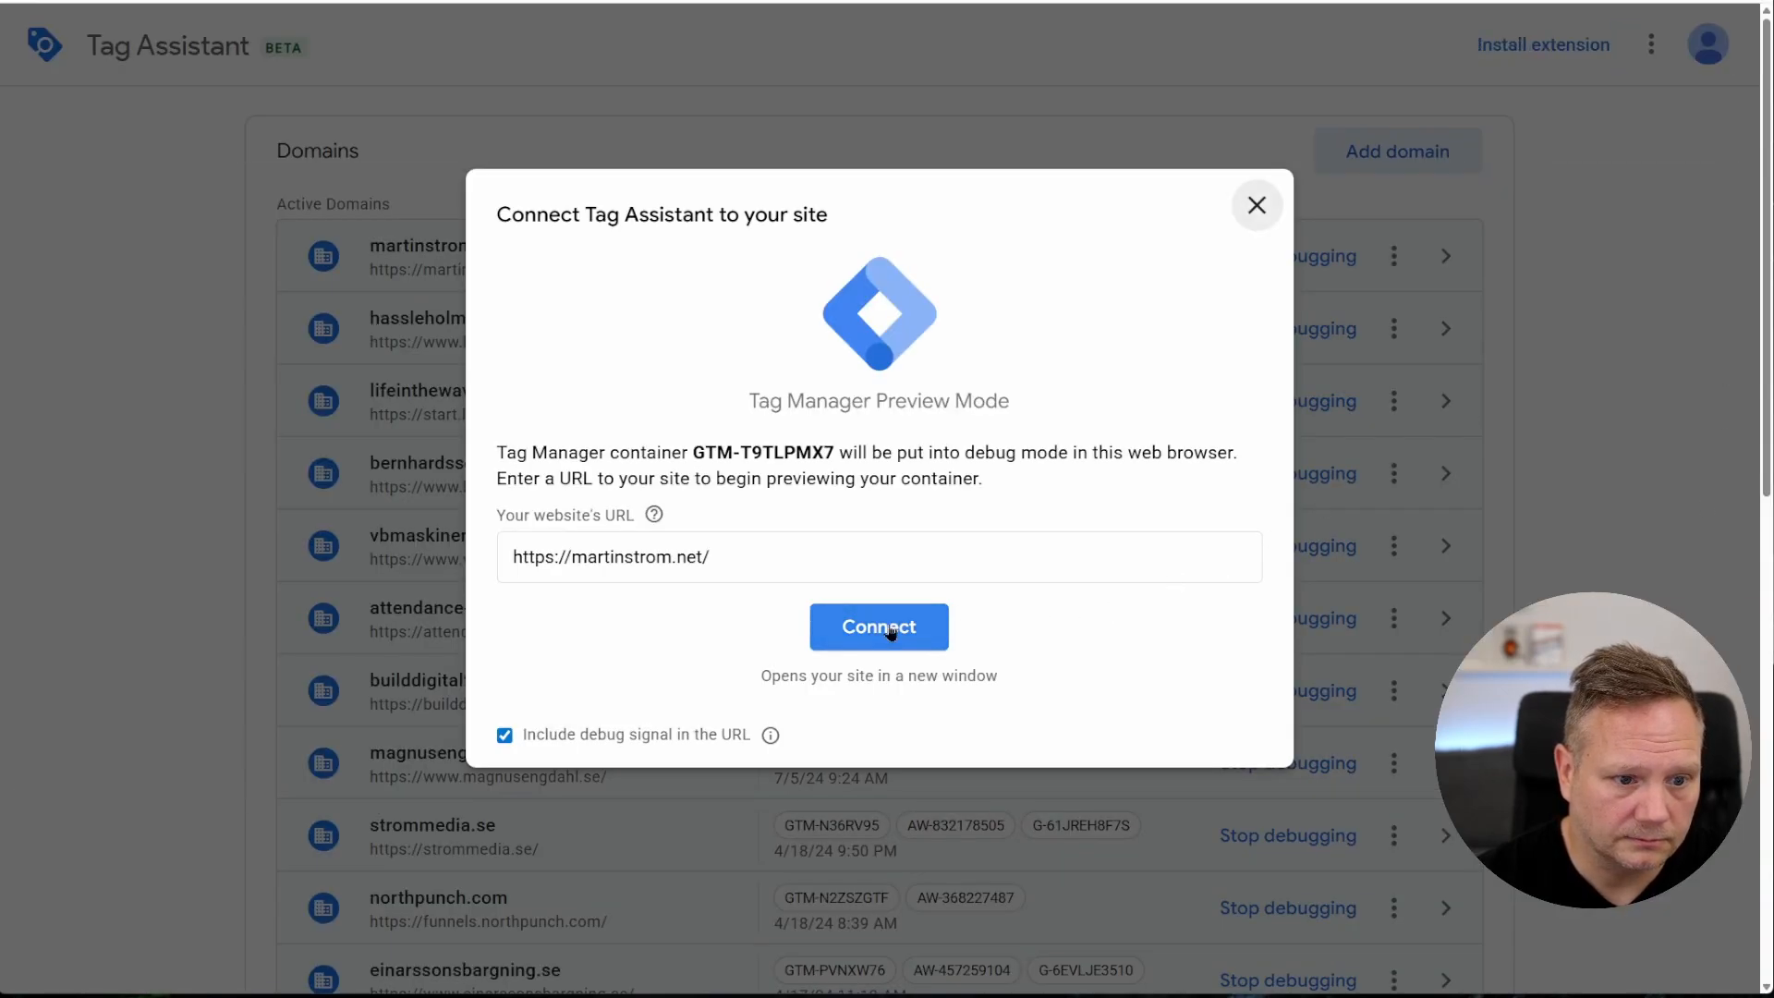
{"action": "left_click", "coordinate": [890, 630]}
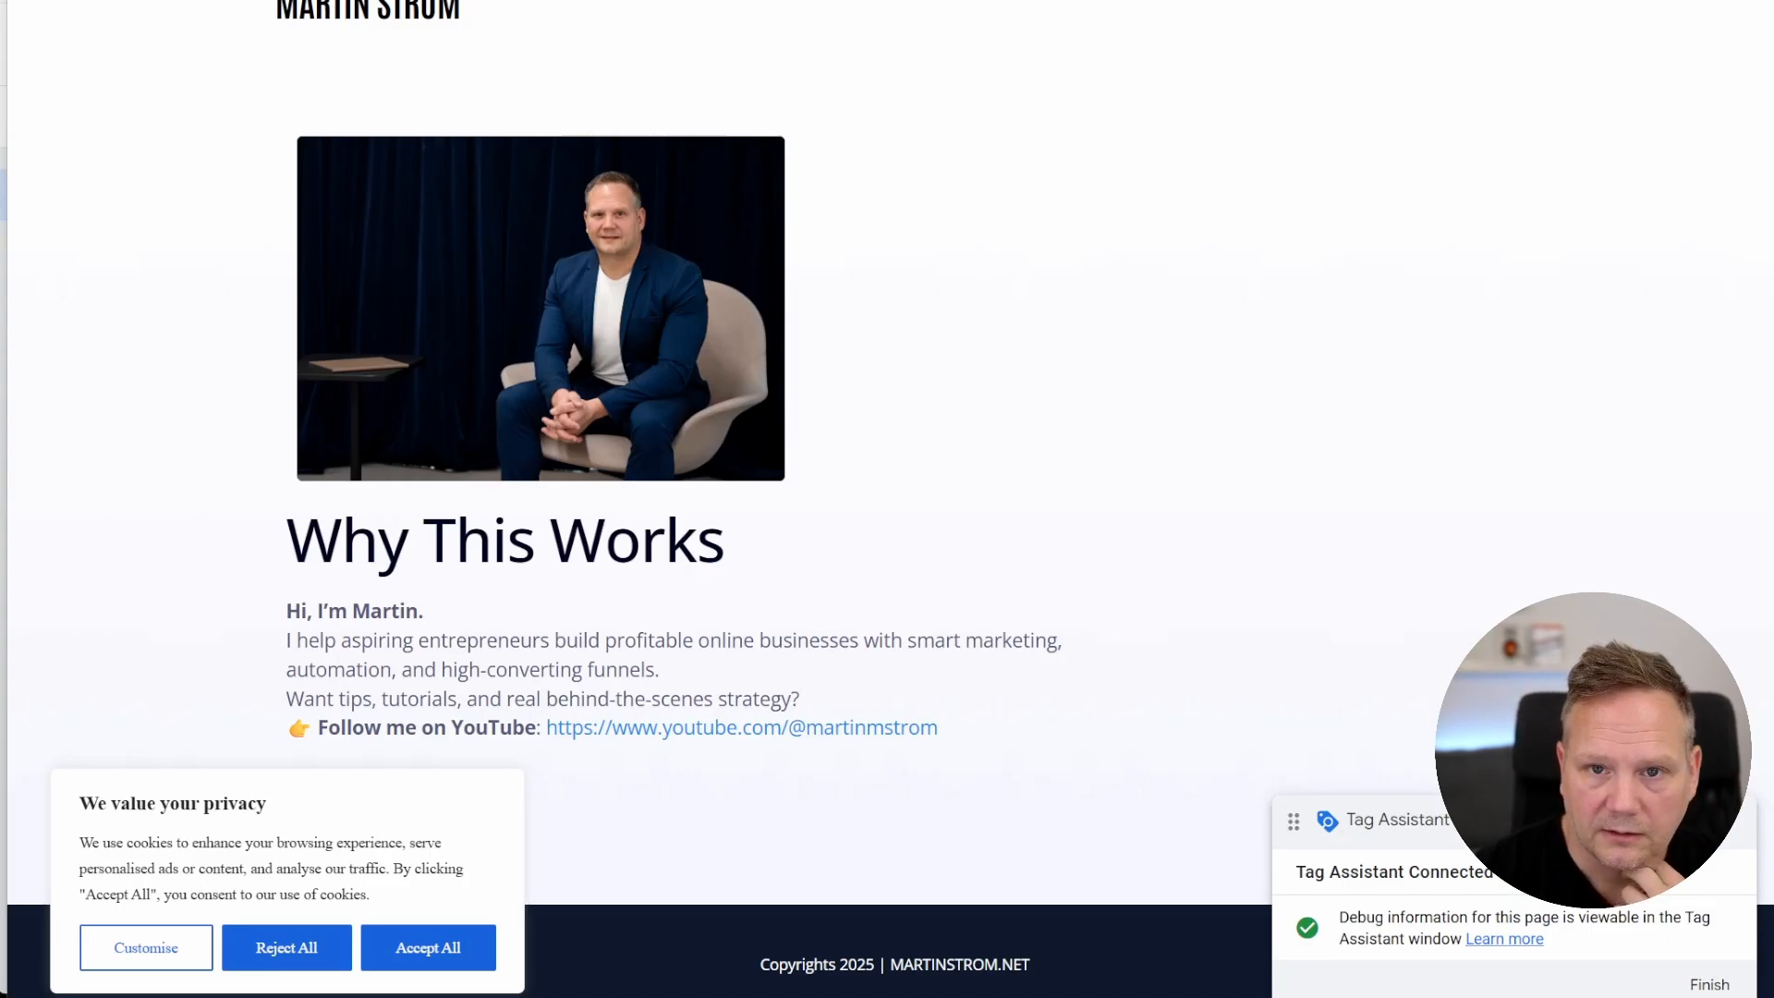
{"action": "key", "text": "alt+Tab"}
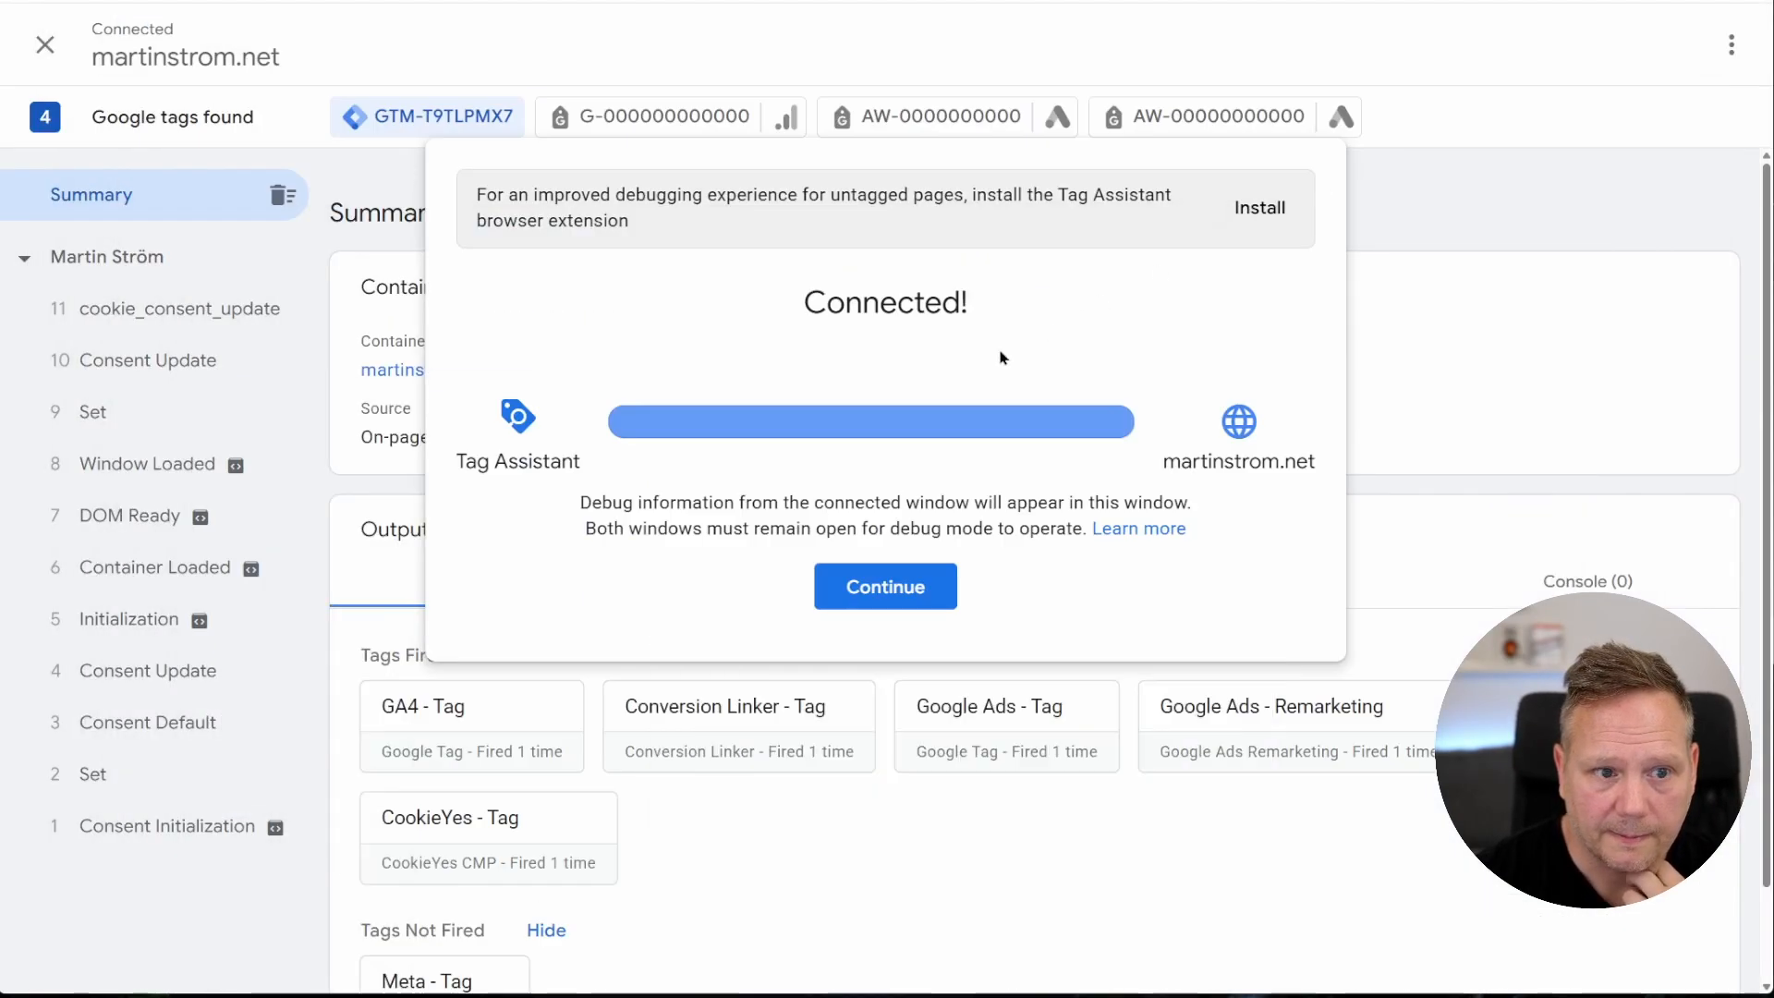
{"action": "left_click", "coordinate": [929, 586]}
Examine the previewed page's consent states, including security_storage, and its lists of fired and unfired tags
{"action": "left_click", "coordinate": [101, 257]}
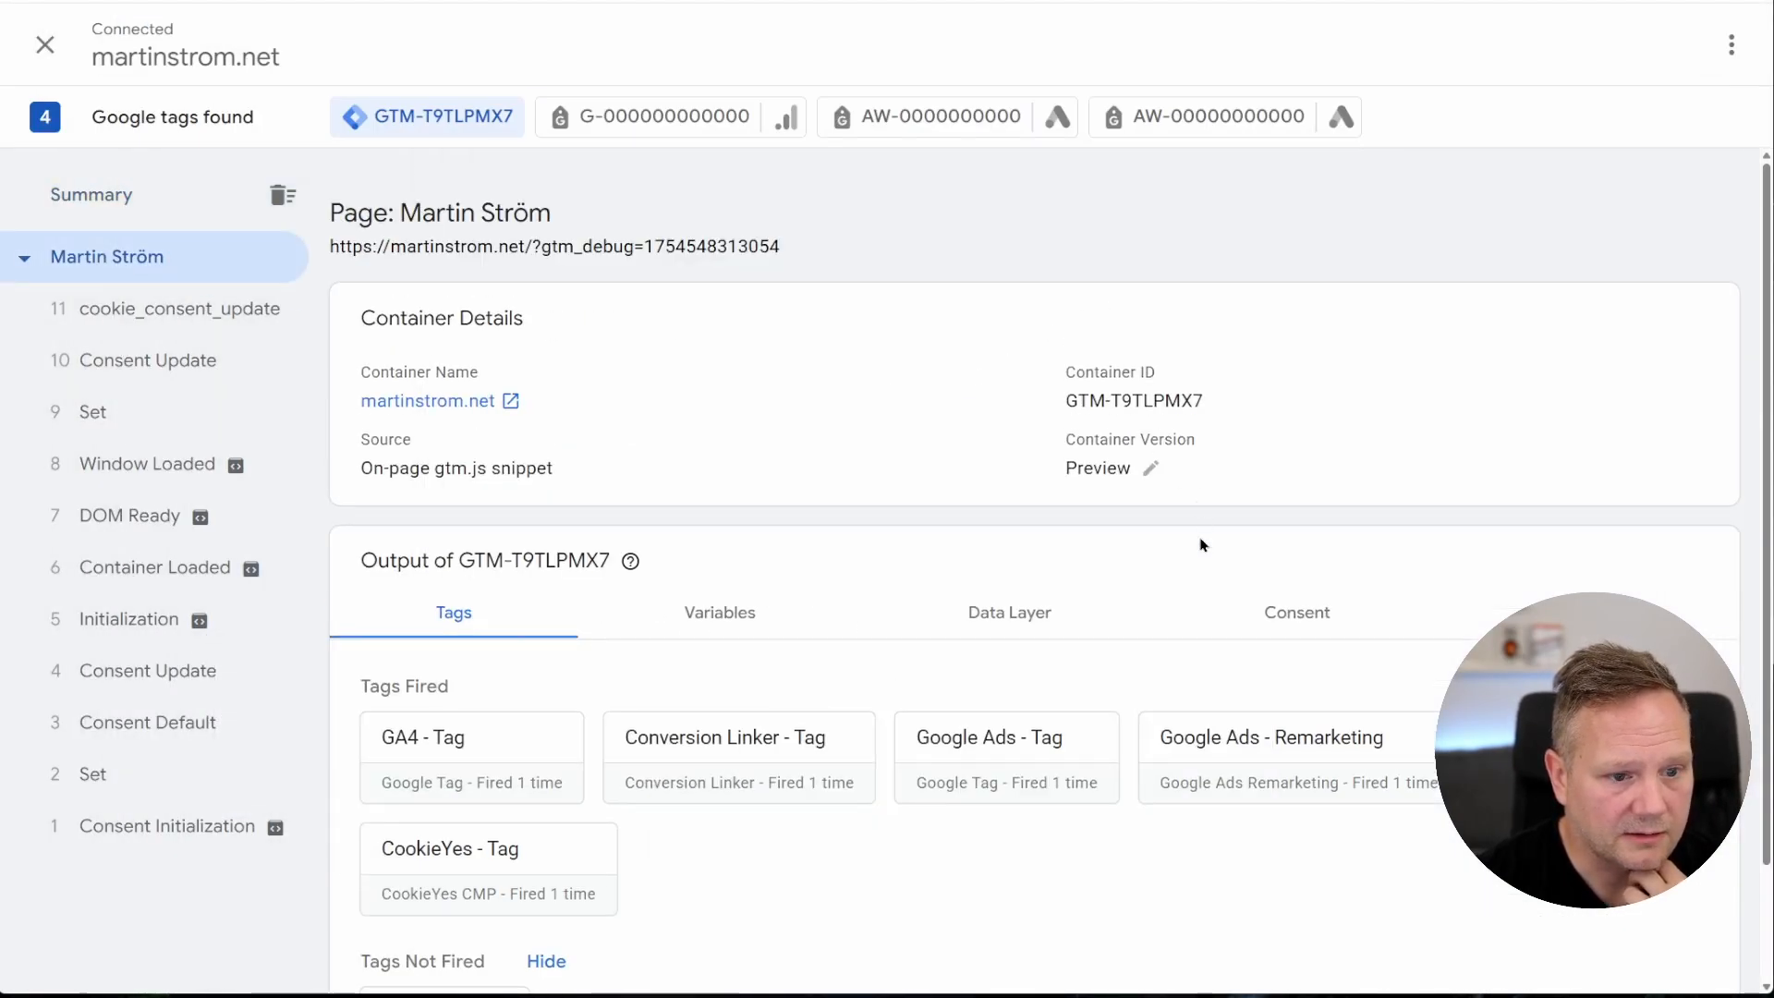
{"action": "scroll", "coordinate": [1109, 554], "scroll_direction": "down", "scroll_amount": 1}
{"action": "left_click", "coordinate": [1313, 476]}
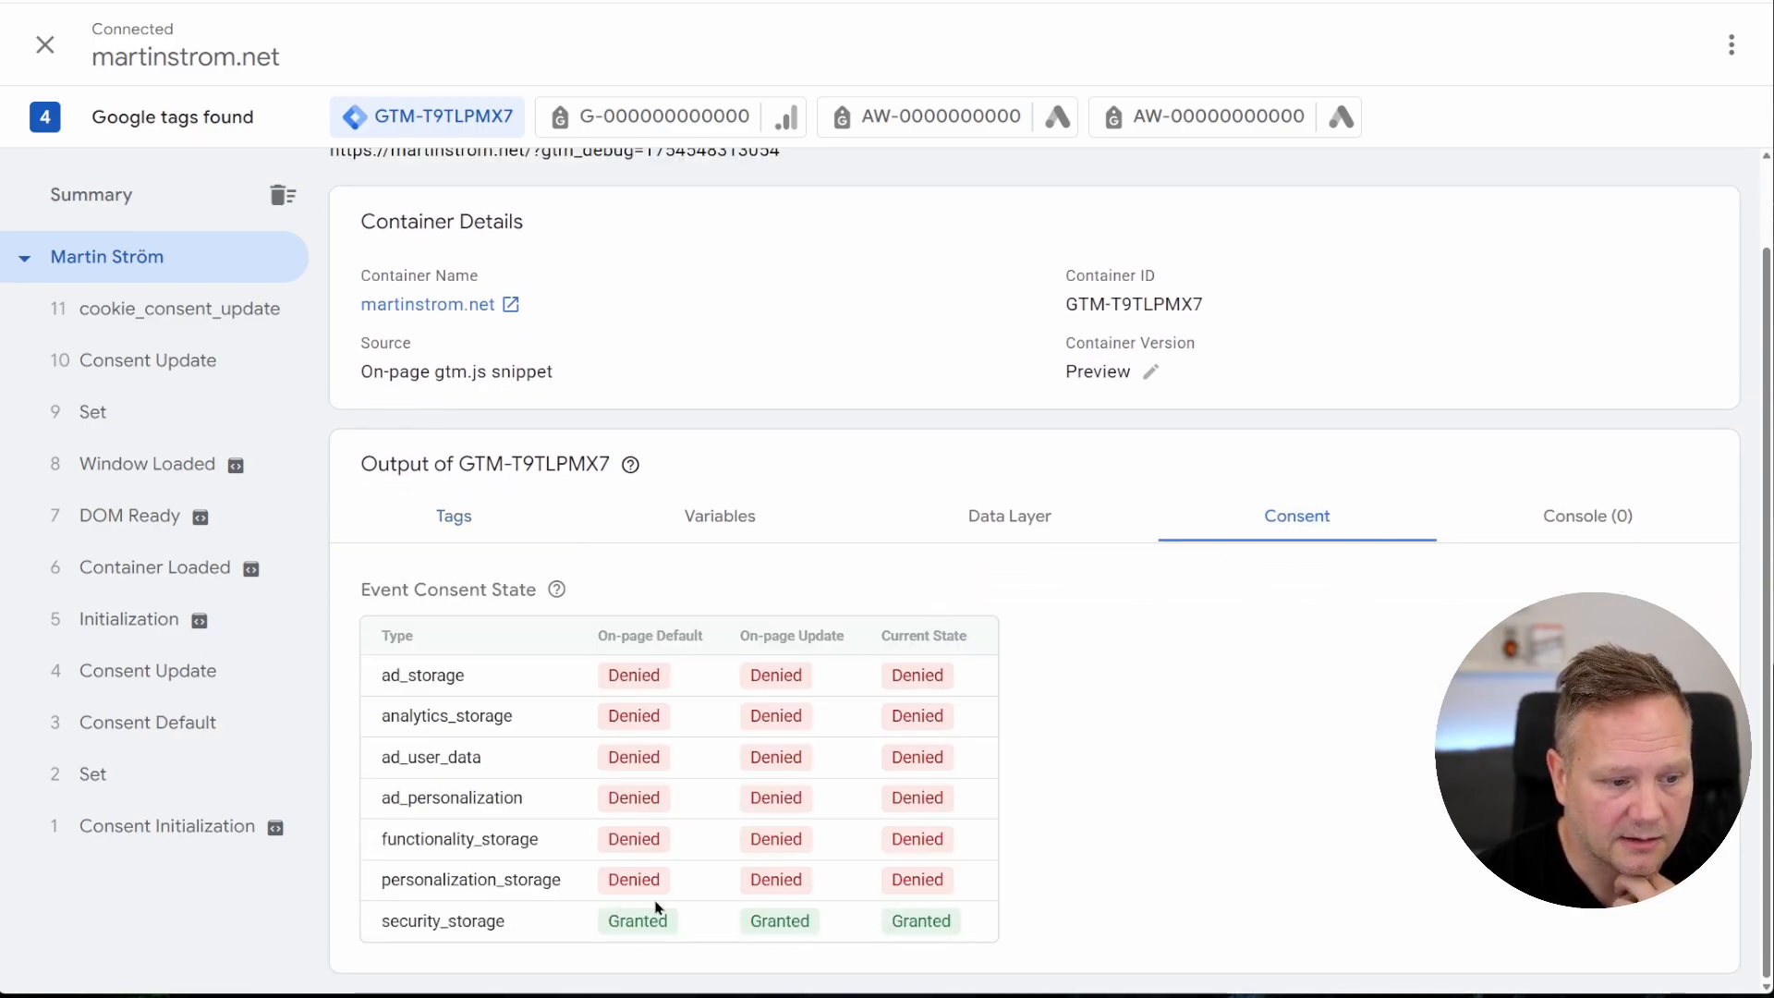
{"action": "left_click_drag", "start_coordinate": [379, 924], "coordinate": [539, 938]}
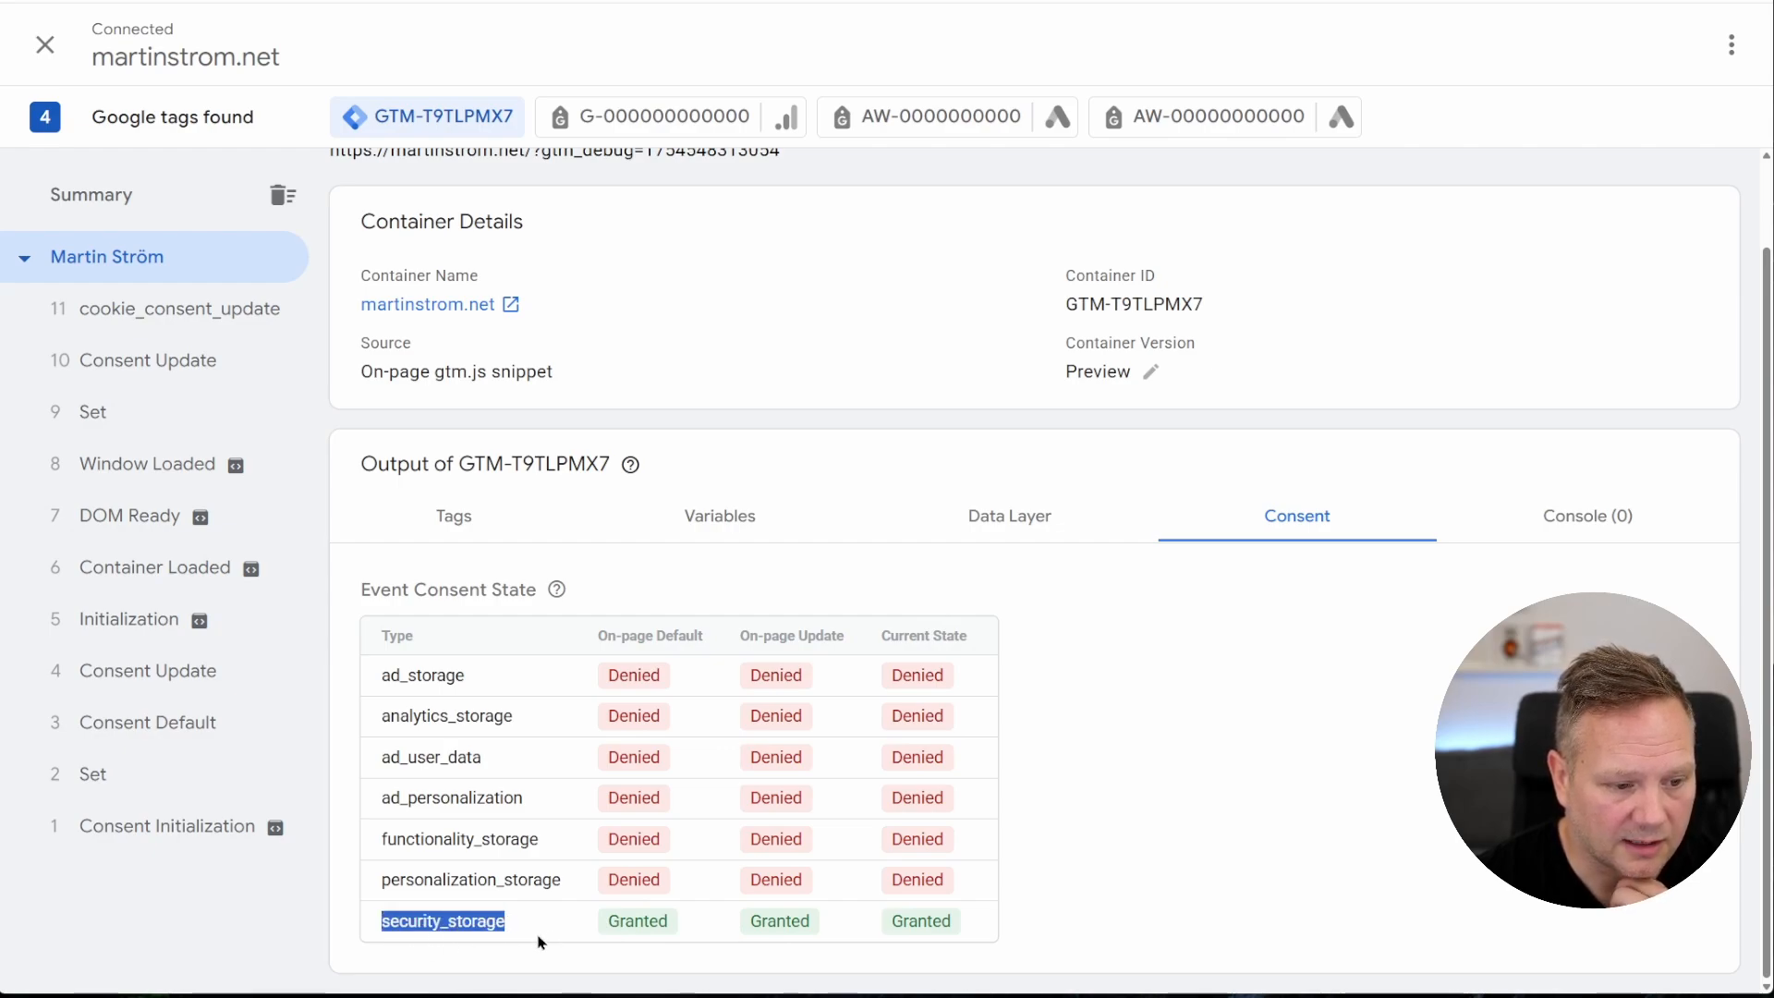
{"action": "left_click", "coordinate": [1079, 813]}
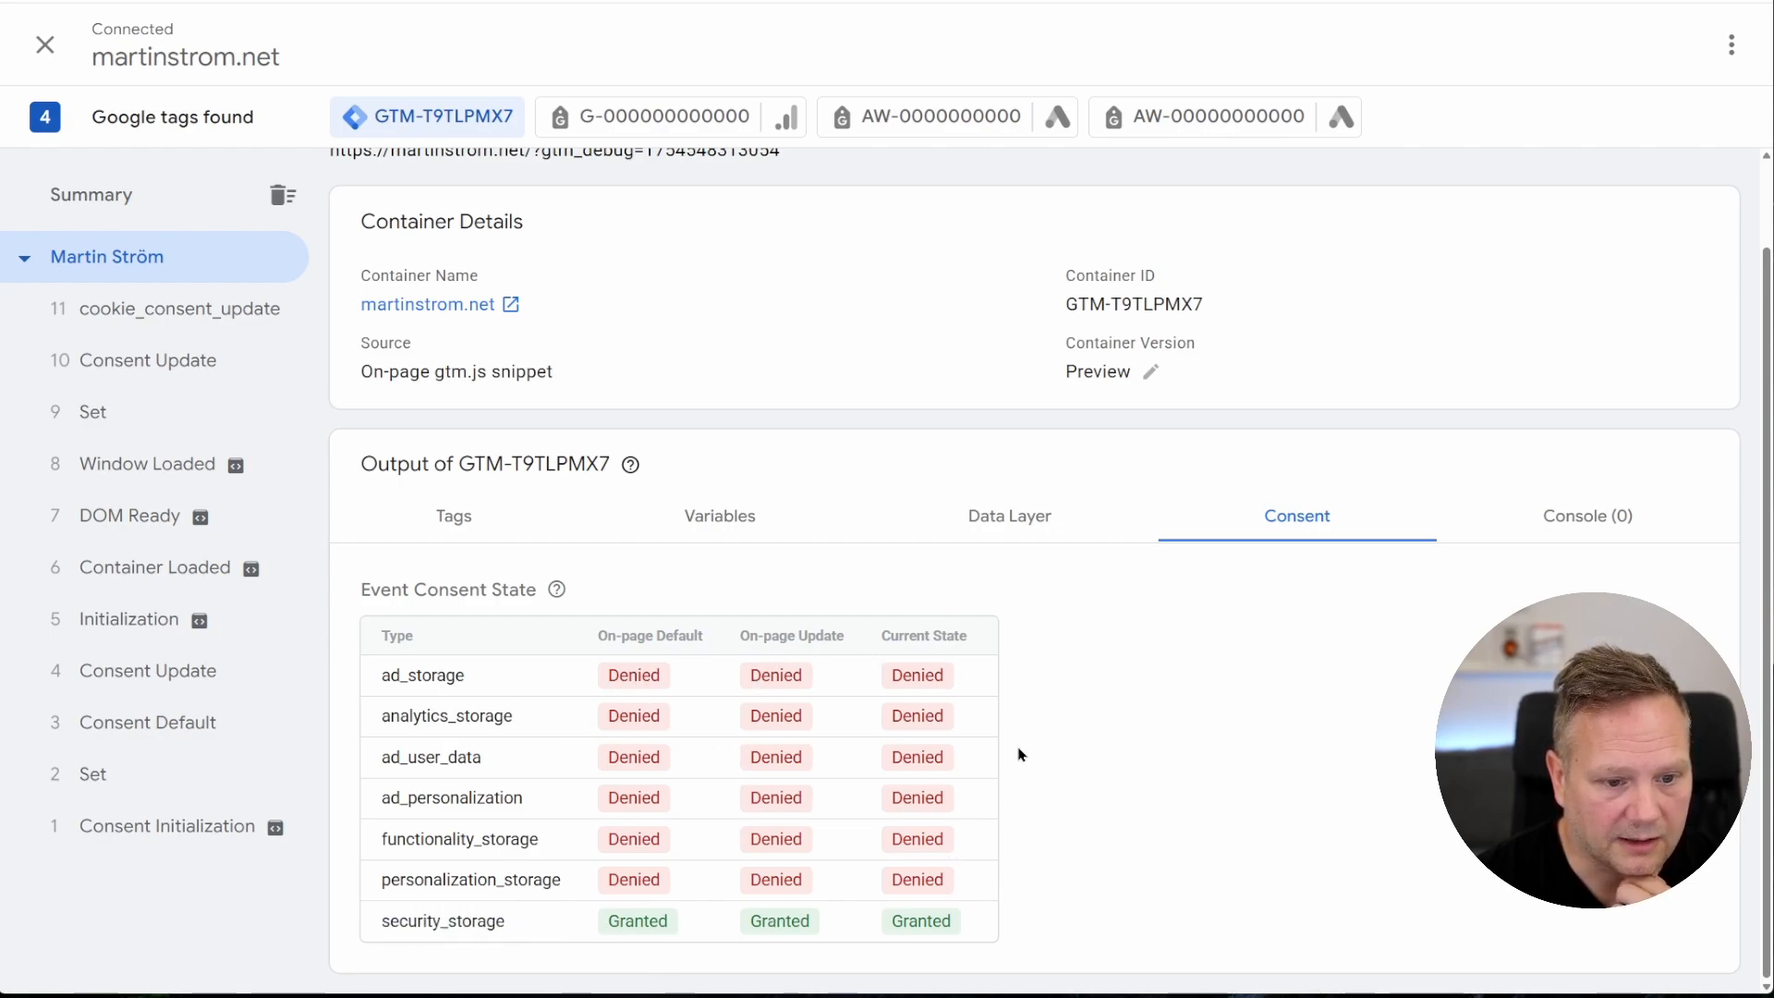
{"action": "scroll", "coordinate": [1256, 820], "scroll_direction": "up", "scroll_amount": 1}
{"action": "scroll", "coordinate": [1256, 820], "scroll_direction": "down", "scroll_amount": 1}
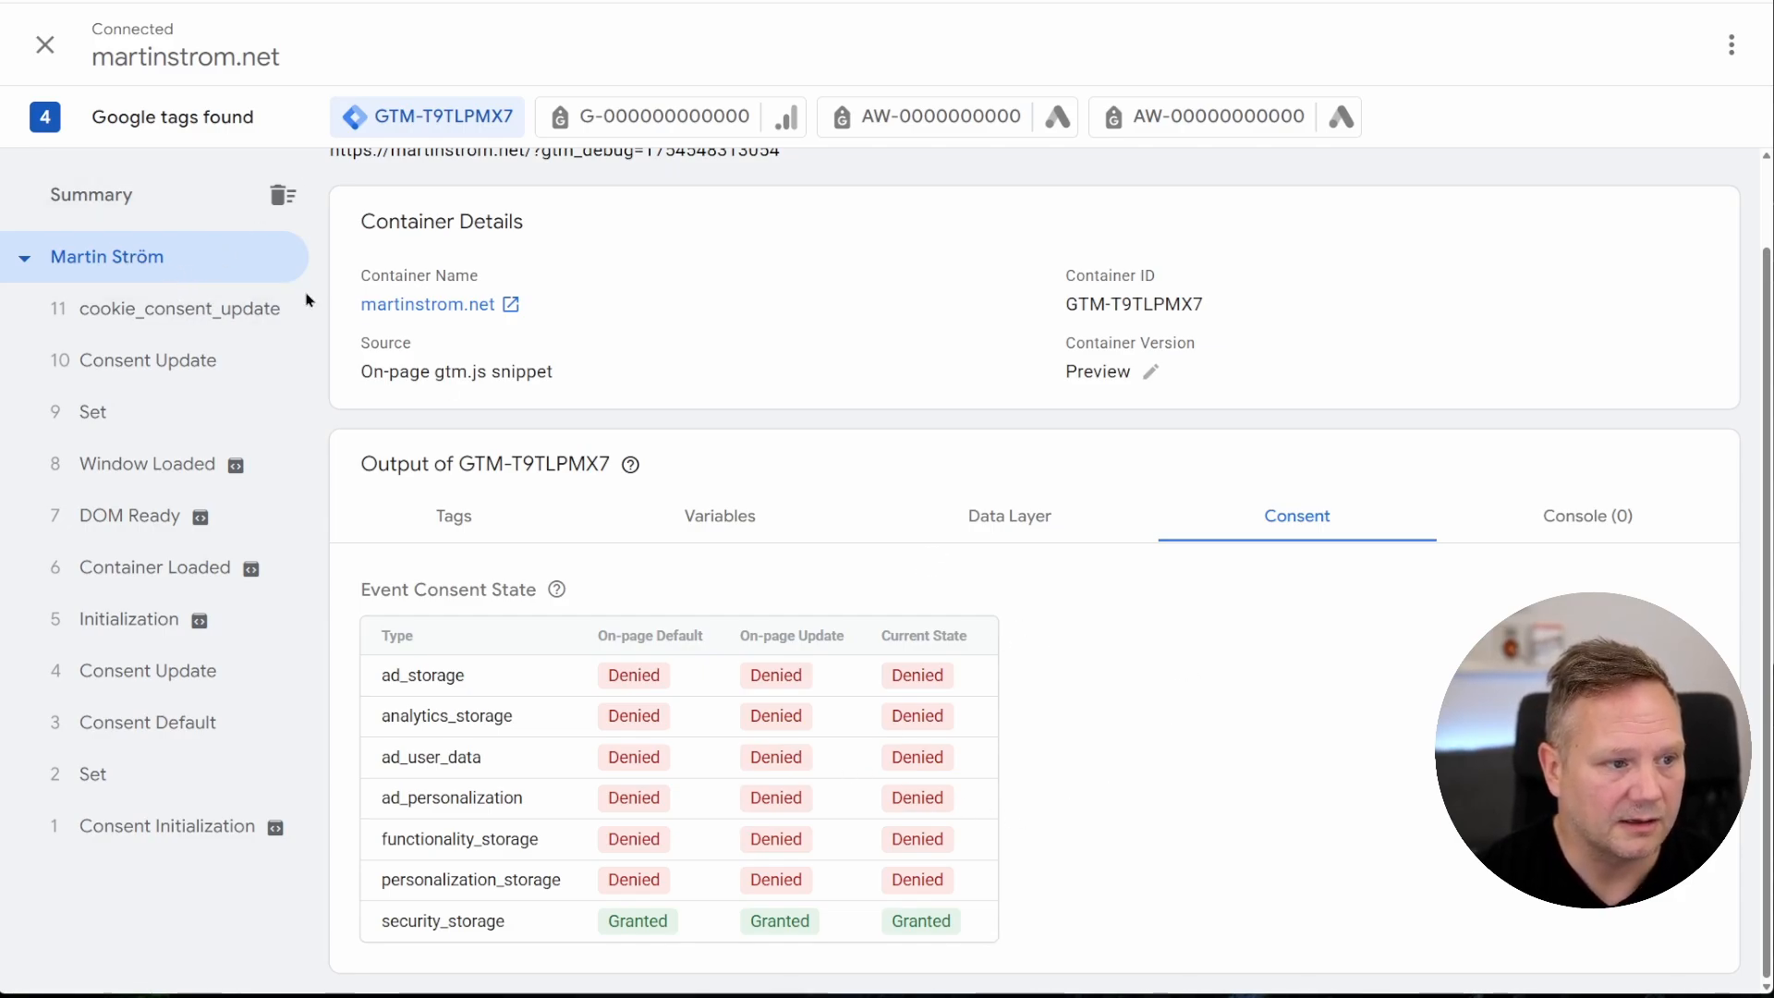
{"action": "left_click", "coordinate": [462, 519]}
{"action": "scroll", "coordinate": [571, 663], "scroll_direction": "down", "scroll_amount": 1}
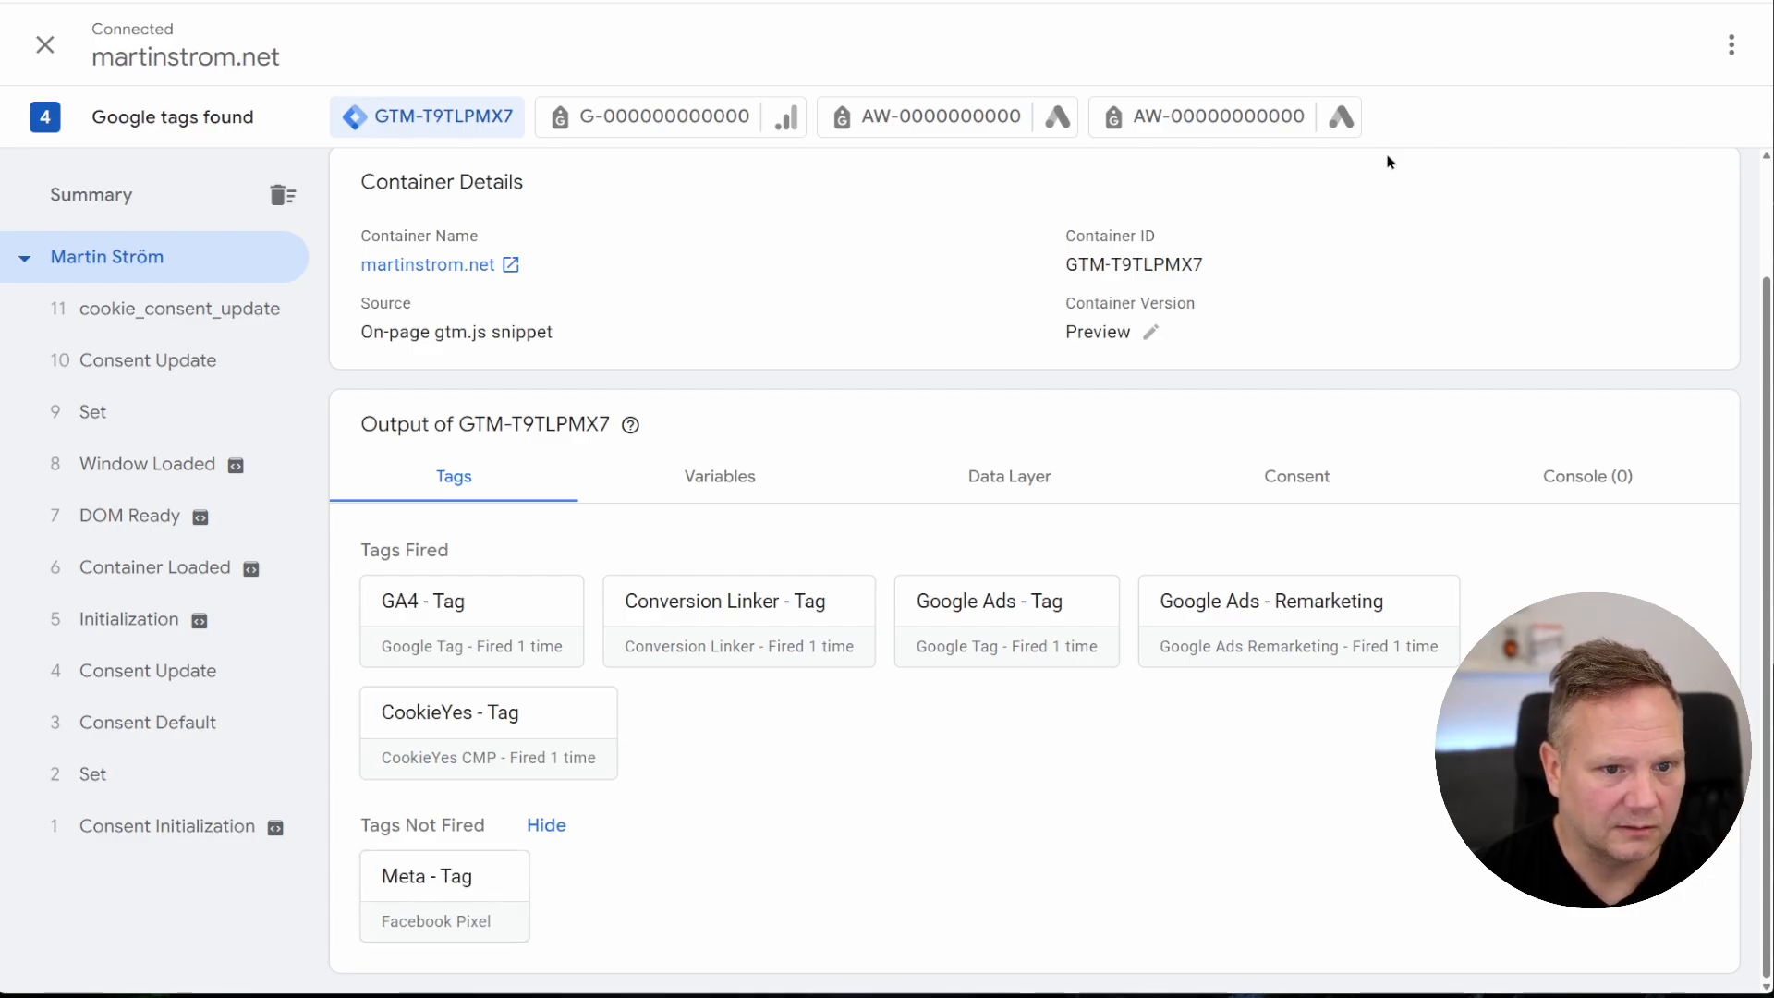
Switch to Tag Manager, open Meta - Tag to check its required additional consent in the Consent Settings, and close it
{"action": "left_click", "coordinate": [1201, 1]}
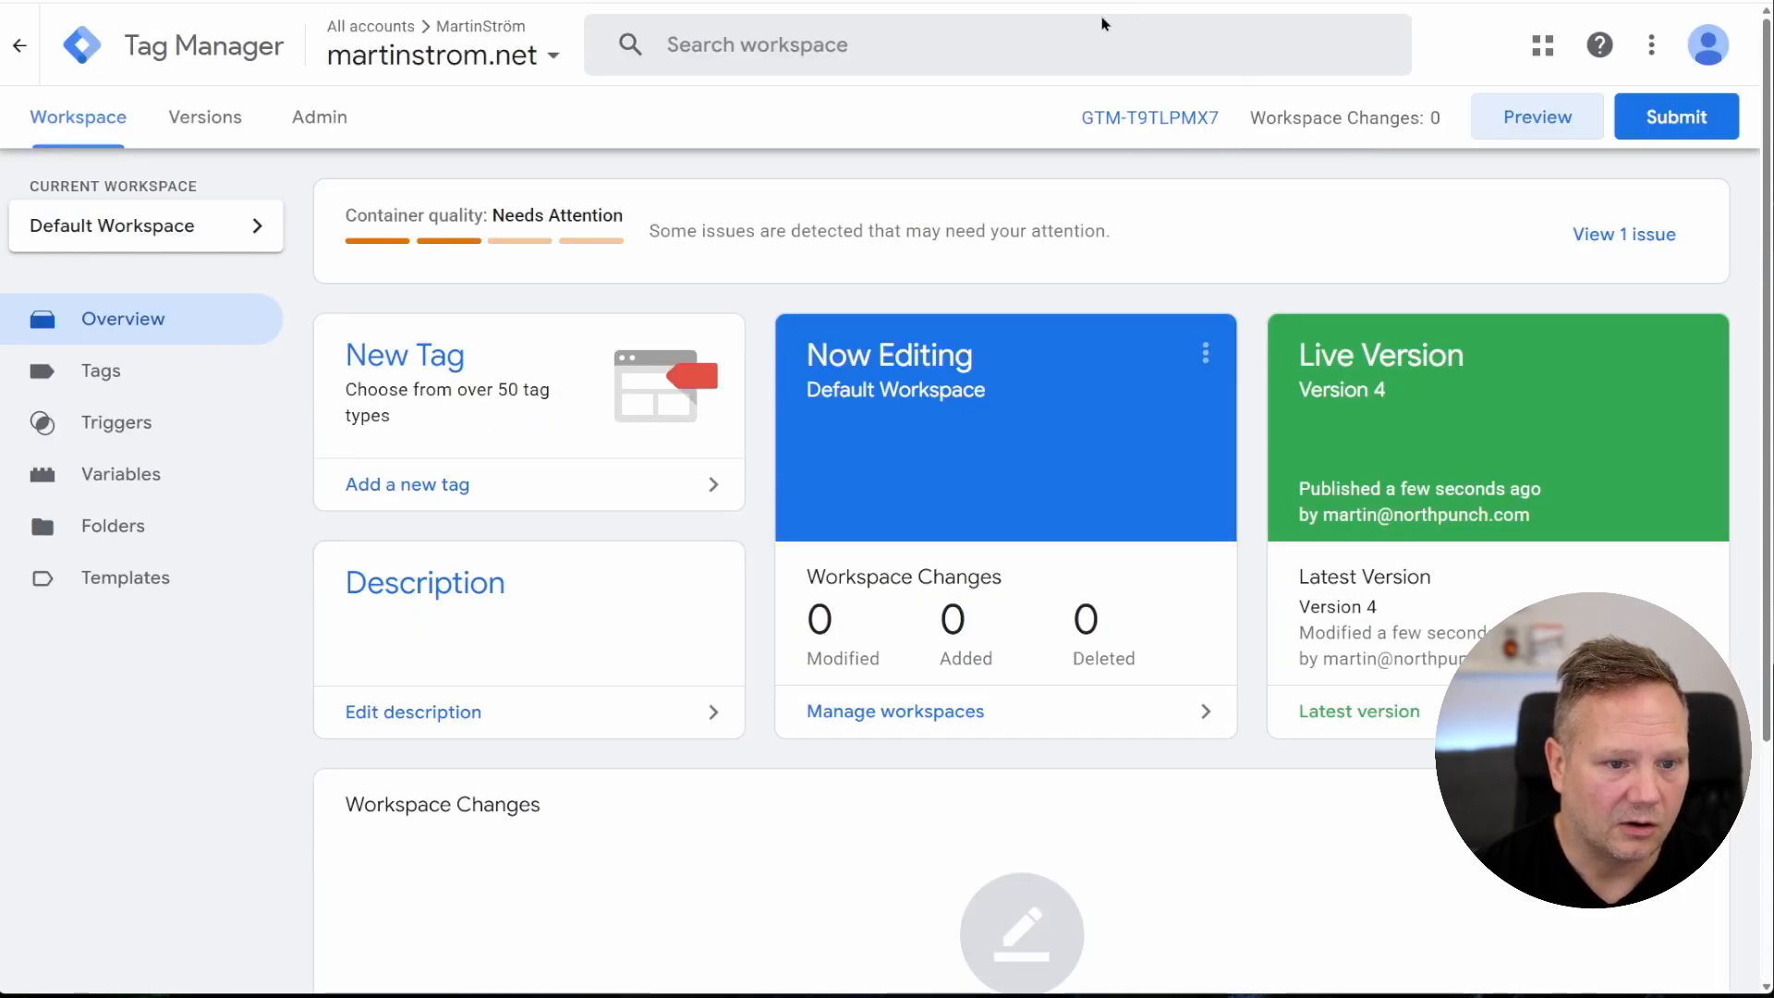
{"action": "left_click", "coordinate": [103, 373]}
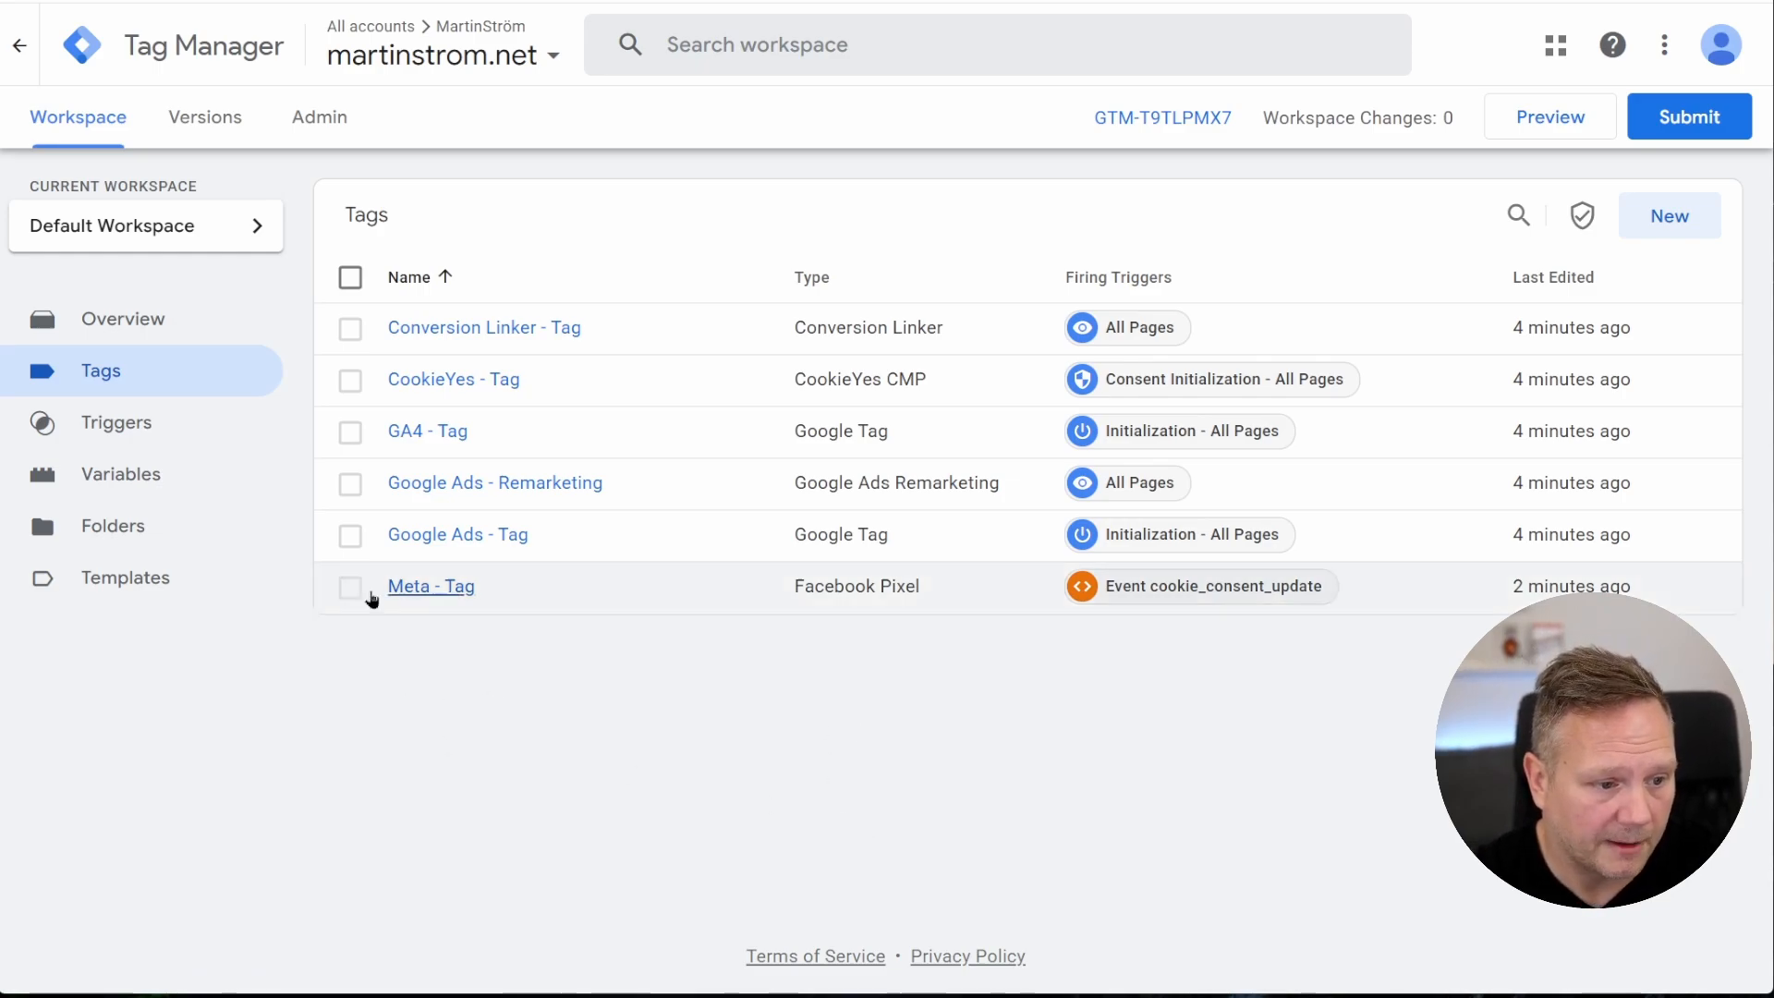
{"action": "left_click", "coordinate": [435, 590]}
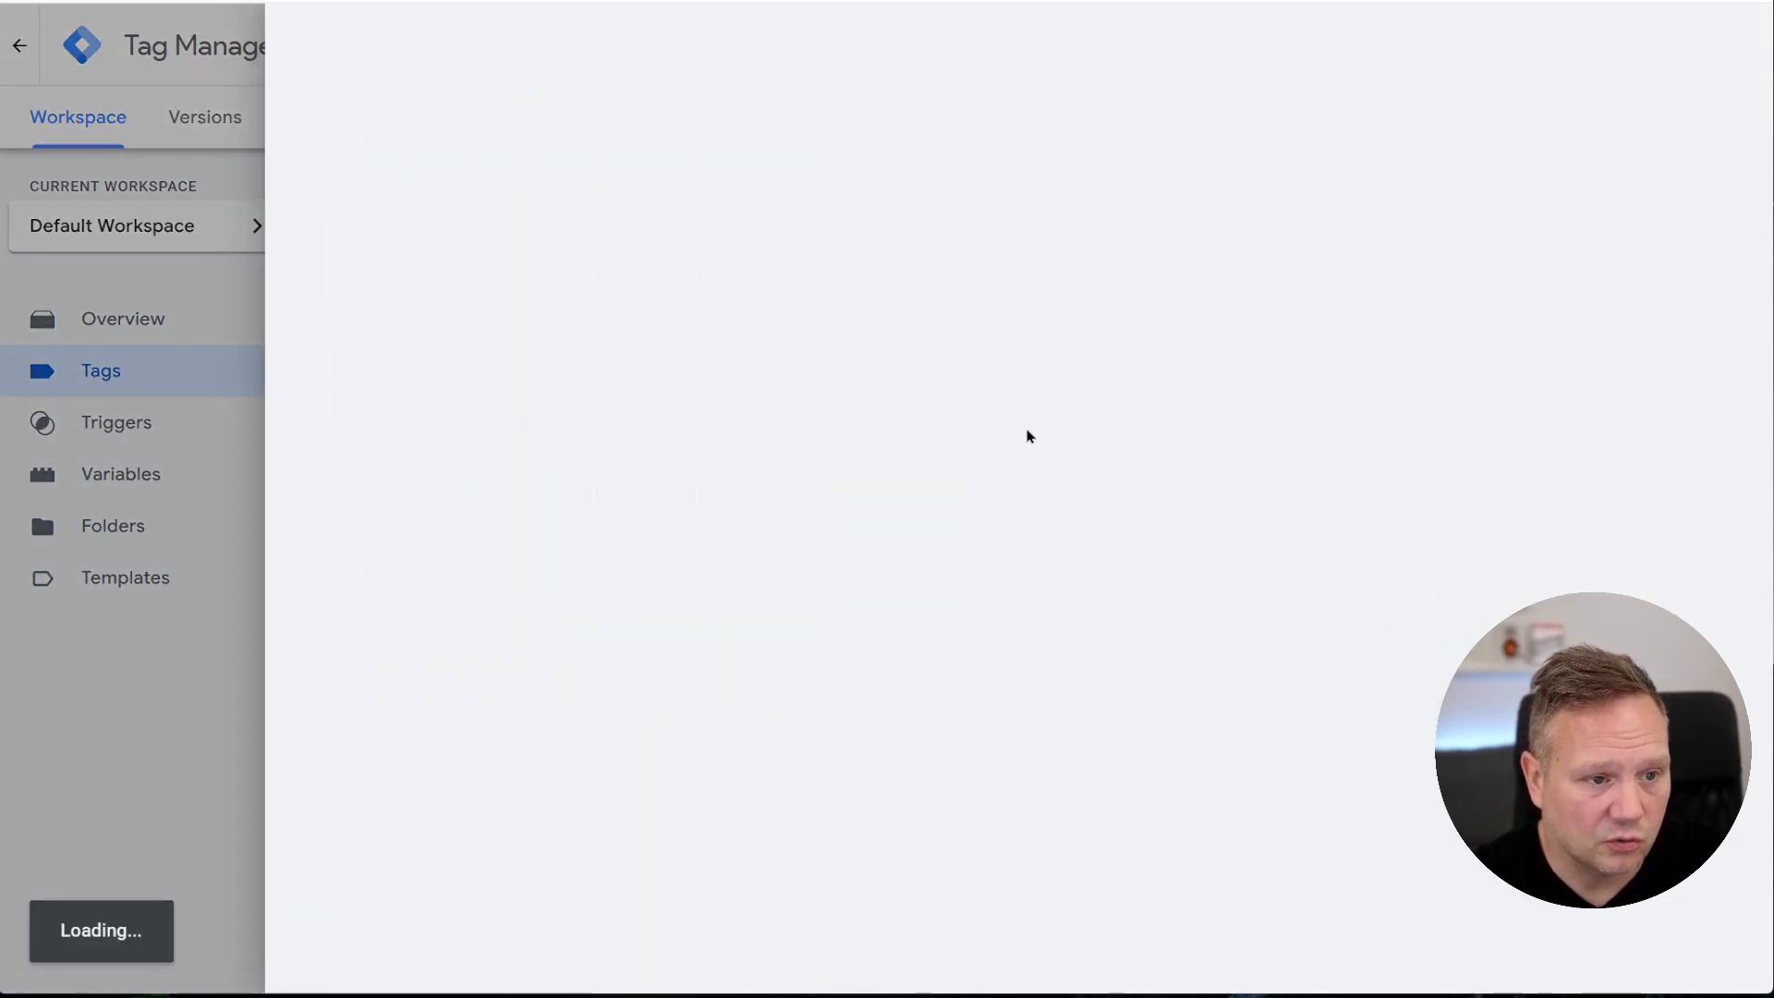
{"action": "scroll", "coordinate": [1029, 579], "scroll_direction": "down", "scroll_amount": 3}
{"action": "scroll", "coordinate": [1467, 415], "scroll_direction": "up", "scroll_amount": 2}
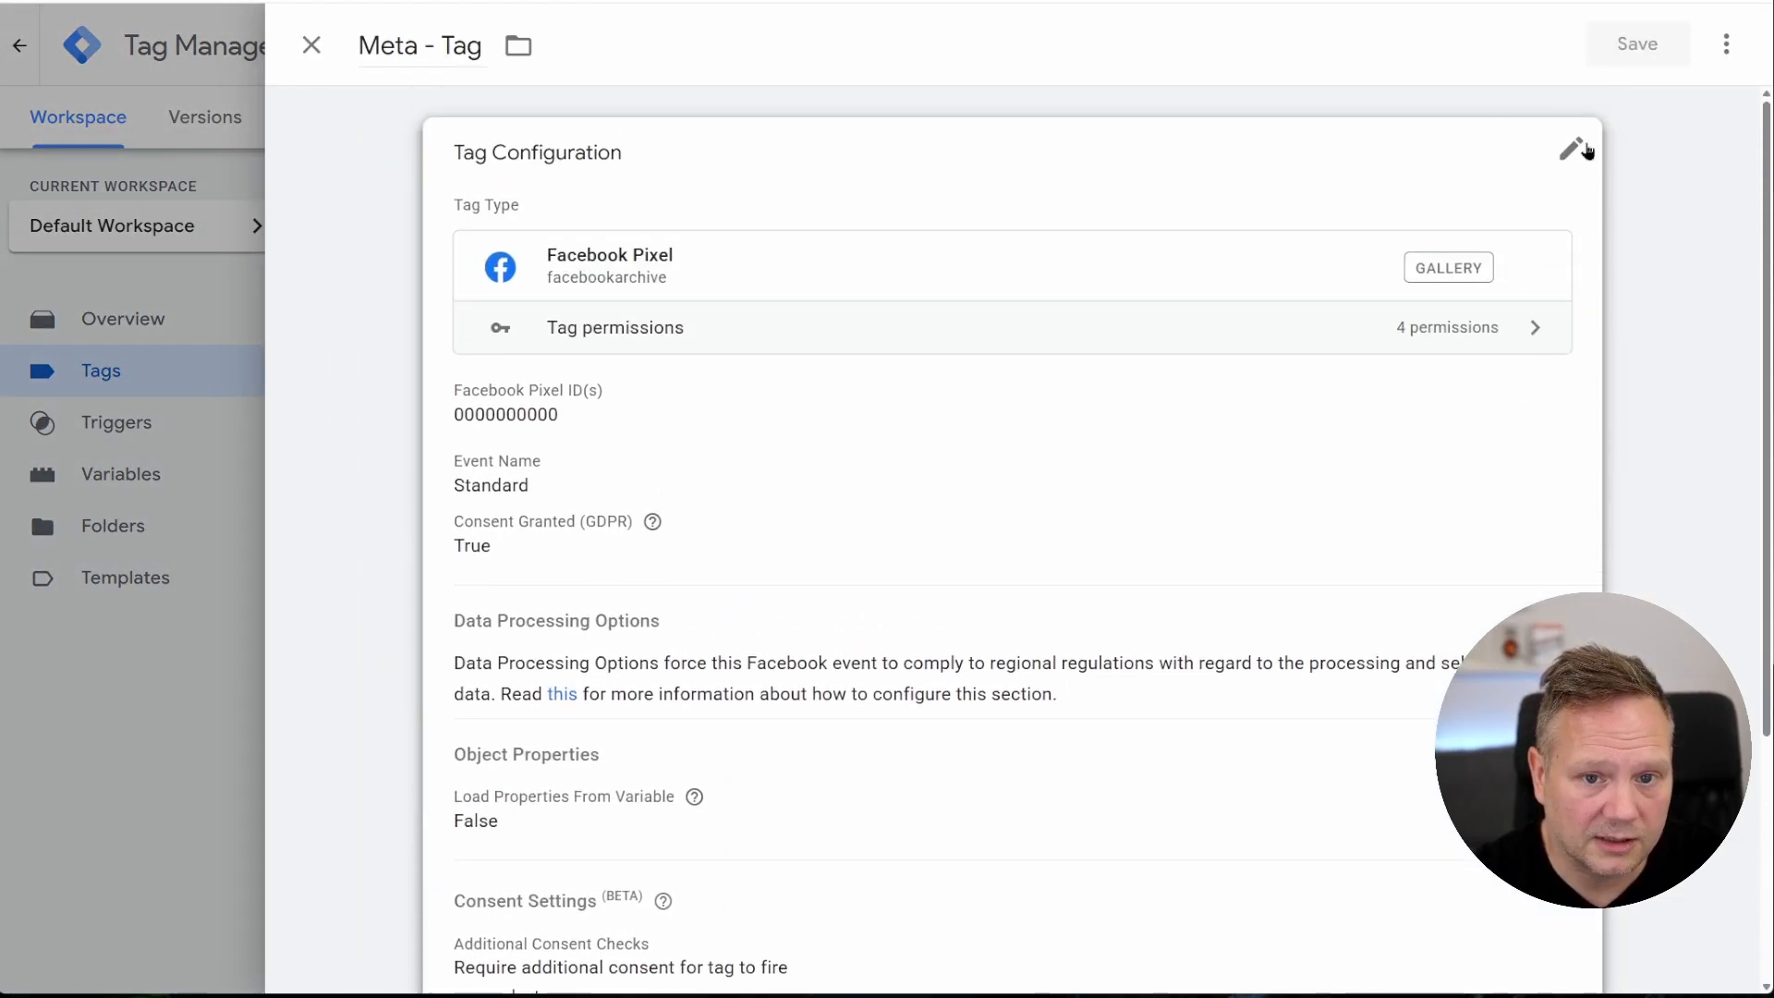
{"action": "left_click", "coordinate": [1572, 145]}
{"action": "scroll", "coordinate": [1244, 582], "scroll_direction": "down", "scroll_amount": 6}
{"action": "scroll", "coordinate": [994, 732], "scroll_direction": "down", "scroll_amount": 5}
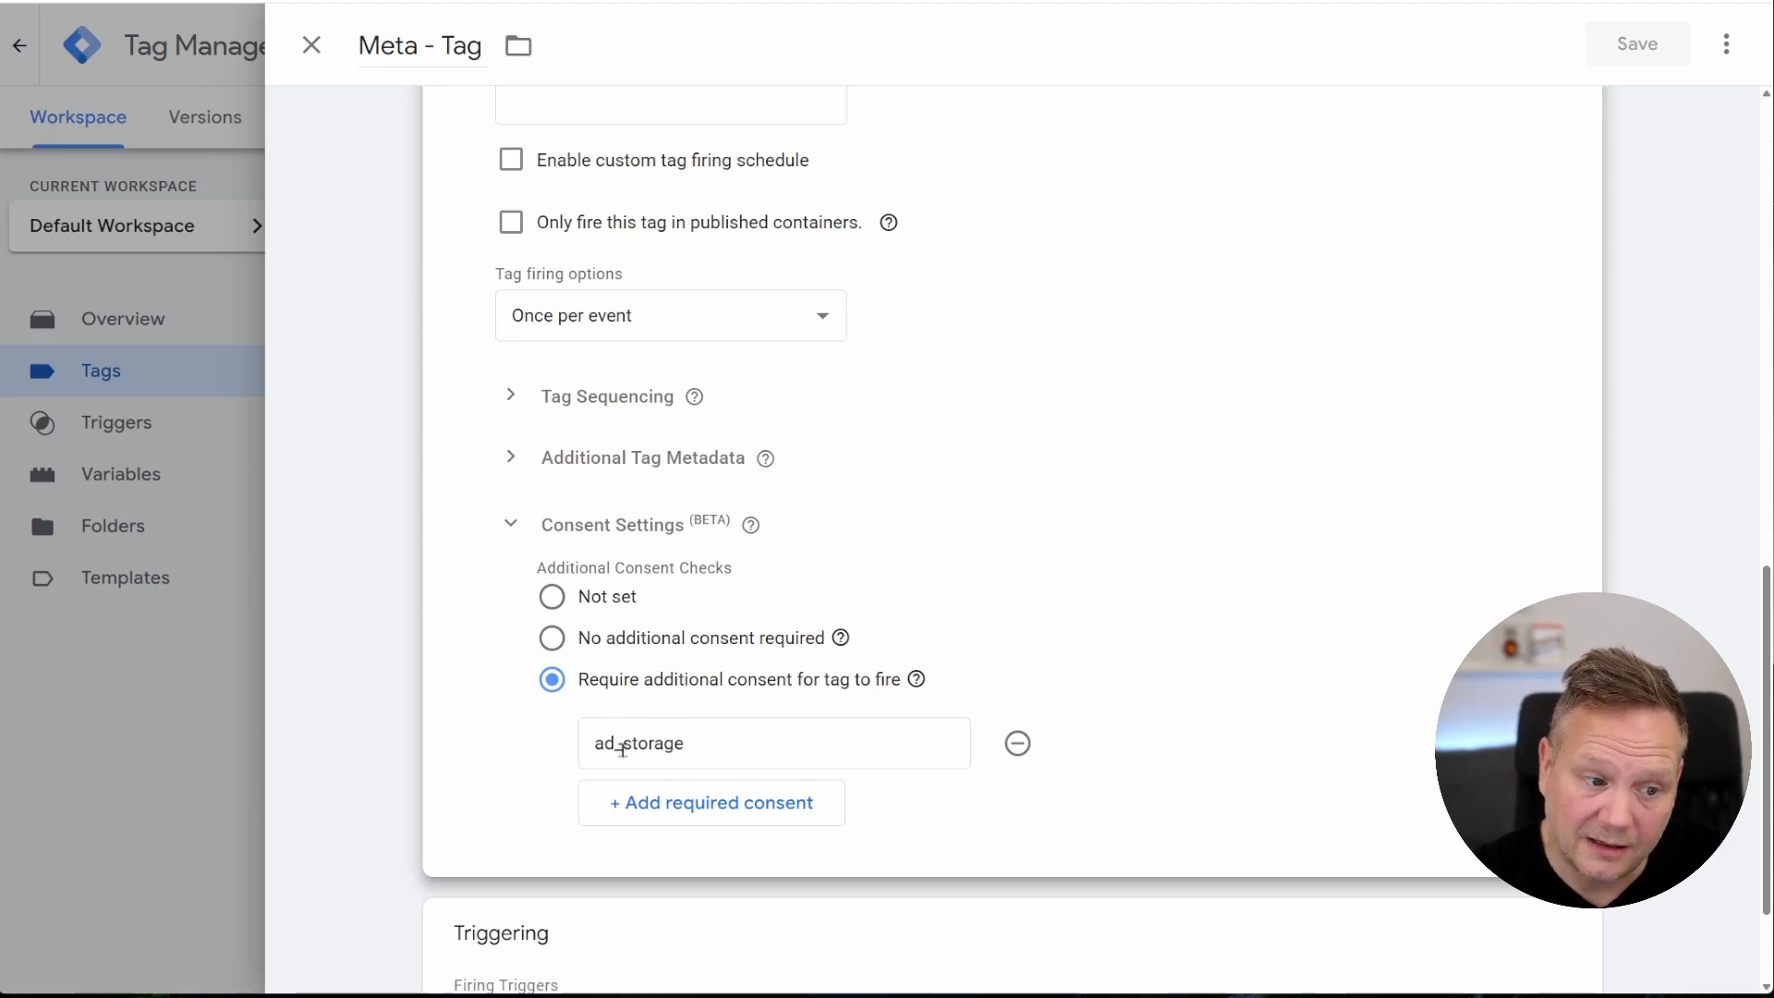
{"action": "left_click", "coordinate": [313, 46]}
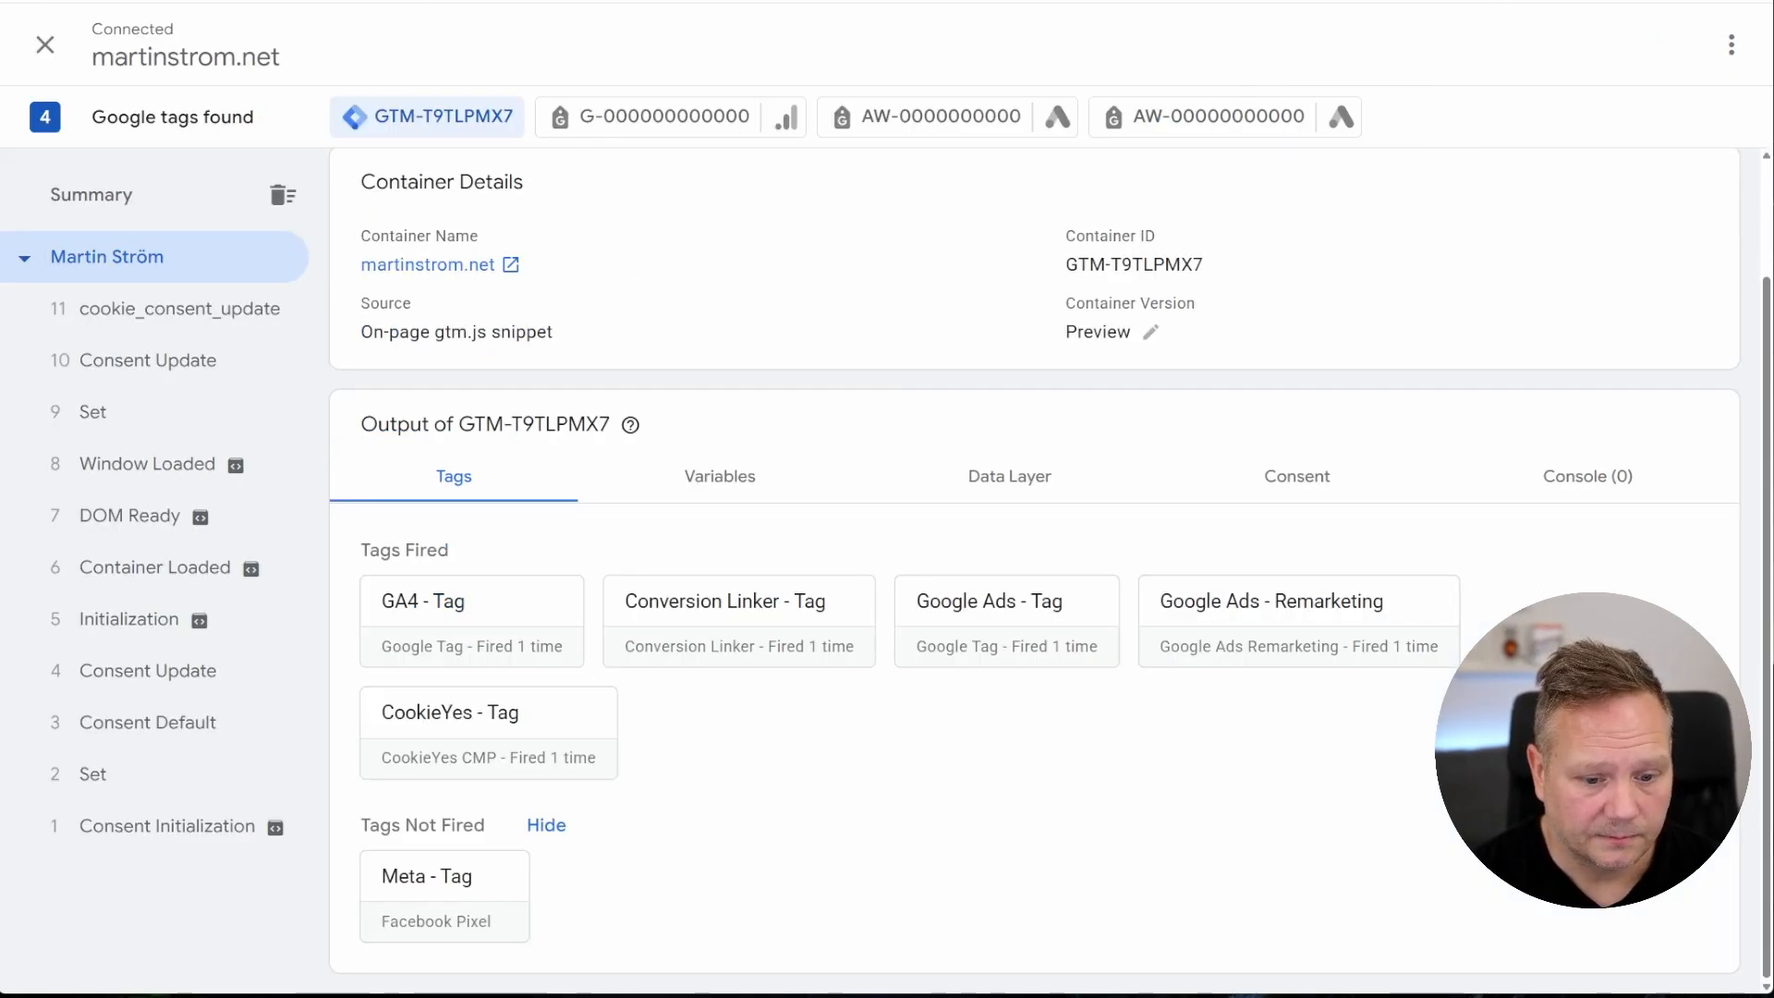
Switch to the previewed martinstrom.net page, accept all cookies in its consent banner, and return to Tag Assistant
{"action": "mouse_move", "coordinate": [1137, 996]}
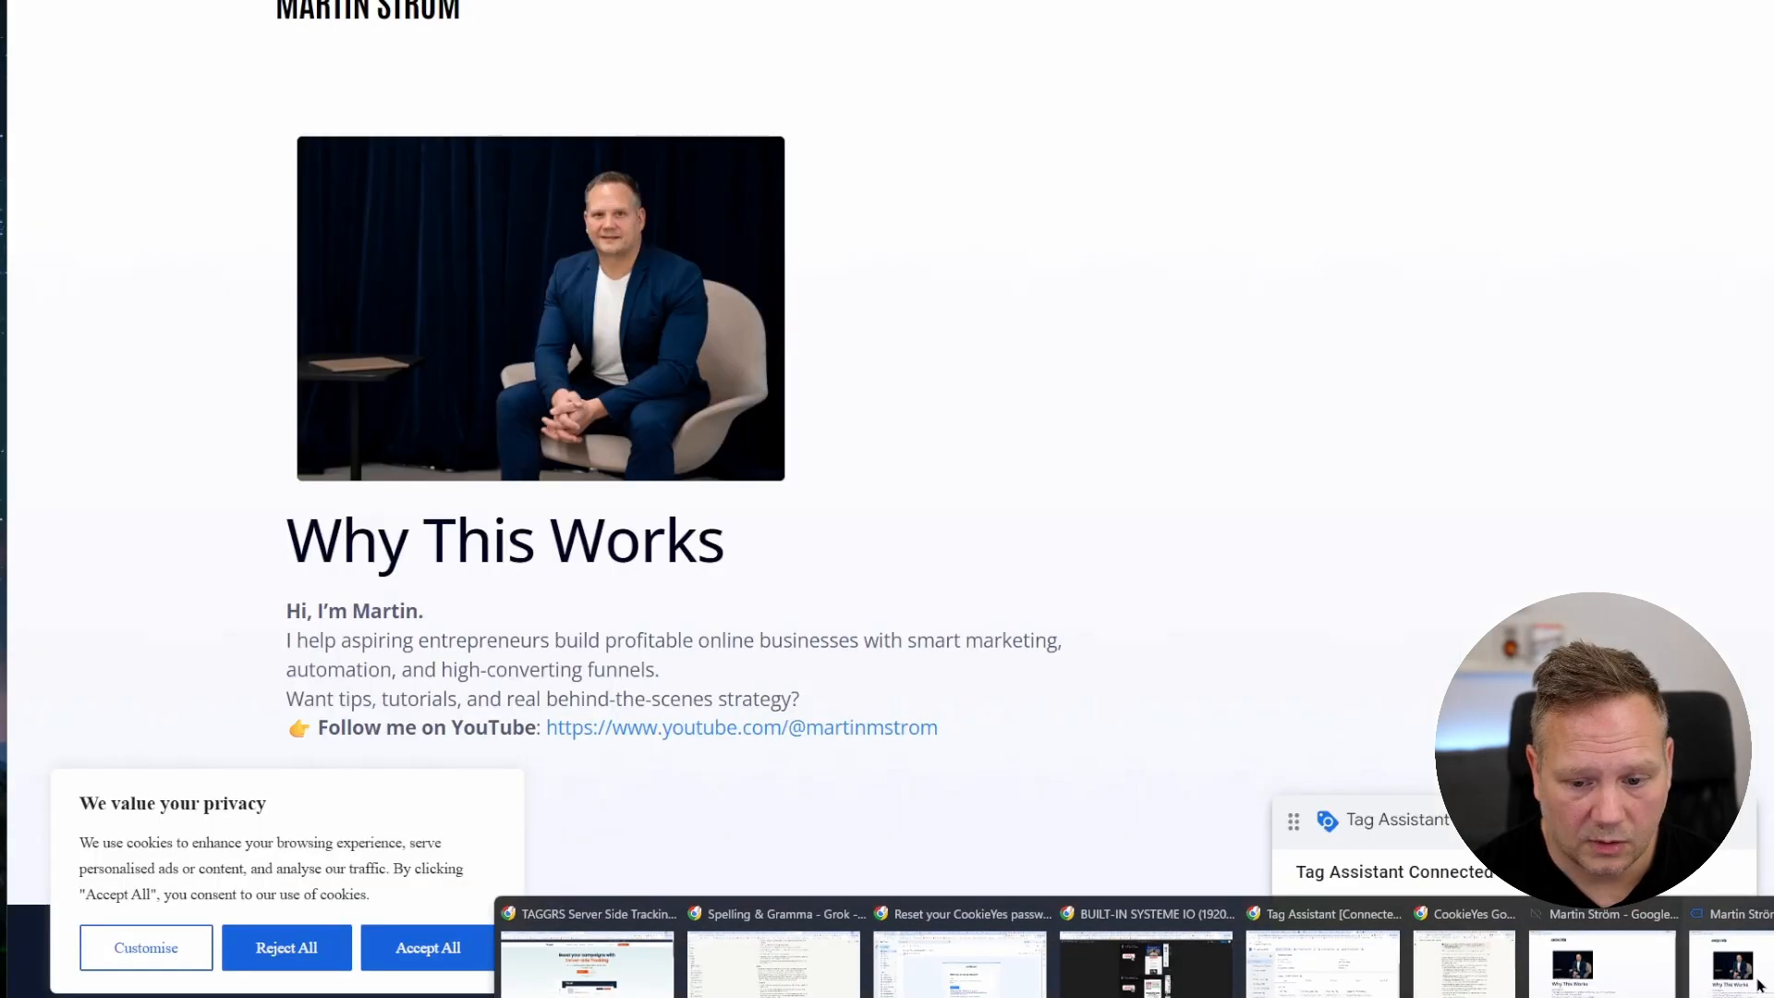
{"action": "left_click", "coordinate": [1752, 970]}
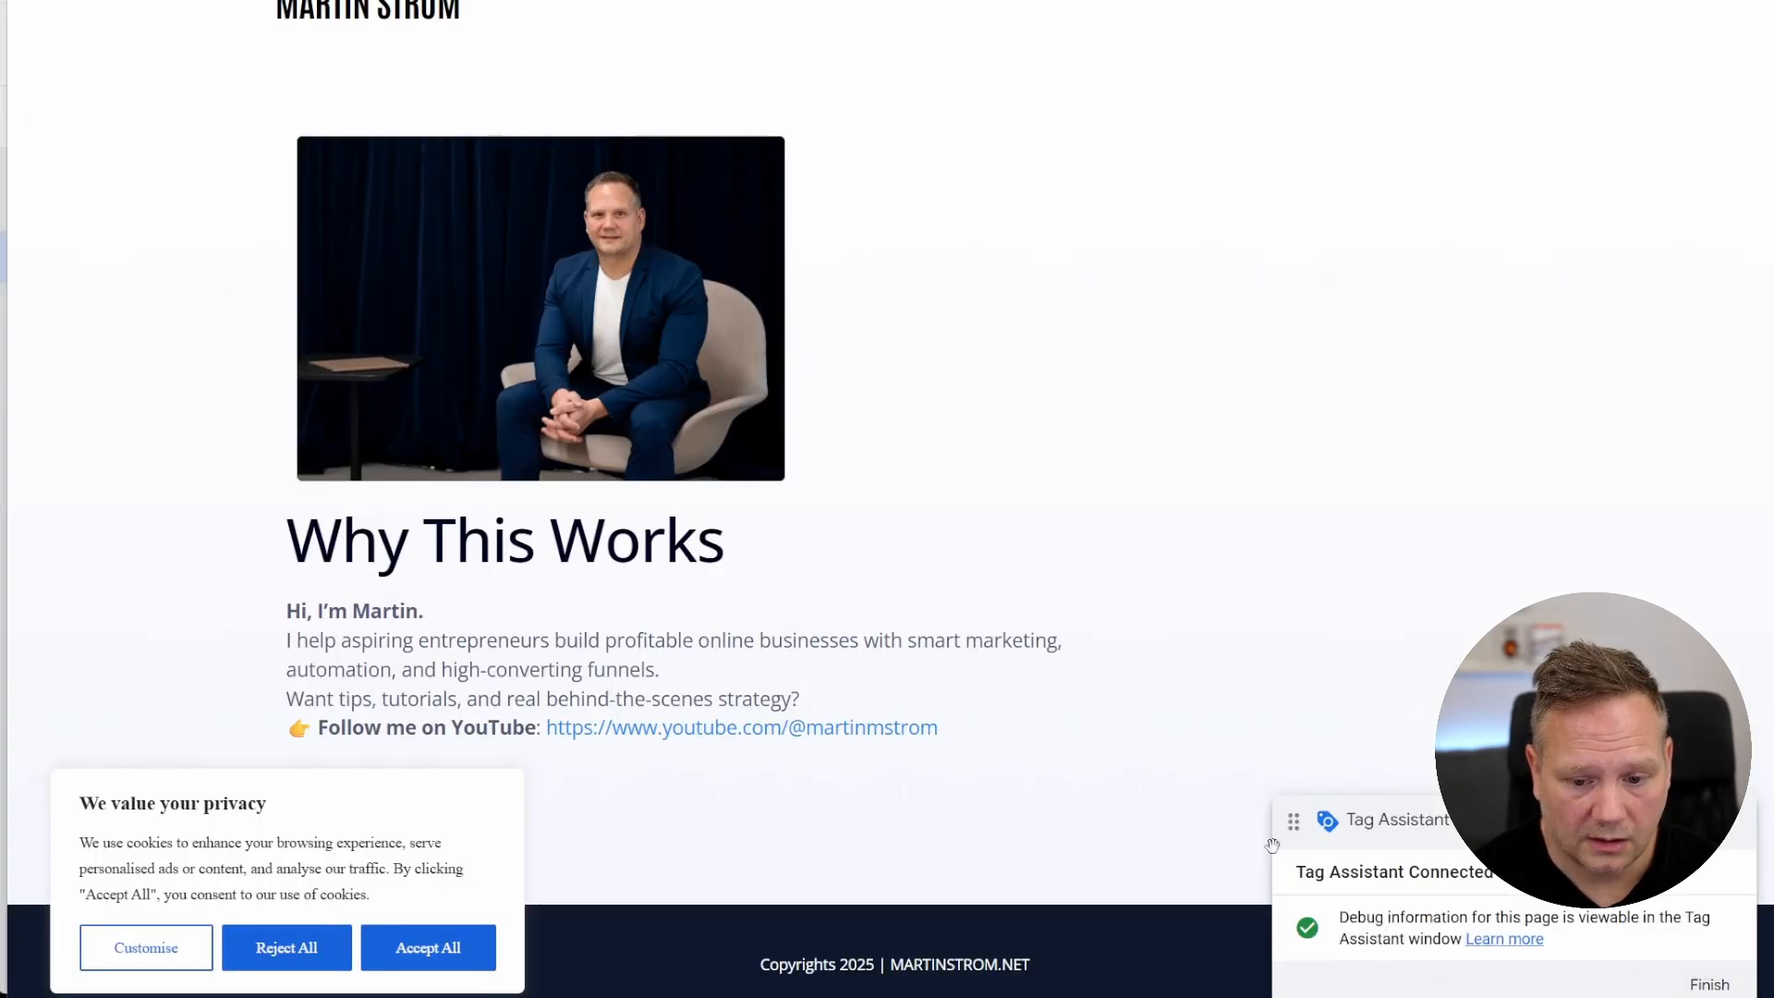
{"action": "left_click", "coordinate": [435, 961]}
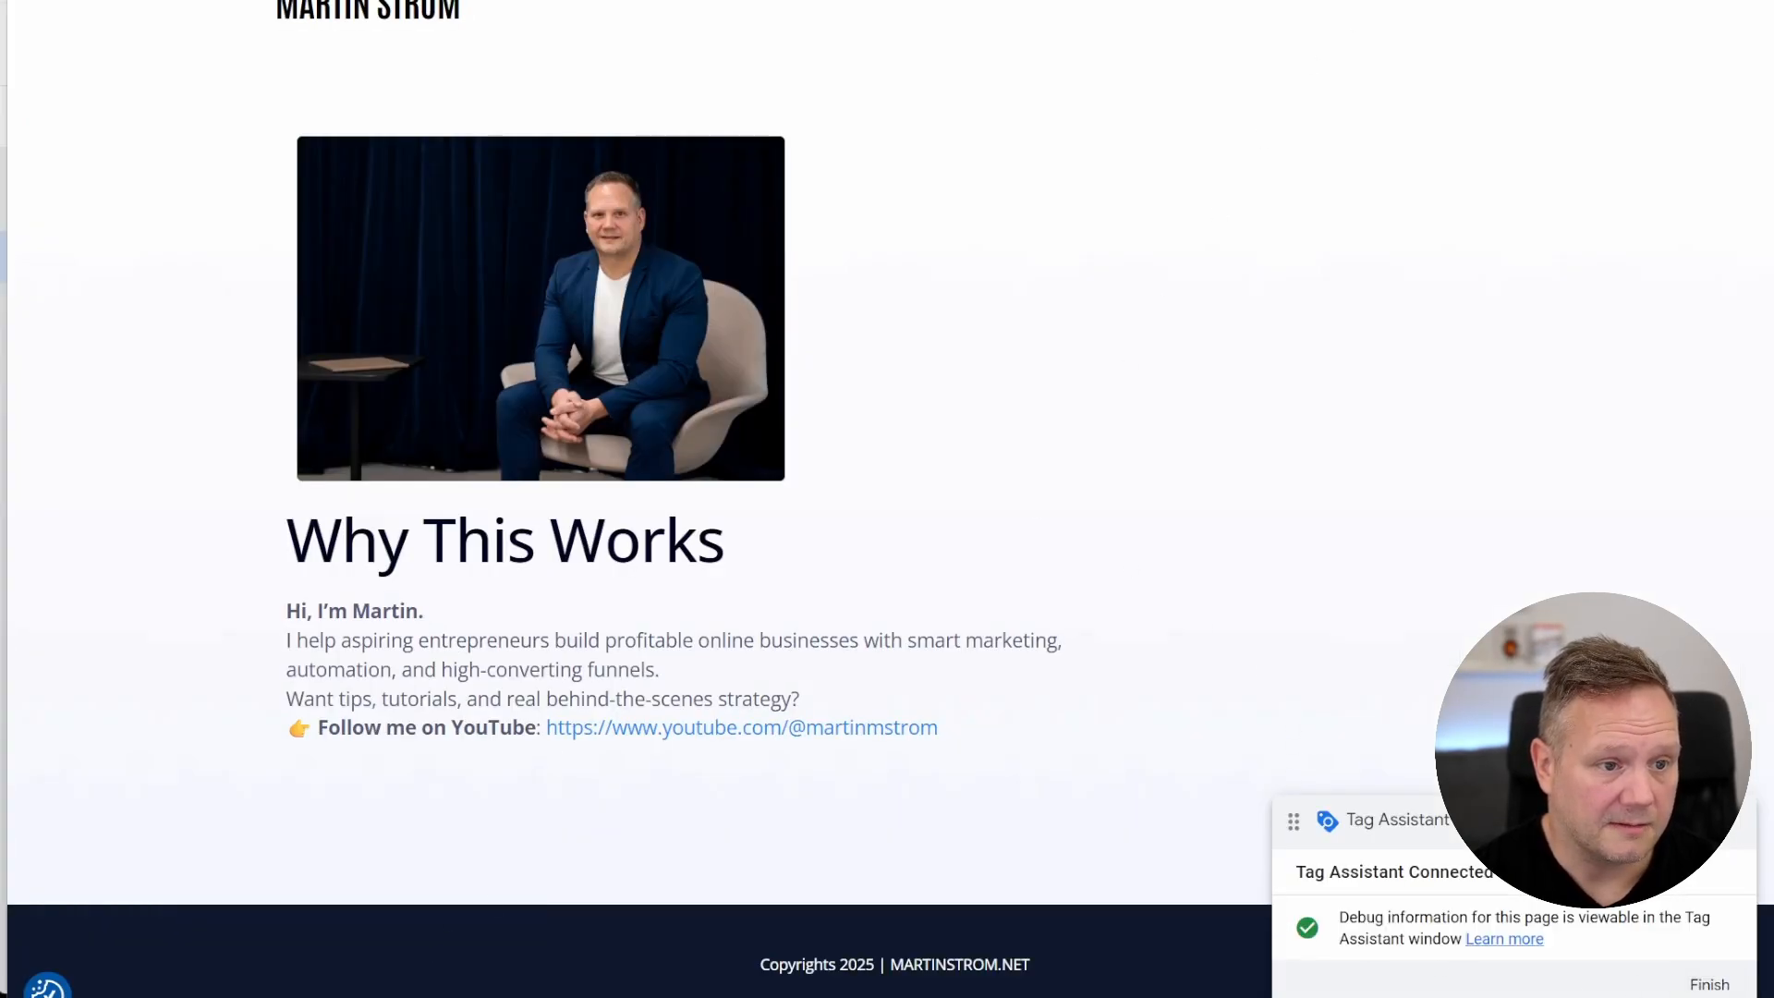
{"action": "left_click", "coordinate": [1689, 2]}
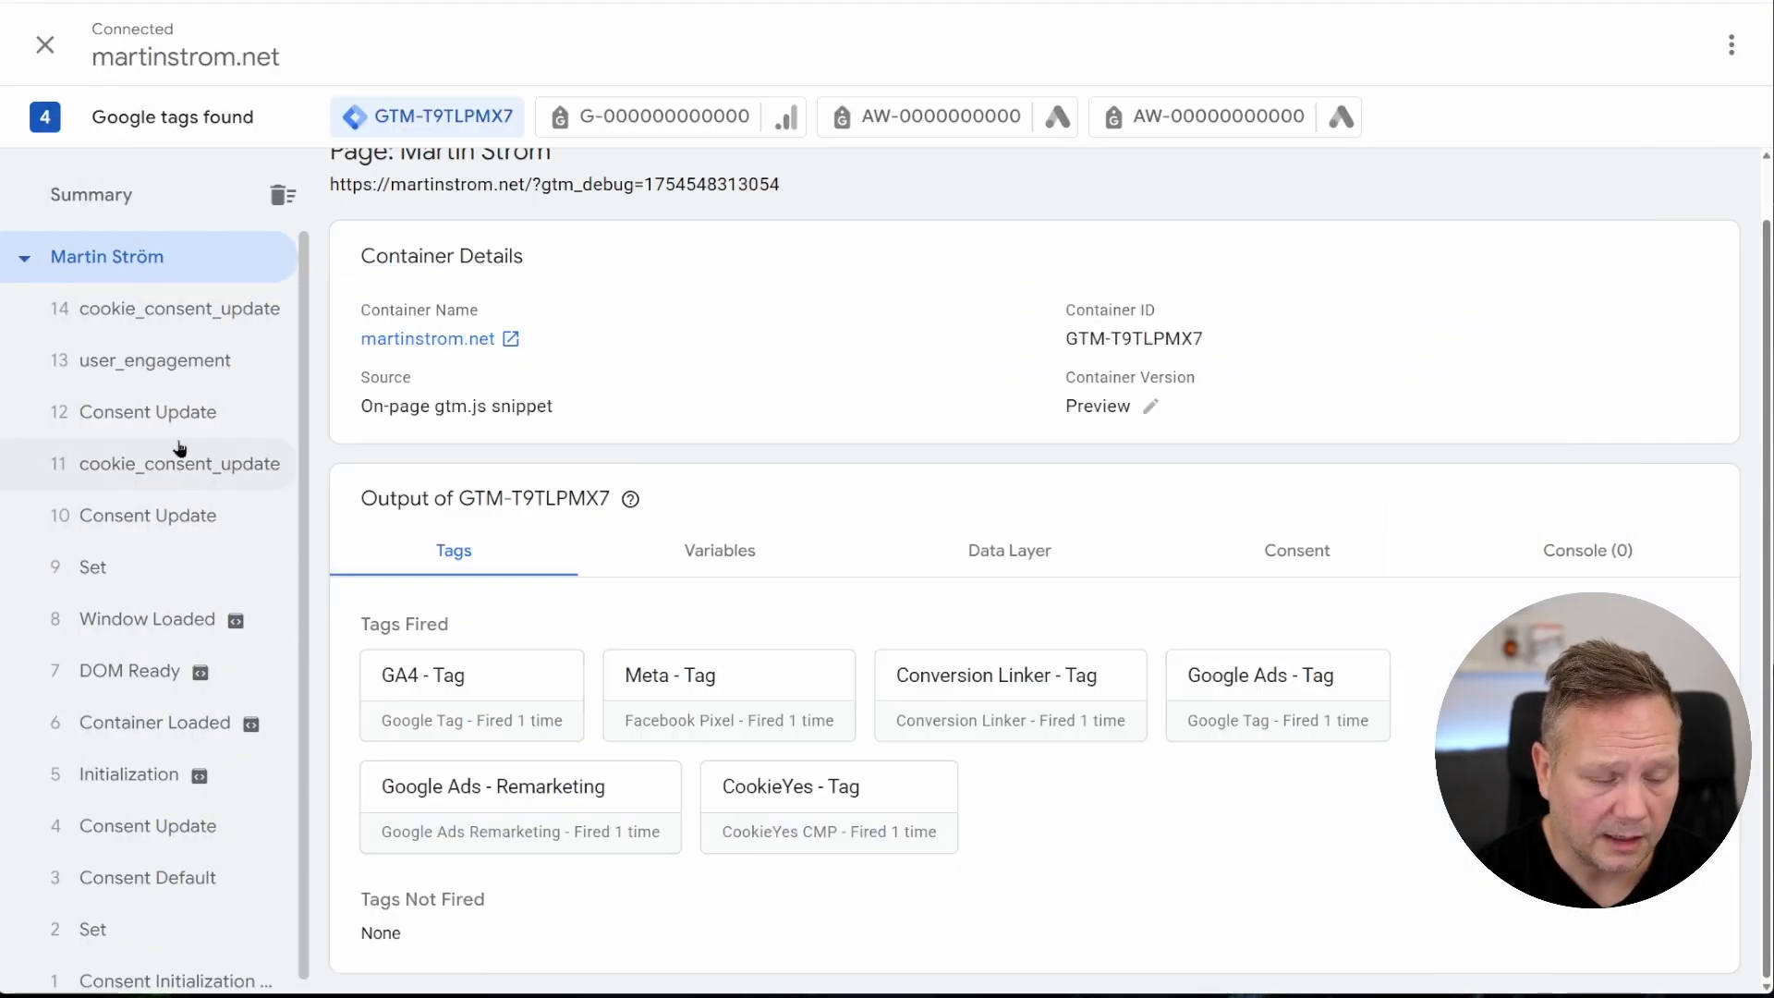
Examine the fired tags and consent states of the latest cookie_consent_update event
{"action": "scroll", "coordinate": [170, 521], "scroll_direction": "down", "scroll_amount": 1}
{"action": "scroll", "coordinate": [170, 499], "scroll_direction": "up", "scroll_amount": 1}
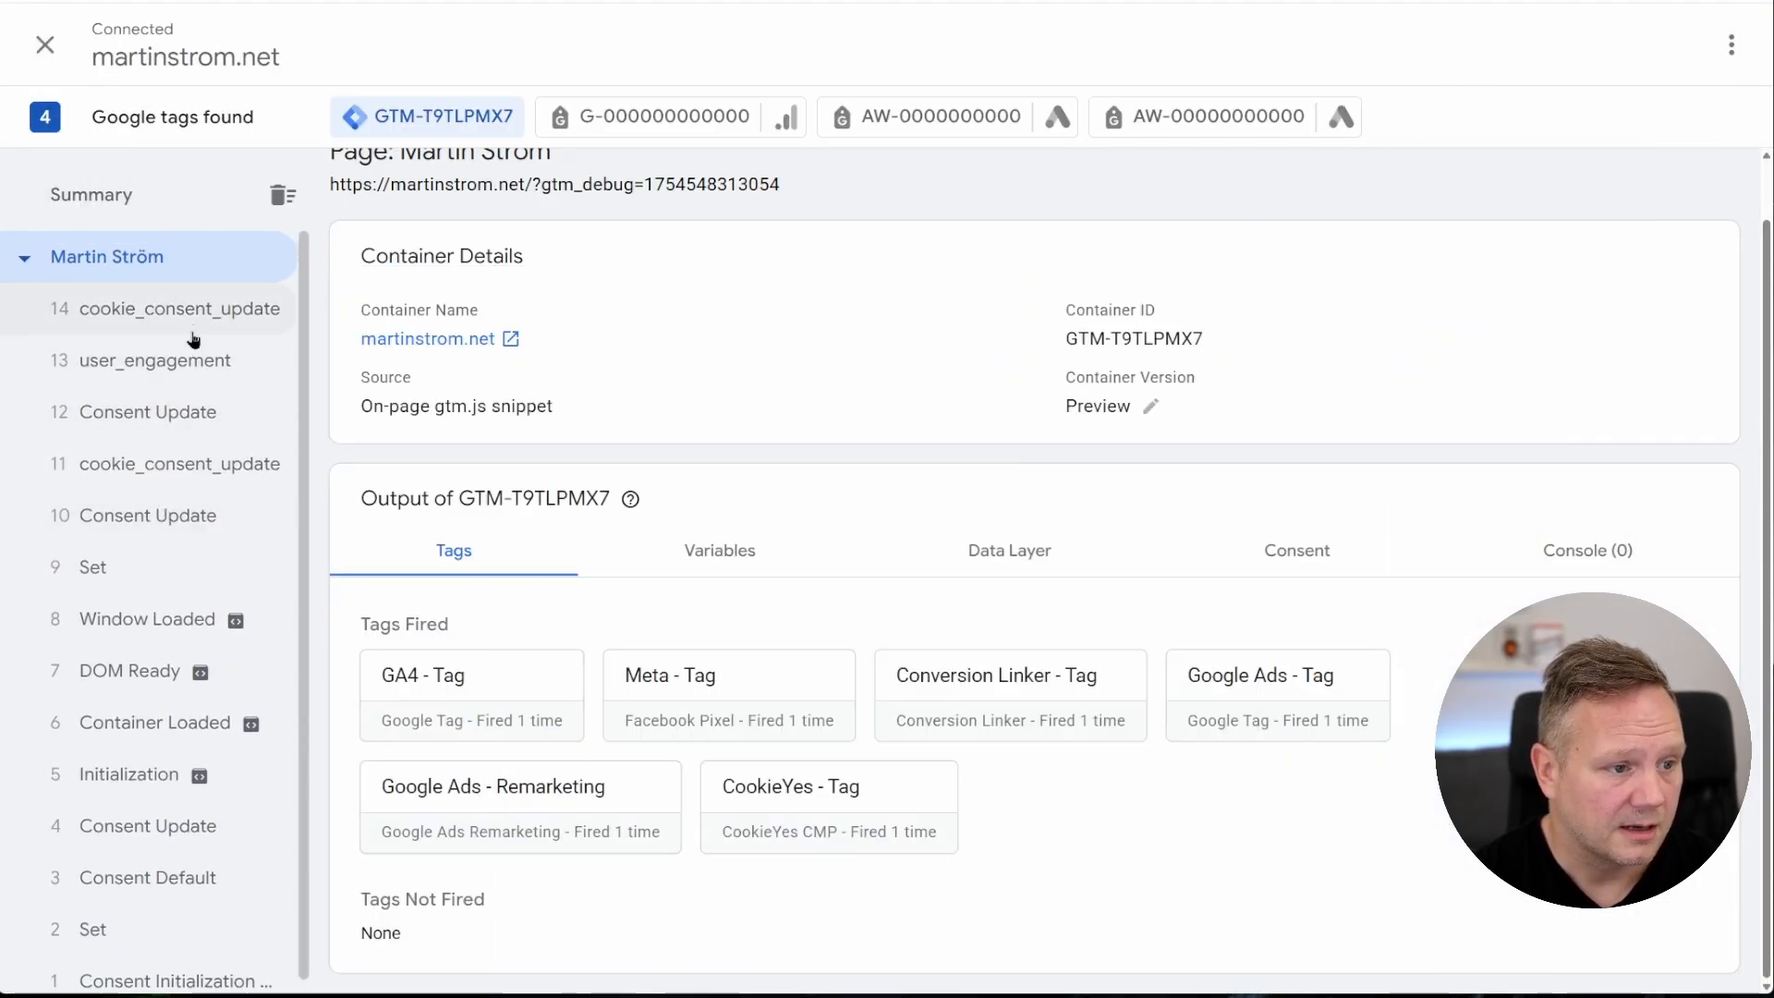
{"action": "left_click", "coordinate": [189, 319]}
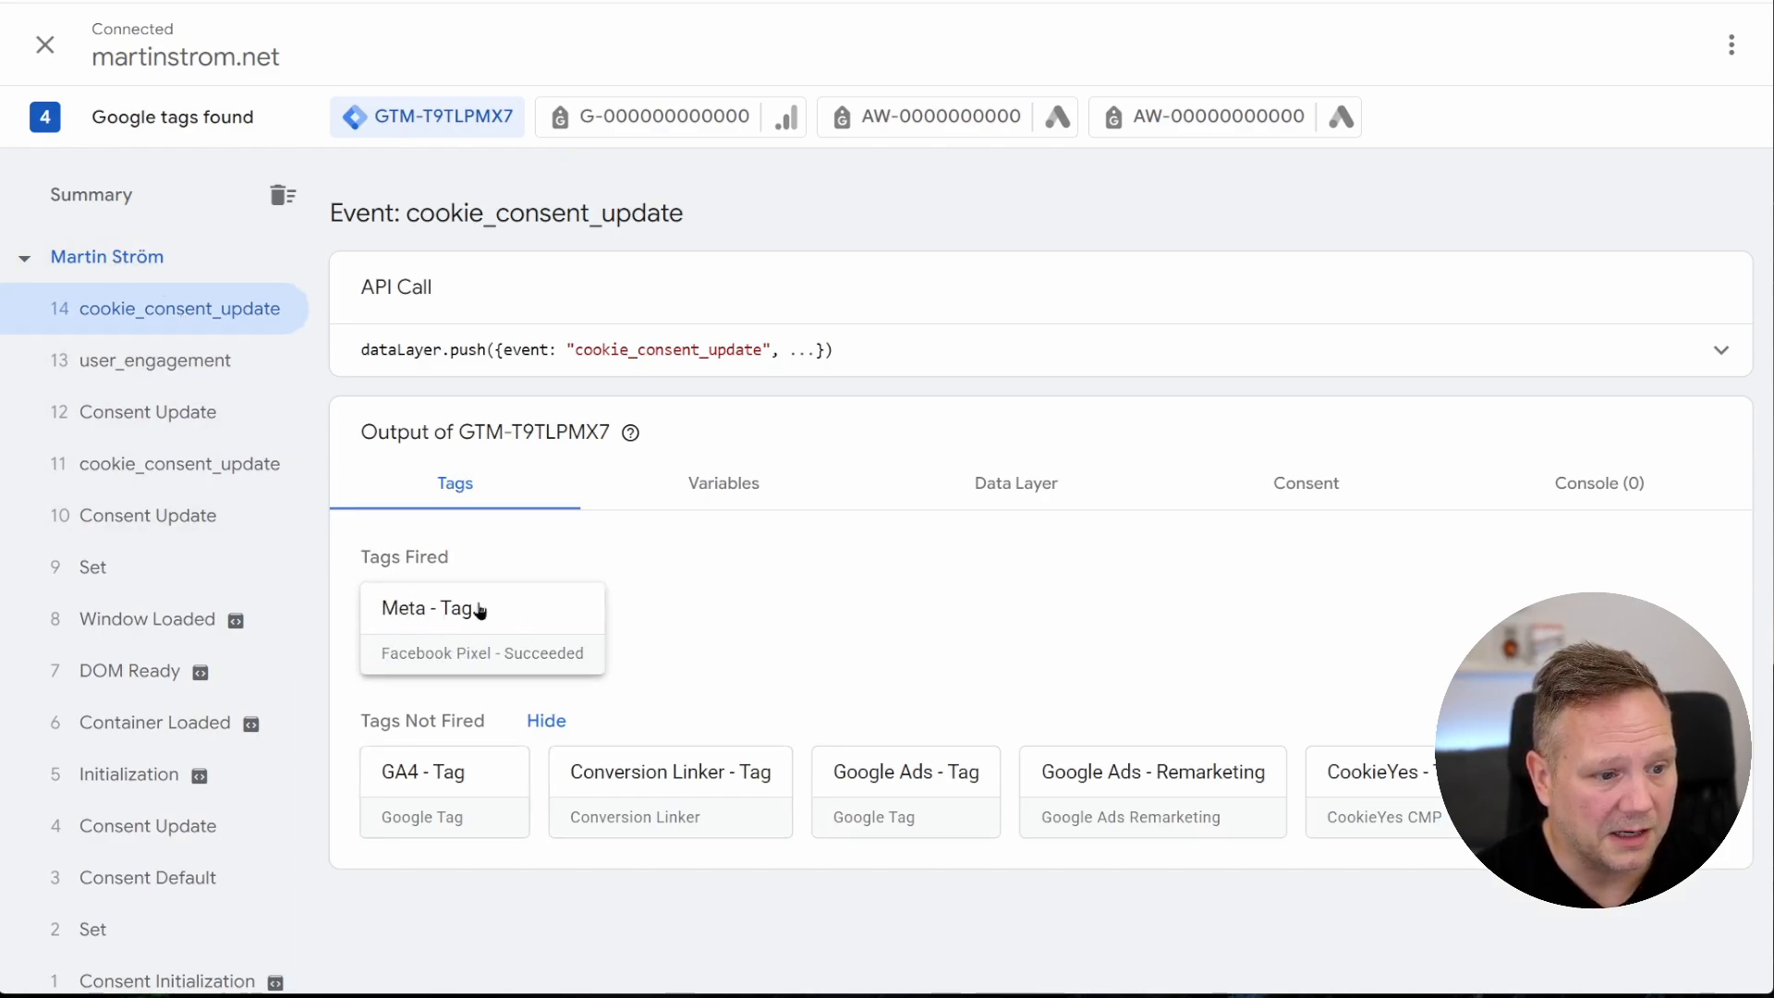
{"action": "left_click", "coordinate": [1303, 493]}
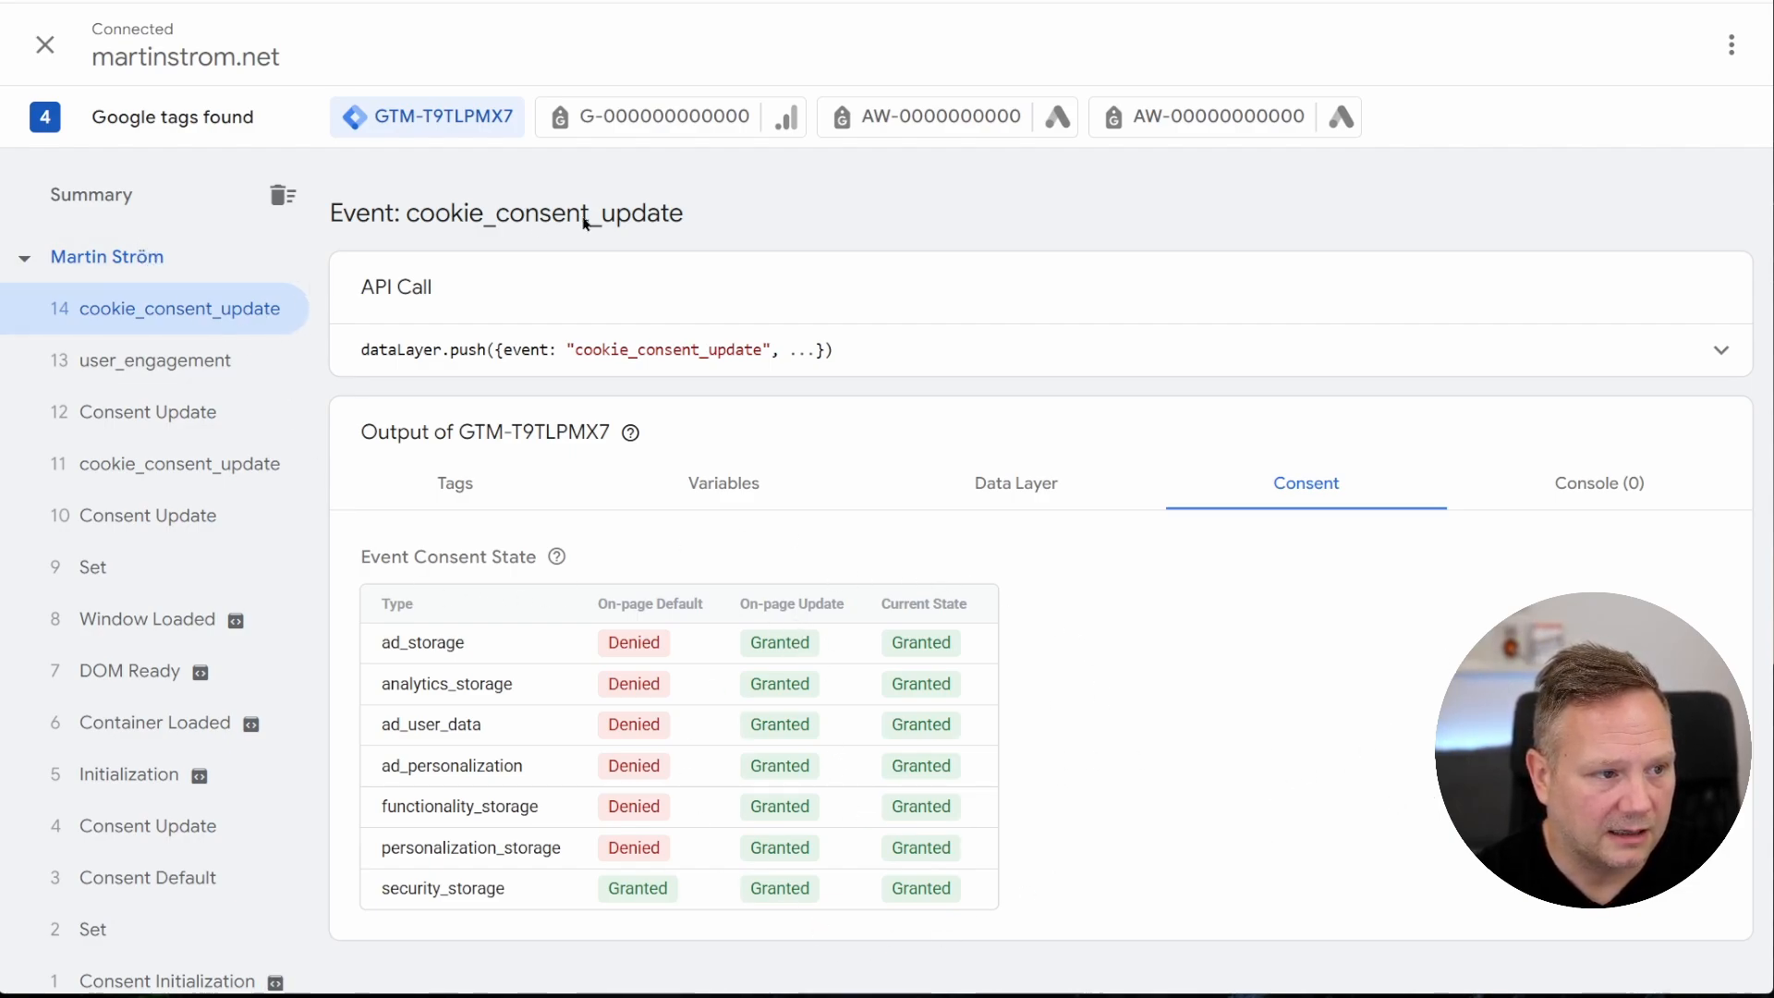
Switch to Tag Manager, replace the Website Key in CookieYes - Tag with a placeholder key, and save the tag
{"action": "left_click", "coordinate": [1248, 1]}
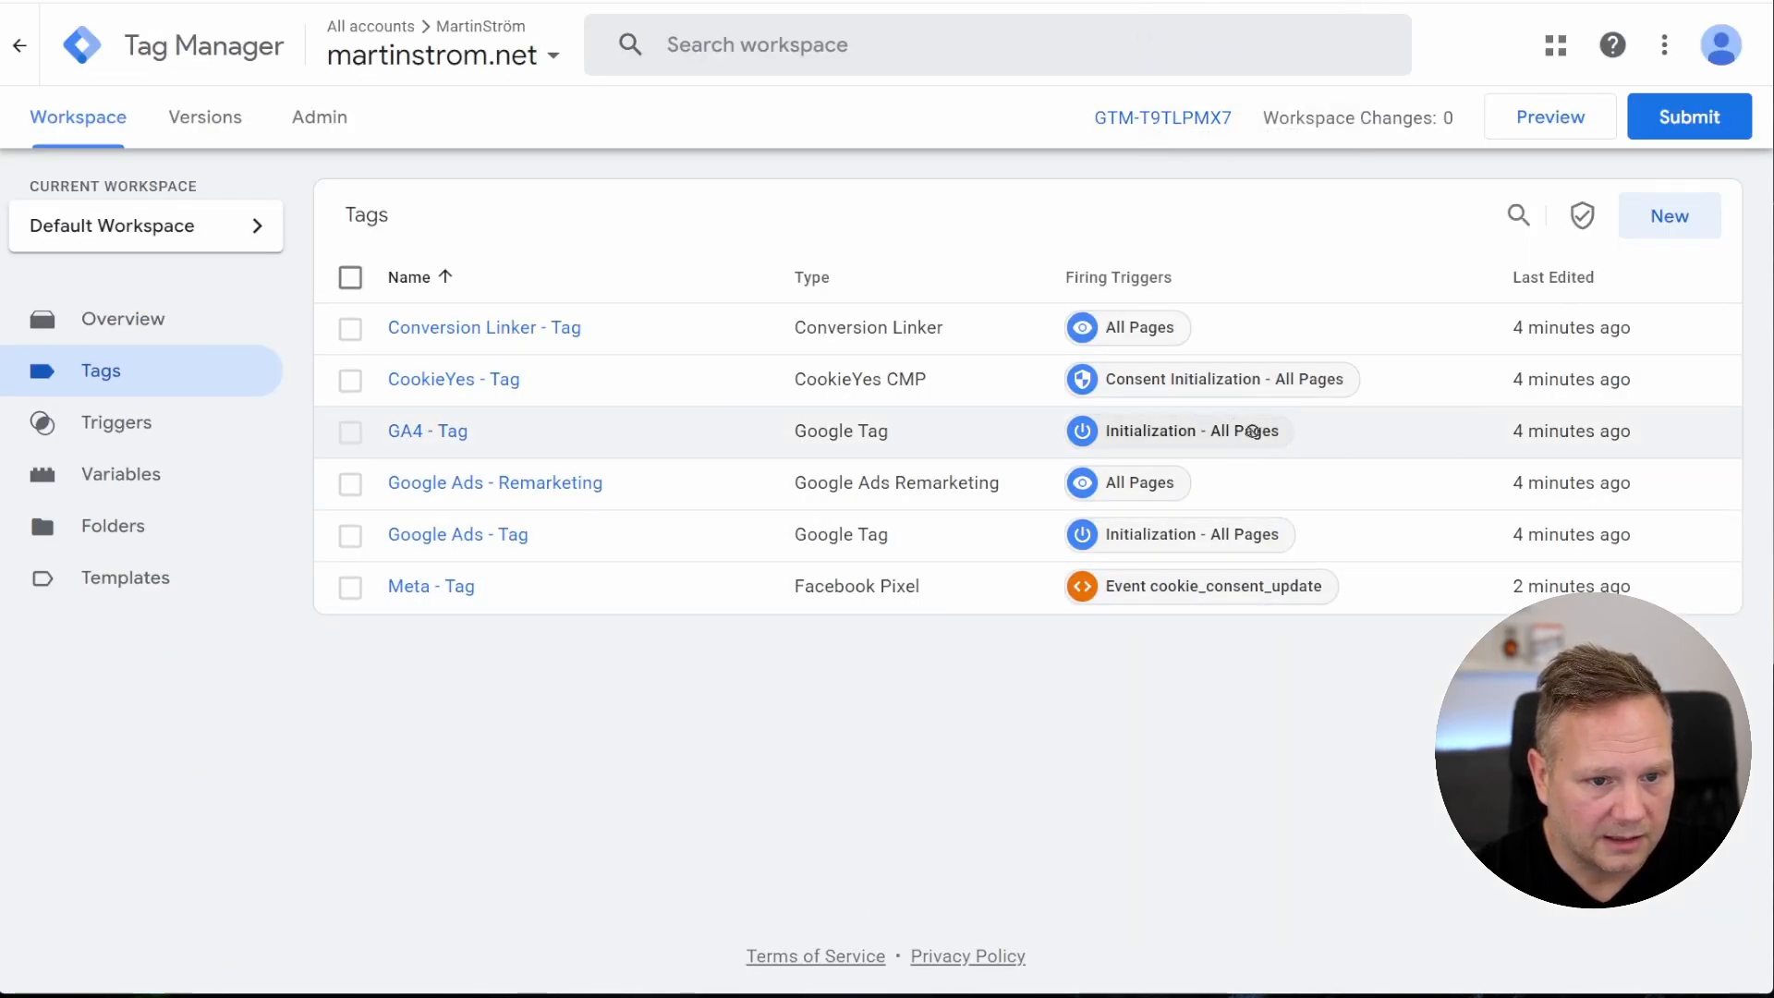
{"action": "left_click", "coordinate": [459, 386]}
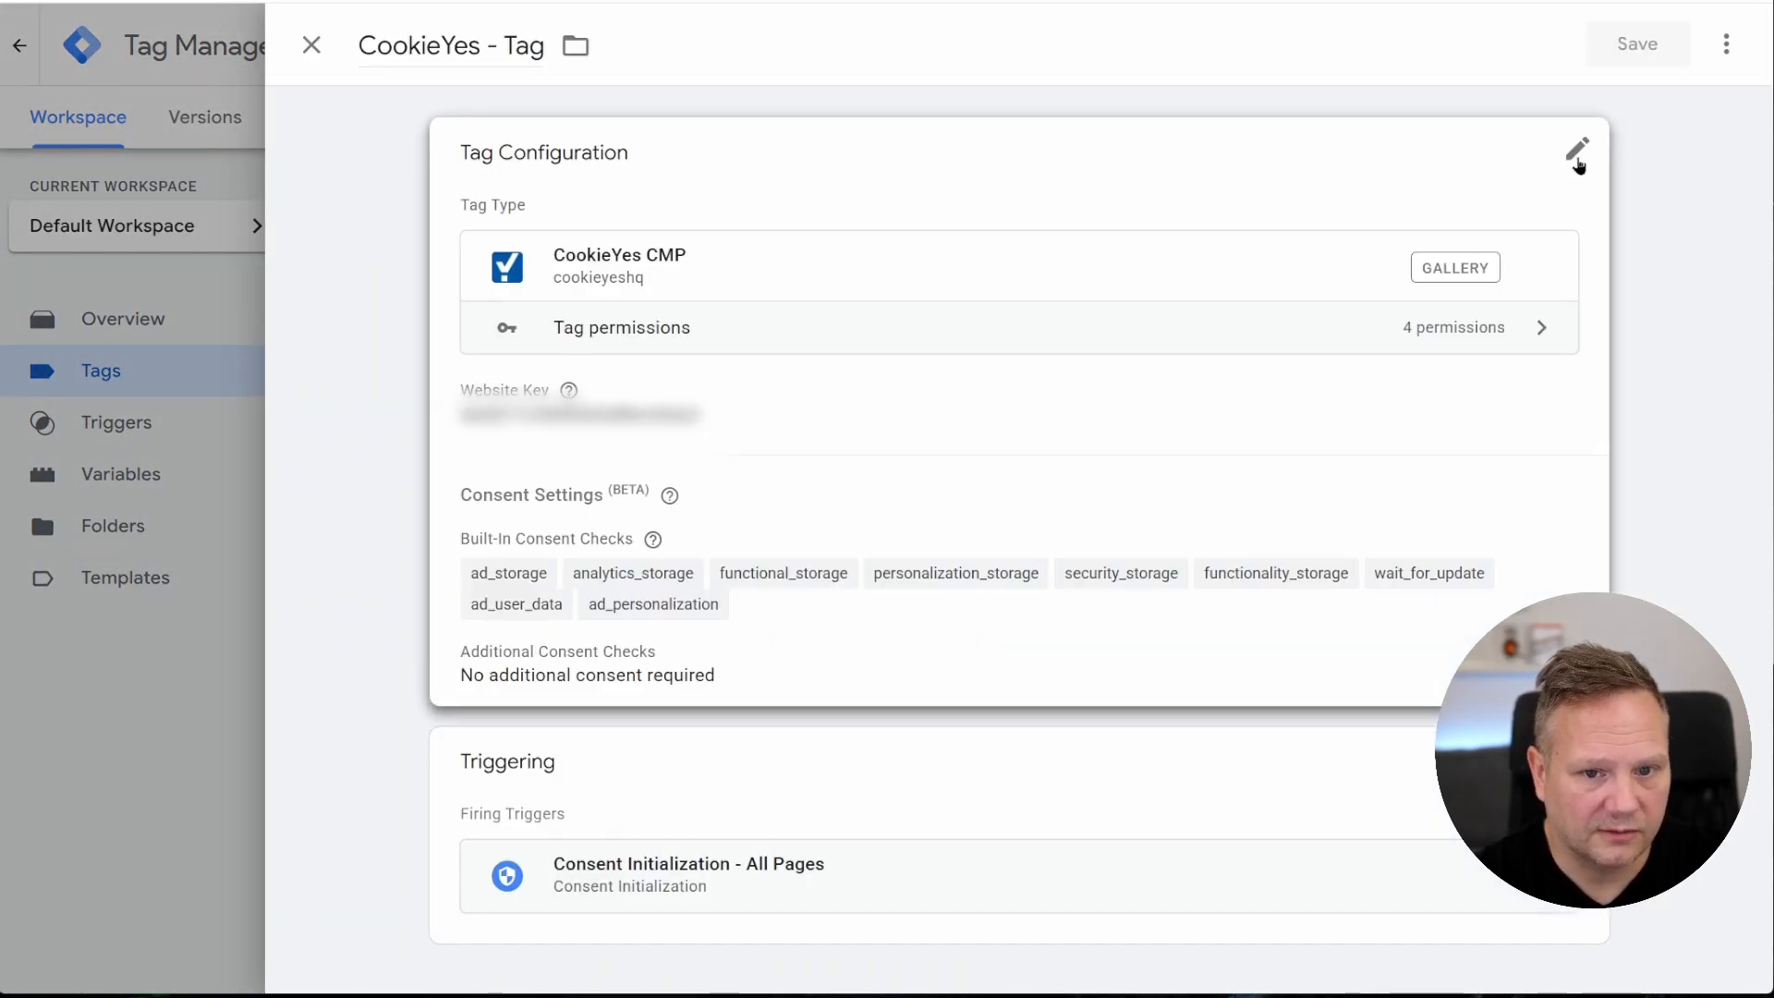
{"action": "left_click", "coordinate": [1578, 149]}
{"action": "left_click_drag", "start_coordinate": [721, 465], "coordinate": [172, 471]}
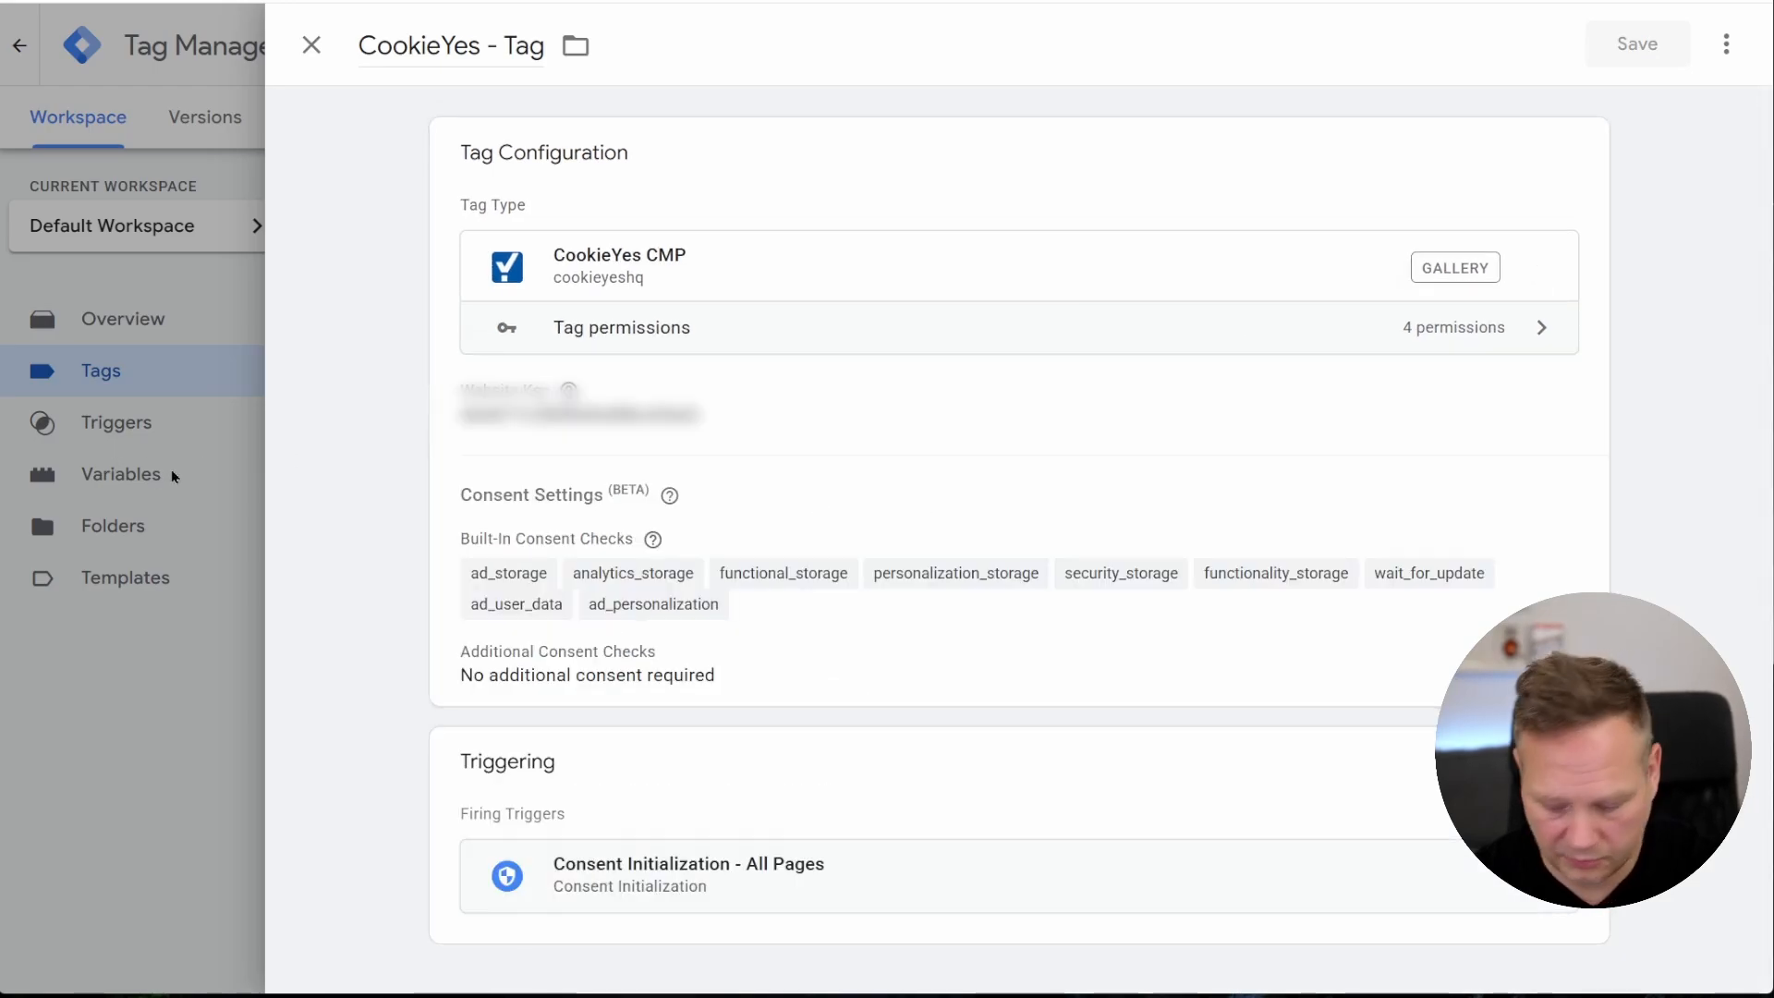
{"action": "left_click", "coordinate": [717, 442]}
{"action": "double_click", "coordinate": [695, 464]}
{"action": "type", "text": "000"}
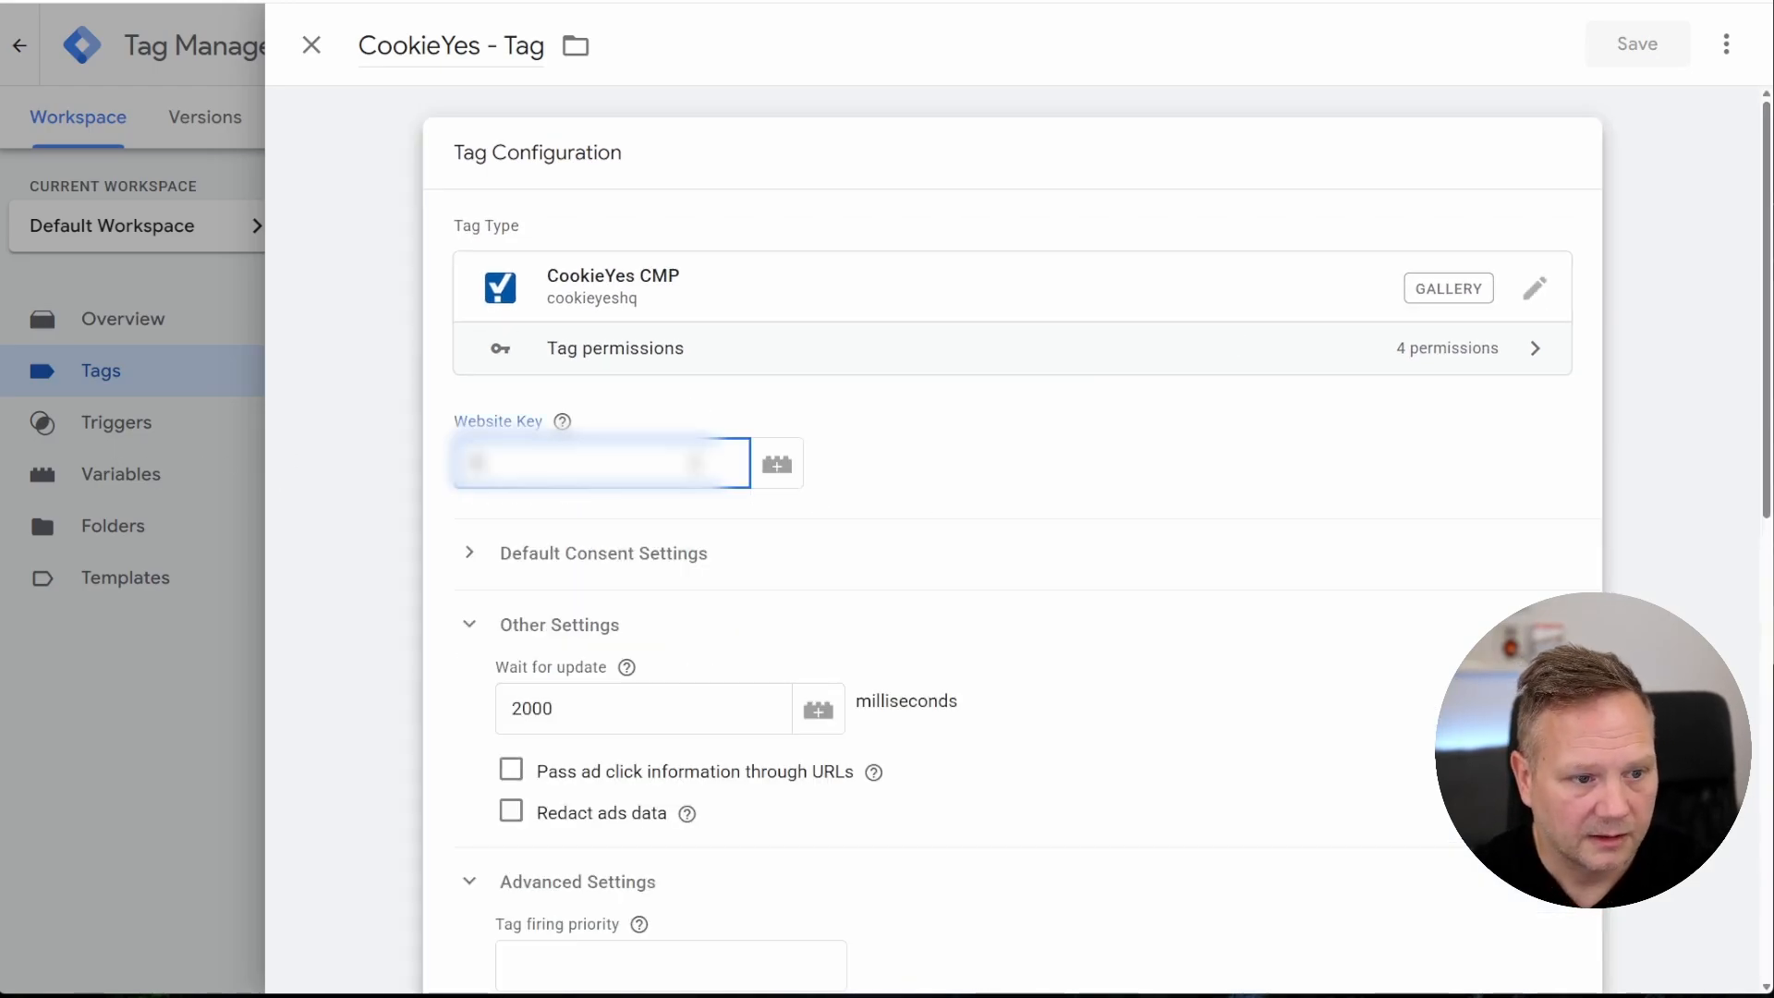
{"action": "type", "text": "0000000000"}
{"action": "left_click", "coordinate": [1637, 43]}
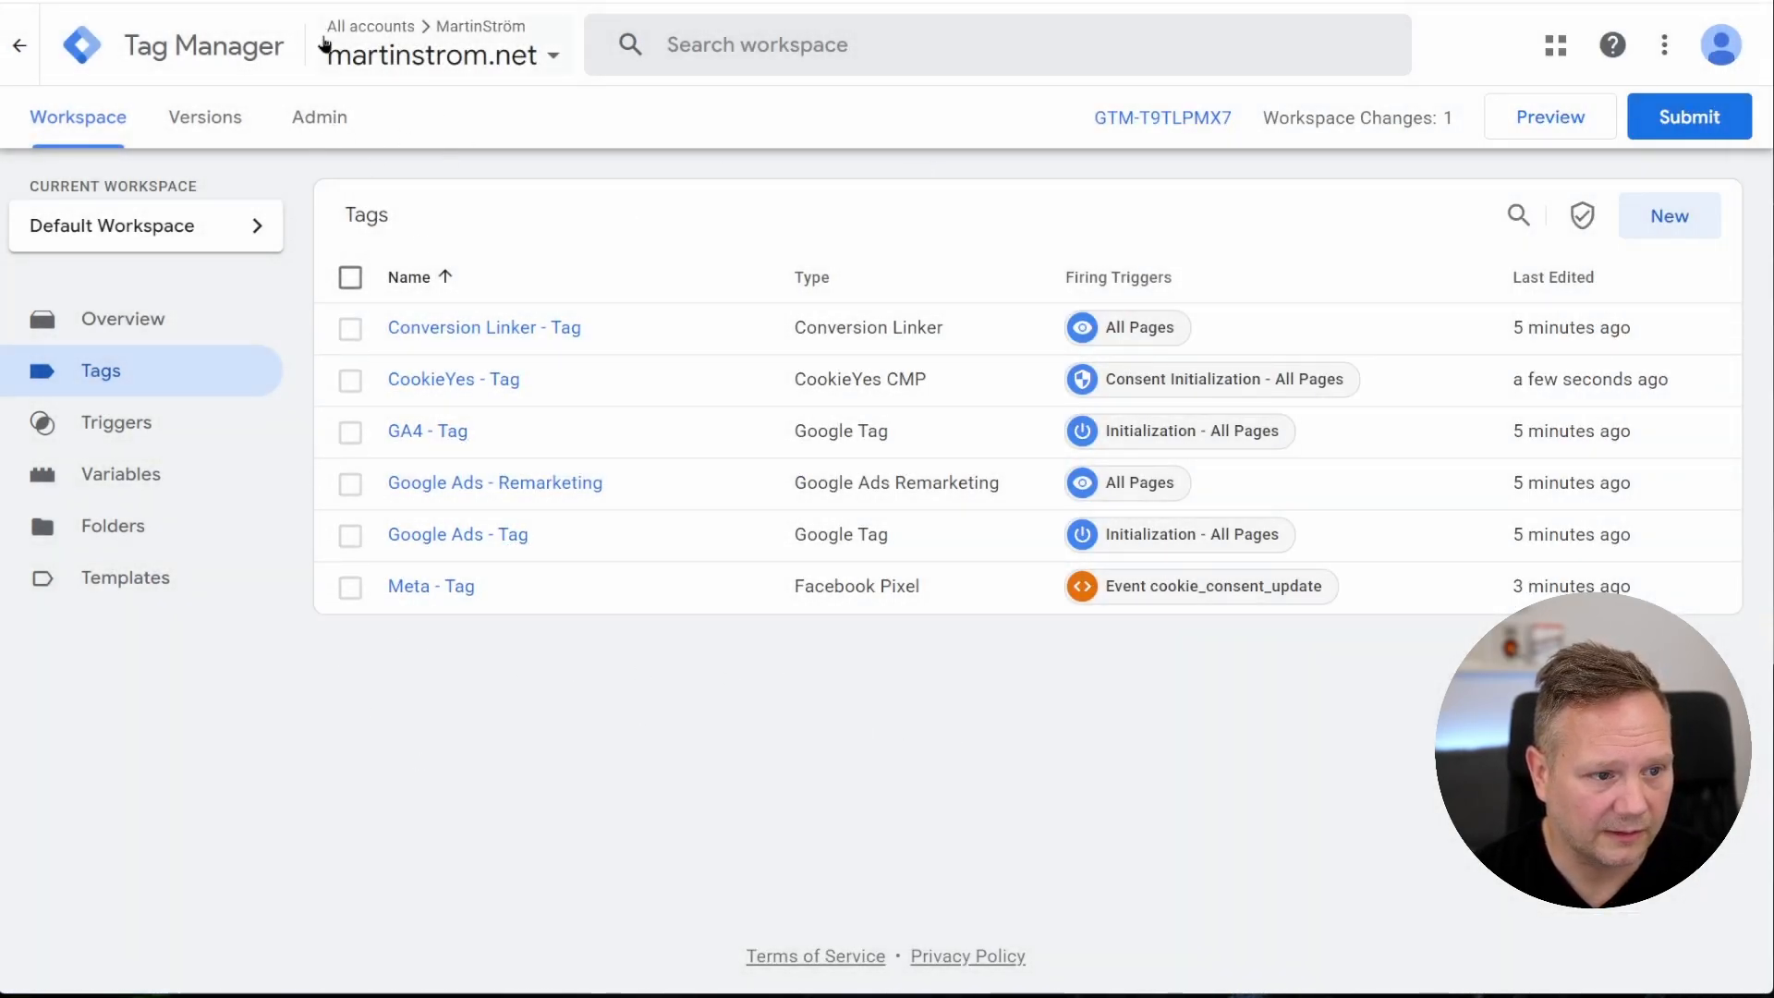
{"action": "left_click", "coordinate": [328, 125]}
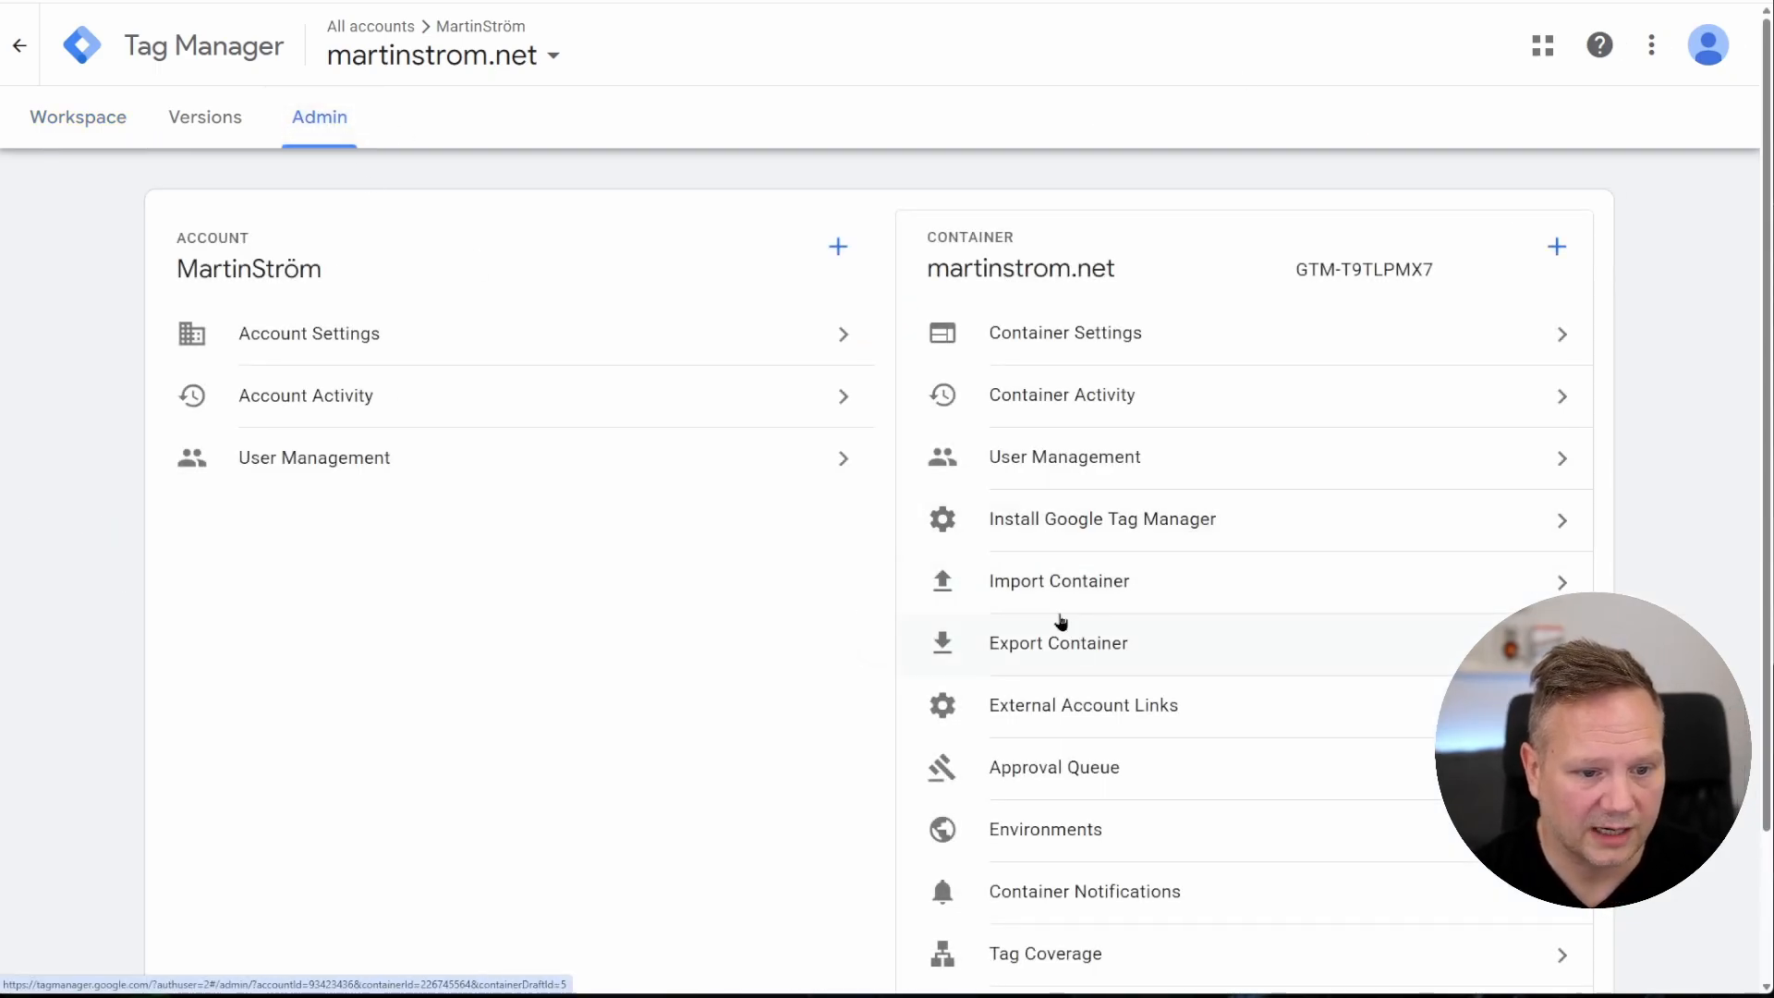
{"action": "left_click", "coordinate": [1093, 645]}
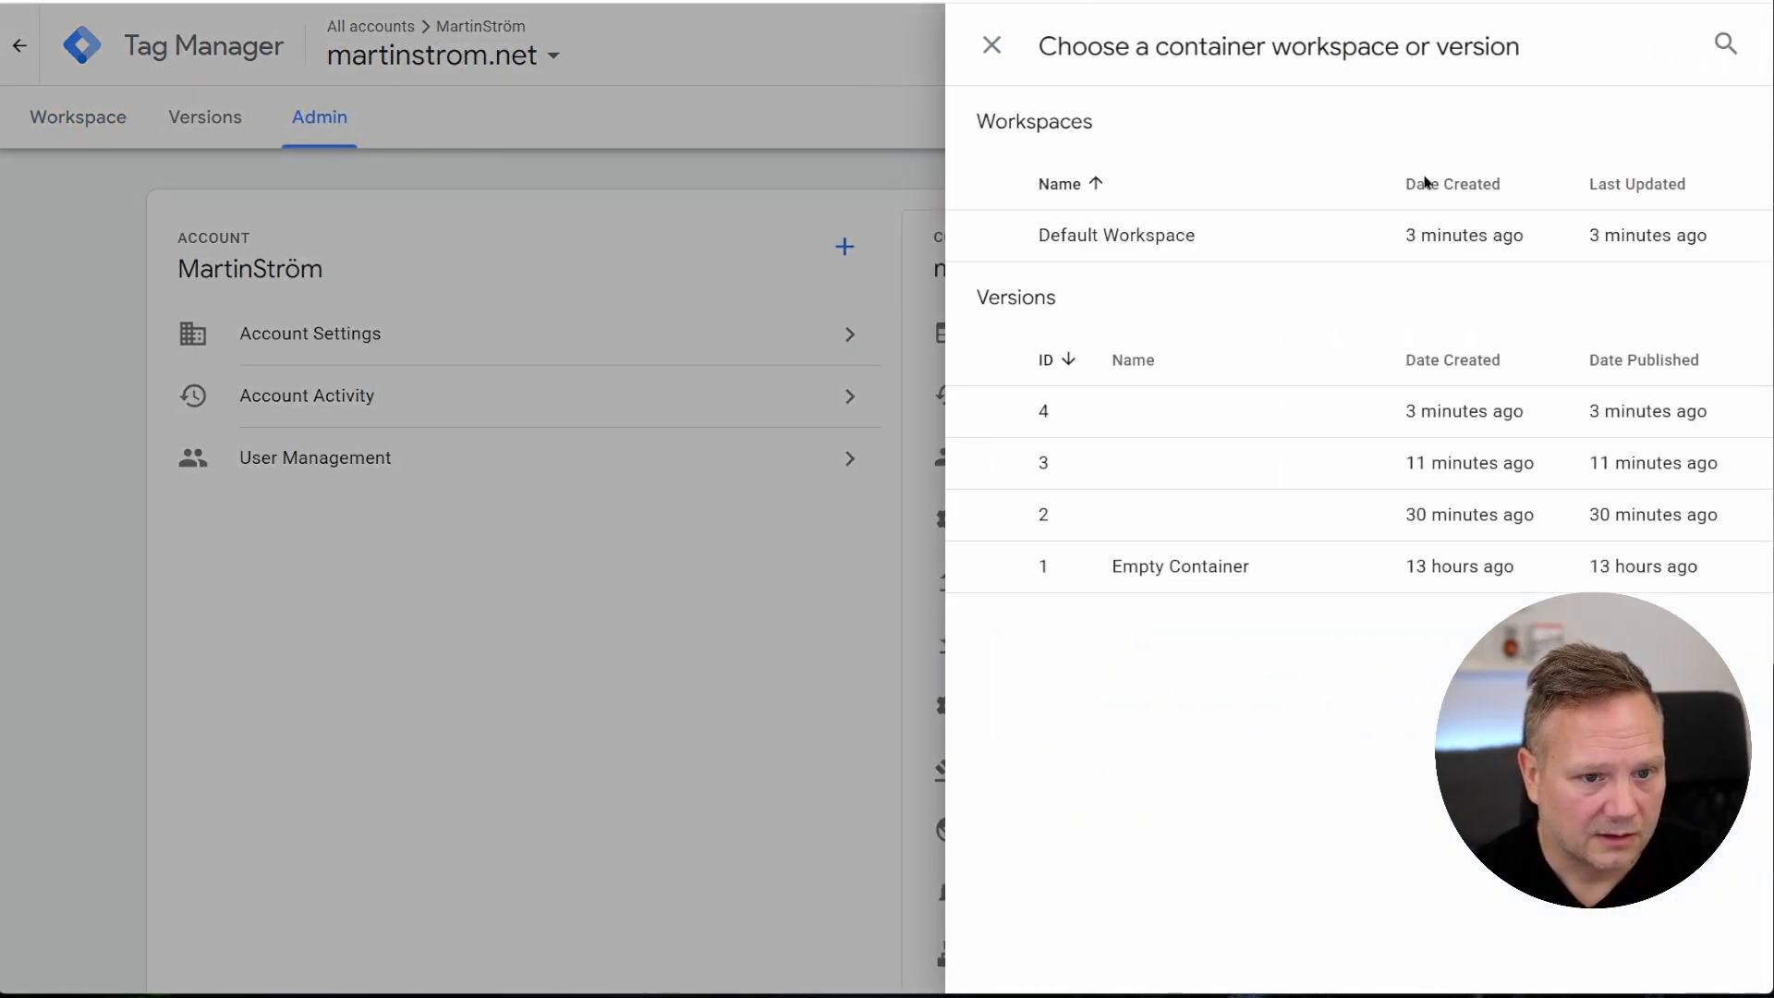
{"action": "left_click", "coordinate": [1117, 239]}
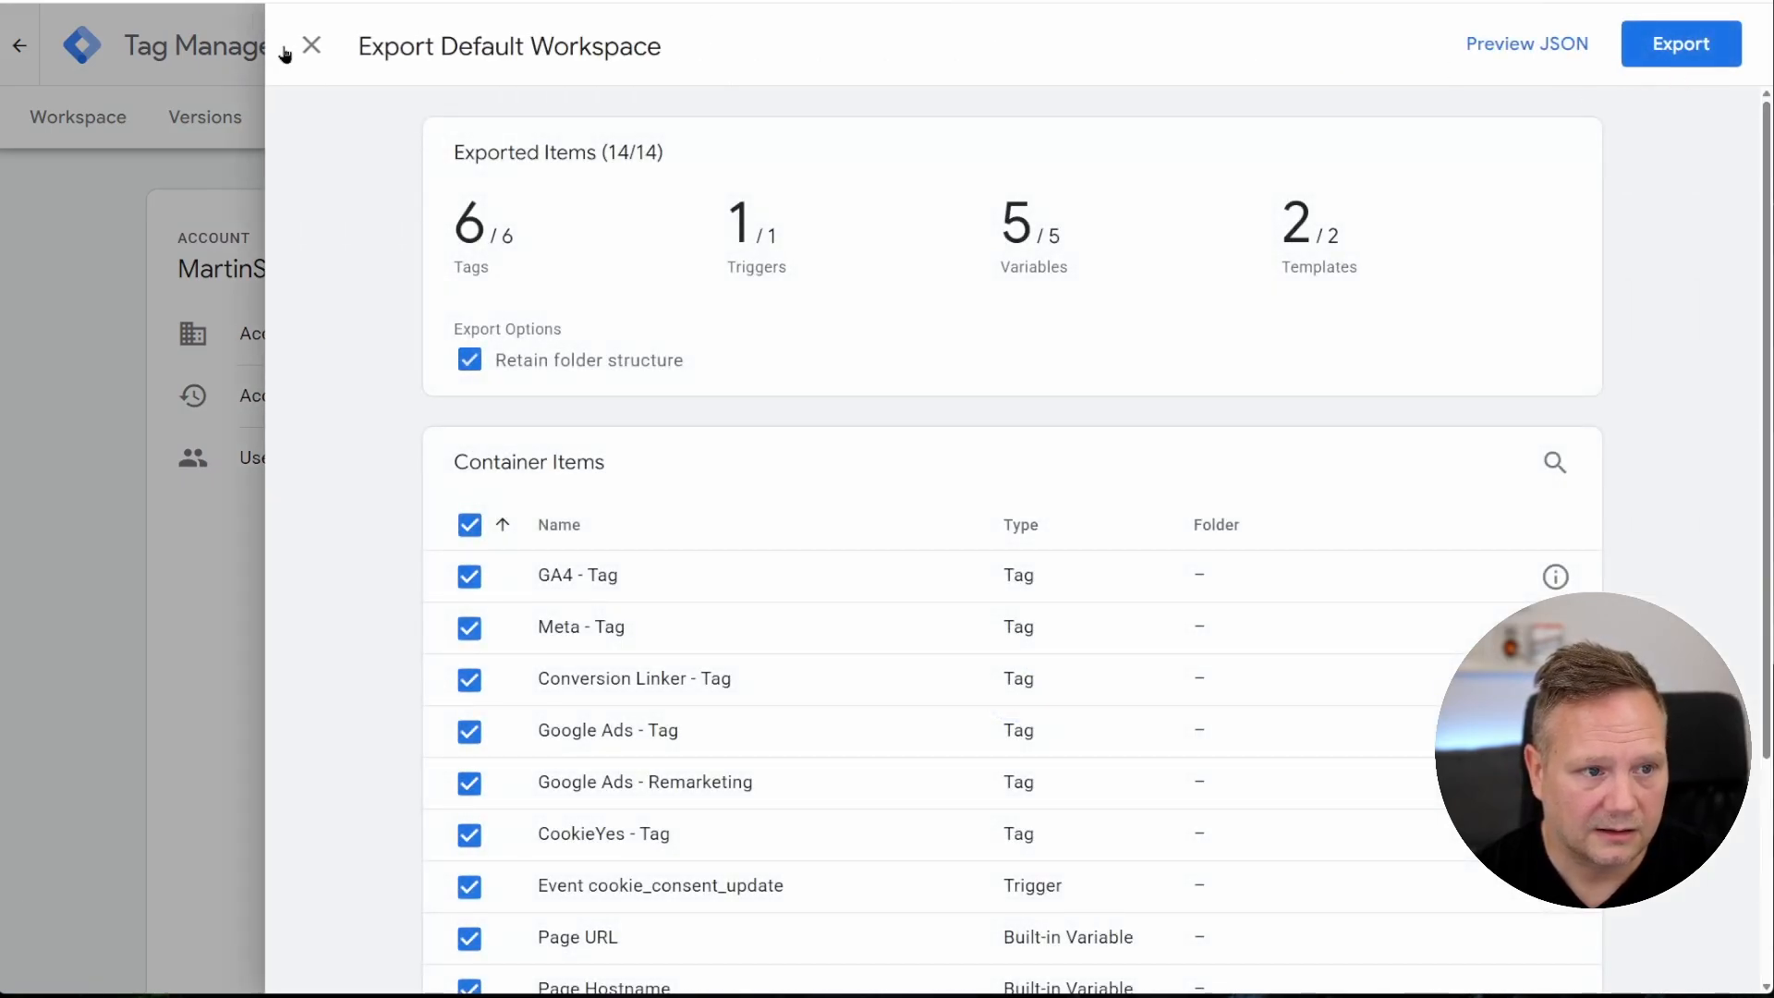
{"action": "left_click", "coordinate": [286, 51]}
Submit and publish the CookieYes tag change as a new container version without a description, and close the version summary
{"action": "left_click", "coordinate": [85, 120]}
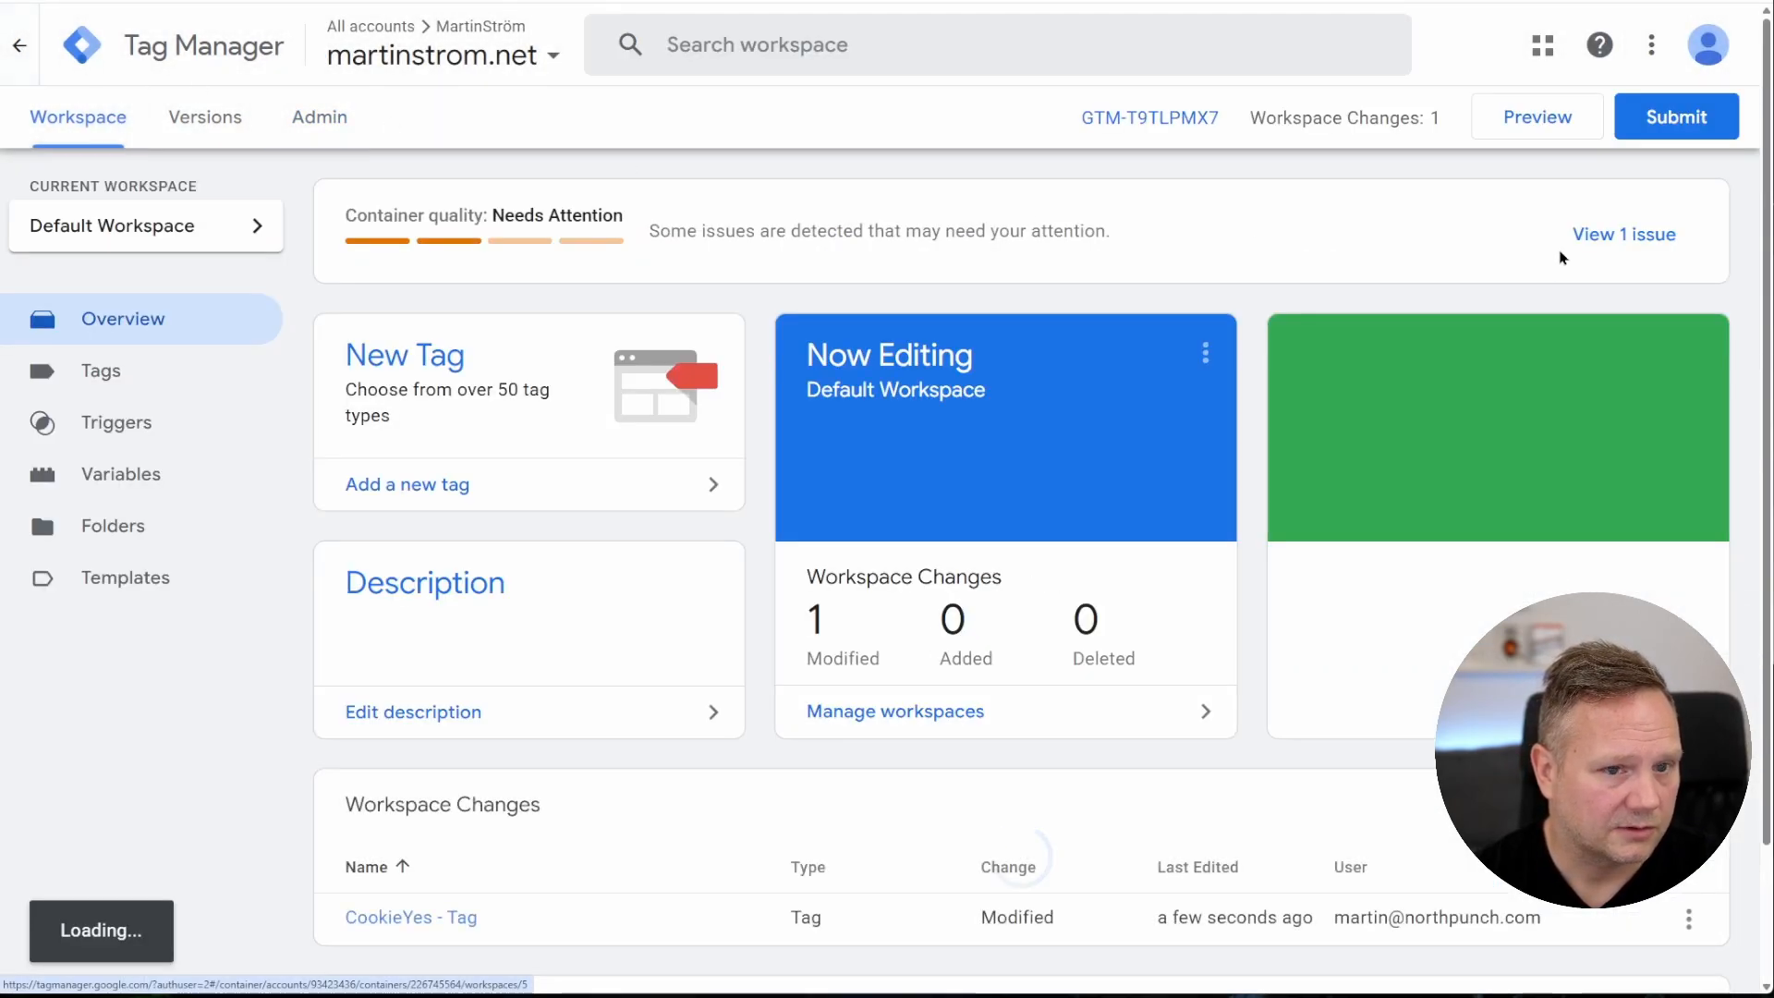
{"action": "left_click", "coordinate": [1677, 117]}
{"action": "left_click", "coordinate": [1679, 43]}
{"action": "left_click", "coordinate": [1080, 797]}
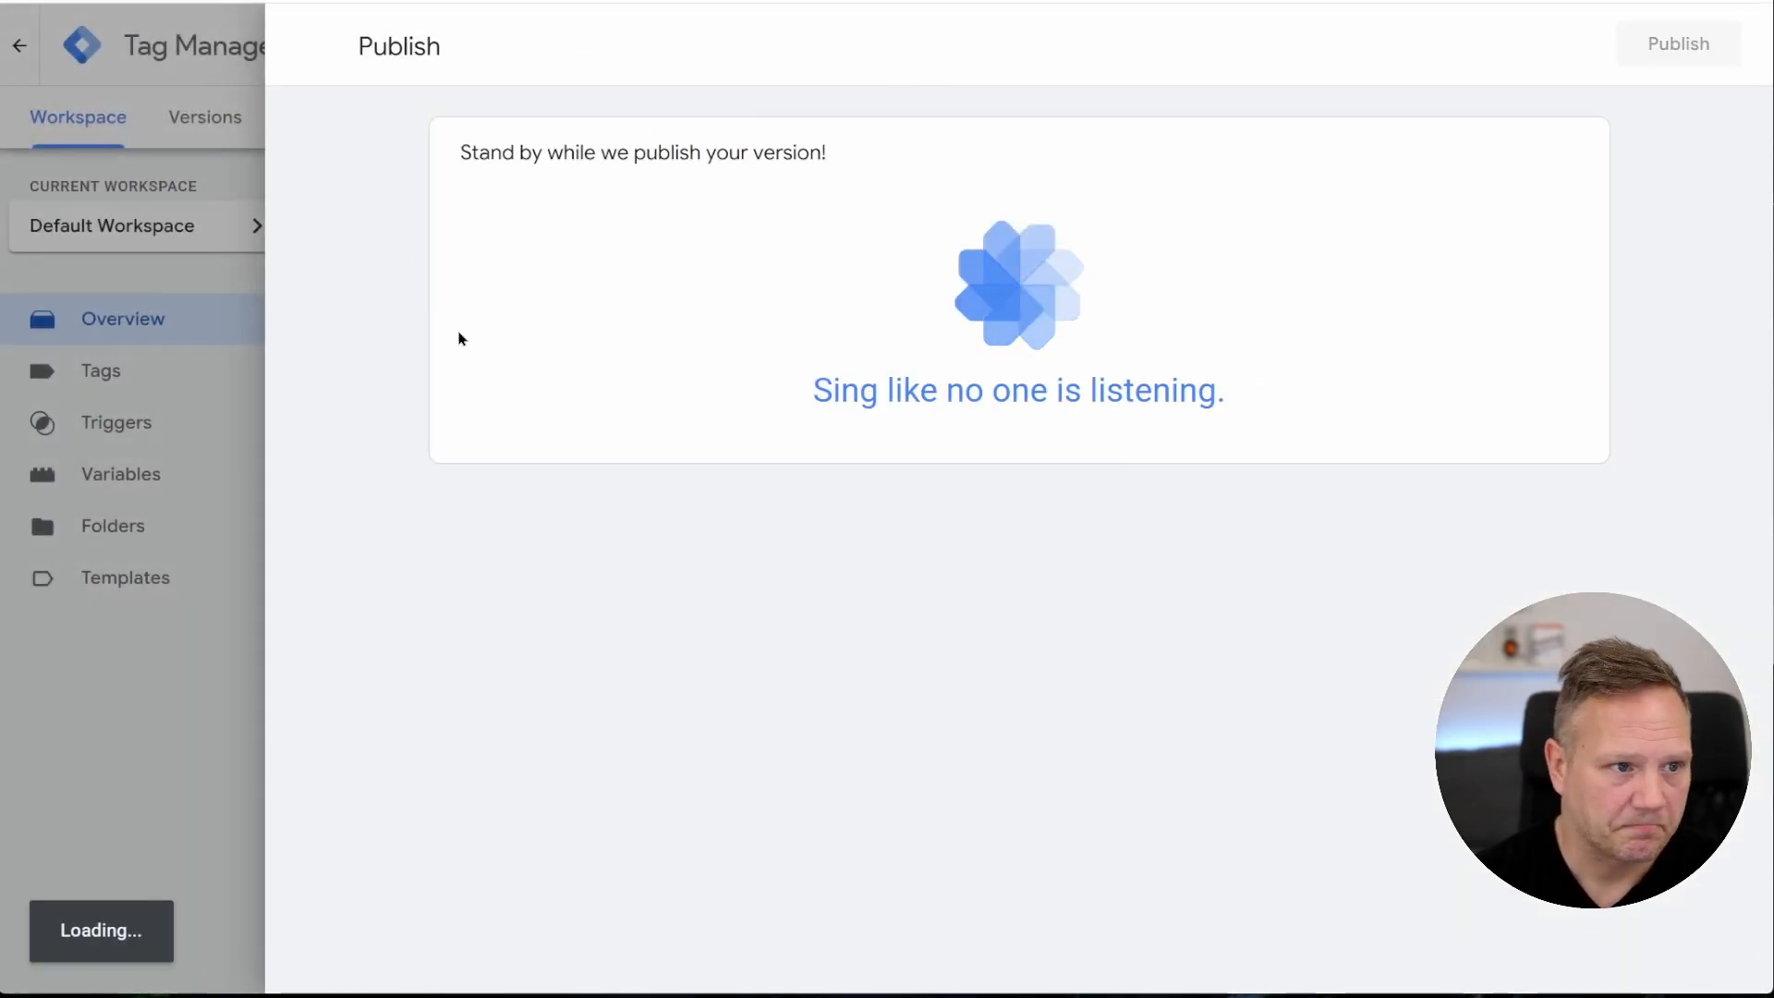
{"action": "left_click", "coordinate": [309, 51]}
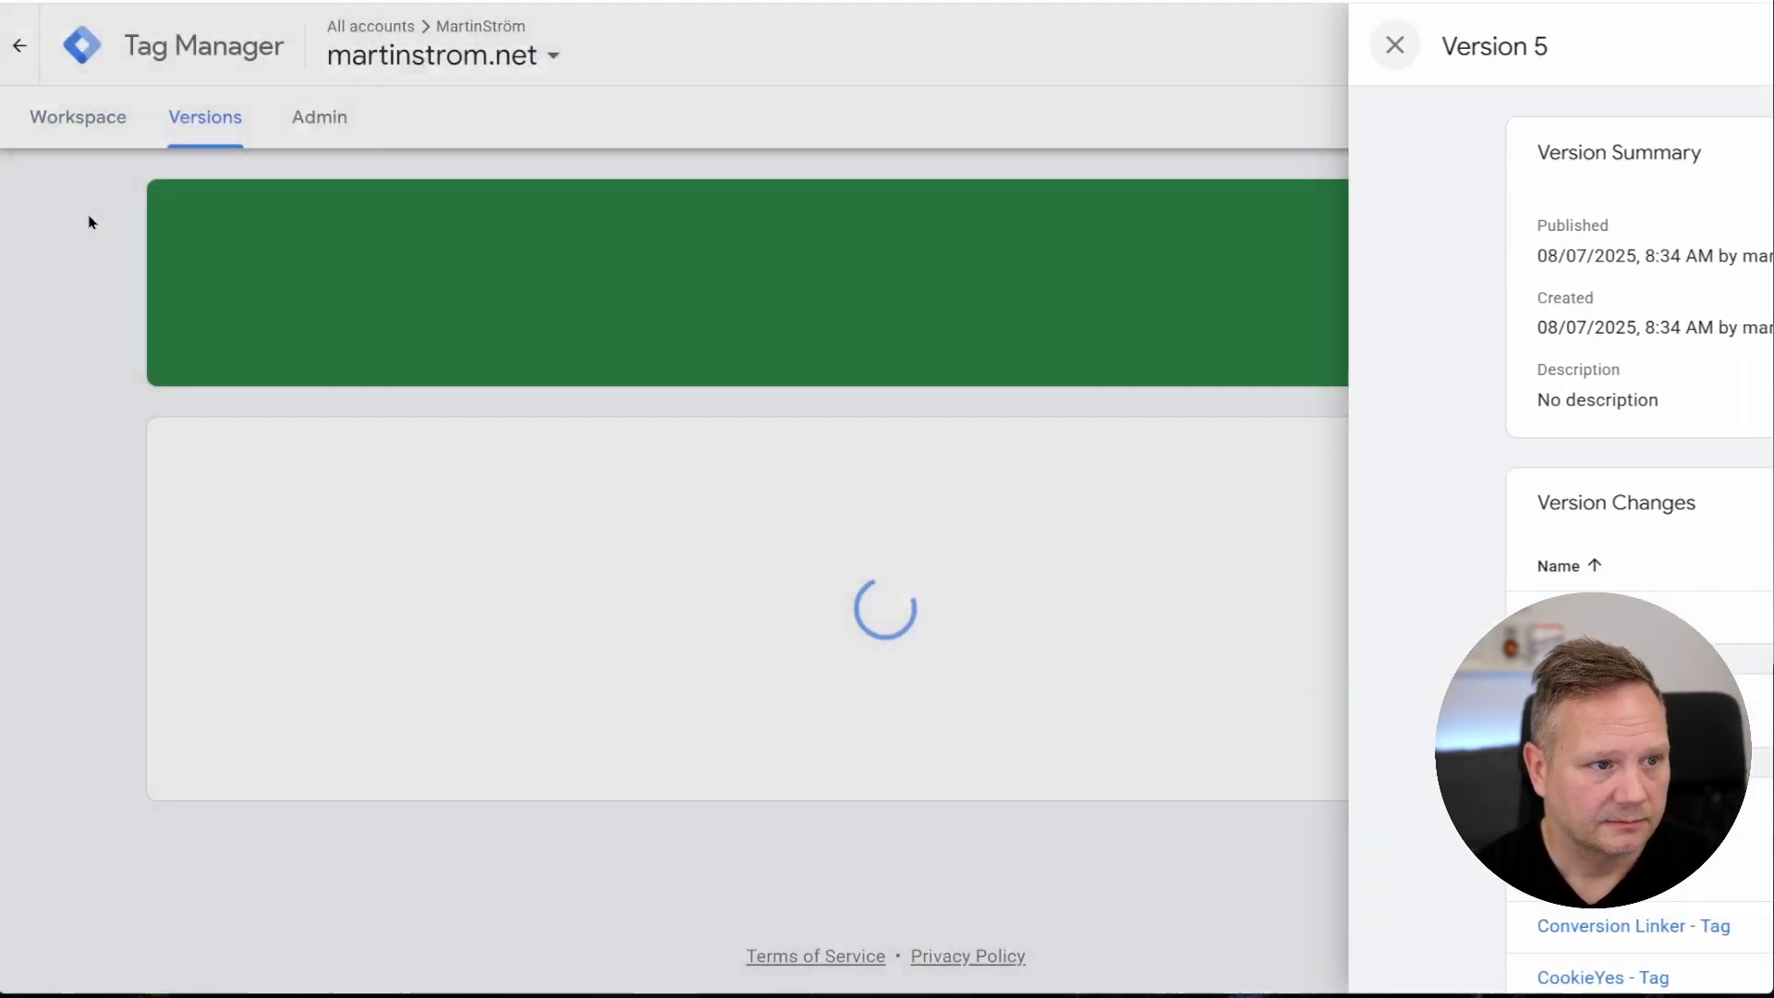
Export the Default Workspace with all its container items as a JSON file, keeping the folder structure, and close the export
{"action": "left_click", "coordinate": [319, 116]}
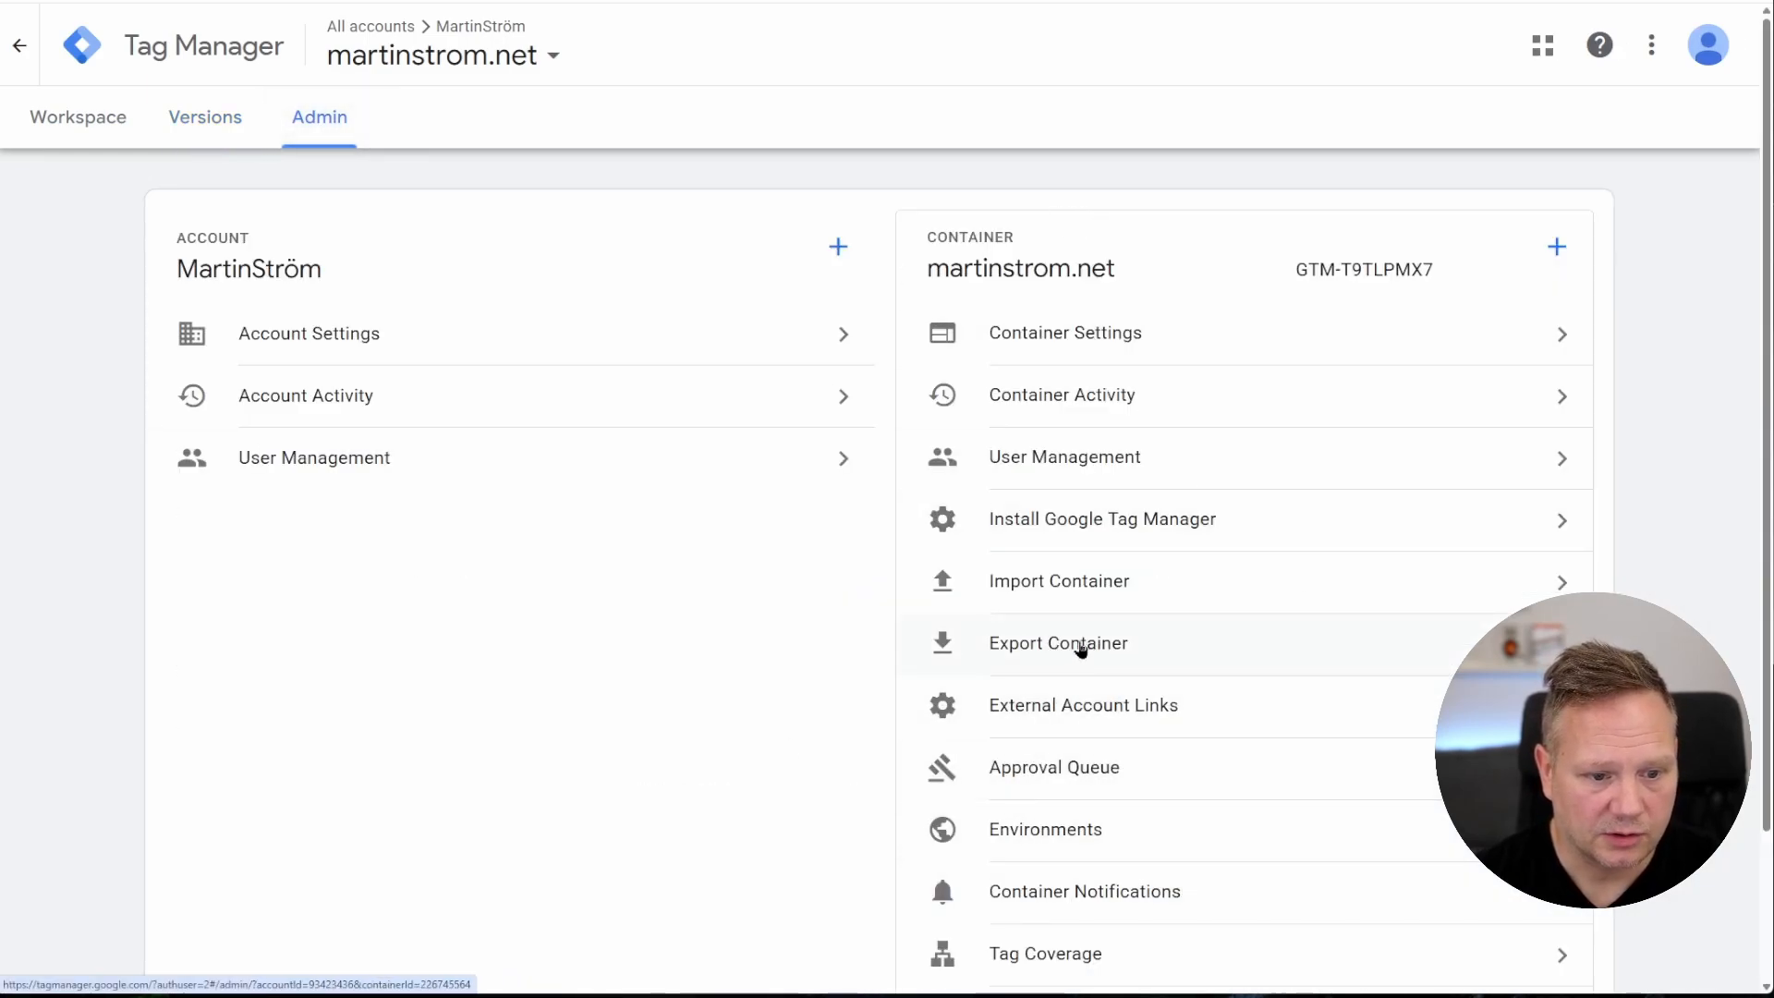
{"action": "left_click", "coordinate": [1087, 646]}
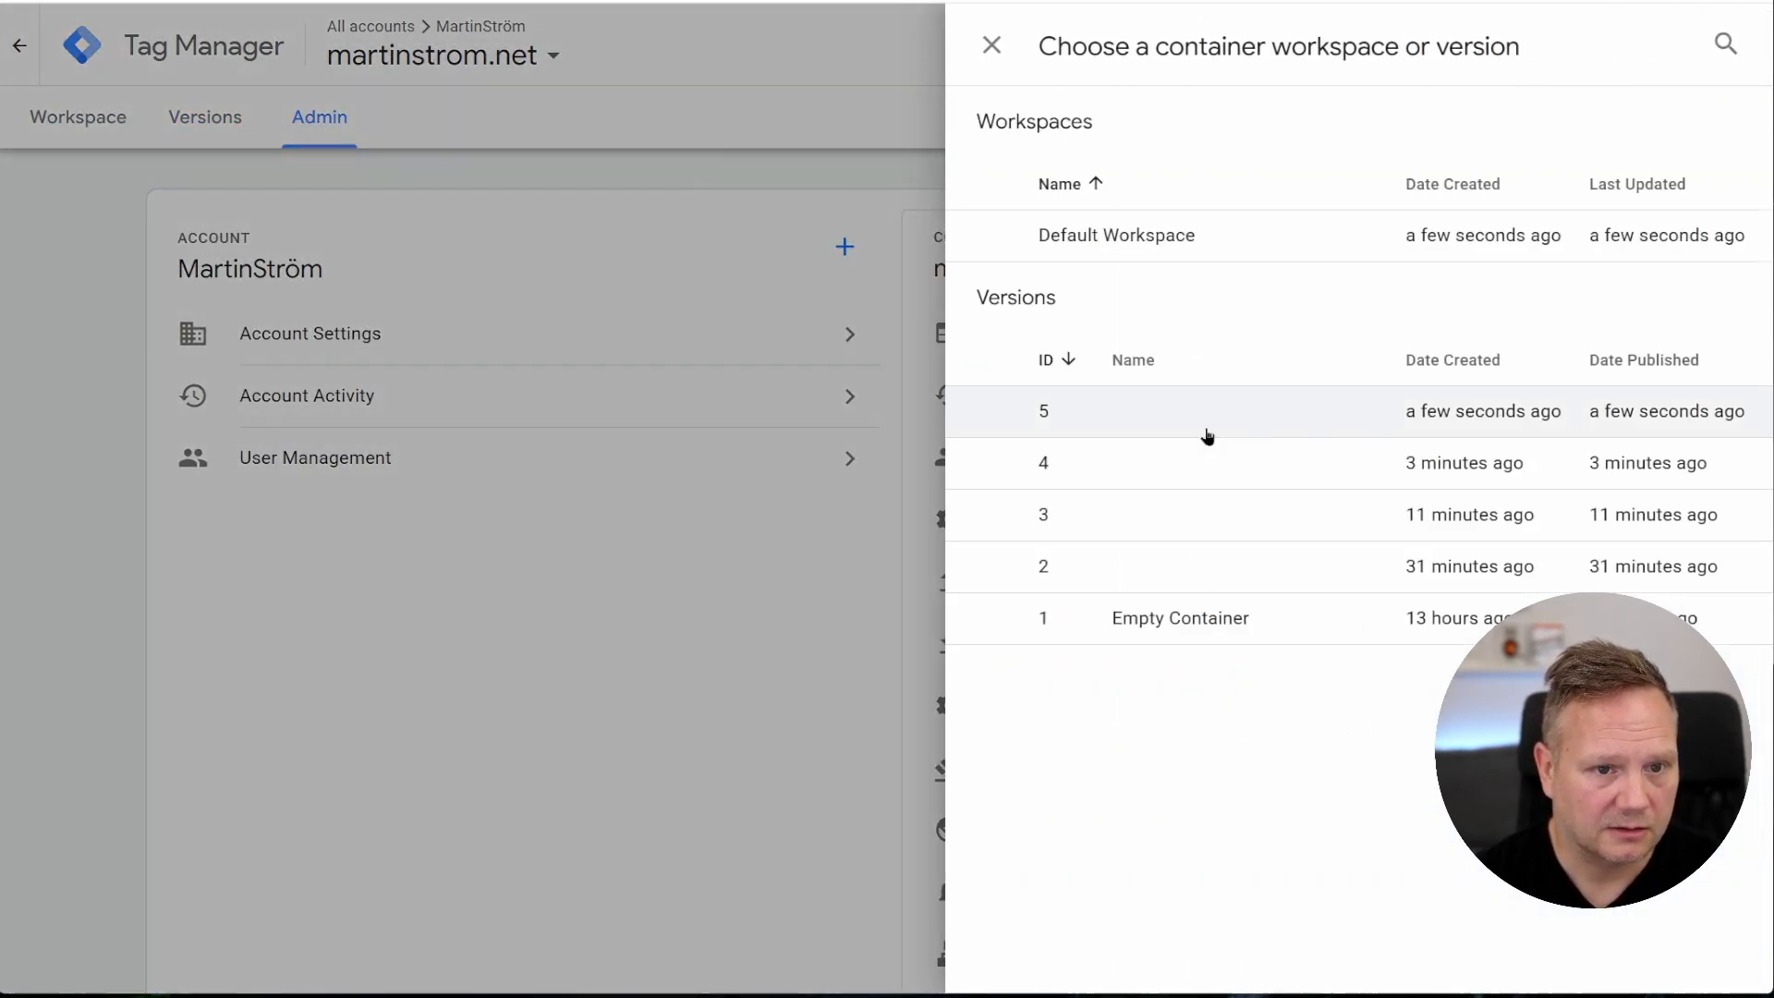
{"action": "left_click", "coordinate": [1132, 242]}
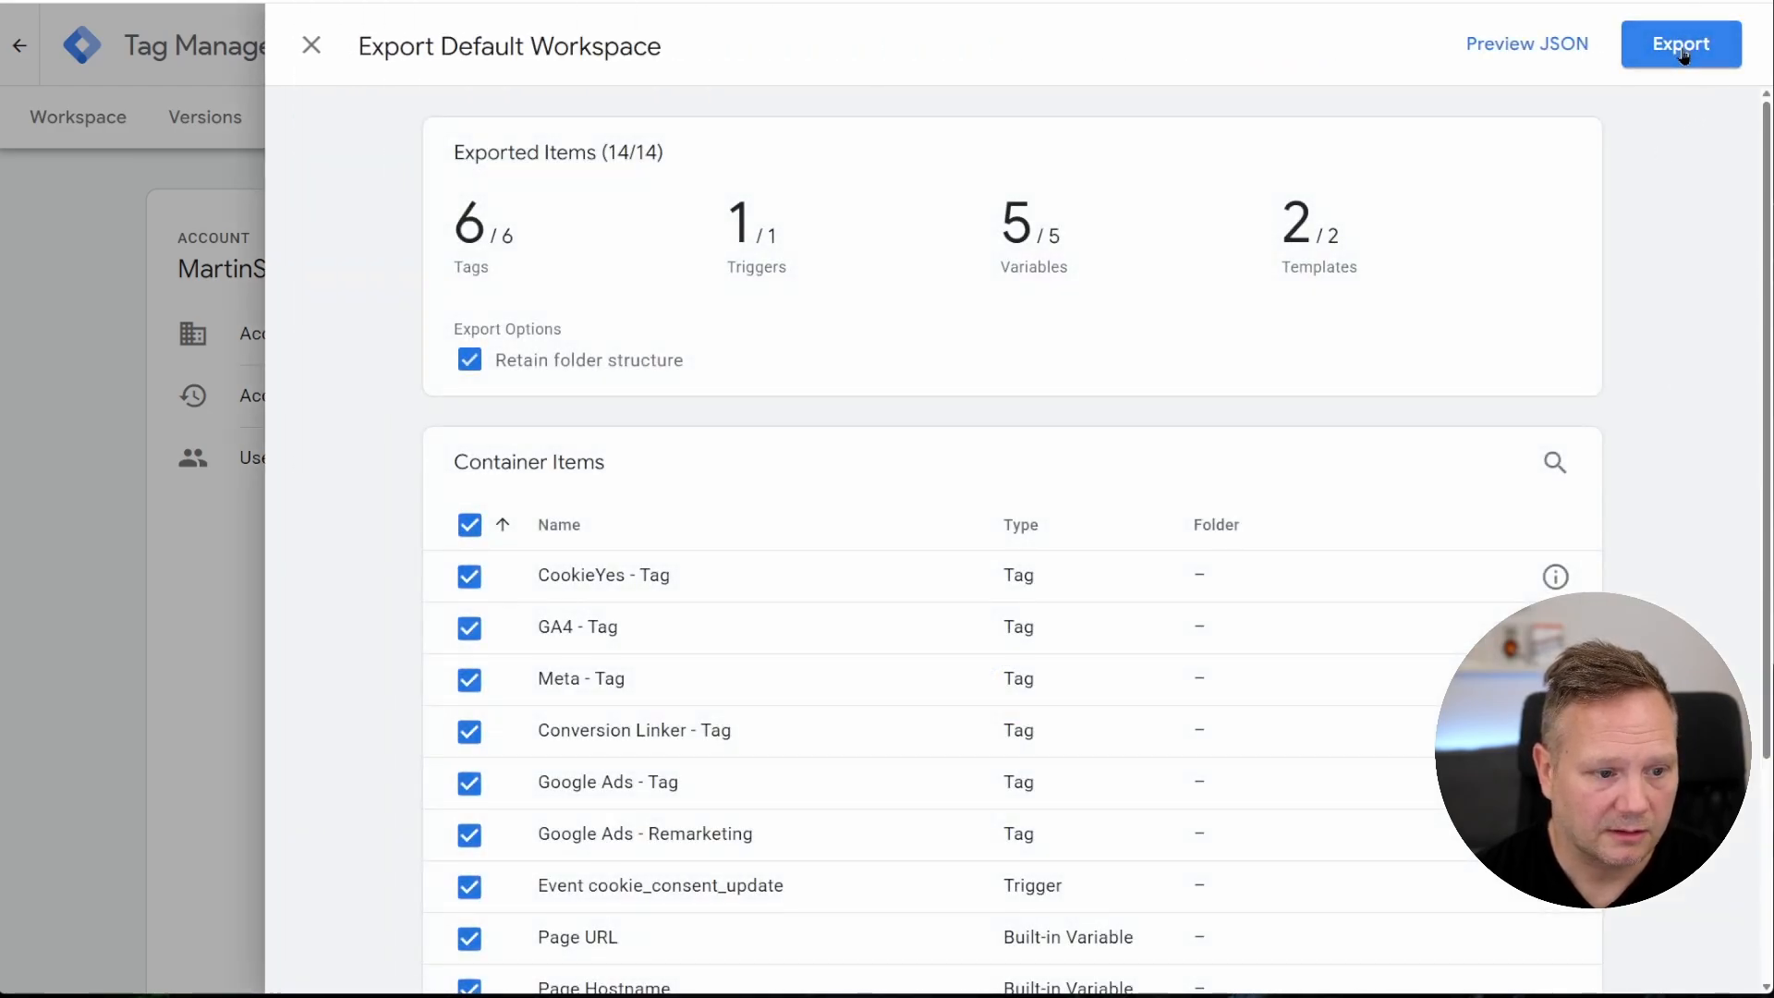
{"action": "scroll", "coordinate": [1018, 503], "scroll_direction": "down", "scroll_amount": 3}
{"action": "scroll", "coordinate": [1168, 634], "scroll_direction": "up", "scroll_amount": 3}
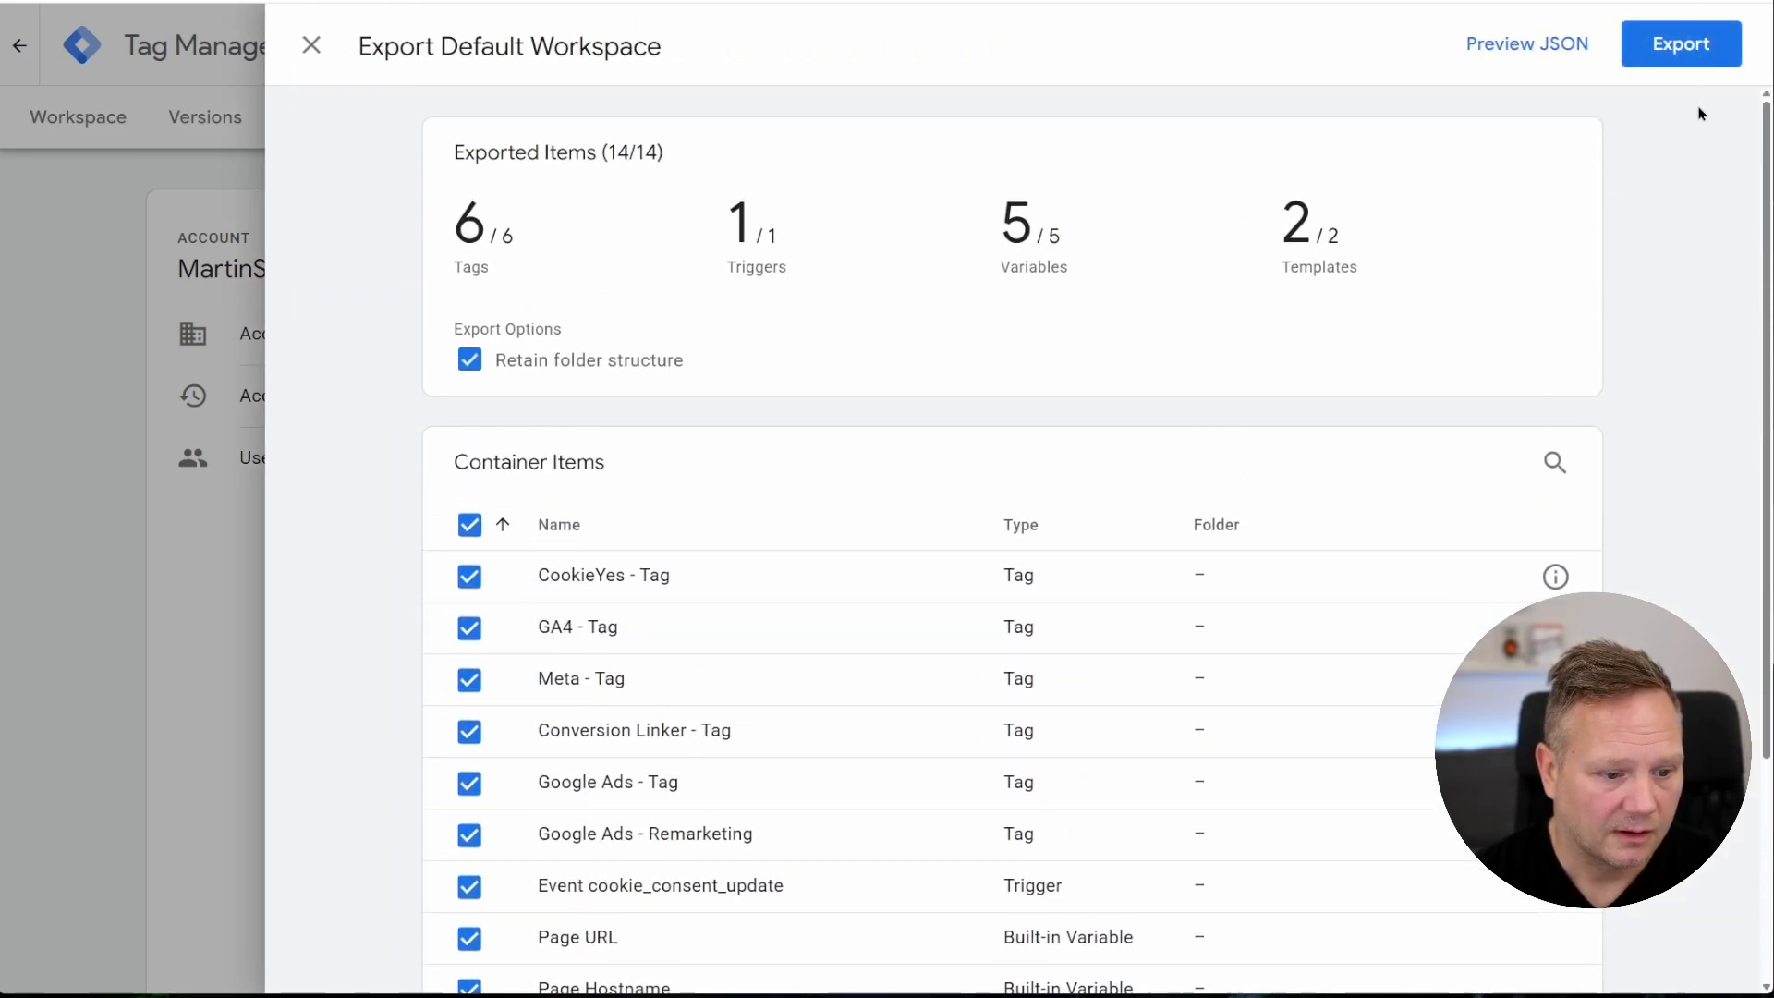
{"action": "left_click", "coordinate": [1690, 54]}
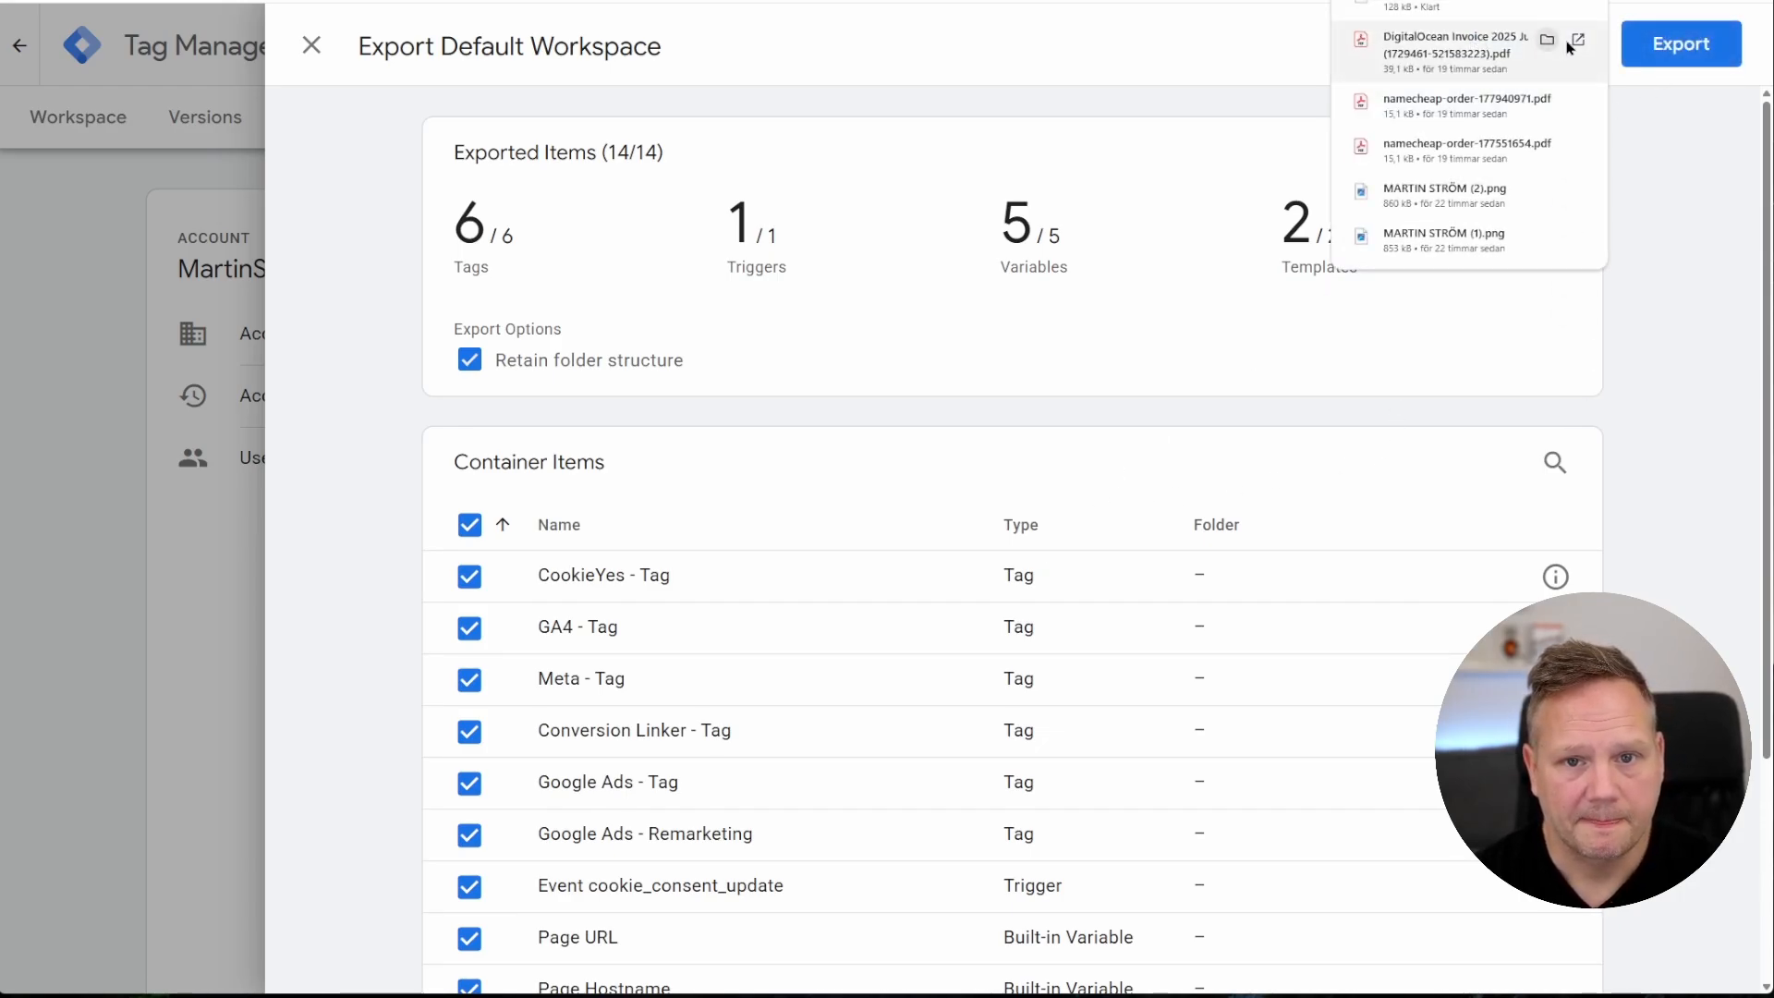
{"action": "left_click", "coordinate": [311, 46]}
Delete all six tags from the Default Workspace and reopen the tag list to check it
{"action": "left_click", "coordinate": [69, 120]}
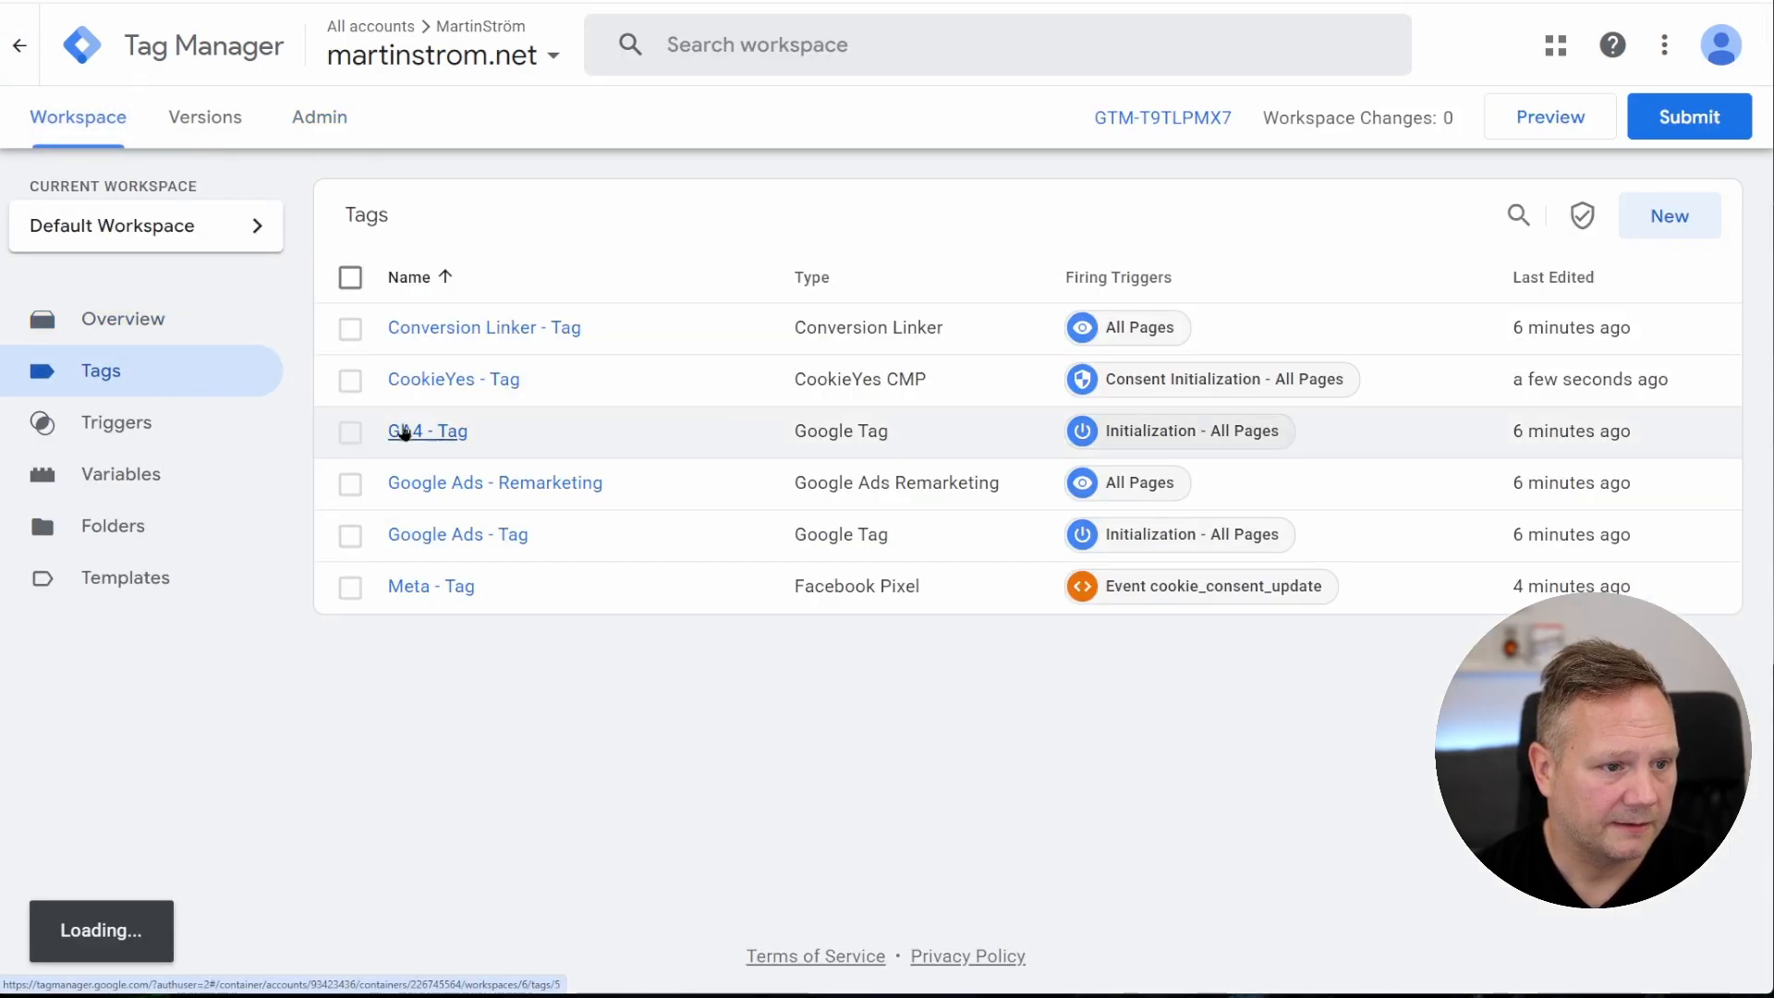
{"action": "left_click", "coordinate": [350, 277]}
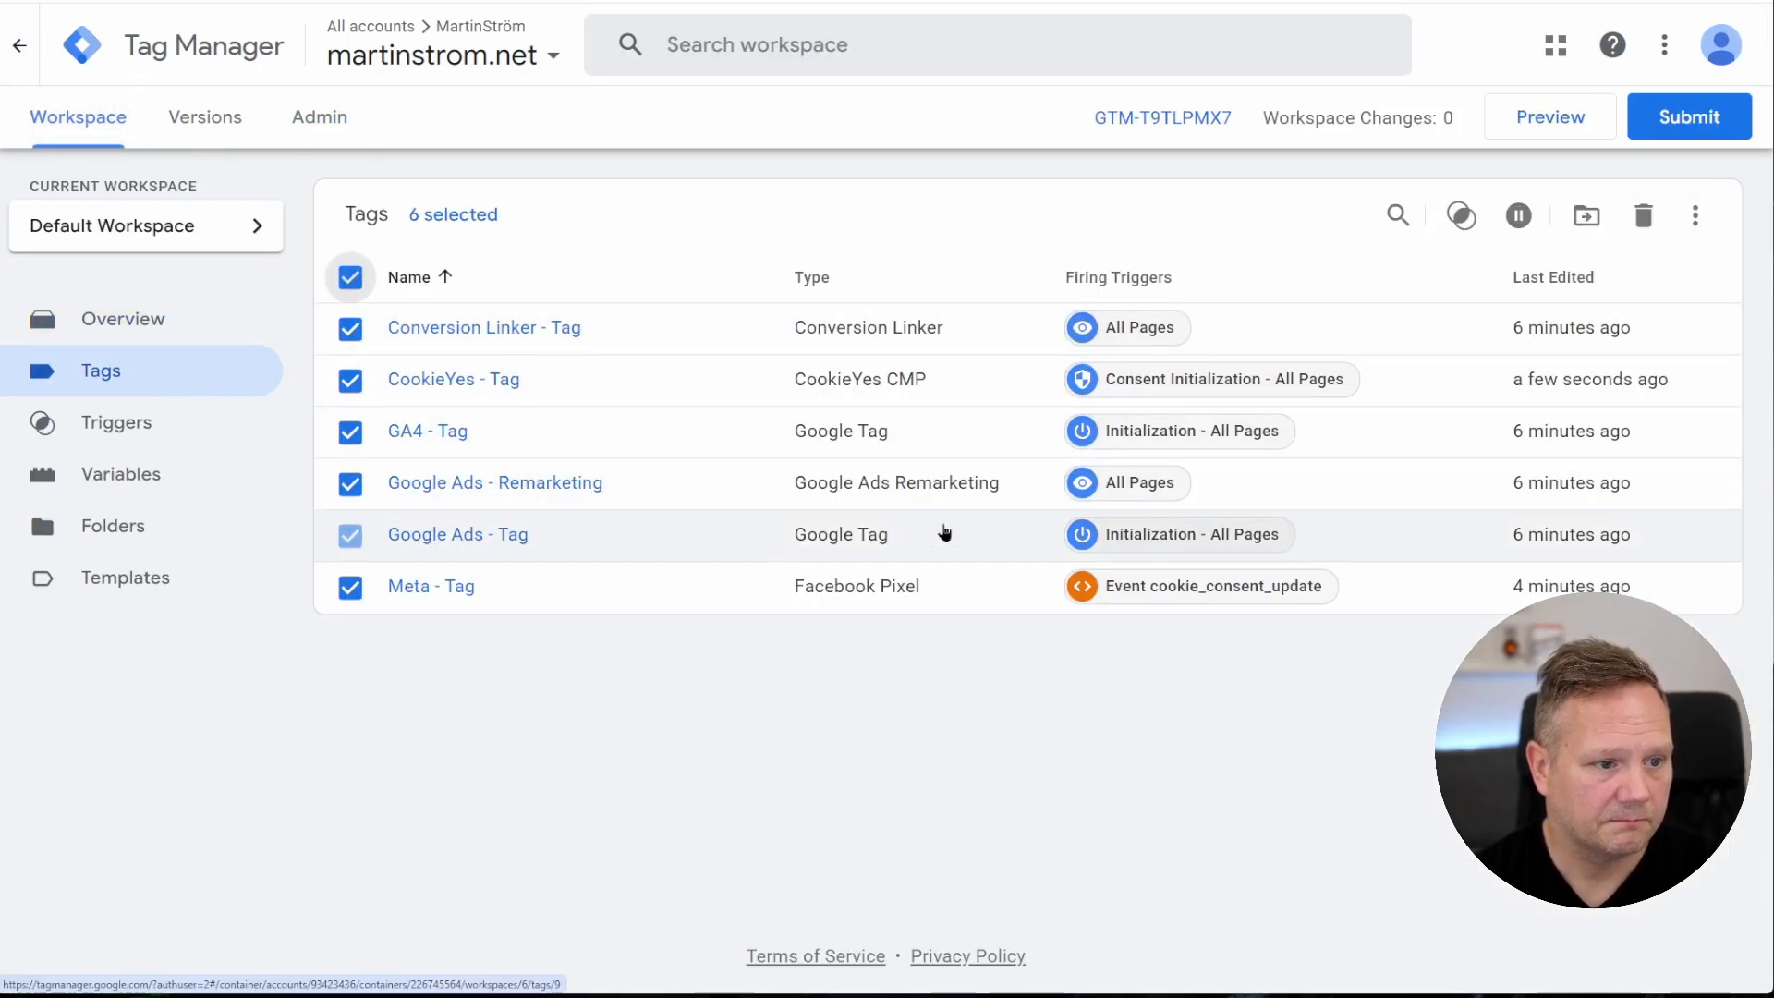
{"action": "left_click", "coordinate": [1646, 226]}
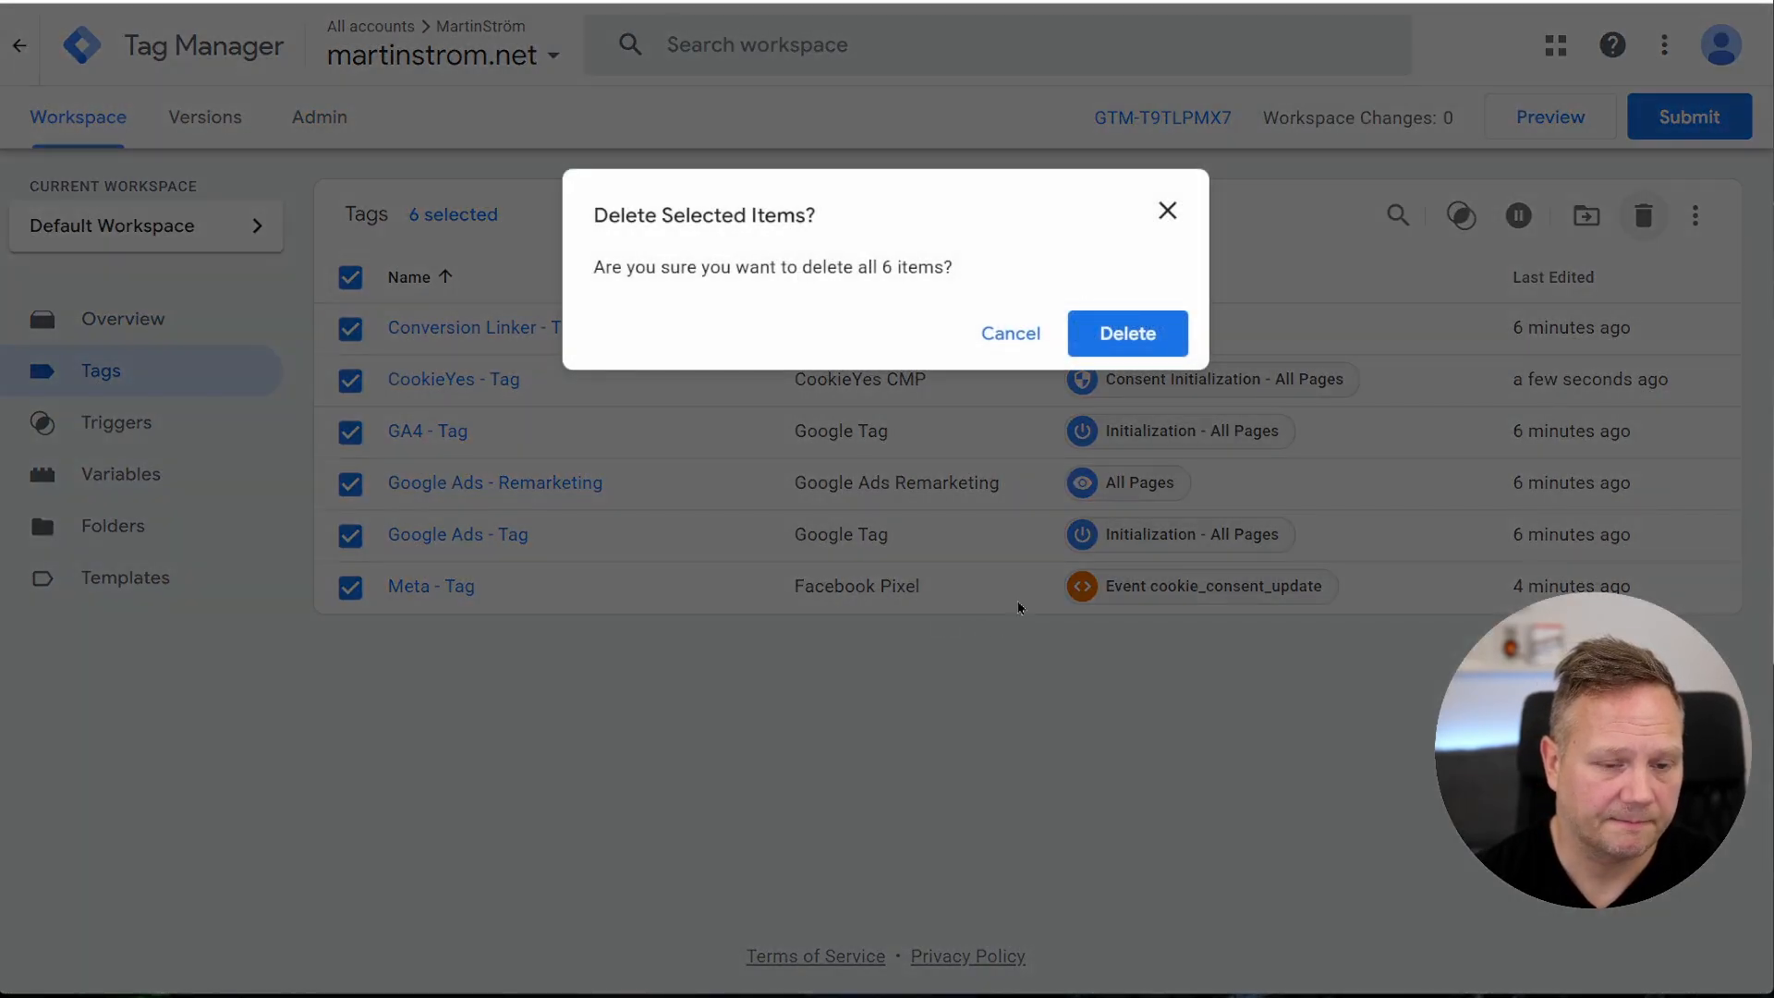
{"action": "left_click", "coordinate": [1127, 333]}
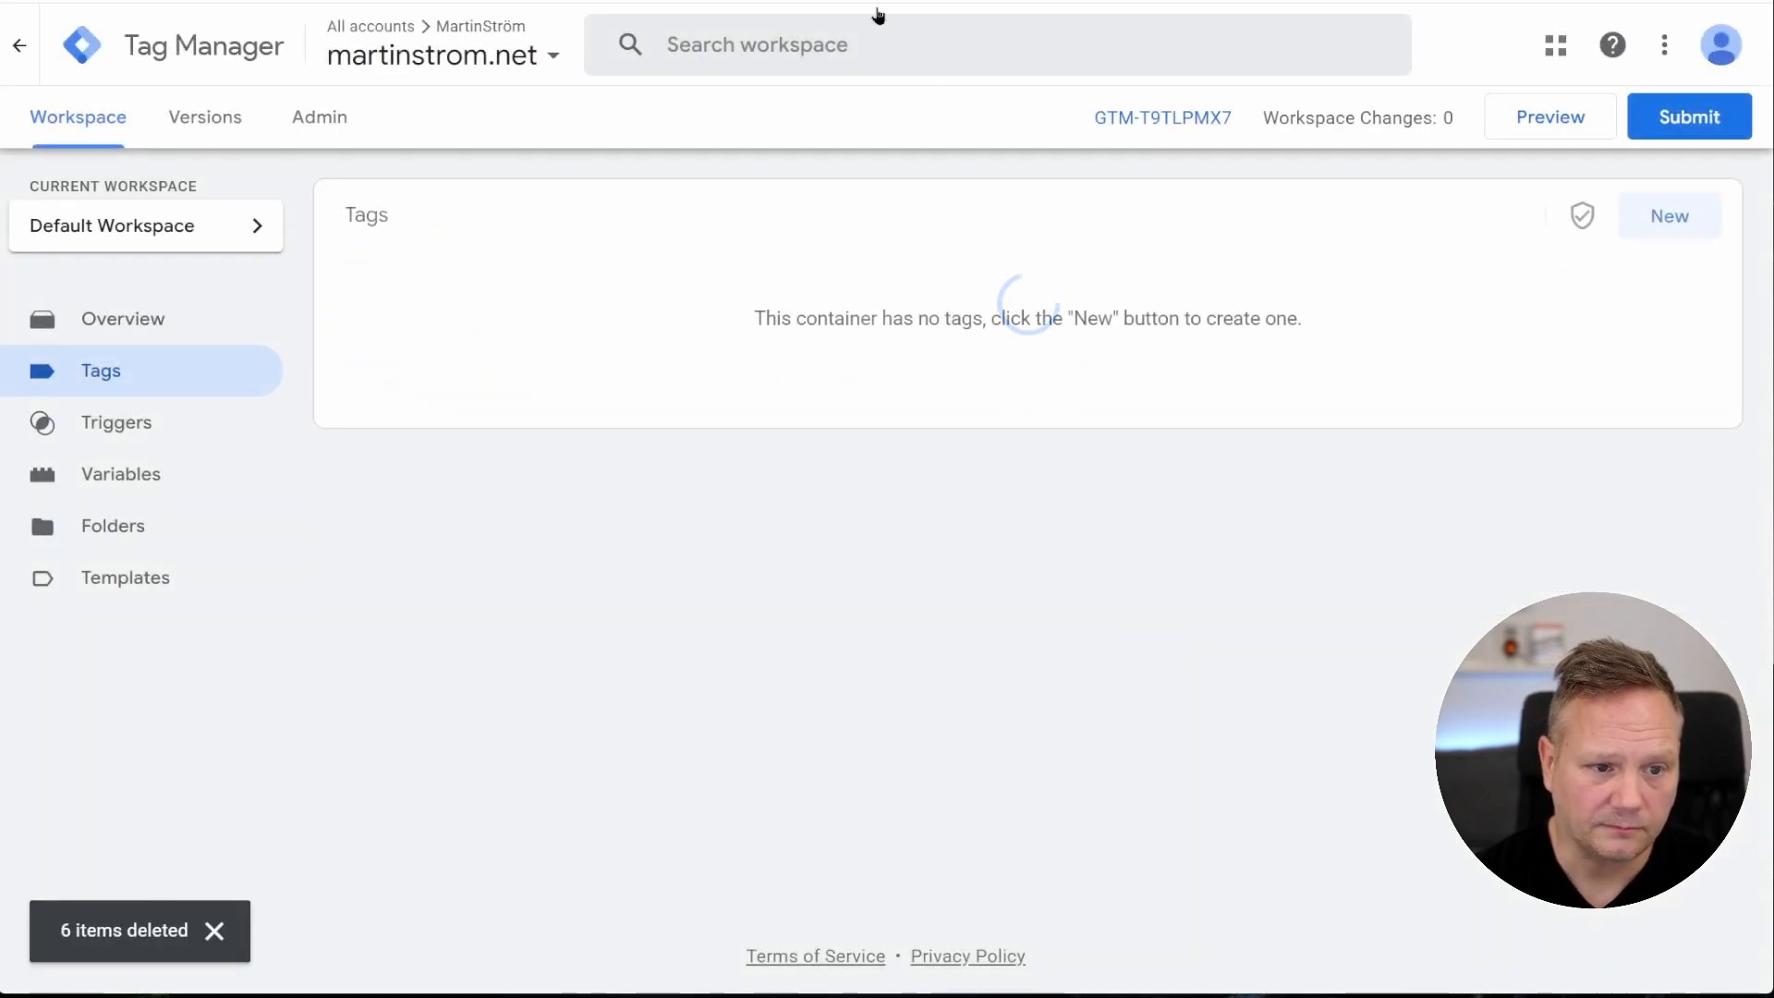
{"action": "left_click", "coordinate": [321, 131]}
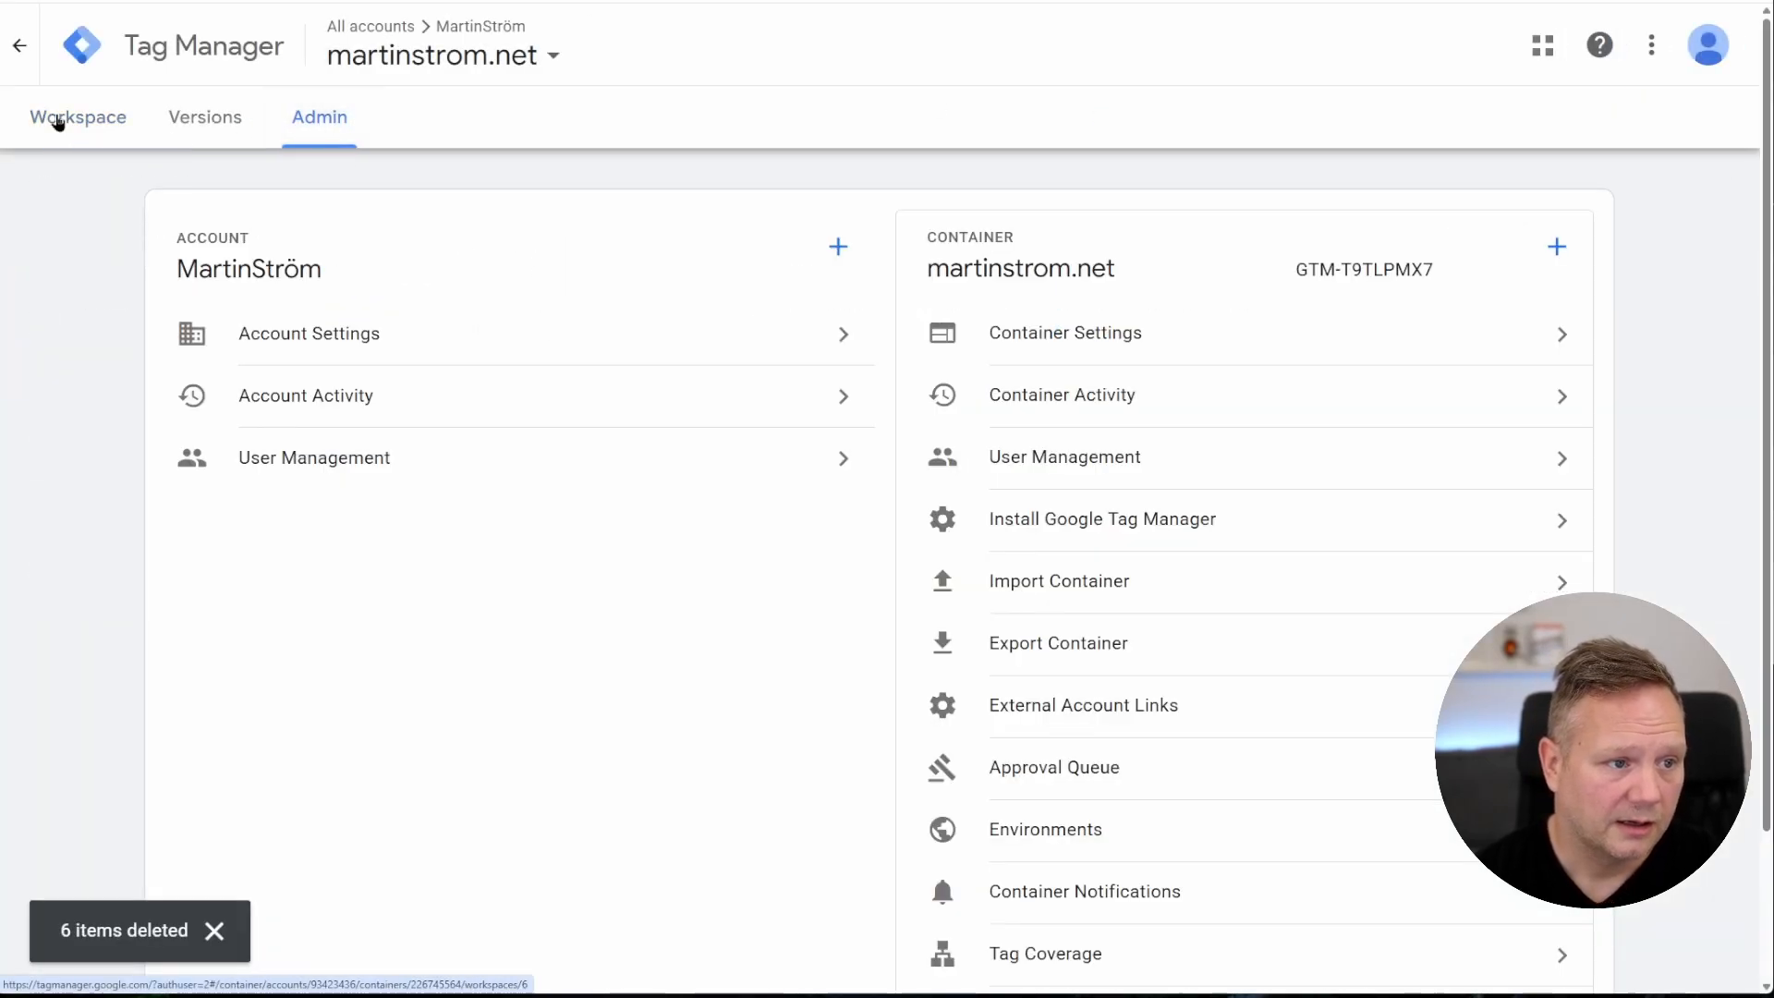
{"action": "left_click", "coordinate": [54, 123]}
{"action": "left_click", "coordinate": [101, 371]}
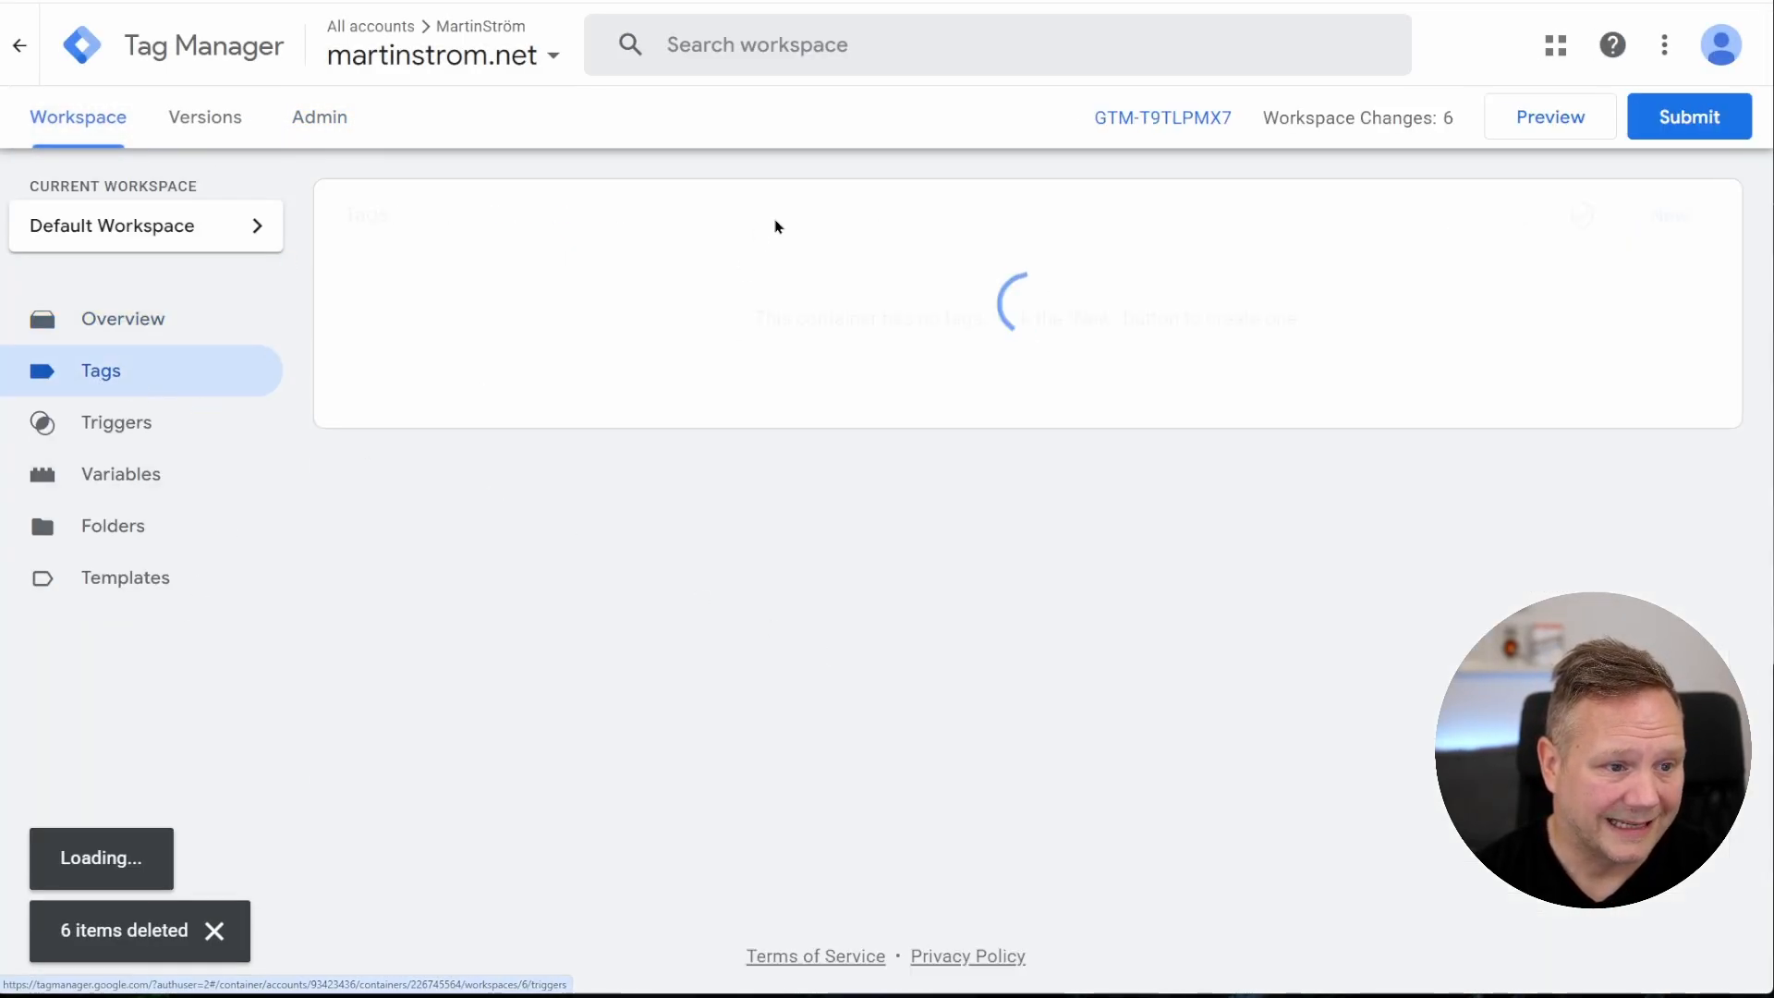
Start a container import for martinstrom.net and choose GTM-T9TLPMX7_workspace6.json as the container file
{"action": "left_click", "coordinate": [318, 122]}
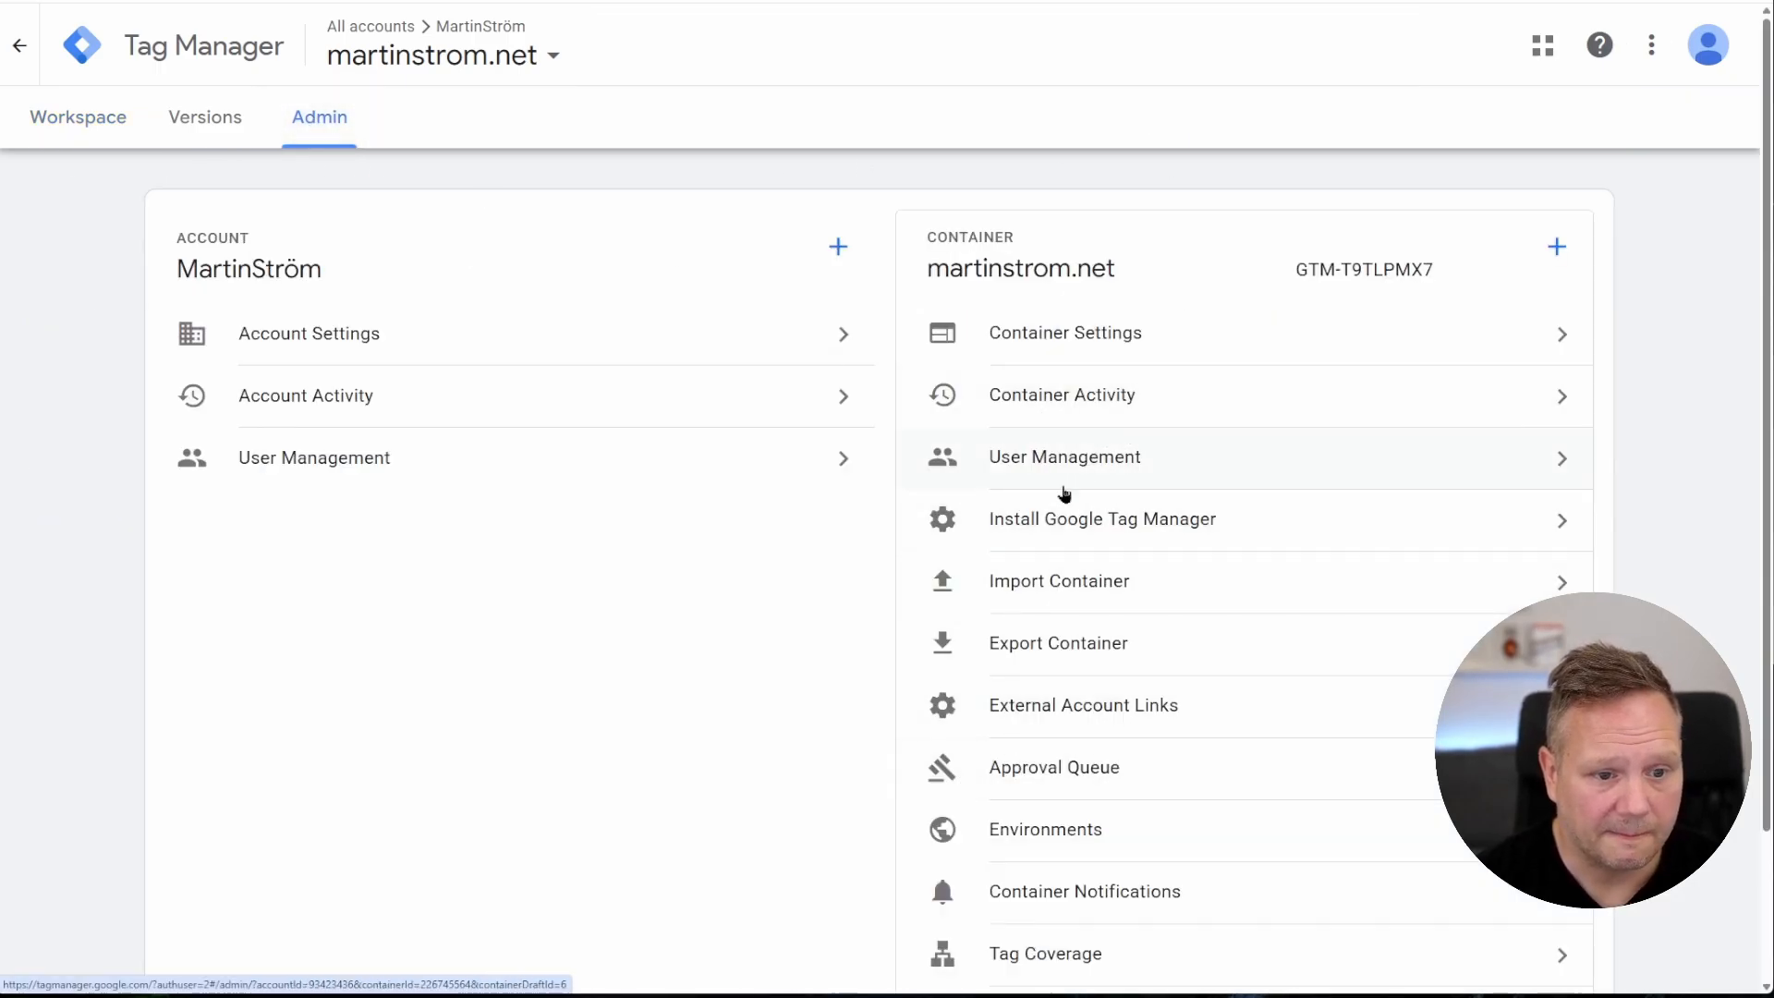
{"action": "left_click", "coordinate": [1043, 588]}
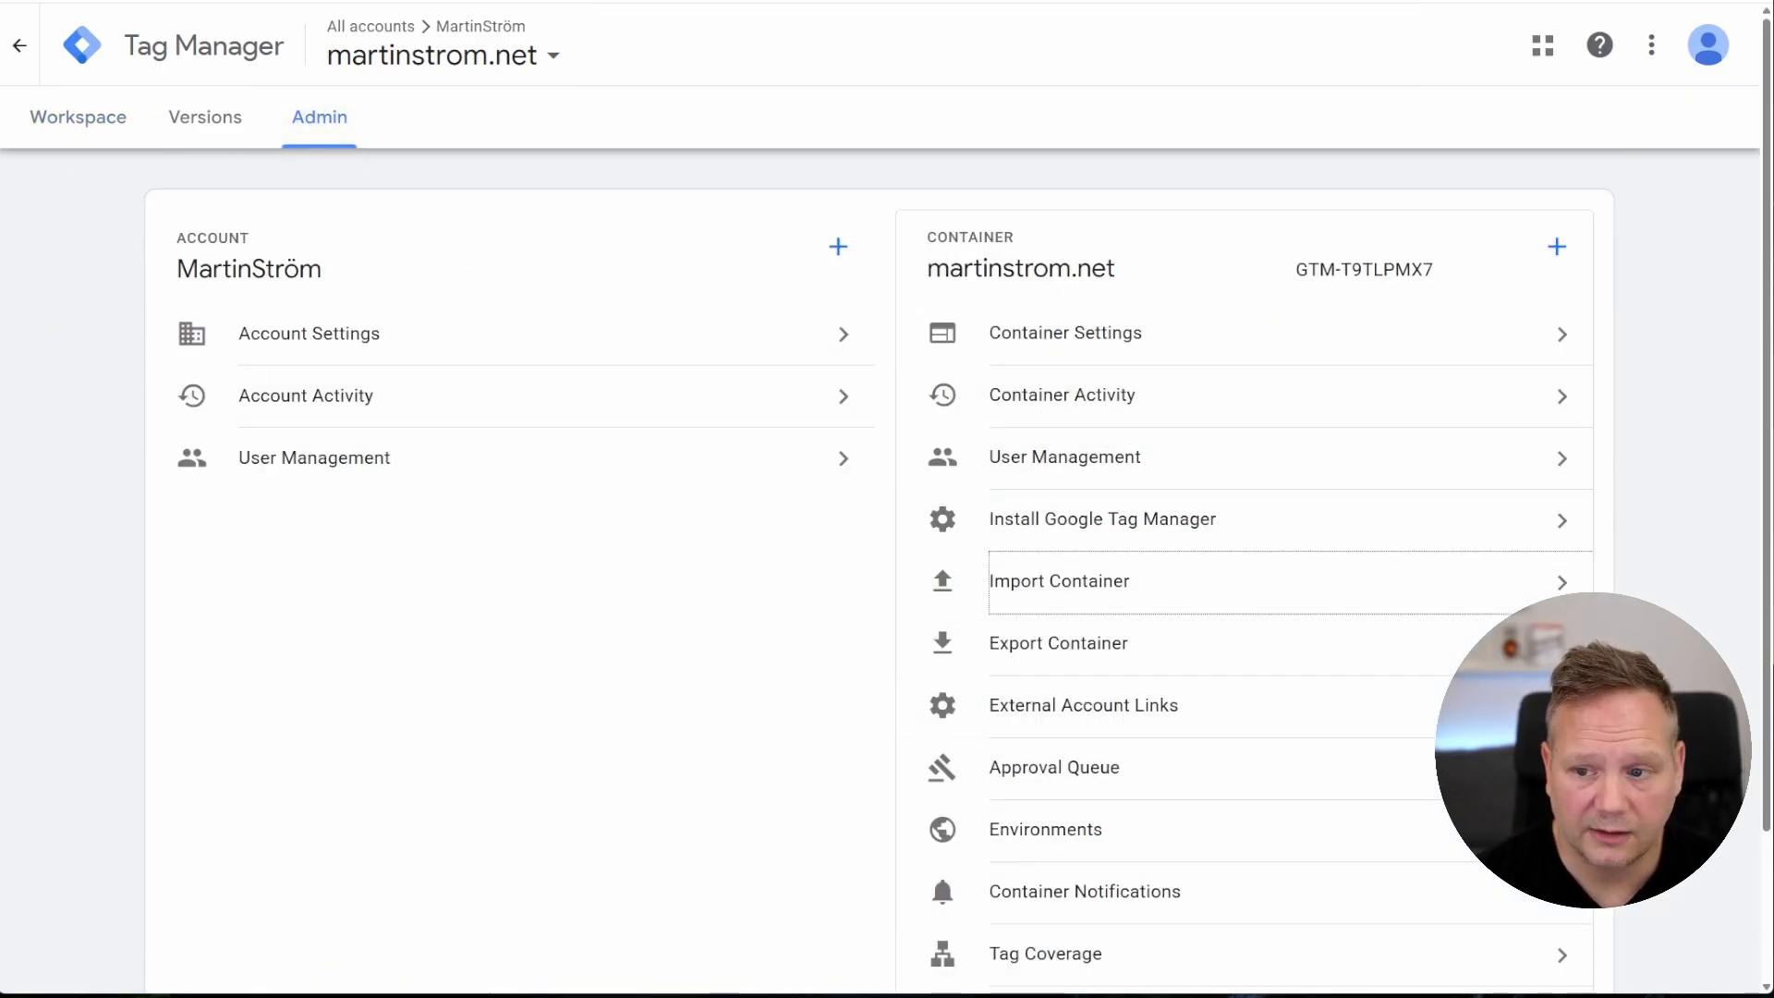
{"action": "left_click", "coordinate": [1062, 596]}
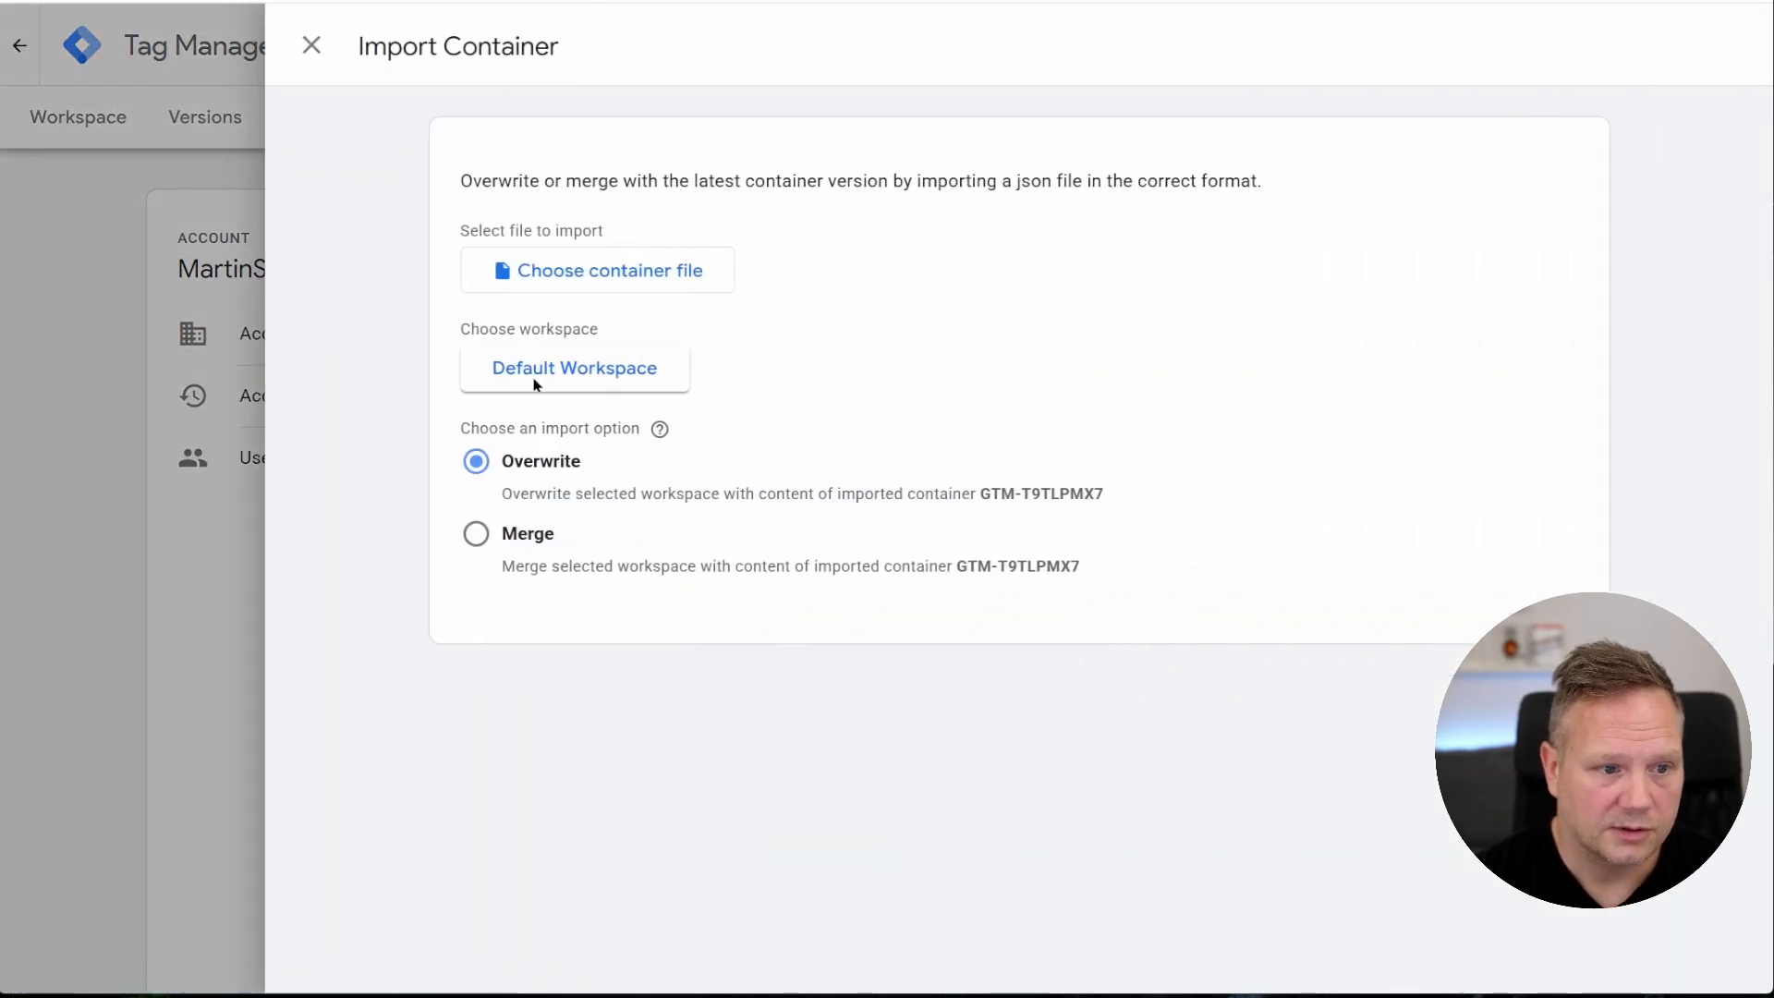
{"action": "left_click", "coordinate": [592, 275]}
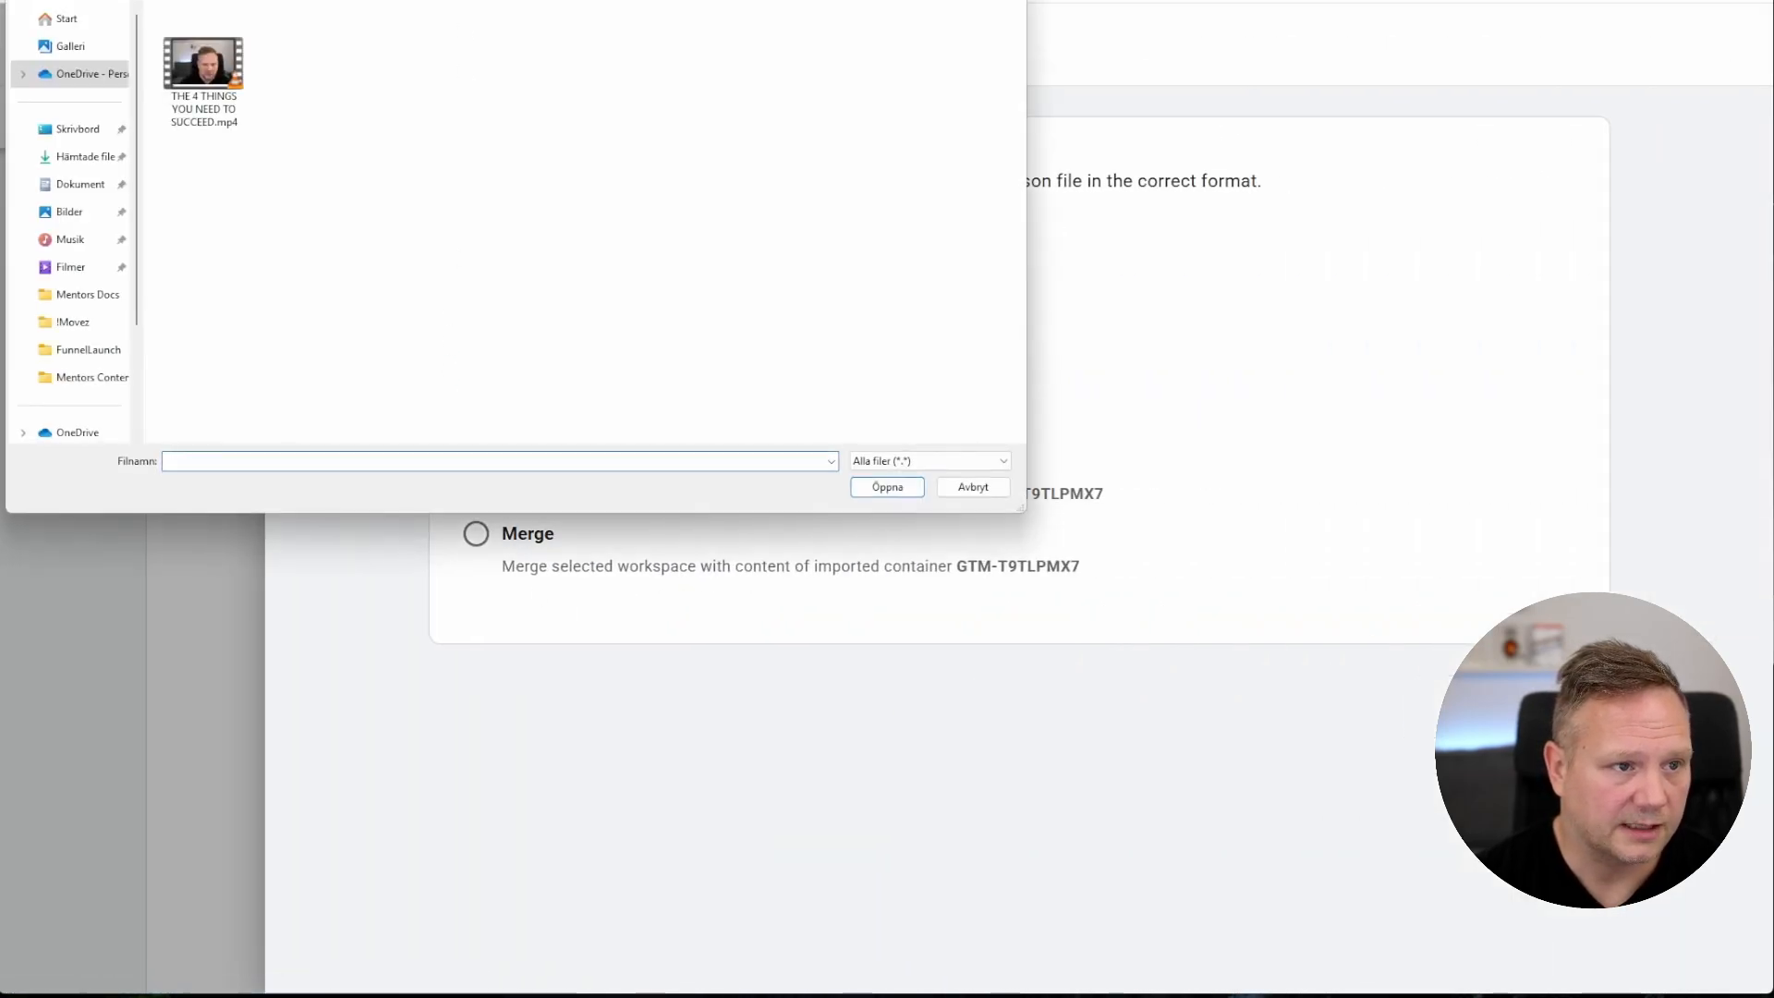
{"action": "left_click_drag", "start_coordinate": [438, 0], "coordinate": [1773, 591]}
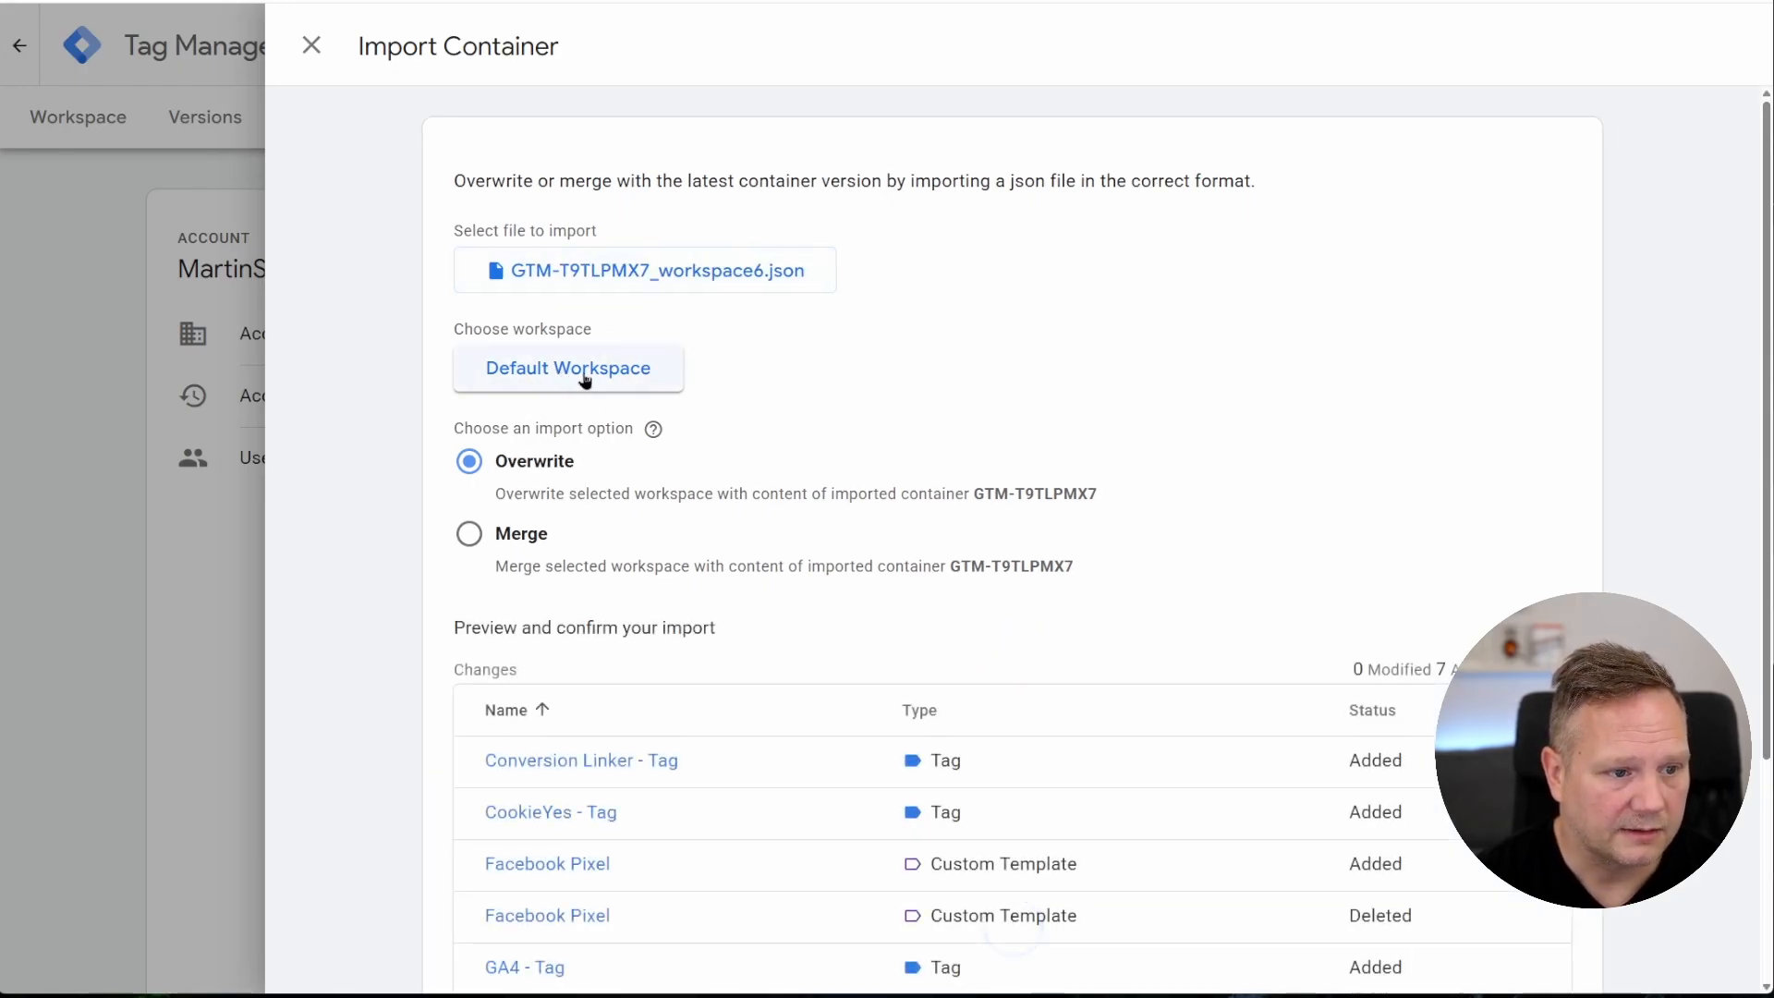
Import the file into Default Workspace with the Merge option, overwriting conflicting items, and open the tag list to check it
{"action": "left_click", "coordinate": [556, 380]}
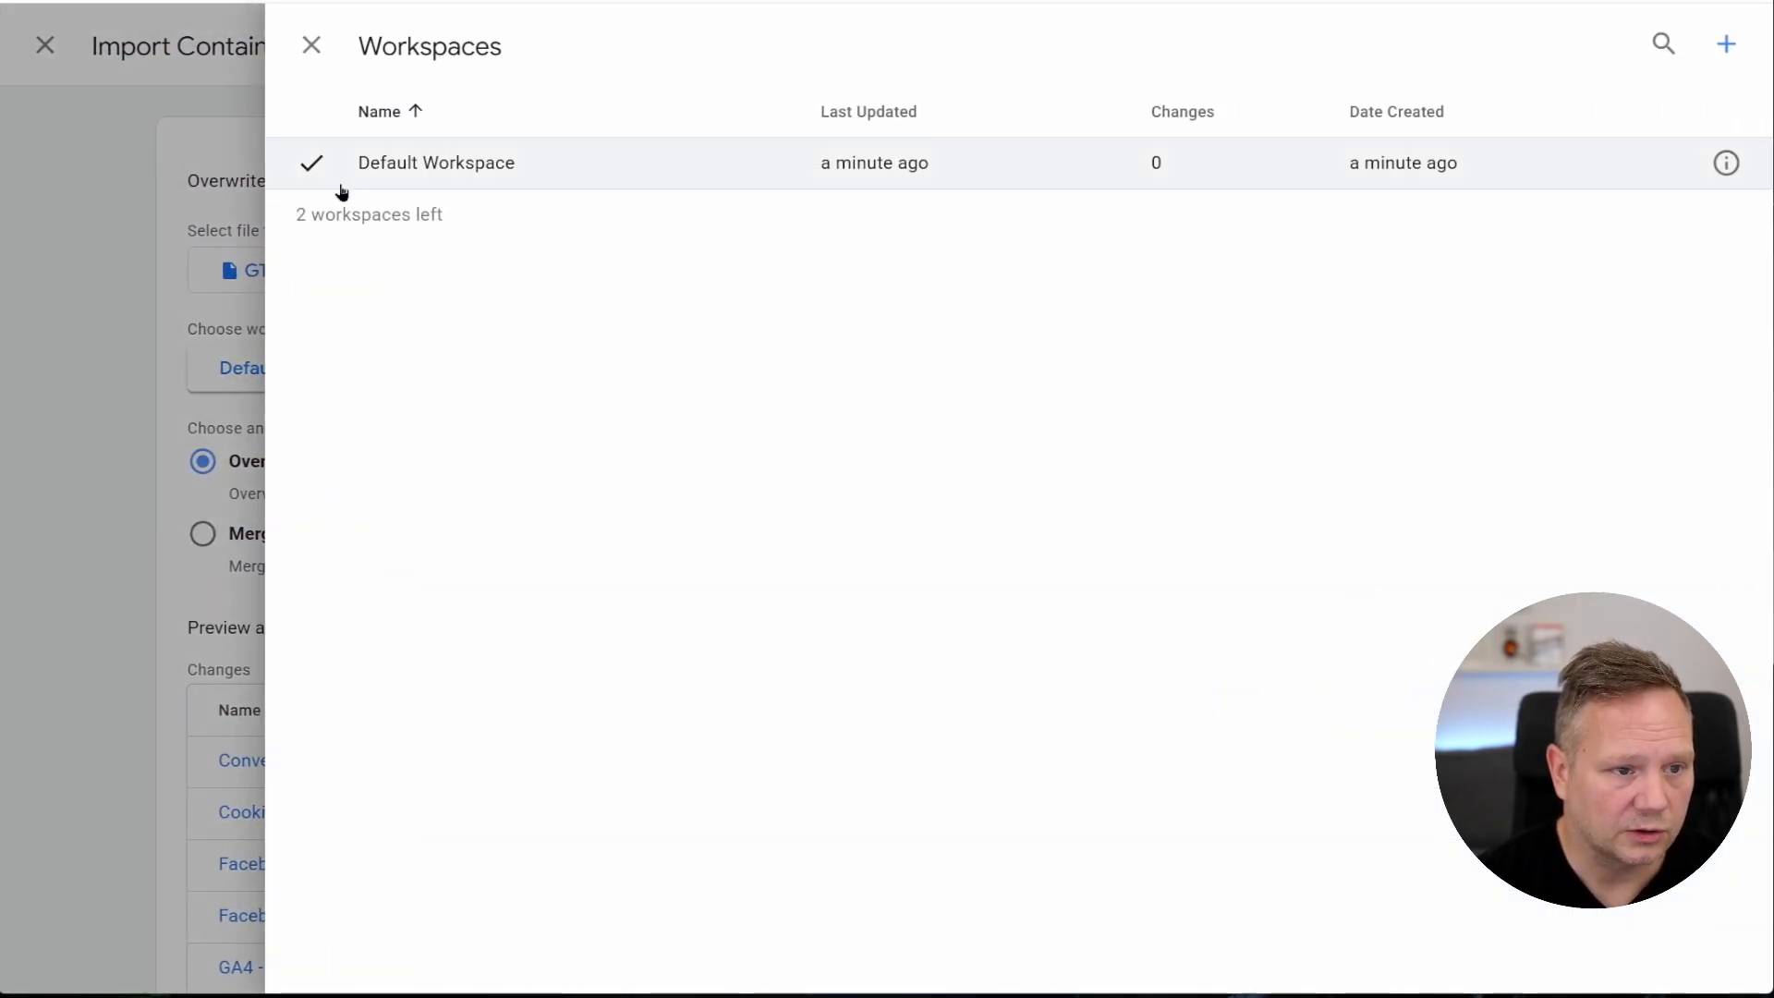
{"action": "left_click", "coordinate": [416, 158]}
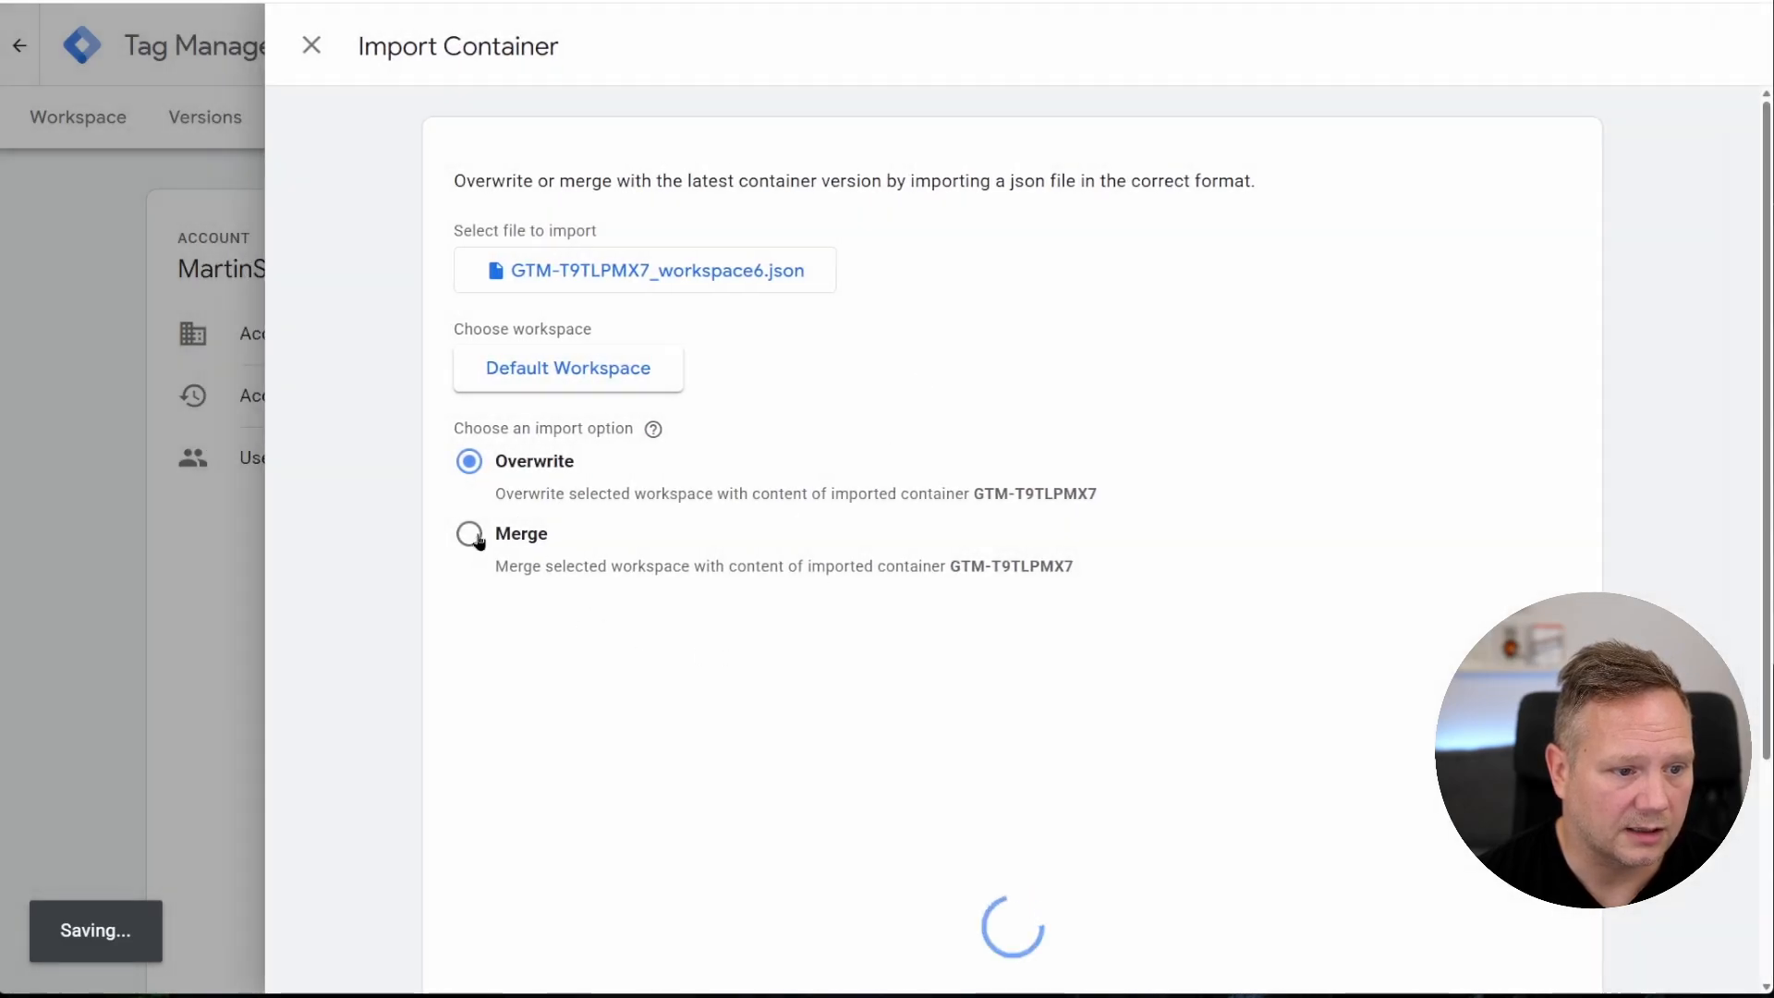
{"action": "left_click", "coordinate": [468, 535]}
{"action": "scroll", "coordinate": [514, 442], "scroll_direction": "down", "scroll_amount": 3}
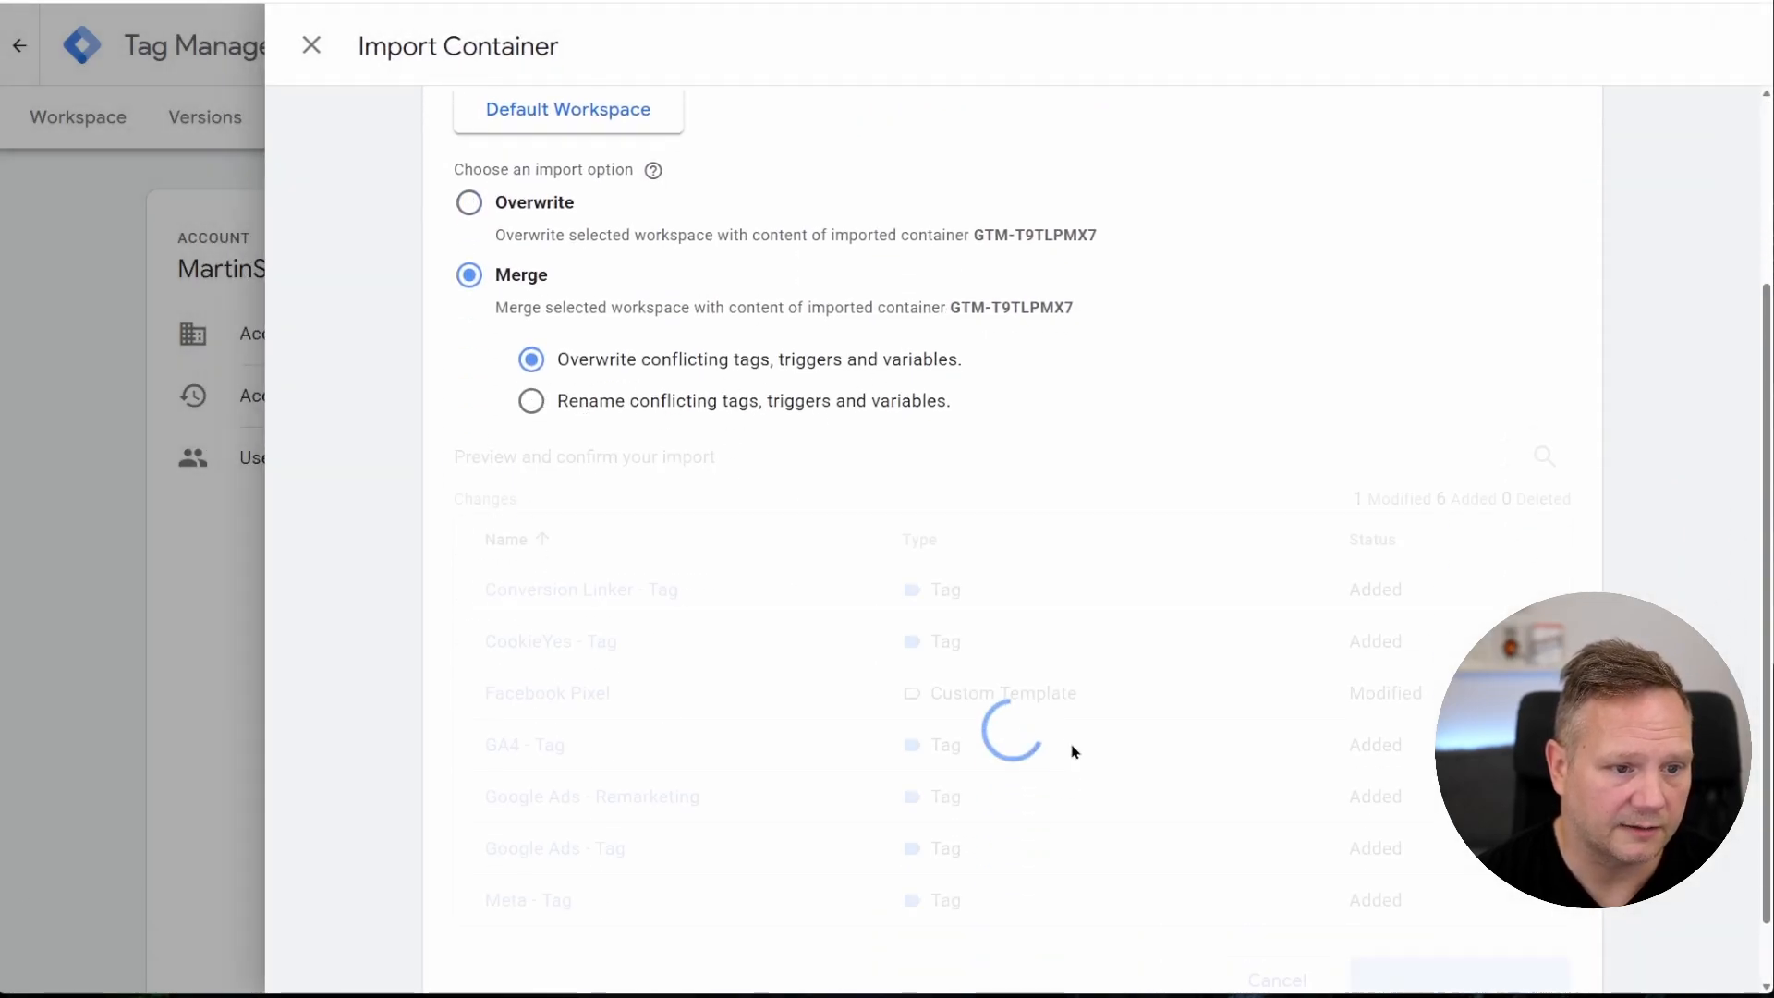
{"action": "scroll", "coordinate": [1116, 600], "scroll_direction": "down", "scroll_amount": 1}
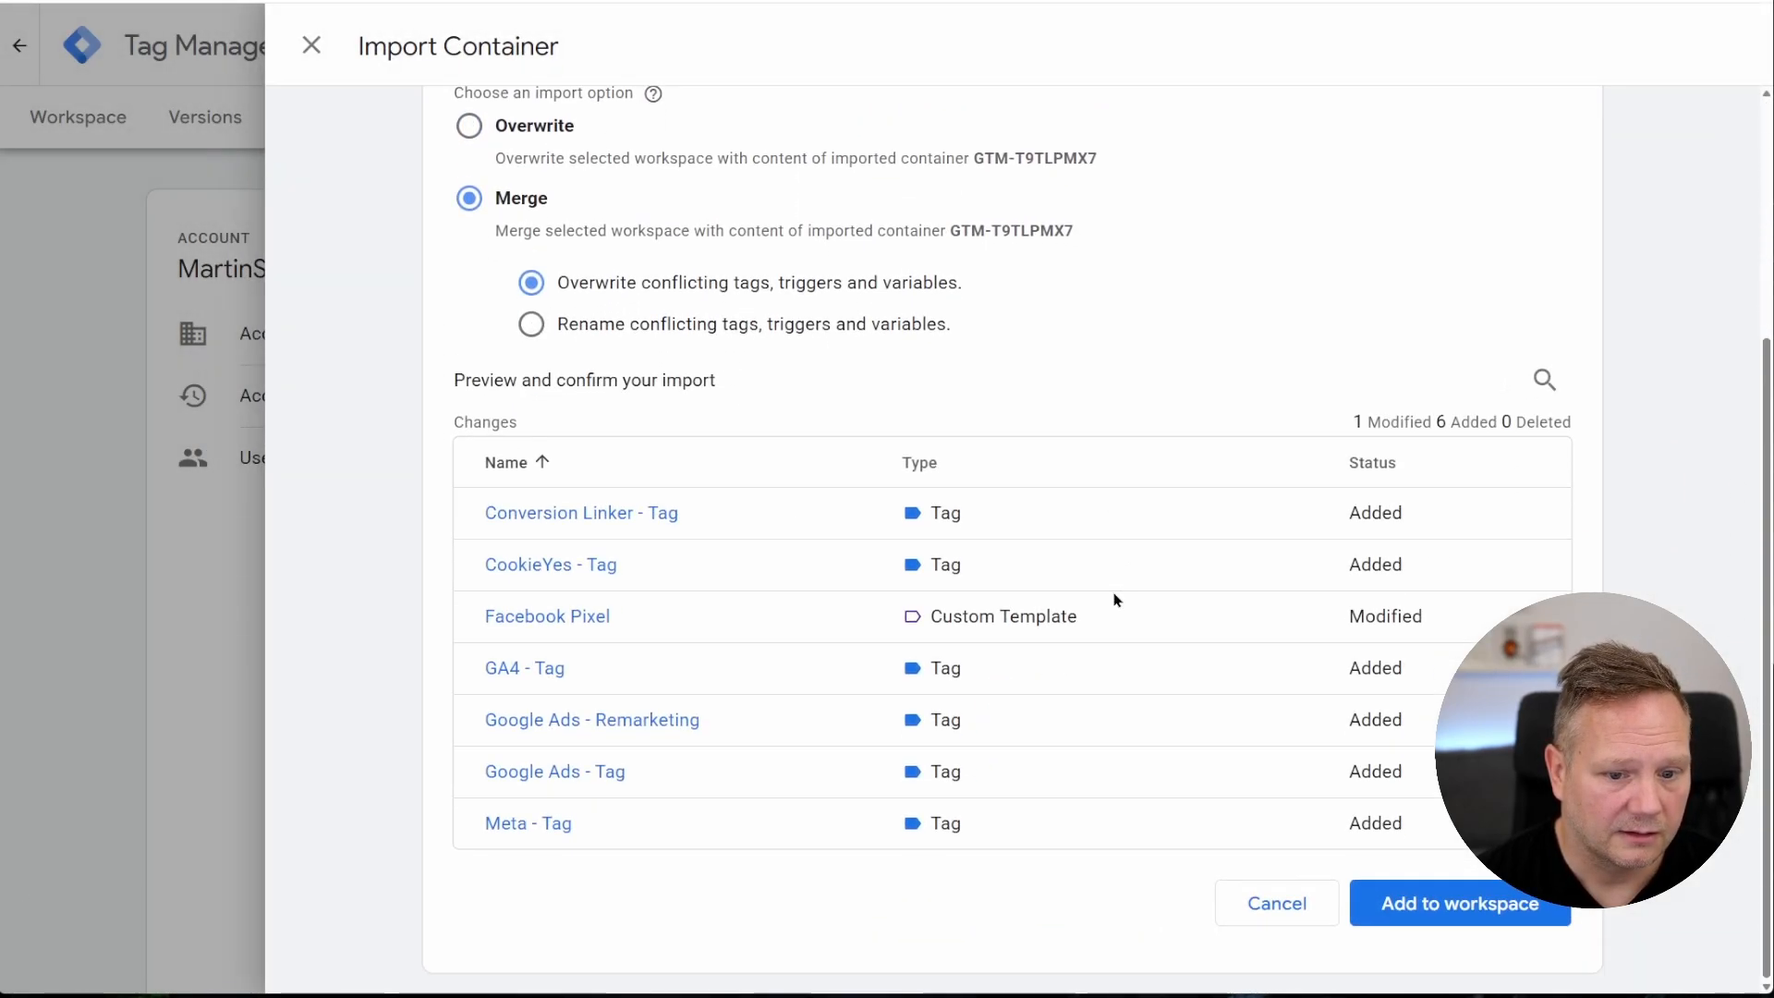
{"action": "left_click", "coordinate": [1455, 910]}
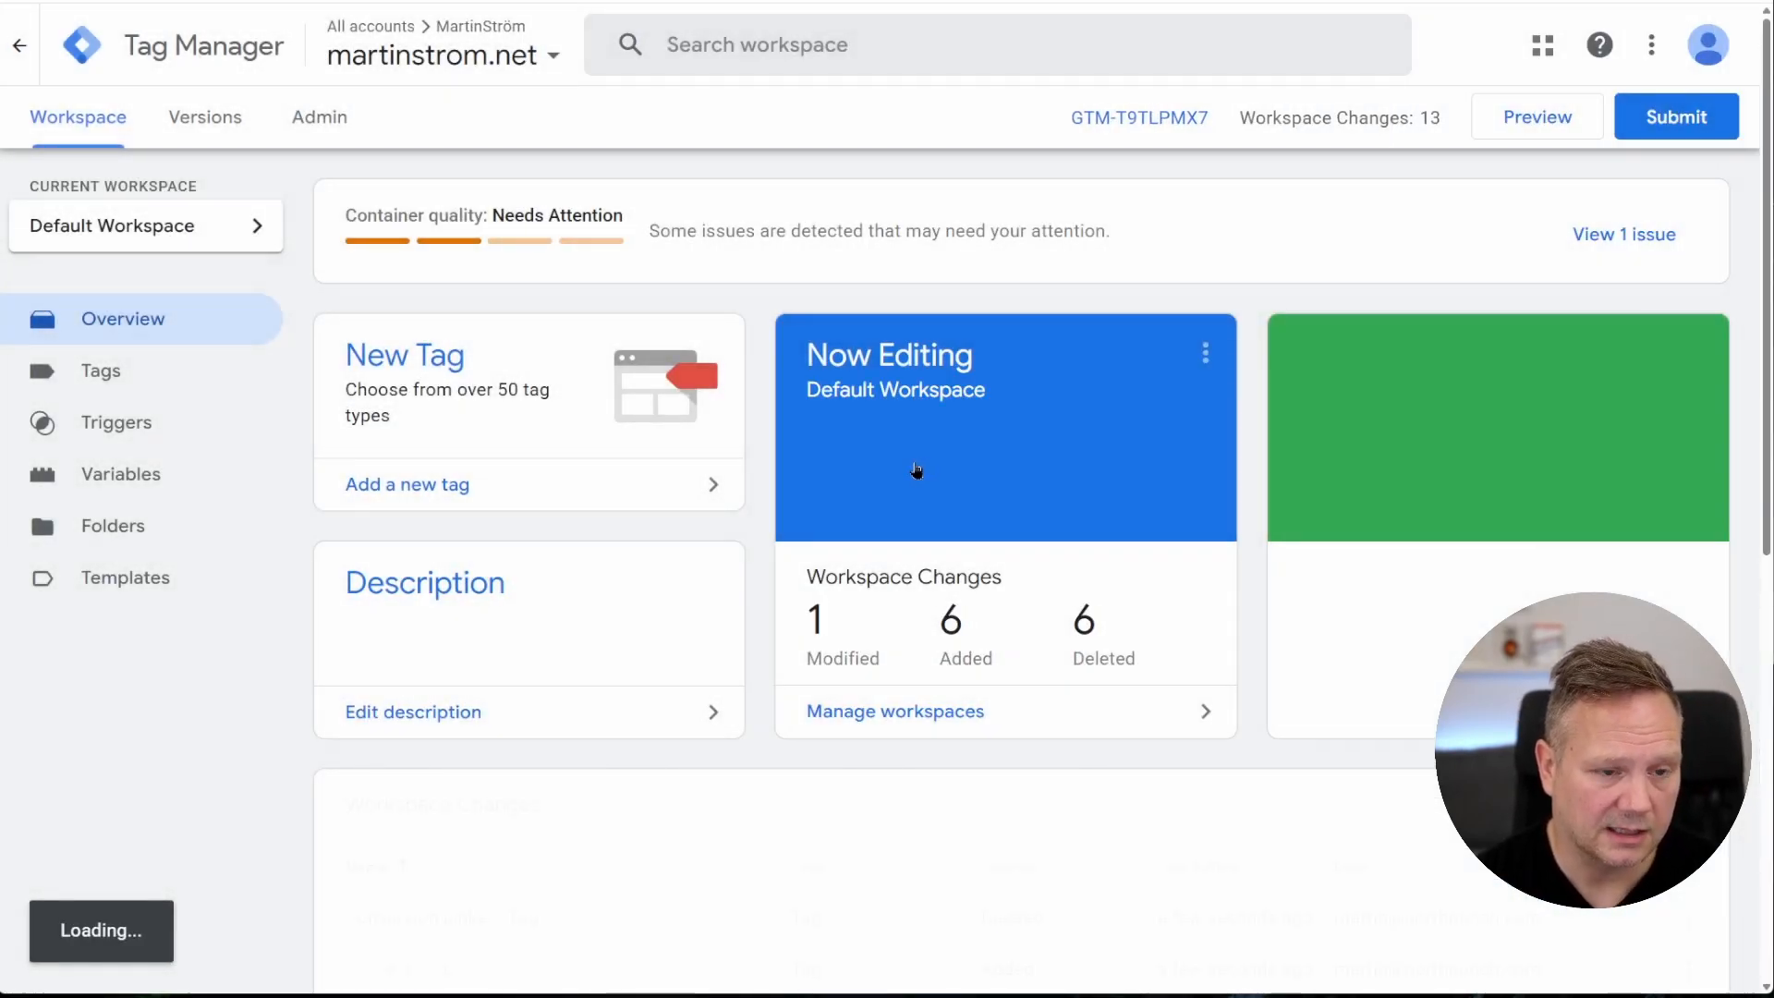
{"action": "left_click", "coordinate": [108, 371]}
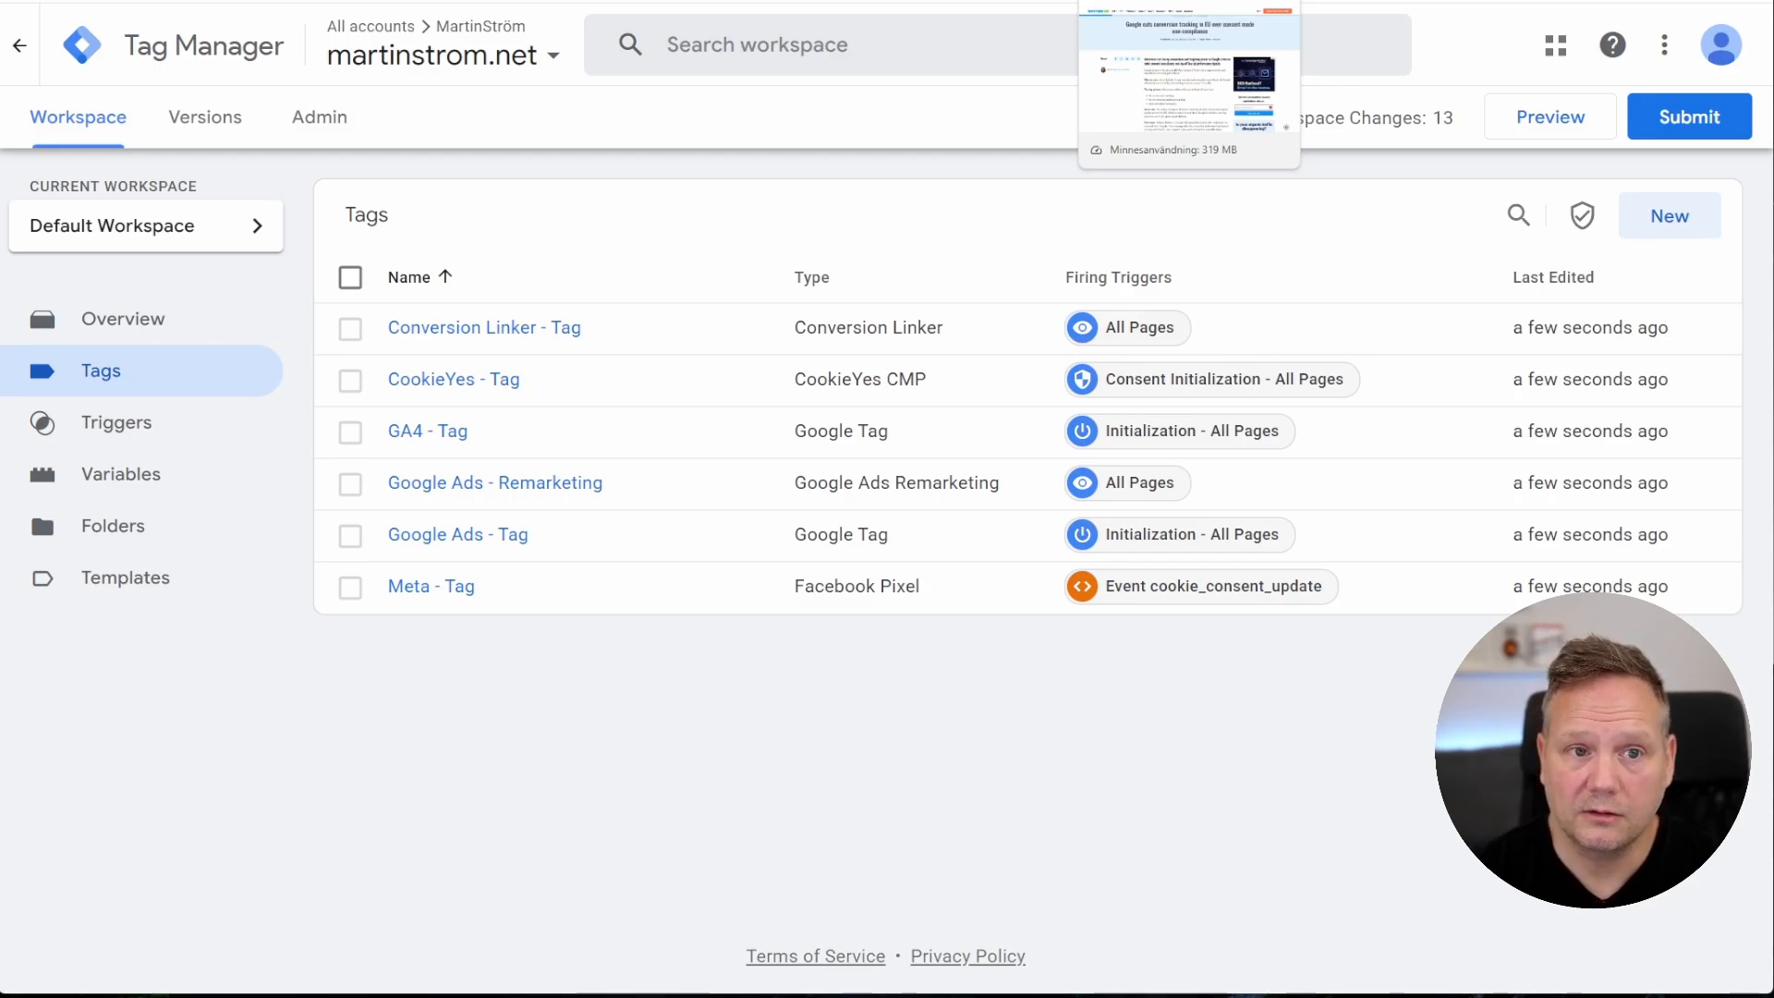
Switch to the Search Engine Land article on EU conversion tracking and examine its headline, consequences of non-compliance and quoted Google notice
{"action": "left_click", "coordinate": [1189, 0]}
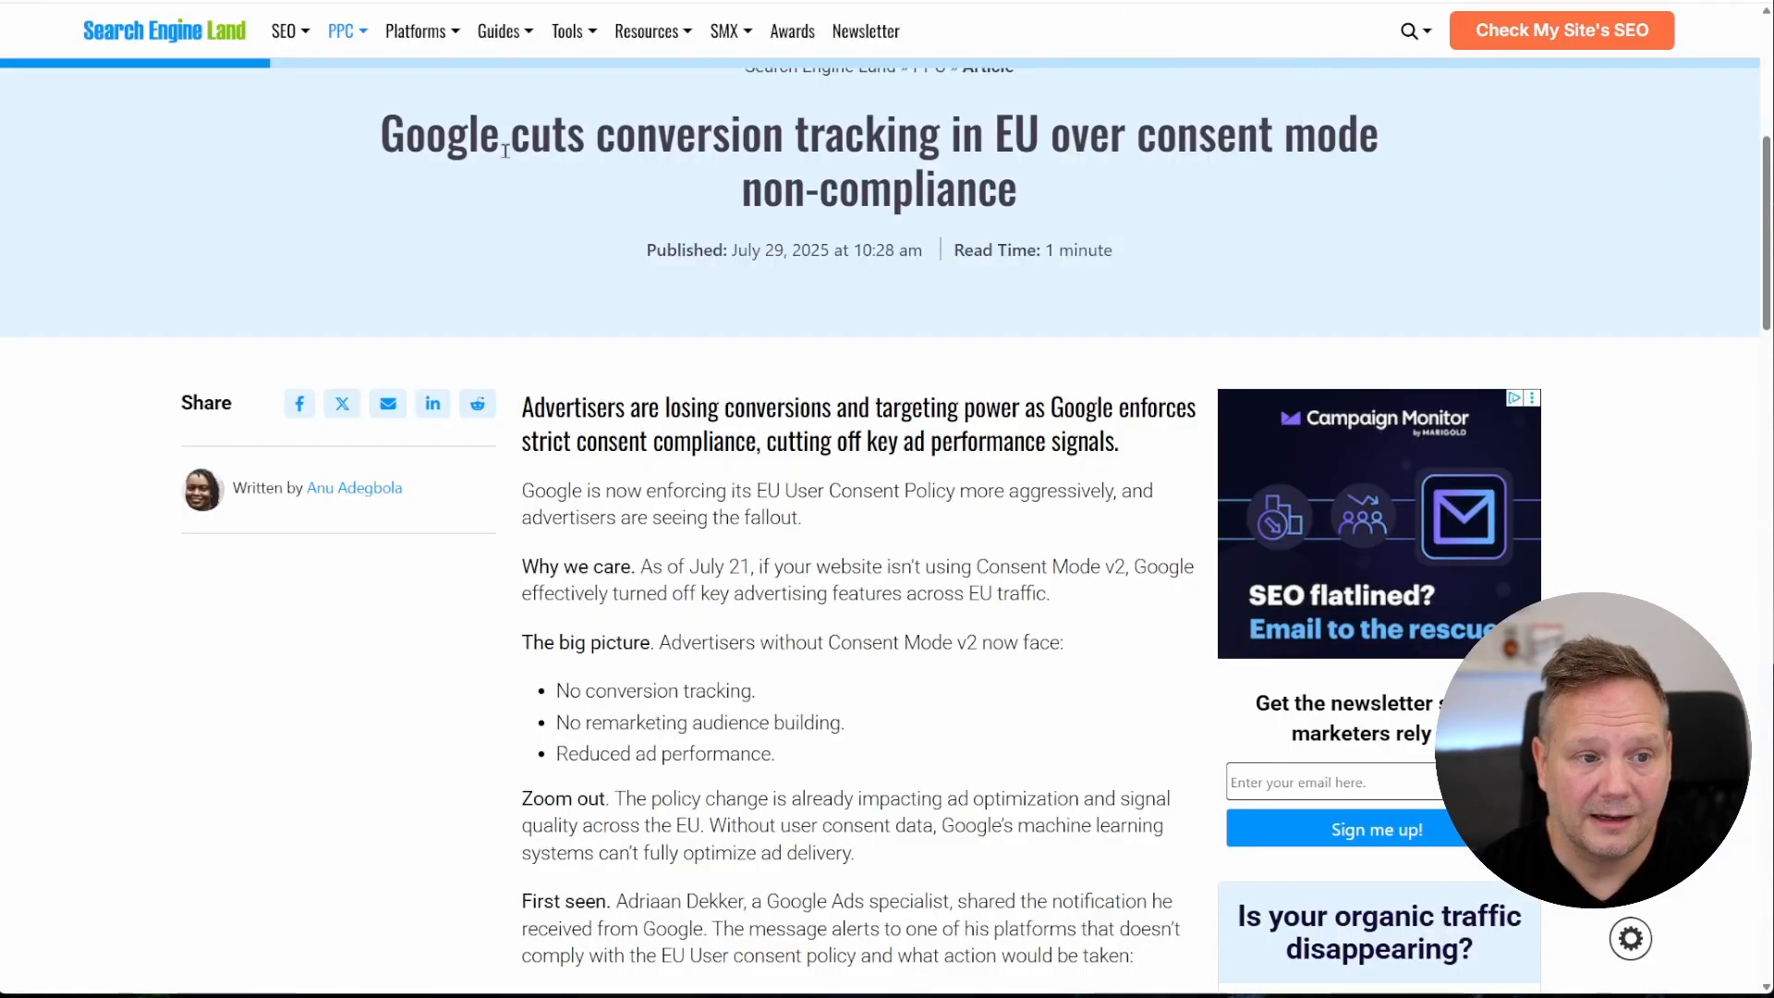
{"action": "double_click", "coordinate": [394, 131]}
{"action": "left_click_drag", "start_coordinate": [629, 139], "coordinate": [1046, 195]}
{"action": "left_click", "coordinate": [1045, 196]}
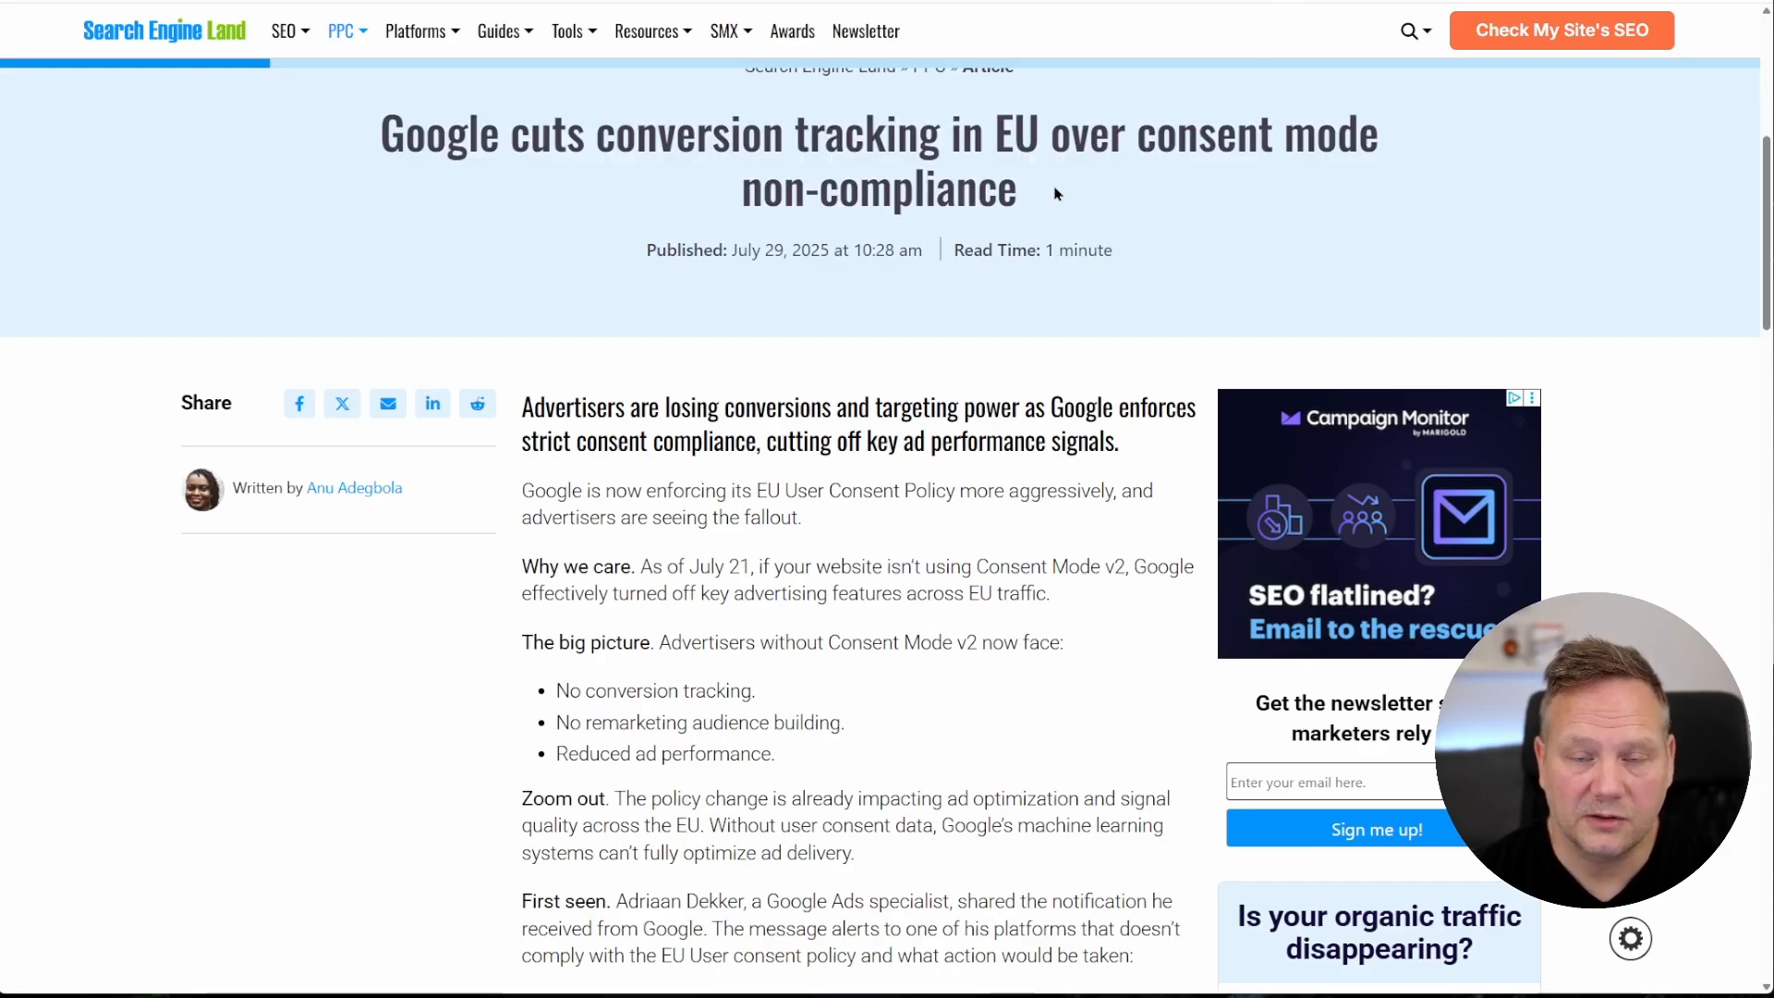
{"action": "scroll", "coordinate": [970, 471], "scroll_direction": "down", "scroll_amount": 6}
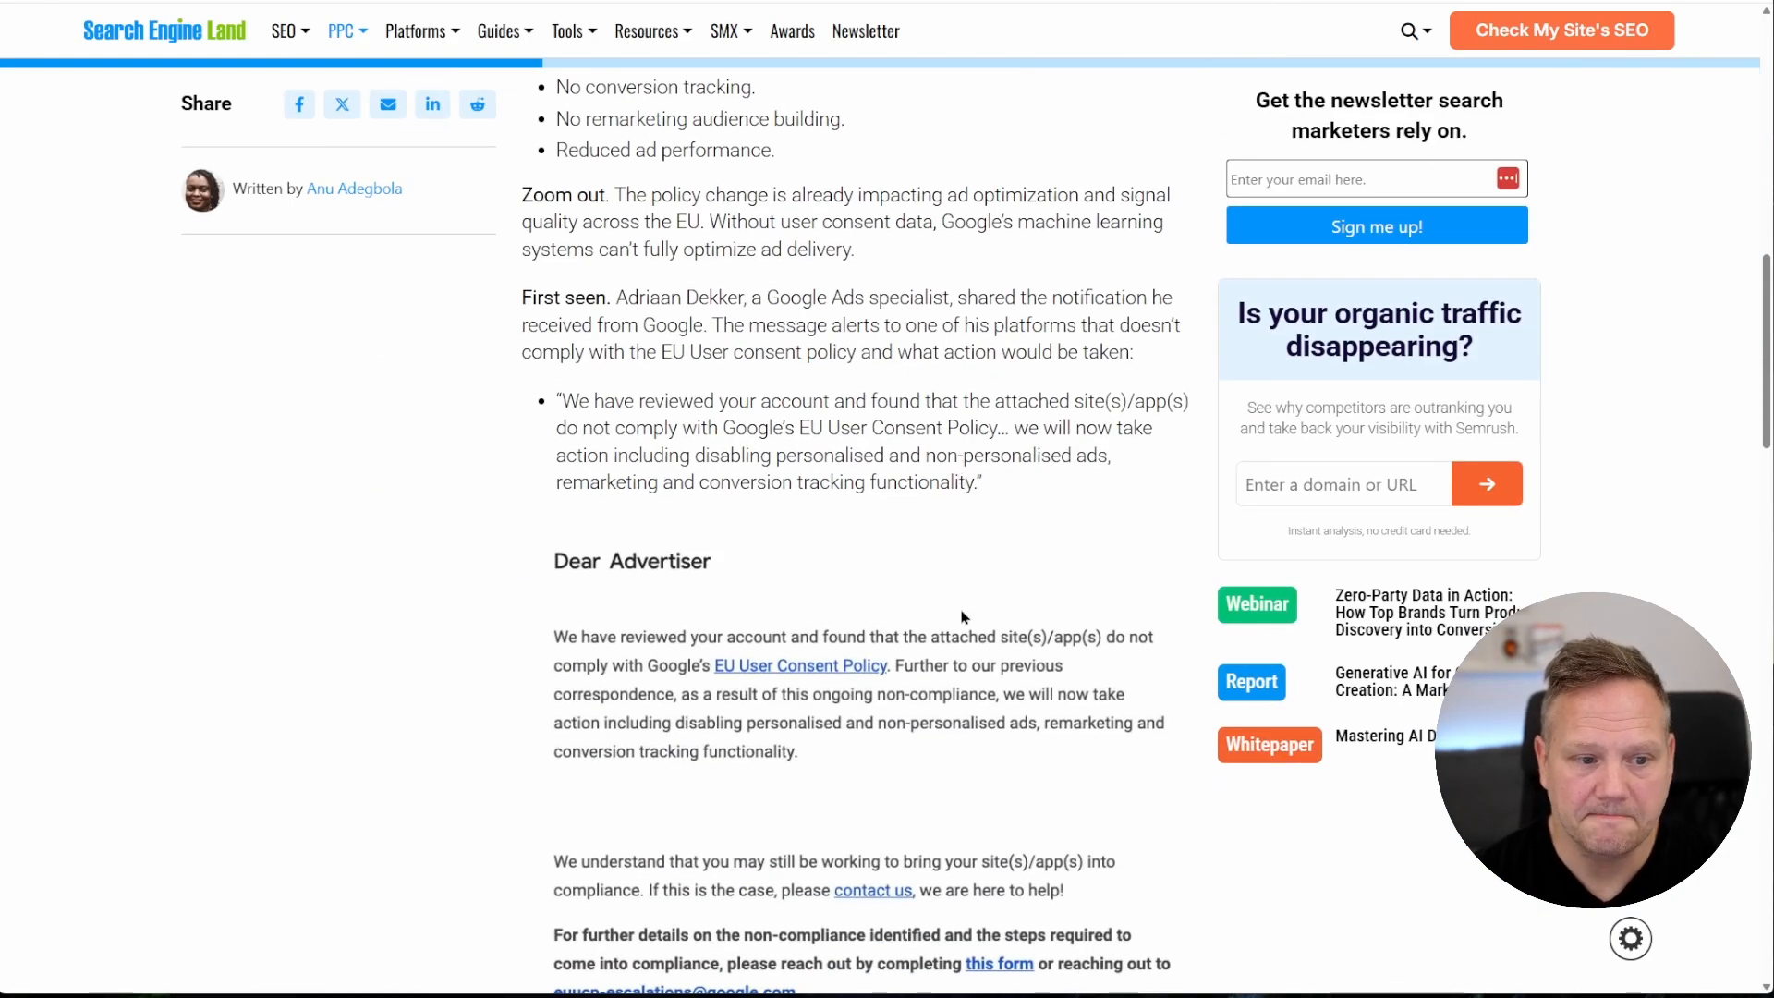
{"action": "scroll", "coordinate": [961, 564], "scroll_direction": "up", "scroll_amount": 6}
{"action": "scroll", "coordinate": [857, 561], "scroll_direction": "up", "scroll_amount": 5}
{"action": "left_click_drag", "start_coordinate": [374, 474], "coordinate": [1205, 540]}
{"action": "left_click", "coordinate": [1061, 531]}
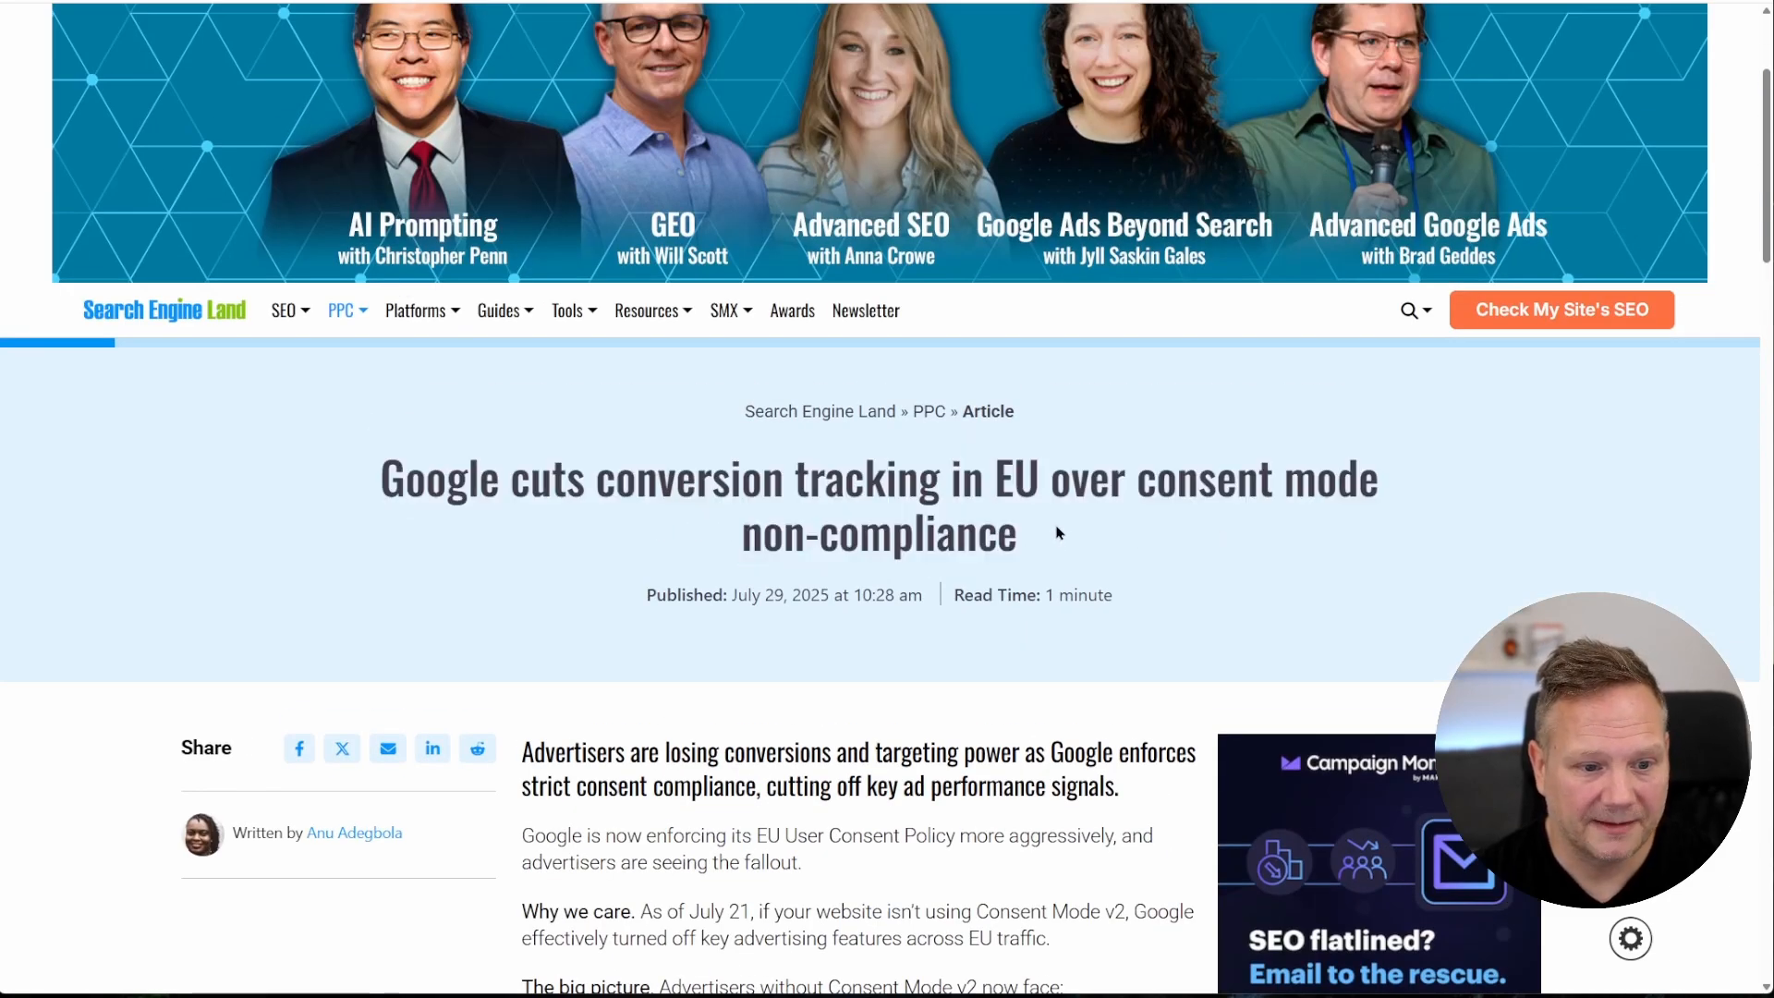
{"action": "scroll", "coordinate": [1061, 546], "scroll_direction": "down", "scroll_amount": 5}
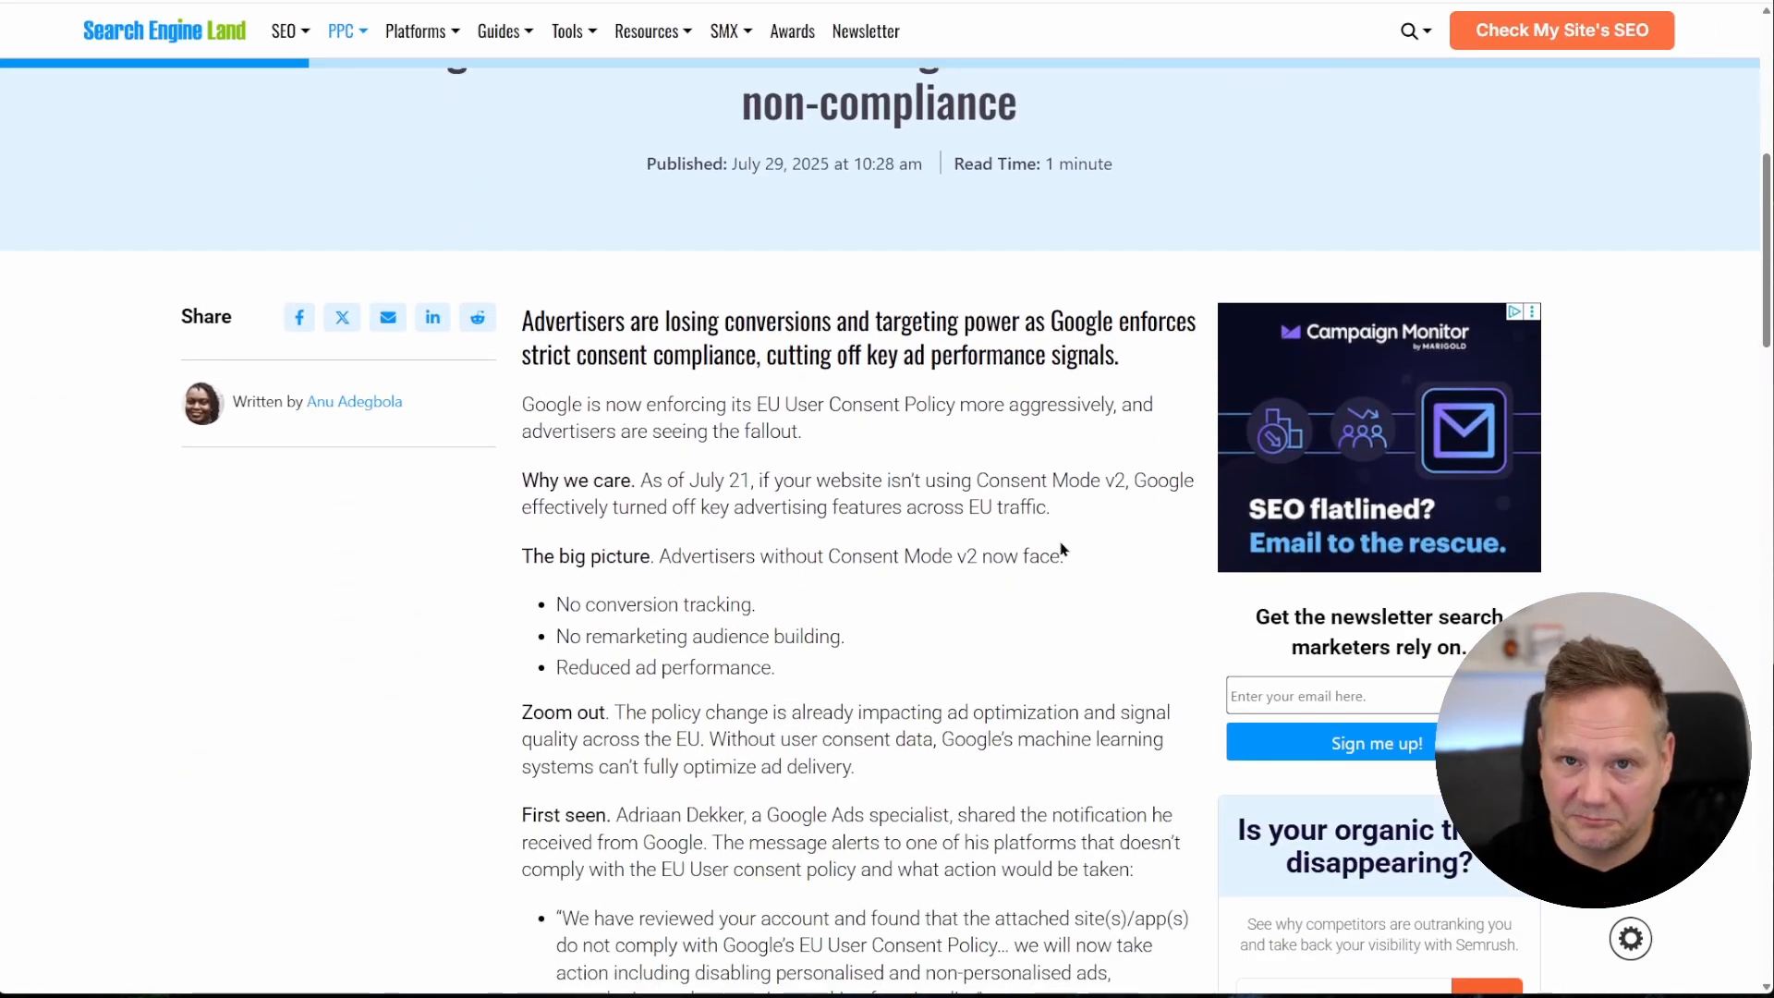